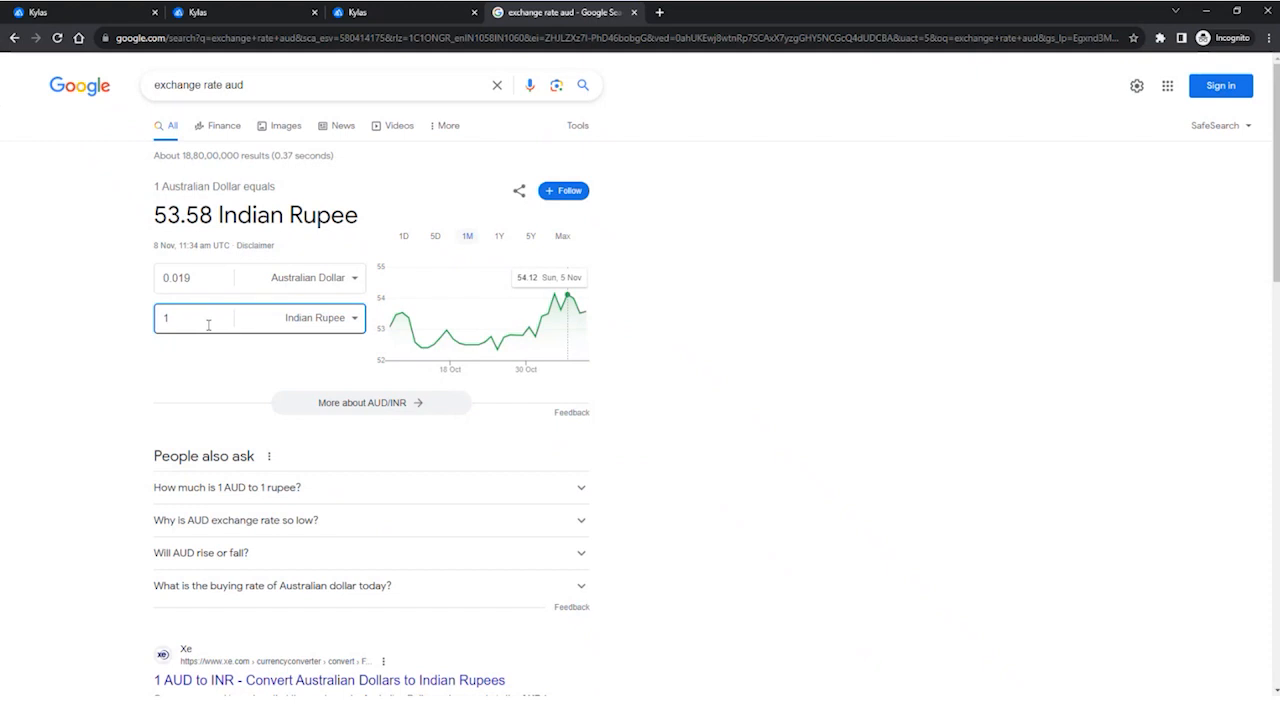
Switch to the Kylas dashboard, open the list of all deals and look through their estimated values.
scroll(260, 345, down, 1)
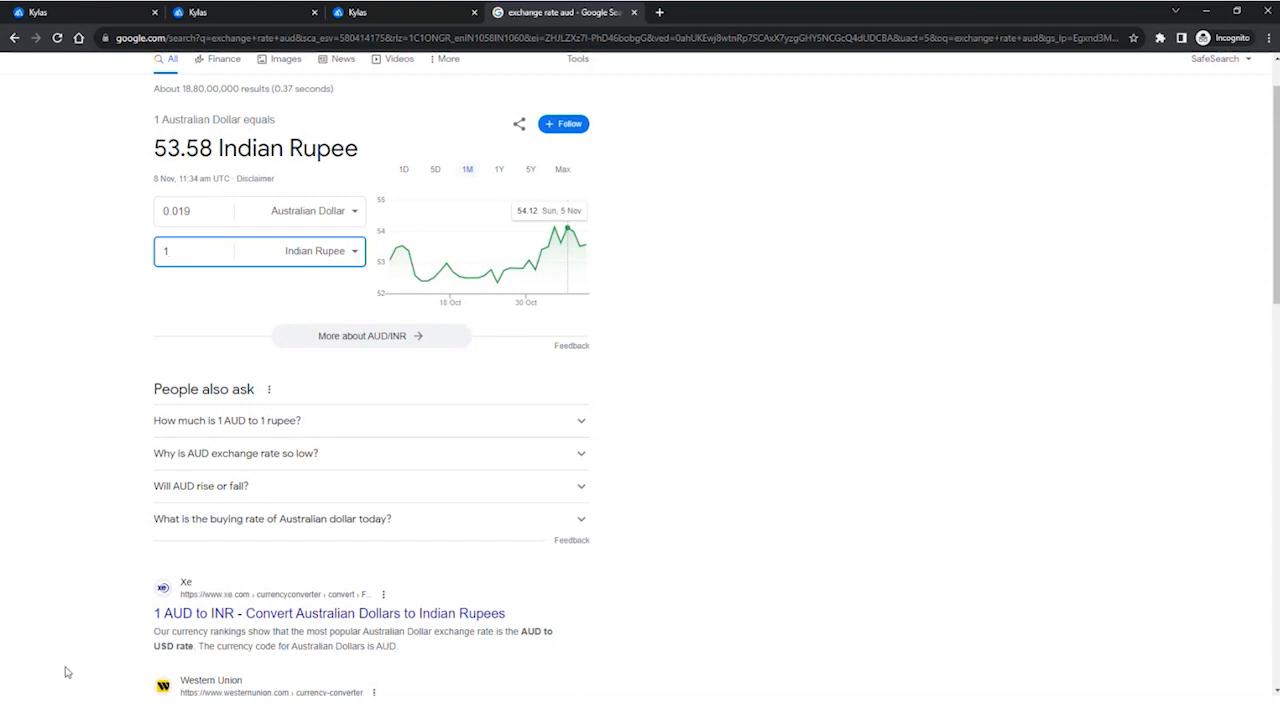
scroll(799, 387, up, 1)
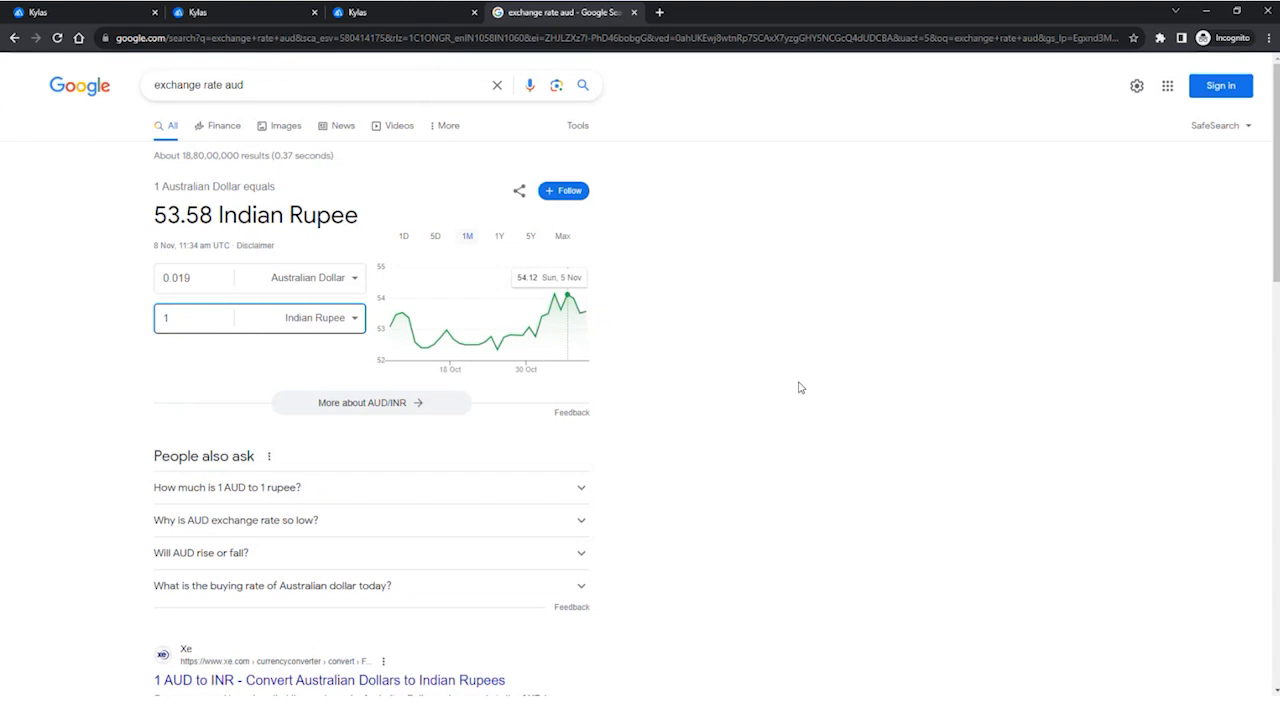
click(406, 14)
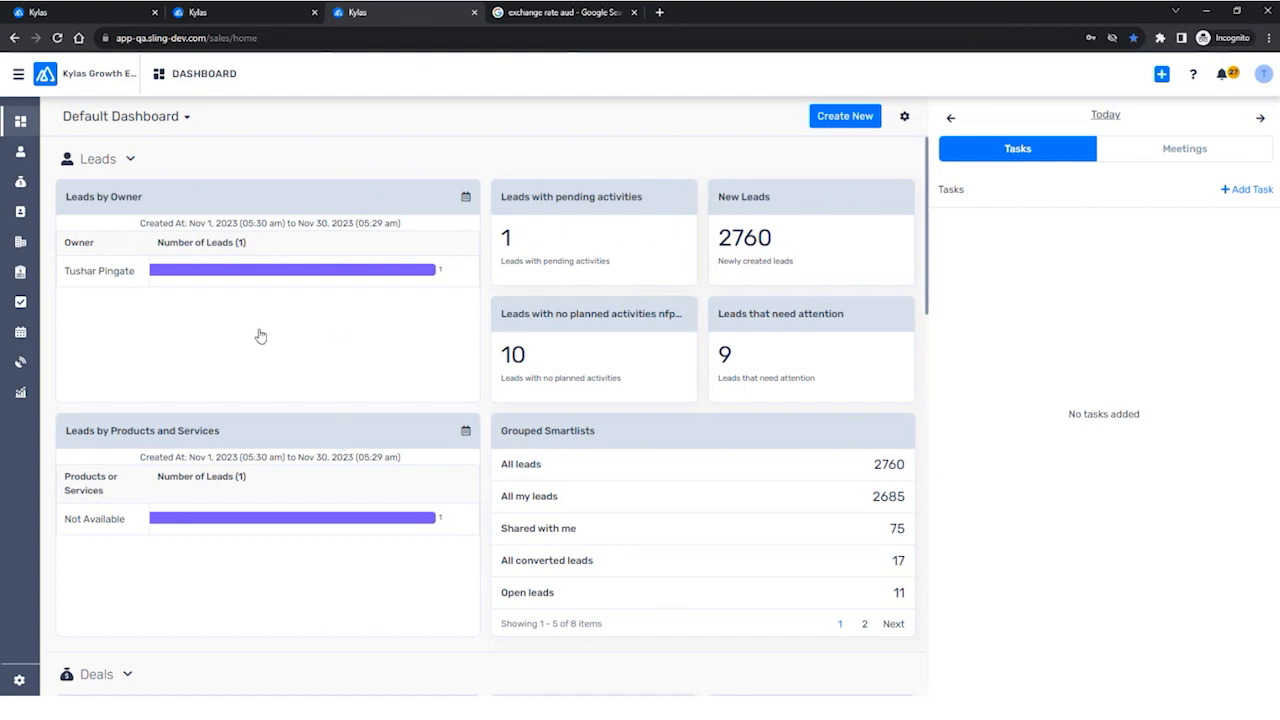
click(20, 181)
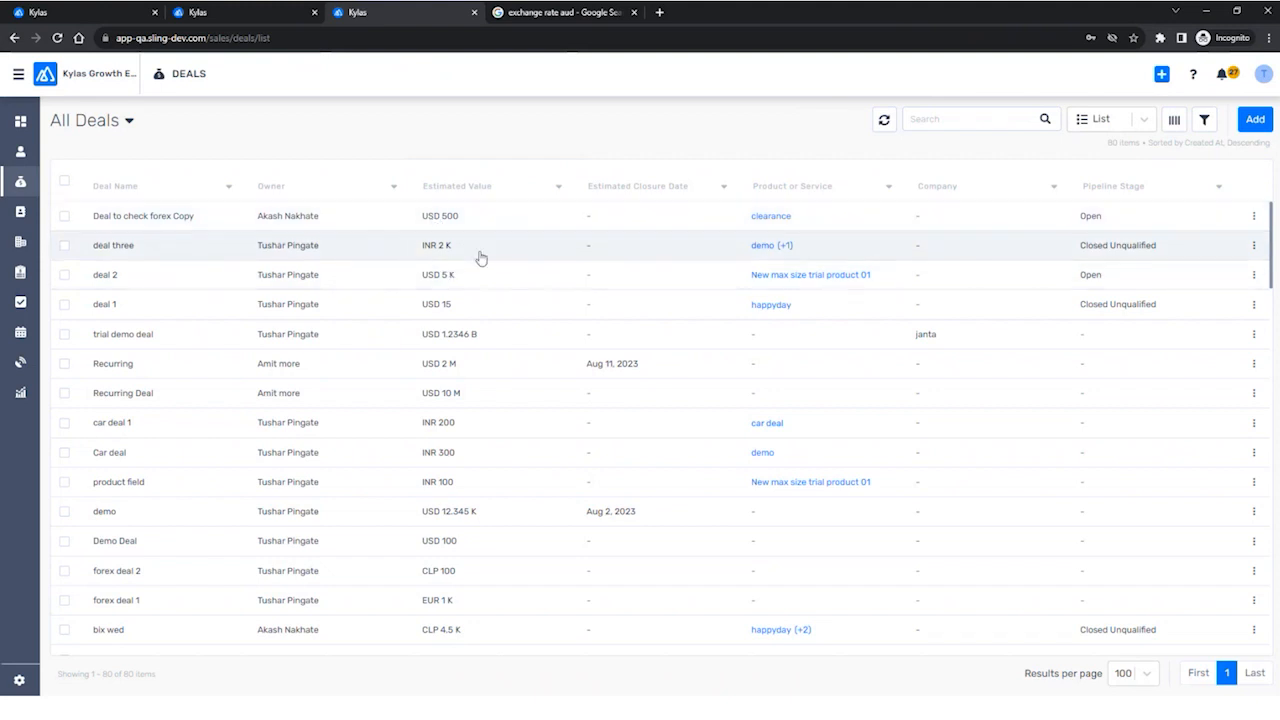
scroll(651, 363, down, 2)
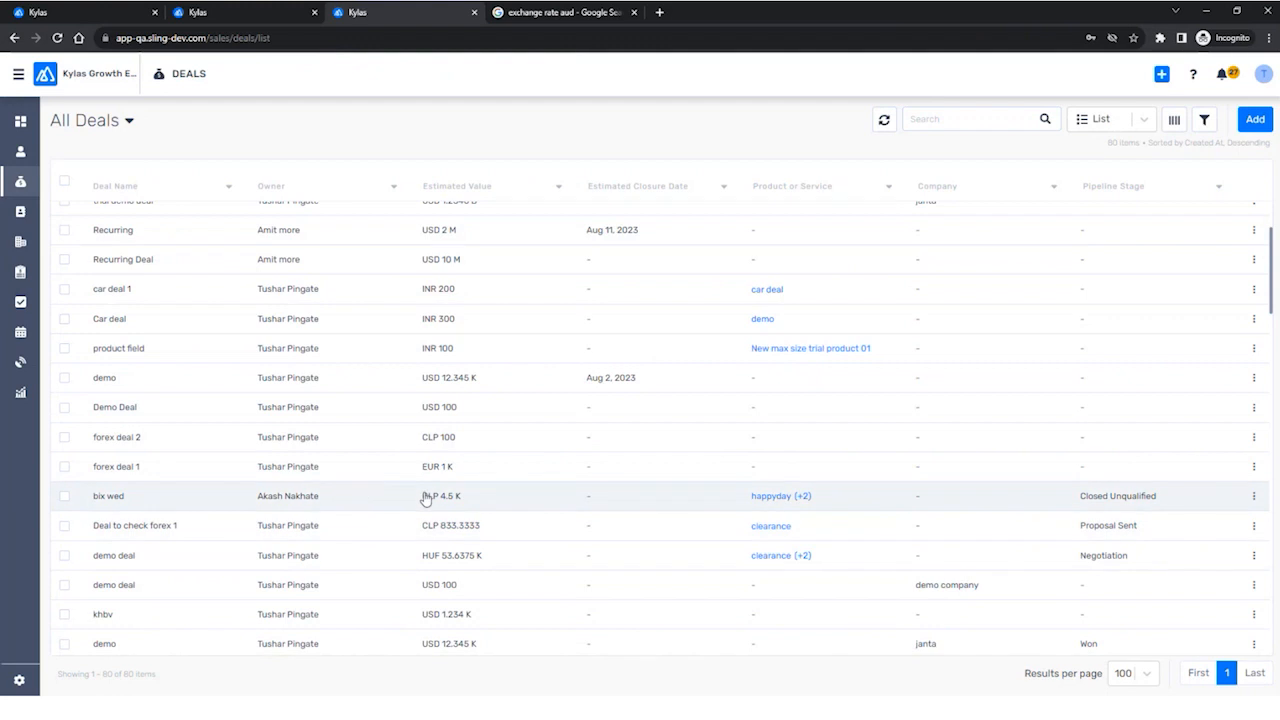
scroll(480, 457, up, 2)
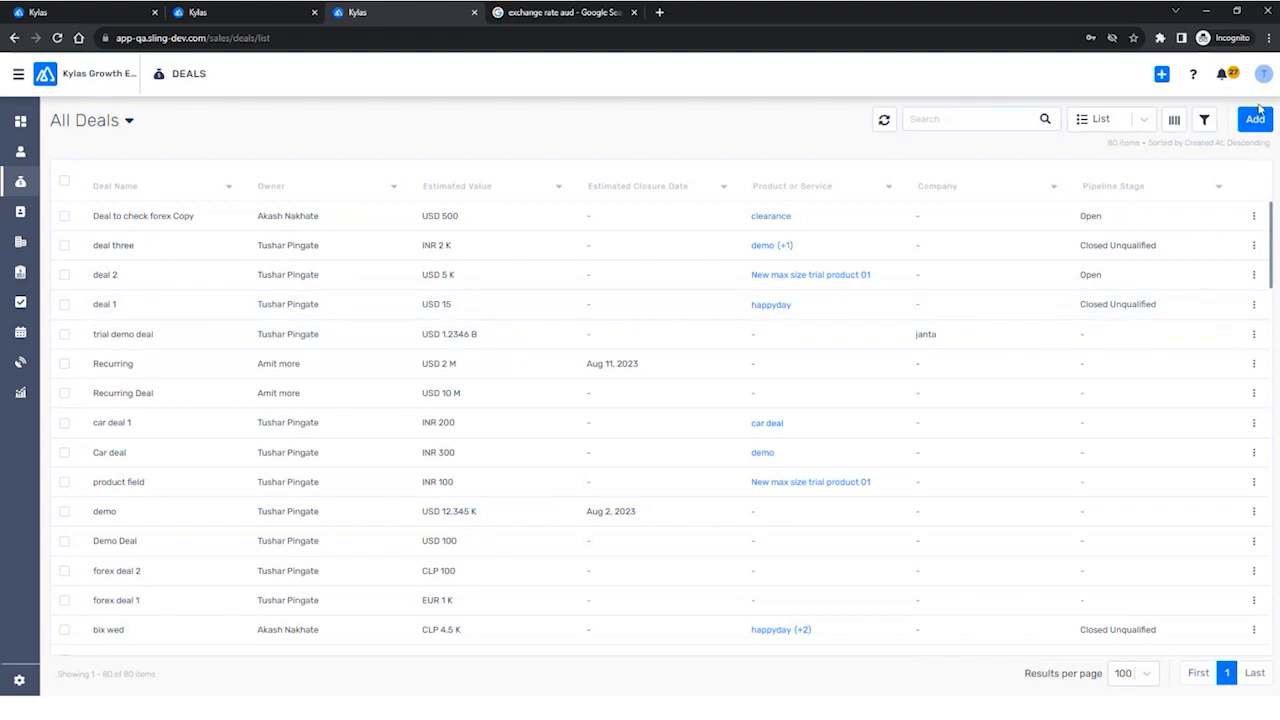
click(1160, 76)
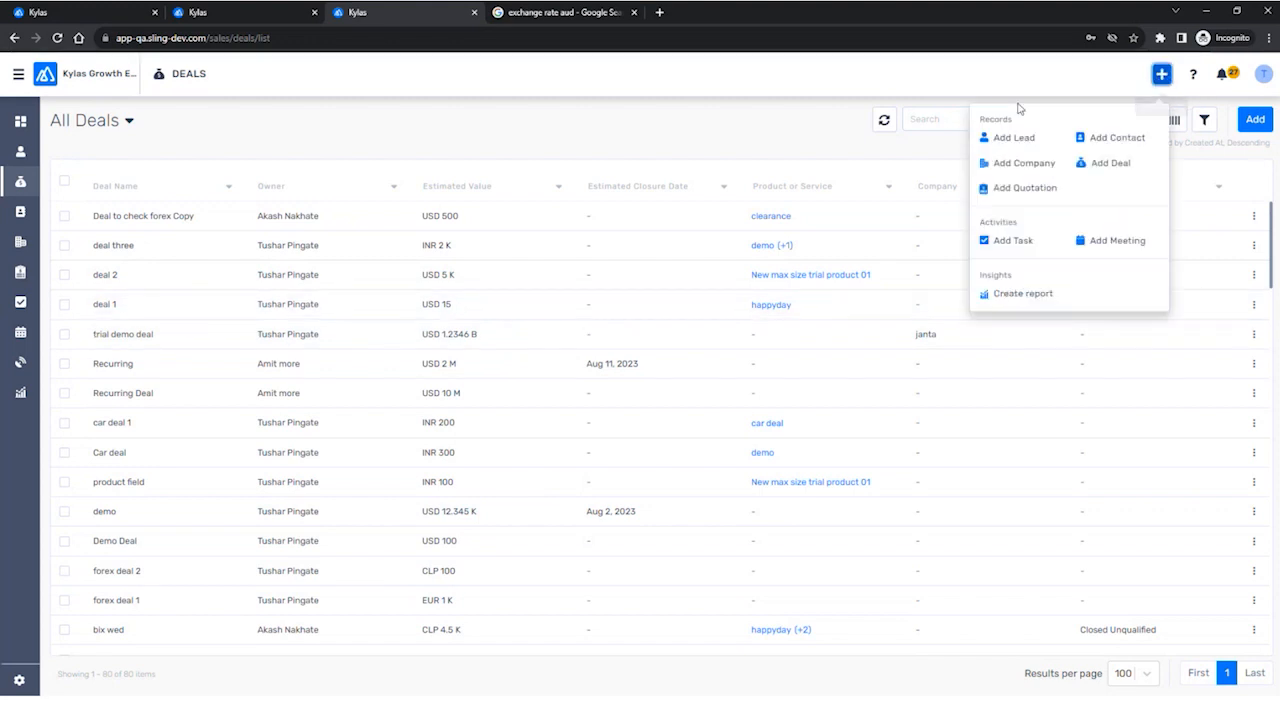
click(1109, 168)
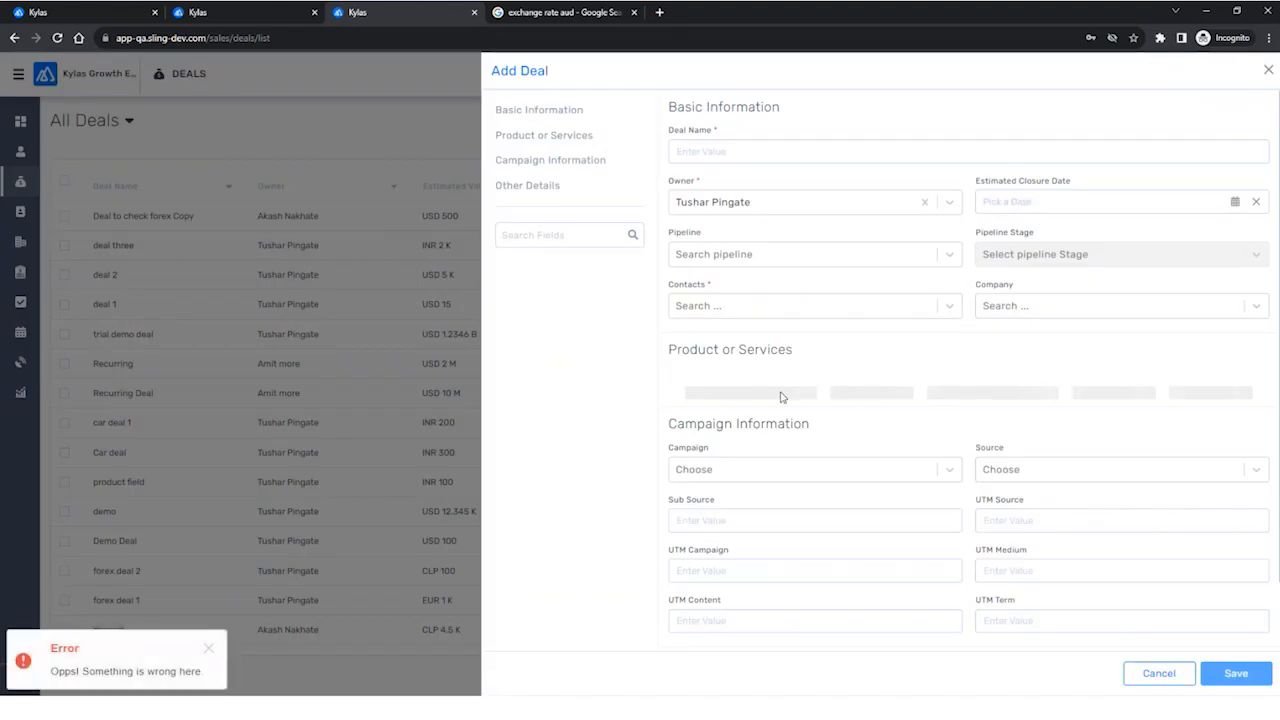
click(718, 155)
text(test deal)
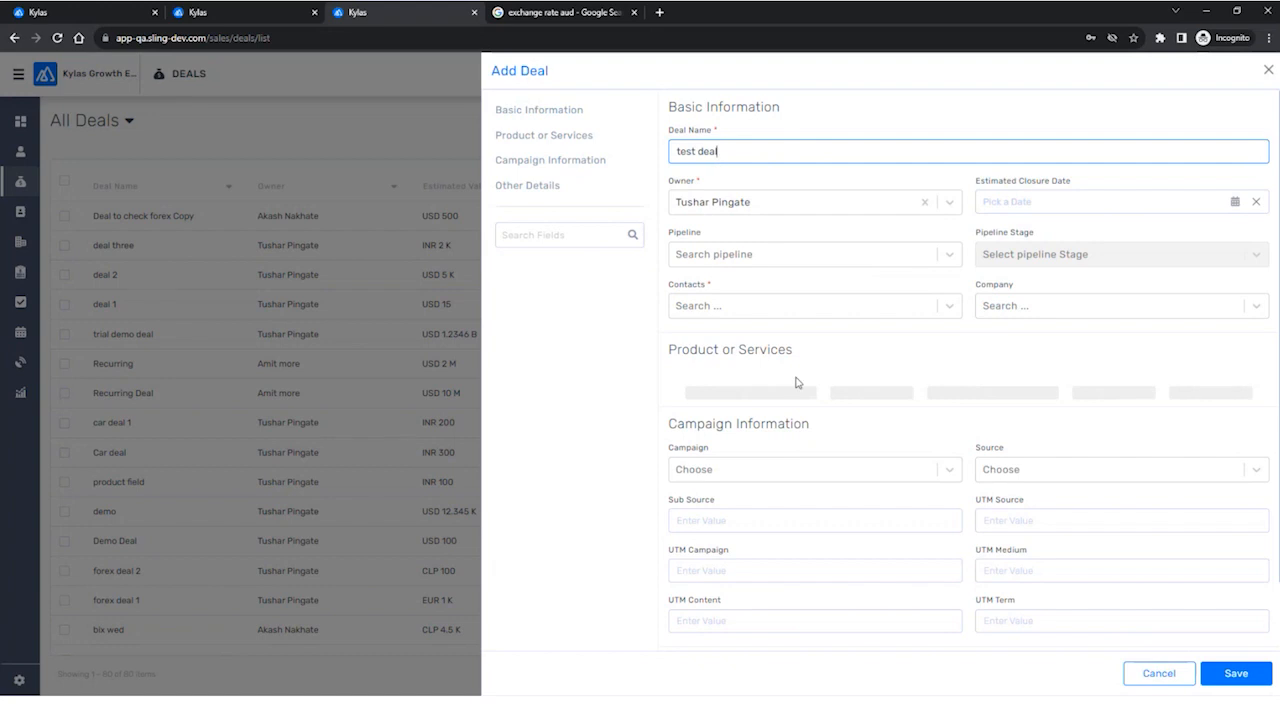
click(862, 314)
click(789, 341)
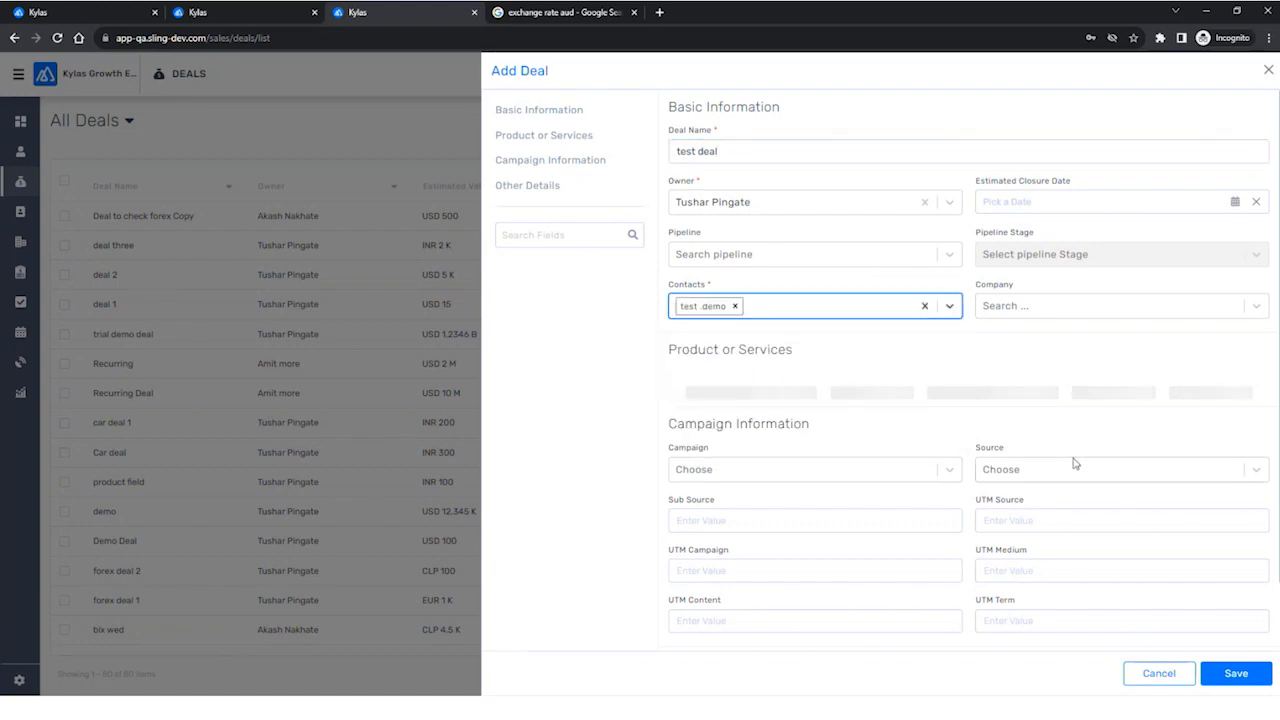
scroll(926, 369, down, 1)
scroll(918, 370, down, 1)
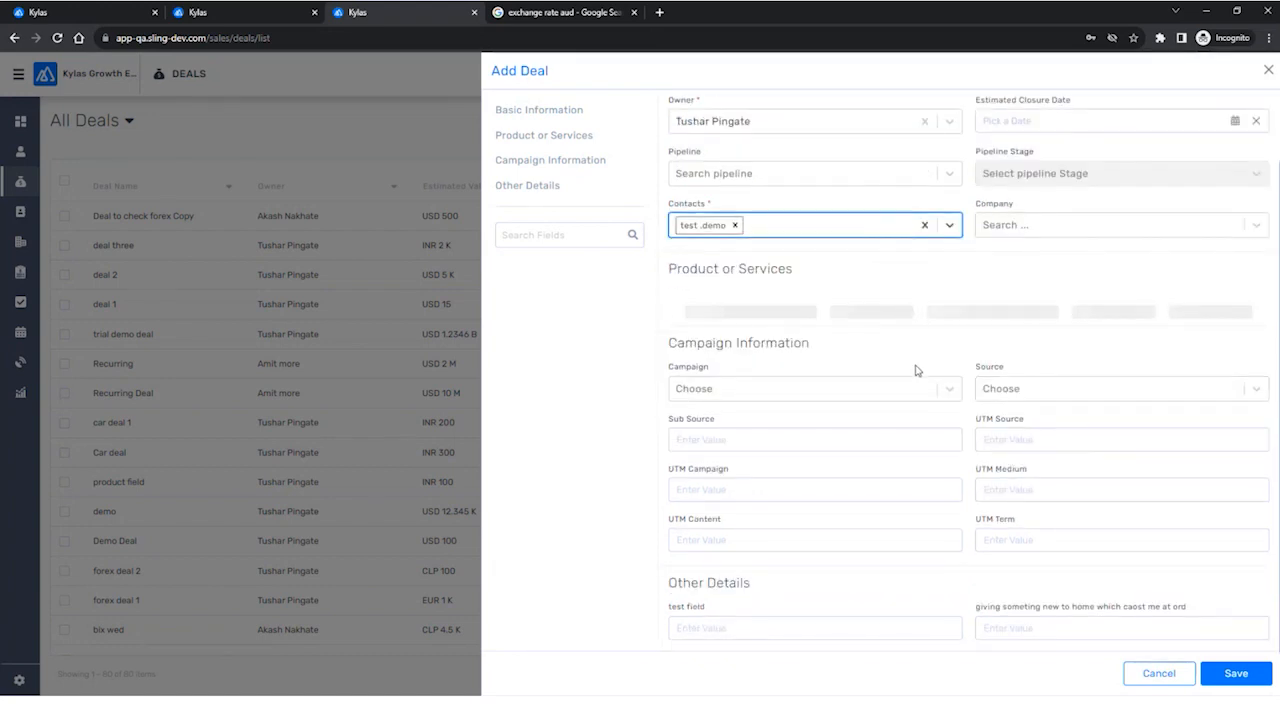
click(1270, 72)
Open the deal "Deal to check forex Copy" and look through its edit form.
click(190, 218)
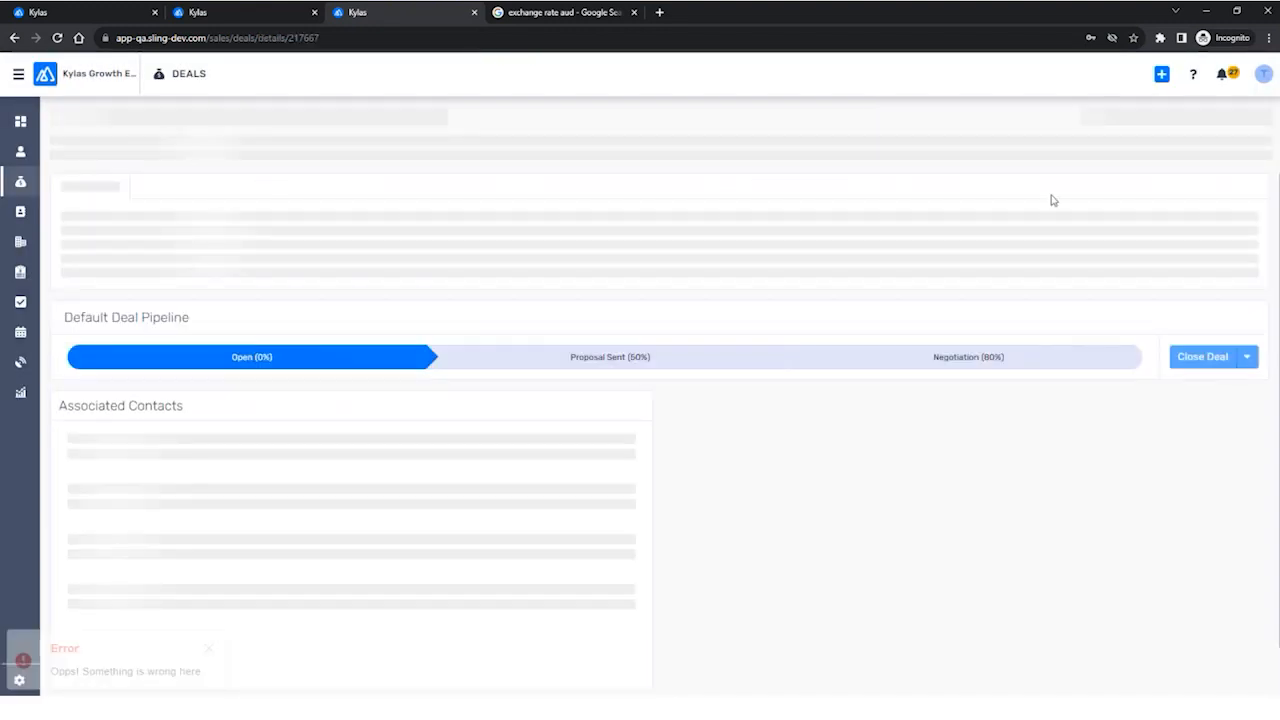
click(774, 117)
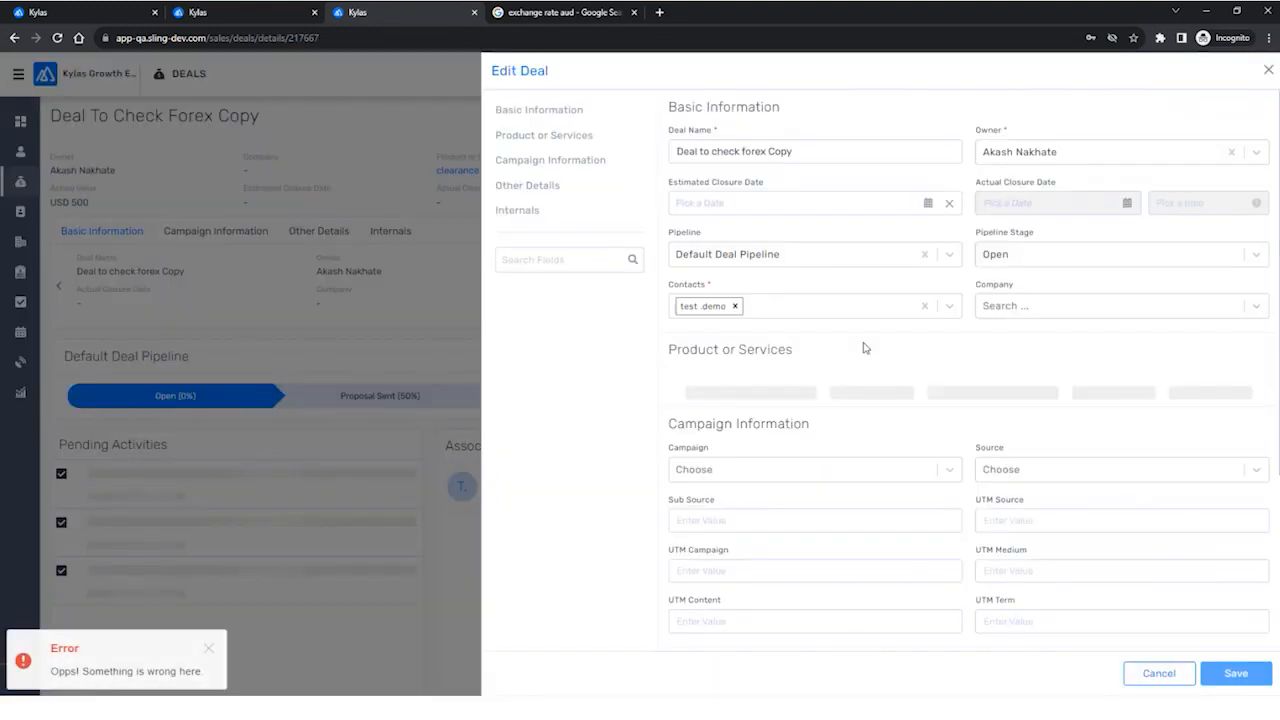
scroll(894, 471, down, 3)
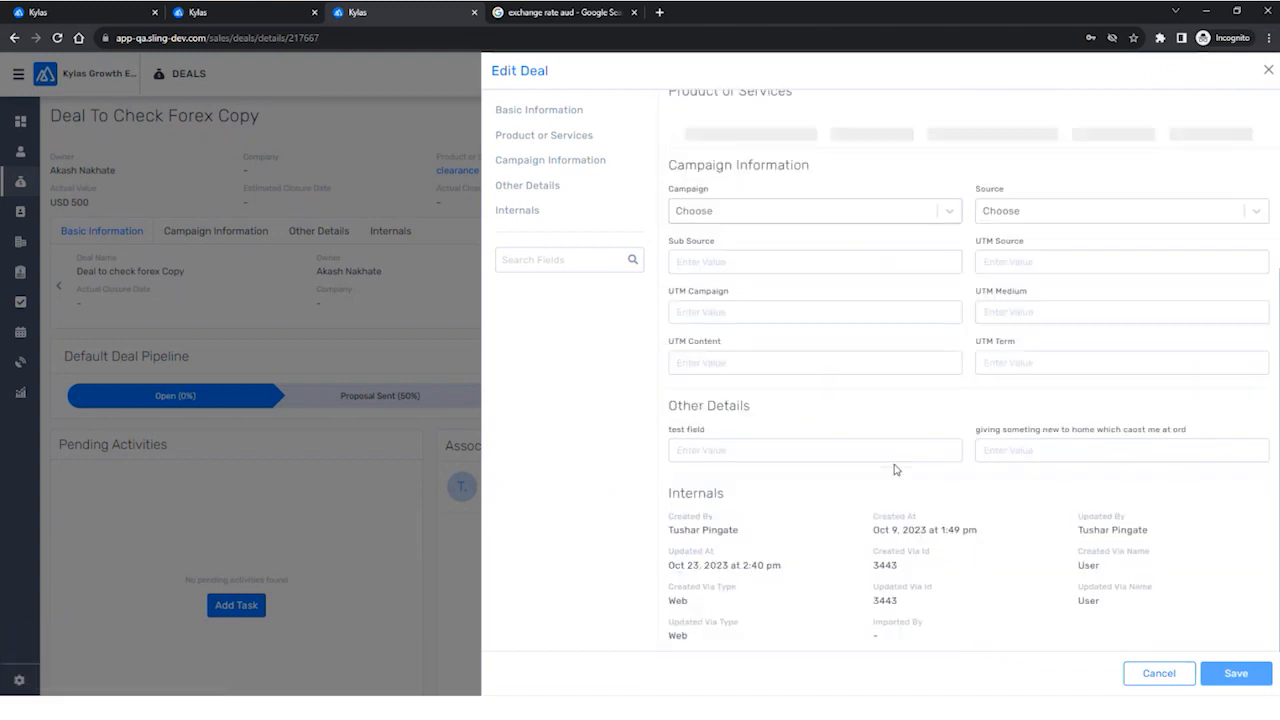
click(1268, 70)
Examine the estimated value and its currency in the deal's summary.
drag(680, 178, 627, 172)
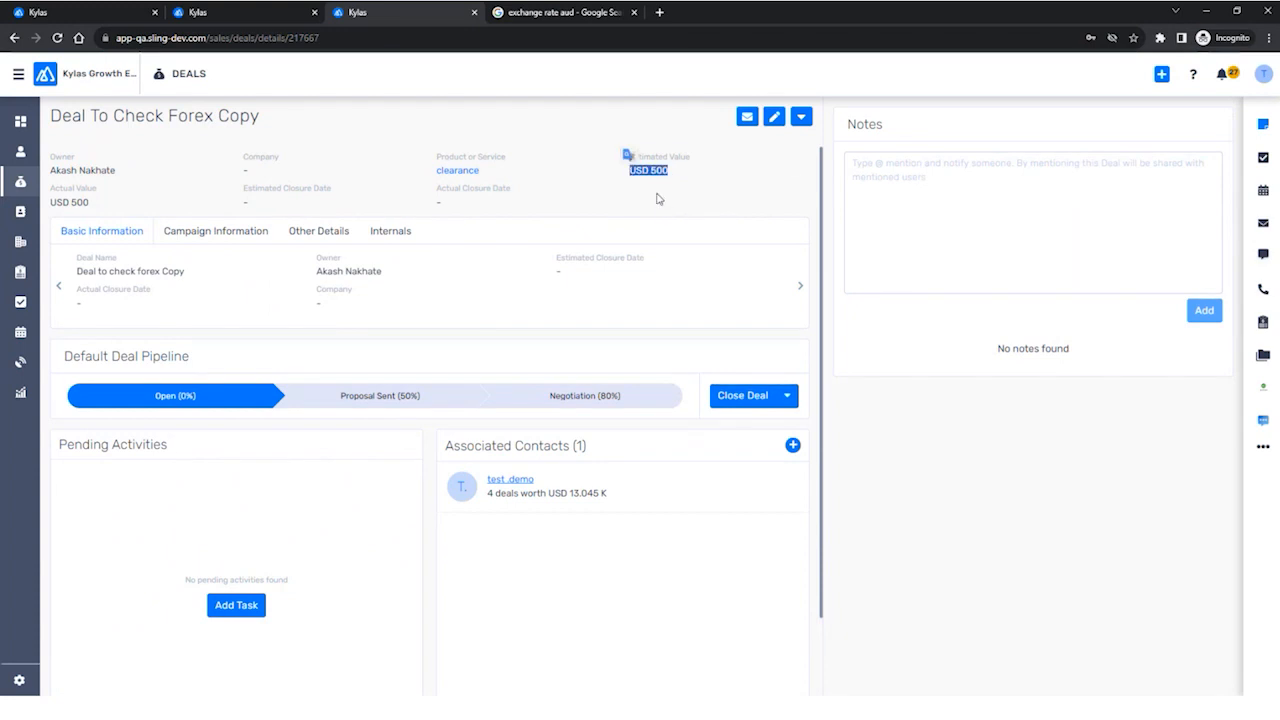
click(700, 181)
drag(680, 177, 631, 175)
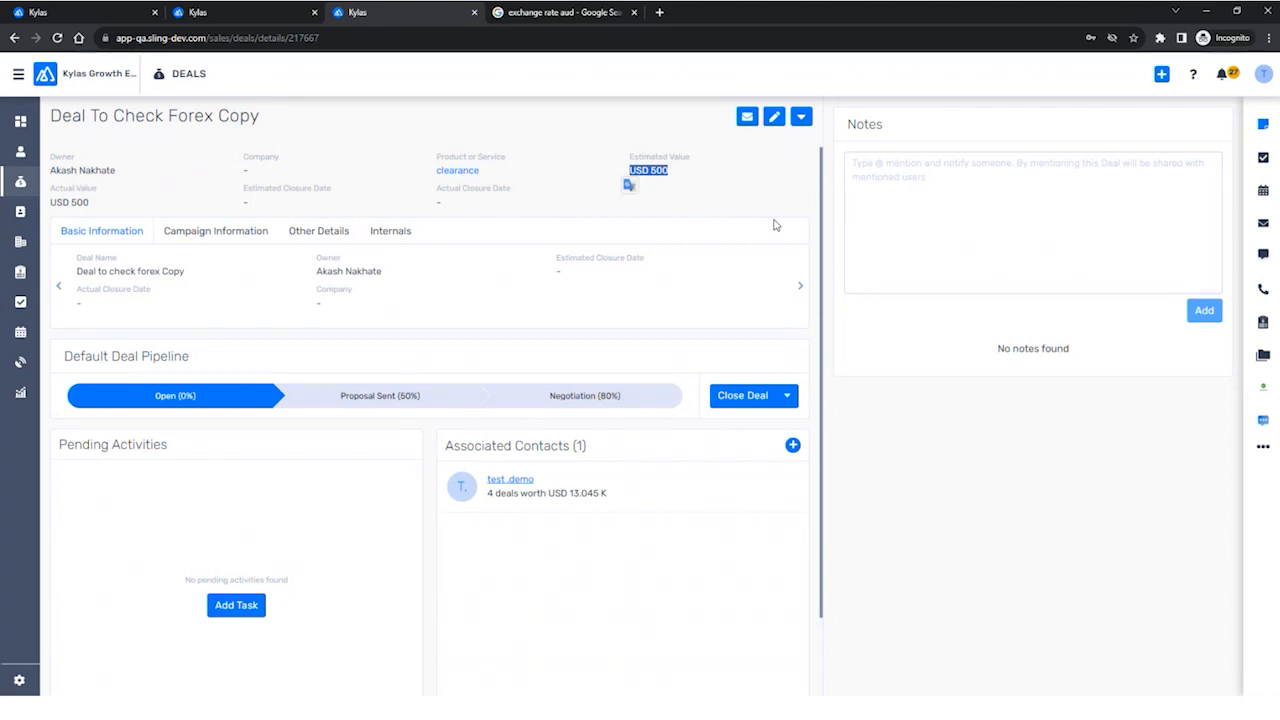
click(729, 204)
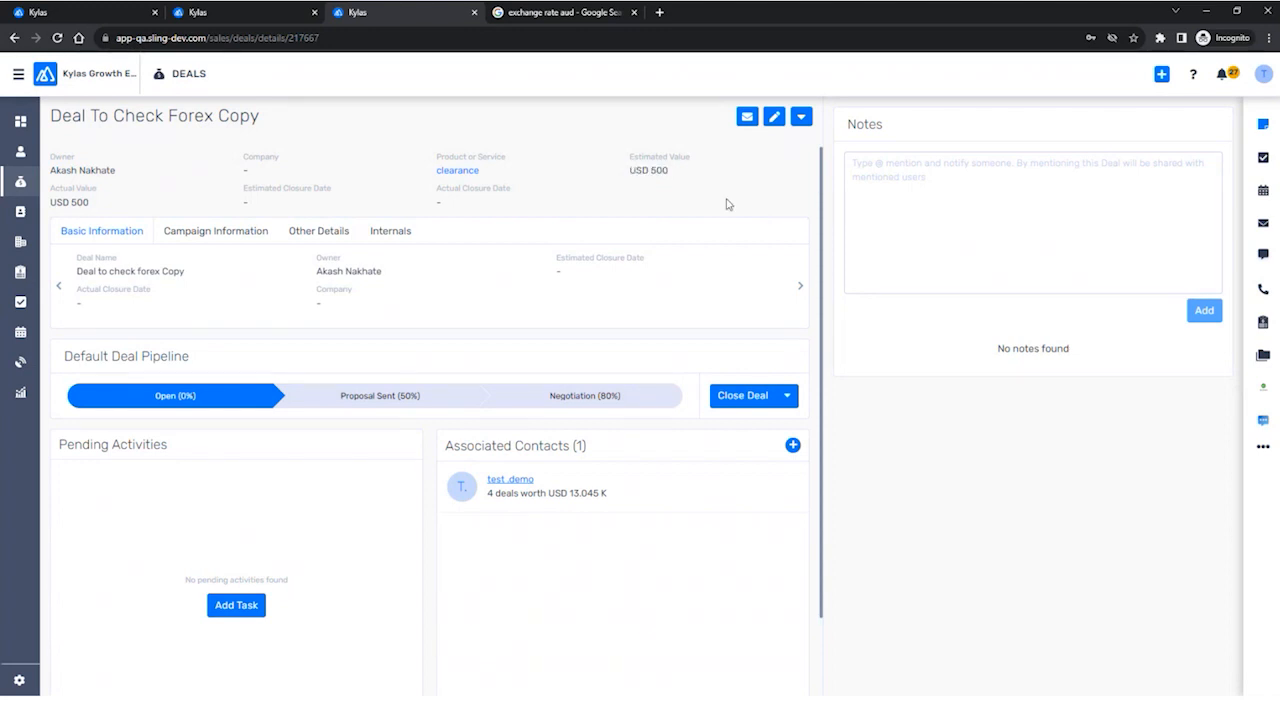
Open the multi-dimensional deal report "all over" and set its Created At period to Current Year.
click(21, 393)
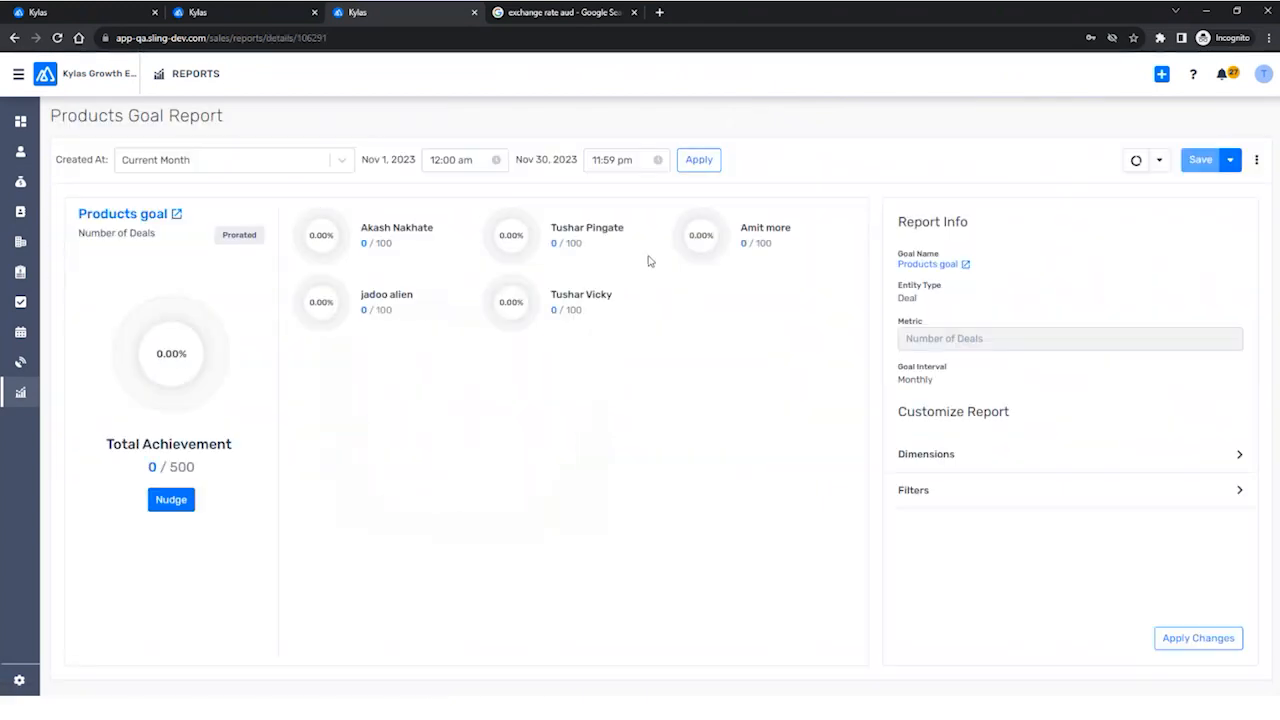
click(36, 394)
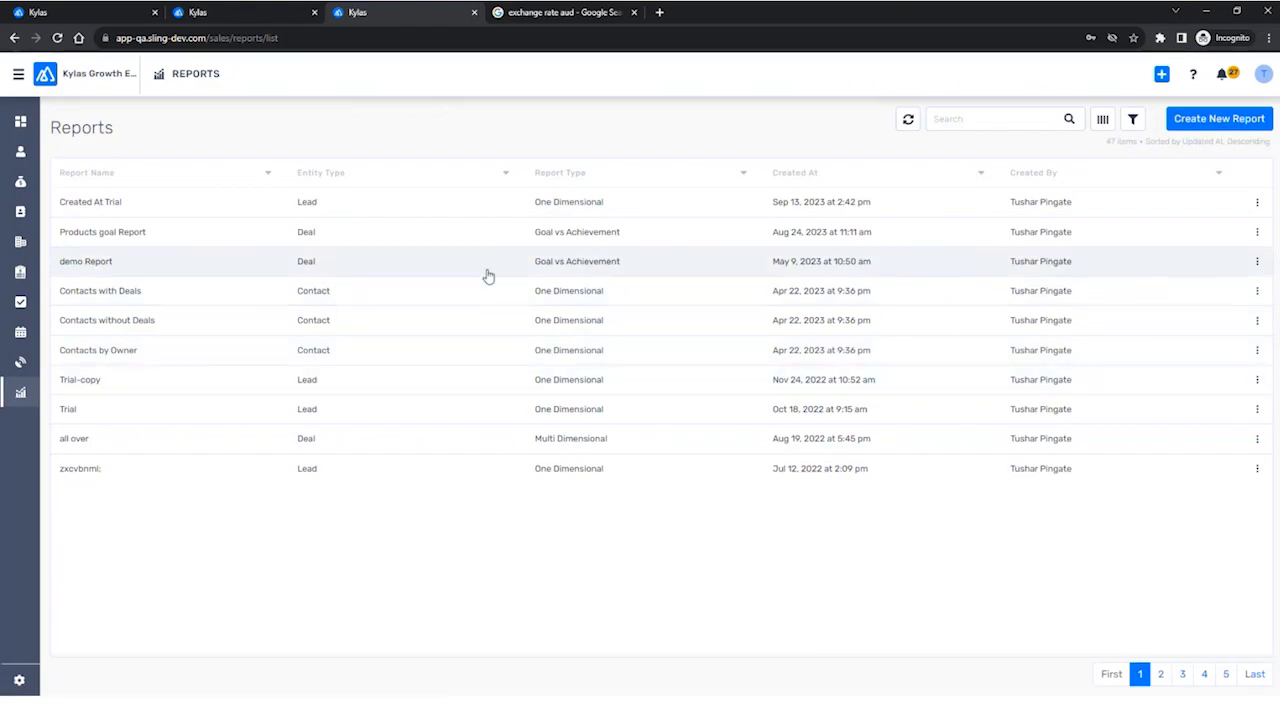
click(475, 440)
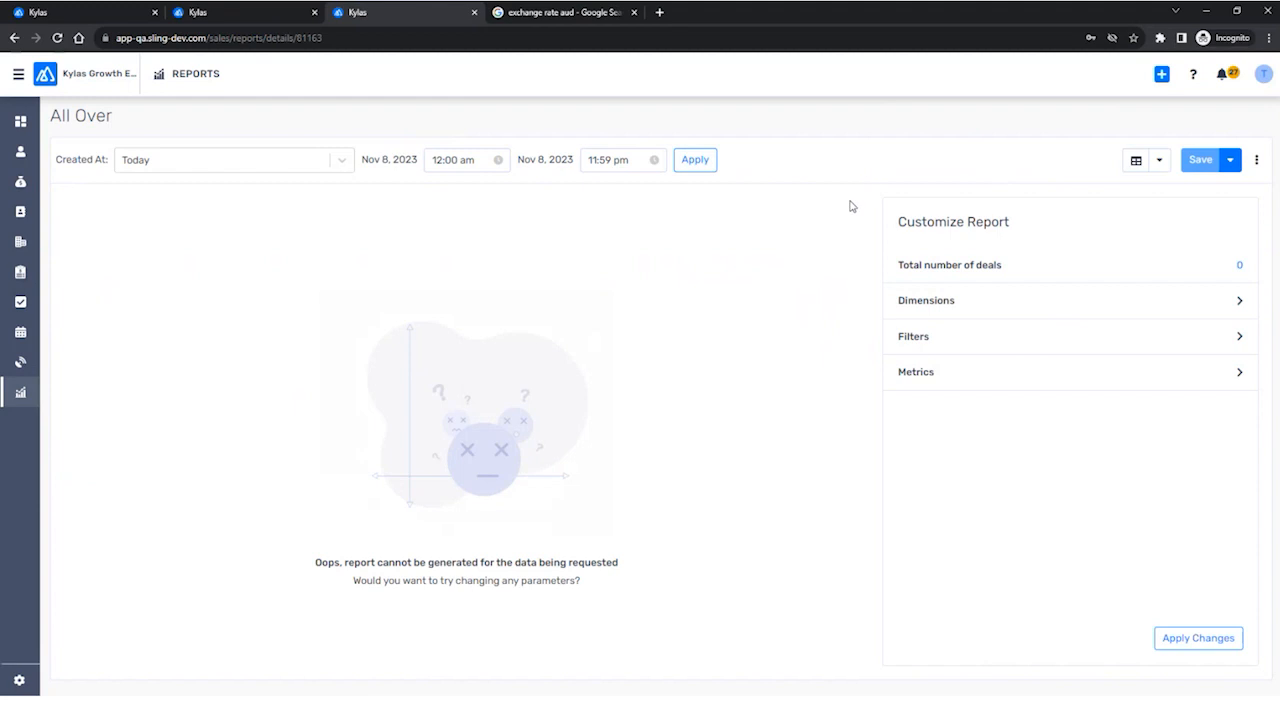
click(274, 163)
text(current)
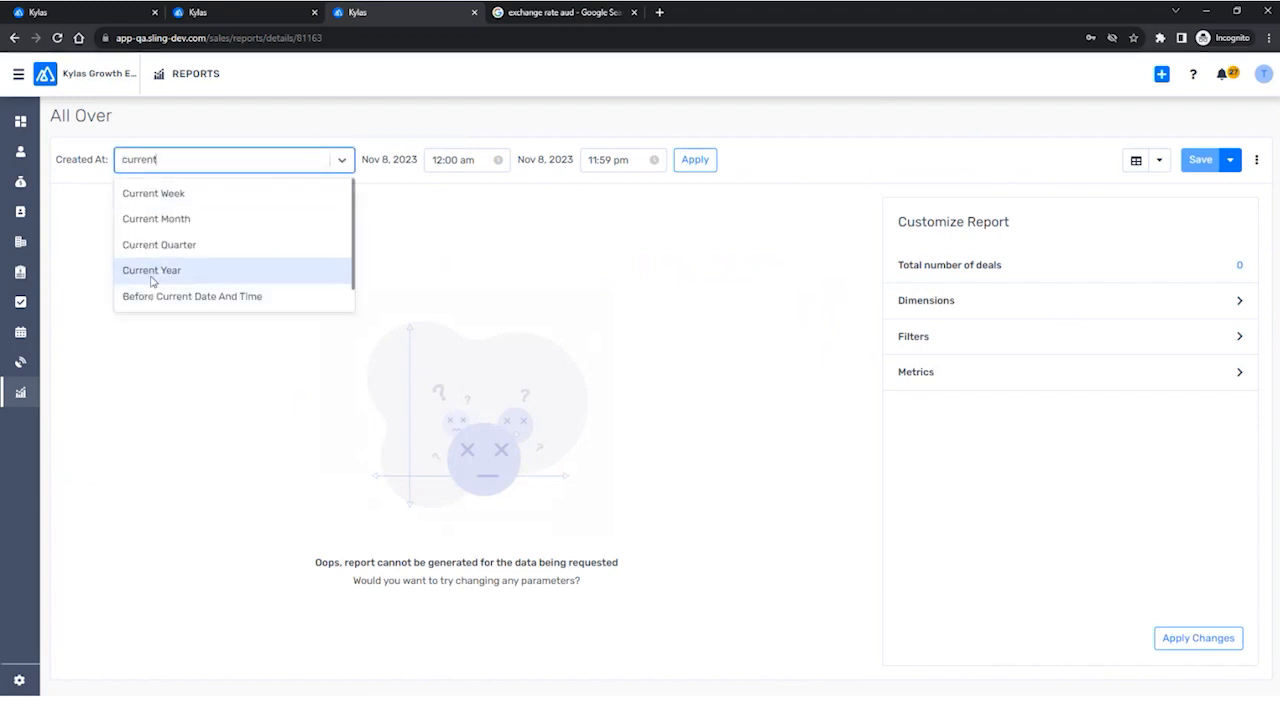
click(275, 271)
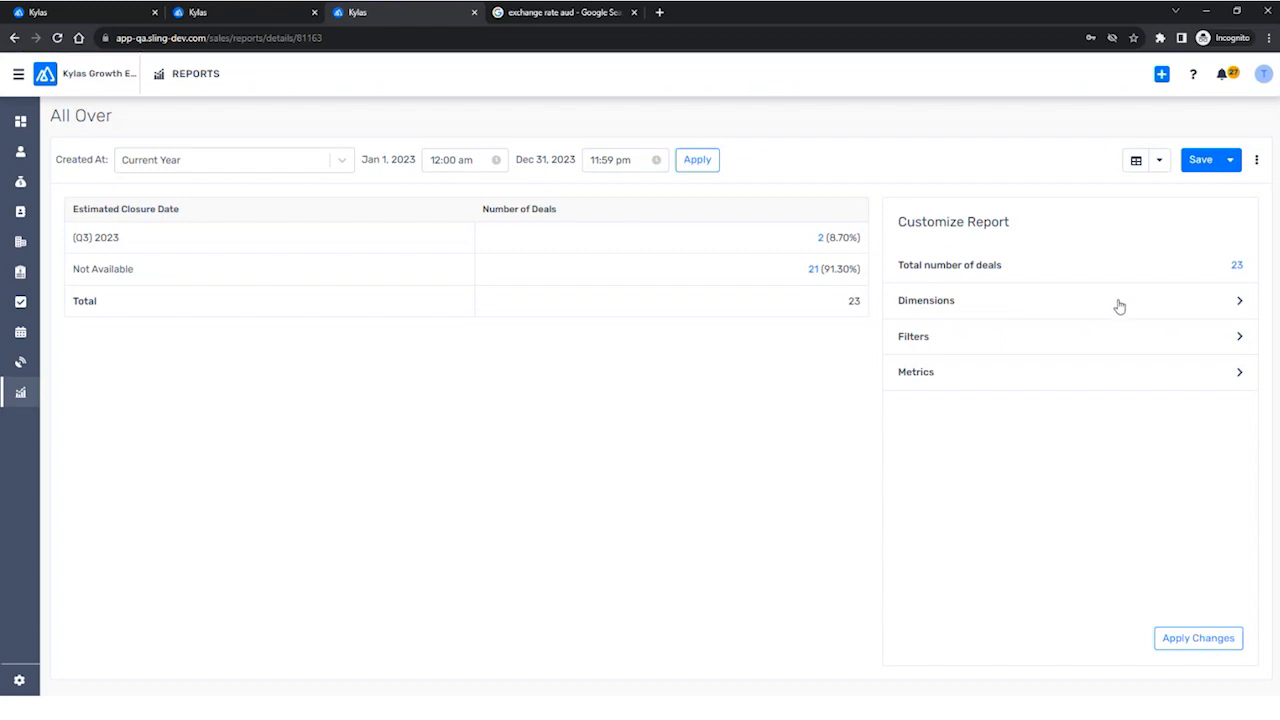
Change the report's metric to Sum of Estimated Value and apply the change to the report.
click(1005, 372)
click(986, 403)
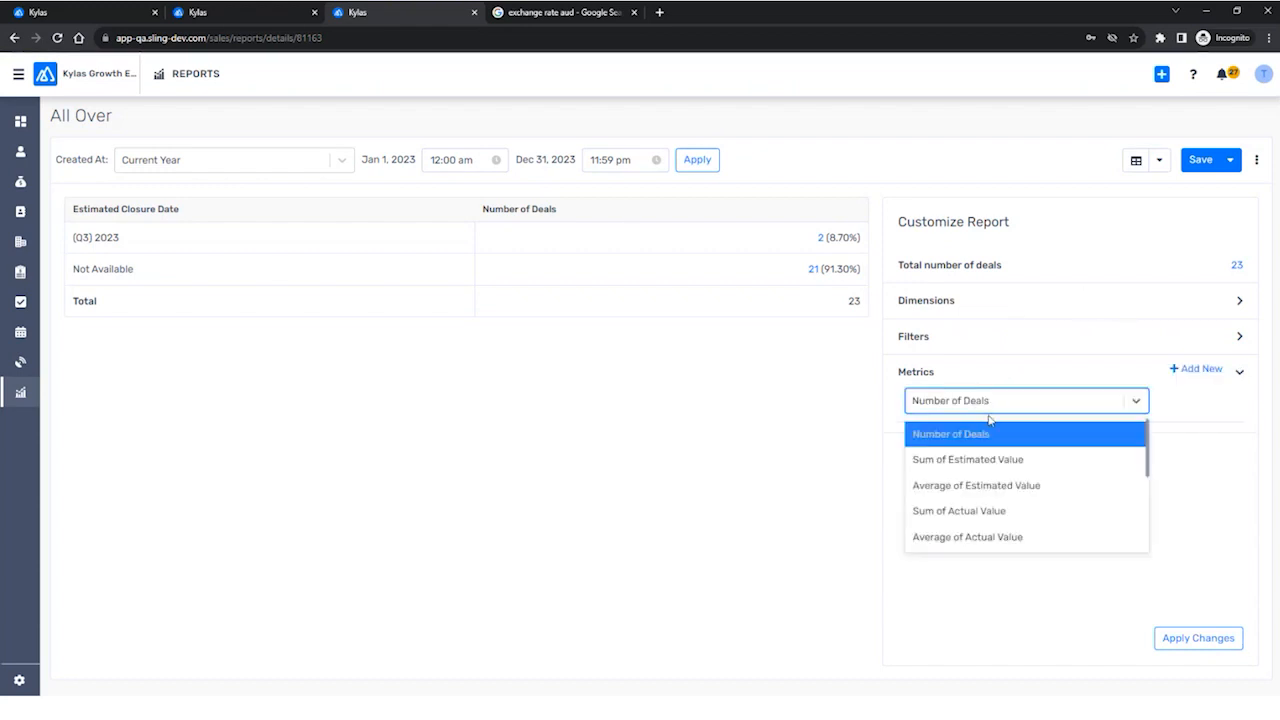
click(986, 458)
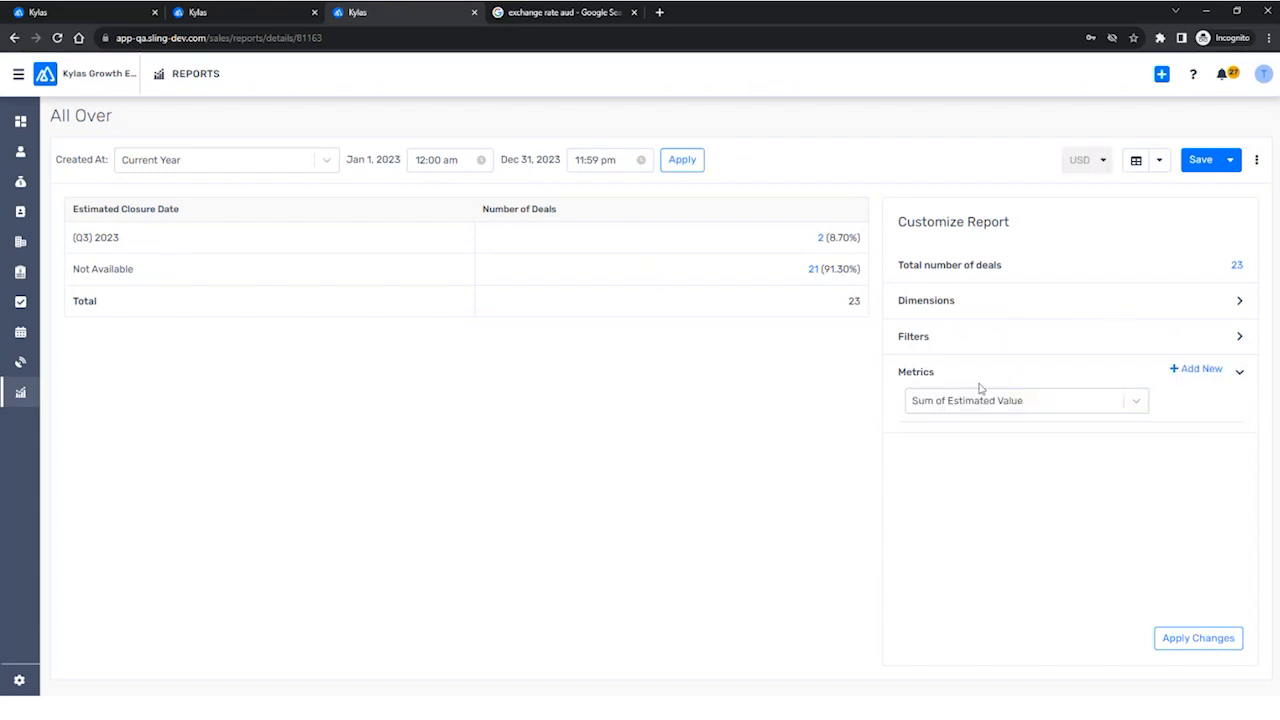
click(1232, 641)
drag(646, 211, 476, 208)
Display the report as a bar chart and examine the currency in its Sum of Estimated Value heading.
click(1158, 161)
click(1150, 189)
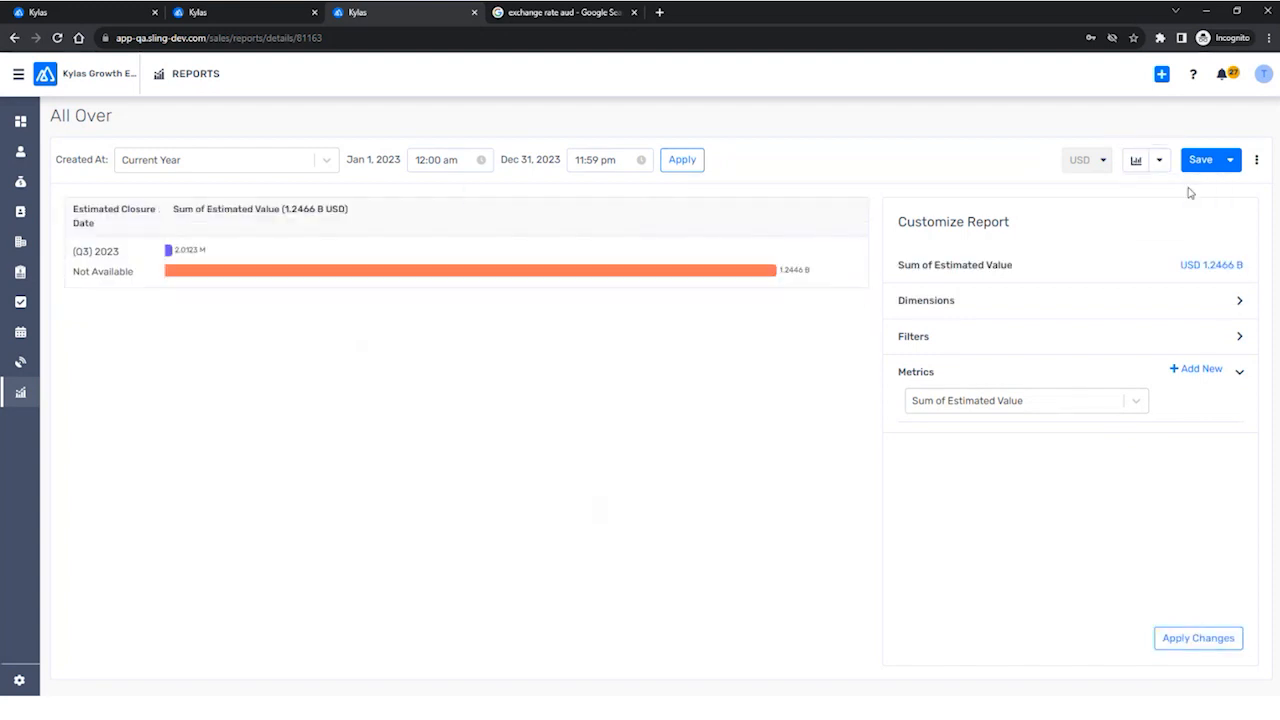
drag(346, 209, 169, 209)
drag(330, 226, 173, 210)
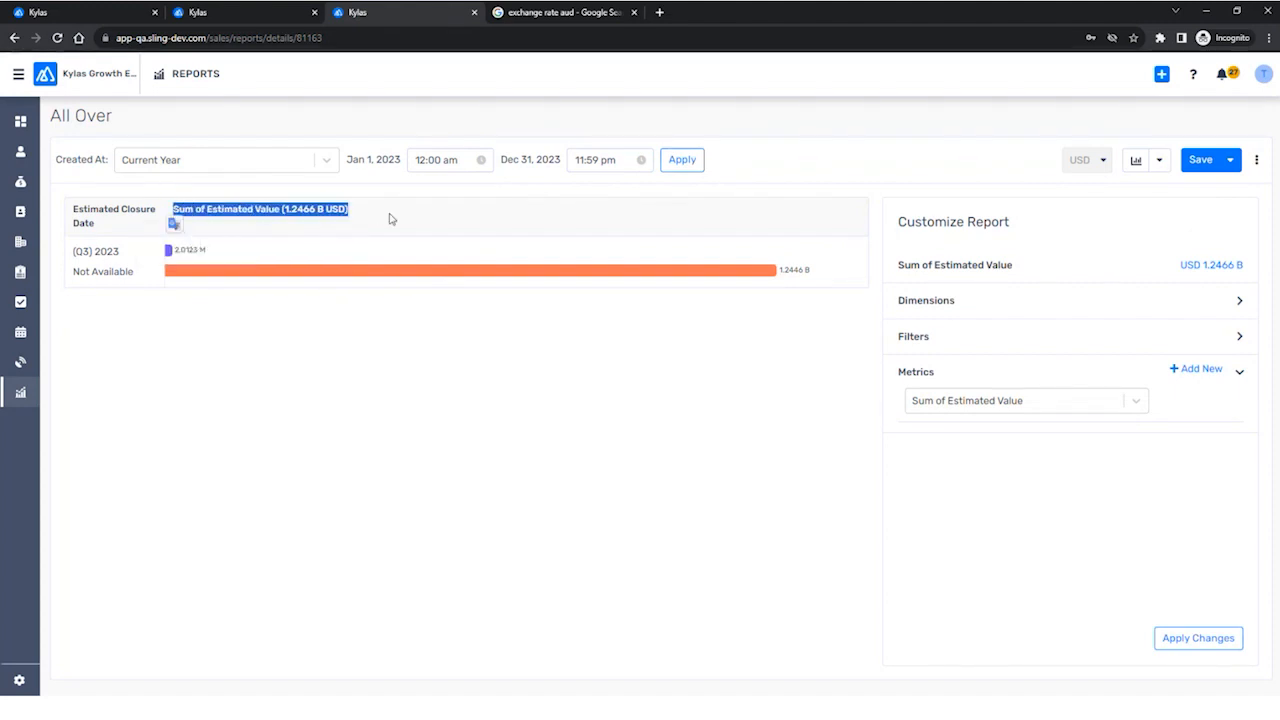
Duplicate the report's browser tab and open the admin user's record under Manage Users to examine its Currency setting.
right_click(416, 14)
click(450, 96)
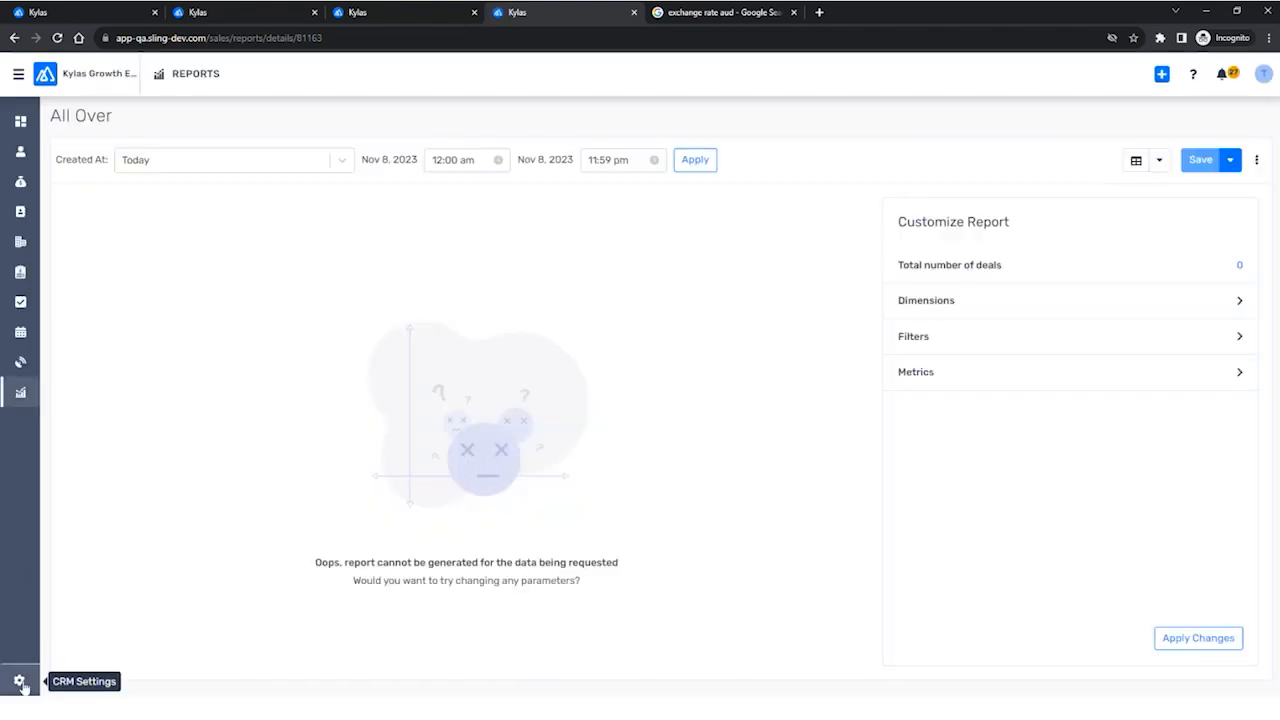
click(19, 680)
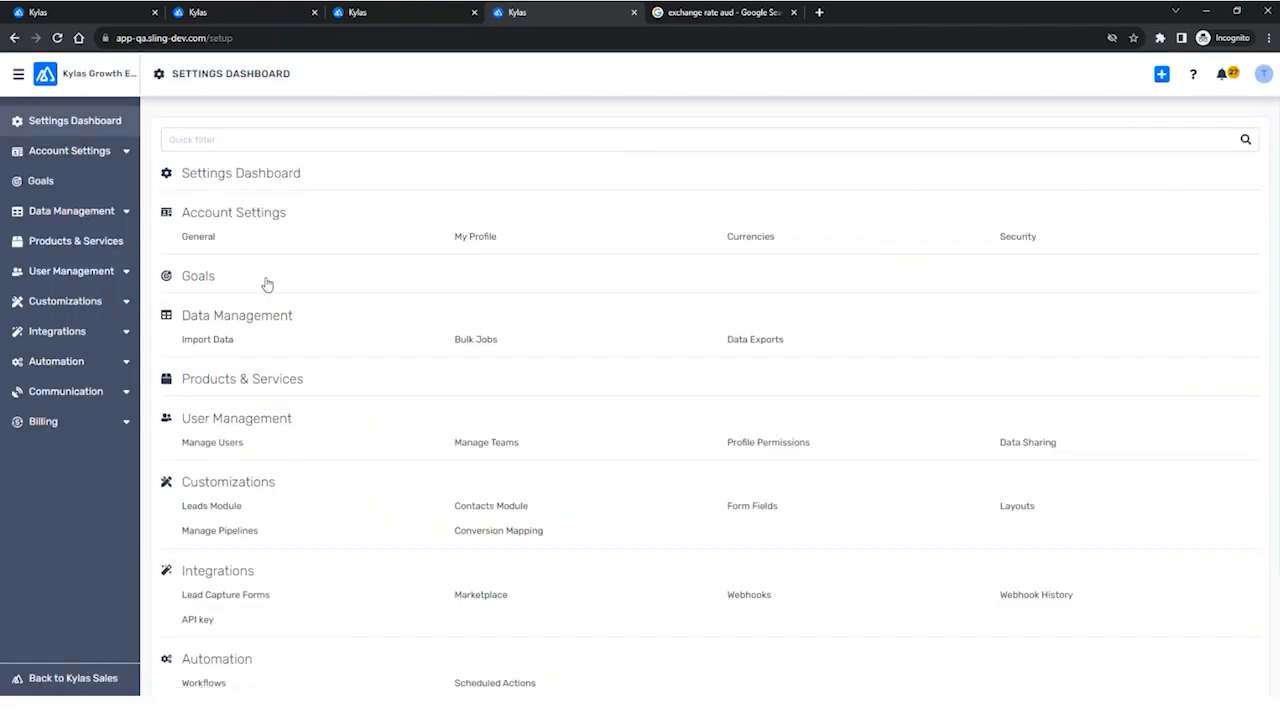
click(212, 442)
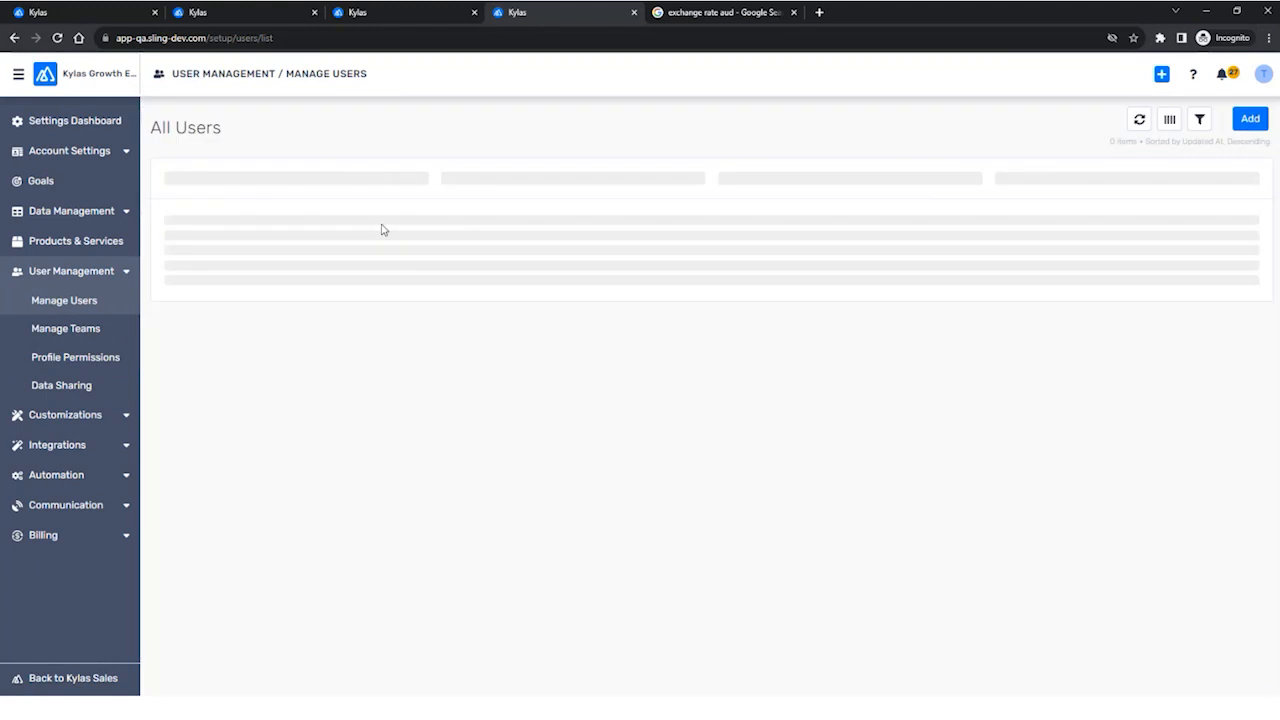
click(389, 212)
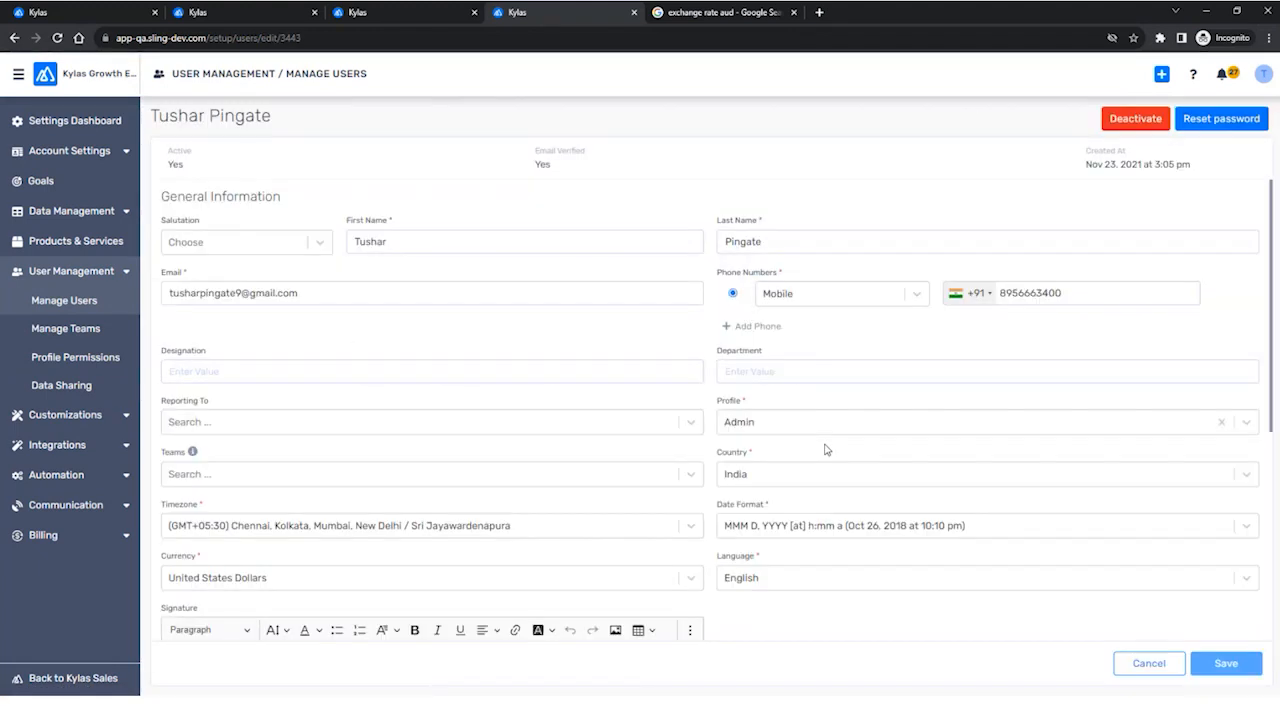
double_click(178, 557)
Examine the currency total in the All Over report and compare it with the AUD report in the other Kylas account.
key(ctrl+shift+Tab)
drag(374, 206, 249, 221)
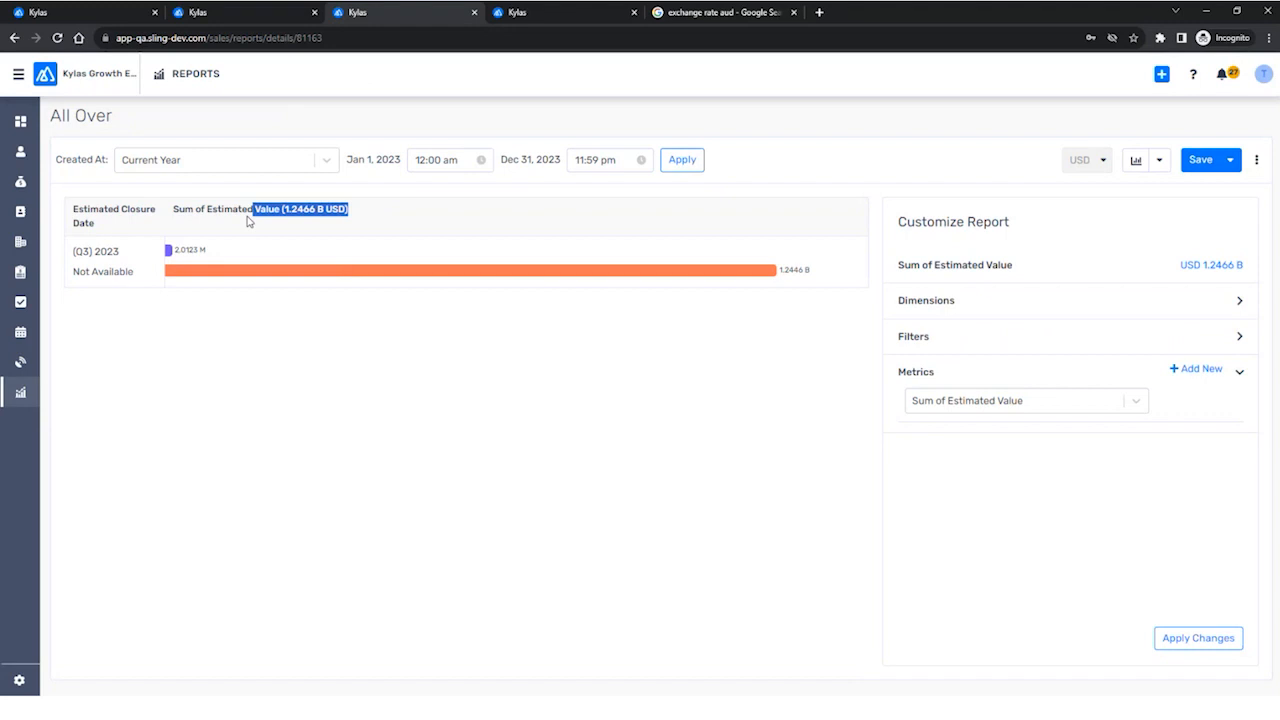
click(370, 217)
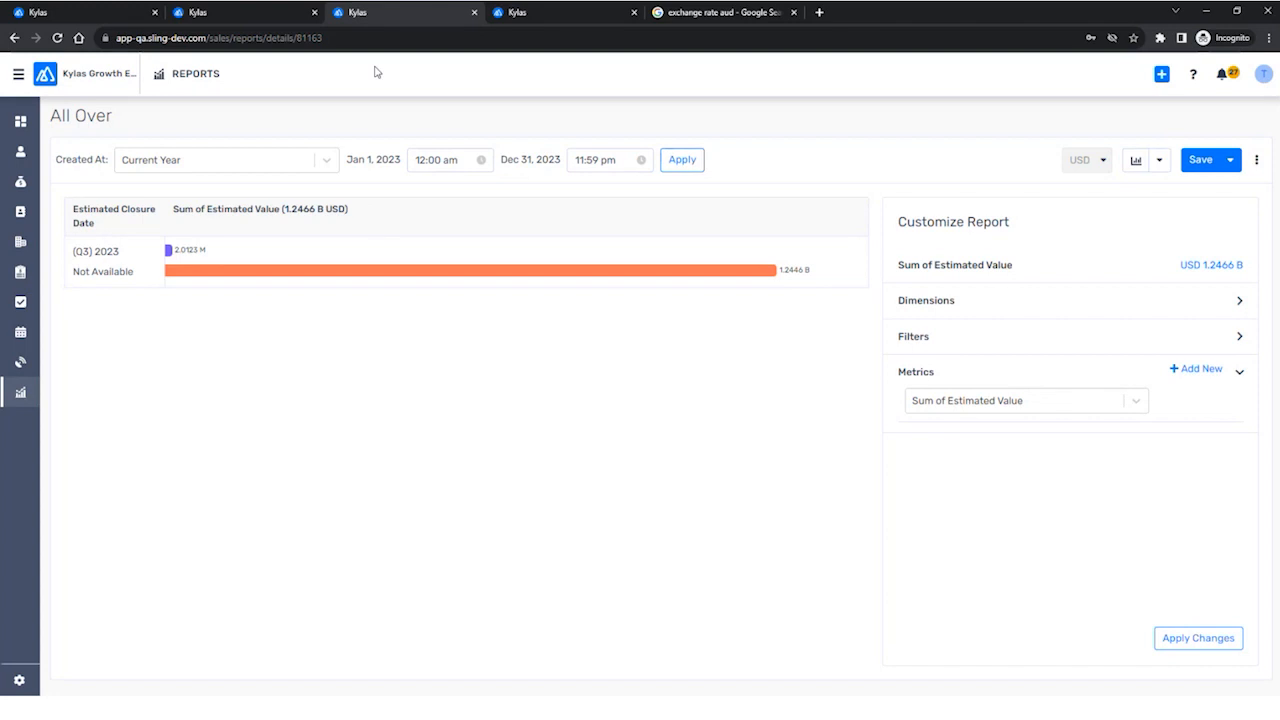
click(286, 12)
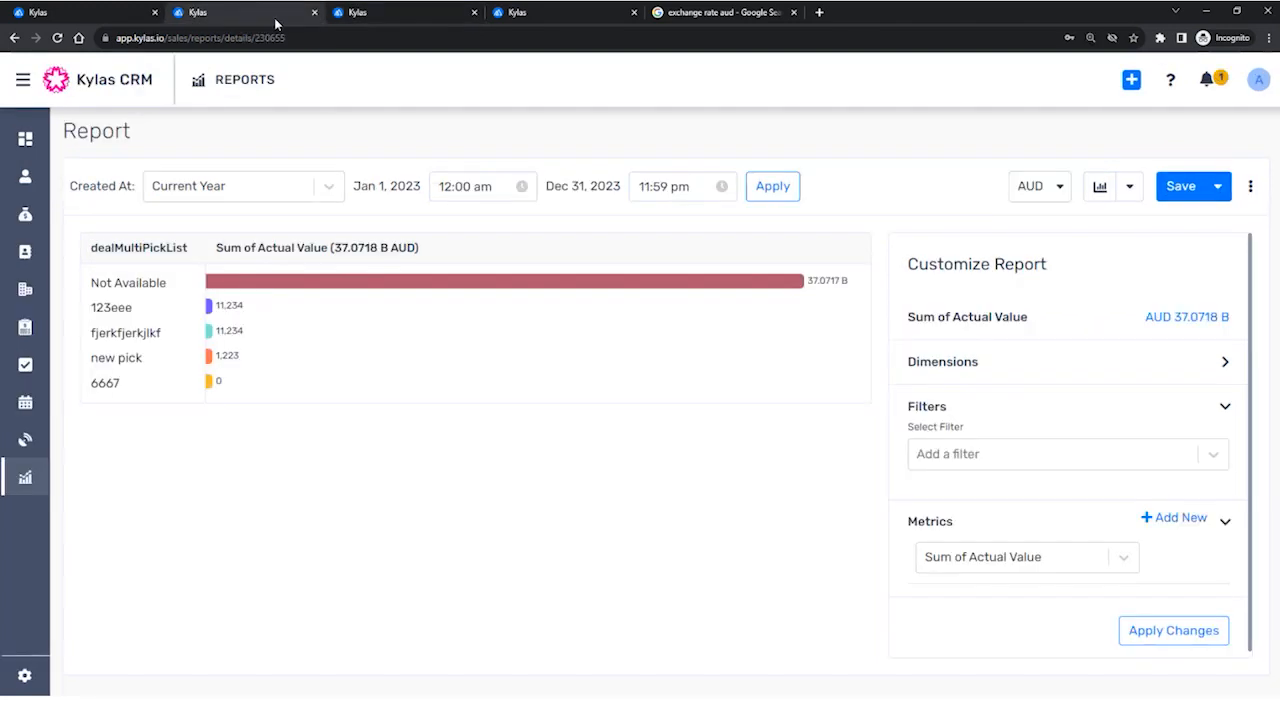
Go to the account with the All Over report and open its billing usage statistics from the settings.
click(411, 11)
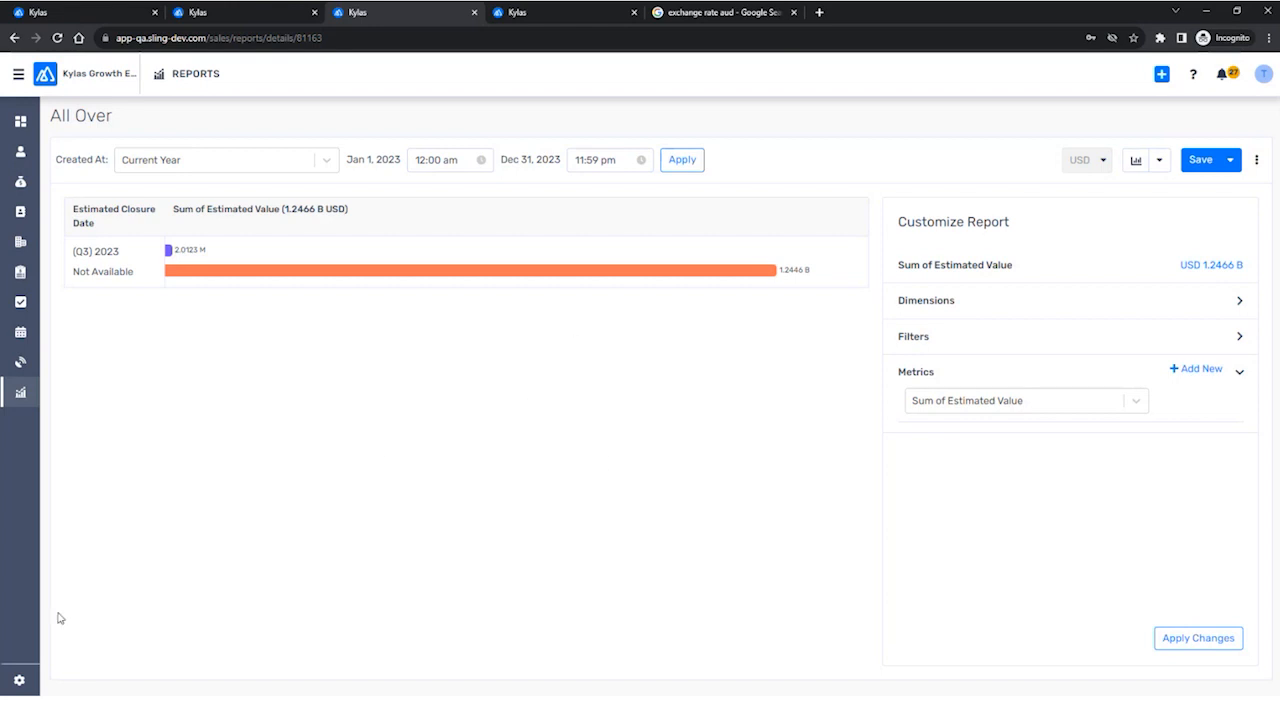
click(19, 680)
scroll(263, 571, down, 2)
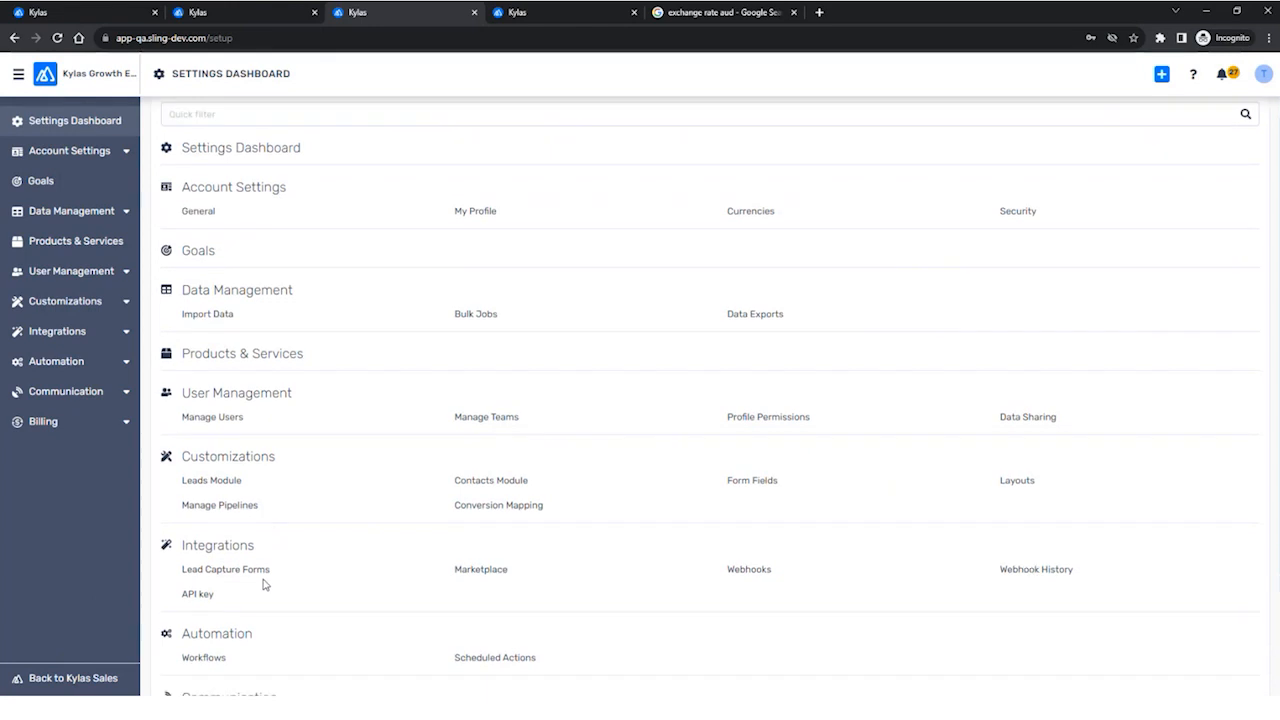
click(60, 425)
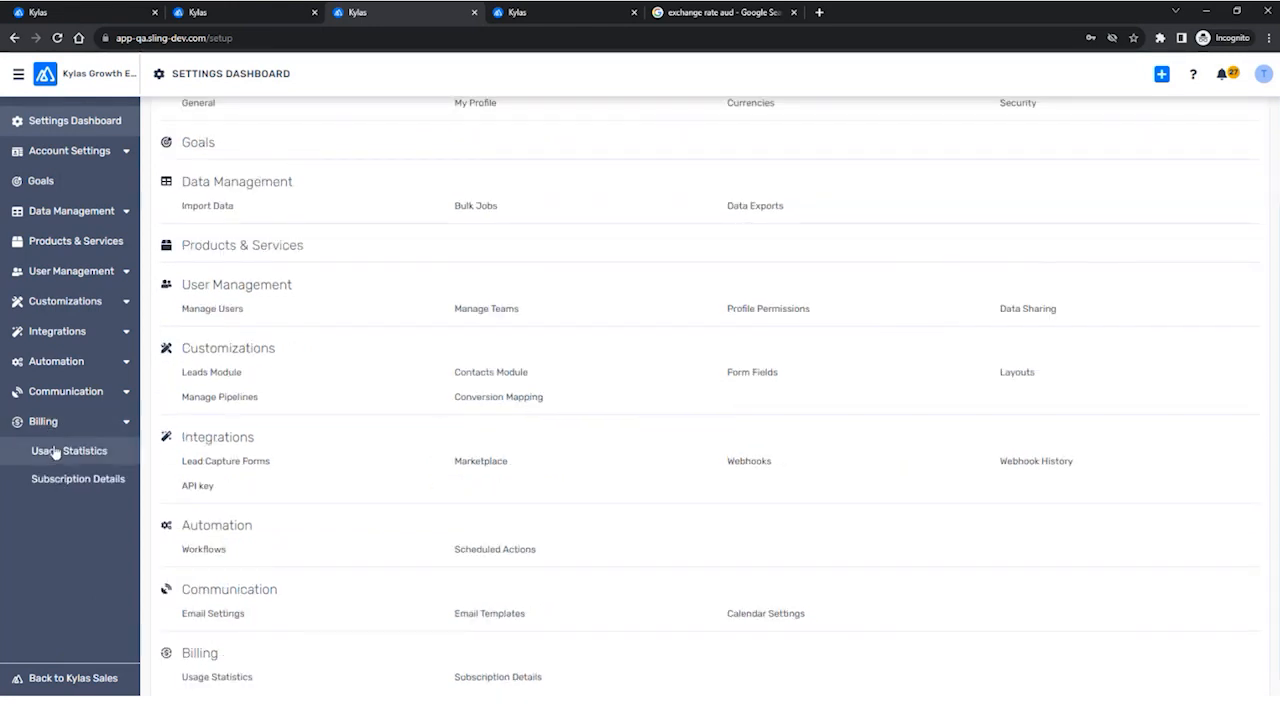
click(52, 450)
Examine the usage statistics for the account's plan name and the Forex card's availability.
drag(415, 134, 322, 192)
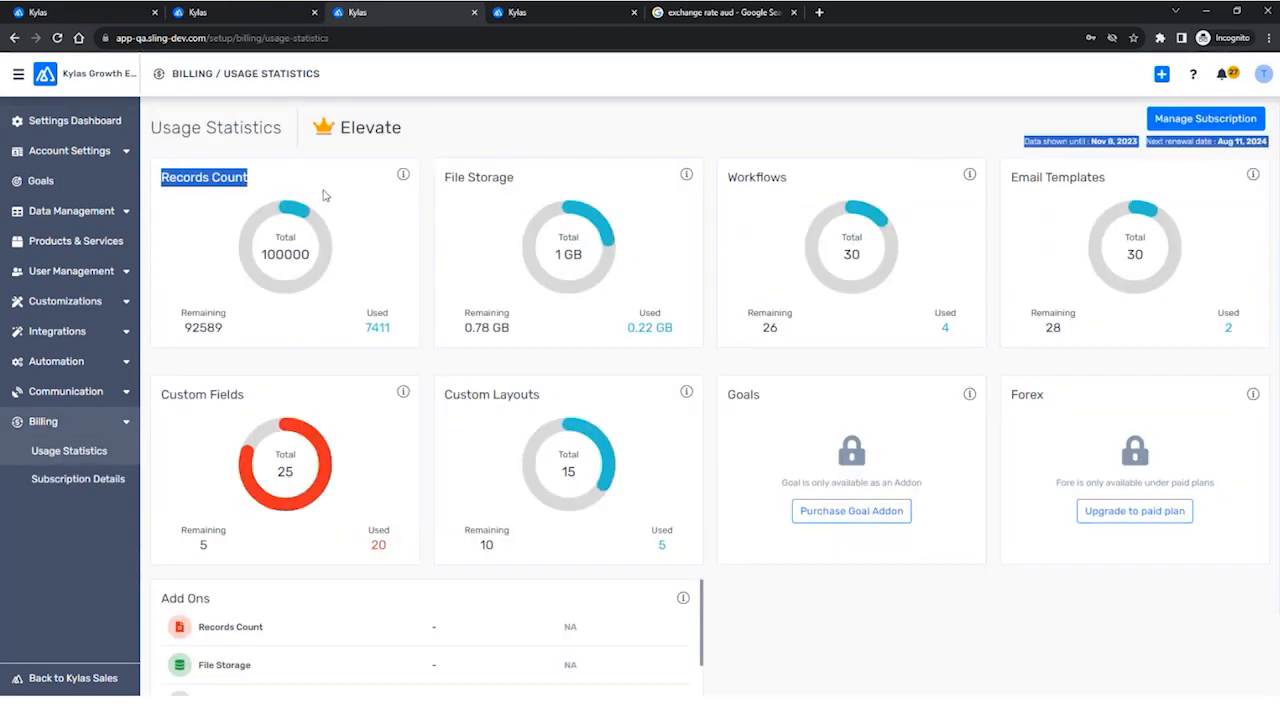
click(605, 175)
scroll(991, 512, down, 1)
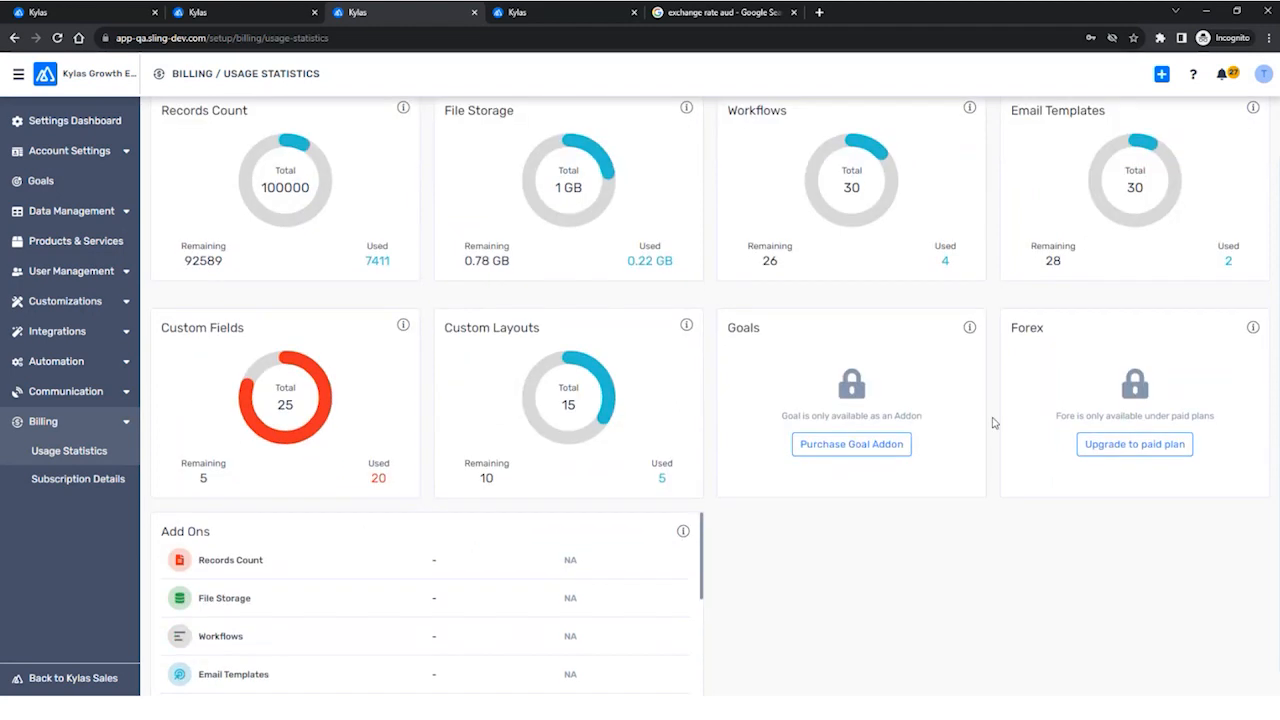
drag(1056, 338, 1004, 338)
scroll(605, 177, up, 1)
drag(436, 136, 316, 130)
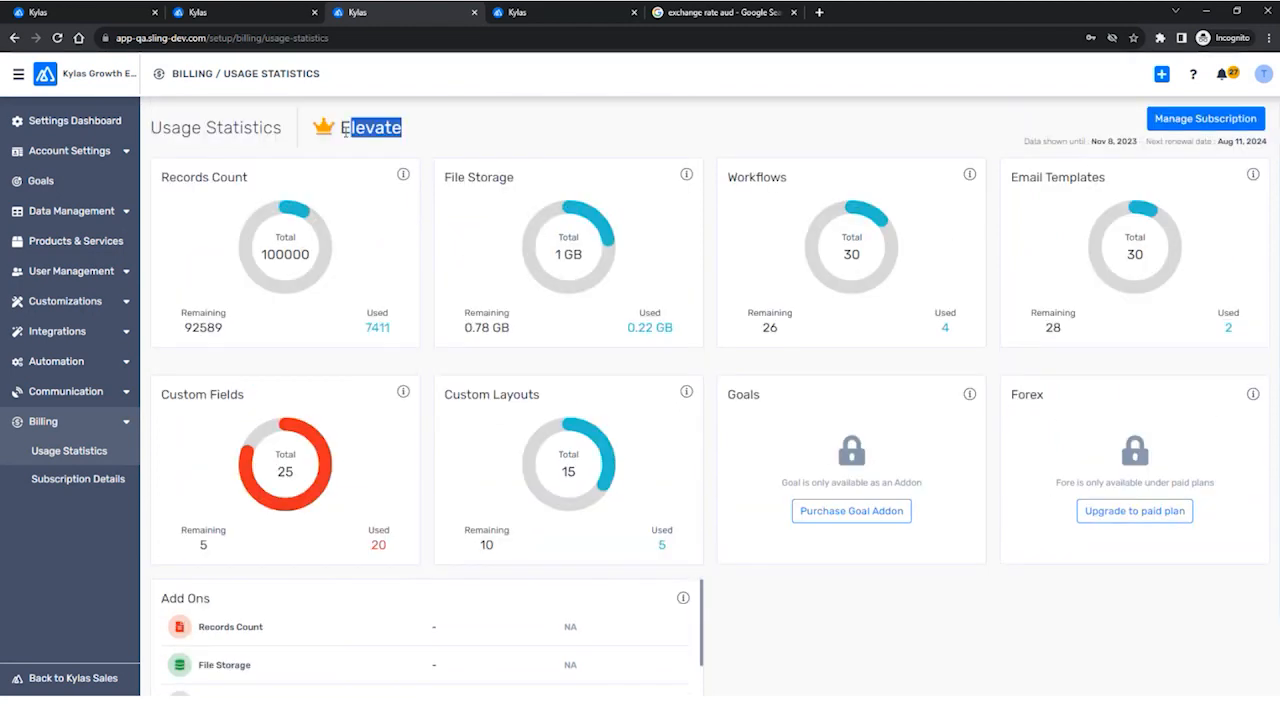
click(447, 140)
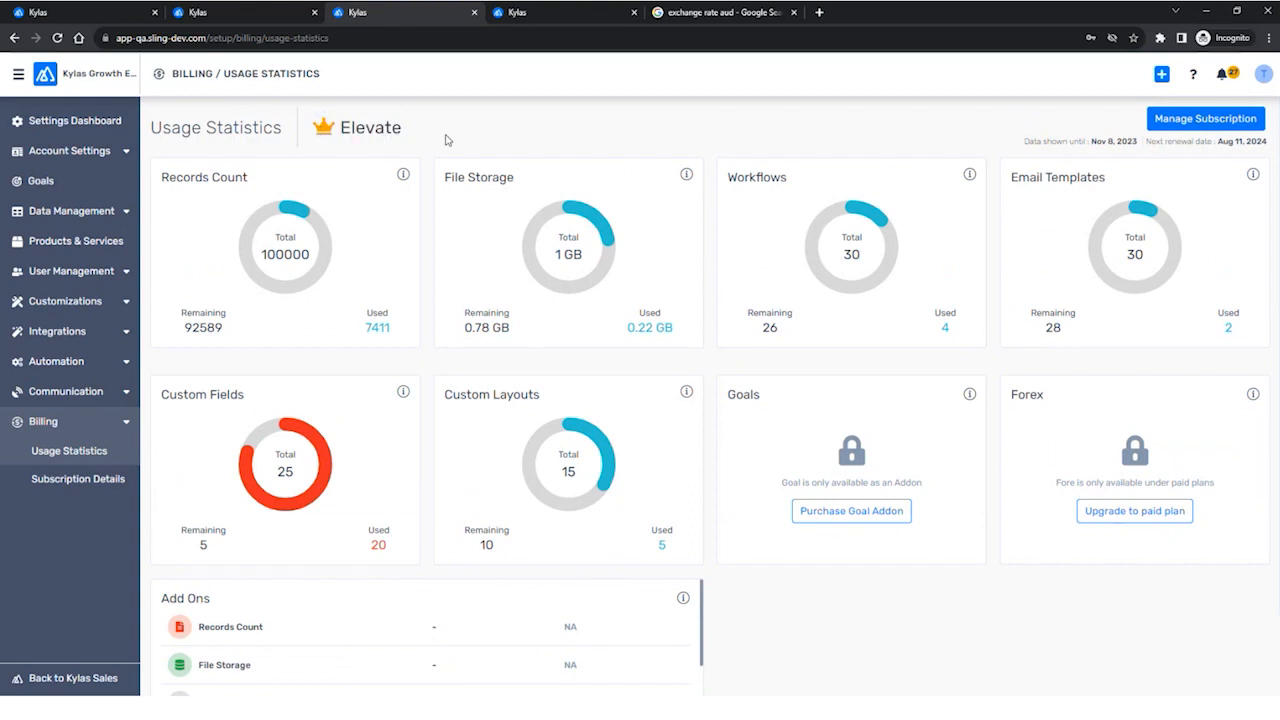
scroll(1129, 545, down, 1)
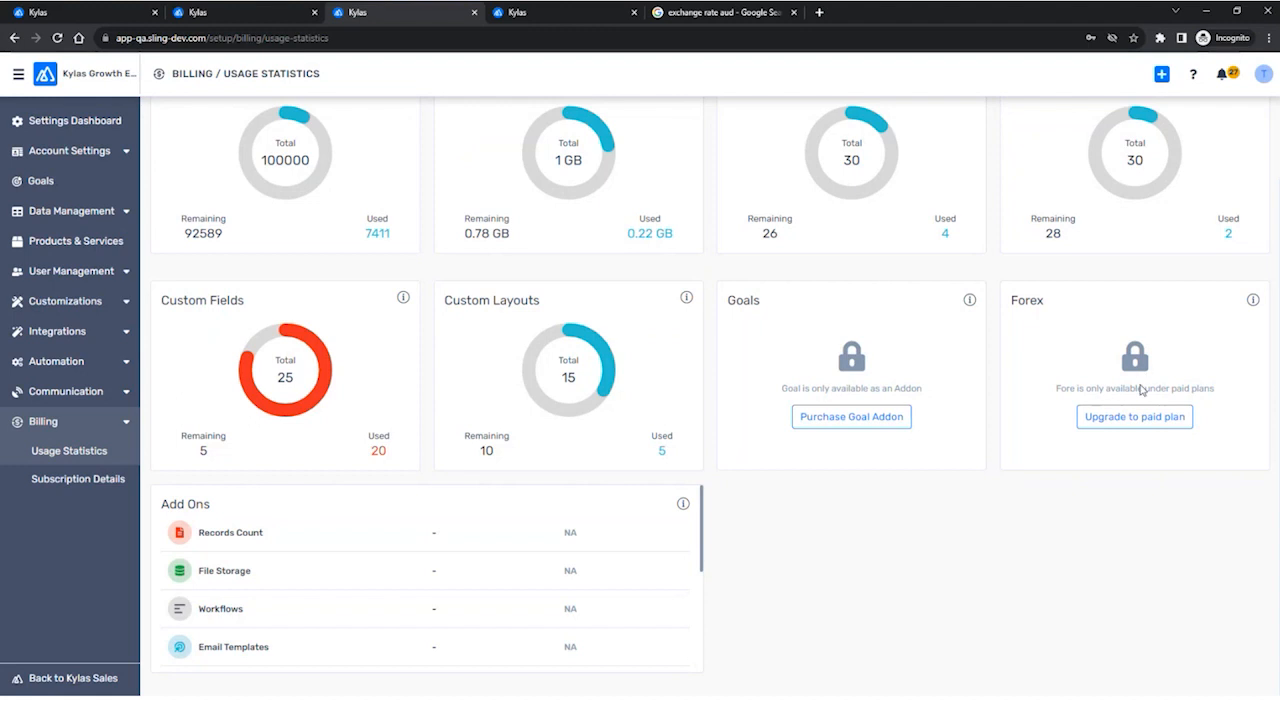
Review the subscription plans through the Forex card's paid plan upgrade and return to the usage statistics.
click(1137, 420)
scroll(532, 335, down, 1)
click(501, 626)
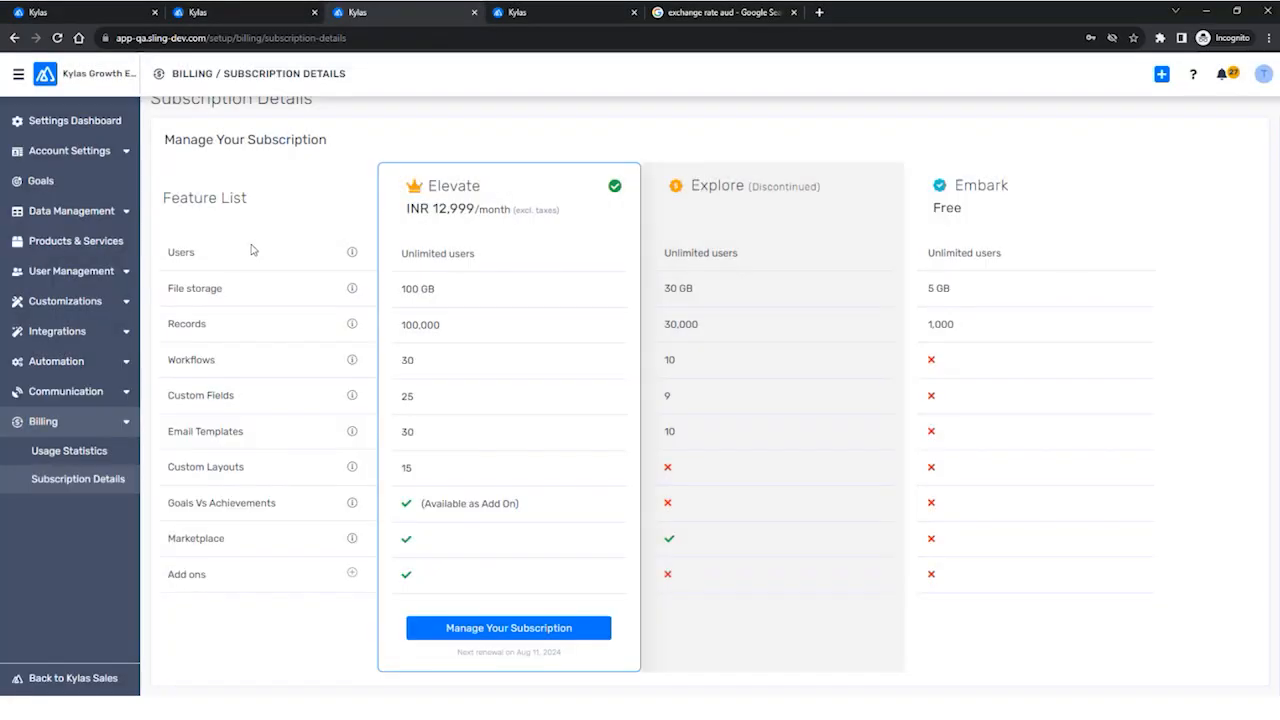
click(64, 451)
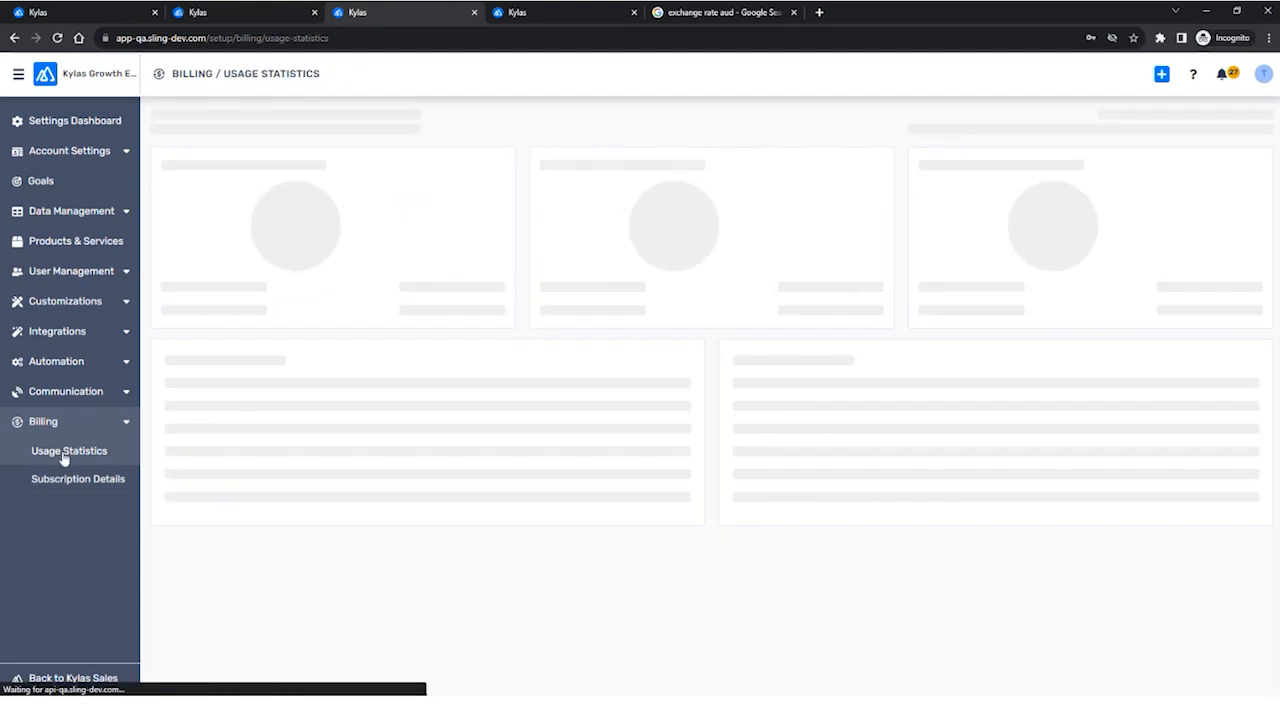
scroll(1088, 434, down, 2)
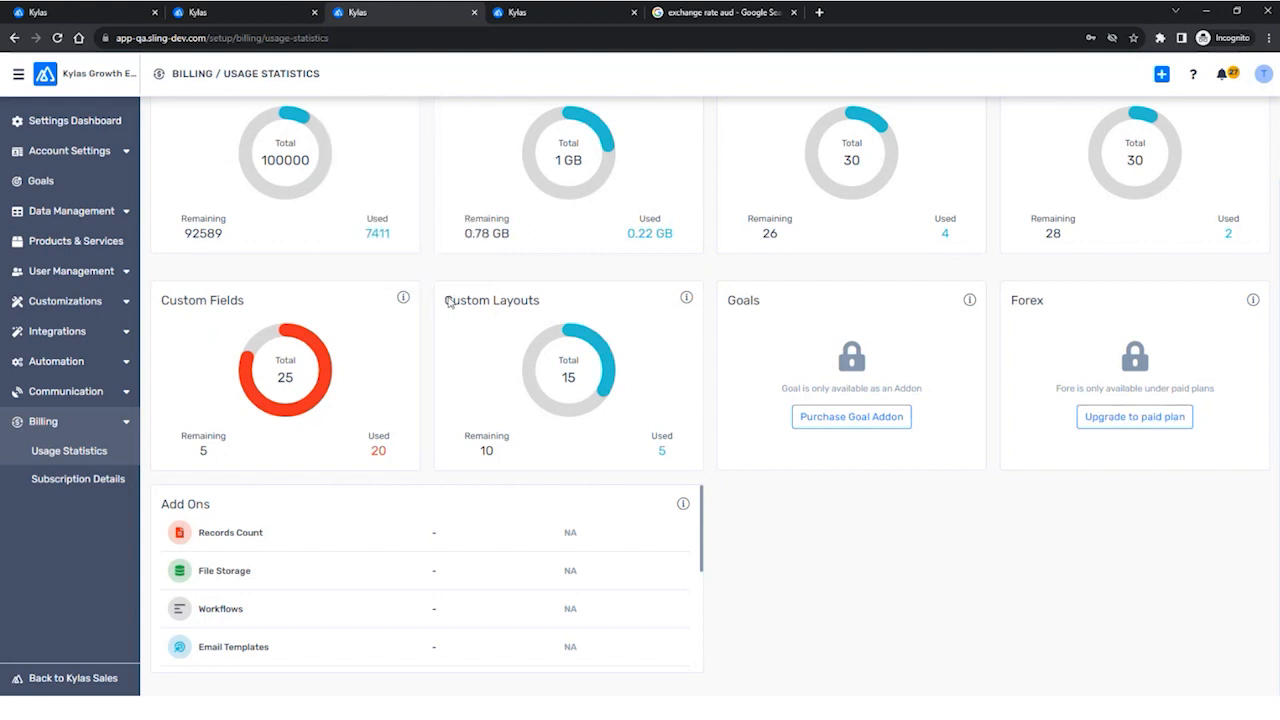
Open the exchange rates in the account's Currencies settings, try to add a rate, and decline the add-on purchase.
click(72, 152)
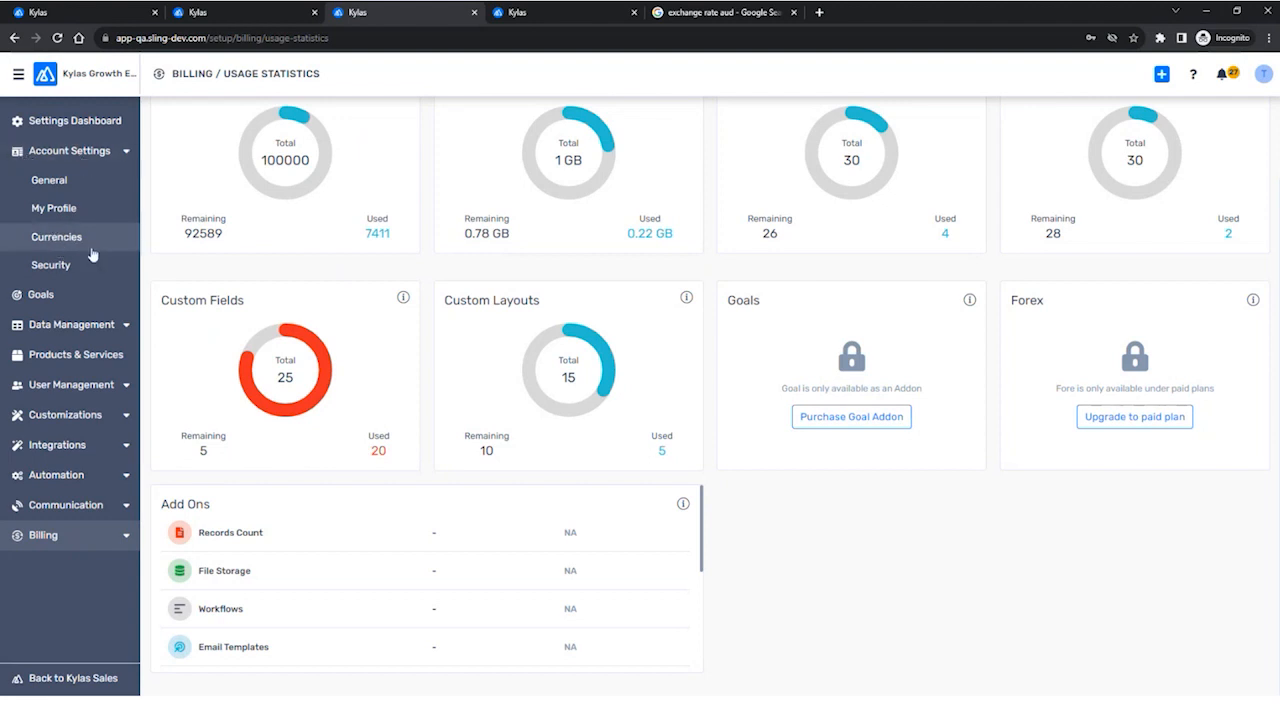
click(90, 248)
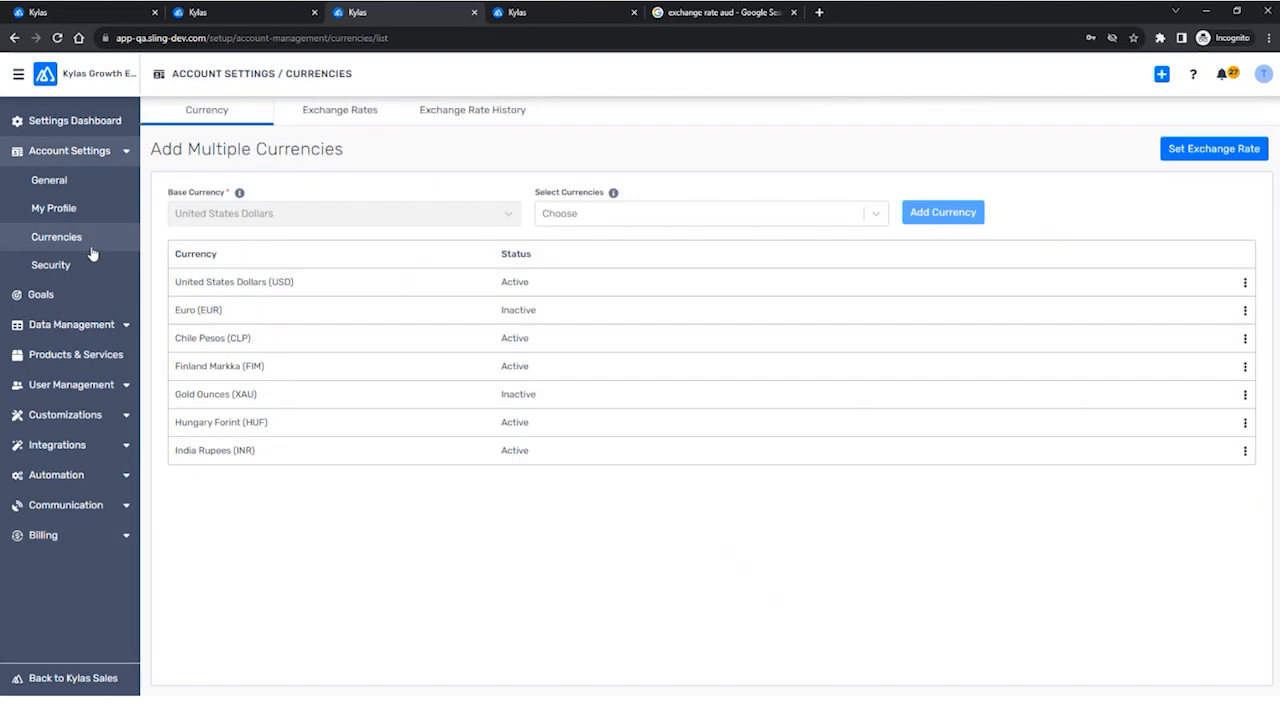
click(1214, 150)
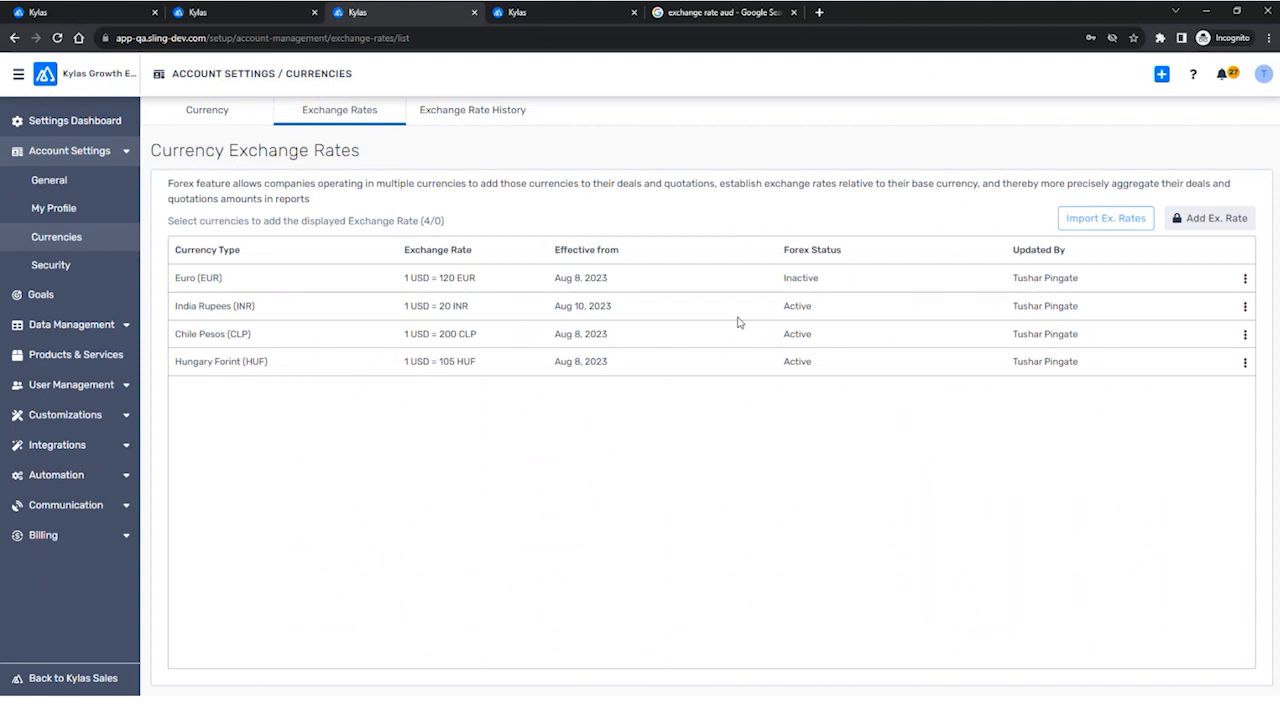
click(1226, 221)
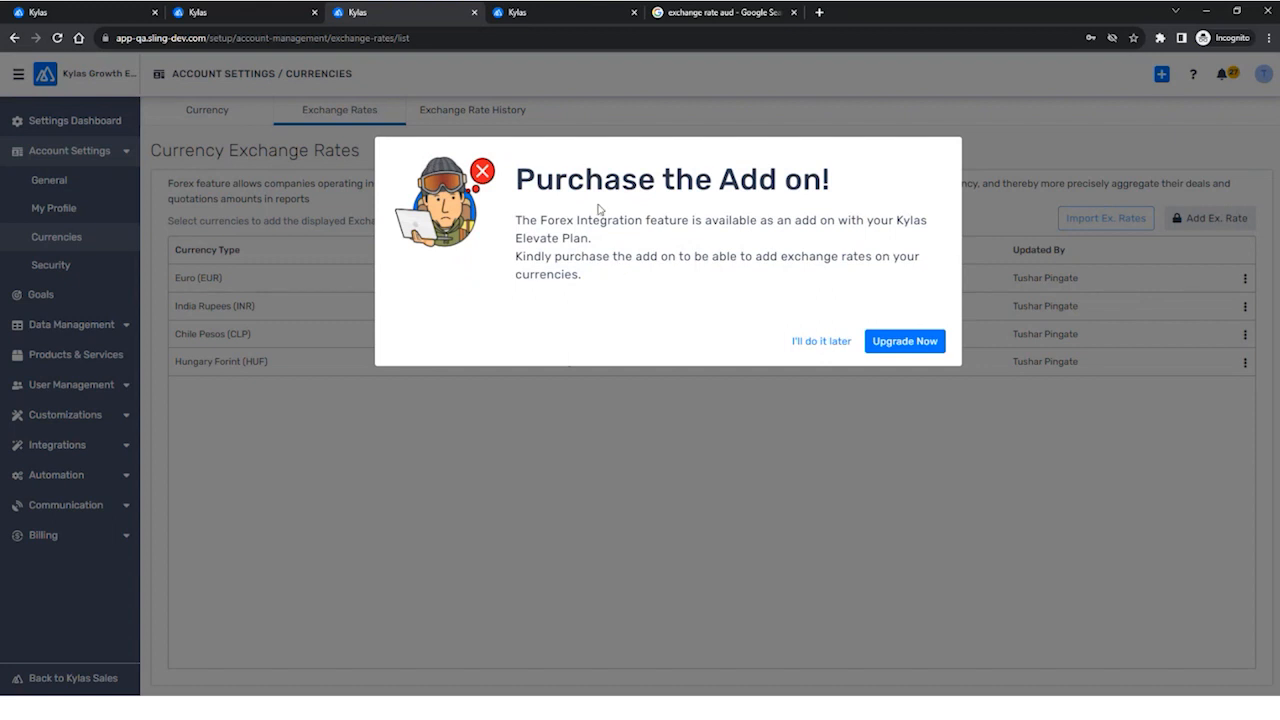
click(819, 344)
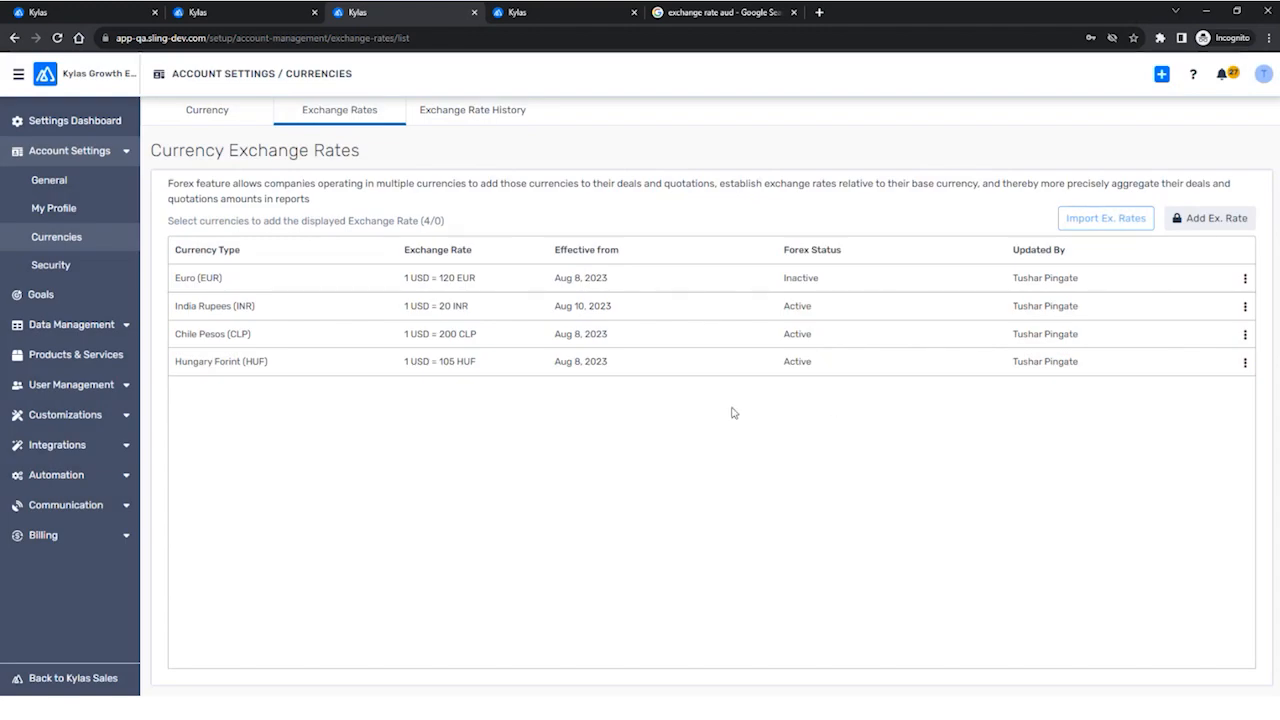
Return to the Currency list and review the account's currencies and their statuses.
click(222, 125)
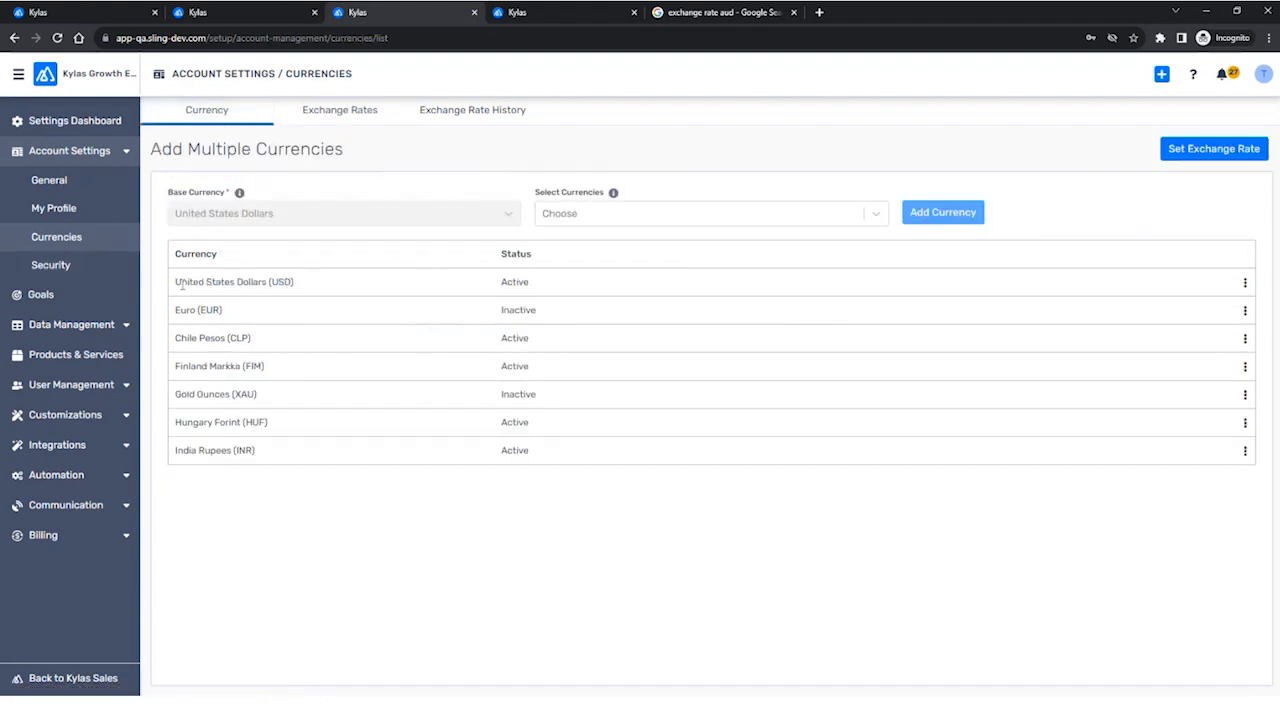
drag(163, 224, 290, 457)
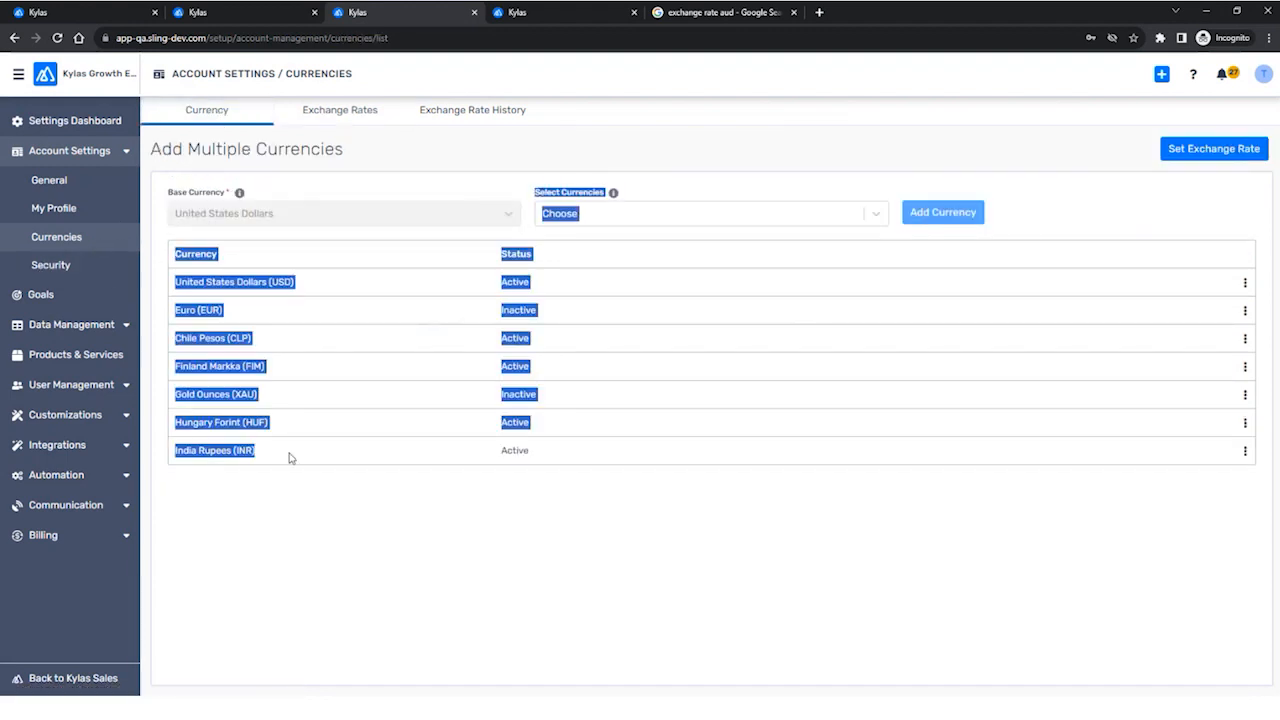
click(341, 498)
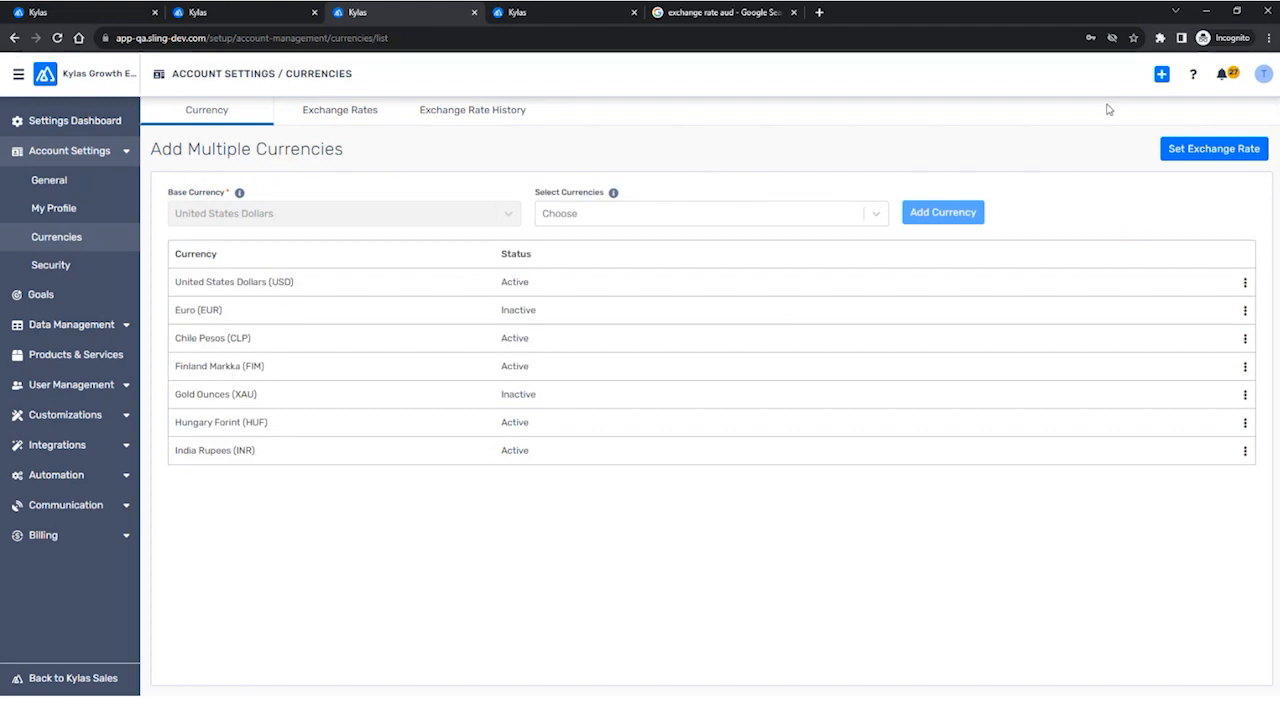
Open a new lead form with all fields shown and search it for the "budget" field.
click(1161, 73)
click(925, 132)
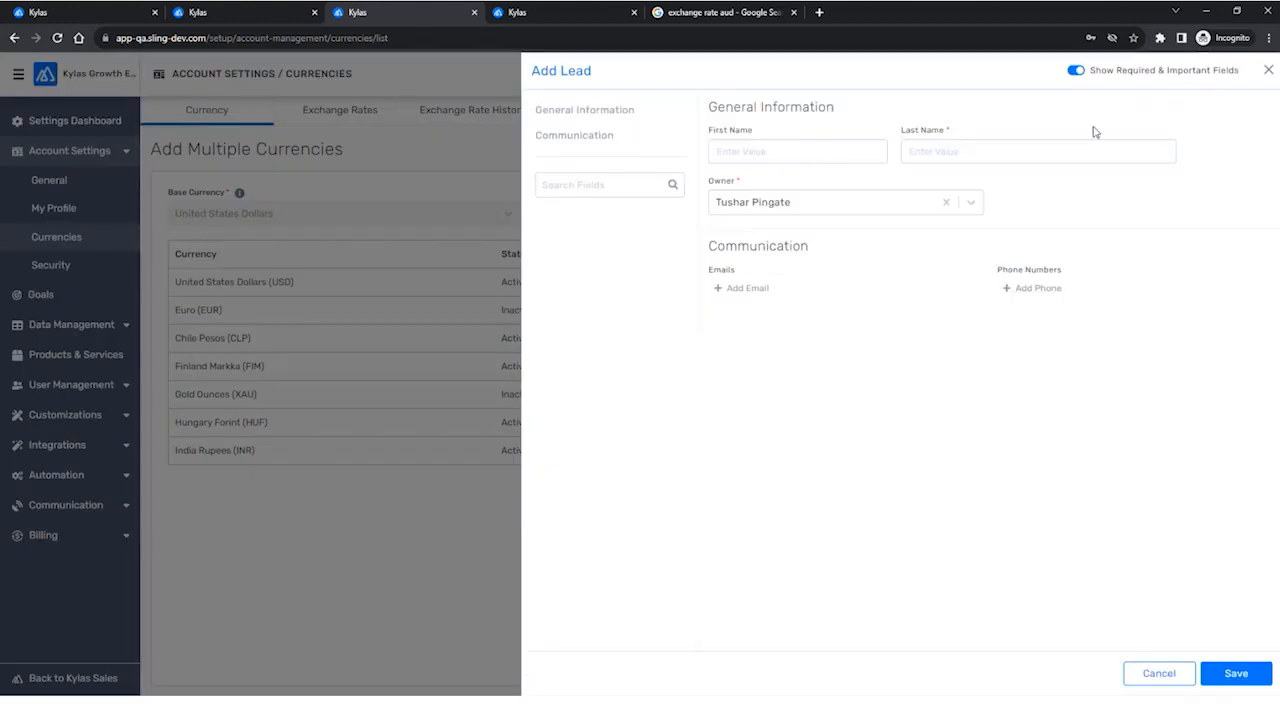
double_click(1075, 71)
click(1075, 71)
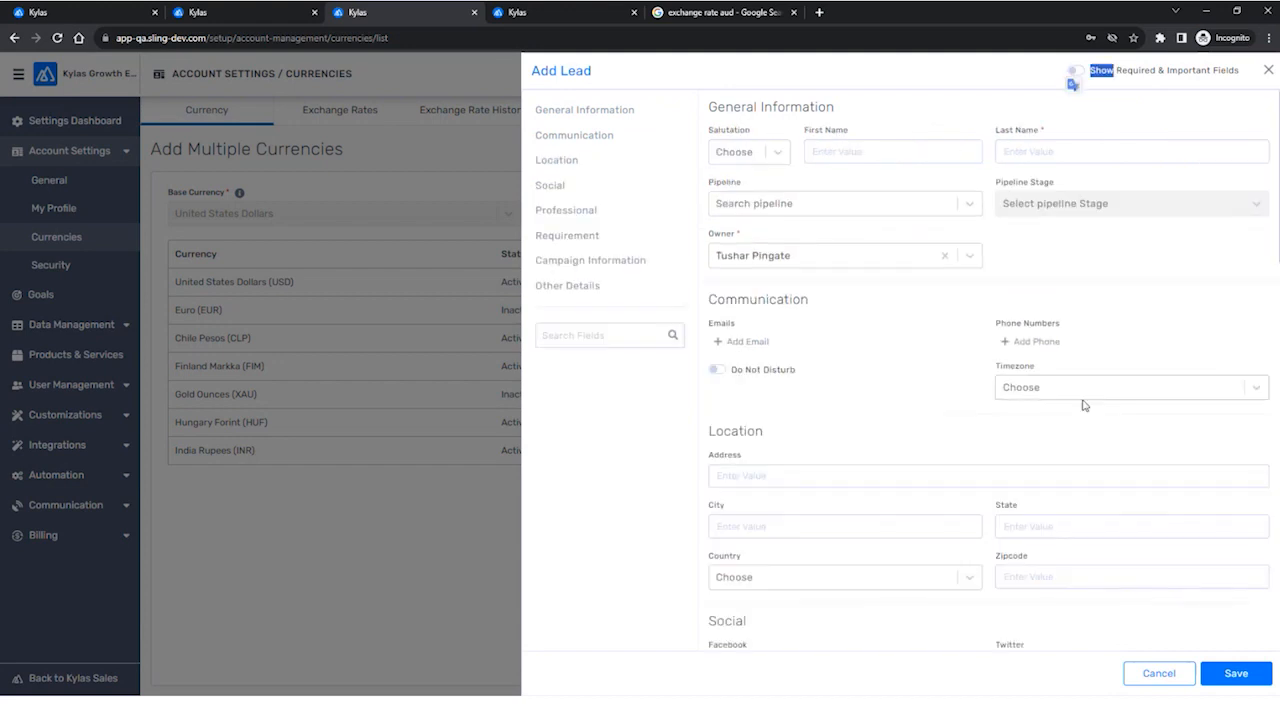
scroll(1085, 405, down, 1)
key(ctrl+f)
text(bud)
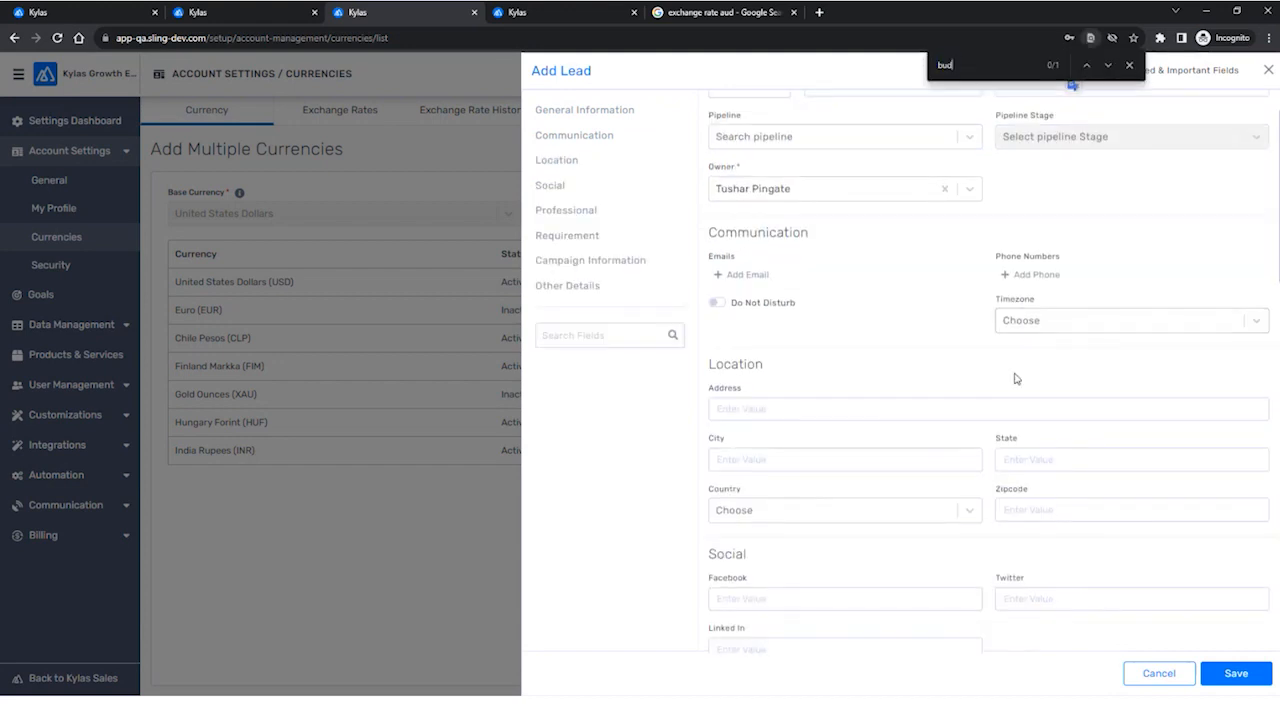
text(get)
Examine the currency choices offered for the lead's Budget and close the form without saving.
click(1065, 393)
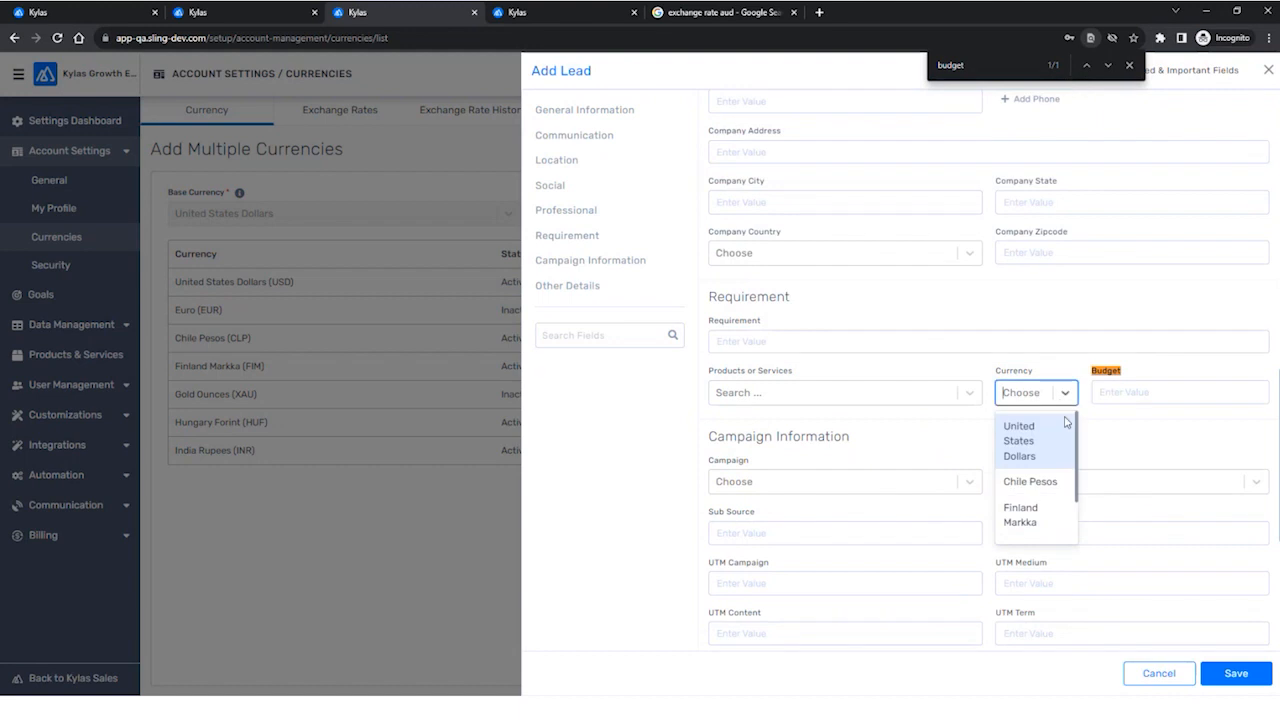
scroll(1054, 468, down, 1)
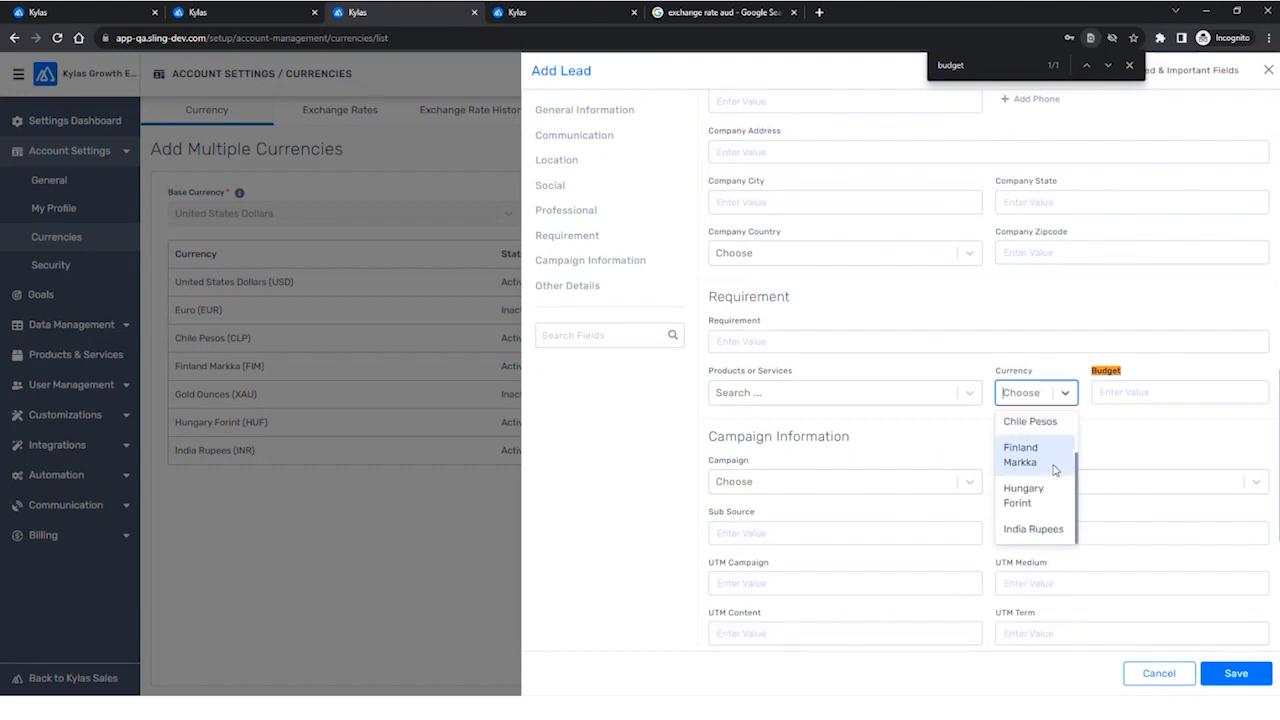
scroll(1057, 467, up, 1)
scroll(1040, 490, down, 1)
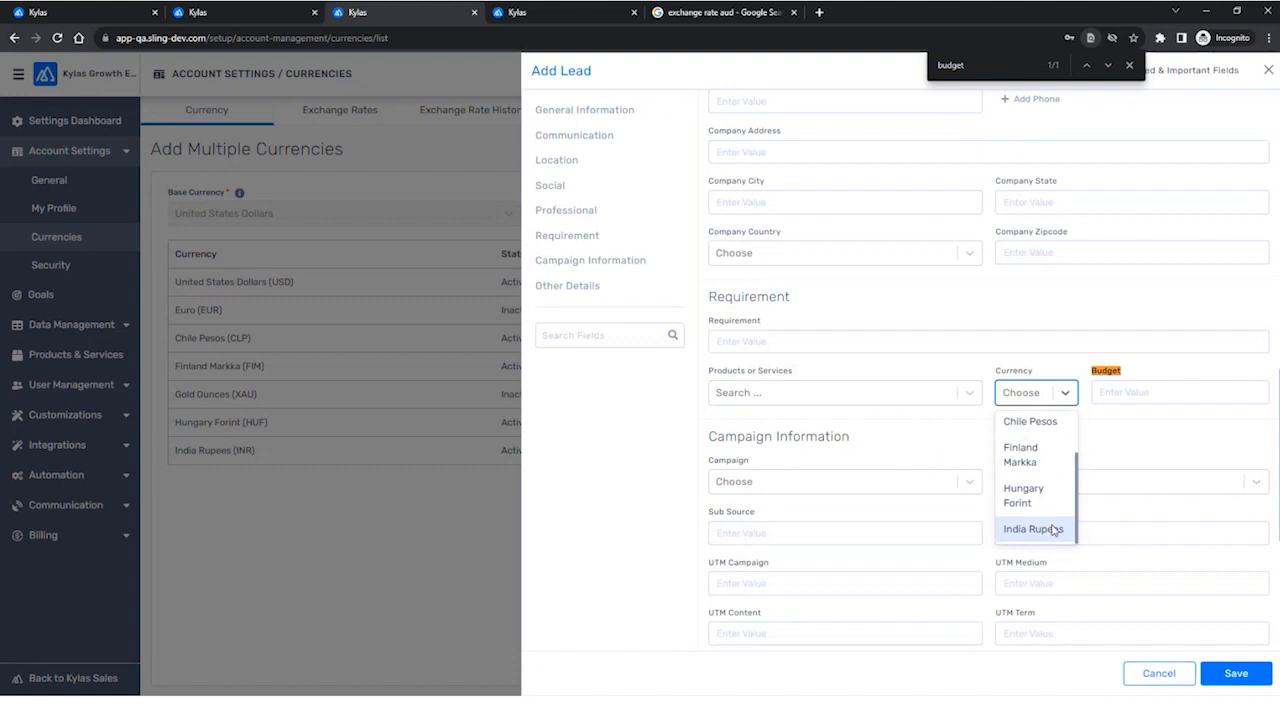
scroll(1052, 524, up, 1)
scroll(1037, 466, down, 1)
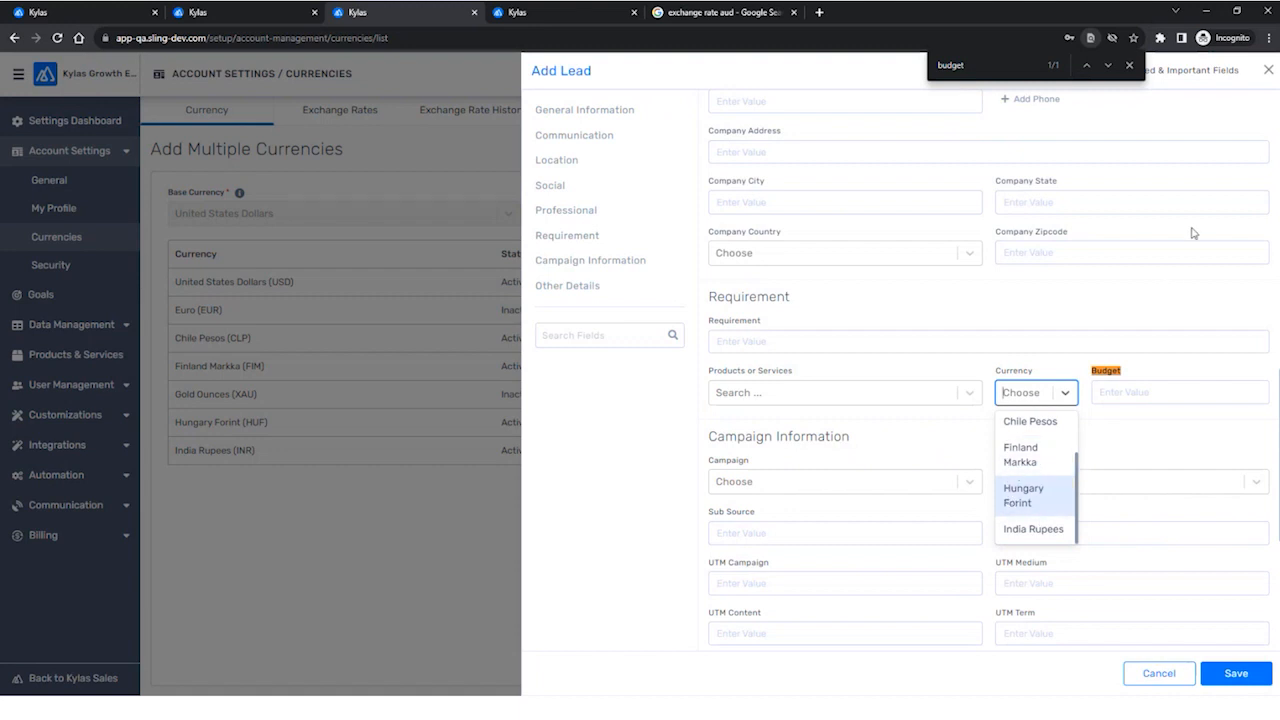
click(1129, 65)
click(1268, 70)
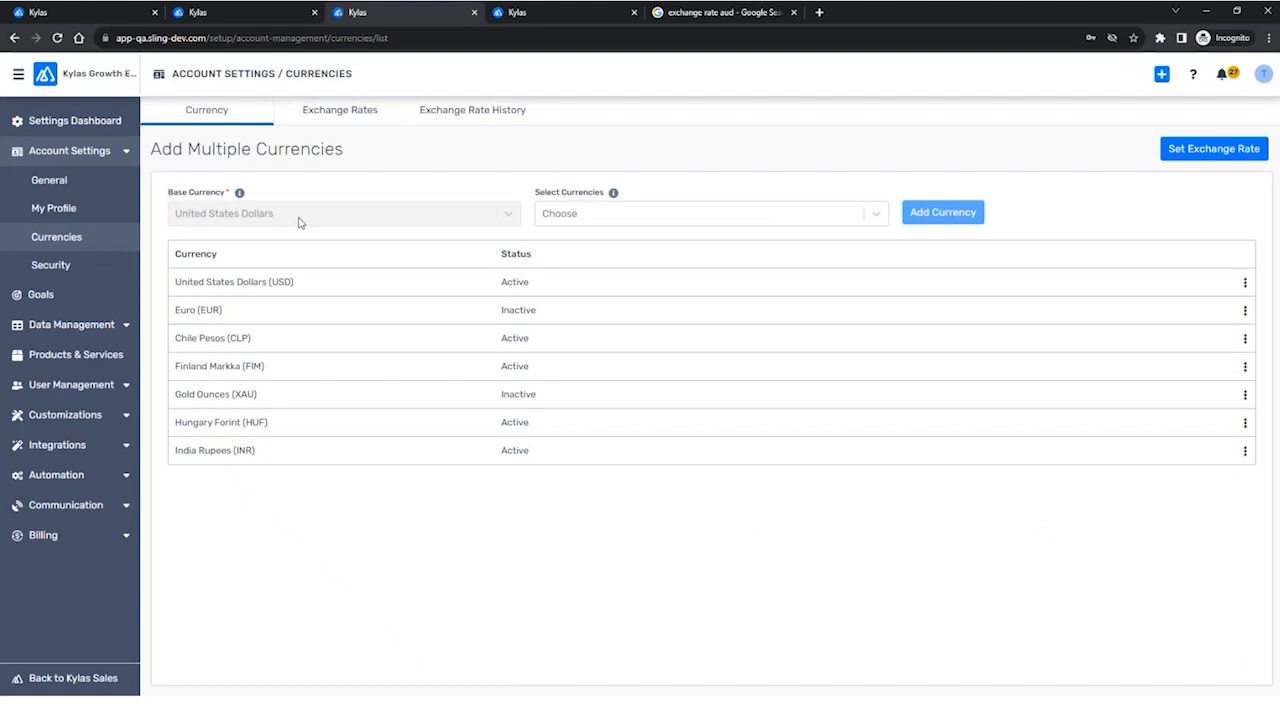
Add Argentina Pesos (ARP) to the account's currencies.
click(804, 218)
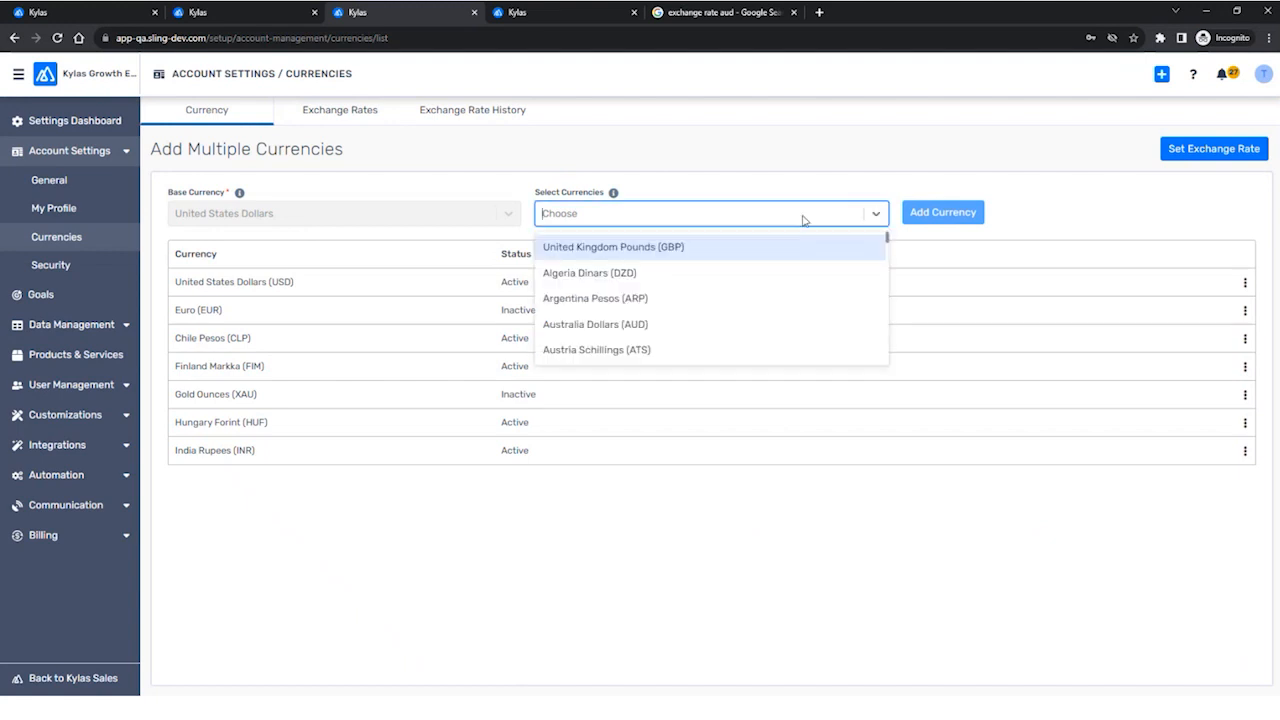
click(660, 297)
click(940, 213)
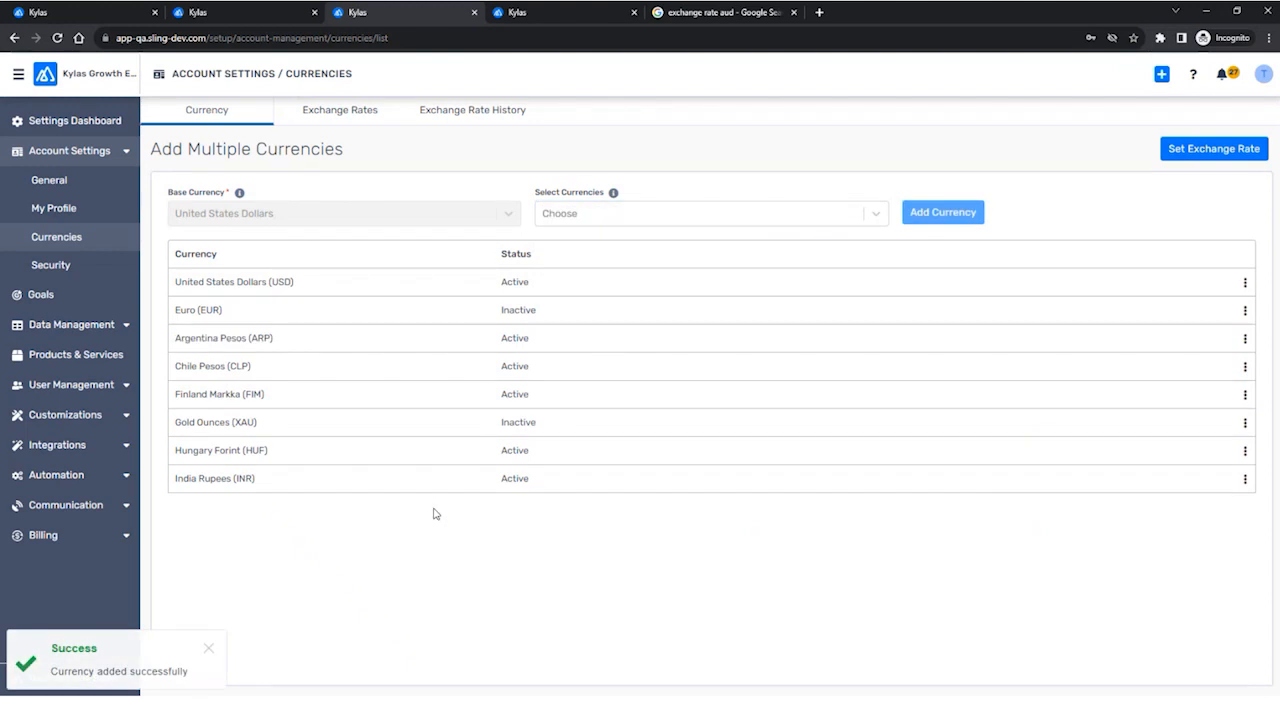
Add Czech Republic Koruna (CSK) to the account's currencies.
click(745, 215)
scroll(660, 344, down, 1)
scroll(660, 344, down, 3)
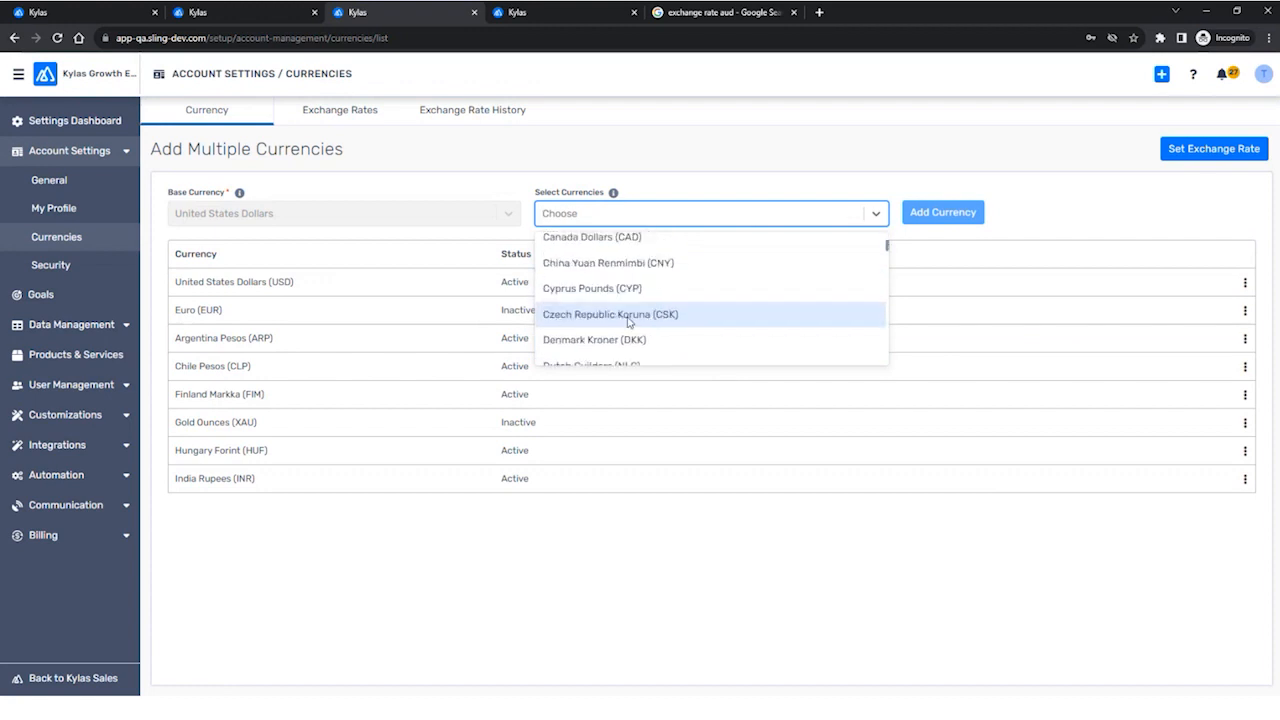
click(628, 316)
click(945, 211)
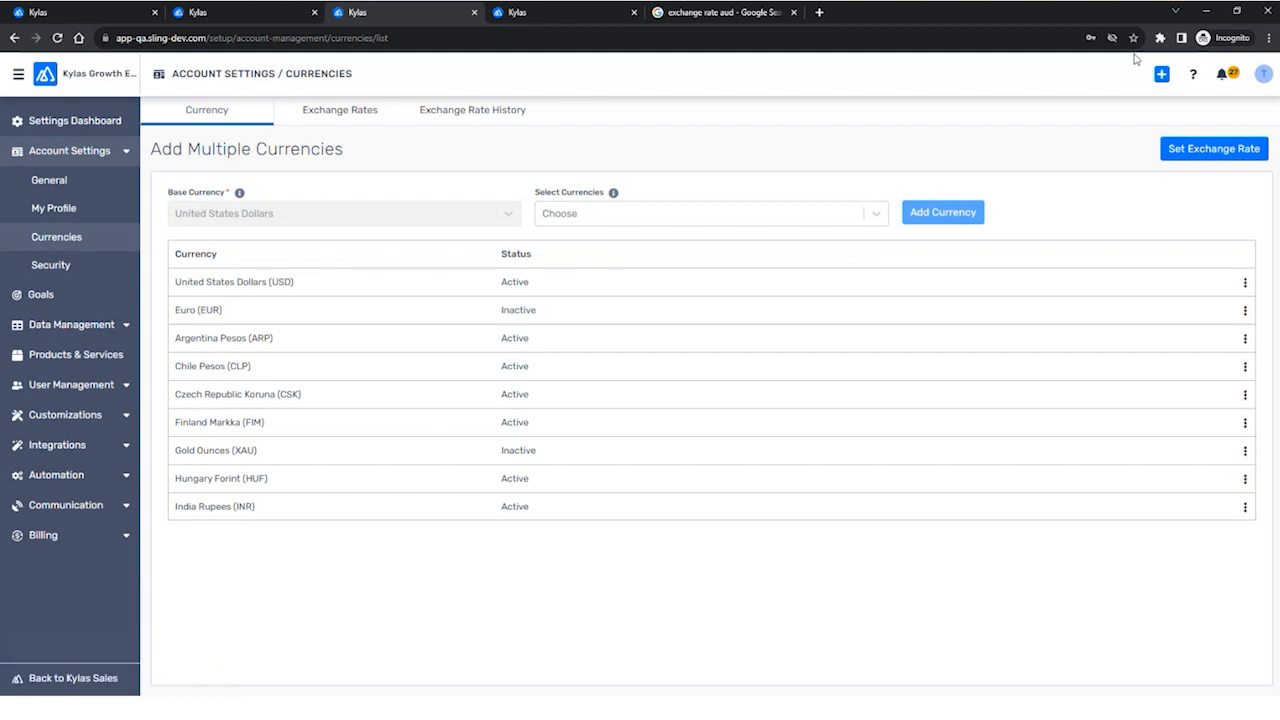
Start another new lead with all fields displayed and find its "budget" field to check the Currency selector.
click(1161, 73)
click(1026, 141)
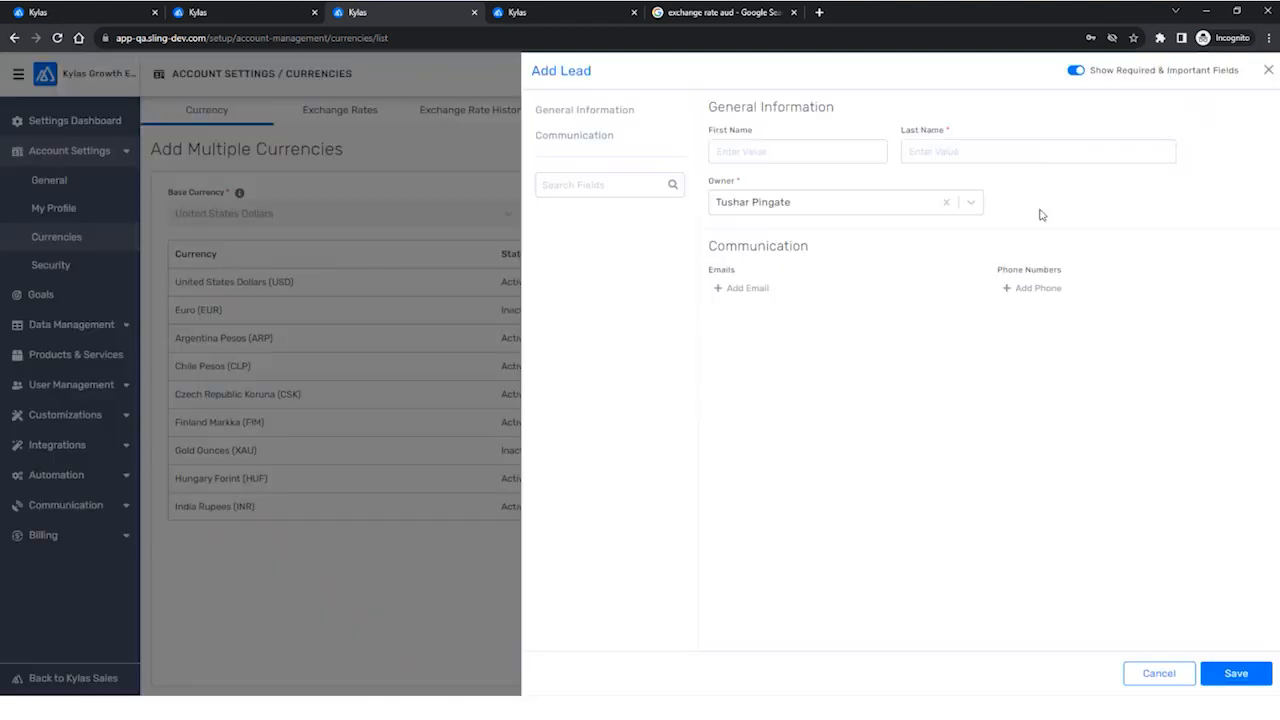
click(1069, 76)
scroll(1058, 327, down, 3)
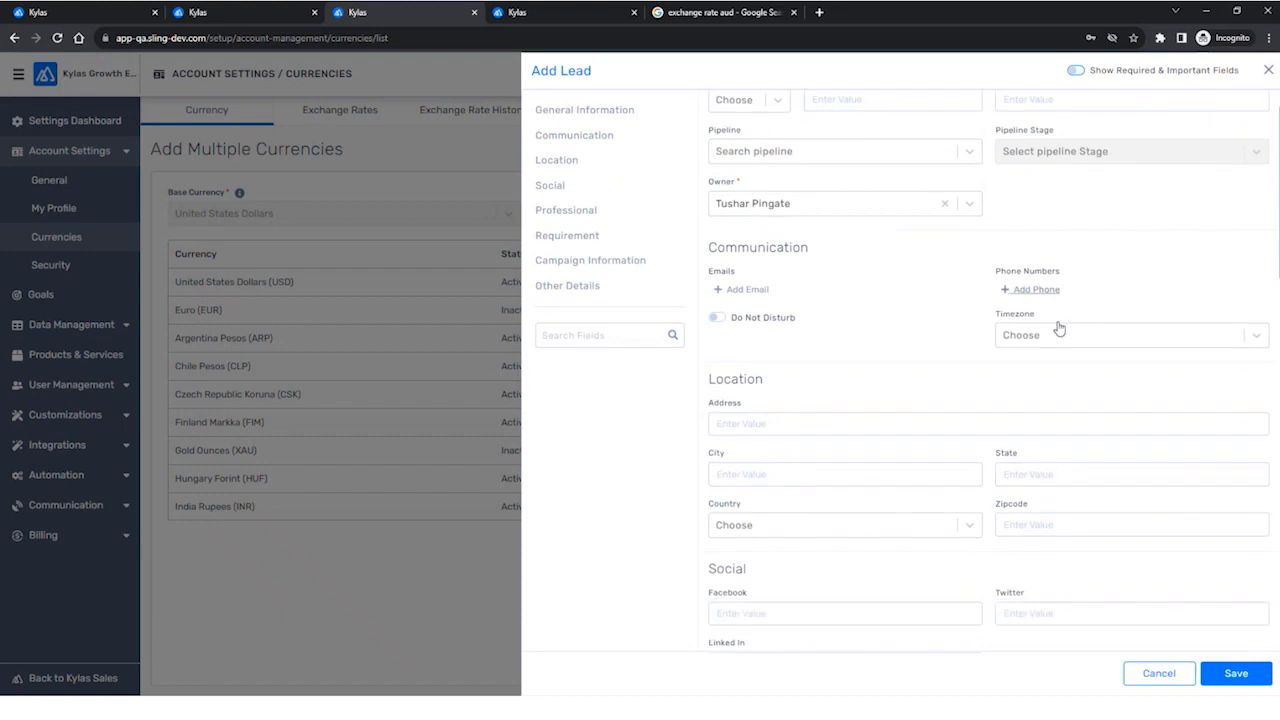
key(ctrl+f)
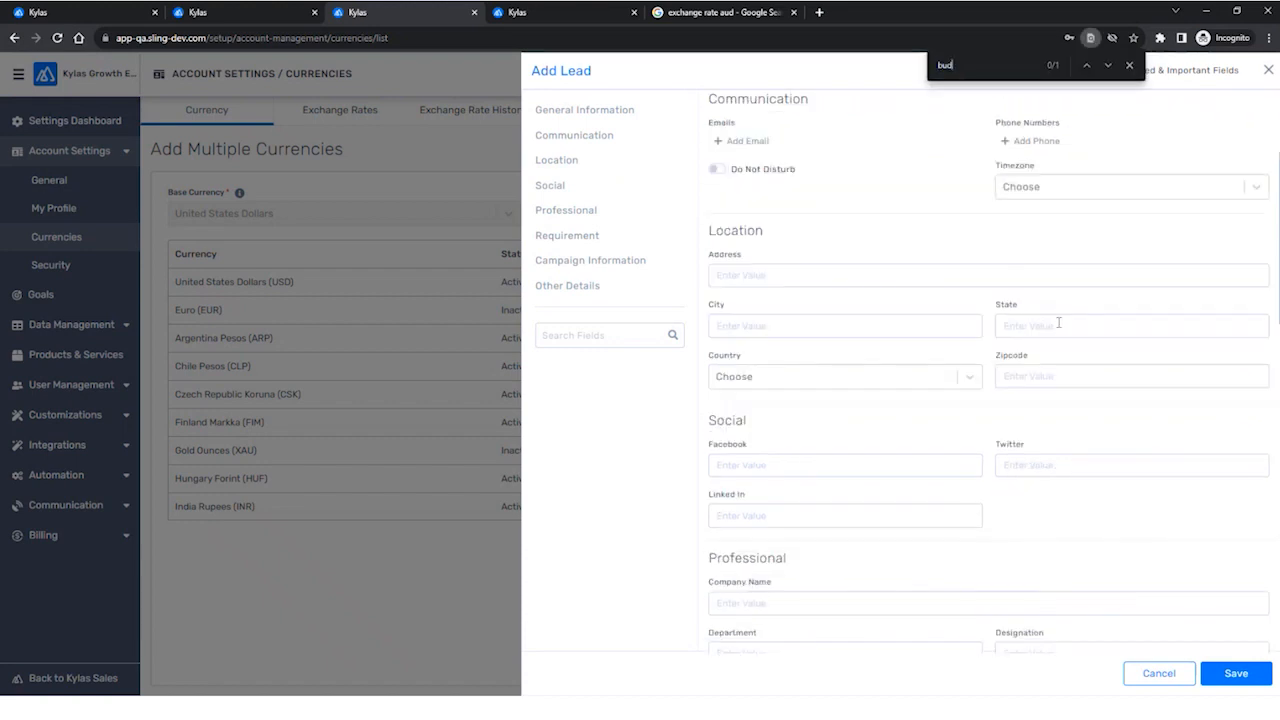
text(budget)
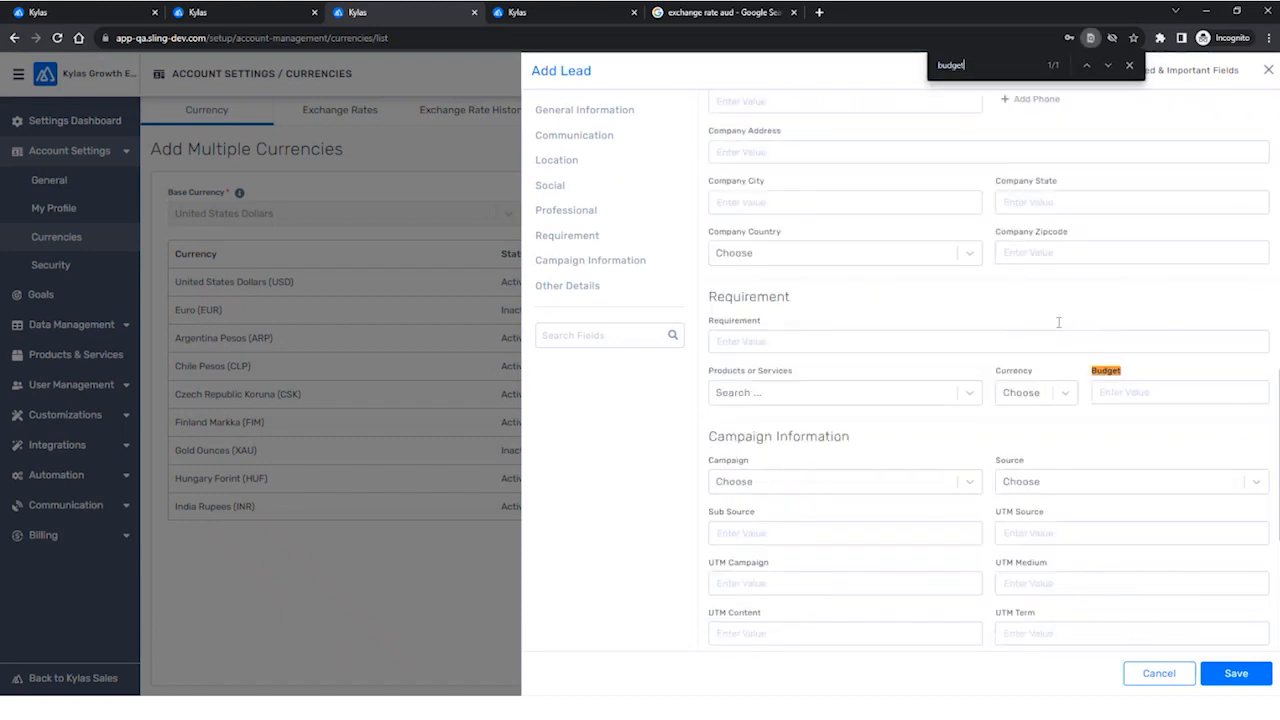
Check the currencies offered for the lead's Budget, then close the page search and discard the lead form.
click(1040, 393)
scroll(1040, 470, down, 2)
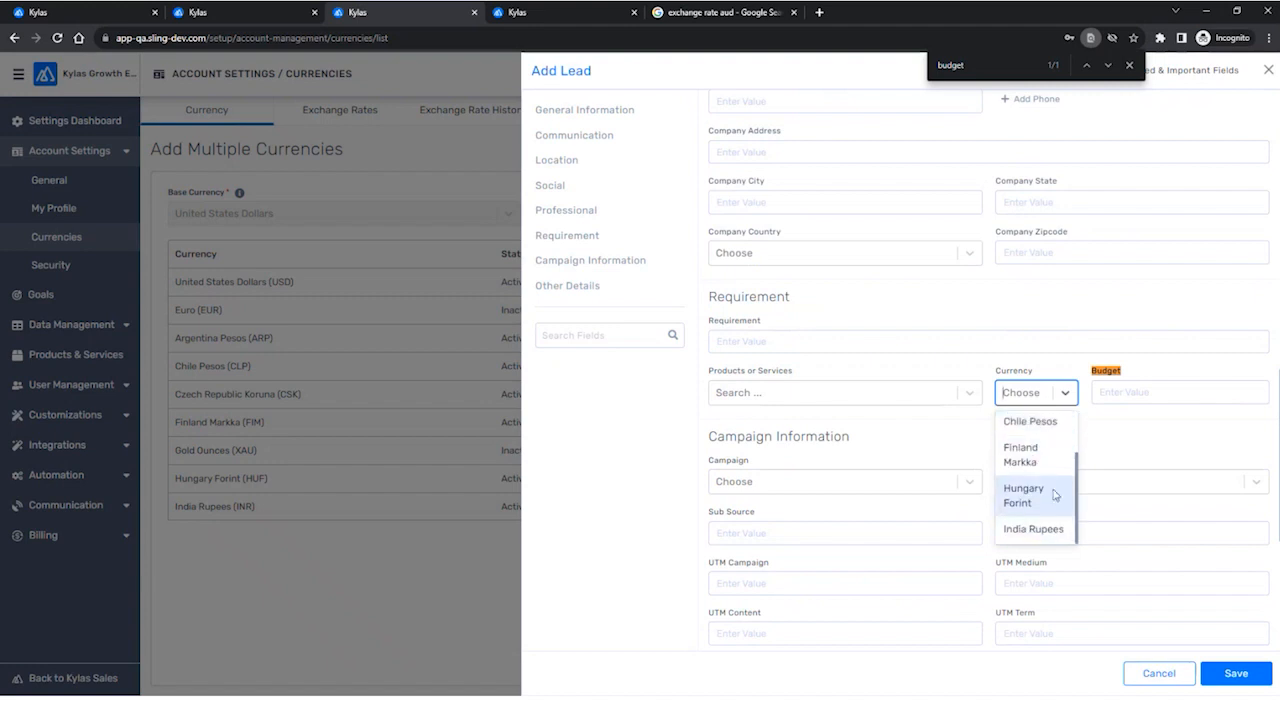
click(1129, 65)
click(1268, 70)
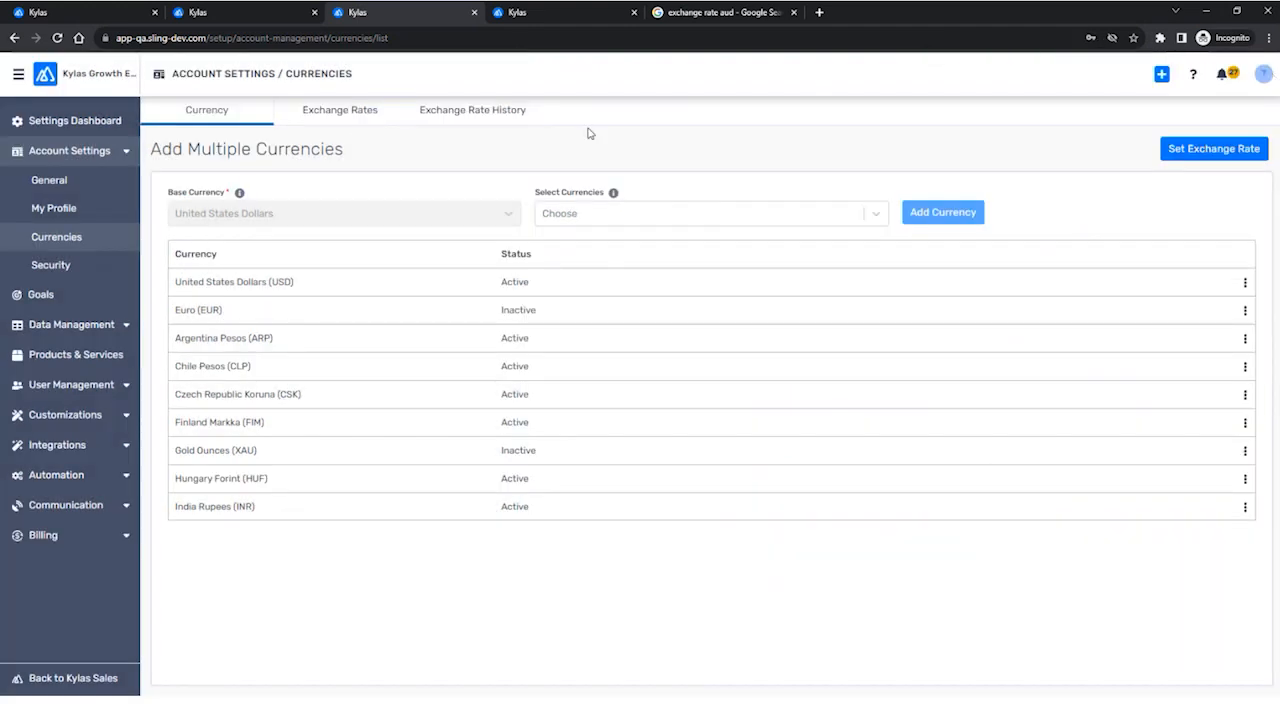
Try to add an exchange rate in the account's Currency Exchange Rates and postpone purchasing the Forex add-on.
click(340, 110)
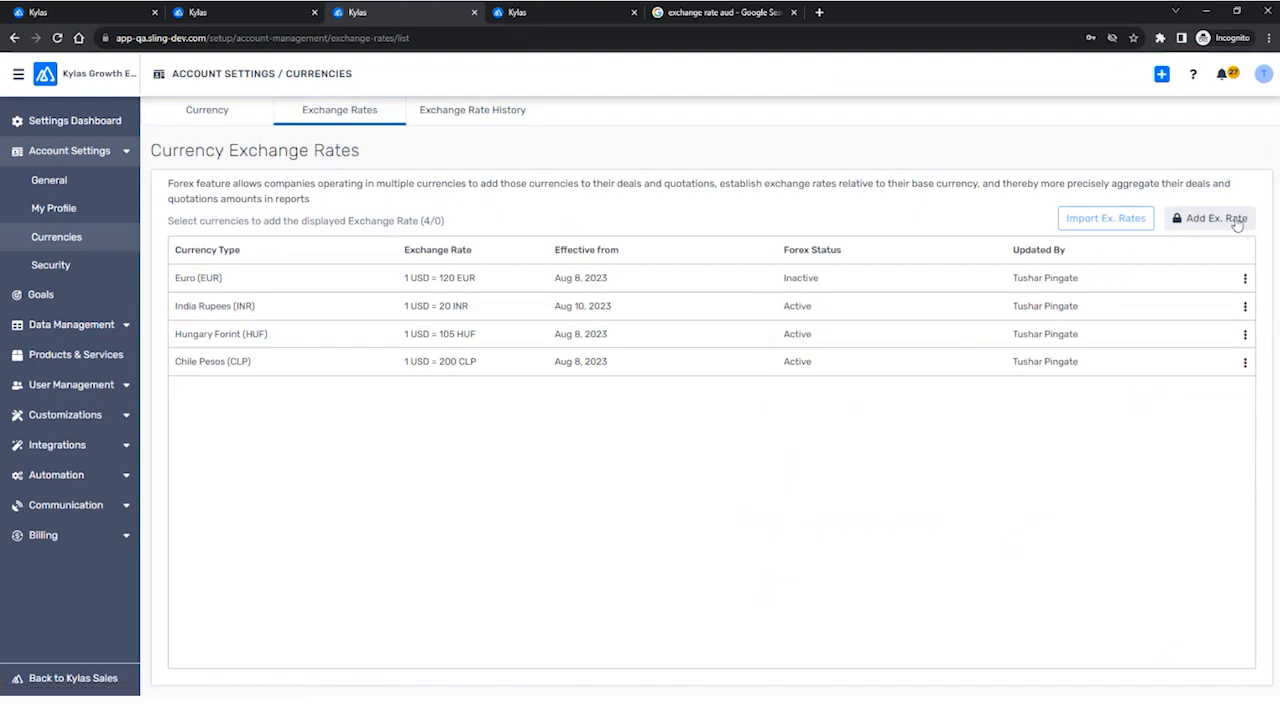
click(1237, 222)
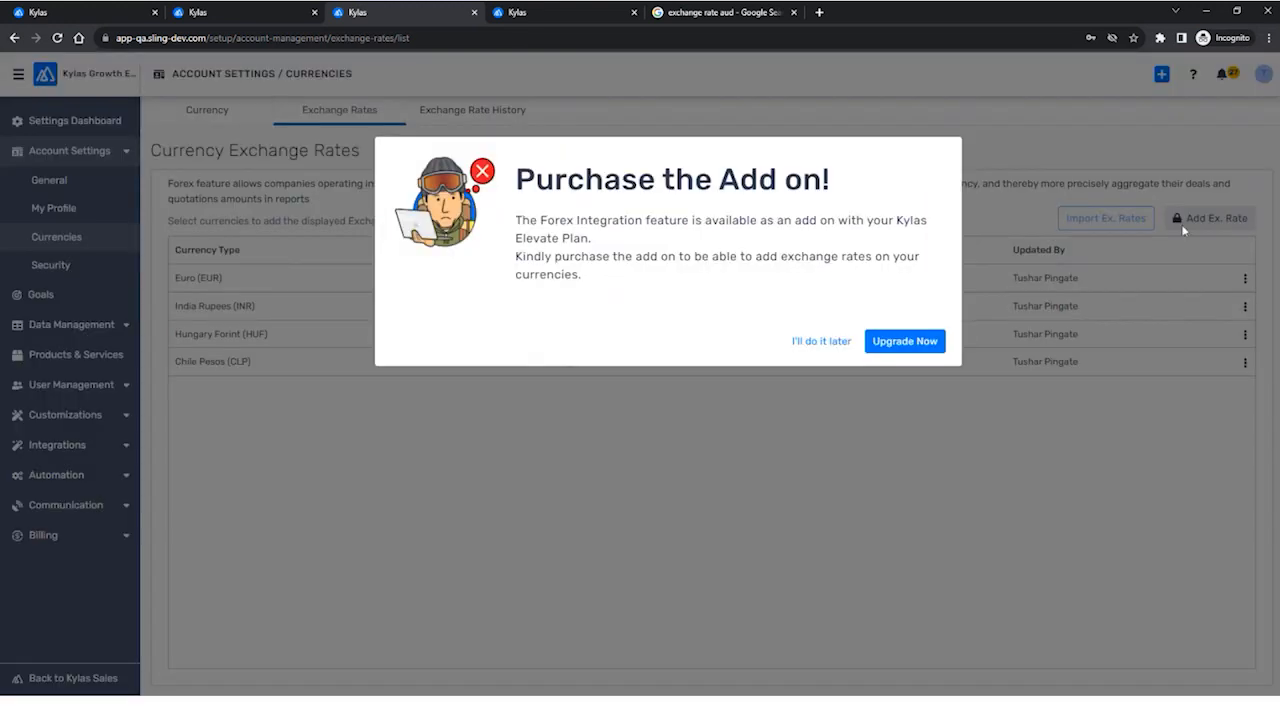
click(821, 341)
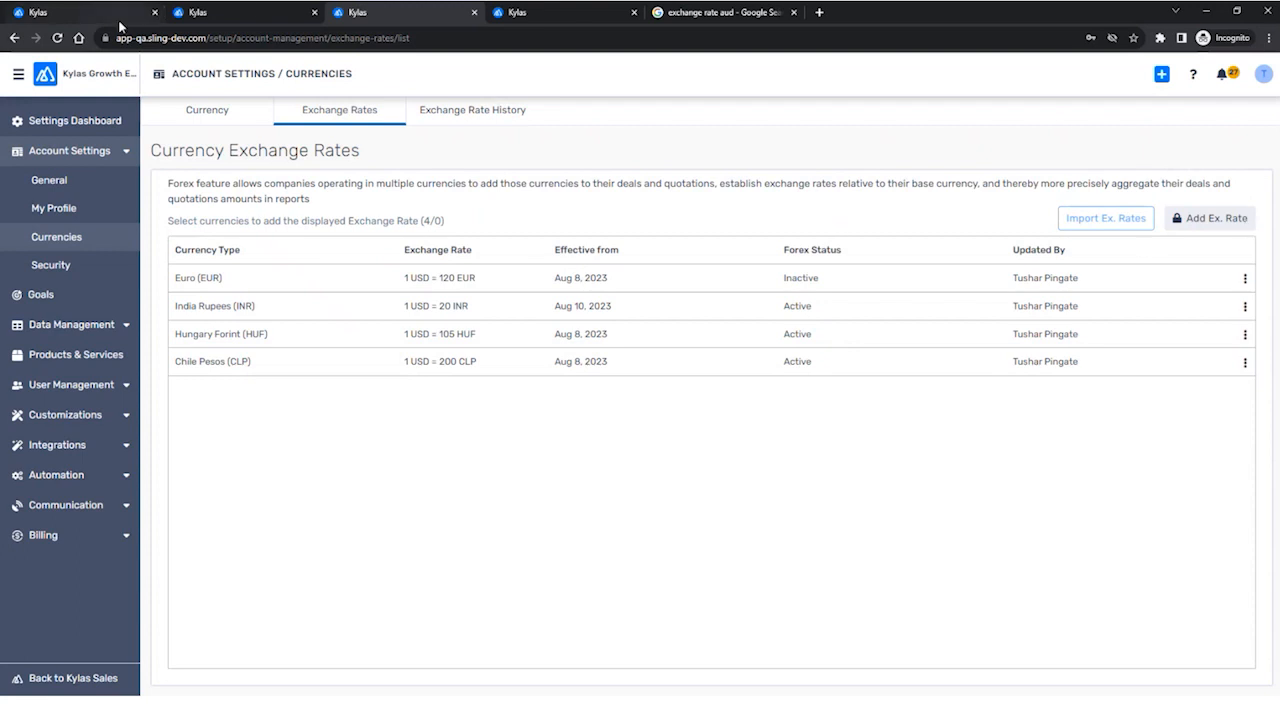
Switch to the Kylas Engine account and review its full list of added currencies.
click(81, 9)
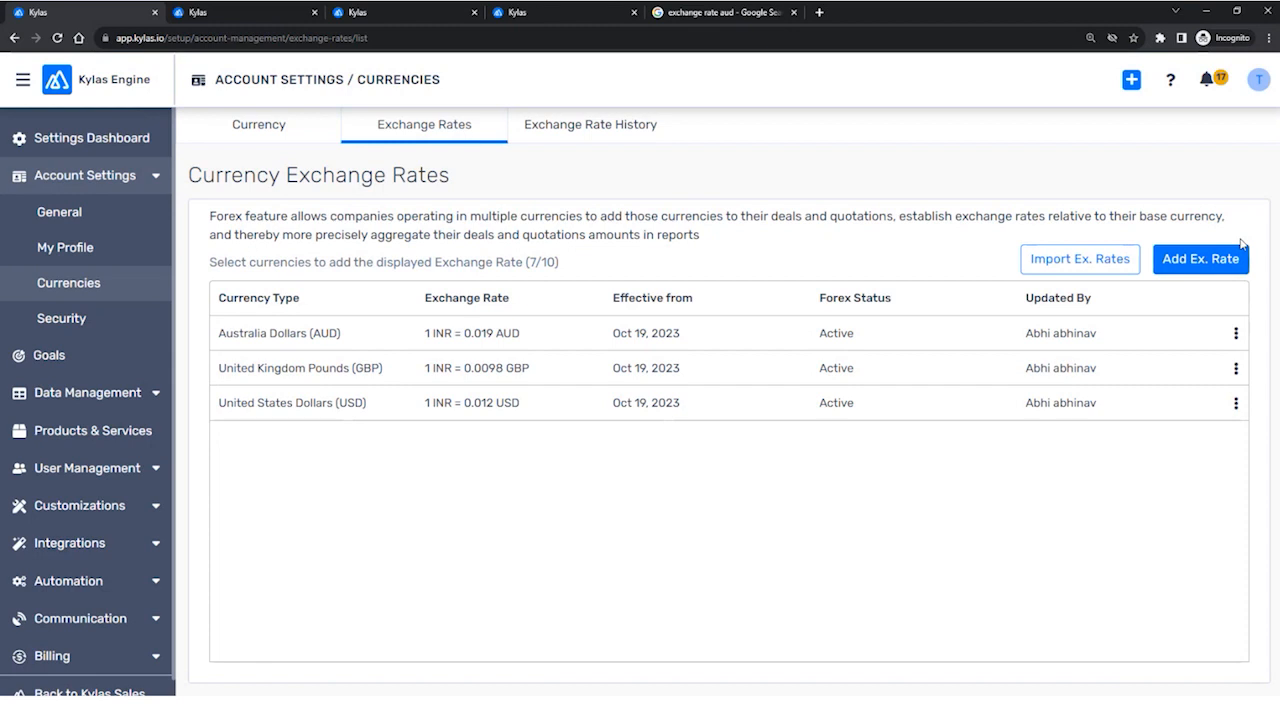
drag(362, 337, 241, 334)
click(270, 133)
scroll(420, 410, down, 4)
scroll(415, 425, down, 2)
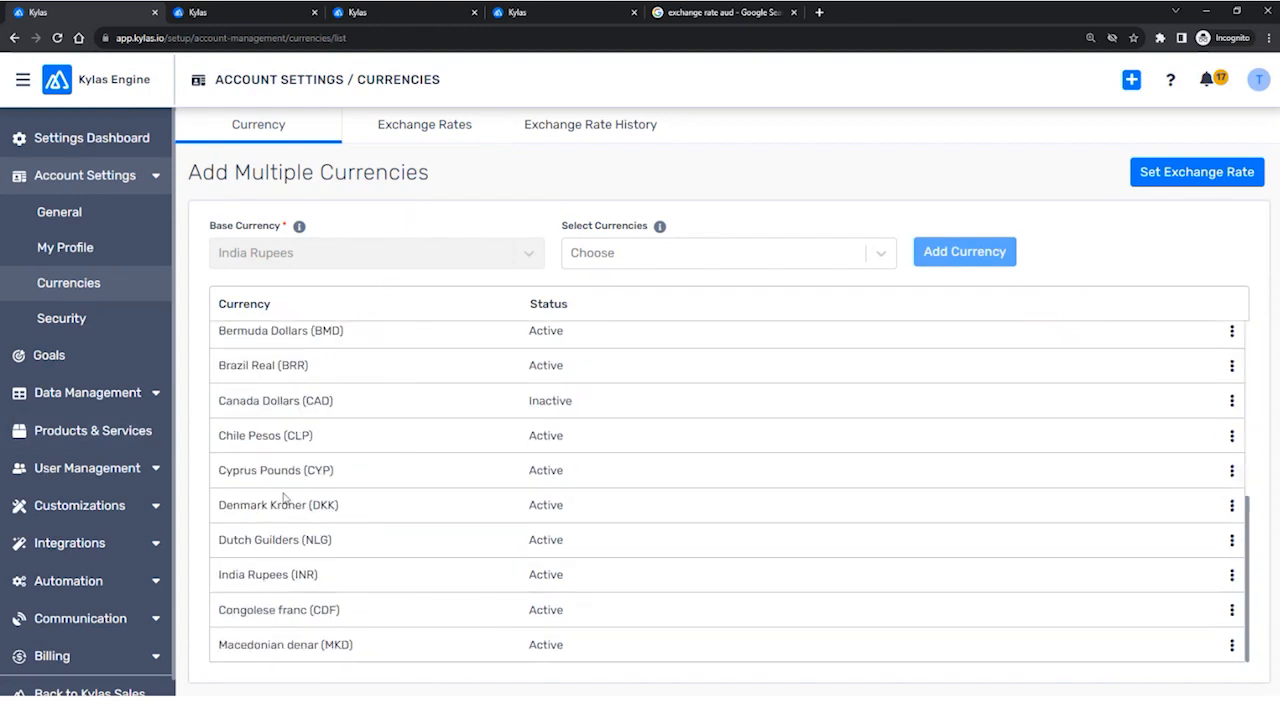
scroll(284, 497, up, 5)
Examine the existing exchange rates for Australia Dollars, United Kingdom Pounds and United States Dollars.
click(429, 124)
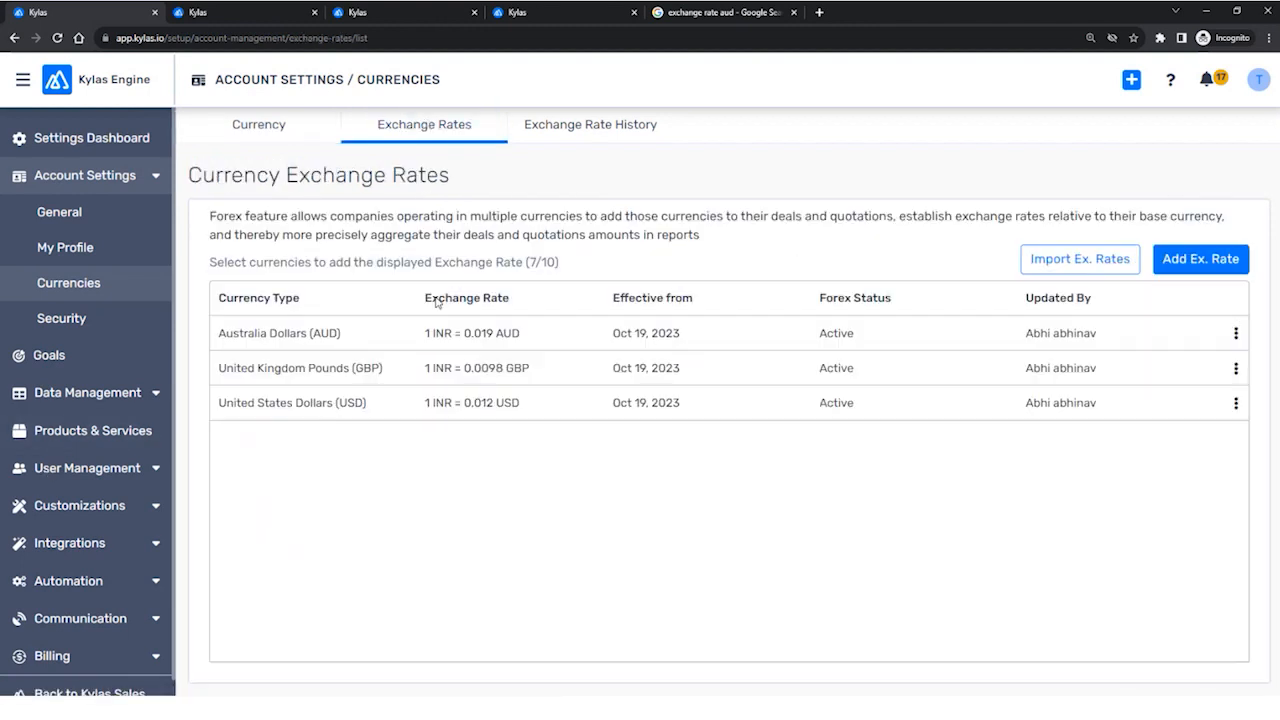
drag(358, 336, 216, 335)
drag(373, 368, 218, 368)
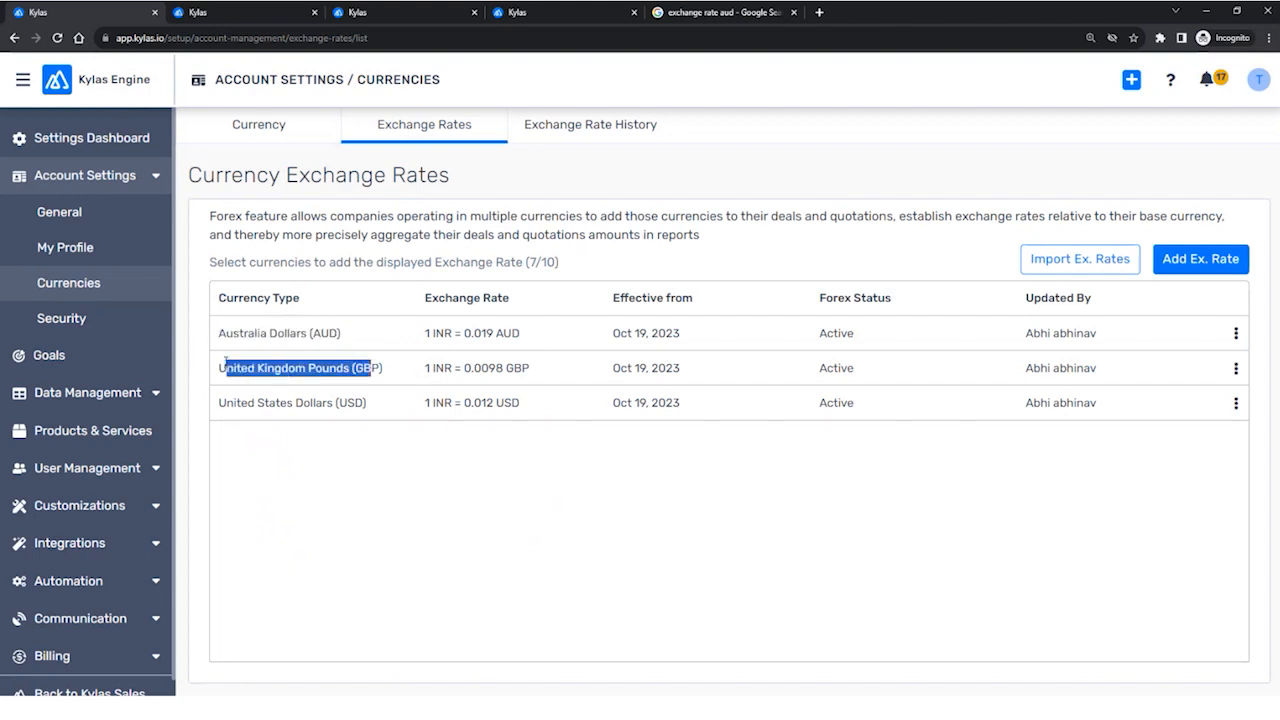
drag(380, 405, 218, 402)
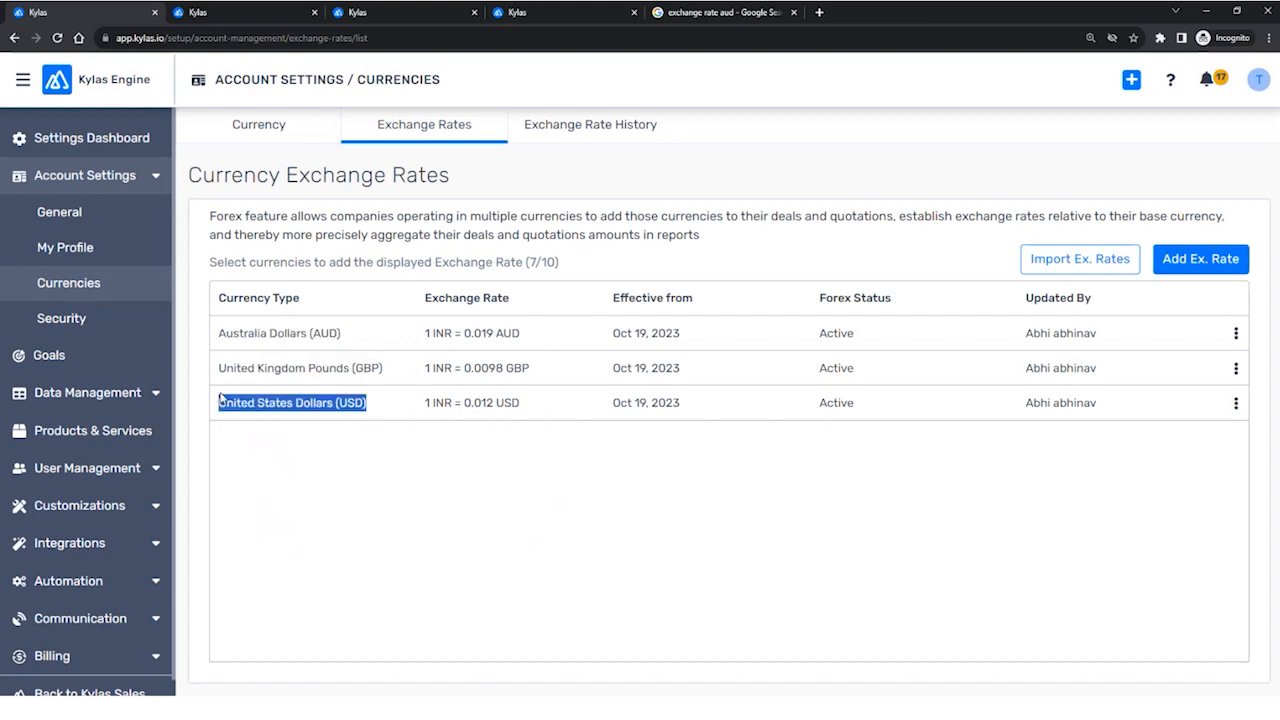
click(360, 448)
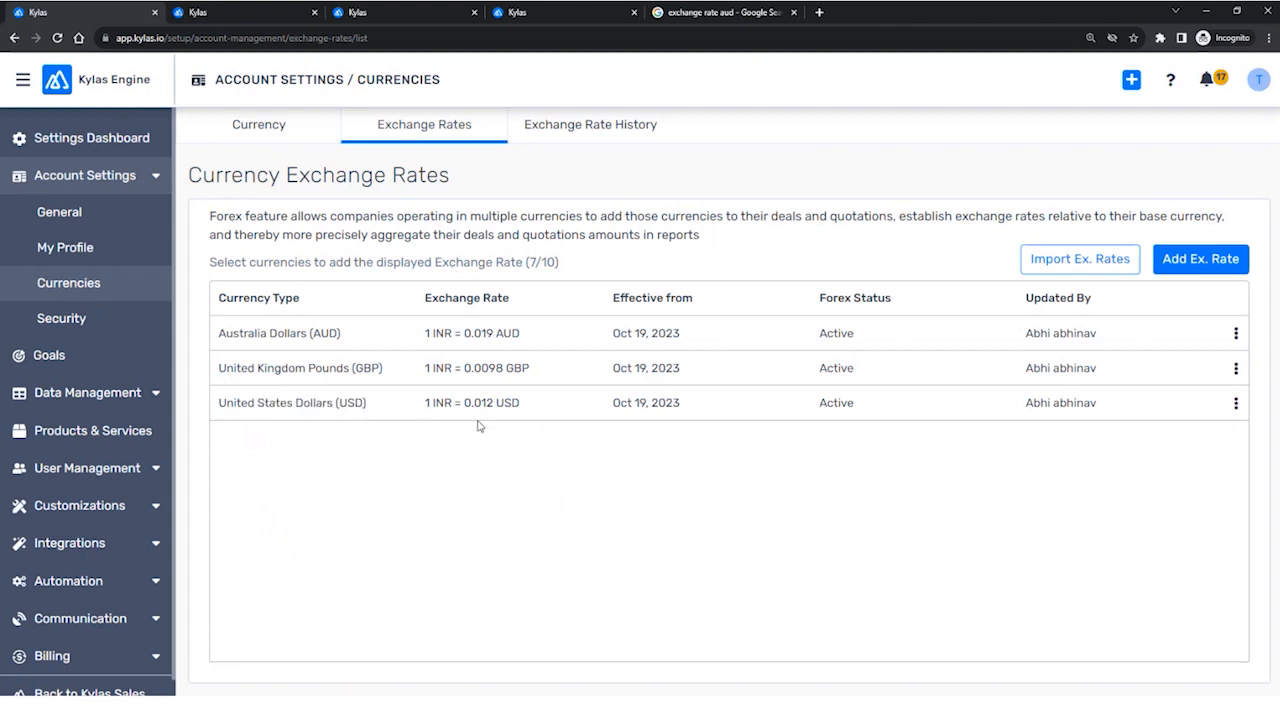
Start a new exchange rate entry for Chile Pesos (CLP).
click(1189, 272)
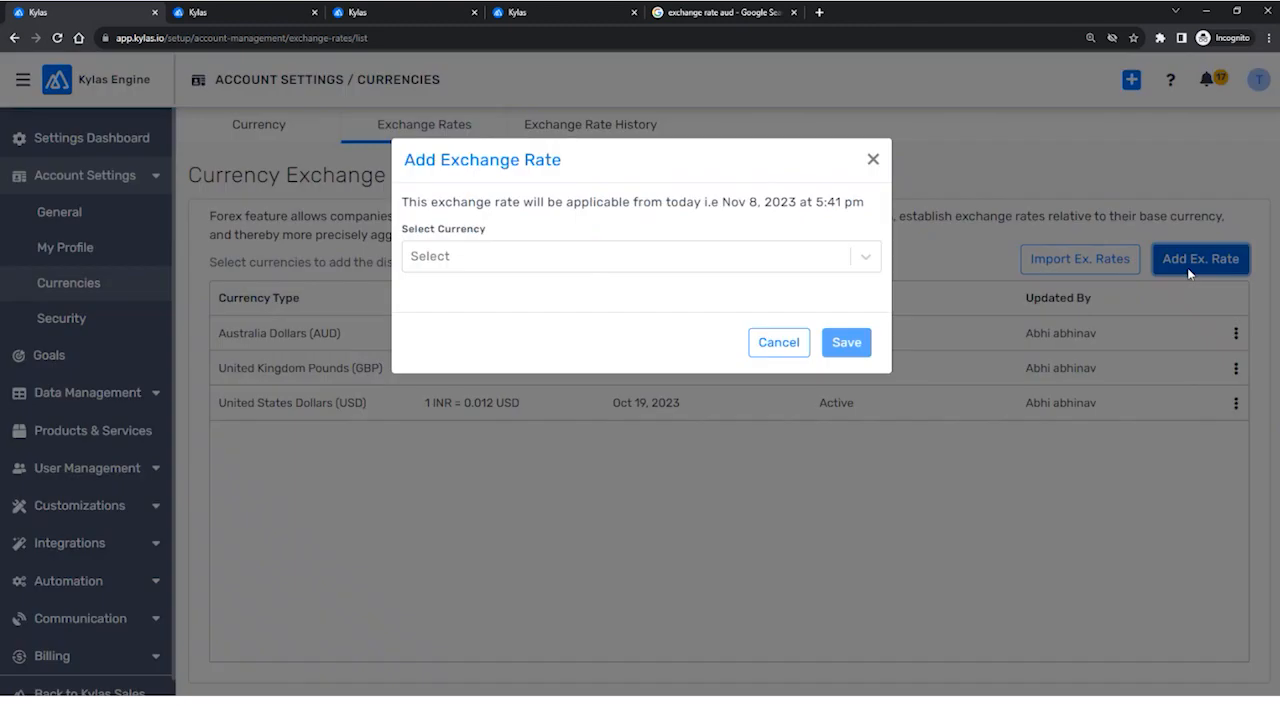
click(478, 267)
scroll(591, 314, down, 5)
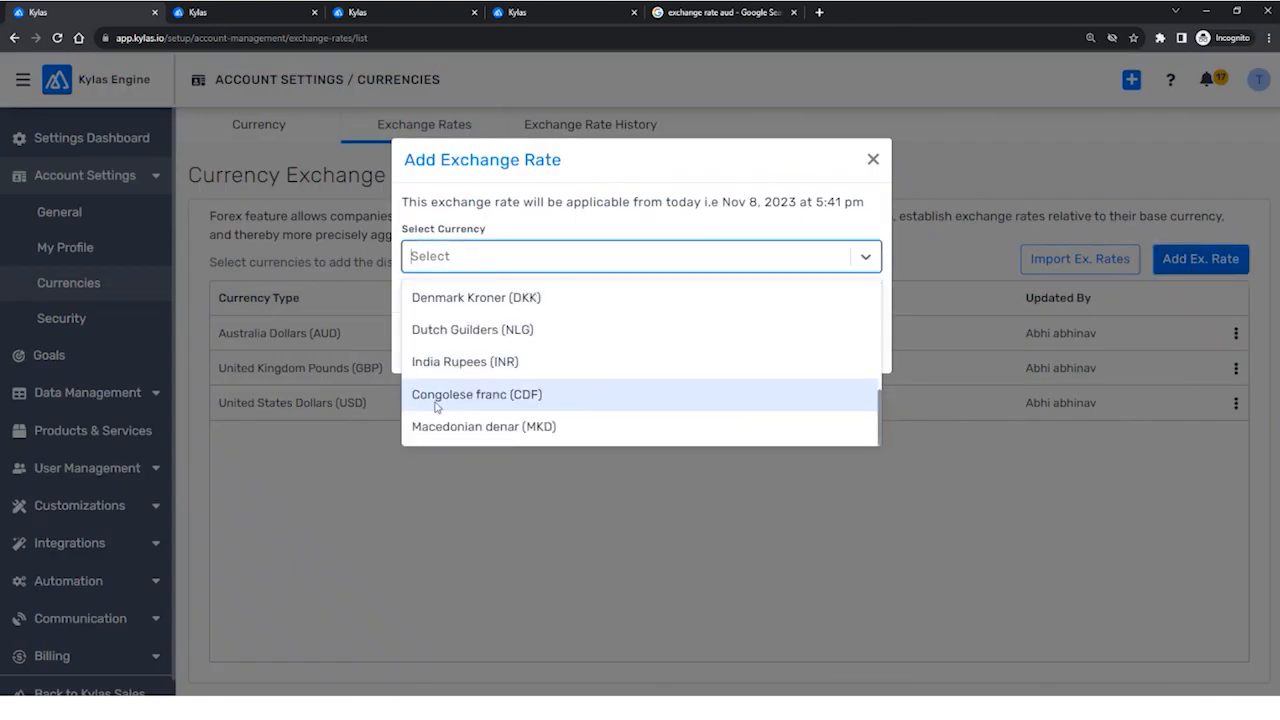
scroll(600, 400, up, 2)
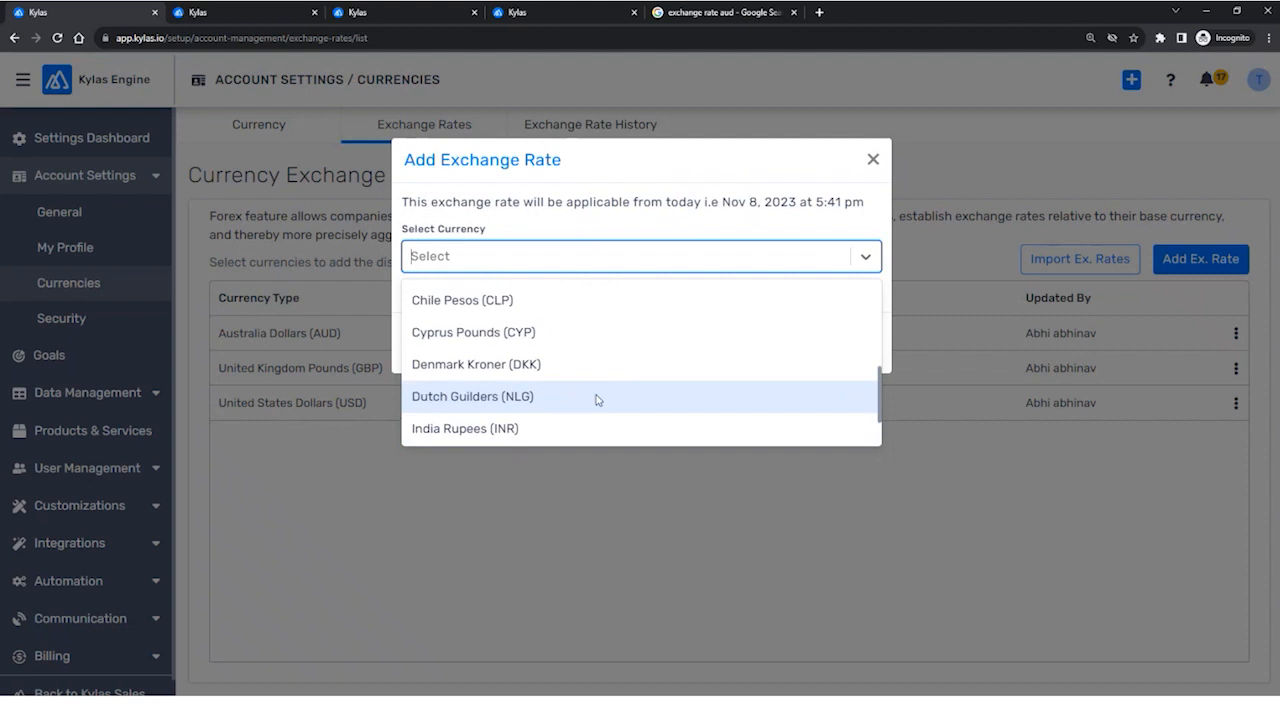
click(571, 306)
click(487, 316)
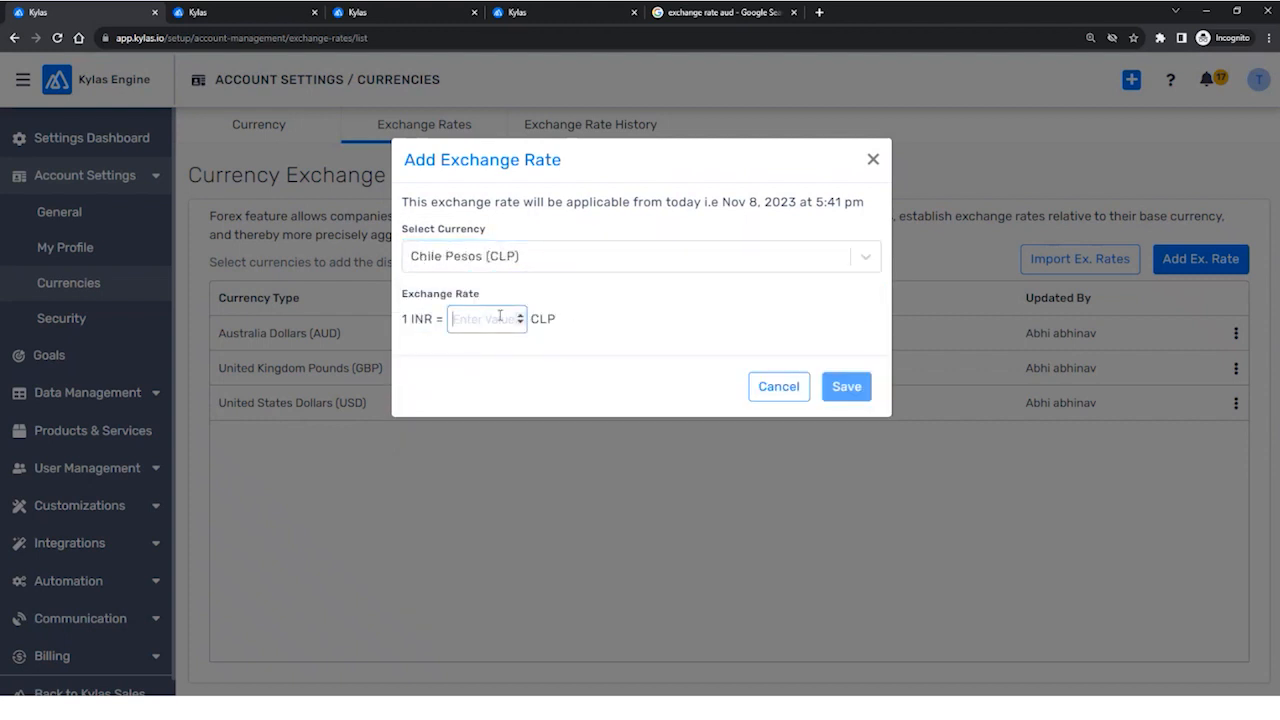
Search Google for "exchange rate clp" and convert 1 Indian Rupee to Chilean Pesos.
click(720, 13)
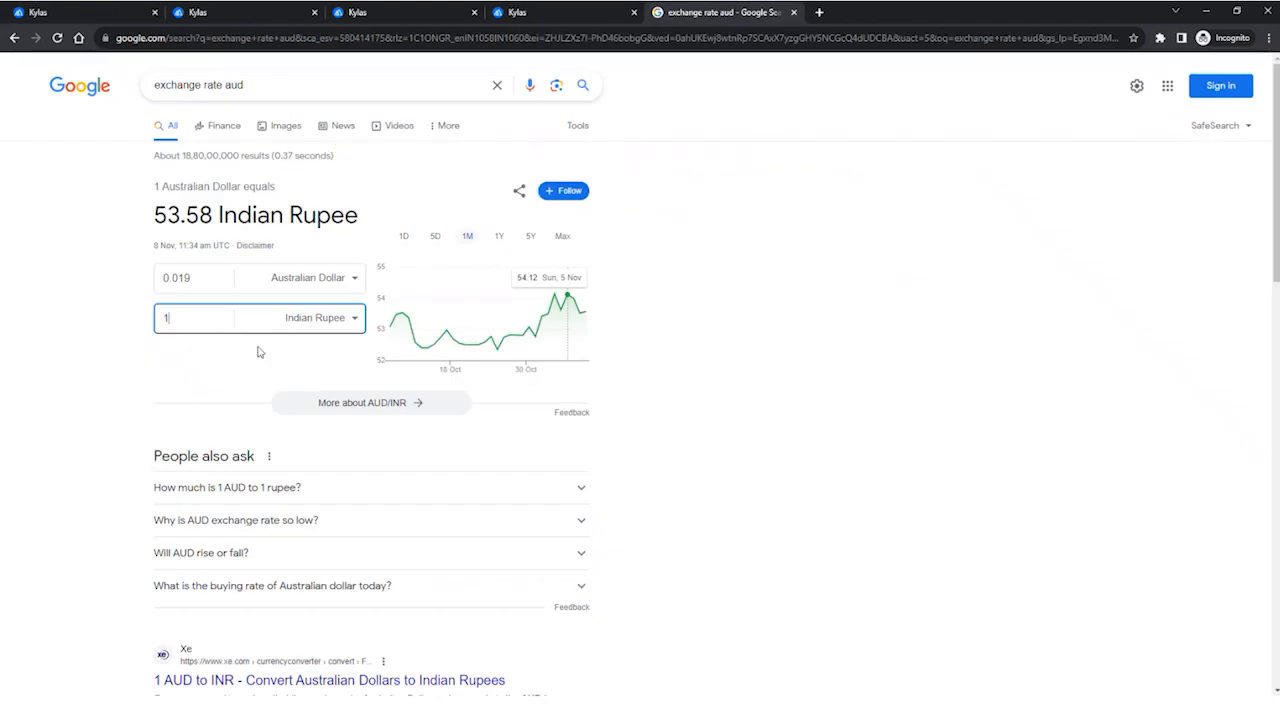
click(233, 87)
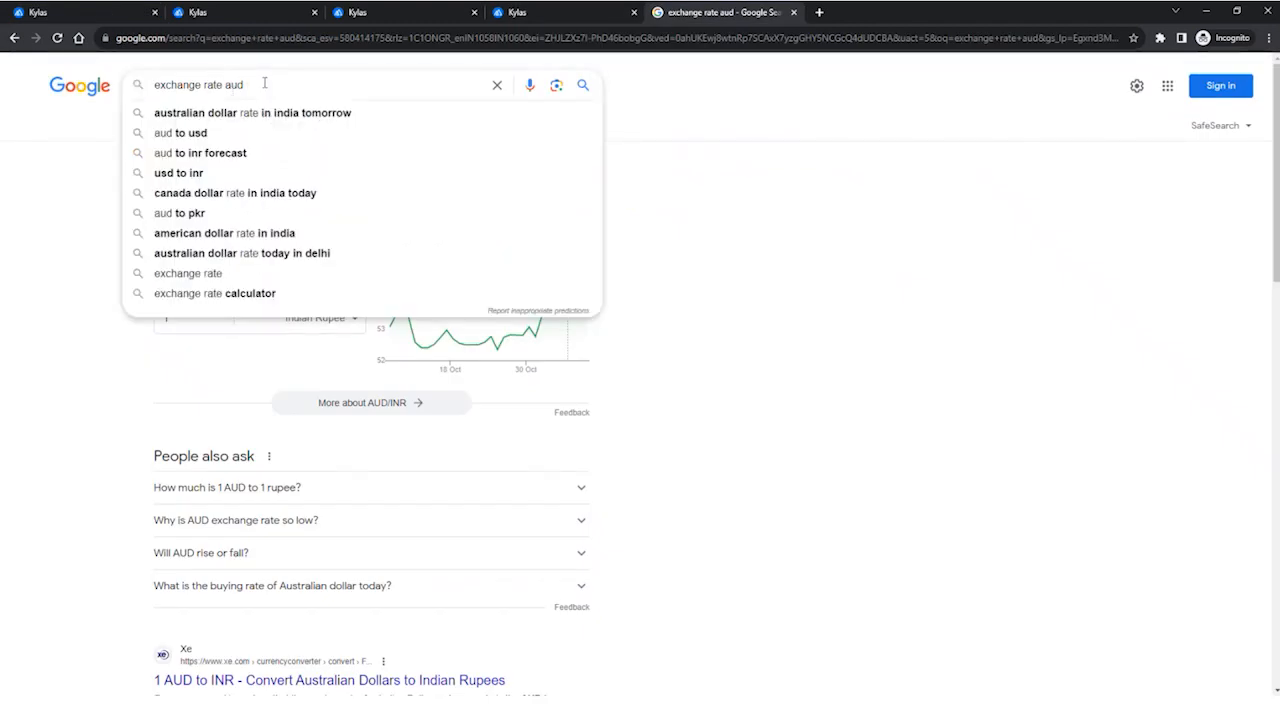
key(BackSpace)
key(BackSpace)
key(BackSpace)
text(clp)
key(Return)
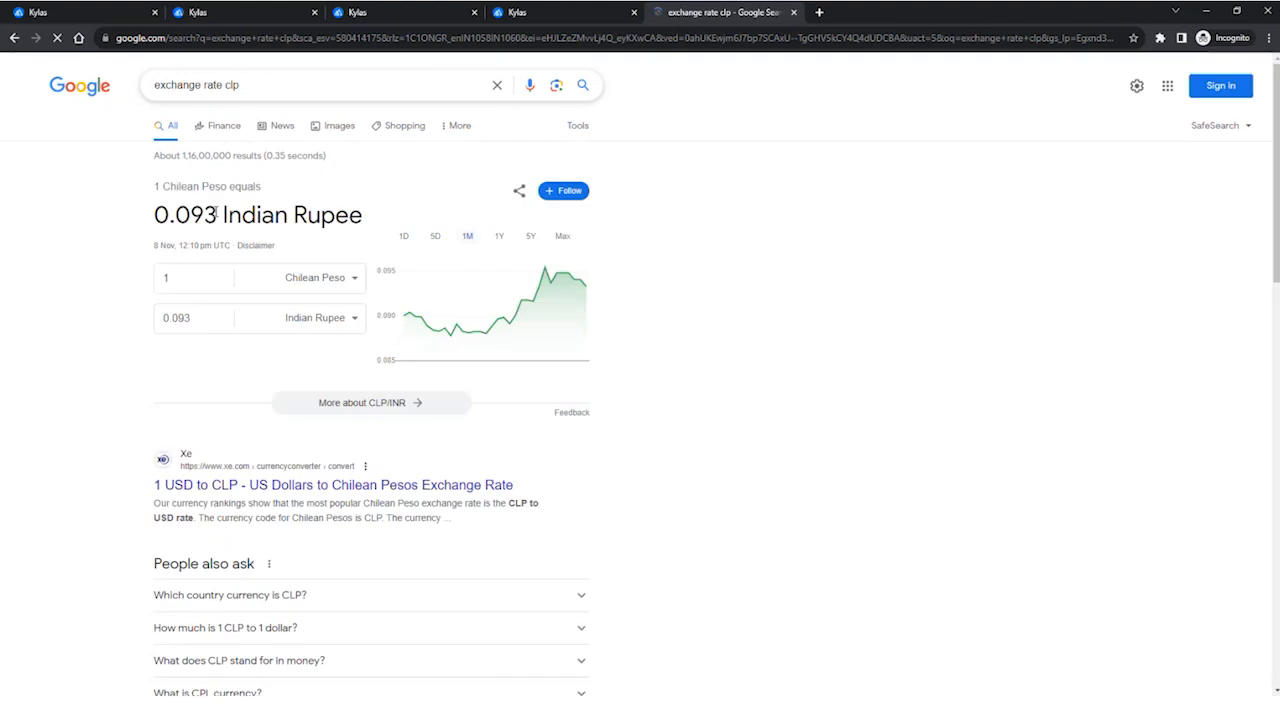
click(200, 320)
drag(190, 318, 163, 318)
text(1)
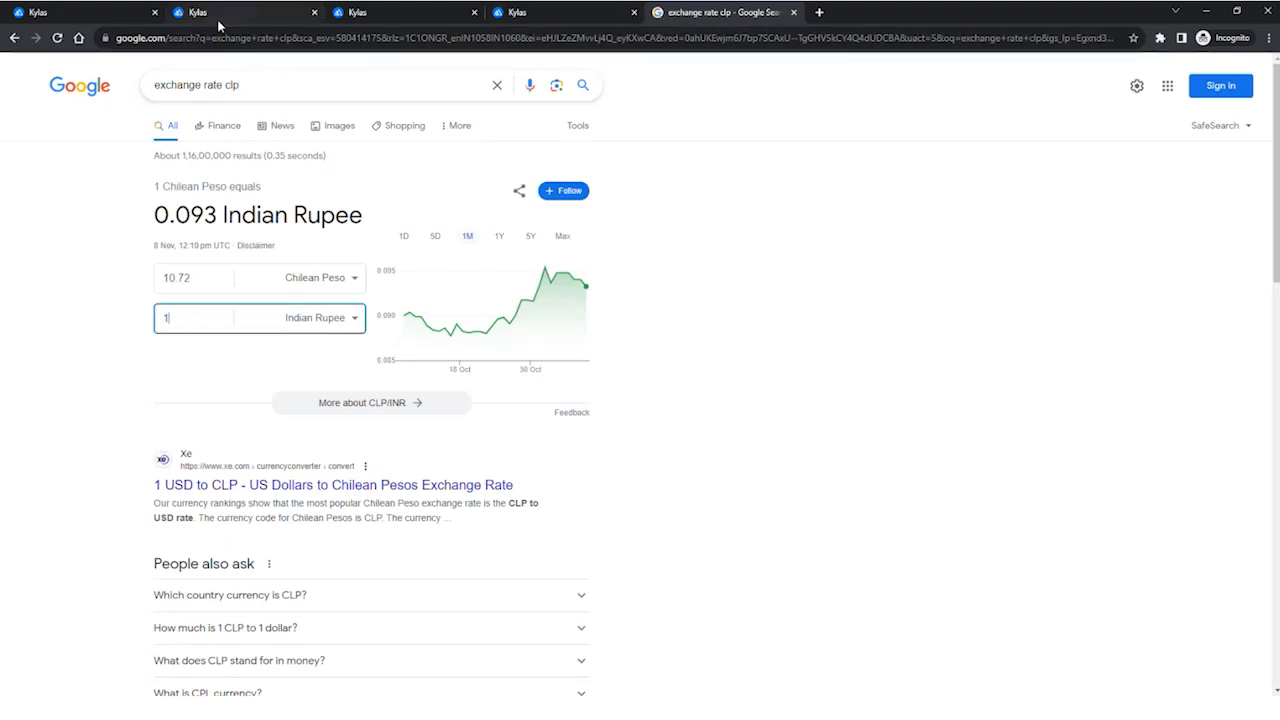
Return to the new exchange rate in Kylas, set 1 INR to 10.72 CLP and save it.
click(118, 16)
text(1)
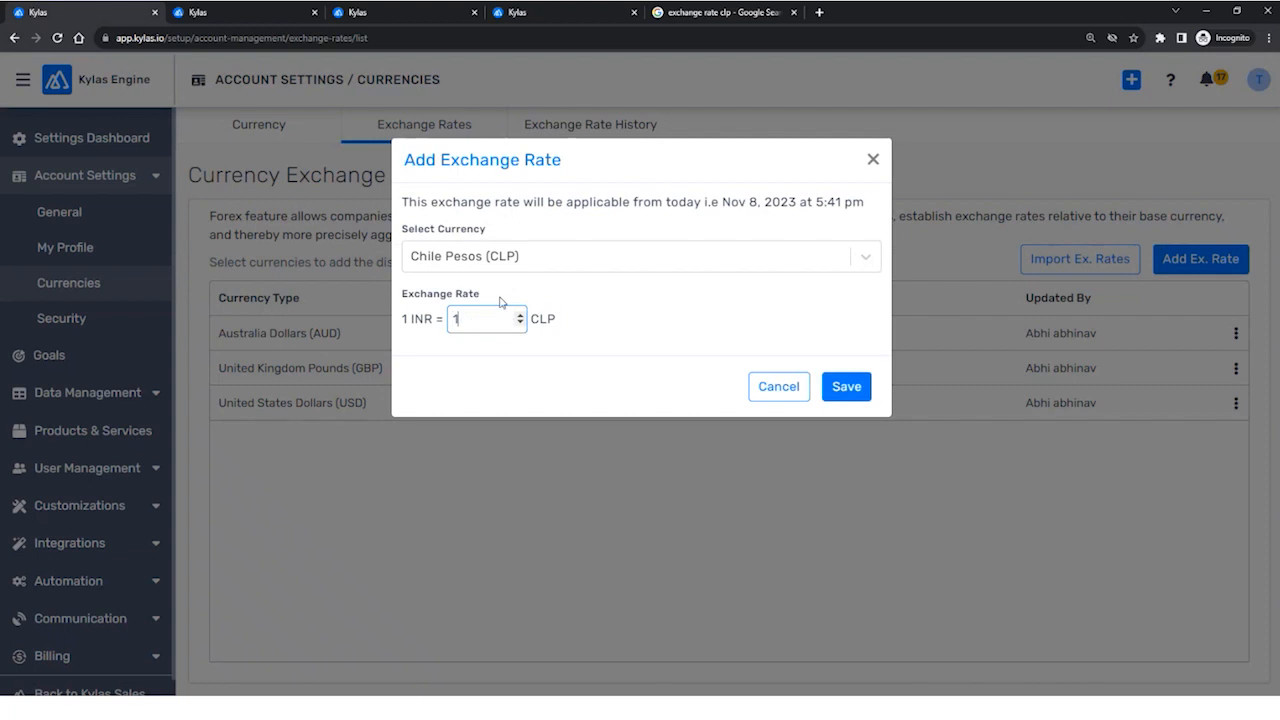
text(0.72)
click(858, 393)
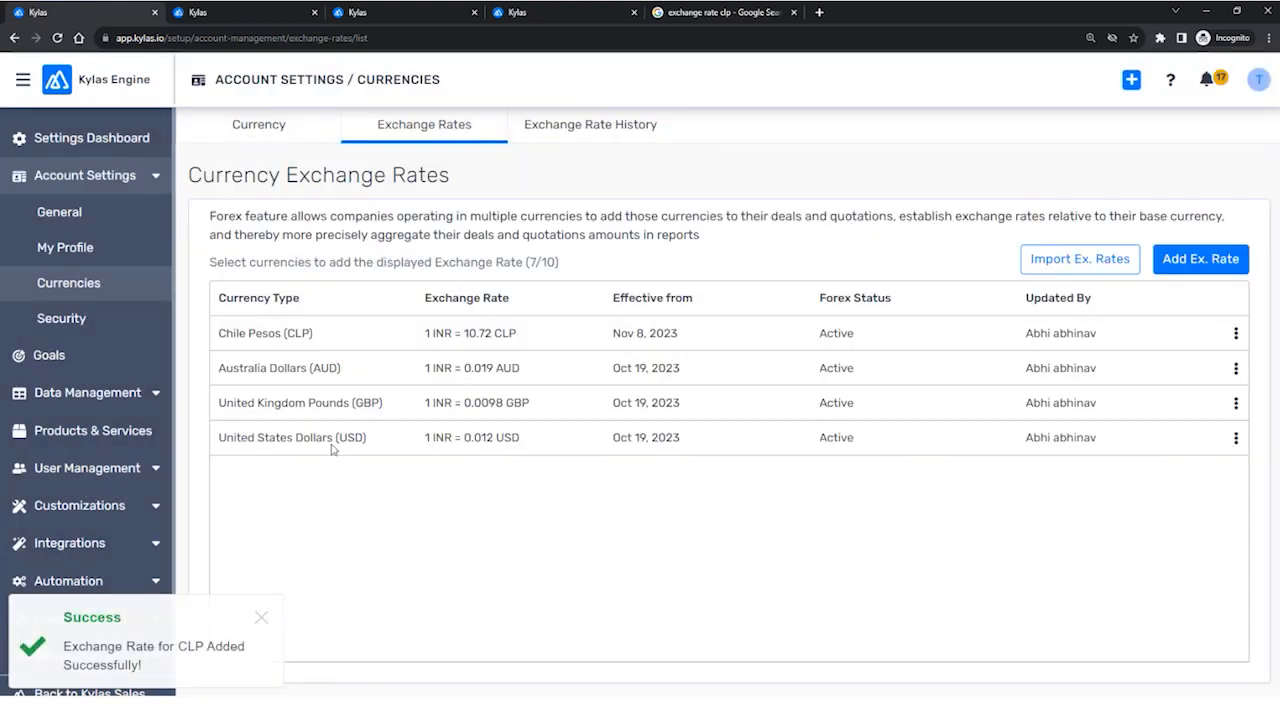
Examine the Chile Pesos entry's currency name, exchange rate and effective date in the exchange rates list.
drag(219, 333, 314, 334)
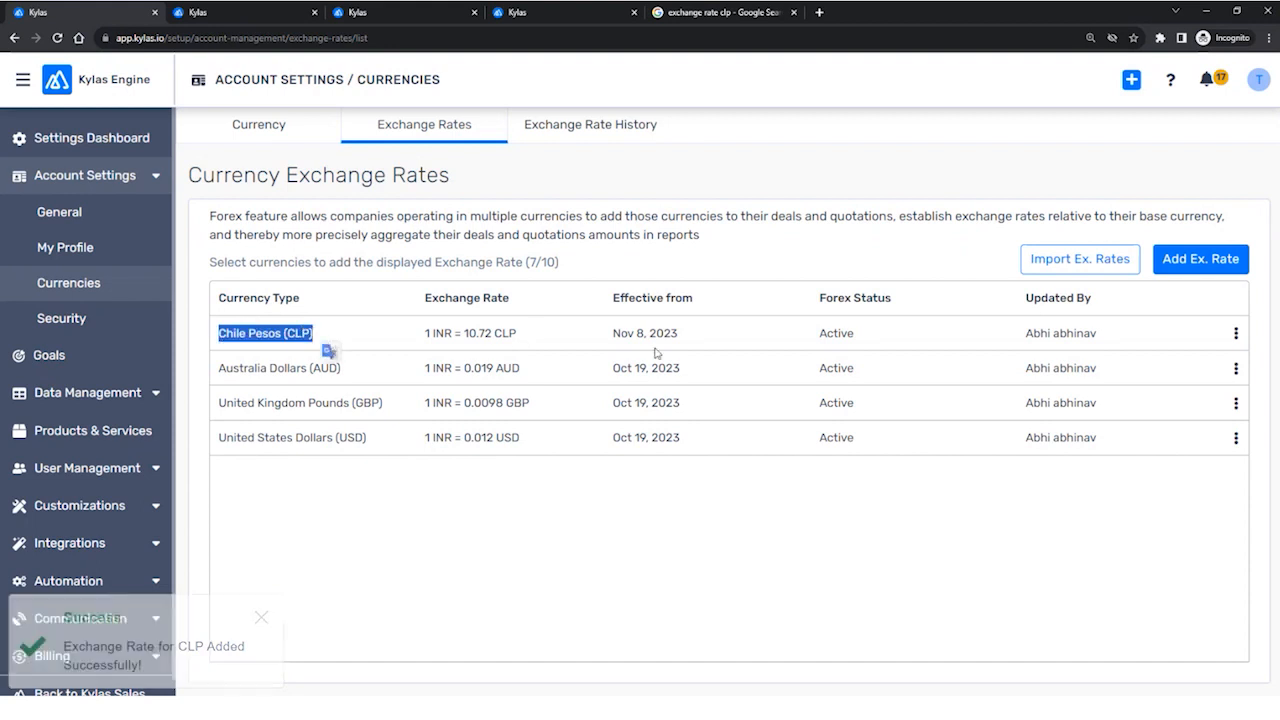
drag(688, 333, 612, 333)
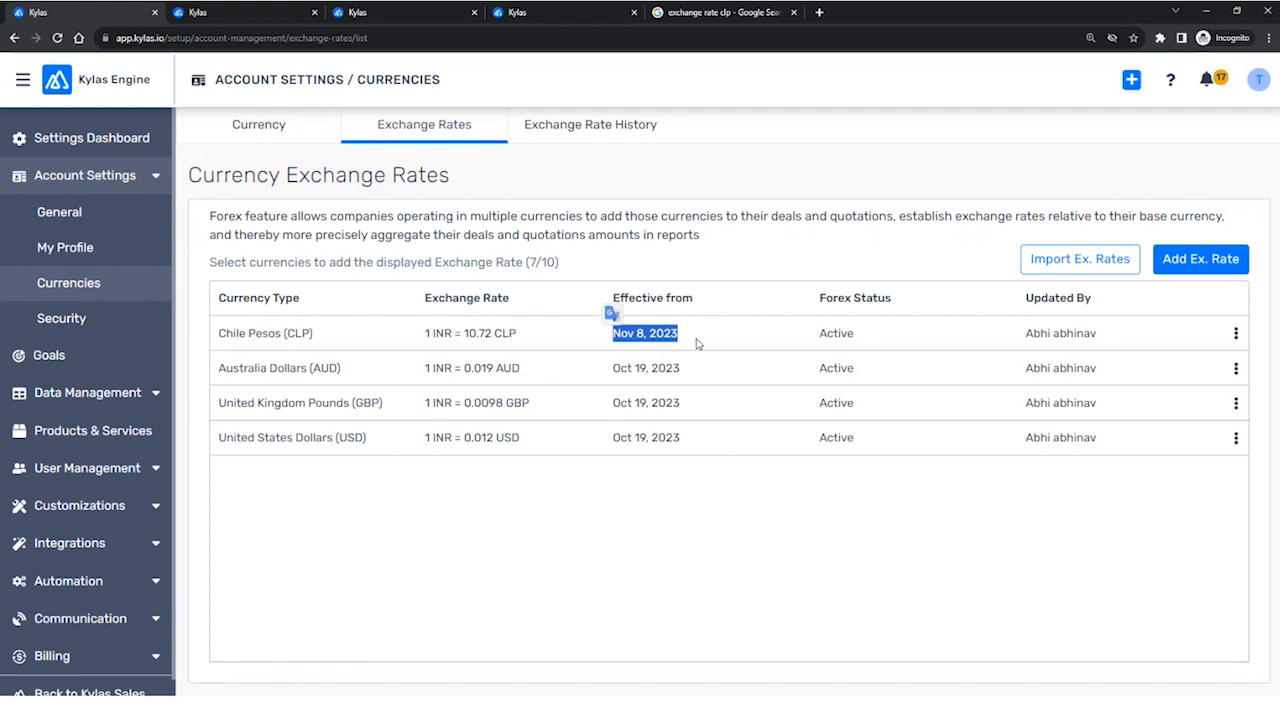
click(719, 348)
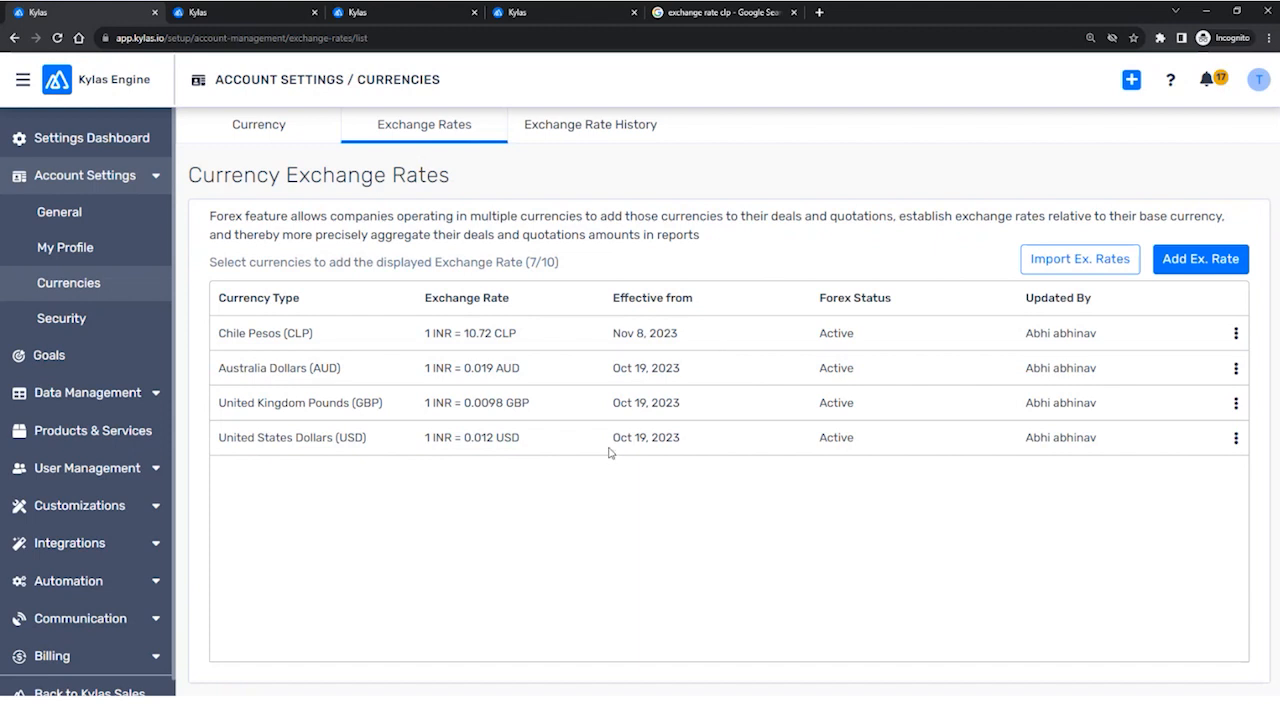
drag(330, 338, 214, 340)
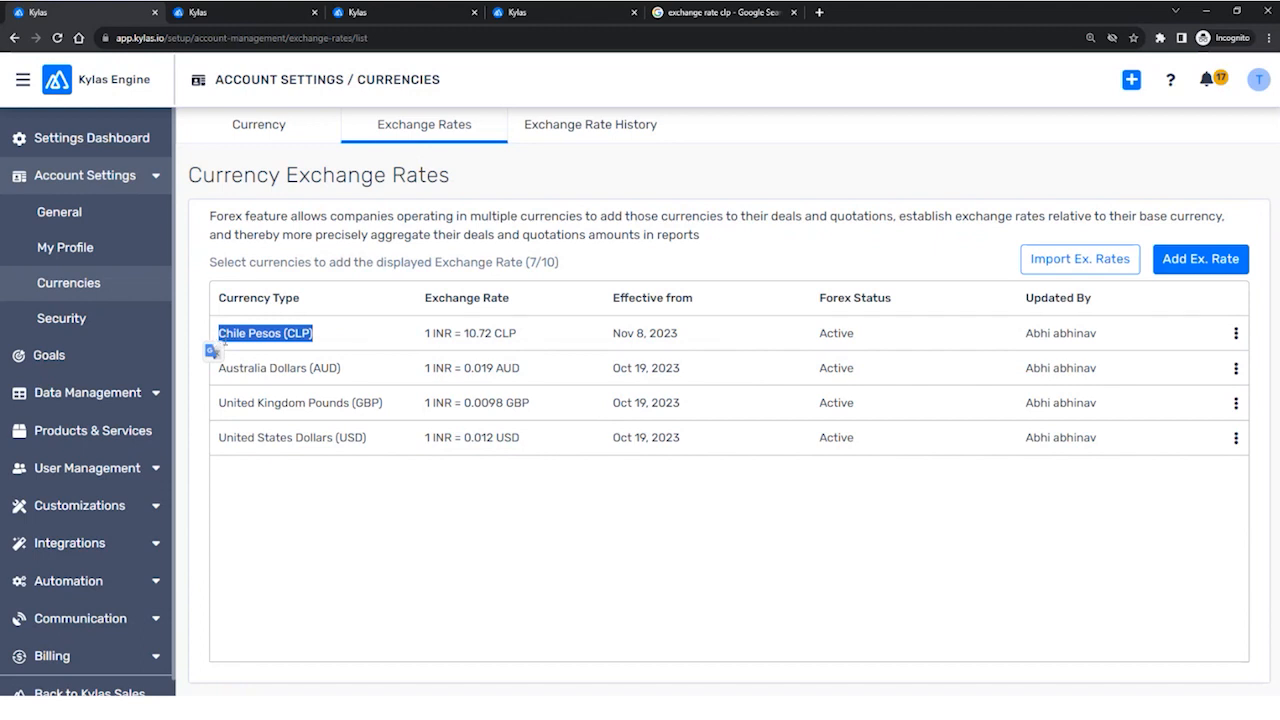
drag(571, 340, 424, 333)
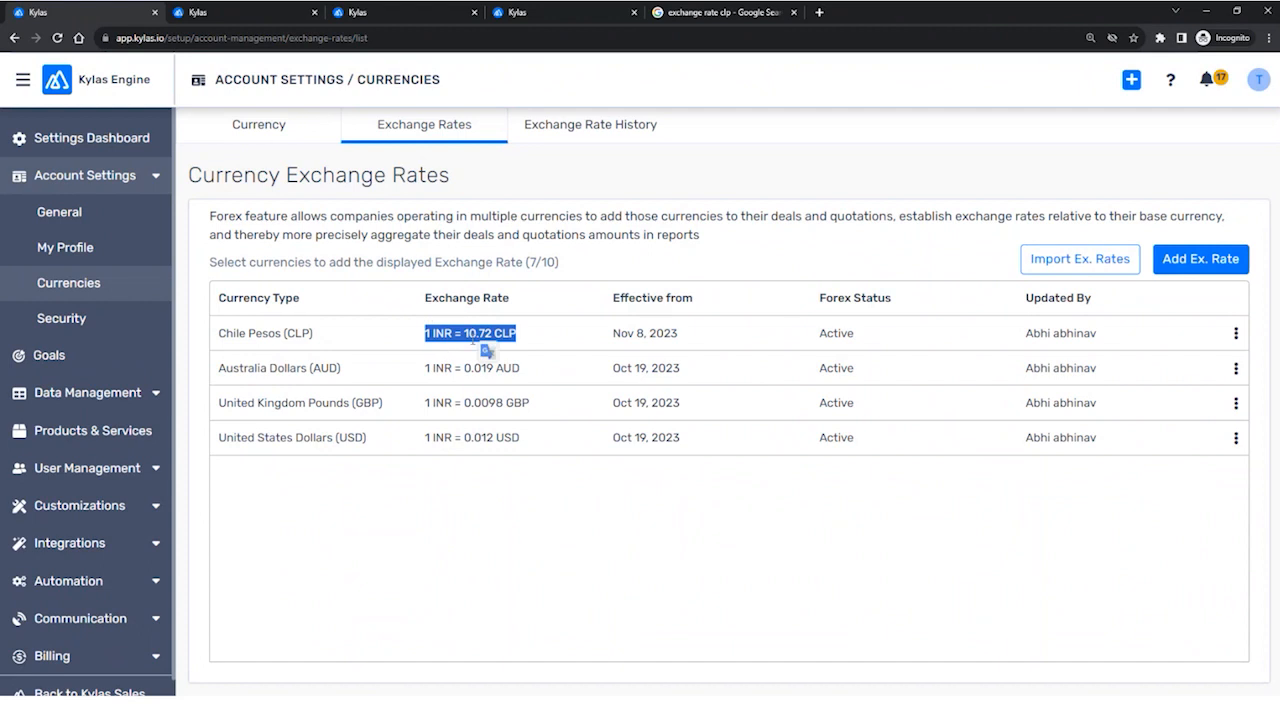
click(527, 333)
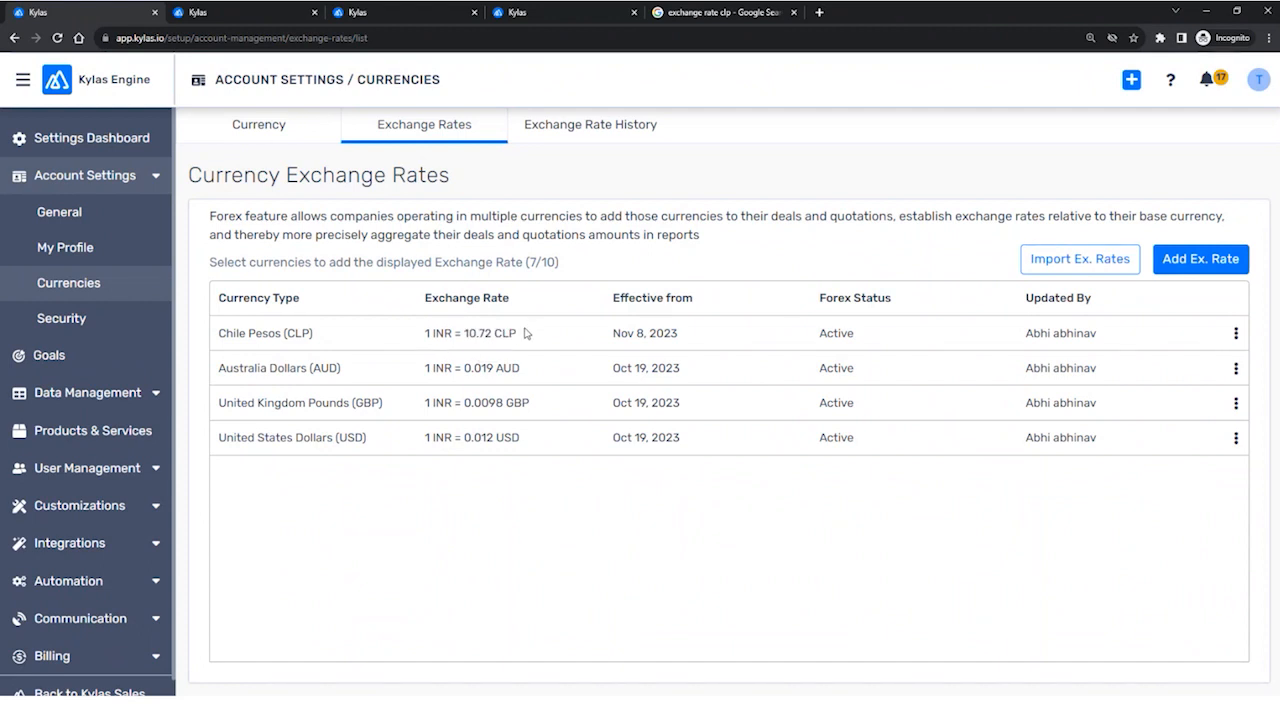
drag(525, 347, 458, 308)
click(330, 346)
drag(330, 346, 236, 345)
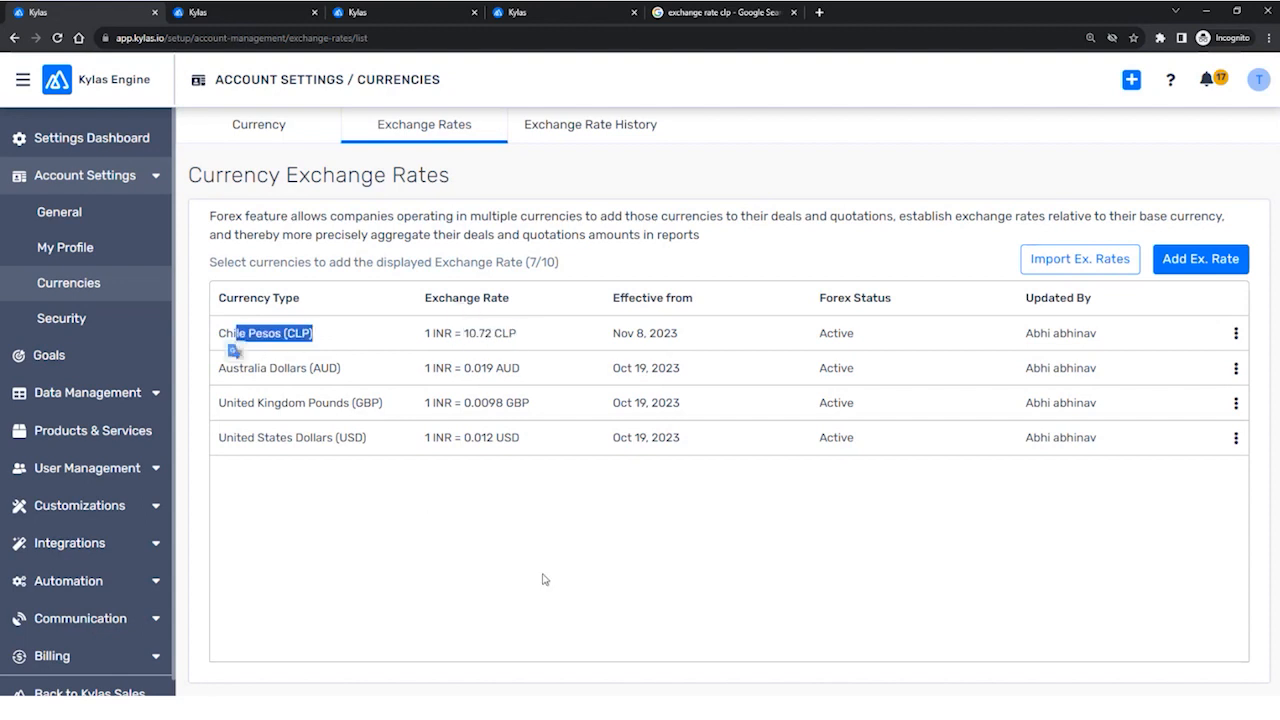
click(430, 503)
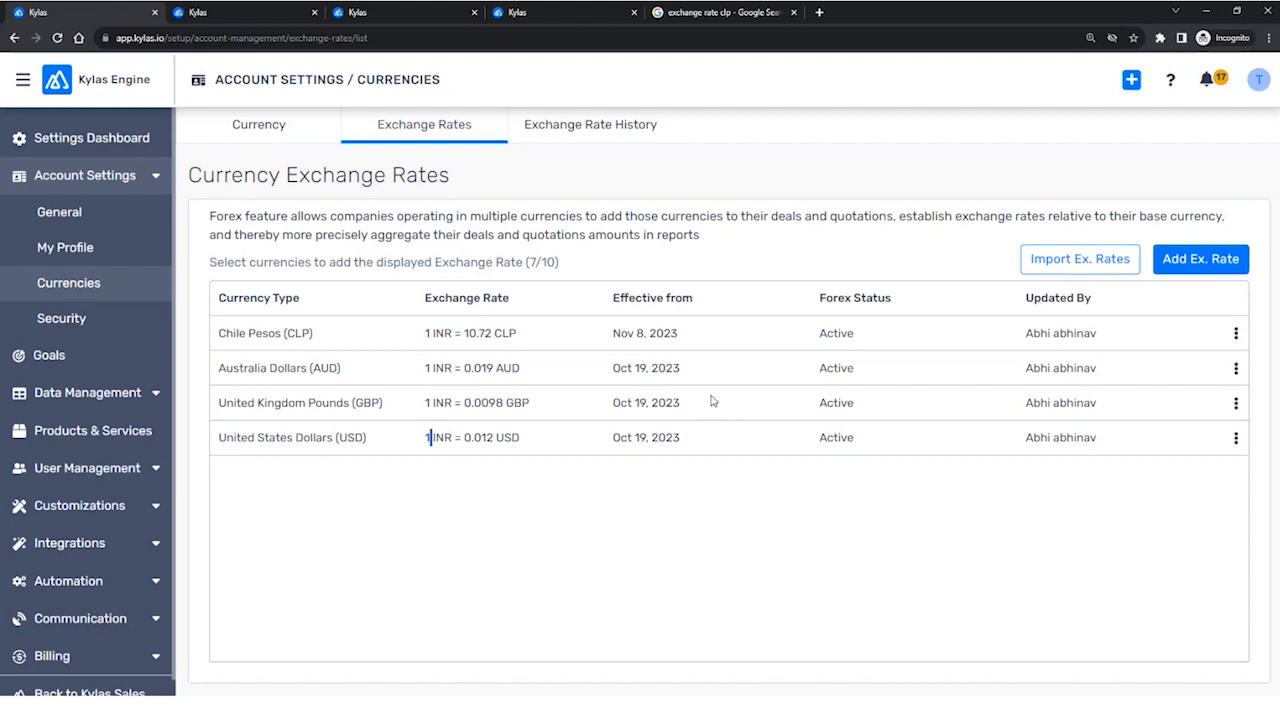
Begin an exchange rate import and download its sample file to the Desktop as Kylas-Sample-Exchange-Rate-Import (1).
click(1123, 262)
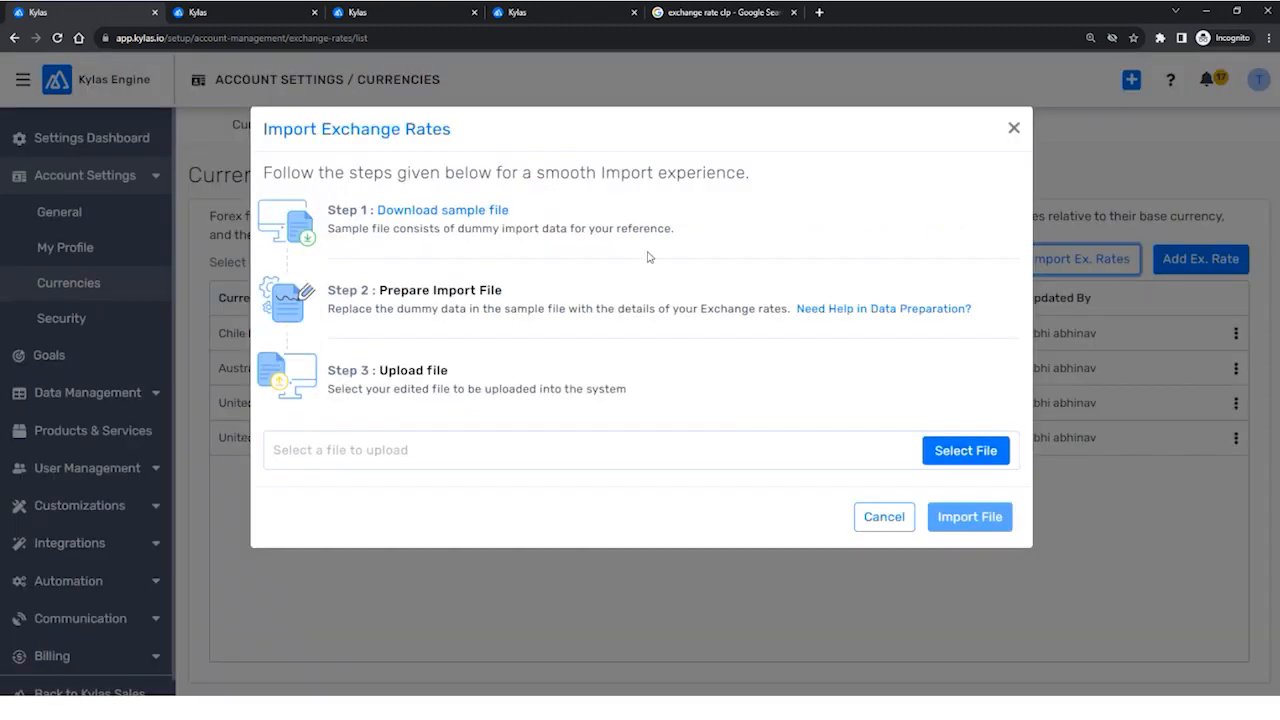
click(489, 211)
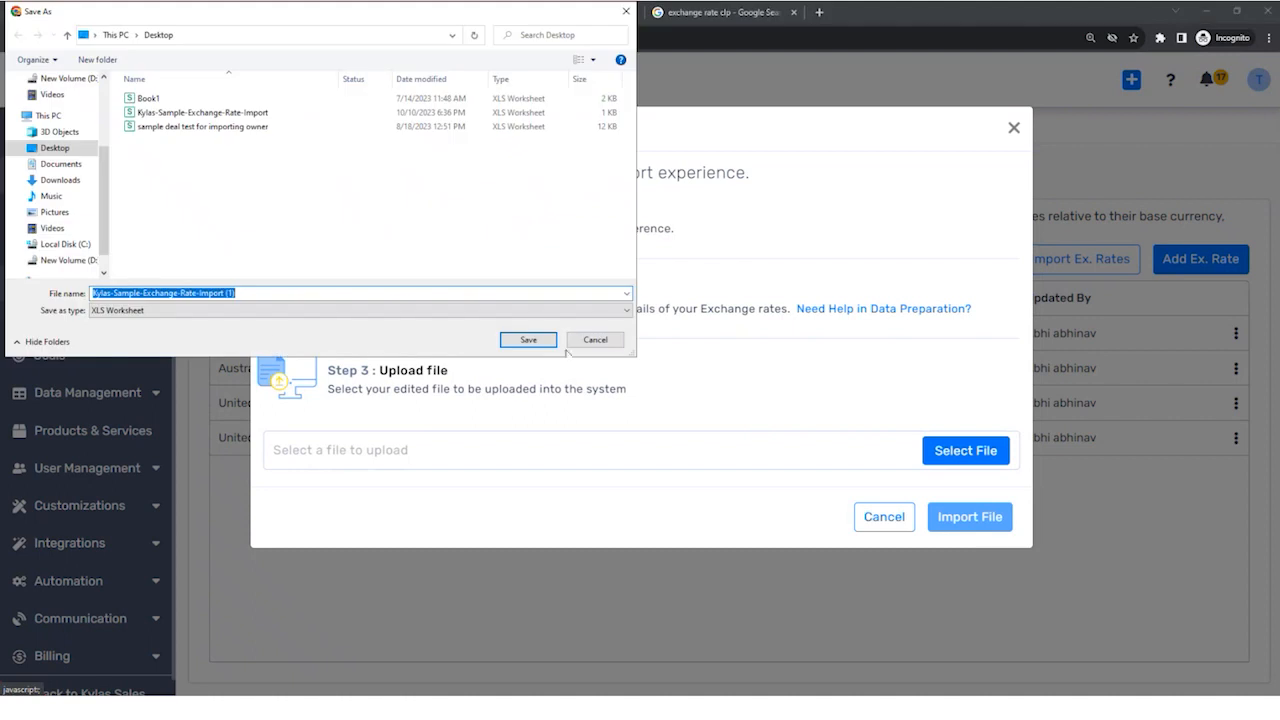
click(530, 340)
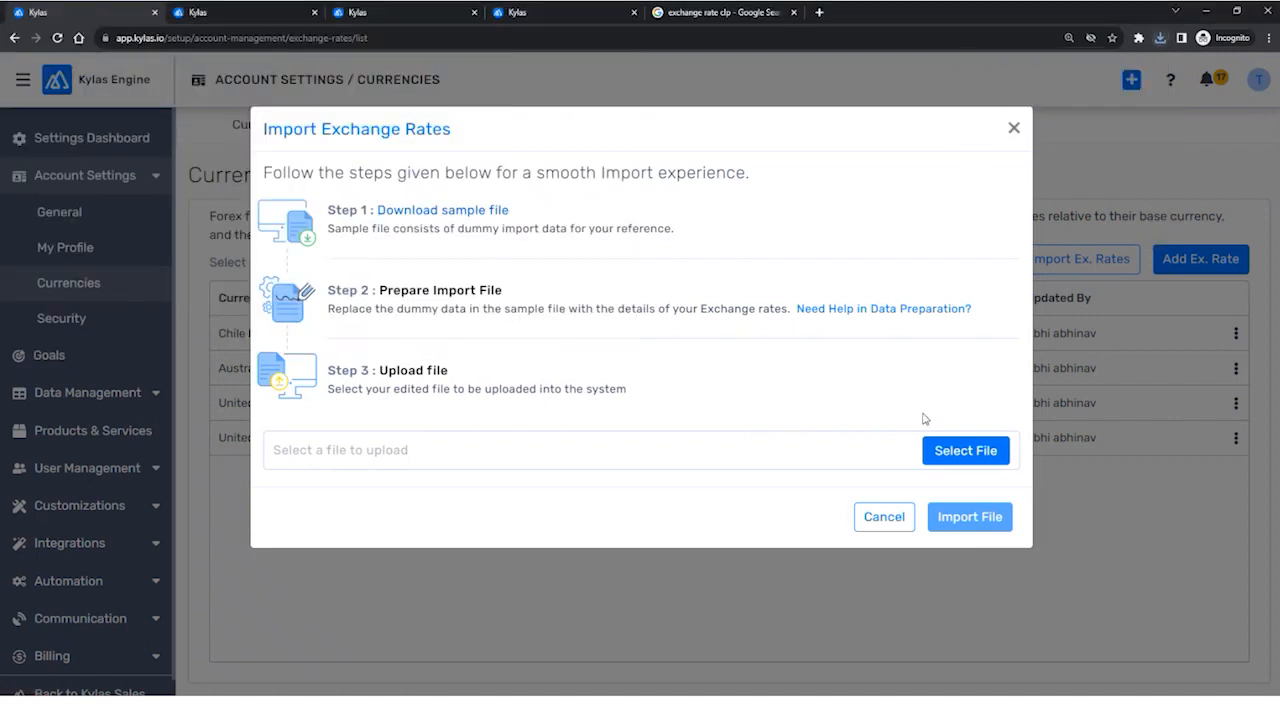
Choose the Kylas-Sample-Exchange-Rate-Import worksheet from Downloads as the exchange rate file to upload.
click(952, 462)
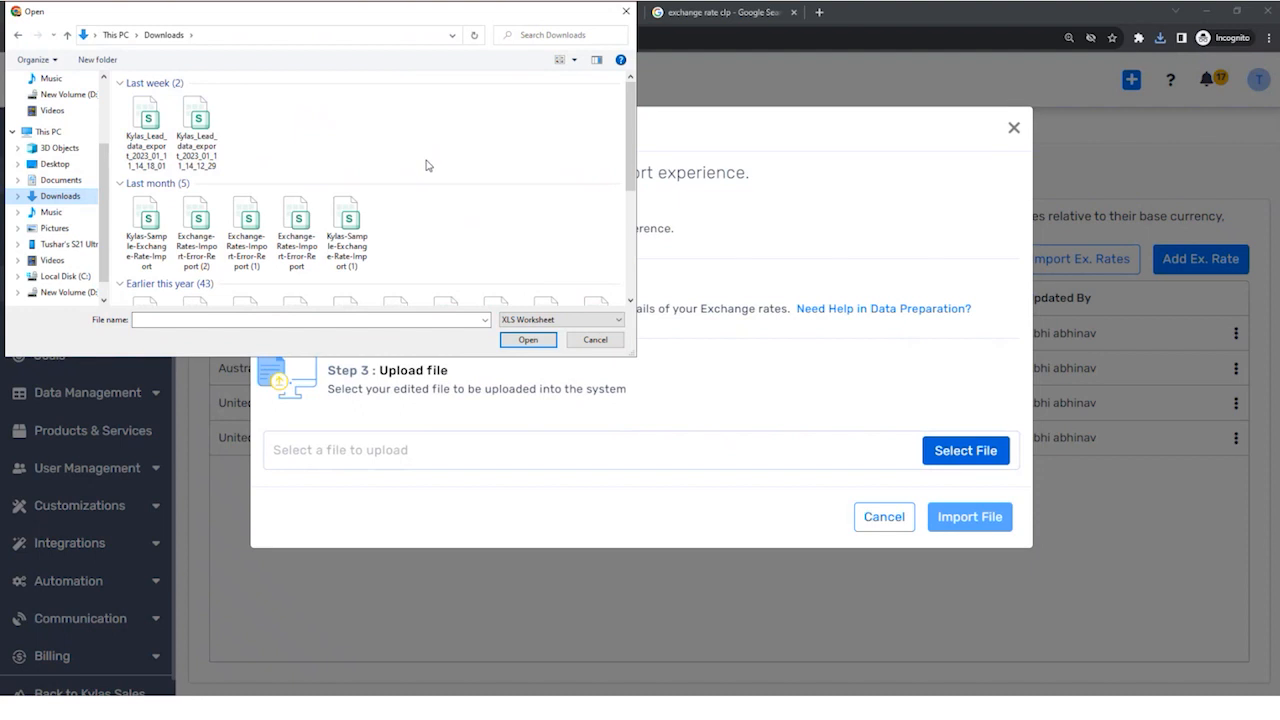
click(140, 228)
click(548, 342)
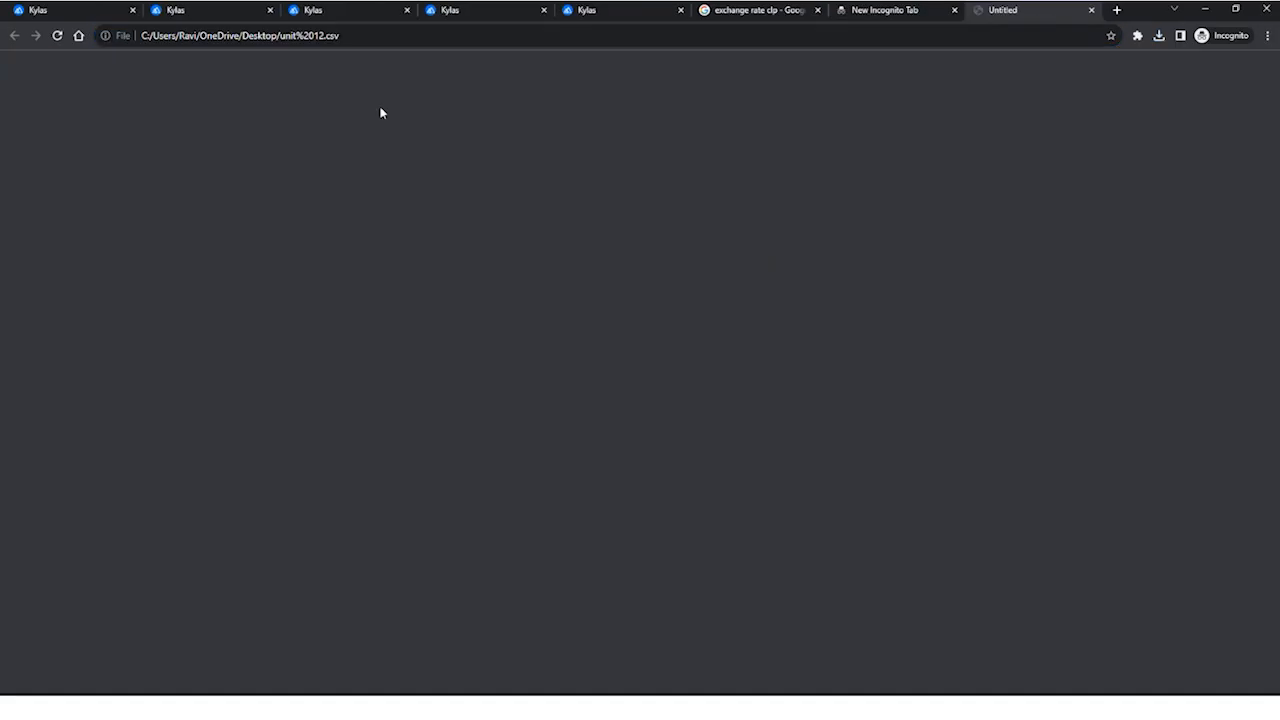
click(860, 493)
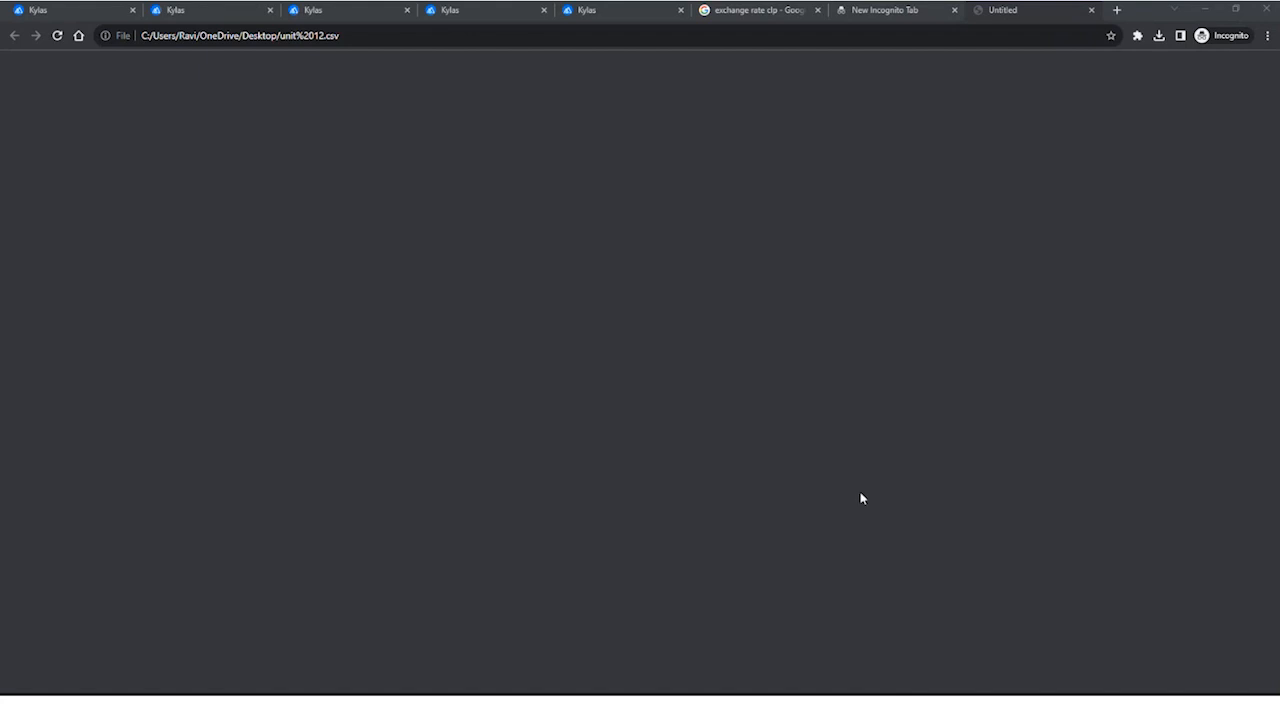
Close the two surplus browser tabs and switch to the unit 12.csv file in the spreadsheet program.
click(1089, 9)
click(1089, 9)
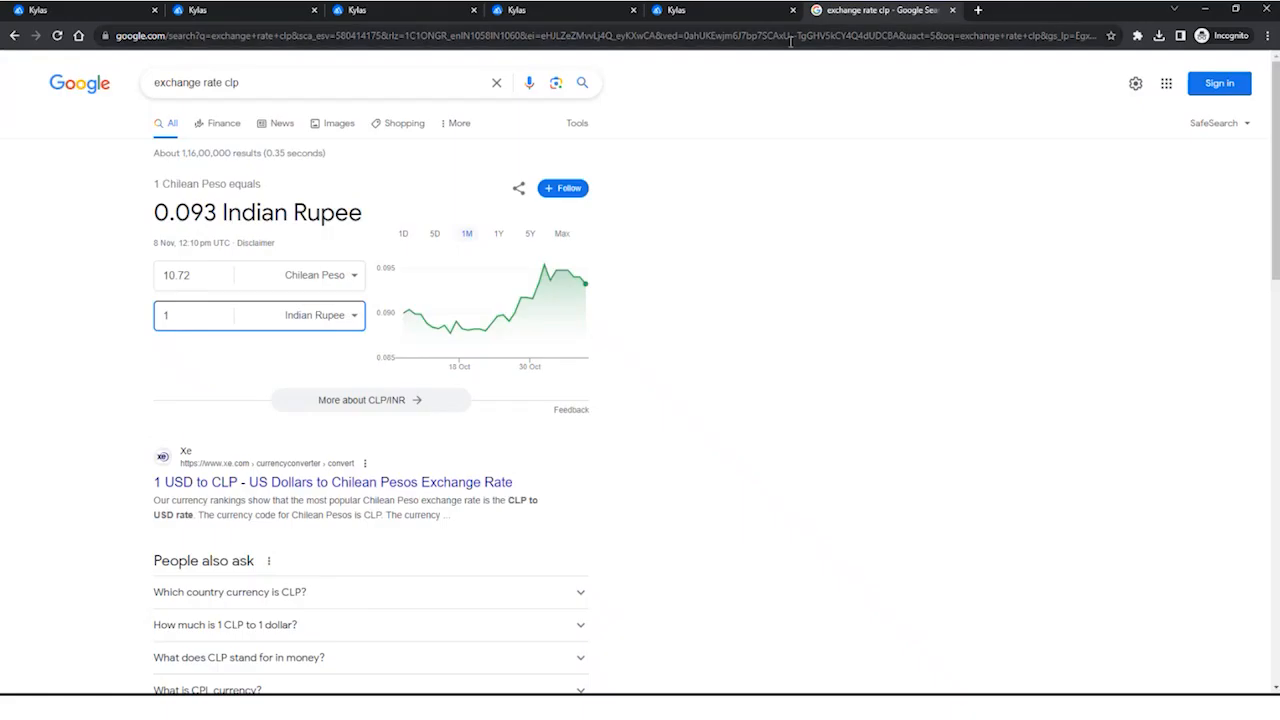
key(alt+Tab)
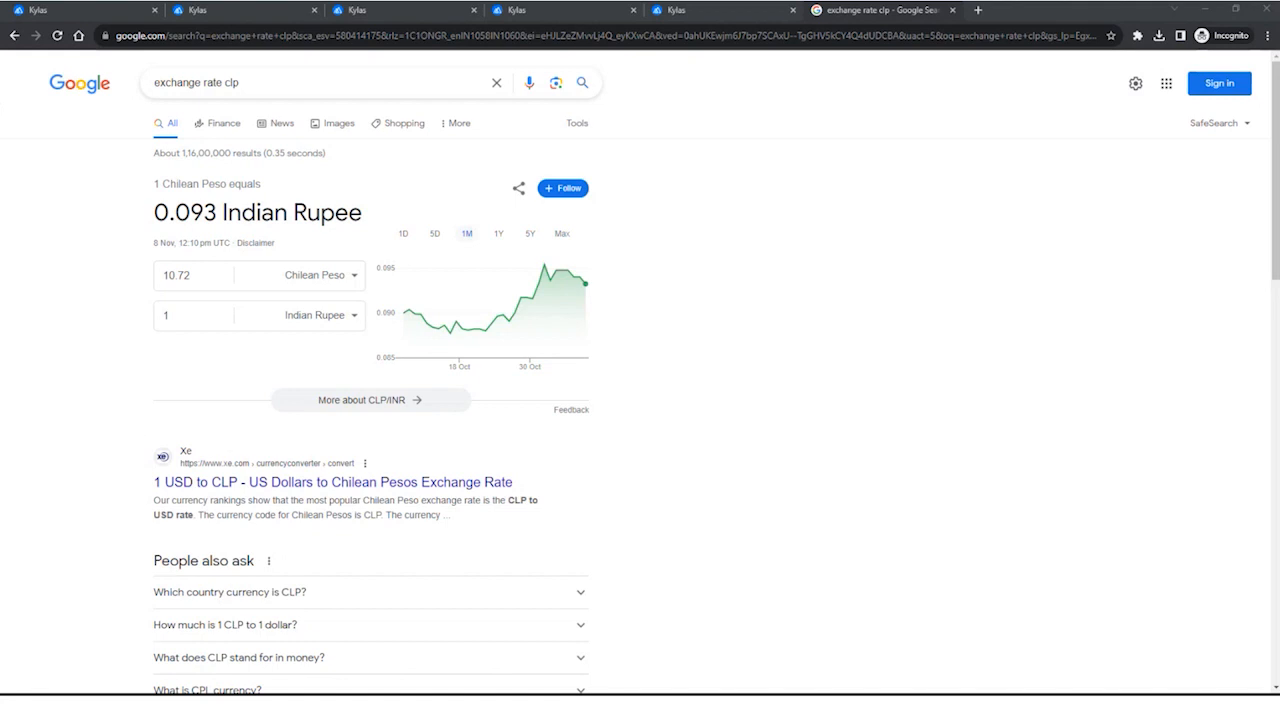
key(alt+Tab)
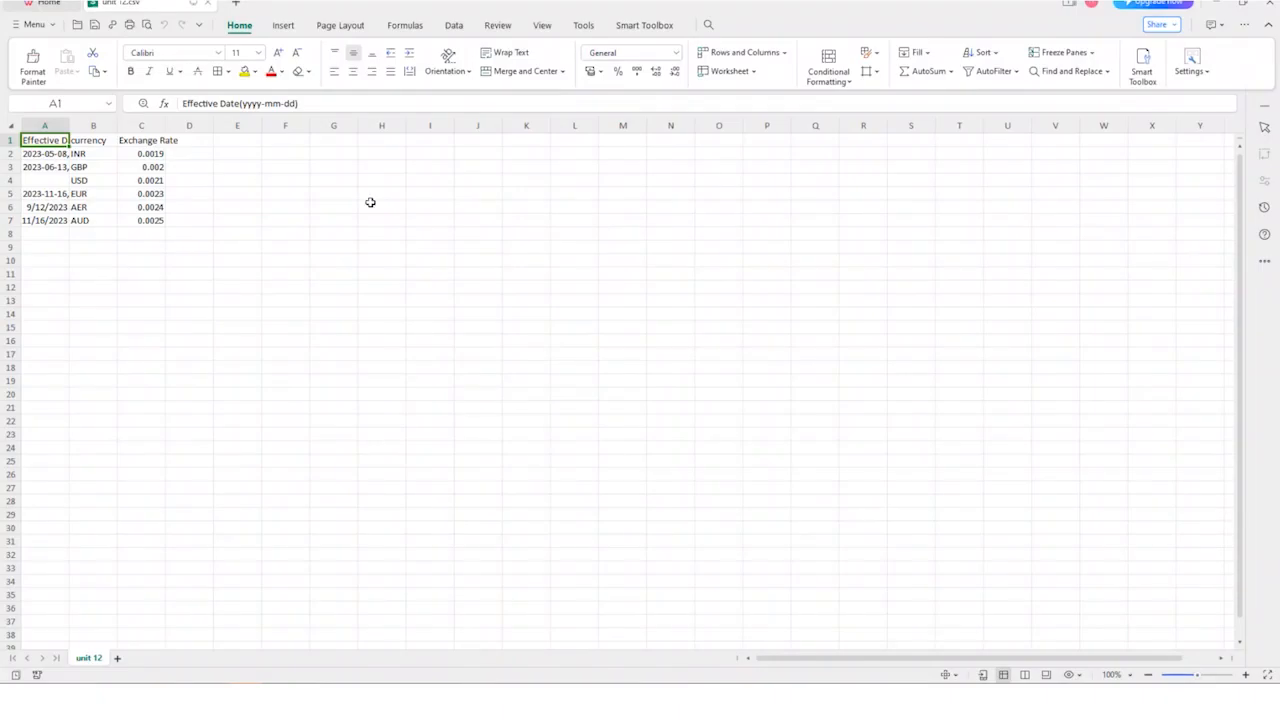
Widen the Effective Date column and examine the first row's date, currency and exchange rate in the sample file.
click(110, 167)
drag(66, 118, 201, 120)
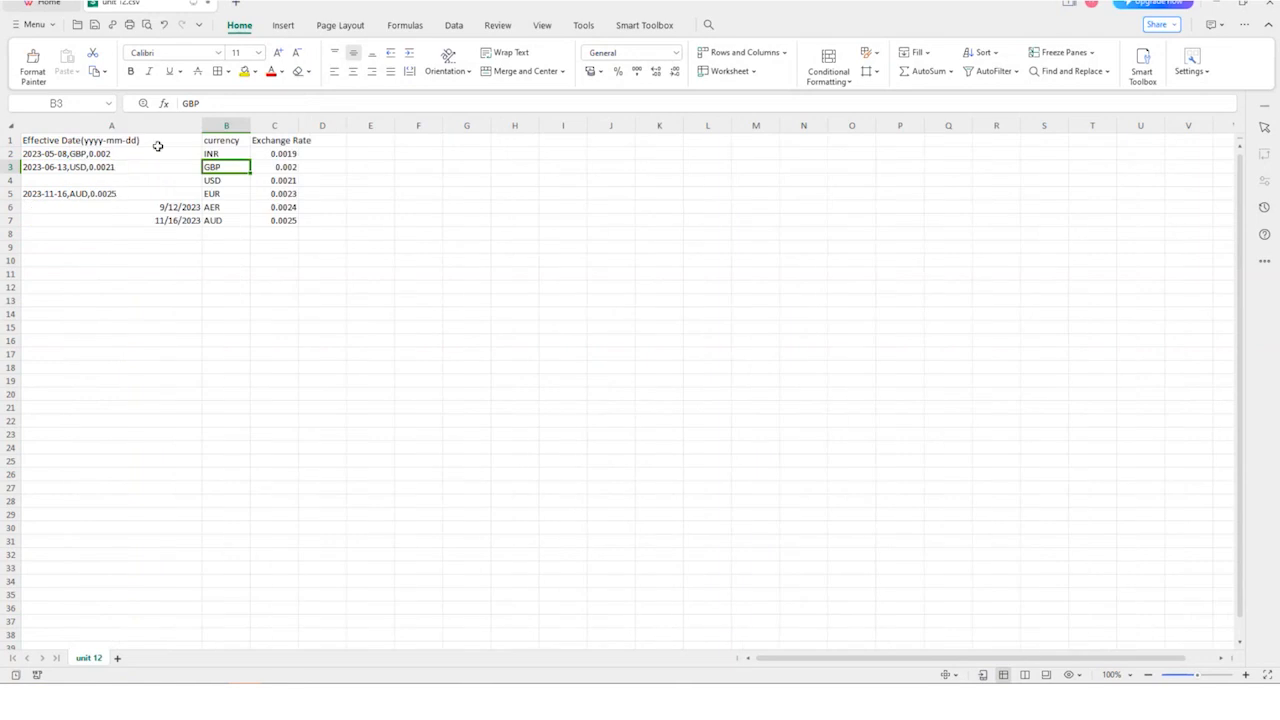
click(146, 155)
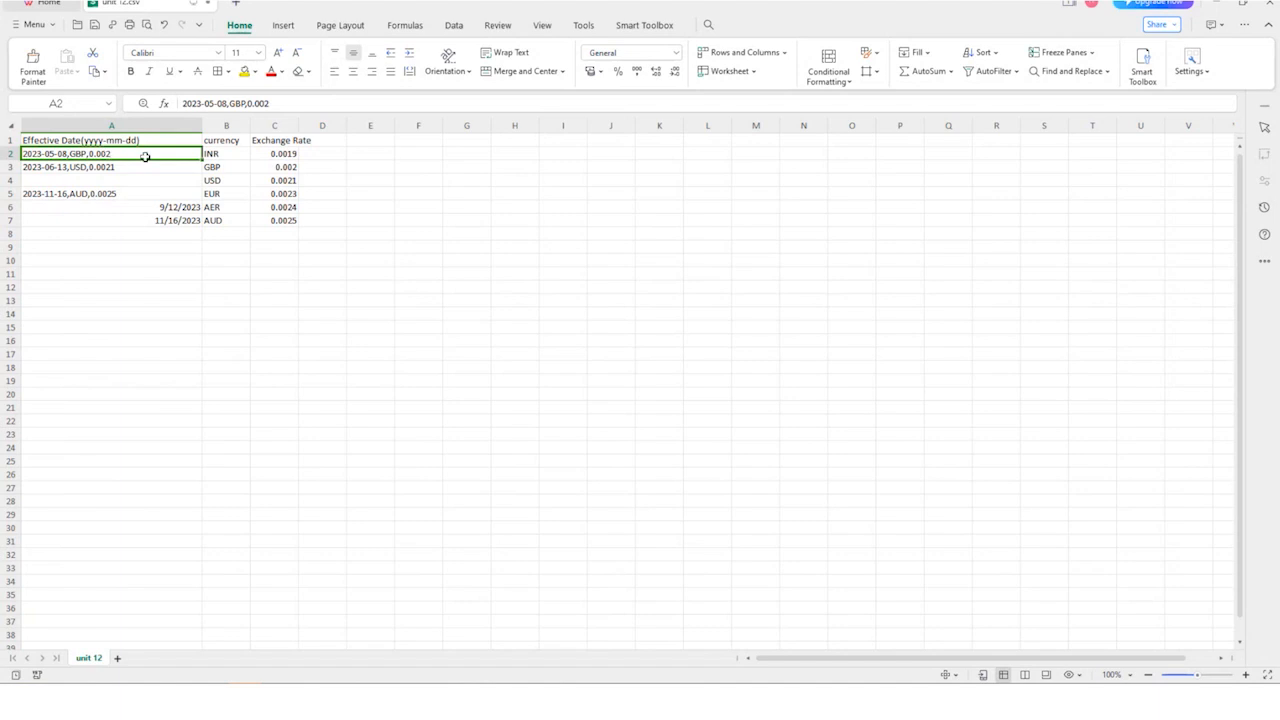
click(231, 164)
click(288, 153)
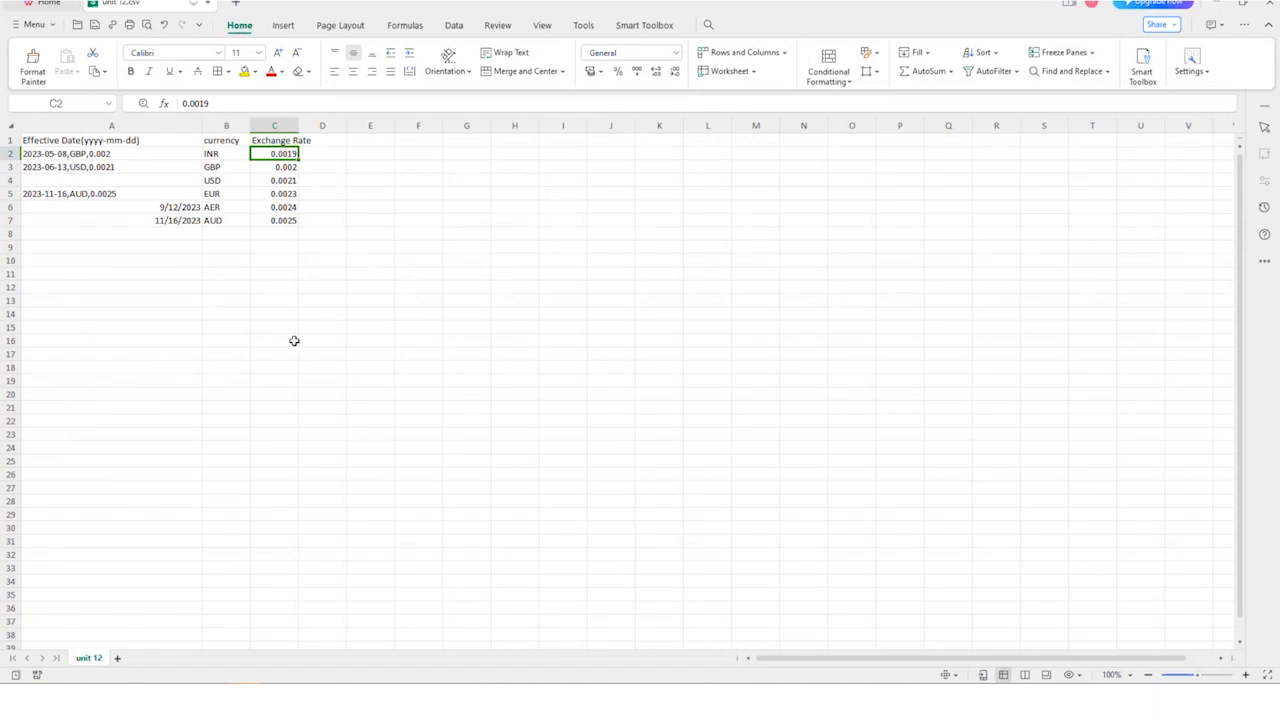
Return to the exchange rates list in Kylas and check the effective date of the United States Dollars entry.
click(1216, 4)
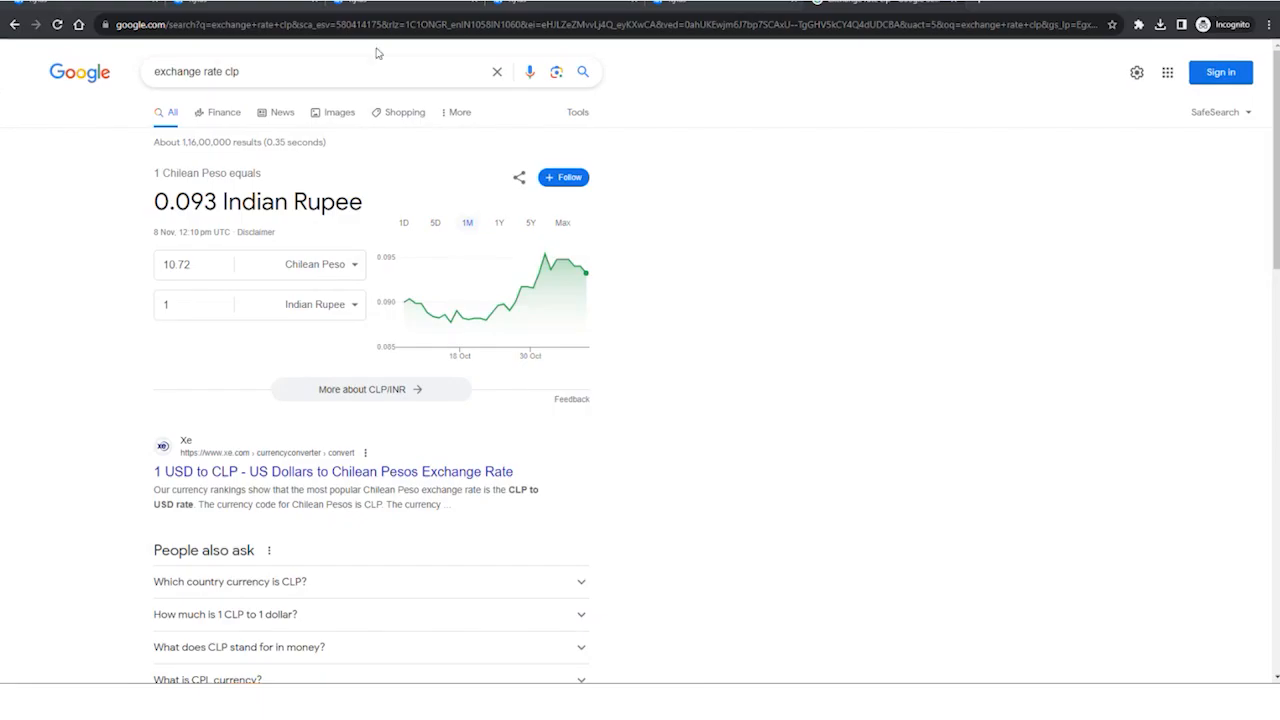
click(111, 6)
click(1015, 117)
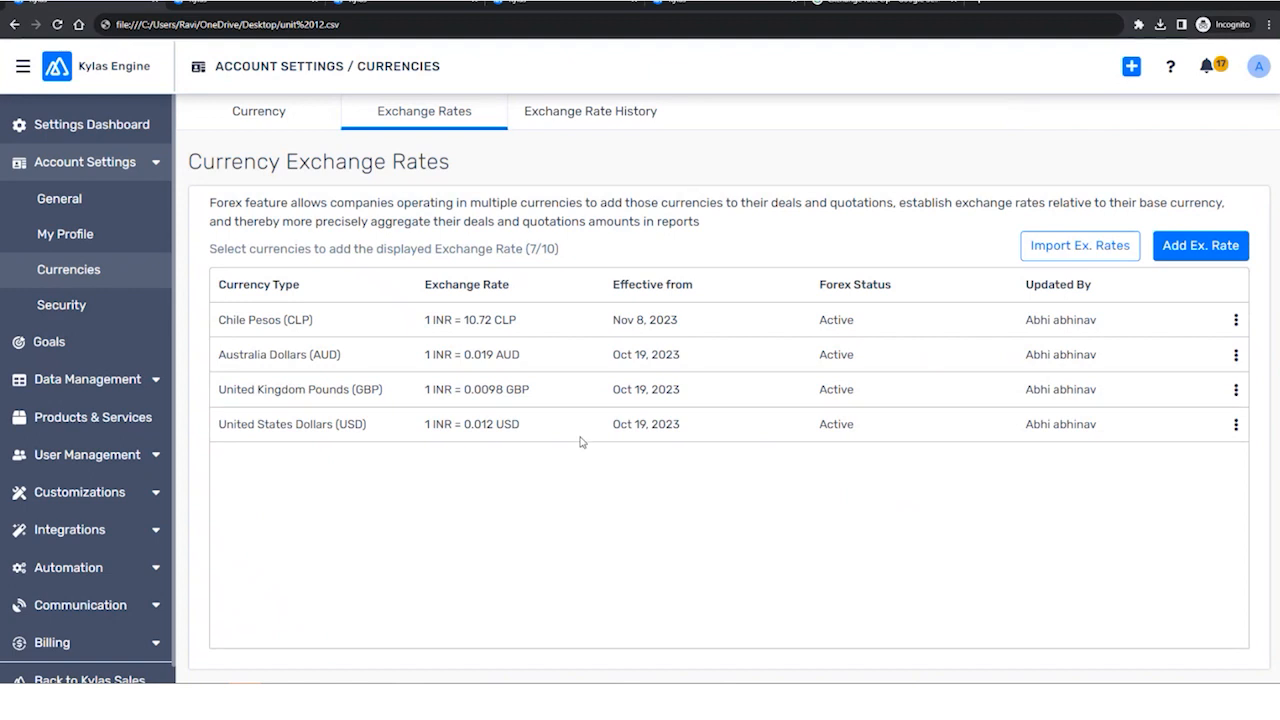
drag(712, 432, 608, 440)
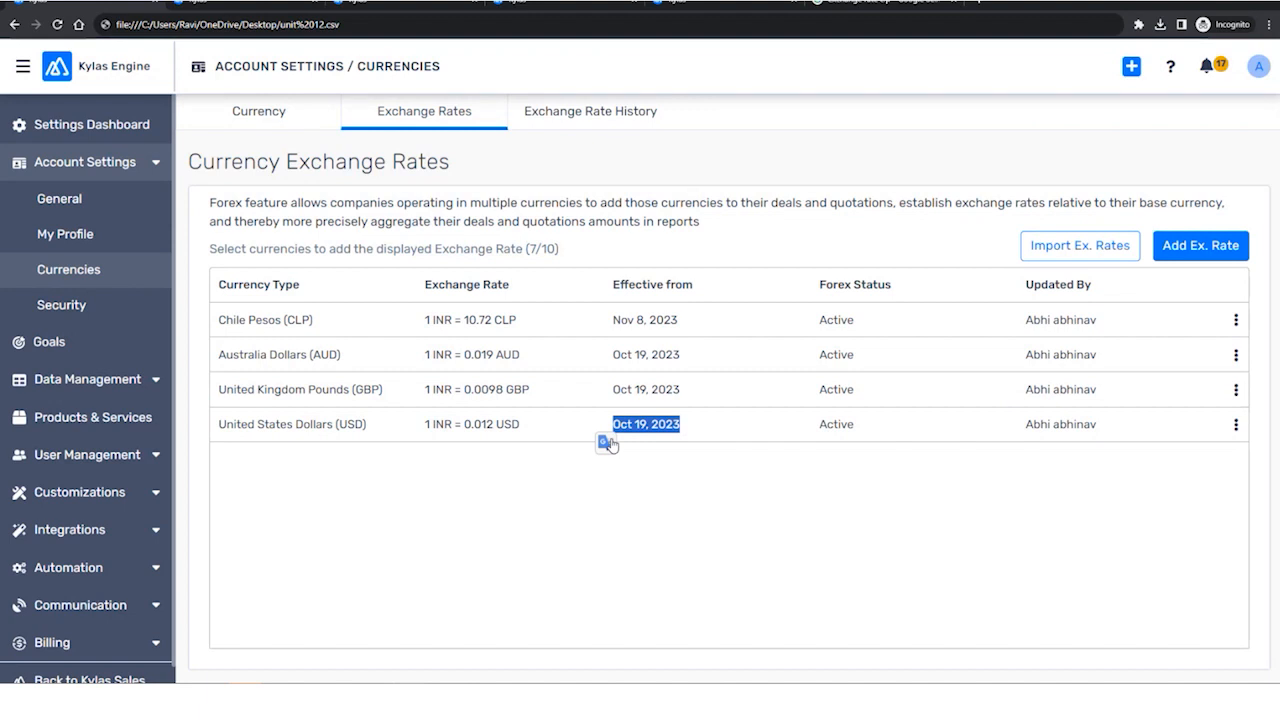
click(906, 470)
Open the additional exchange rates page for United States Dollars and review its effective dates and rates.
click(1236, 425)
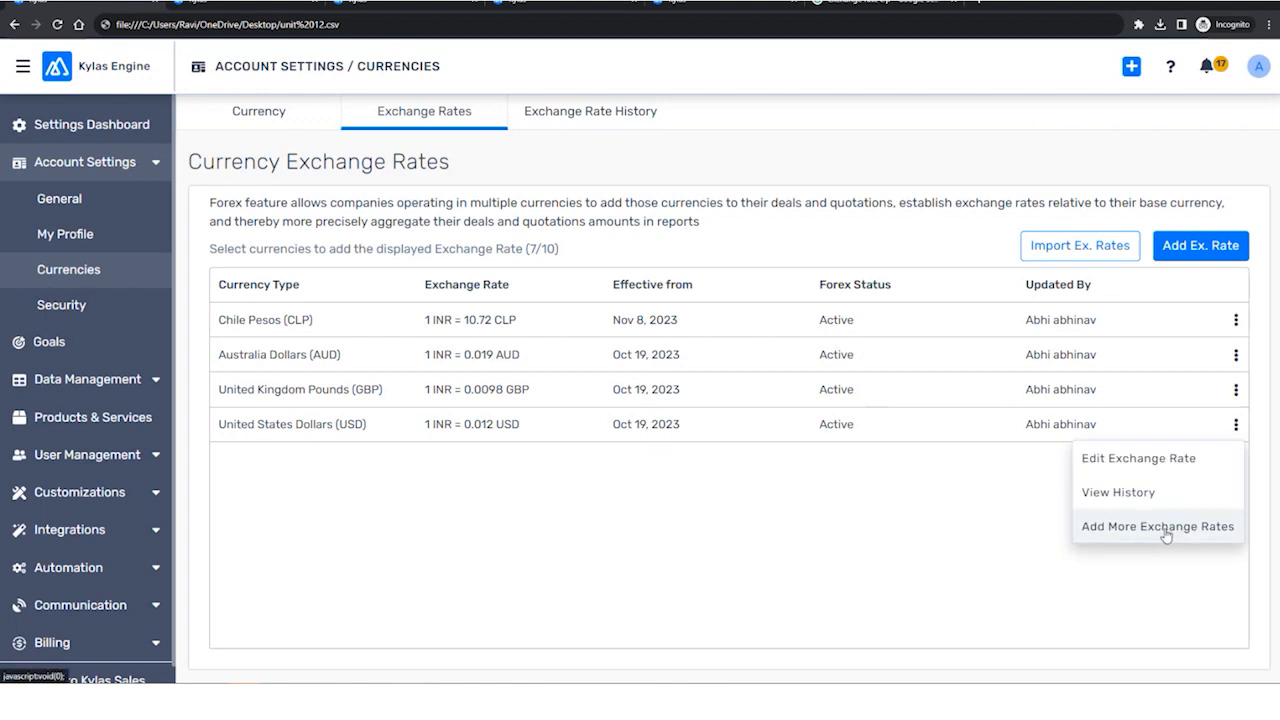
drag(216, 430, 353, 451)
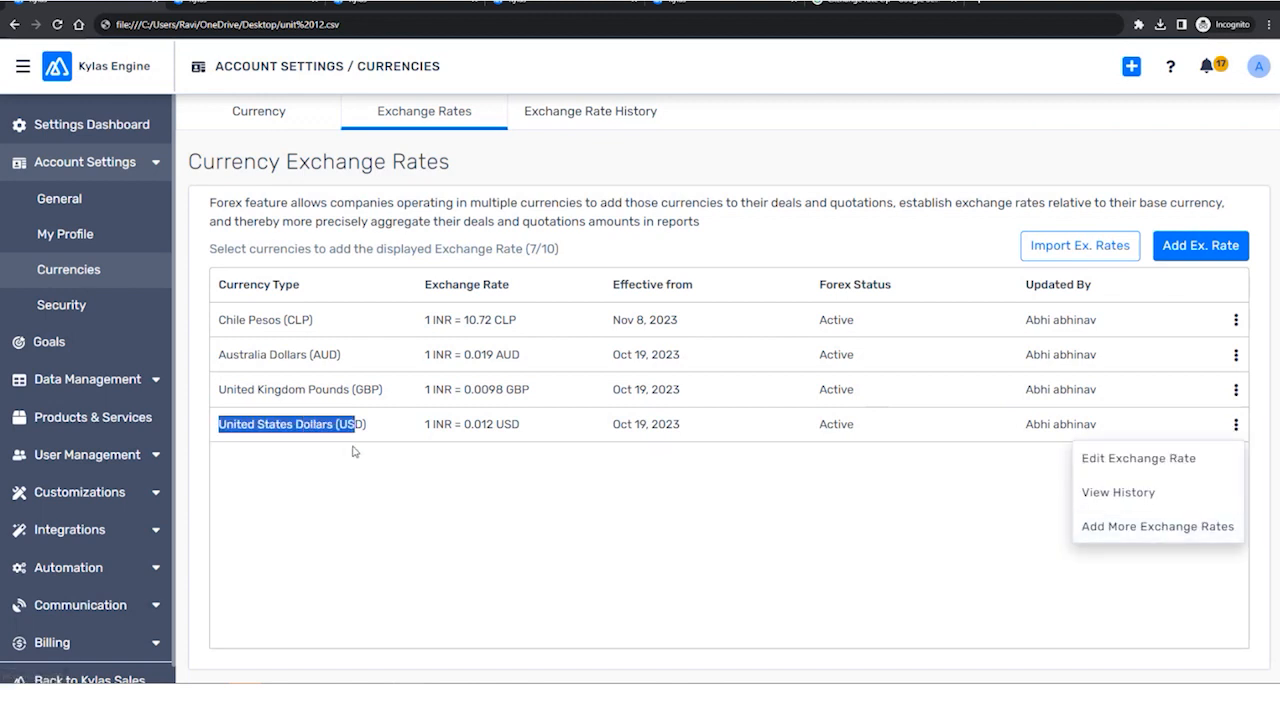
click(1236, 425)
click(1146, 531)
drag(297, 365, 208, 372)
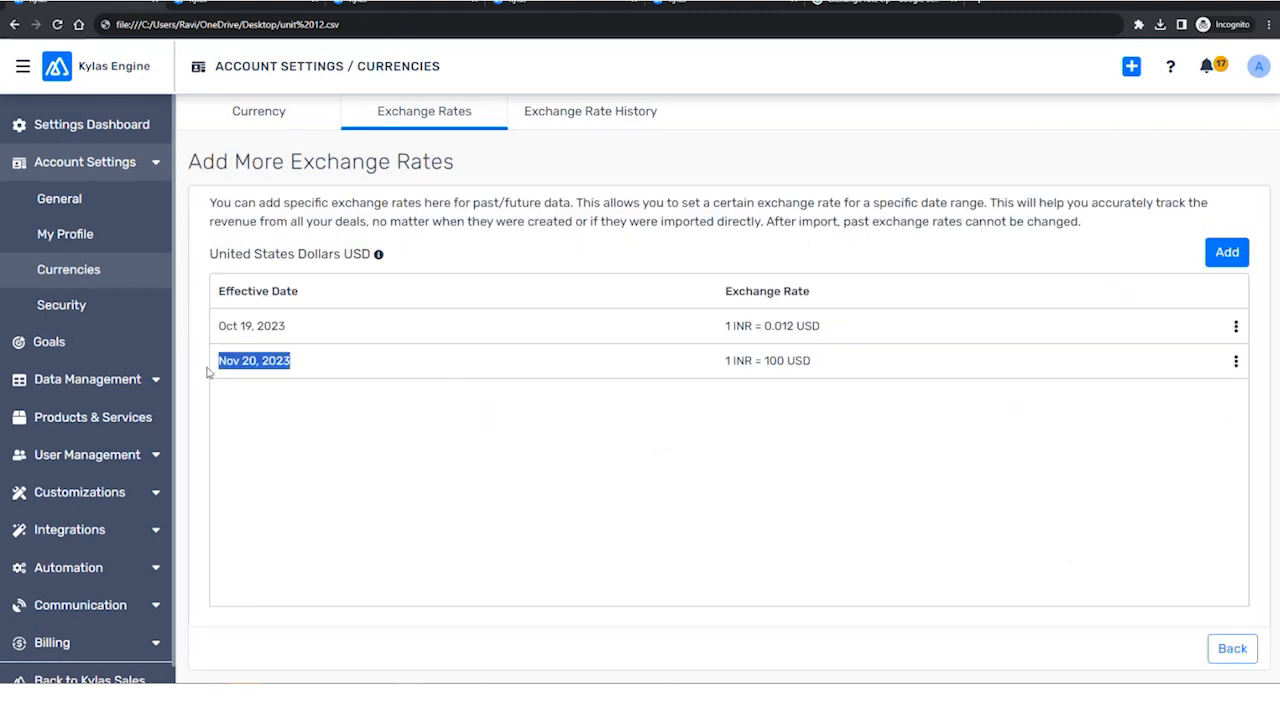
drag(214, 326, 288, 328)
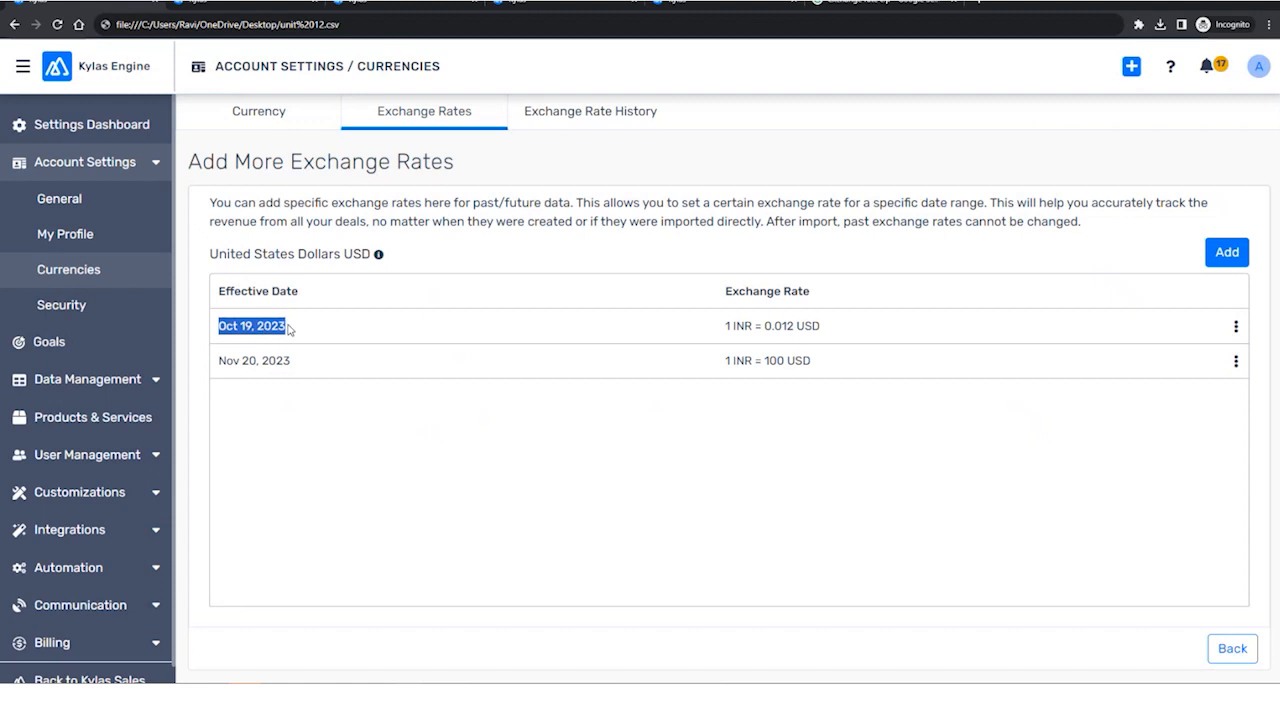
drag(218, 360, 303, 371)
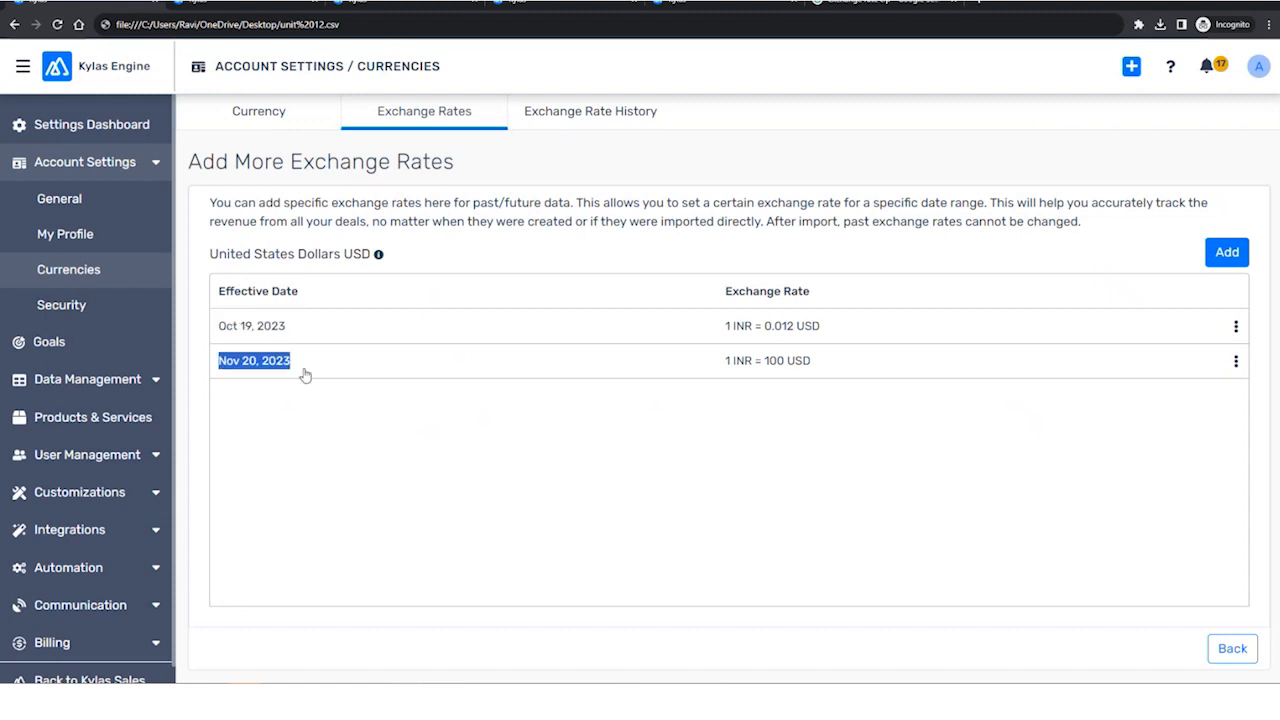
drag(725, 326, 820, 328)
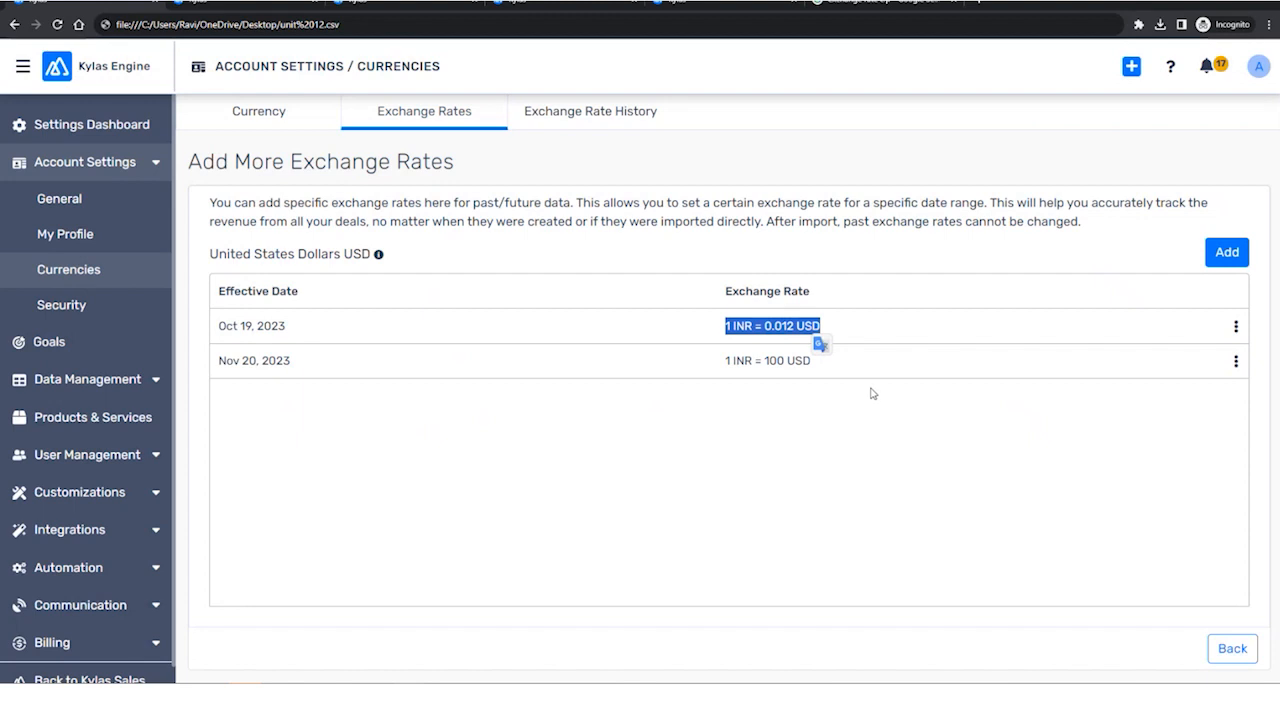
Add a United States Dollars exchange rate effective Dec 6, 2023, with 1 INR equal to 0.011 USD, and save it.
click(1218, 262)
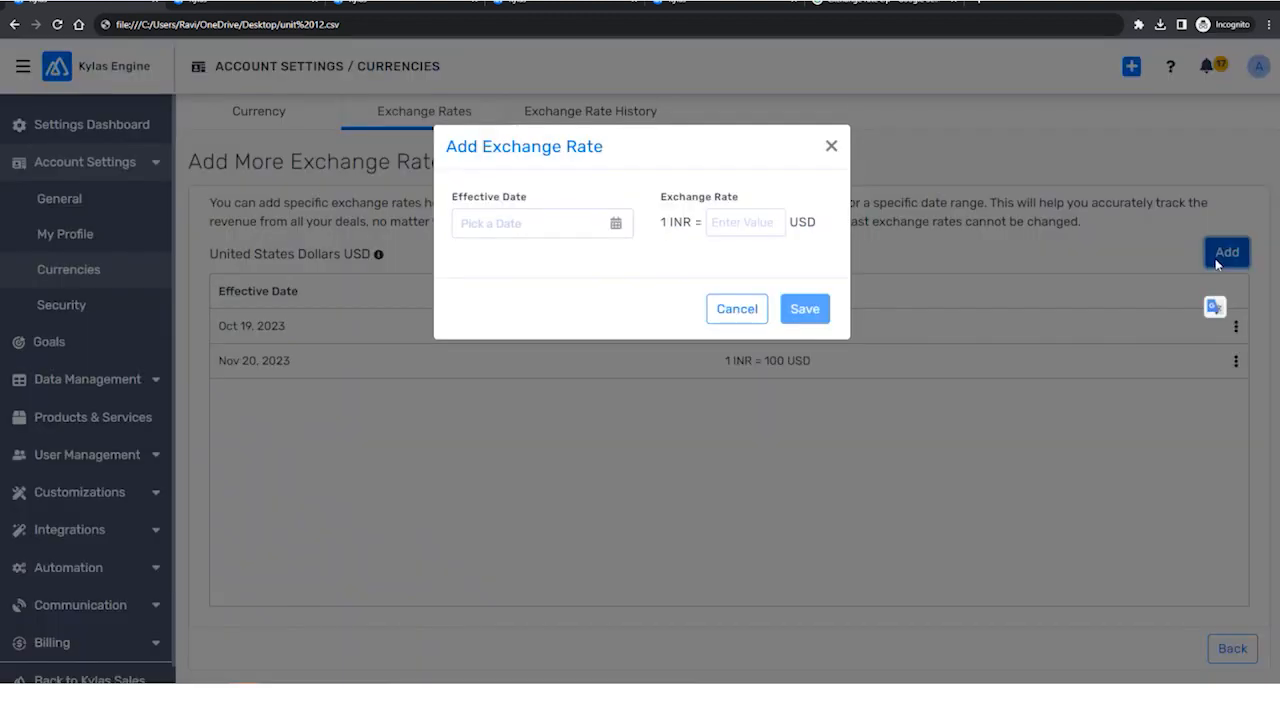
click(616, 226)
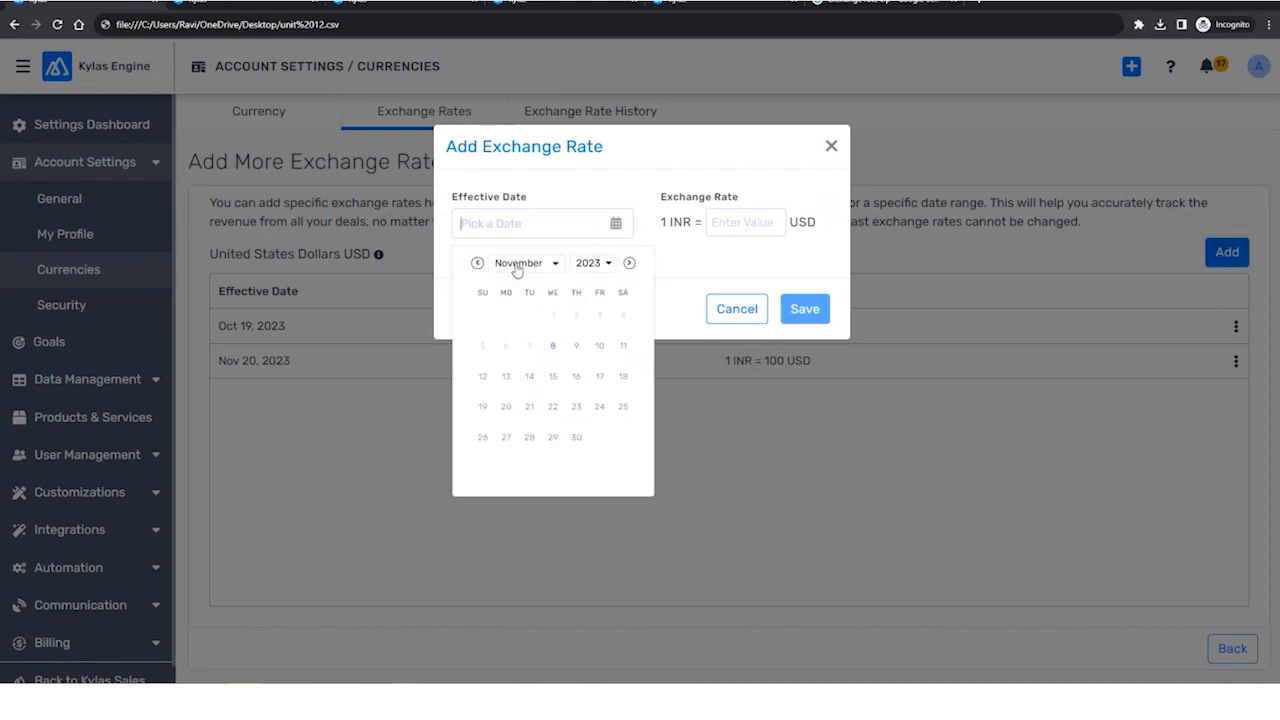
click(552, 270)
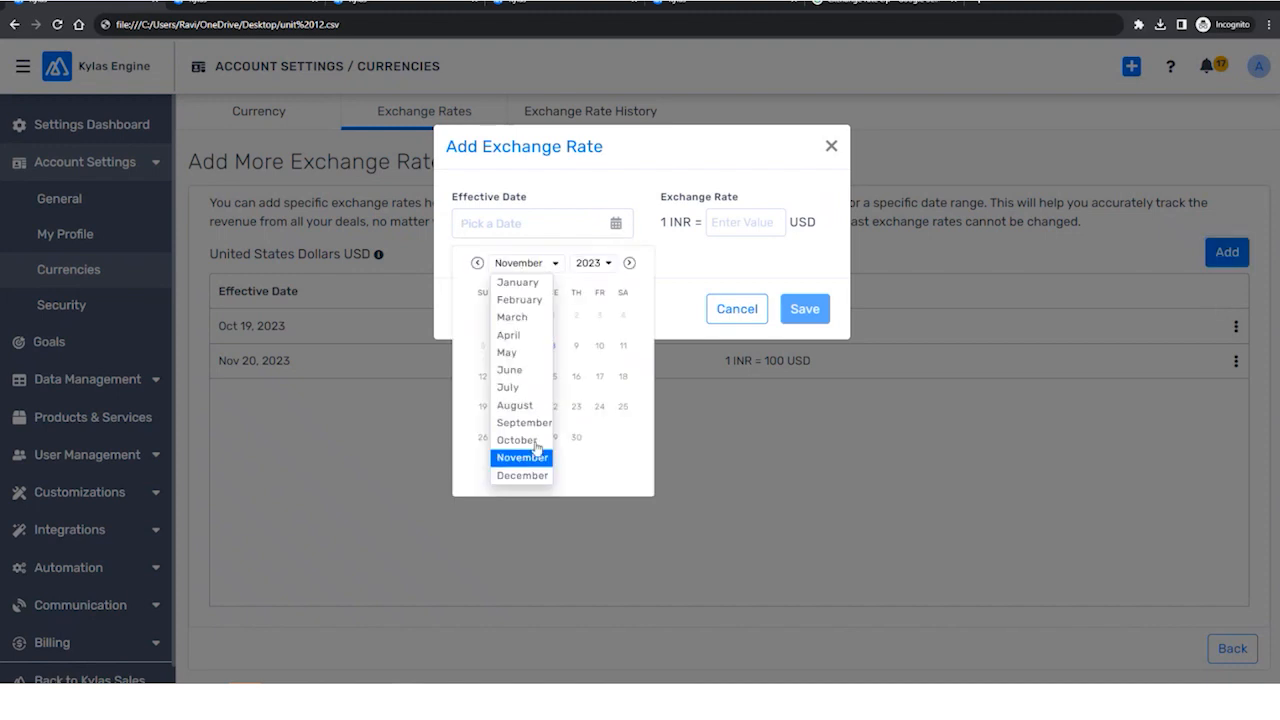
click(518, 476)
click(553, 345)
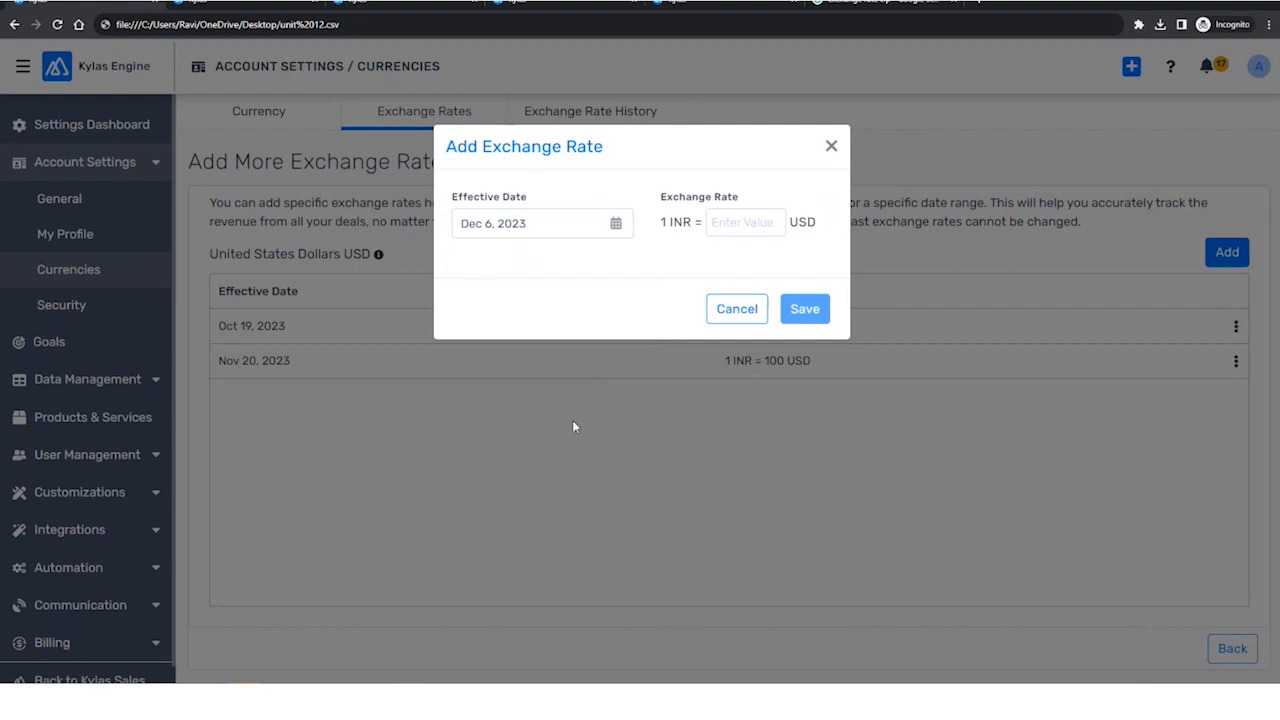
click(751, 222)
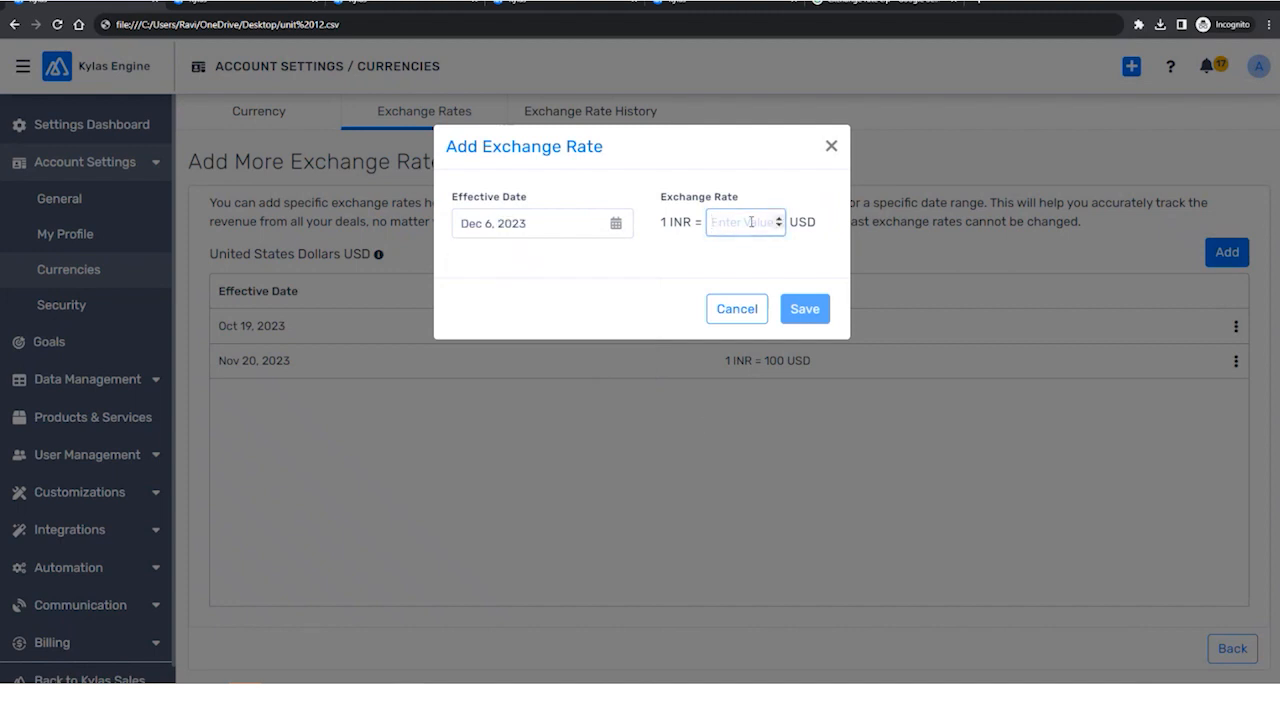
text(0.011)
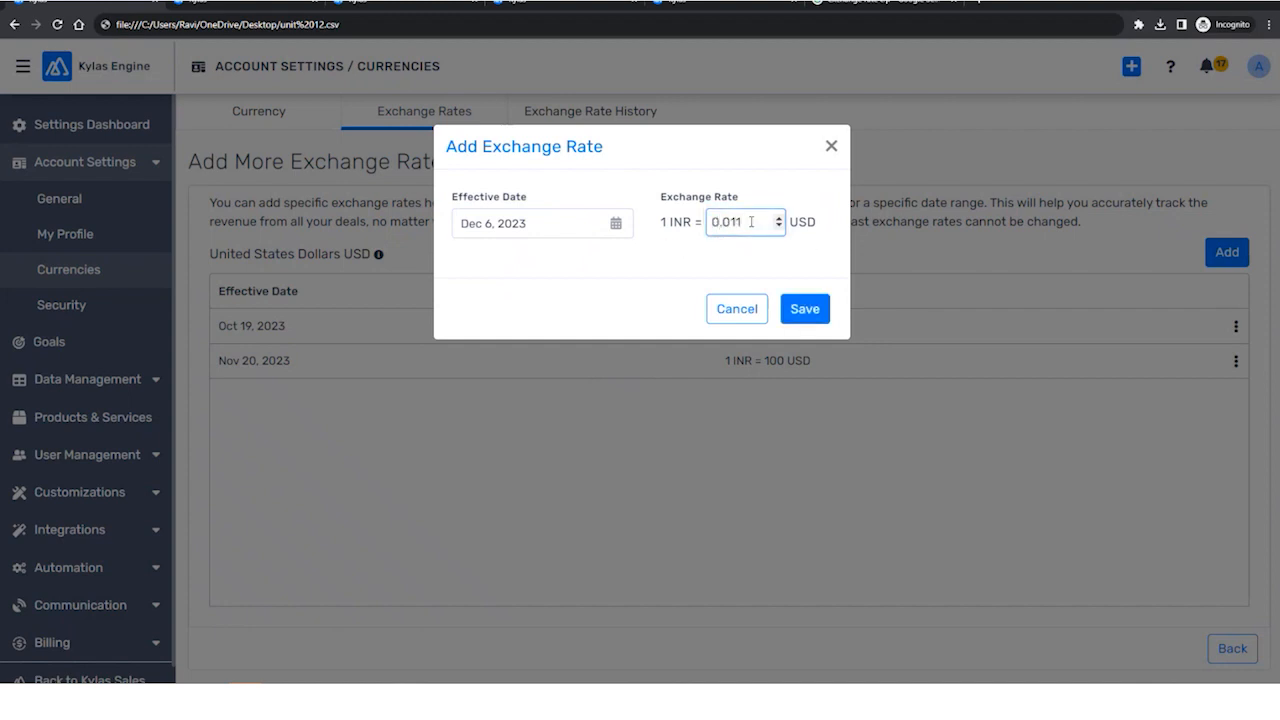
click(812, 316)
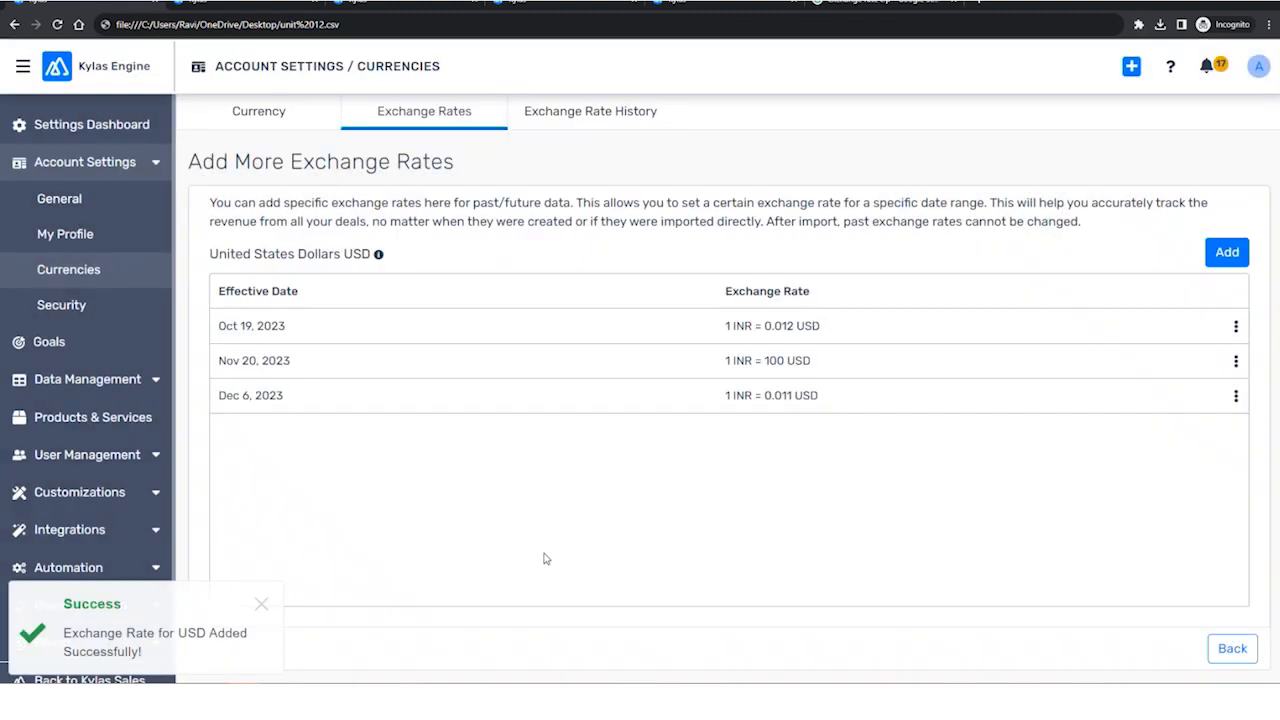
Compare the effective dates of the three United States Dollars entries with the rate that applies from each date.
drag(218, 326, 292, 336)
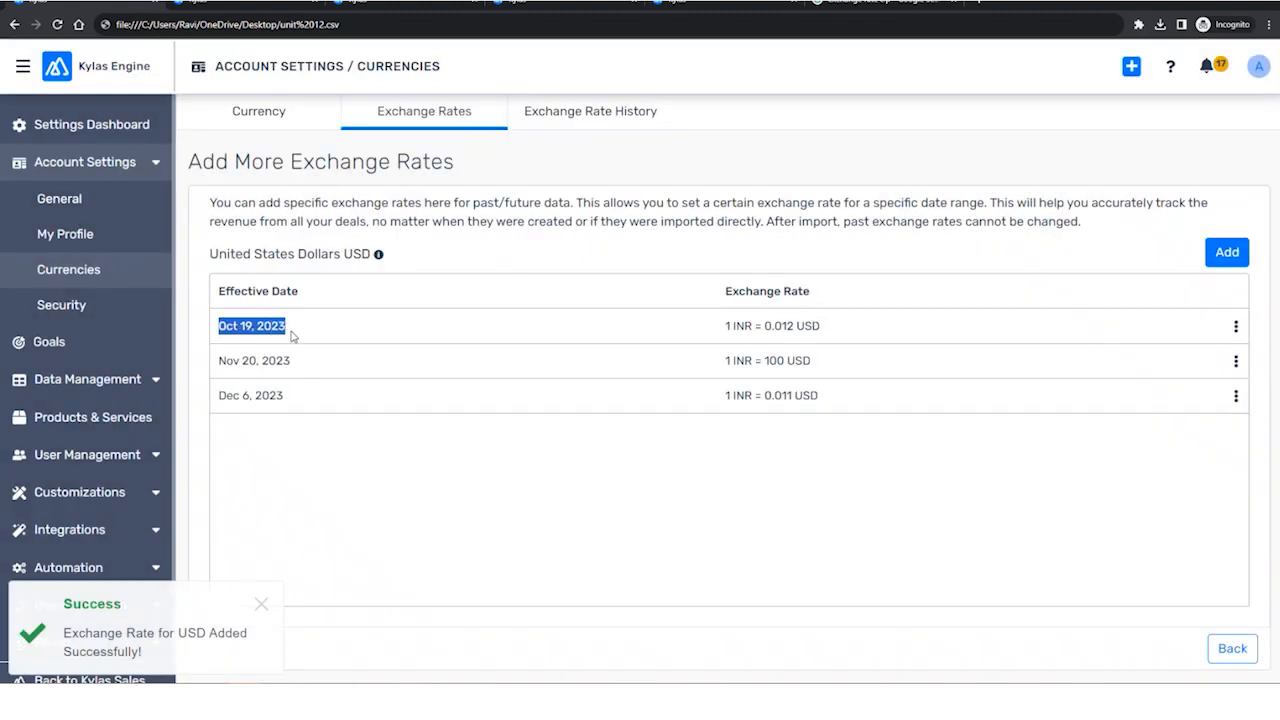
drag(218, 363, 310, 366)
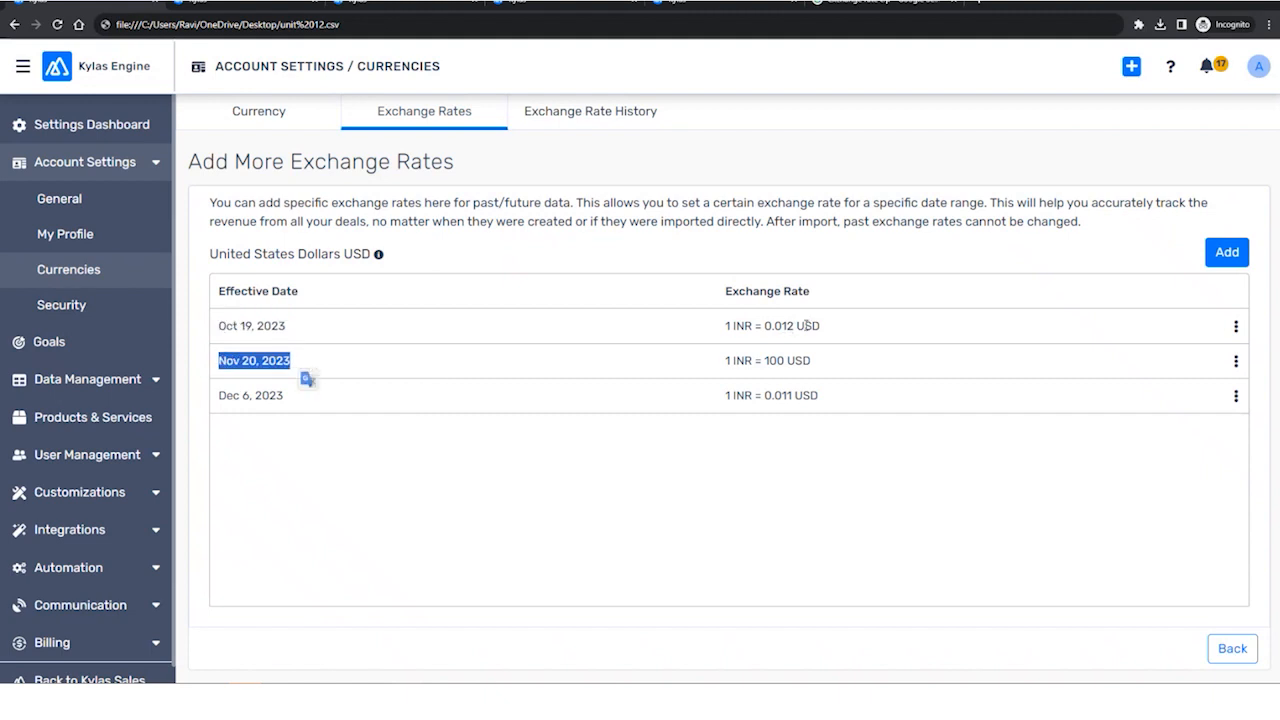
drag(226, 360, 287, 365)
drag(216, 396, 286, 398)
drag(711, 362, 842, 378)
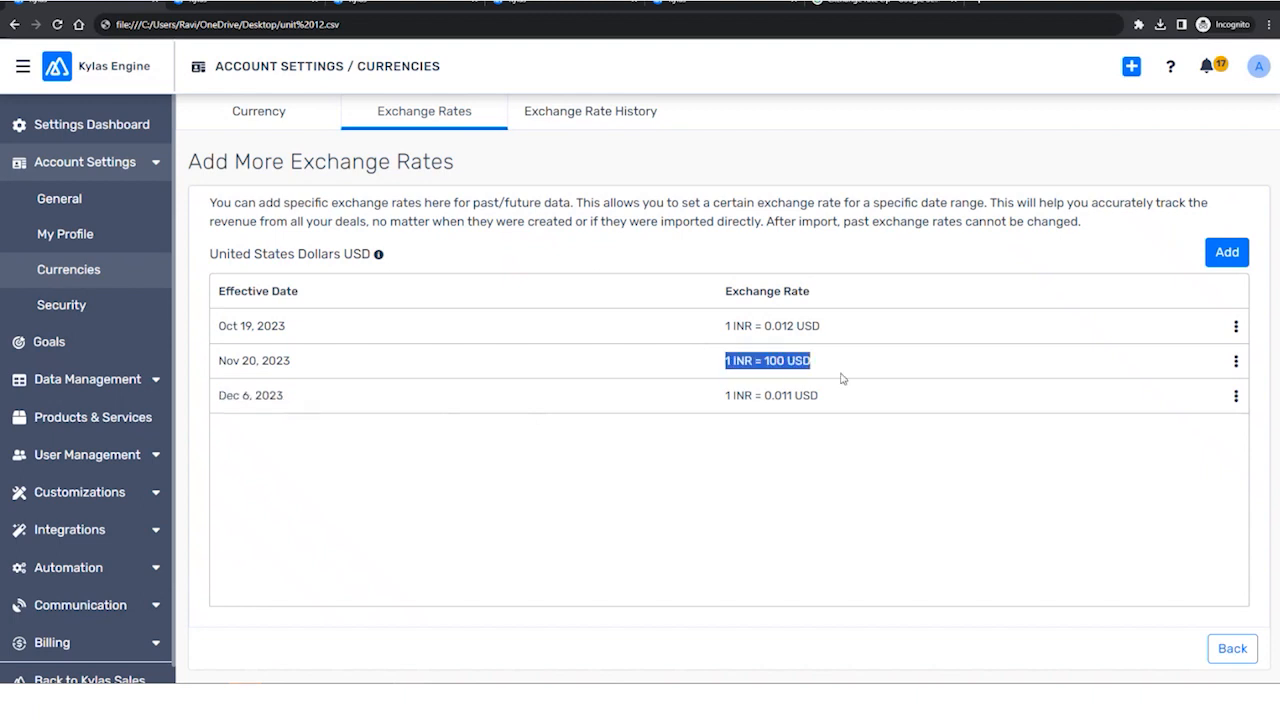
click(760, 360)
drag(760, 360, 811, 364)
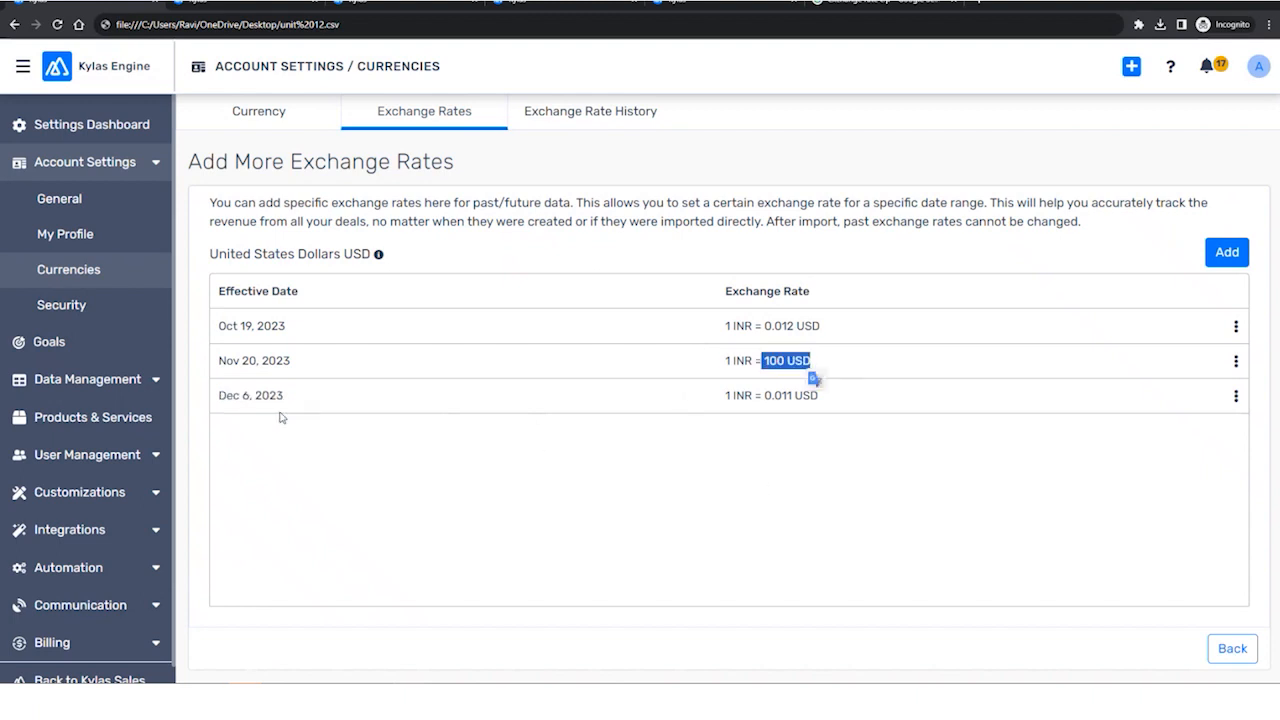
click(214, 363)
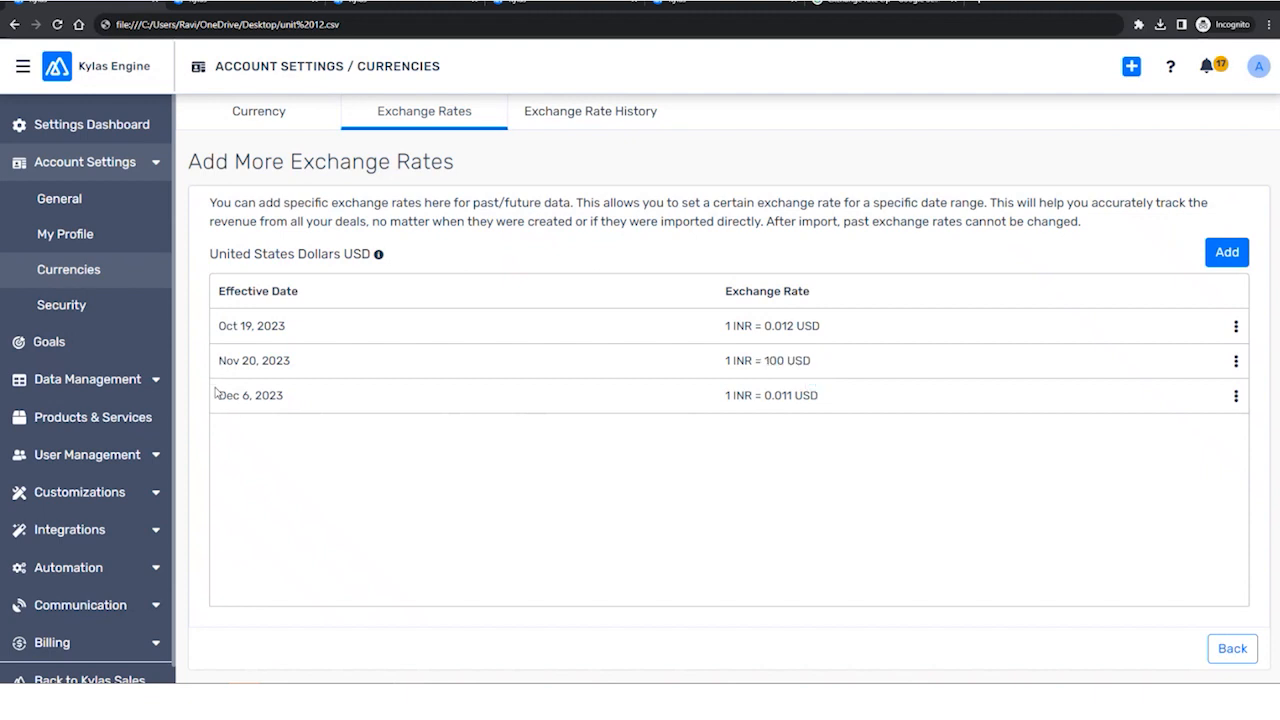
drag(216, 393, 308, 403)
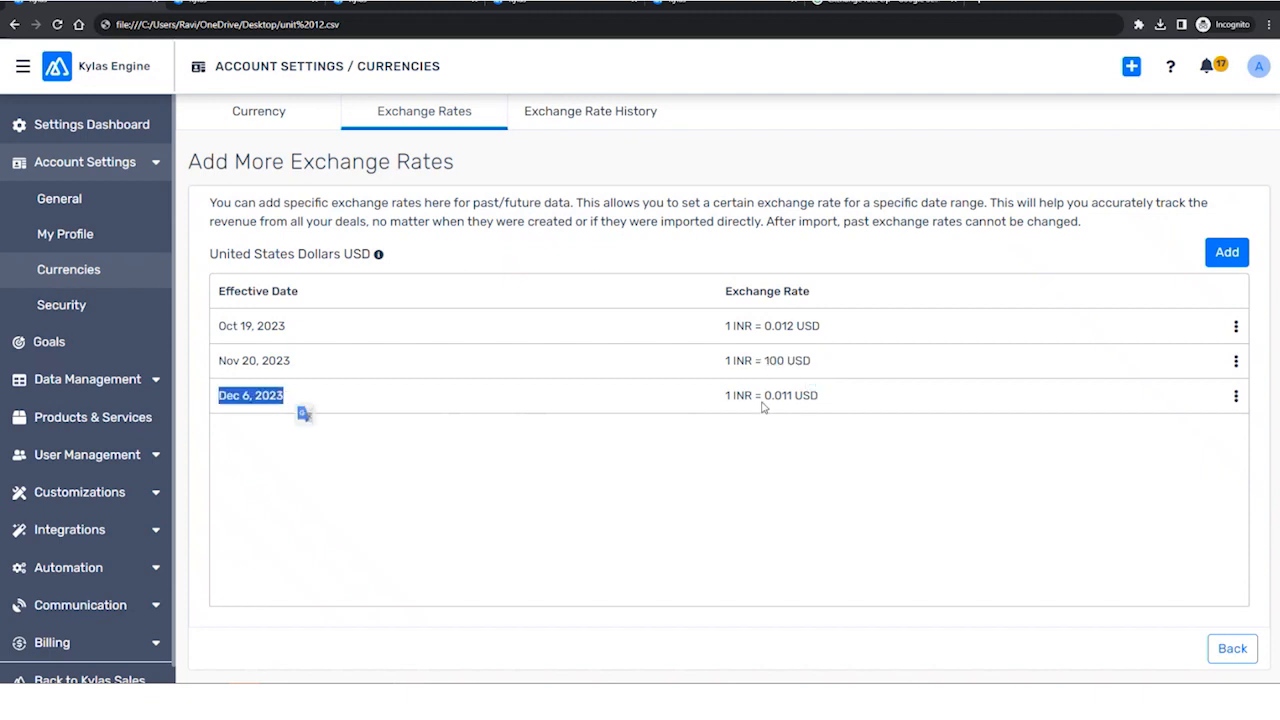
drag(723, 396, 838, 398)
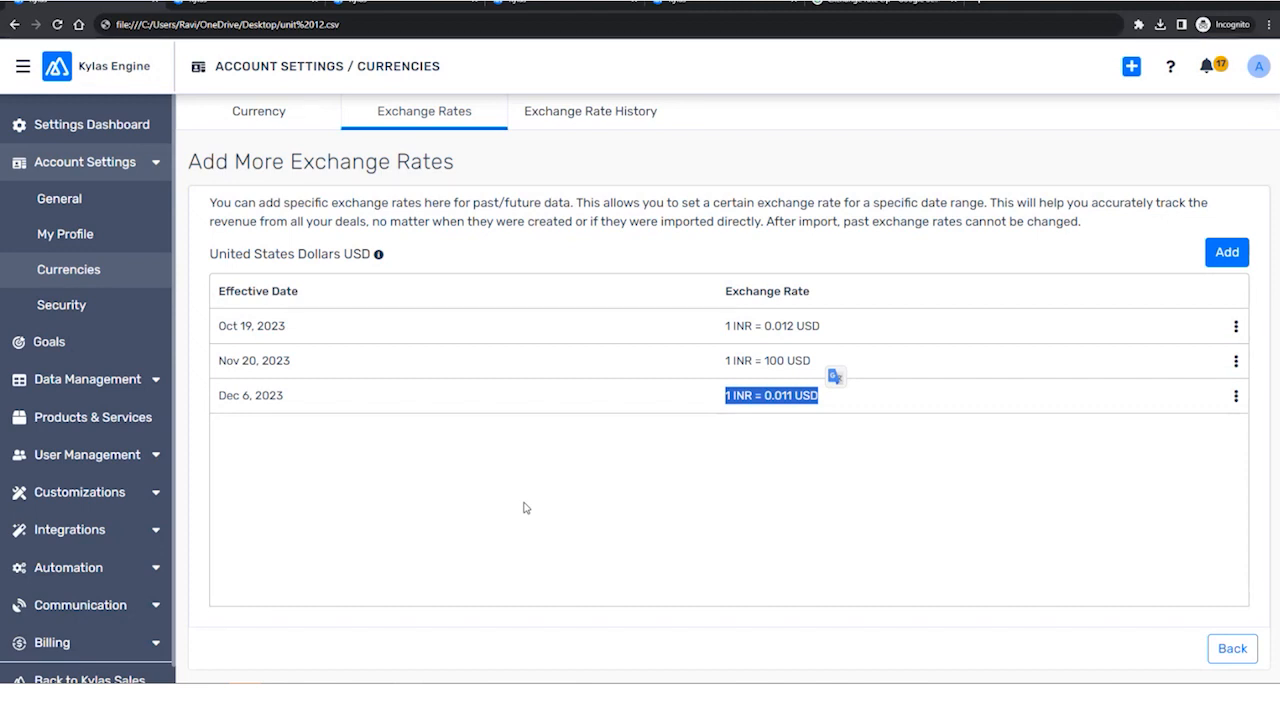
Check the Chilean Peso to Indian Rupee conversion in the Google results and return to the USD rates in Kylas.
click(883, 7)
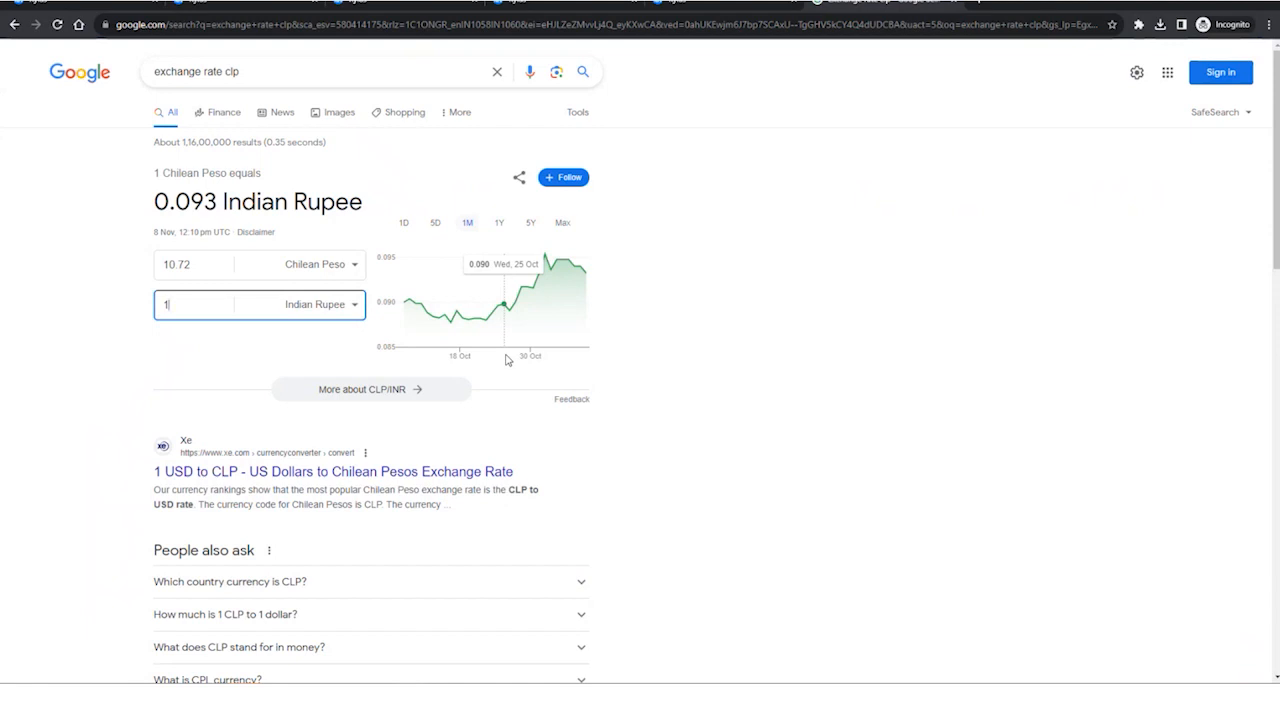
click(248, 10)
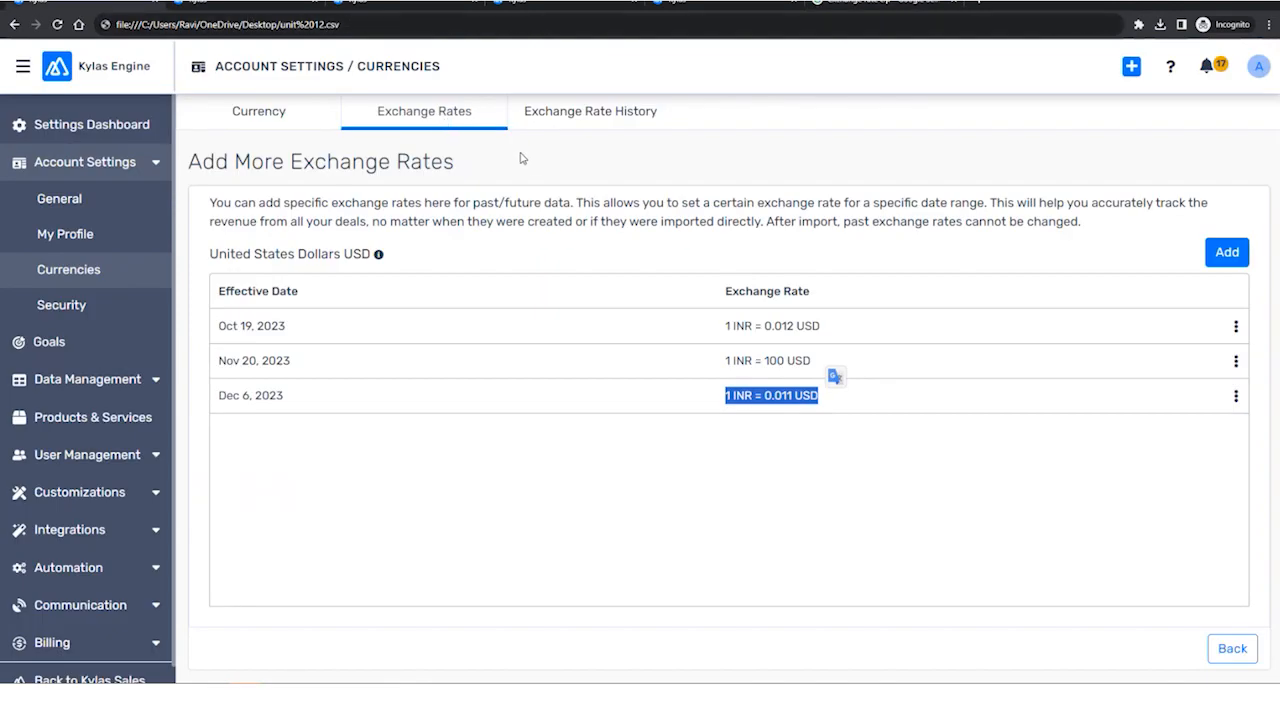
click(447, 515)
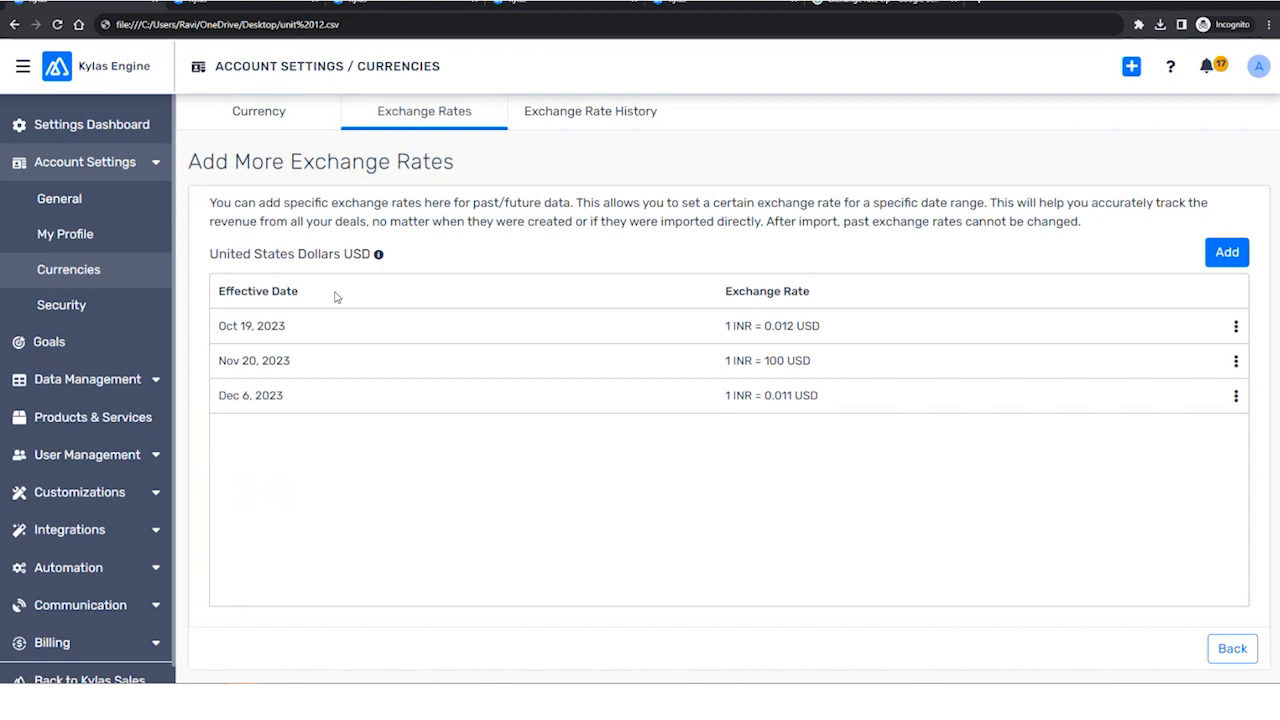
Go back from the United States Dollars rates to the exchange rates list and check the United Kingdom Pounds rate.
drag(371, 254, 314, 254)
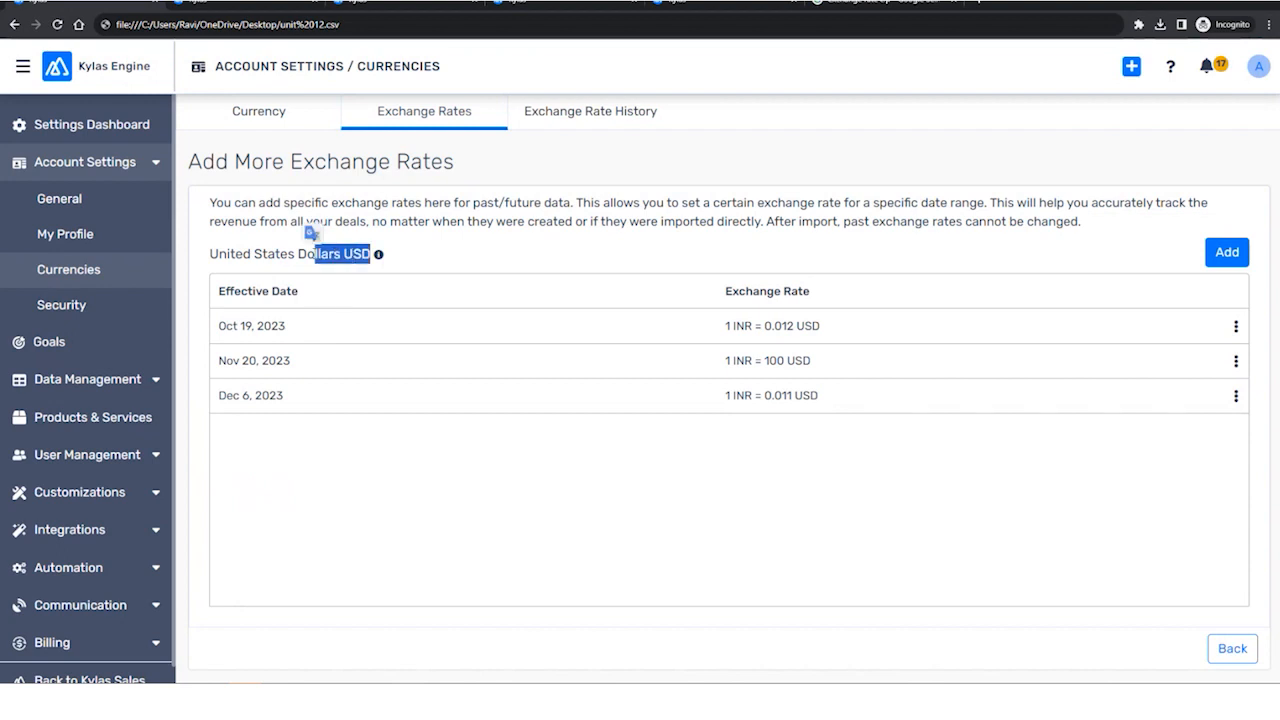
click(1232, 648)
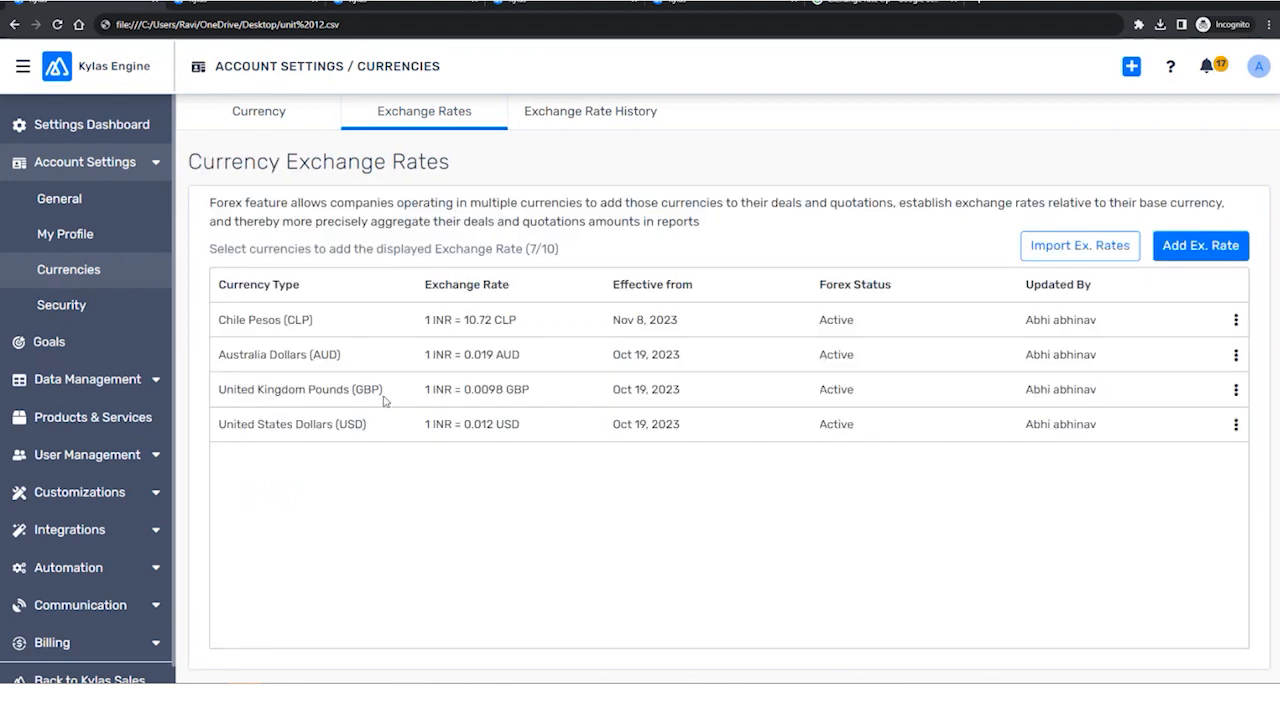
drag(428, 395, 574, 400)
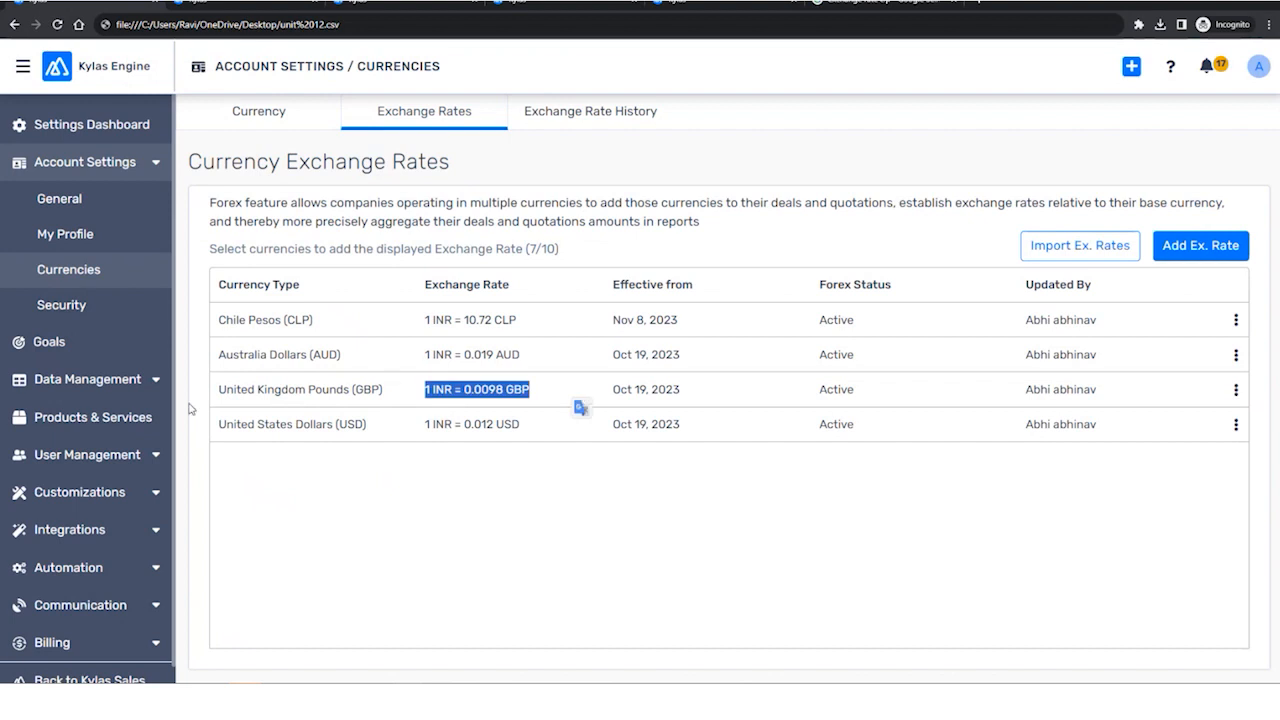
Check the Australia Dollars and Chile Pesos entries in the exchange rates list.
drag(215, 354, 403, 356)
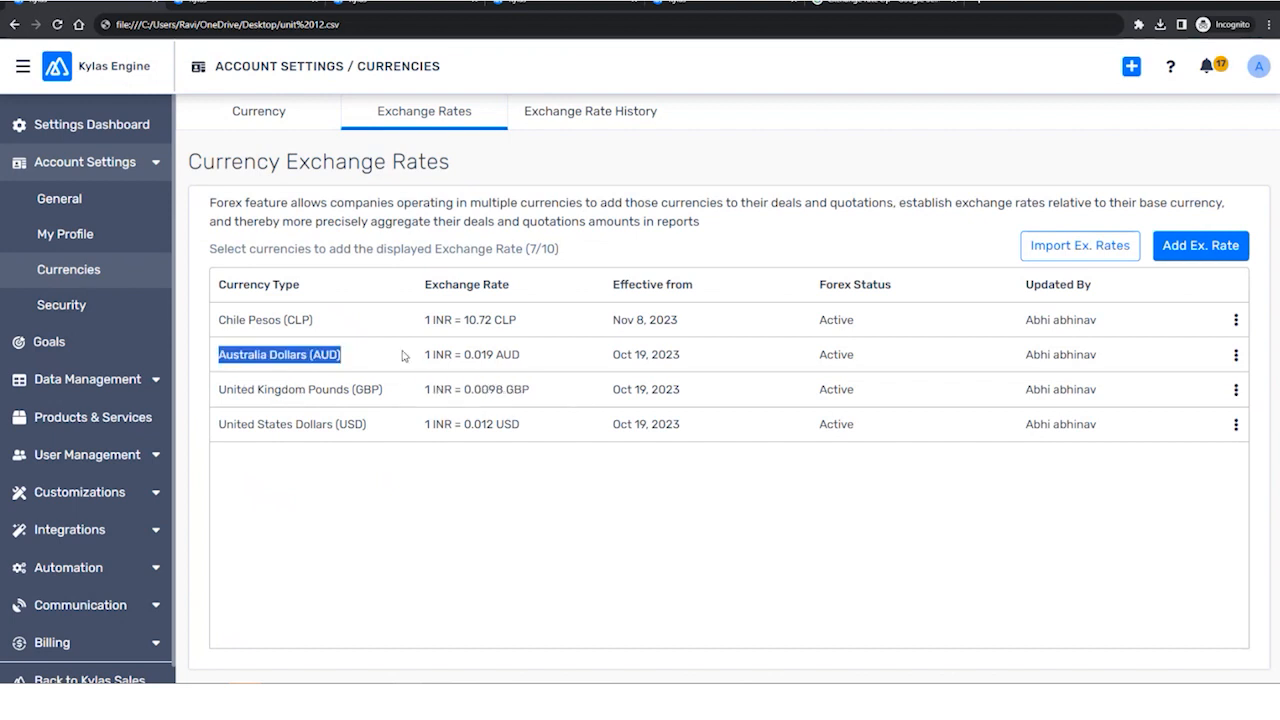
drag(213, 322, 341, 348)
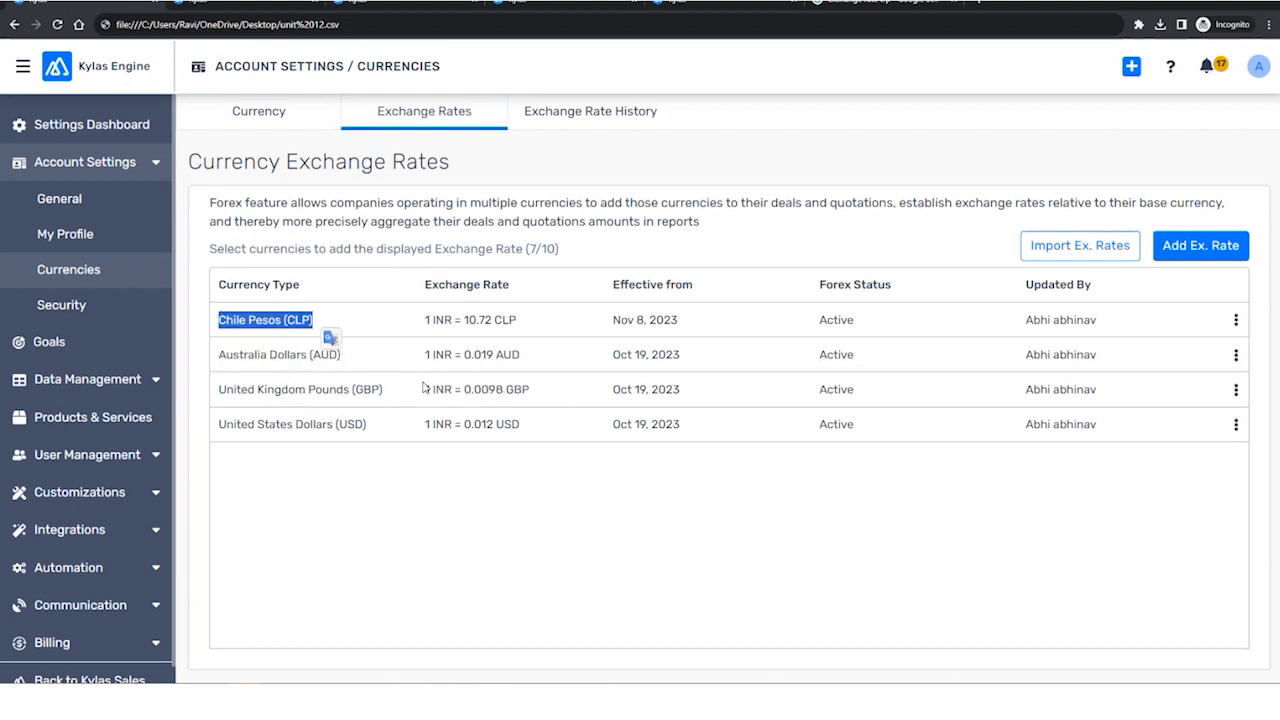
click(497, 507)
Examine both pages of the exchange rate history, noting the newest entry's updater, currency, rate and effective date.
click(587, 118)
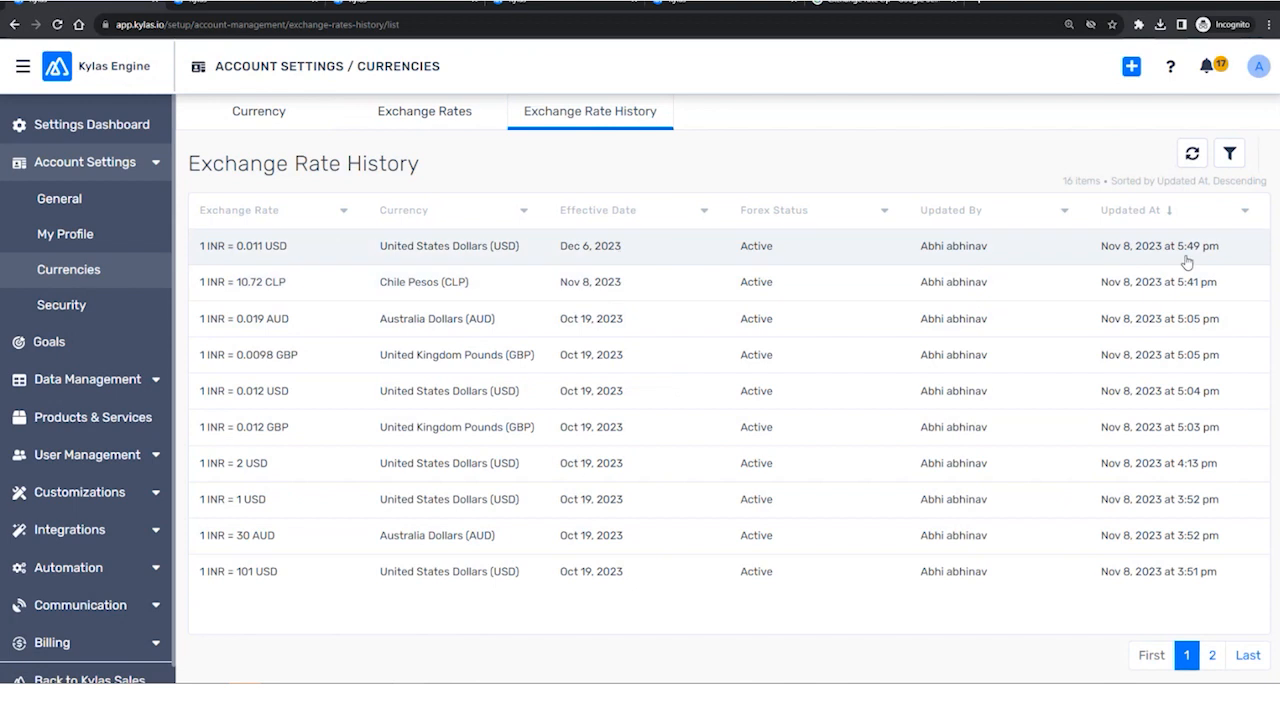
drag(990, 259, 916, 264)
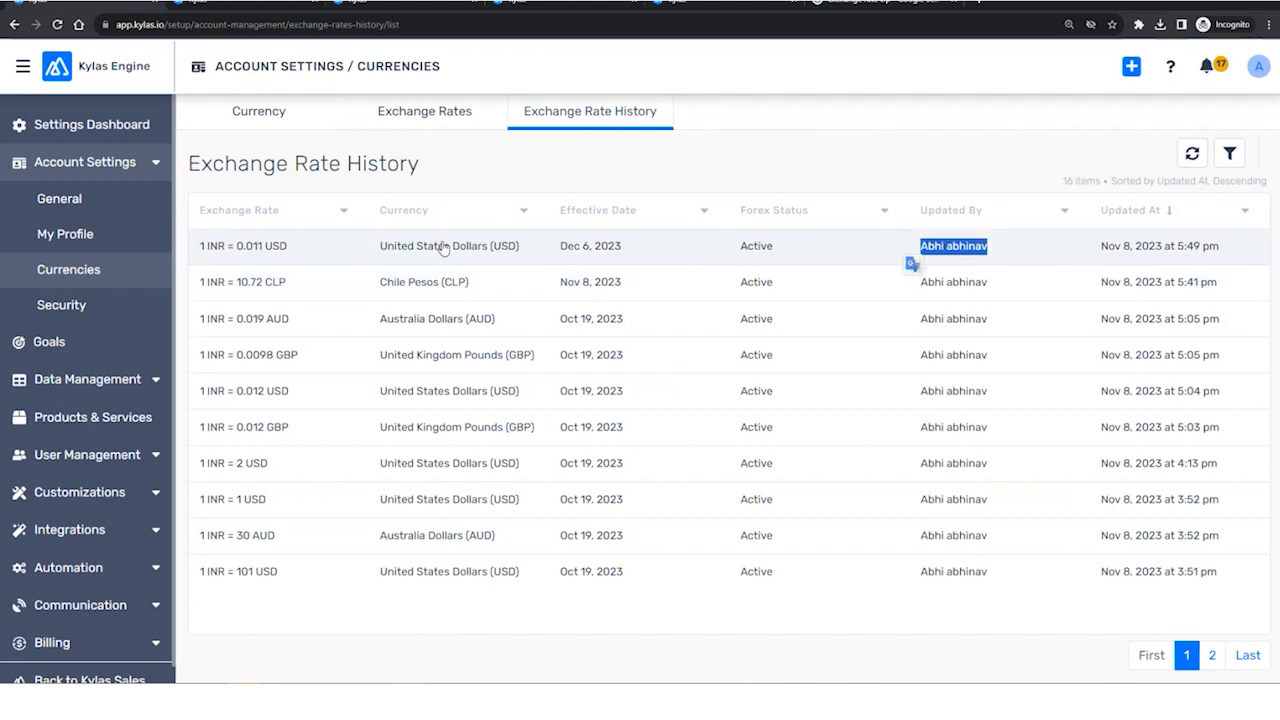
drag(377, 250, 520, 250)
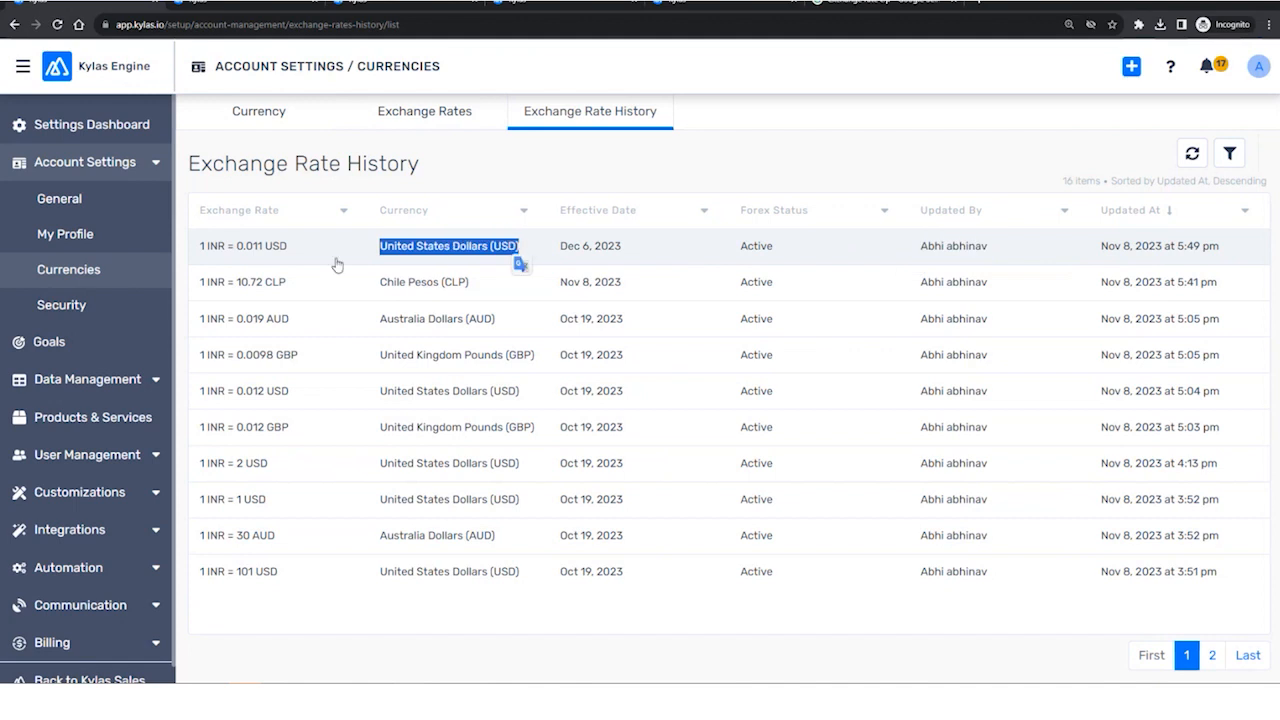
drag(198, 252, 288, 252)
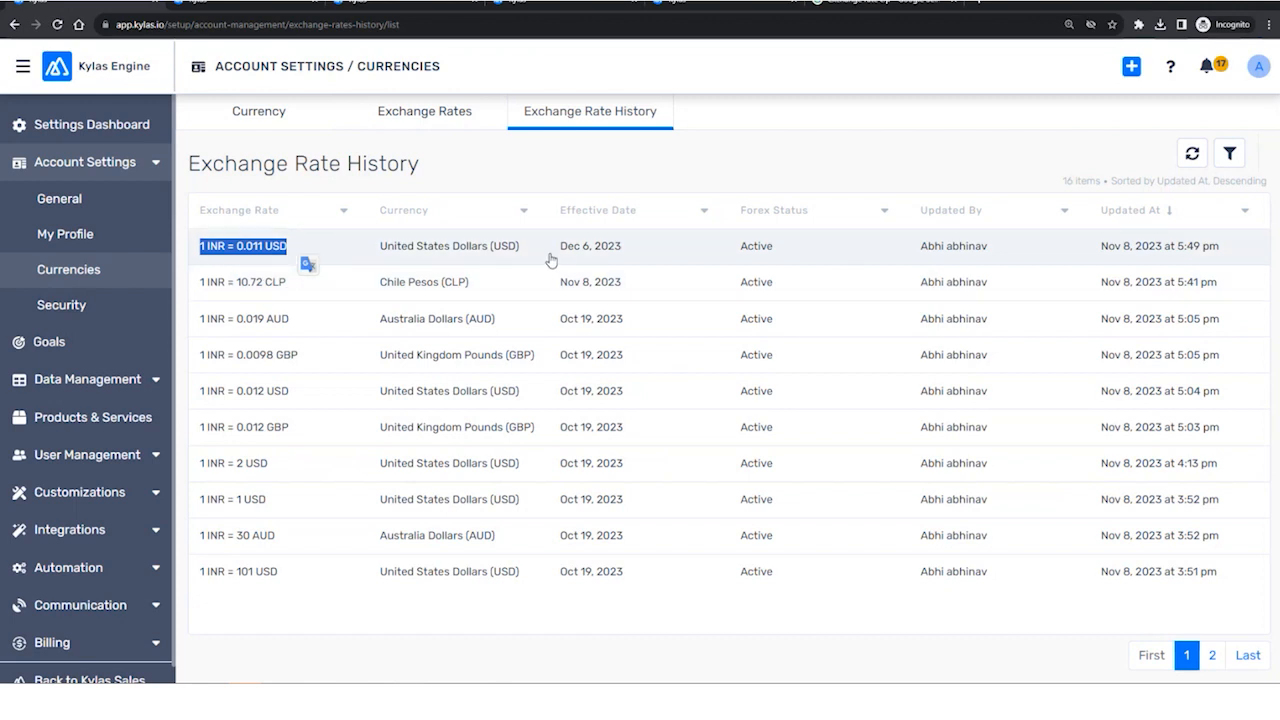
drag(558, 246, 622, 248)
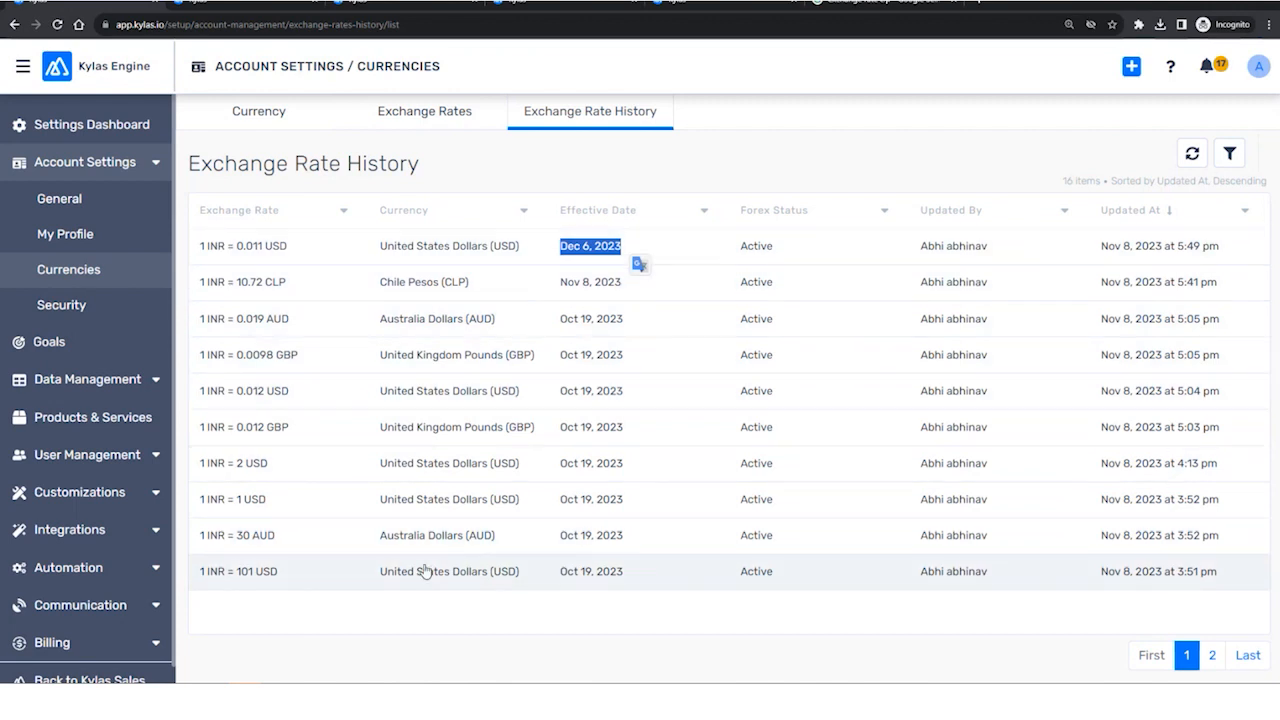
click(1211, 655)
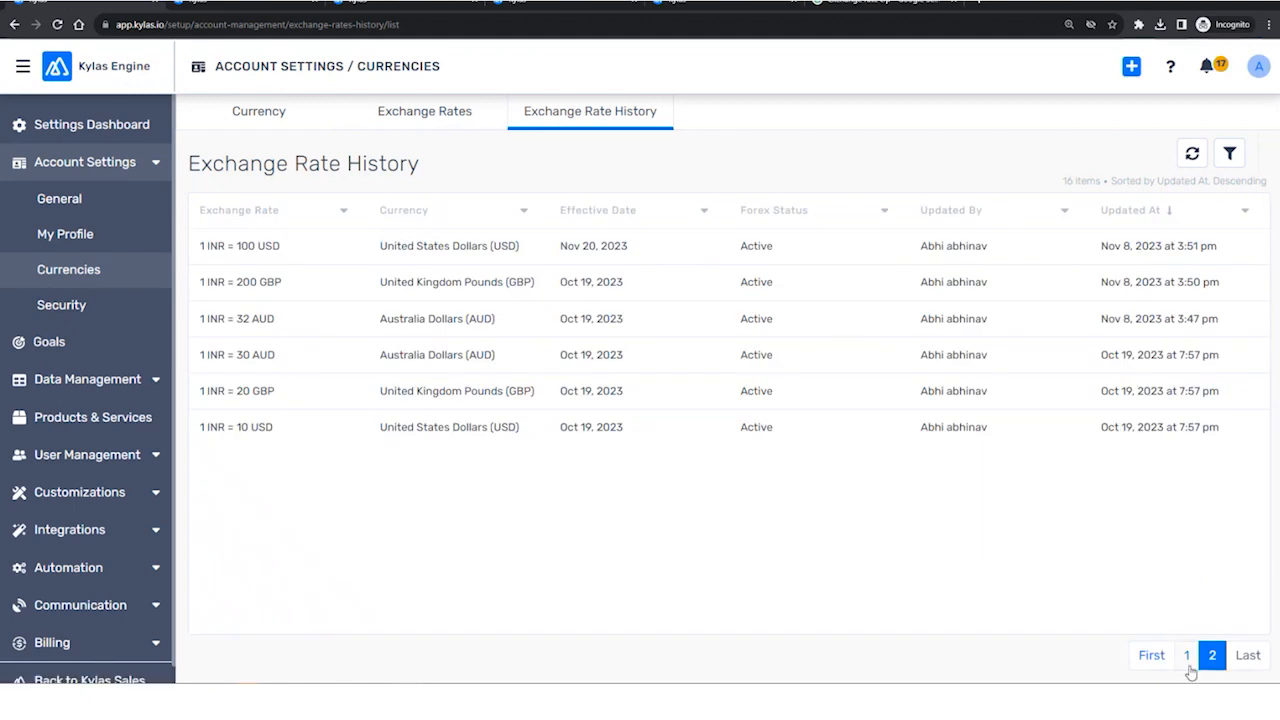
click(1187, 658)
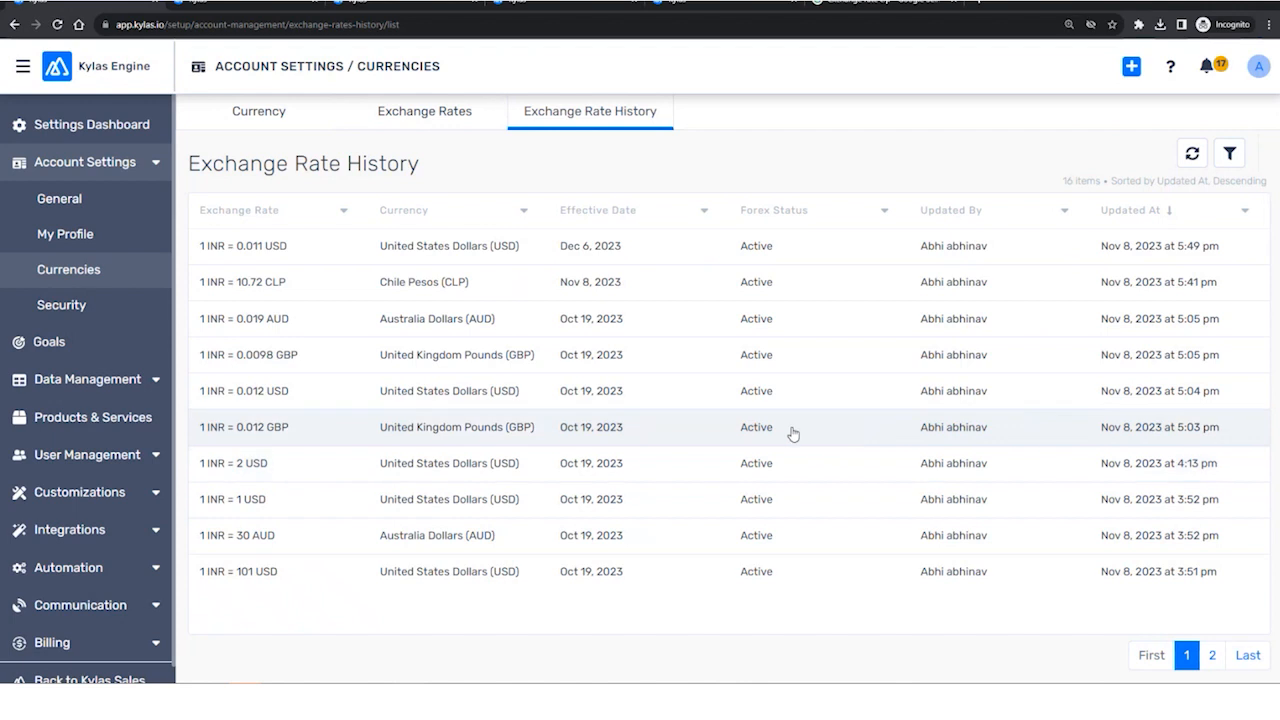
Compare the current United Kingdom Pounds rate in the exchange rates list with the exchange rate history.
click(465, 115)
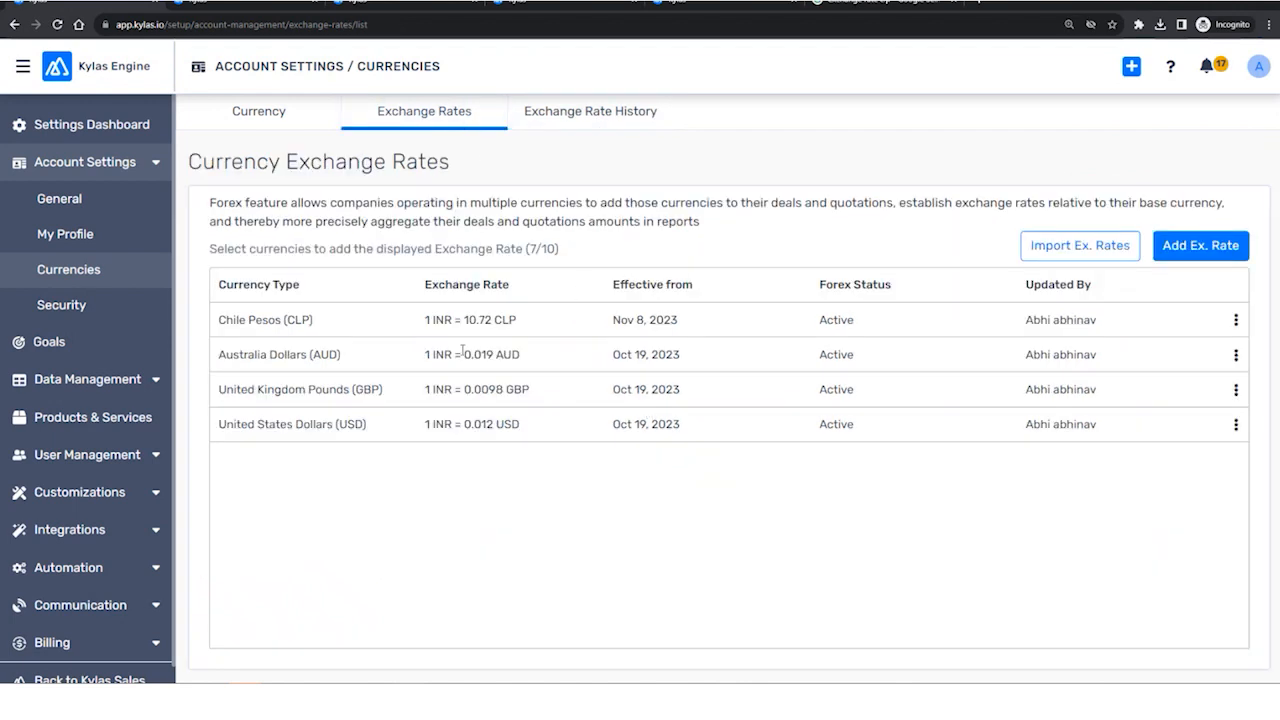
drag(542, 396, 425, 390)
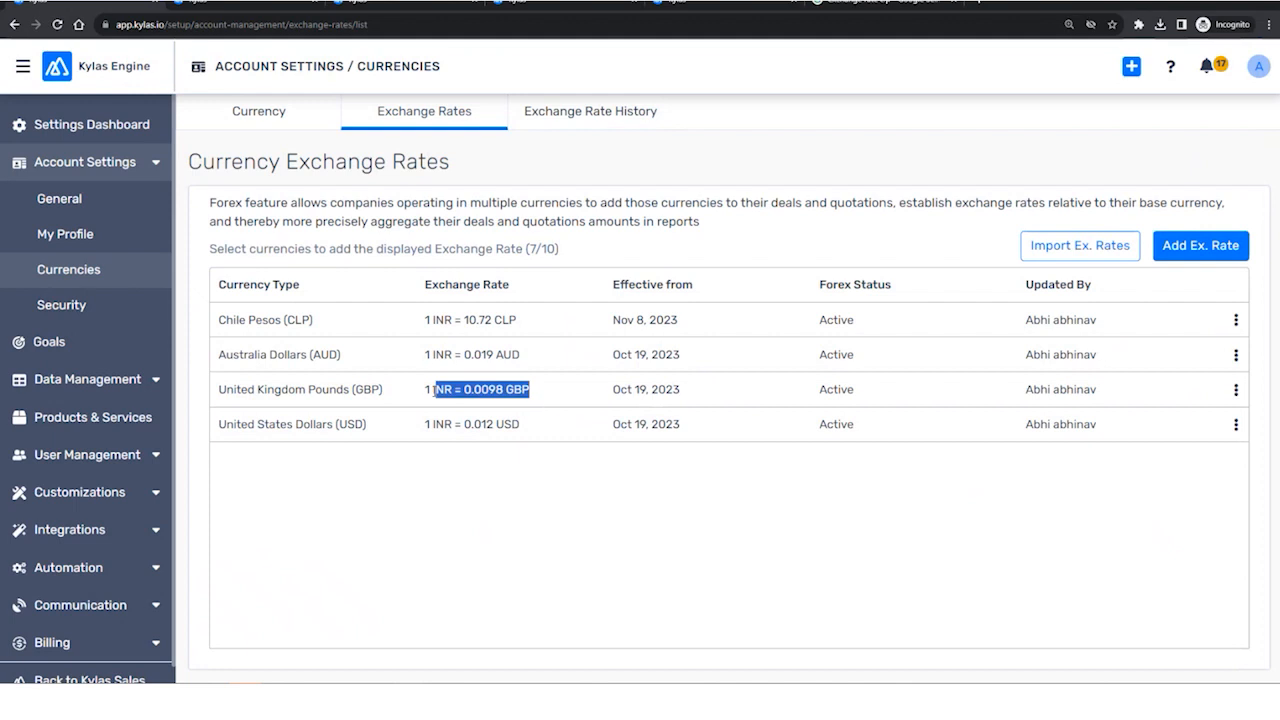
click(516, 468)
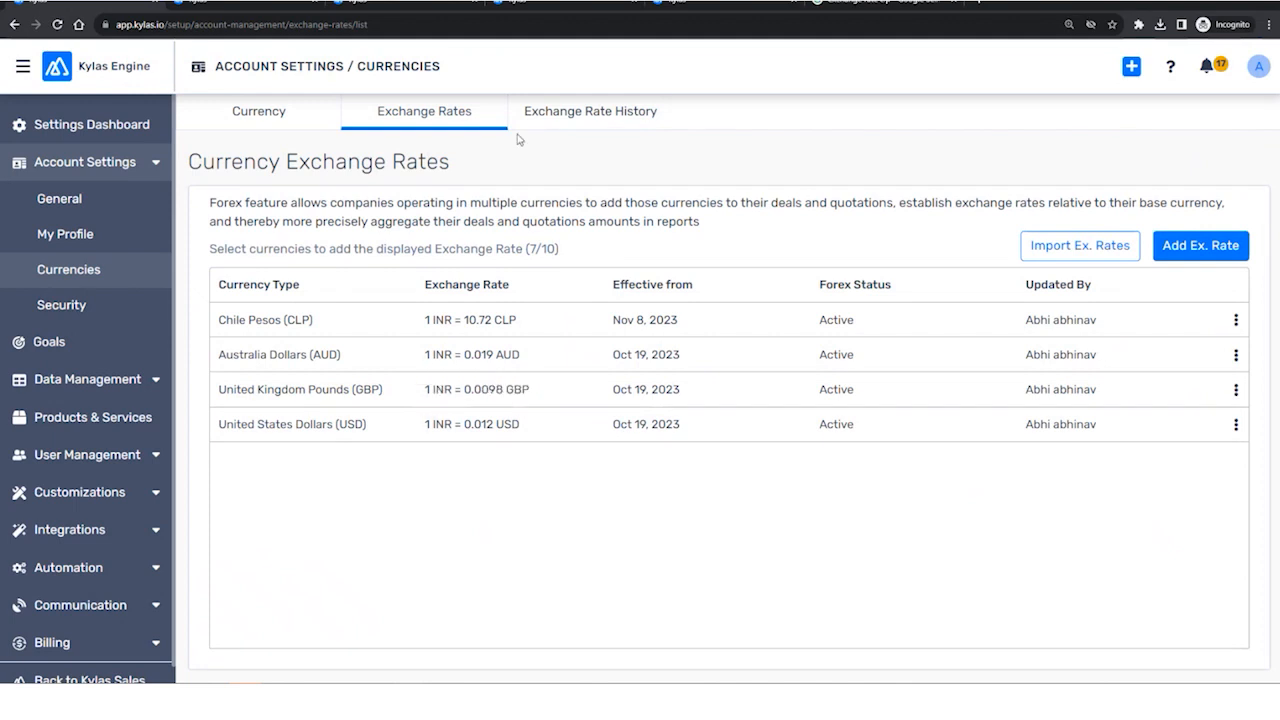
click(543, 117)
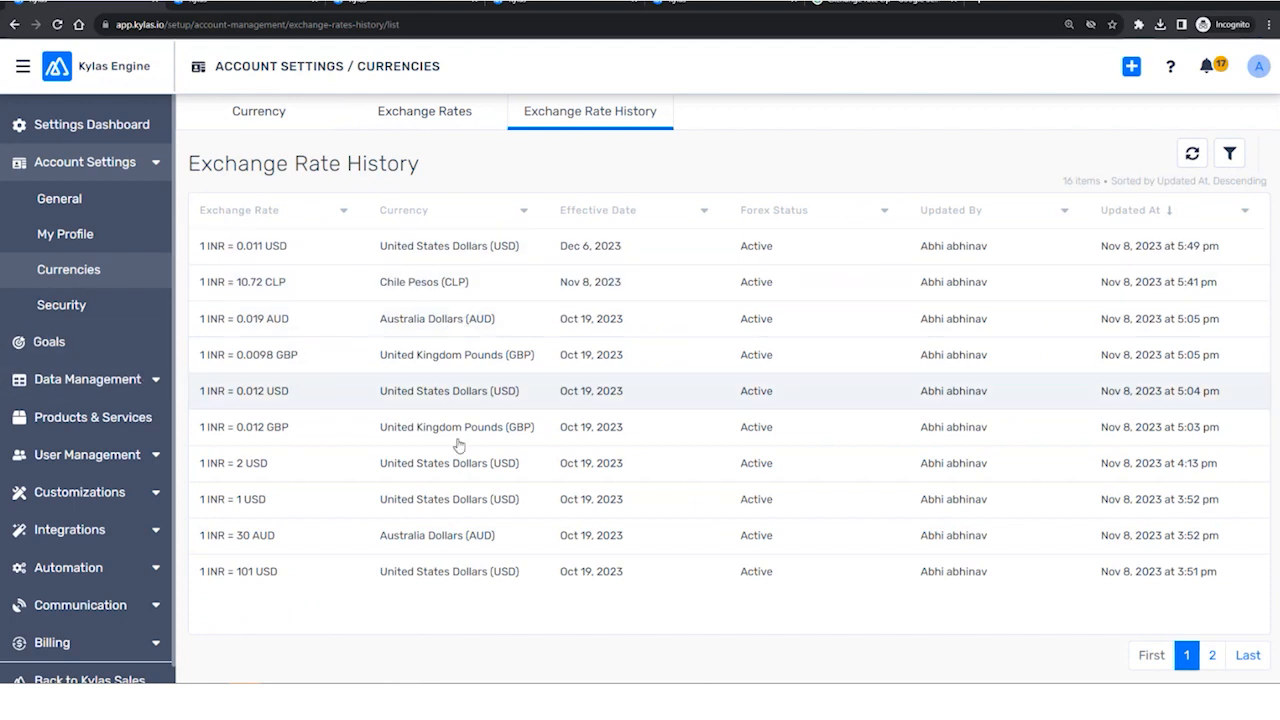
click(446, 113)
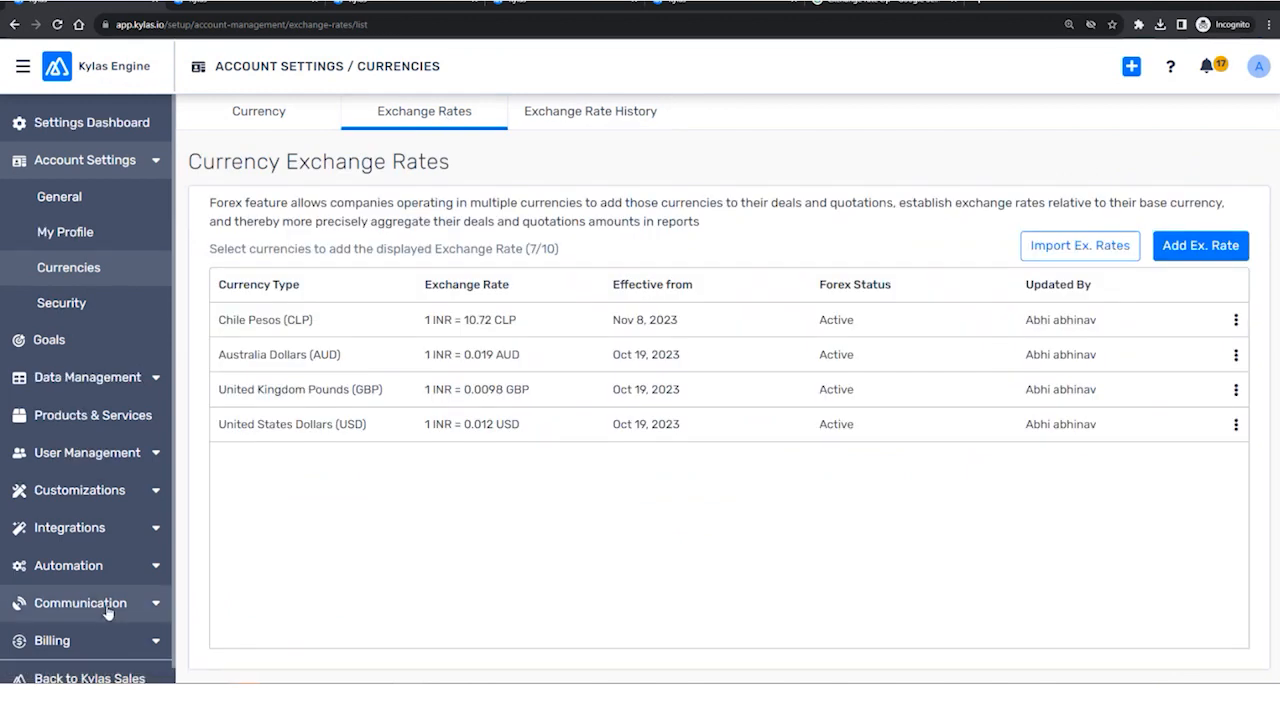
Leave the account settings for Kylas Sales and show all deals in List view.
scroll(95, 660, down, 1)
click(95, 666)
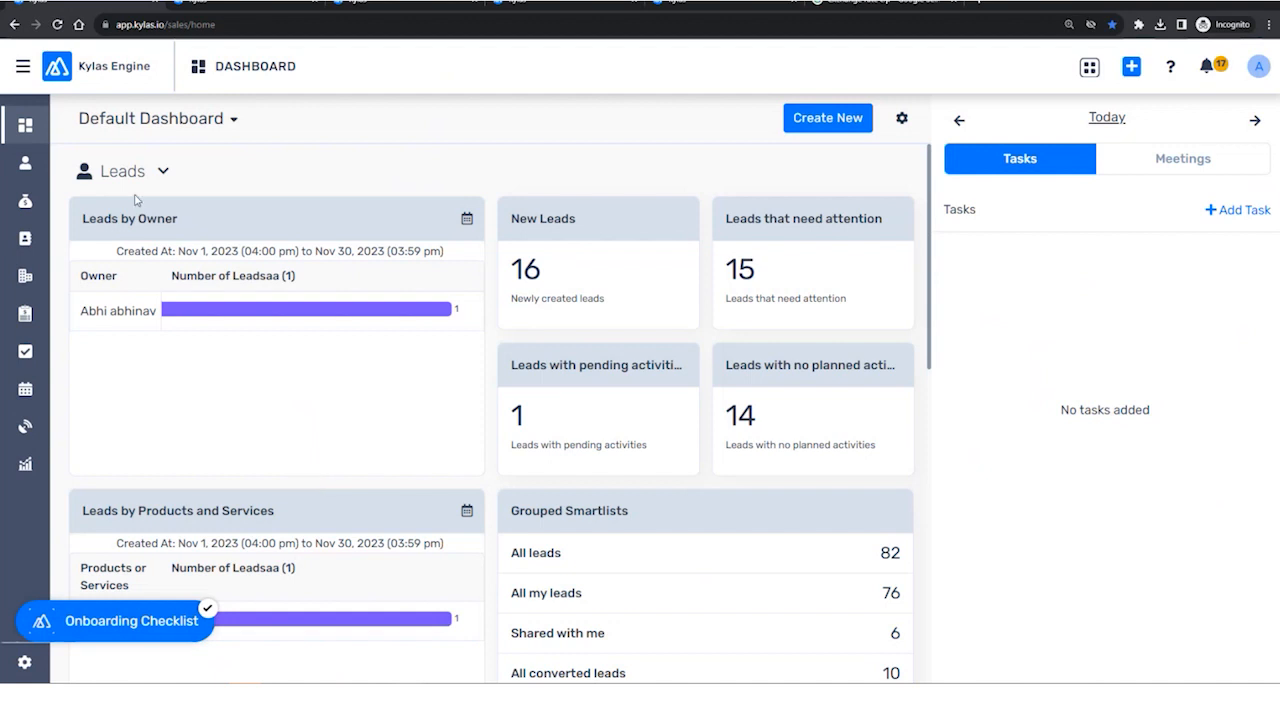
click(25, 200)
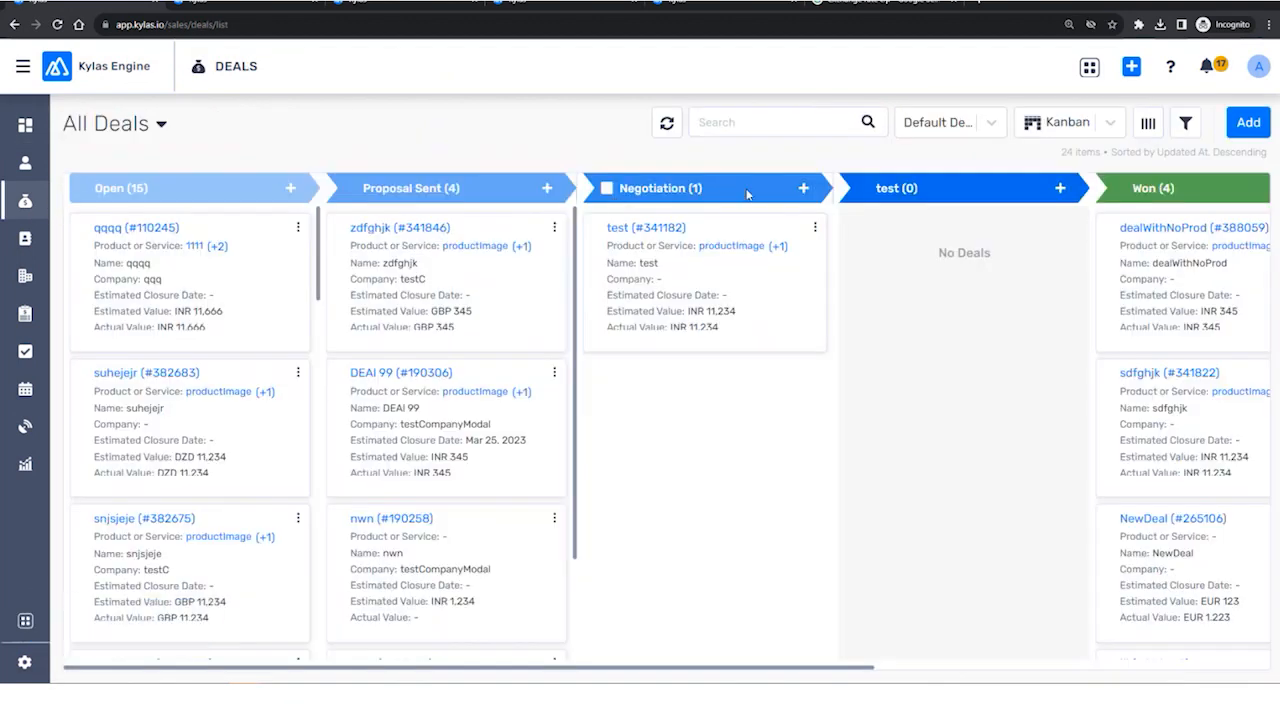
click(1065, 131)
click(1069, 170)
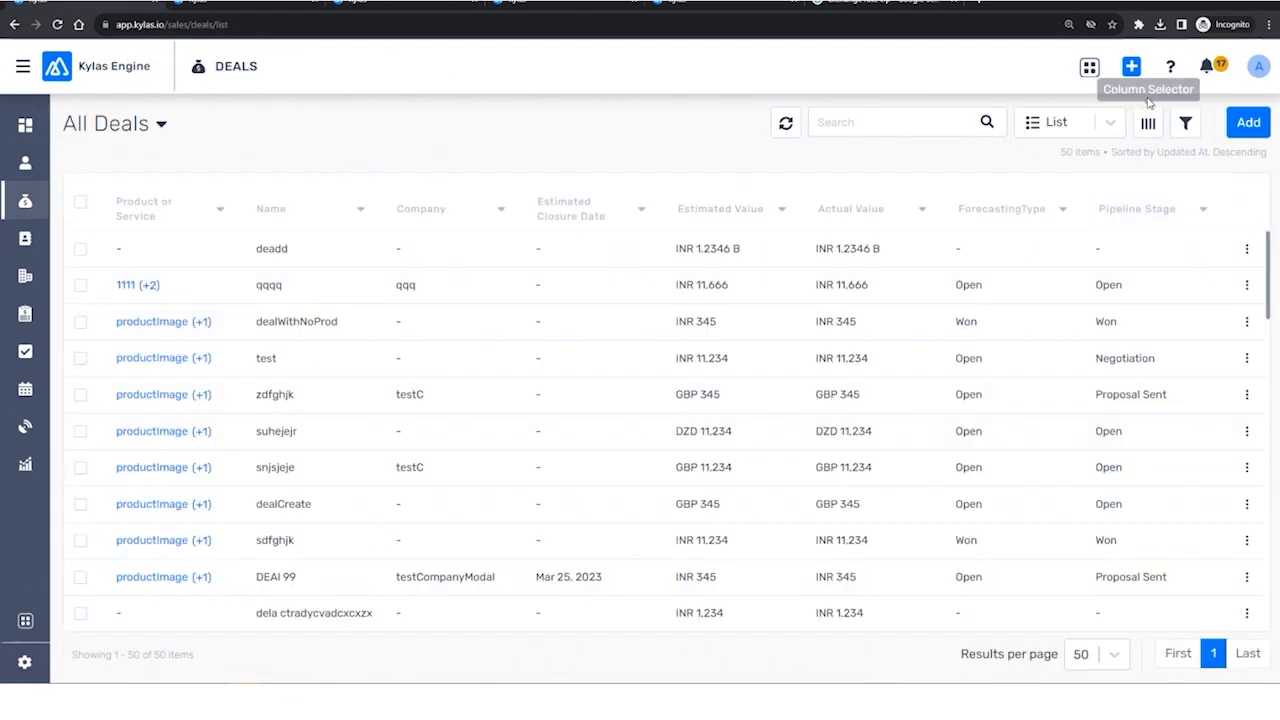
Start a new deal named "International deal" with an estimated closure date of Nov 8, 2023.
click(1131, 66)
click(1066, 176)
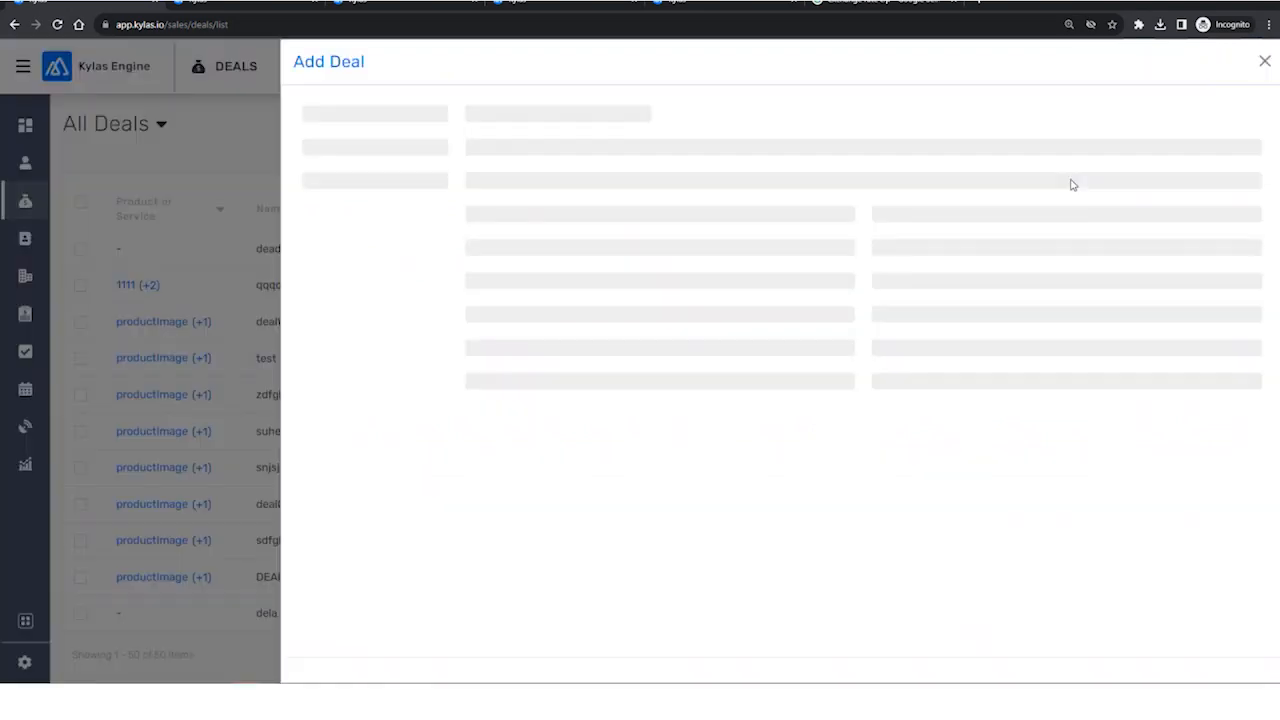
click(652, 164)
text(Interna)
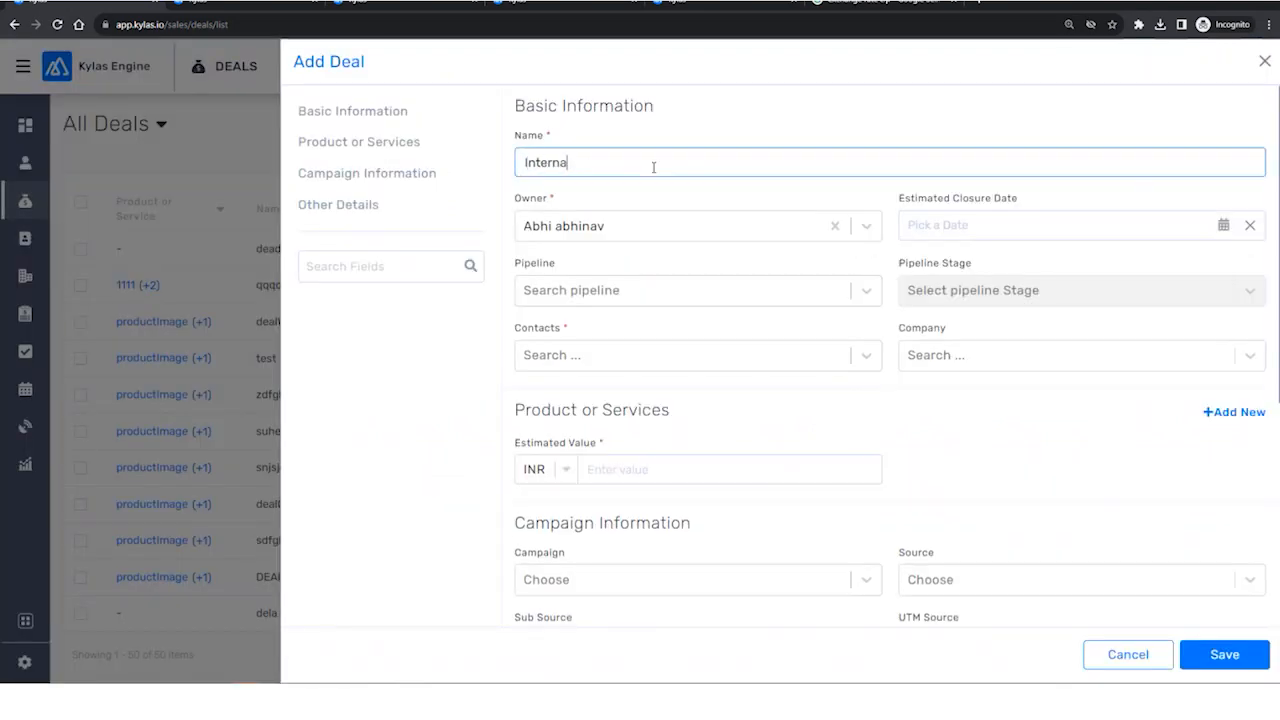
text(tional deal)
click(1223, 225)
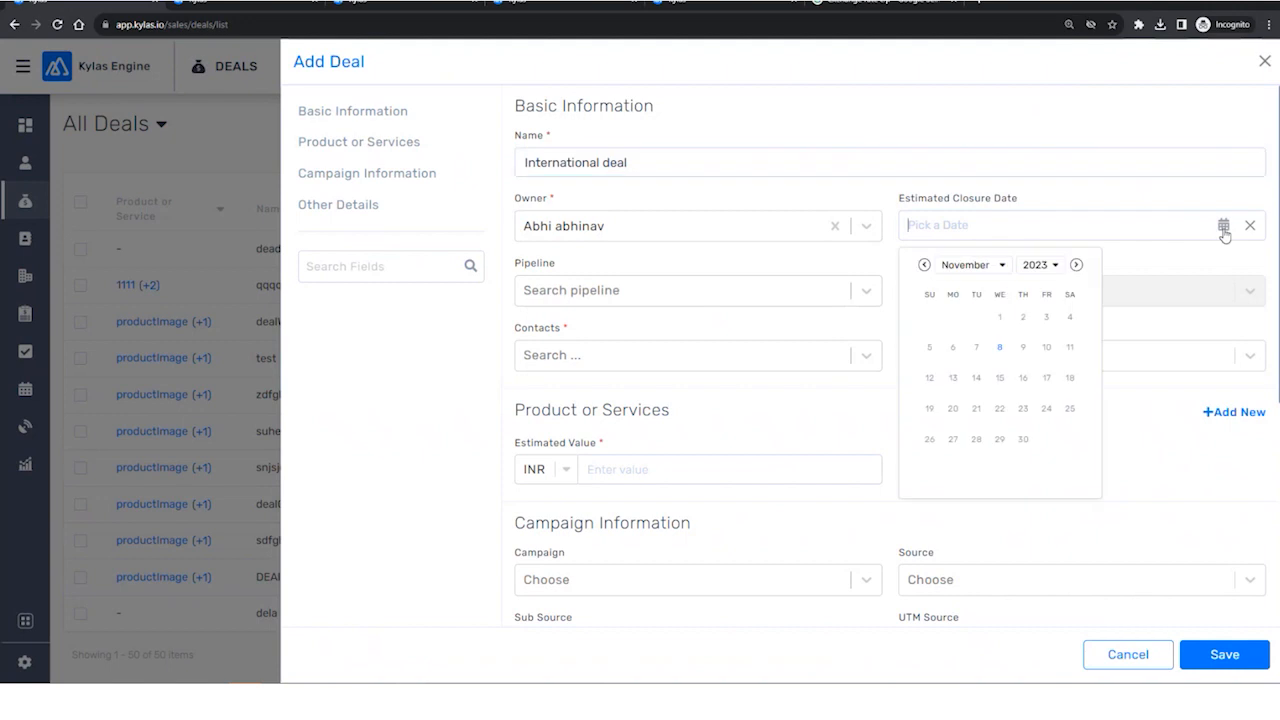
click(1008, 345)
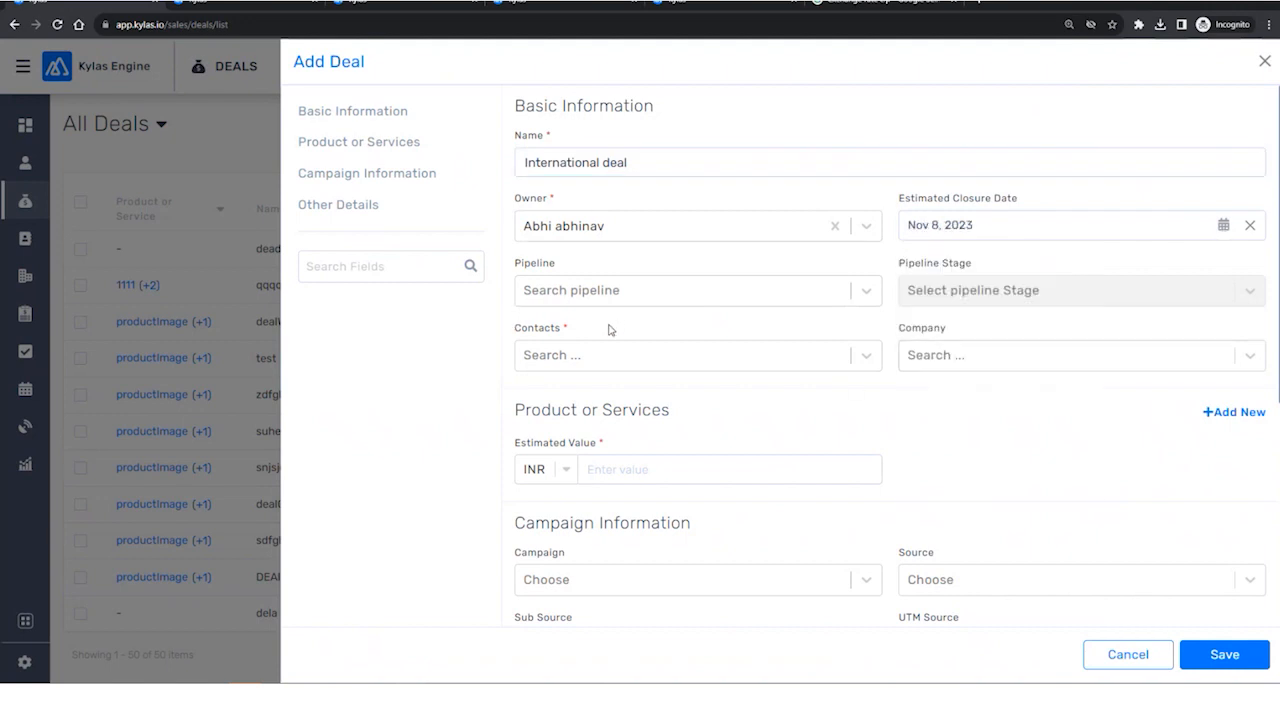
Assign the new deal to the Default Deal Pipeline and pick an existing contact for it.
click(685, 293)
key(Return)
click(729, 350)
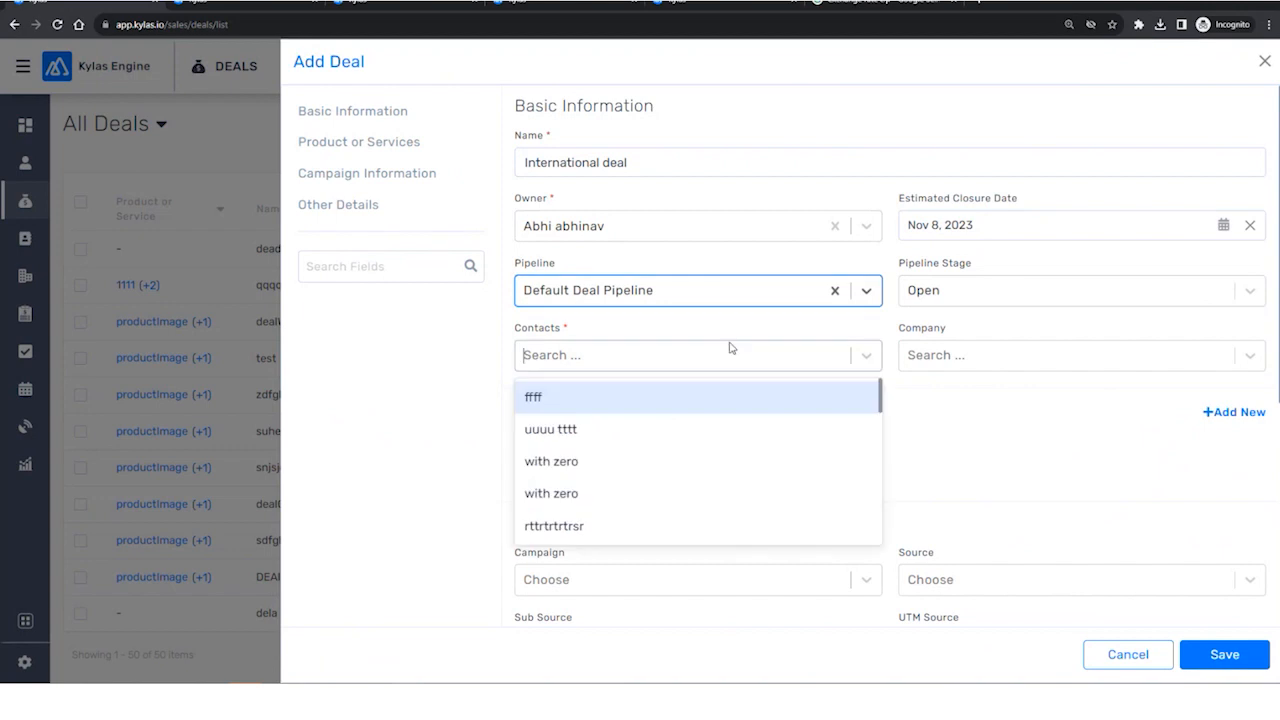
scroll(603, 486, down, 5)
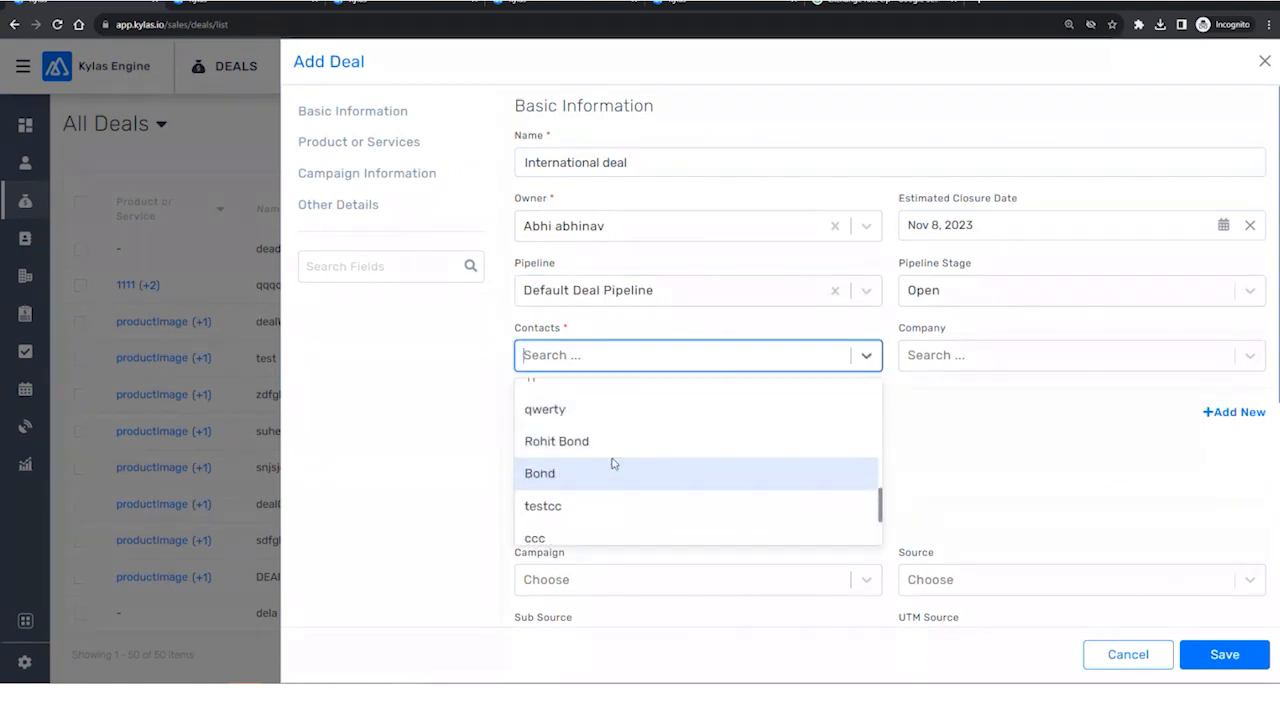
click(613, 462)
Set the new deal's company to testCompanyModal.
click(983, 360)
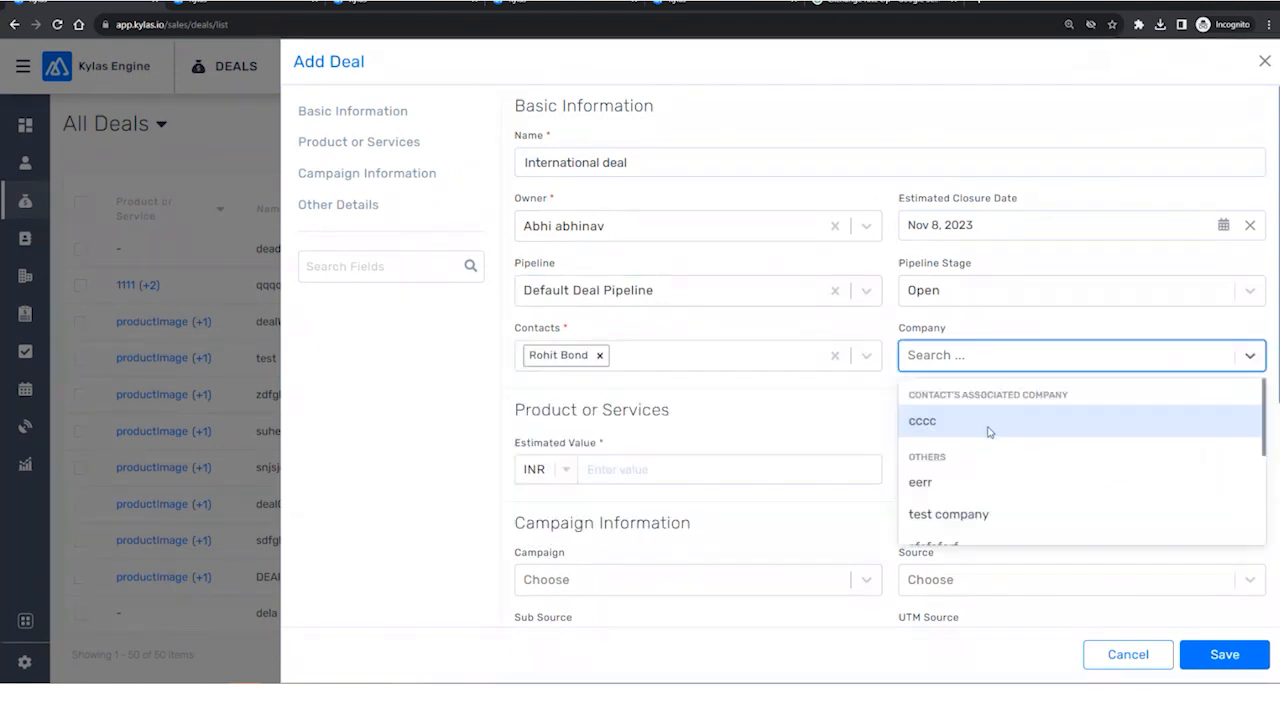
scroll(975, 480, down, 1)
scroll(1000, 460, down, 2)
scroll(966, 469, up, 1)
click(966, 488)
Set the deal's estimated value to INR 2000 and save the deal.
click(699, 472)
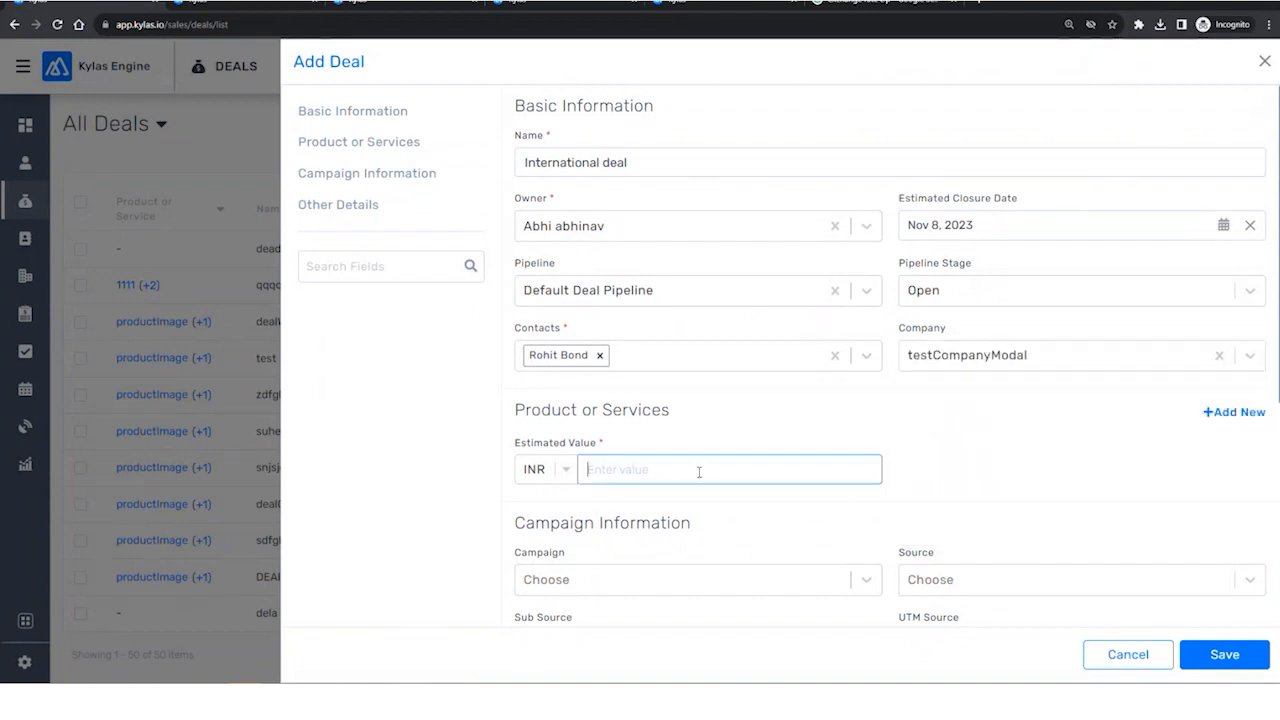
text(-2)
scroll(706, 477, down, 4)
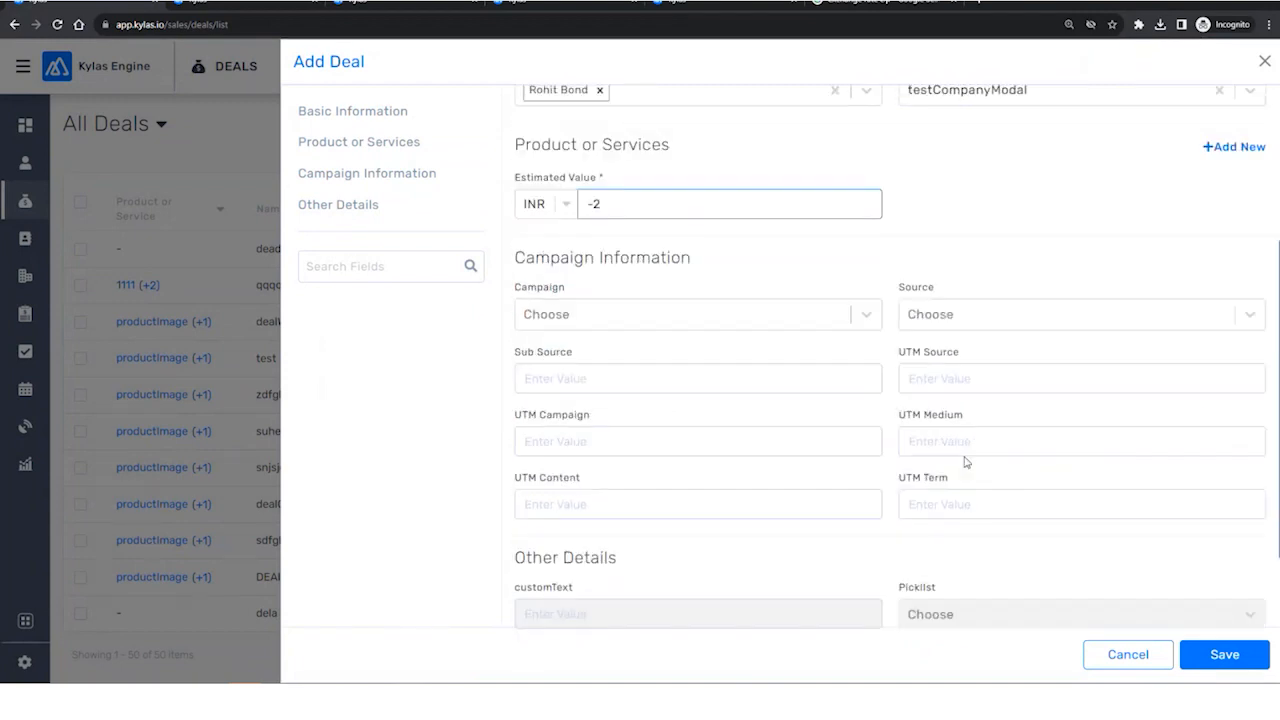
scroll(963, 457, up, 3)
key(BackSpace)
key(BackSpace)
text(200)
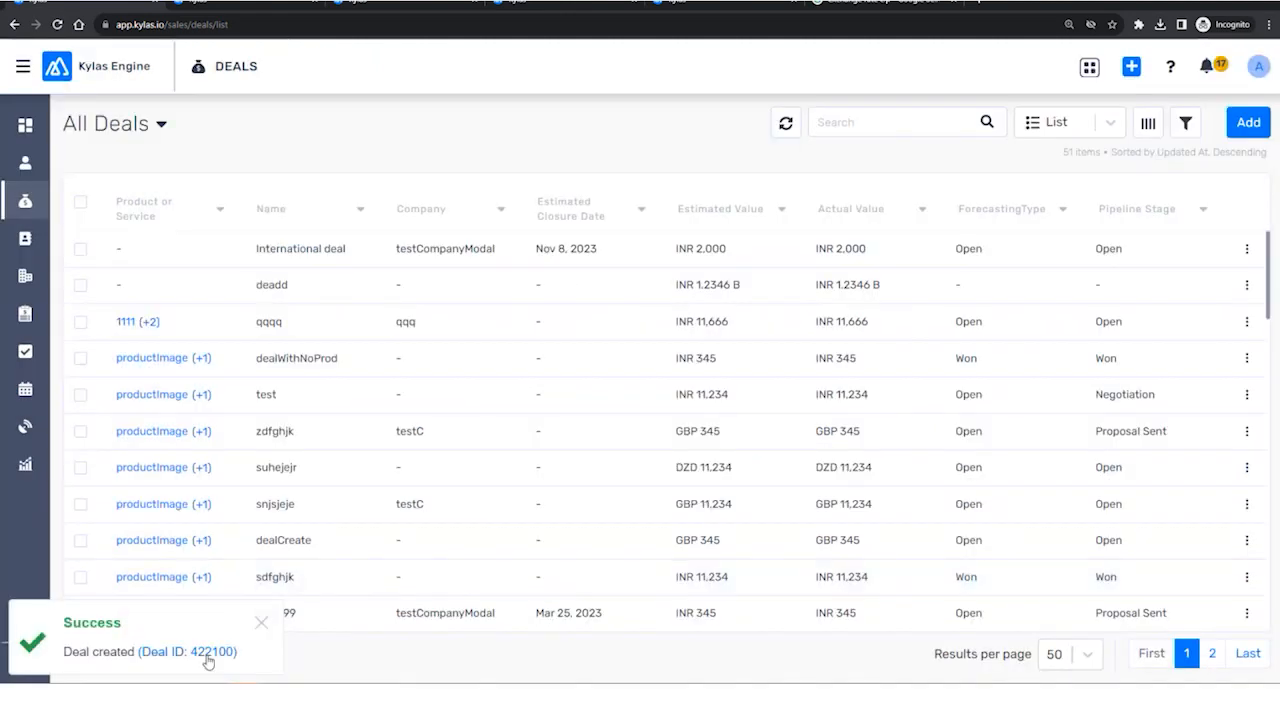
Open the newly created International deal and check its name, product or service, and estimated value.
click(207, 655)
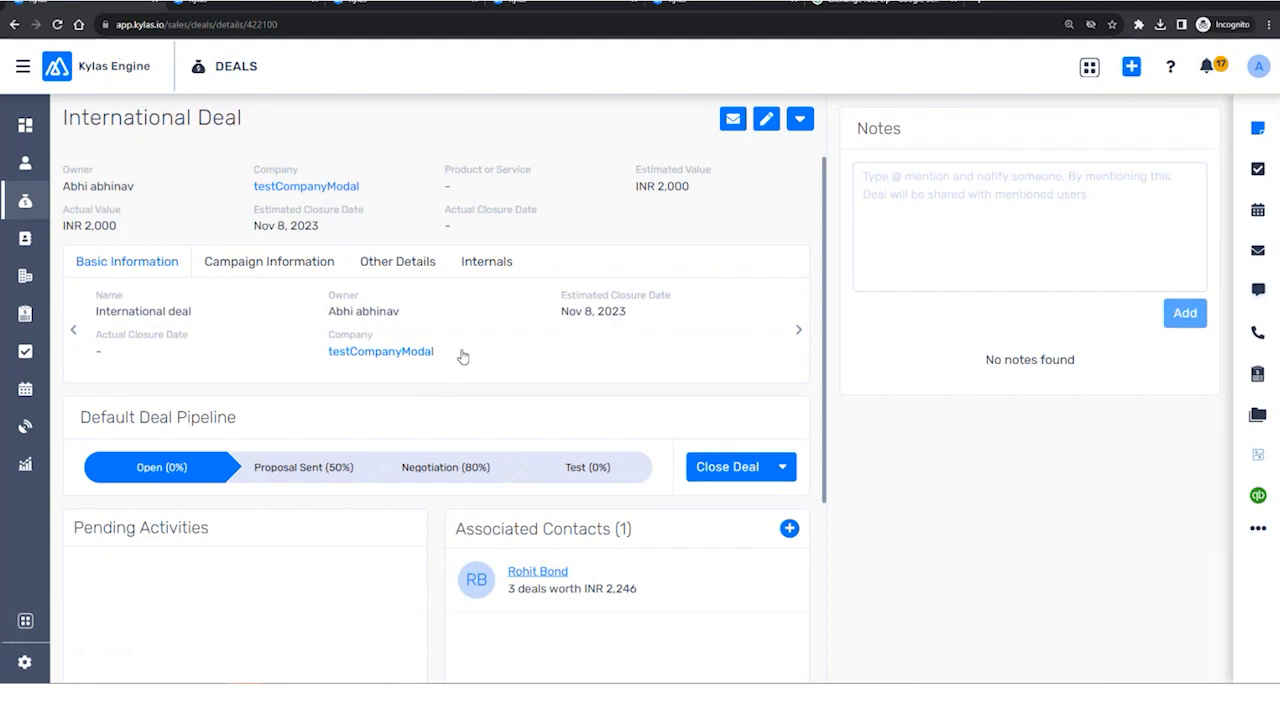
drag(434, 187, 512, 193)
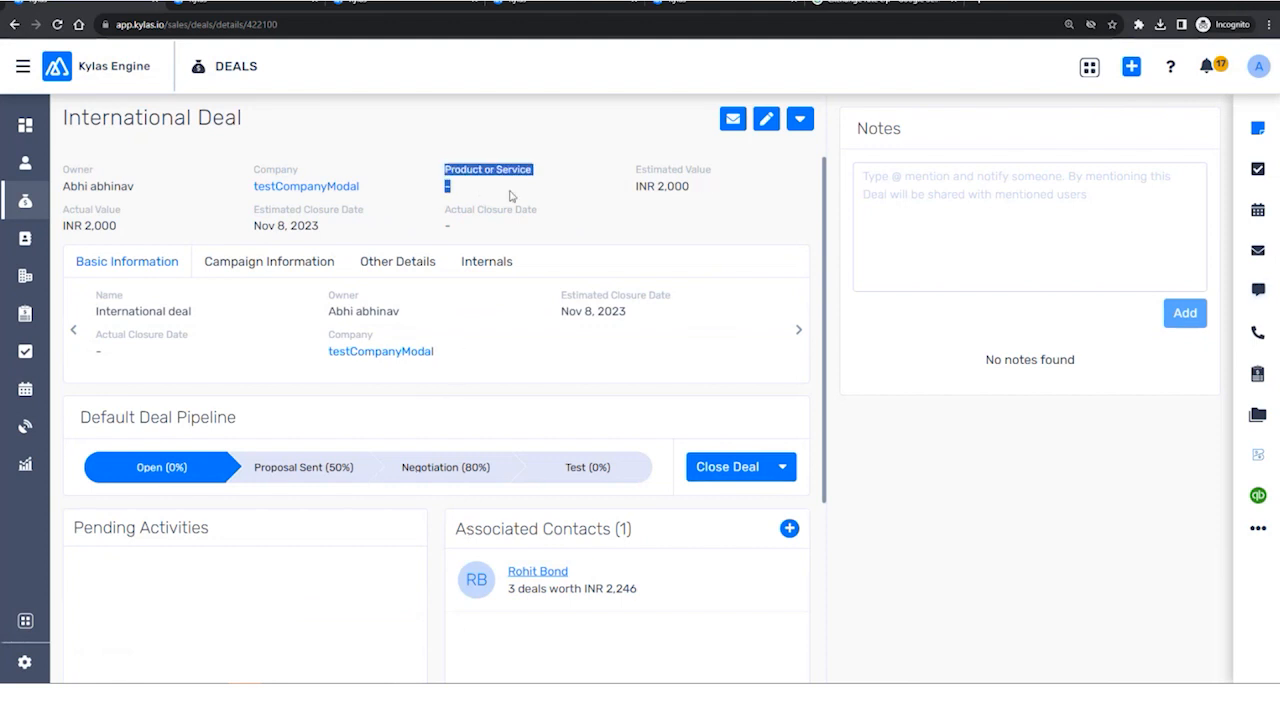
click(577, 184)
drag(72, 121, 163, 122)
double_click(474, 187)
drag(629, 190, 688, 189)
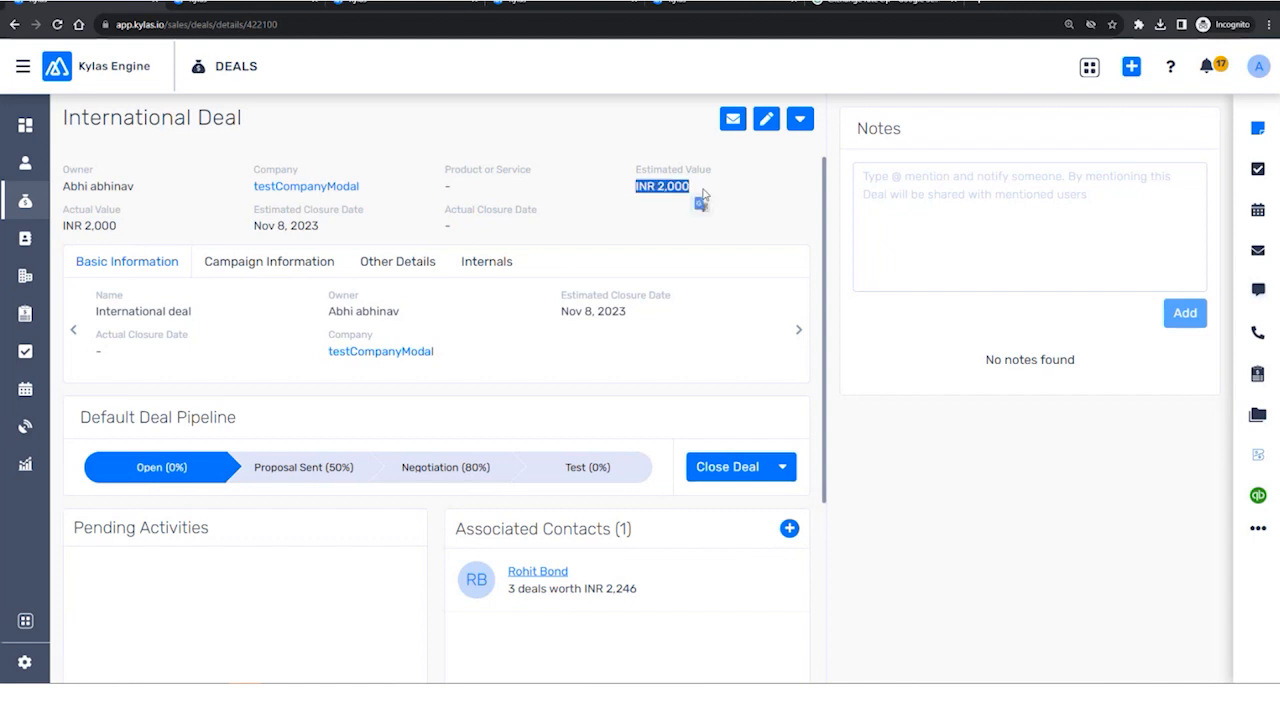
click(634, 188)
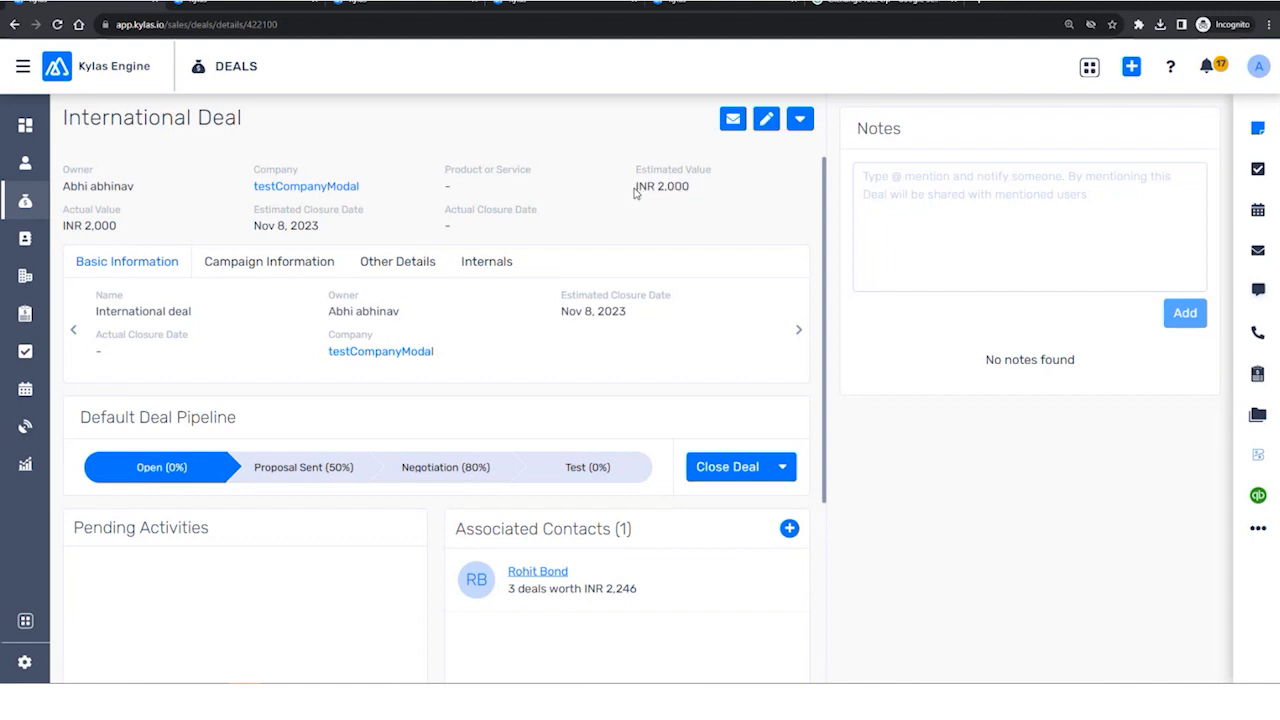
drag(628, 190, 697, 199)
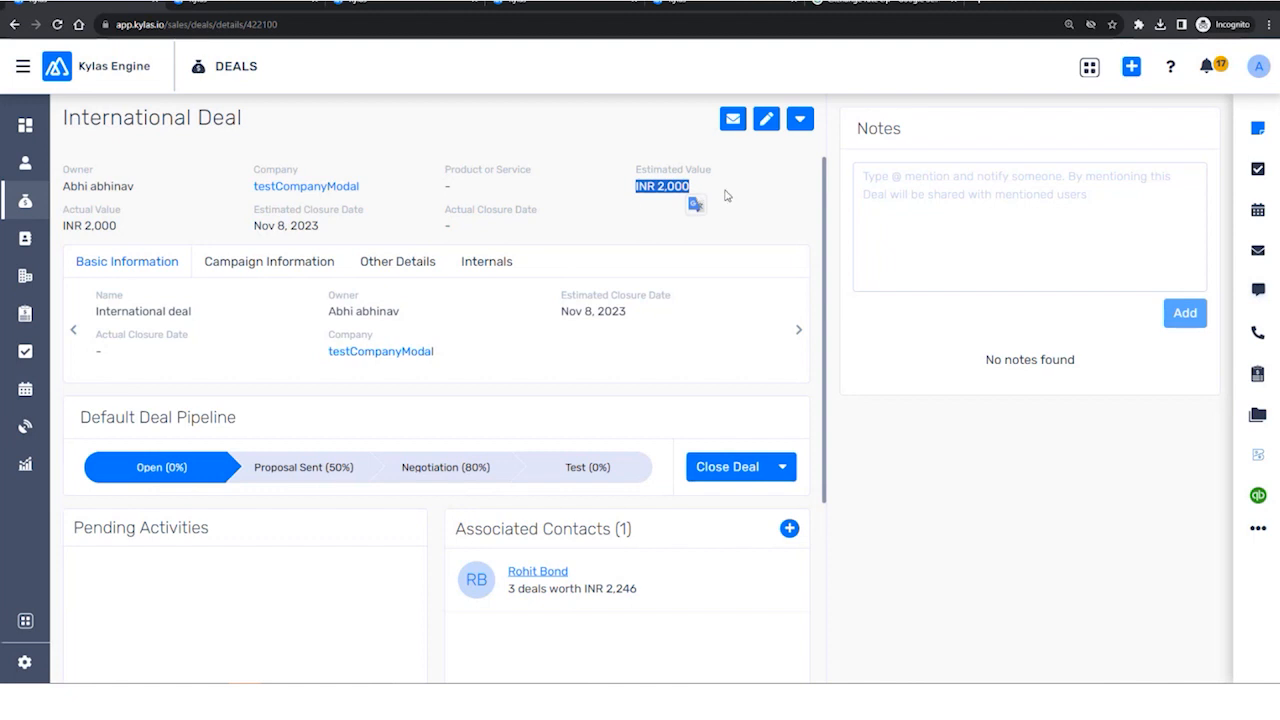
Edit the International deal and change the estimated value's currency to Austria Schillings (ATS).
click(766, 119)
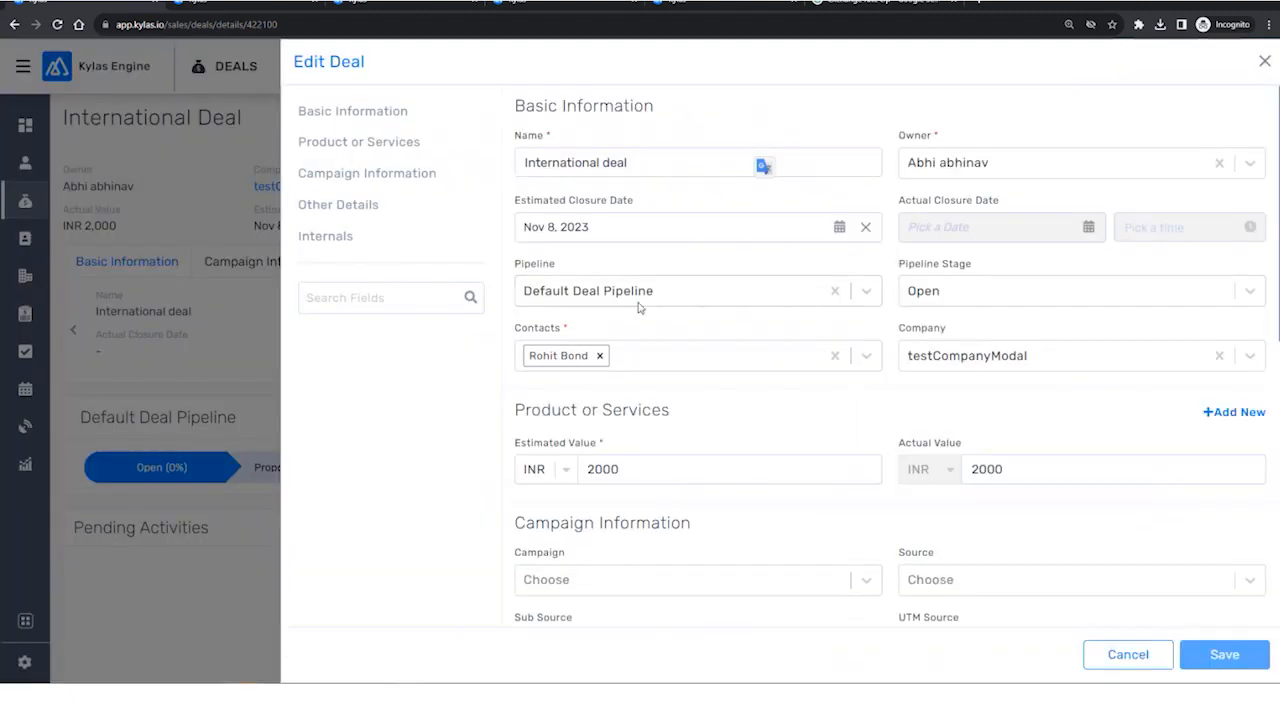
scroll(633, 421, down, 1)
click(540, 402)
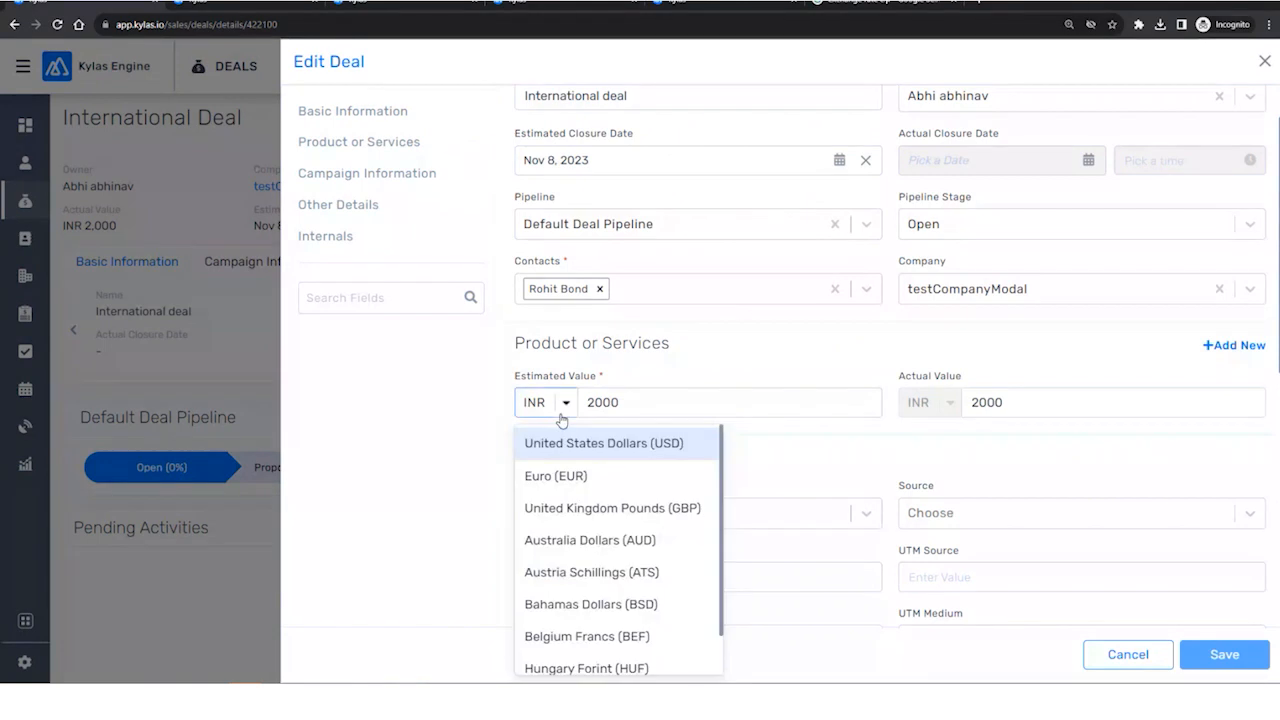
scroll(620, 490, down, 1)
click(594, 530)
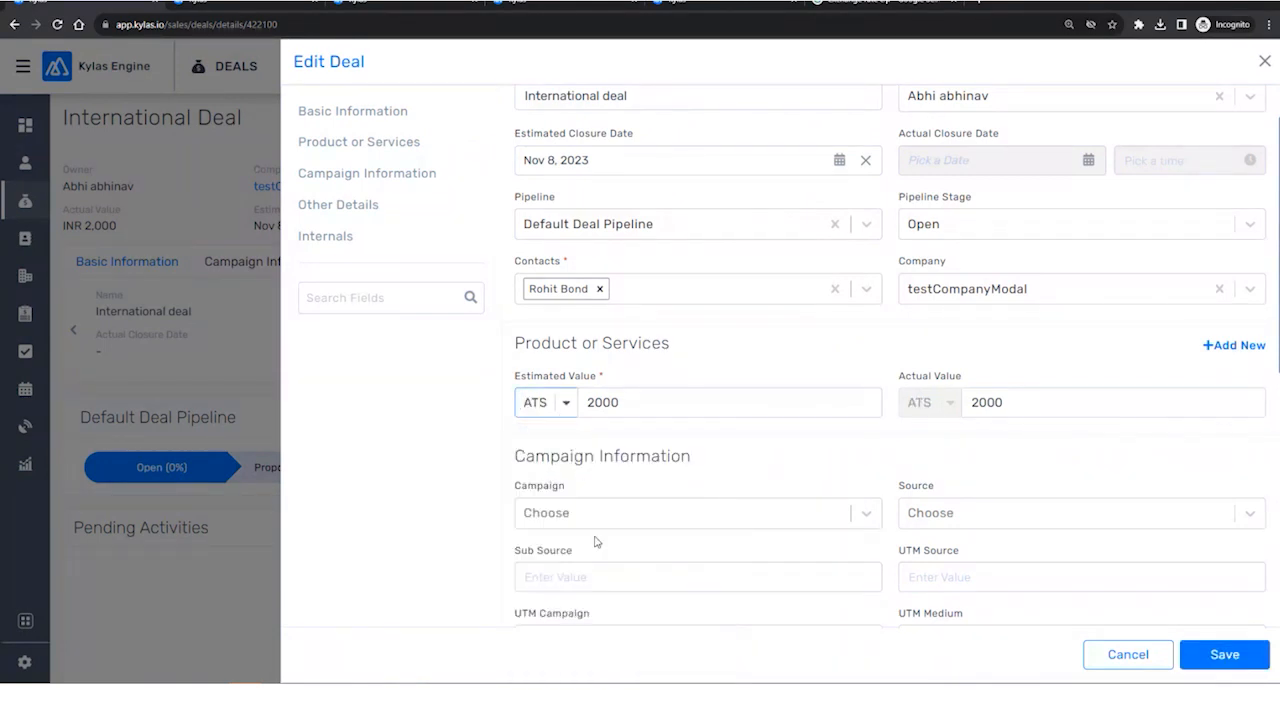
Change the International deal's estimated value currency to United States Dollars (USD), save the deal, and check its estimated and actual values.
click(568, 403)
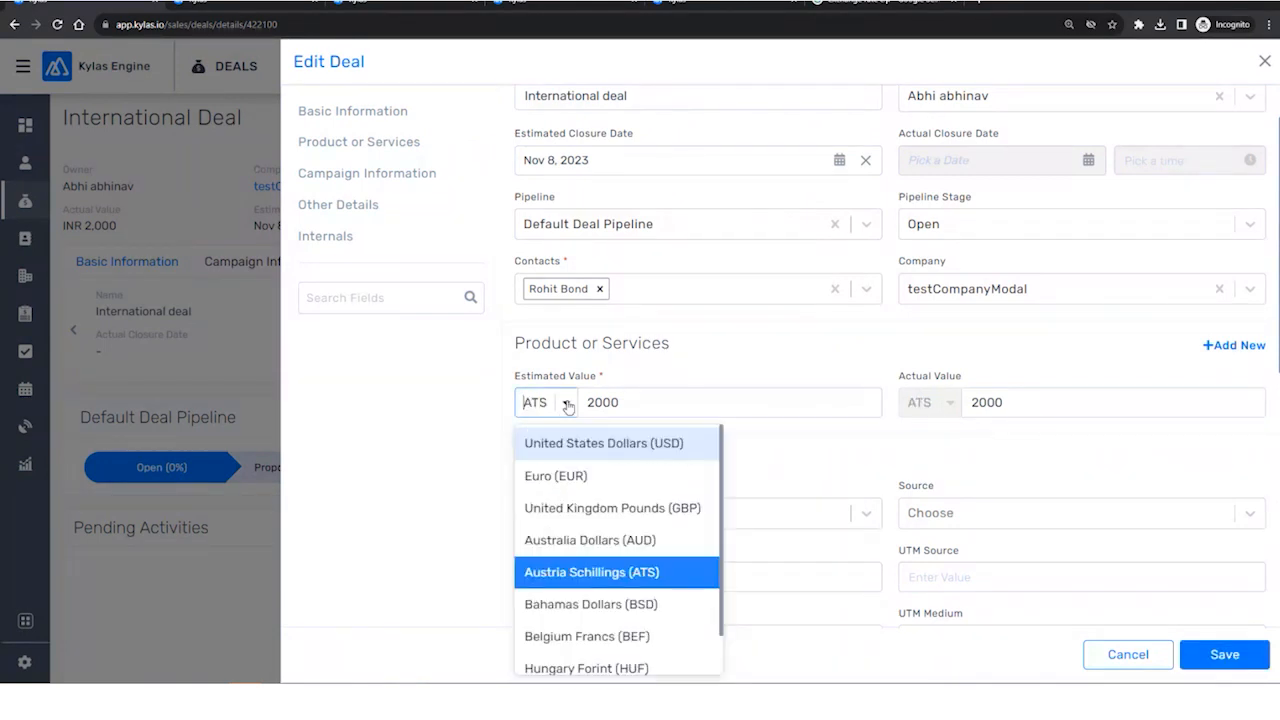
click(600, 443)
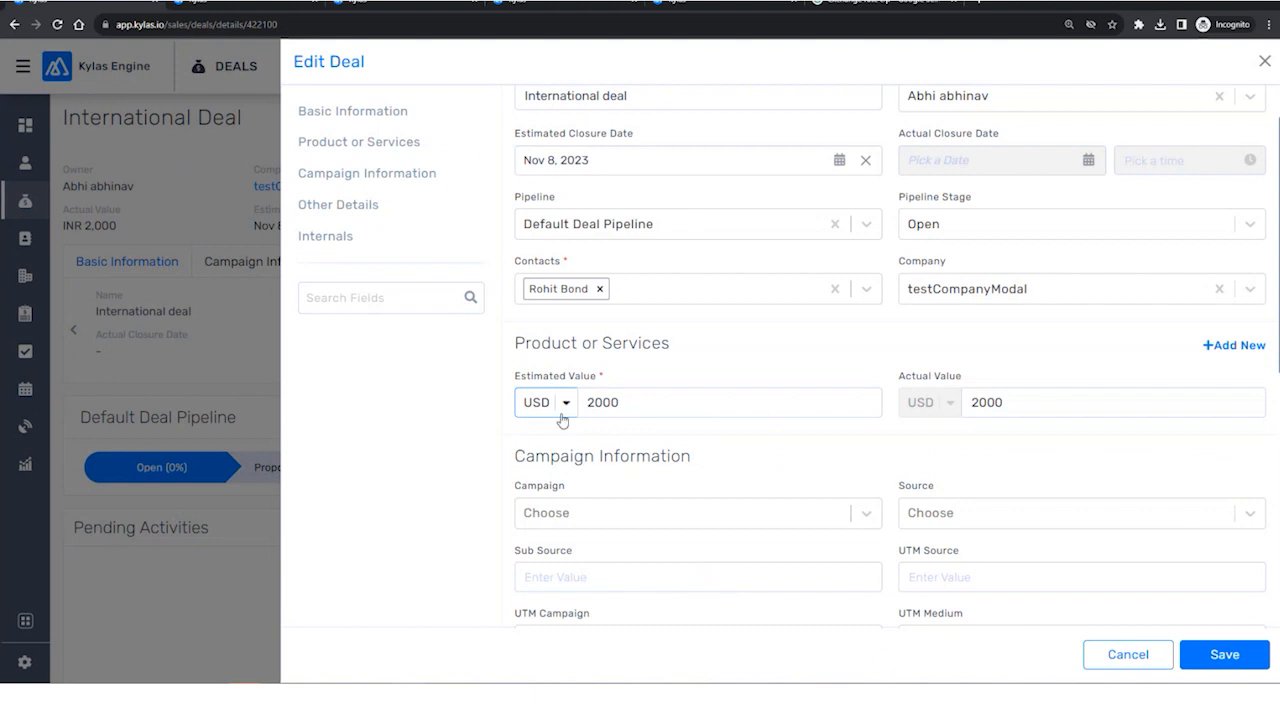
drag(562, 420, 624, 386)
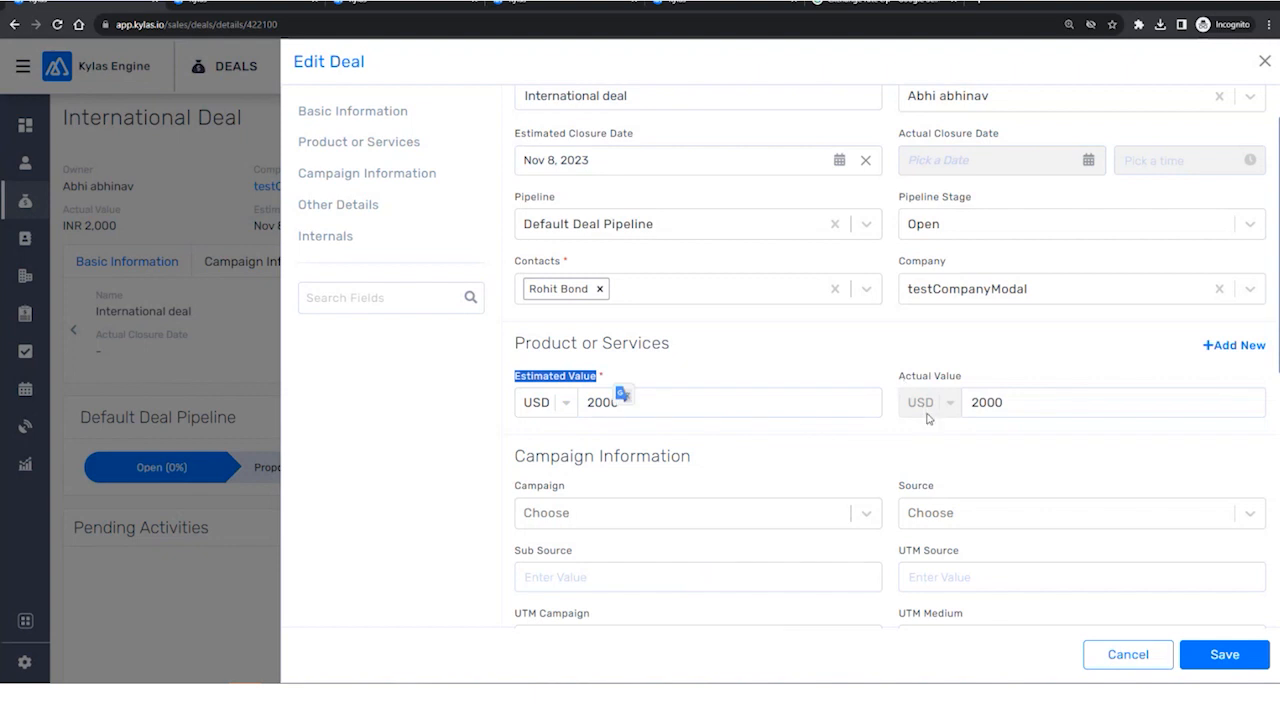
click(925, 321)
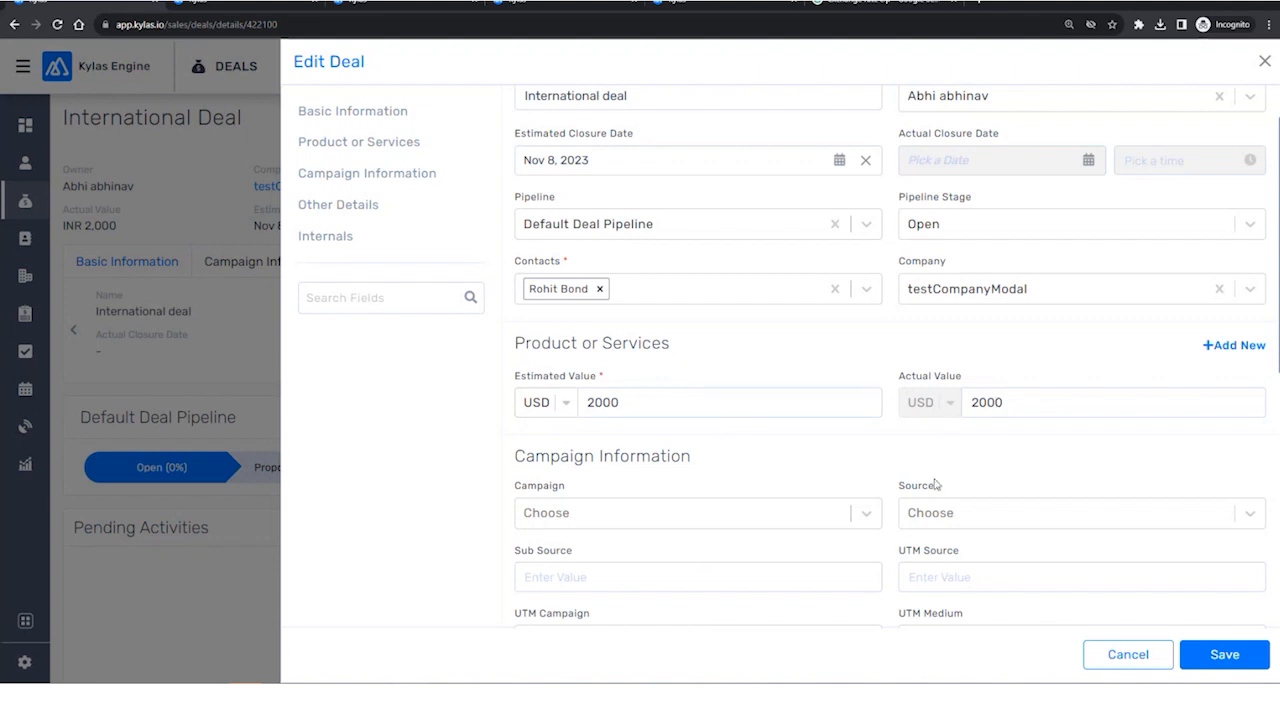
click(1230, 658)
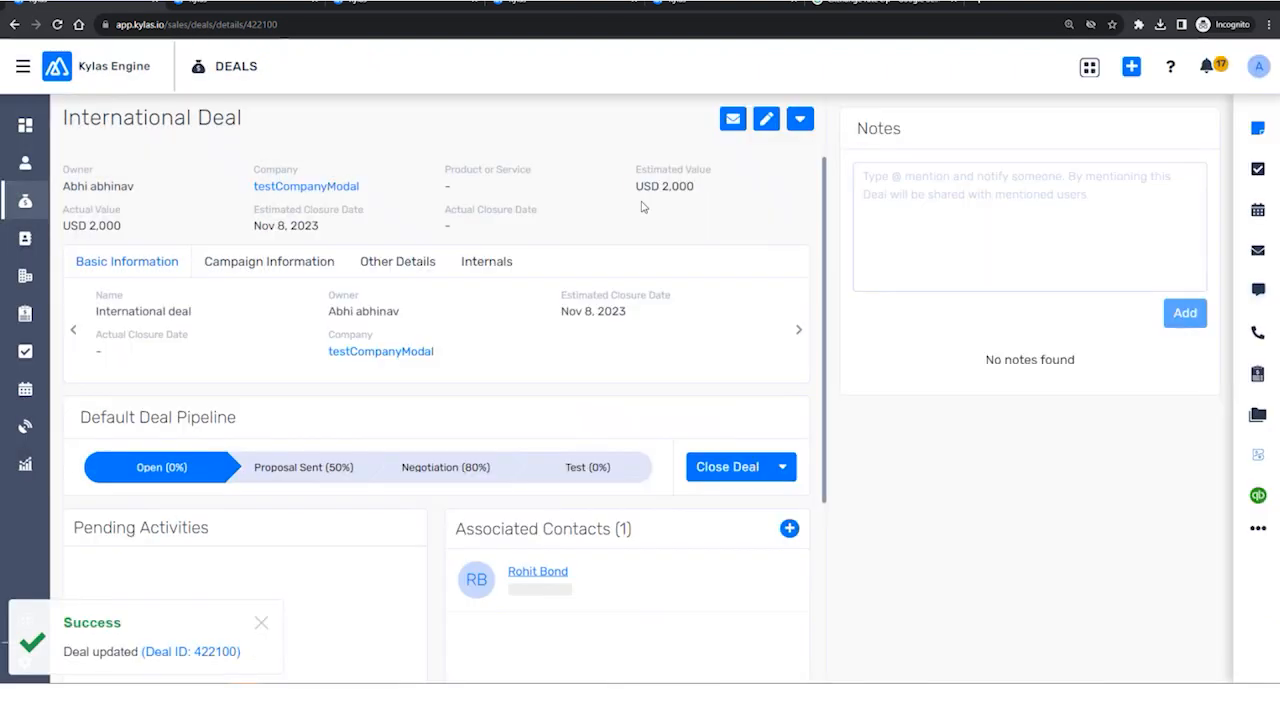
drag(636, 186, 696, 188)
drag(62, 226, 122, 227)
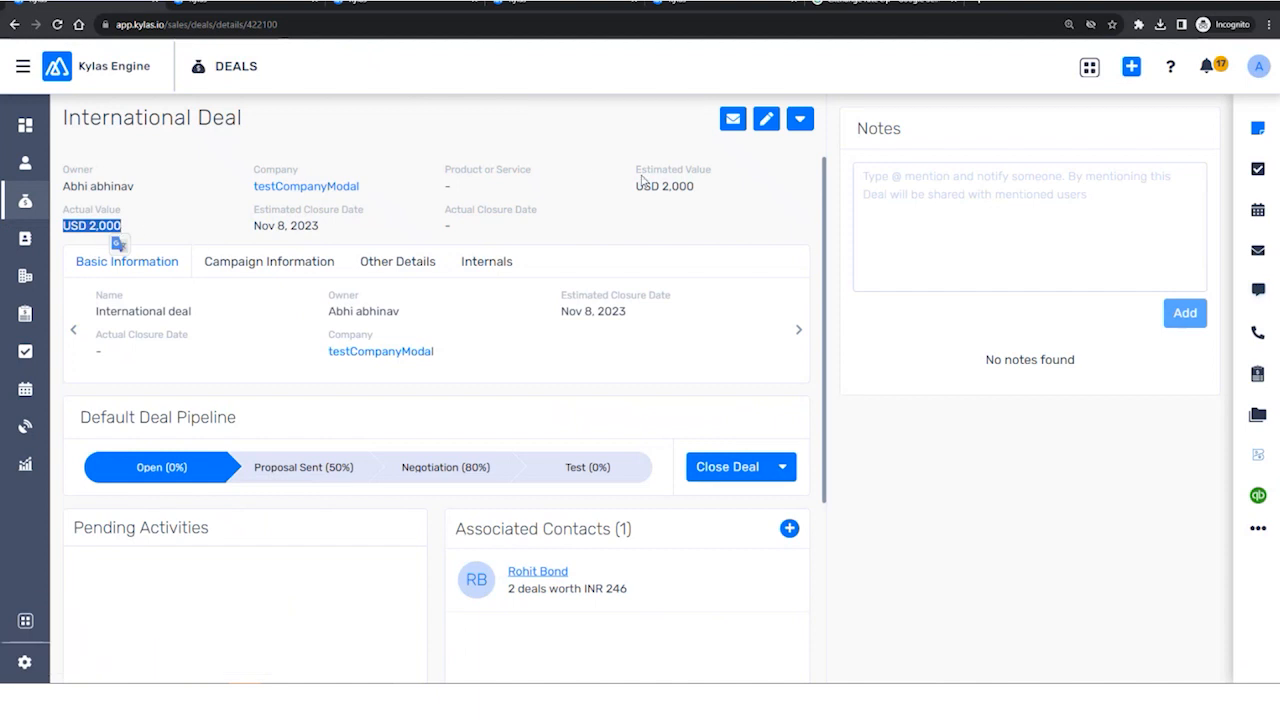
click(766, 120)
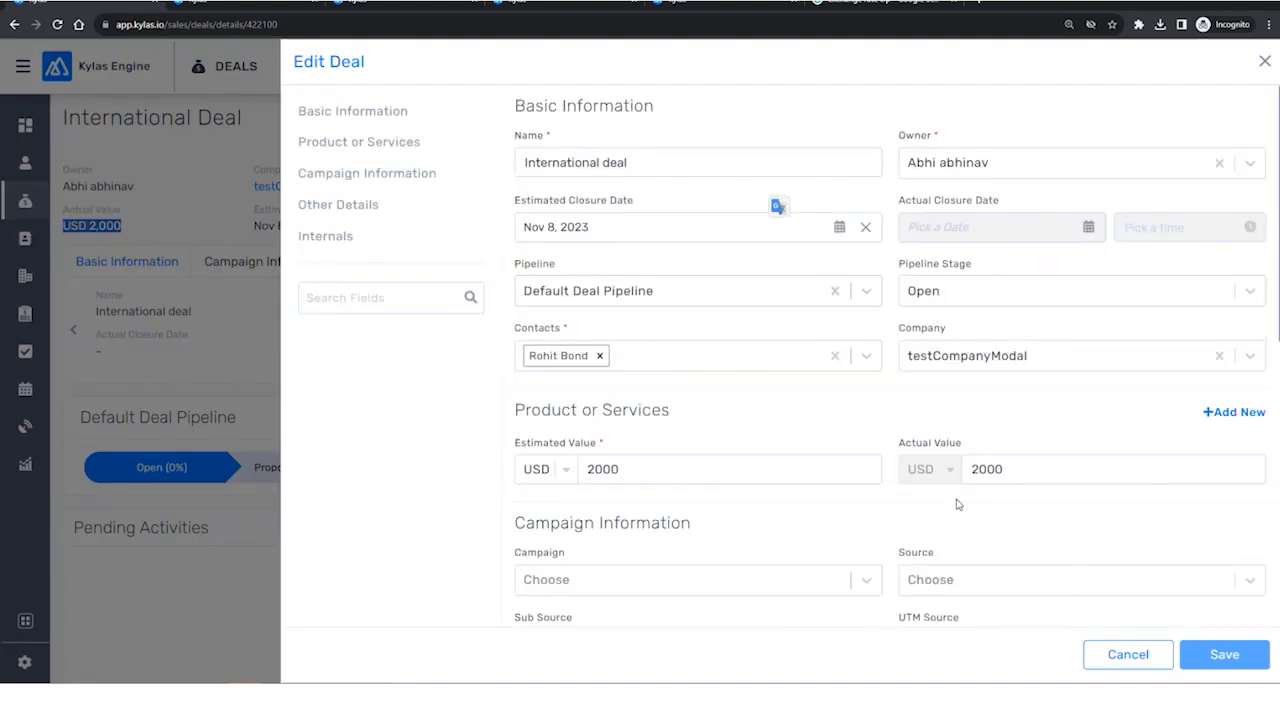
click(1241, 418)
click(643, 505)
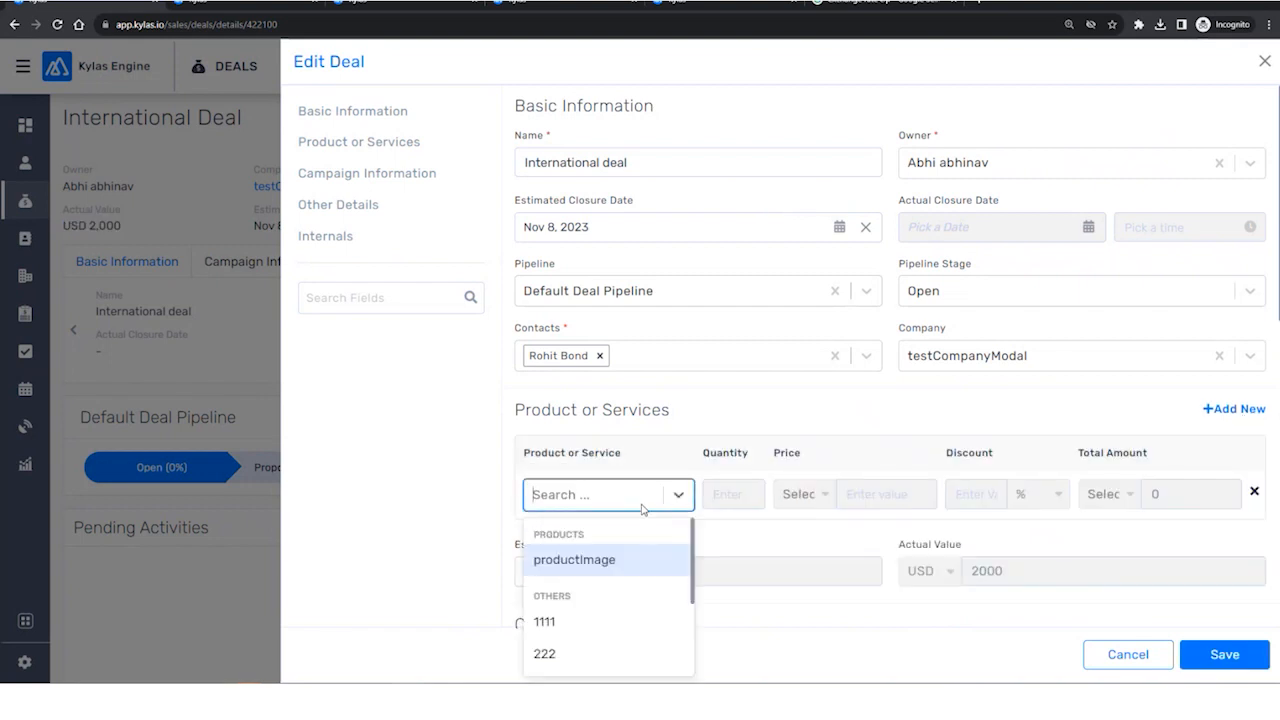
scroll(623, 577, down, 3)
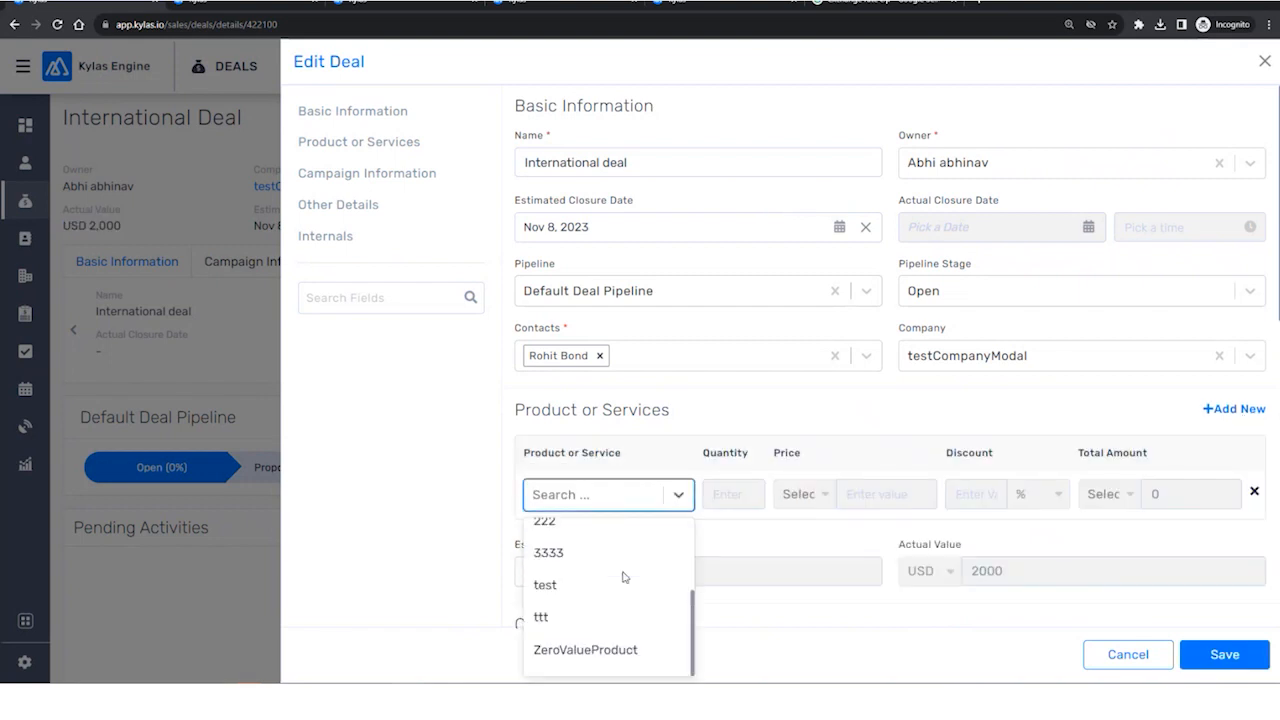
click(612, 648)
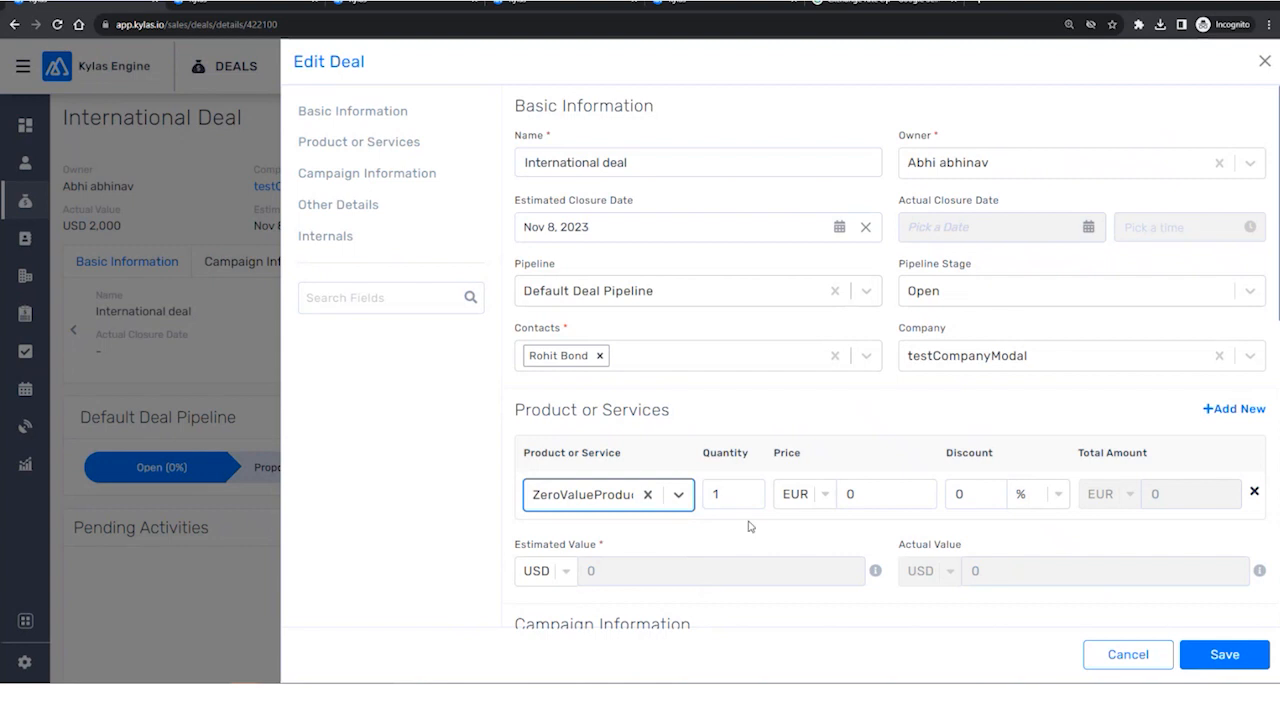
scroll(748, 527, down, 3)
scroll(799, 448, down, 1)
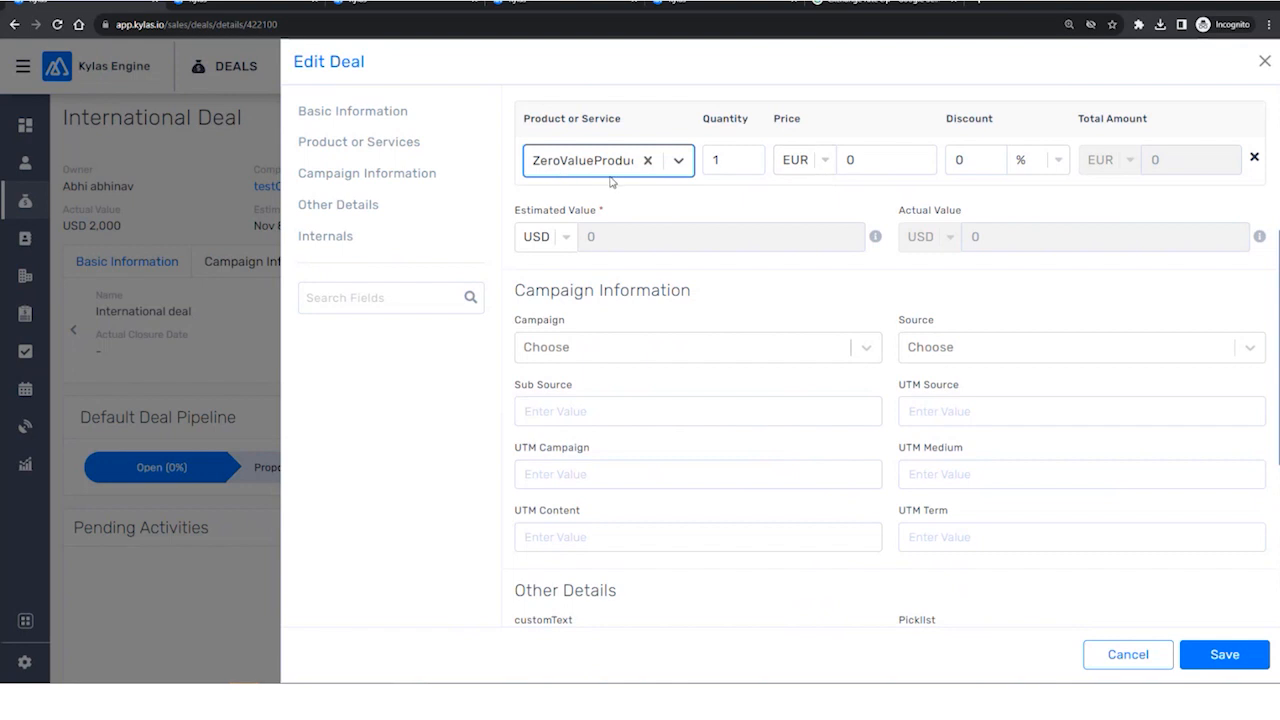
click(825, 165)
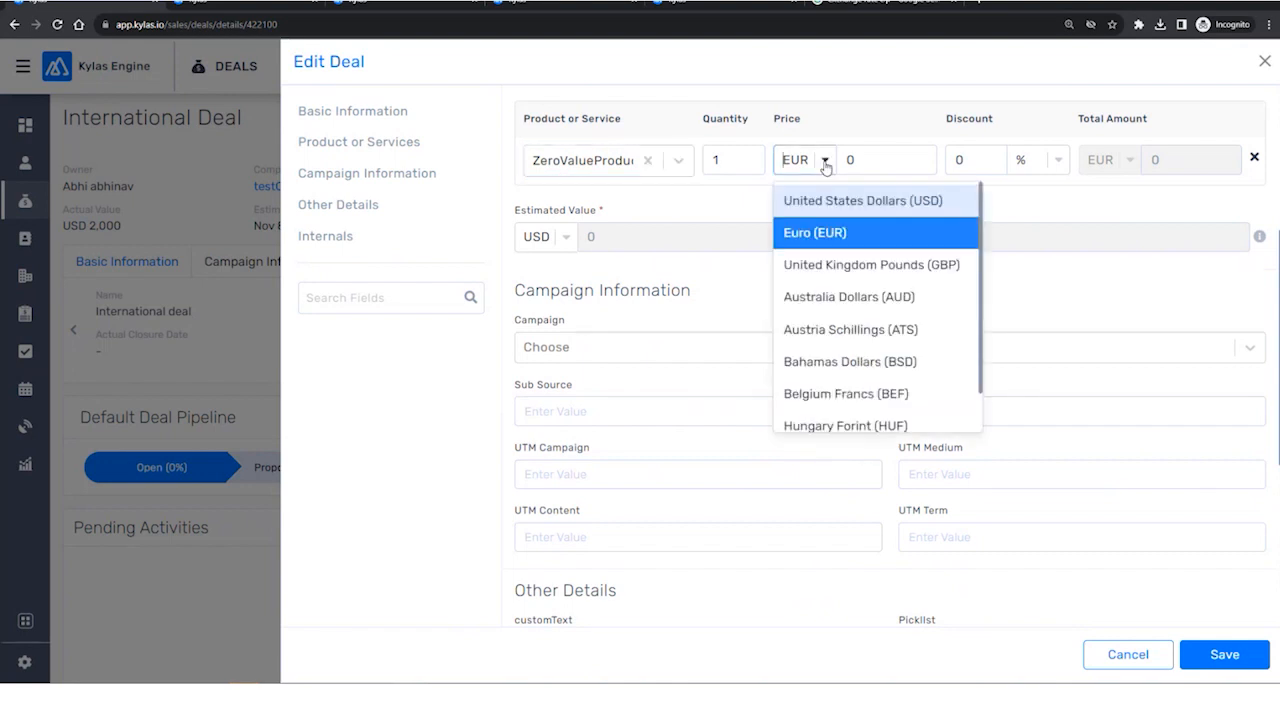
click(855, 200)
click(825, 168)
click(830, 264)
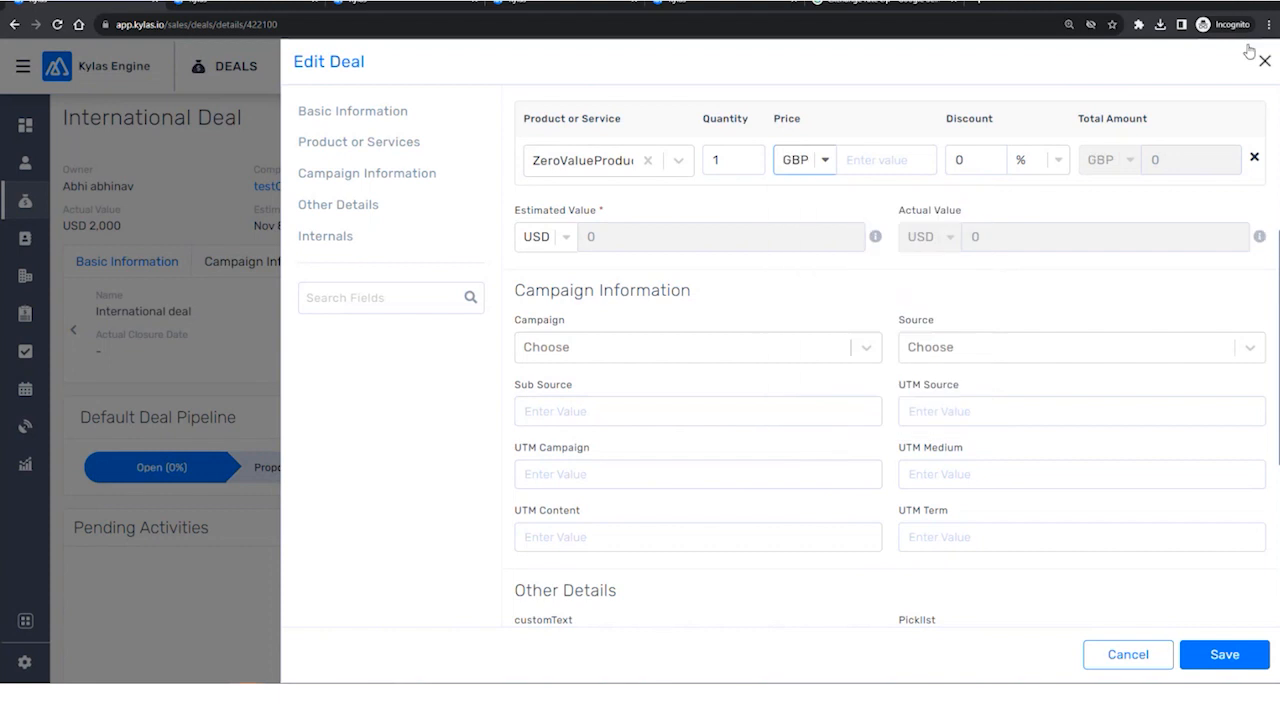
click(1264, 61)
Start a new deal named "international deal 1" in the Default Deal Pipeline.
click(1131, 66)
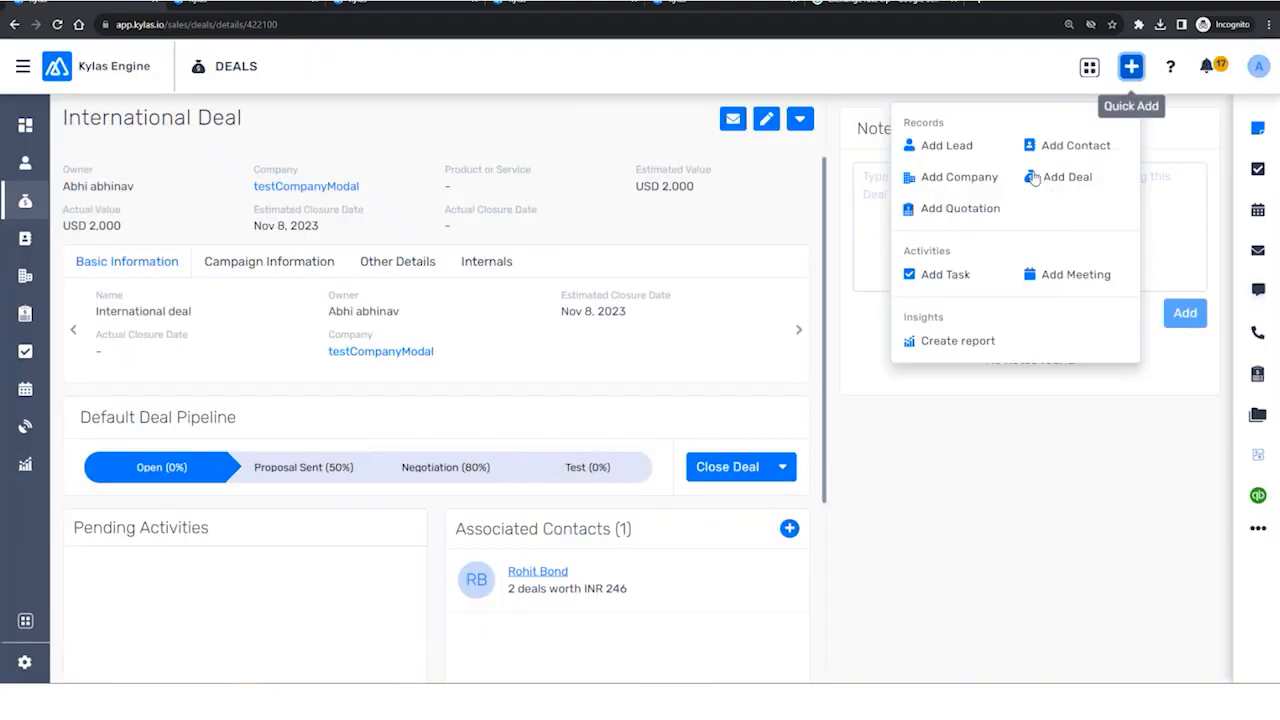
click(1064, 176)
click(574, 164)
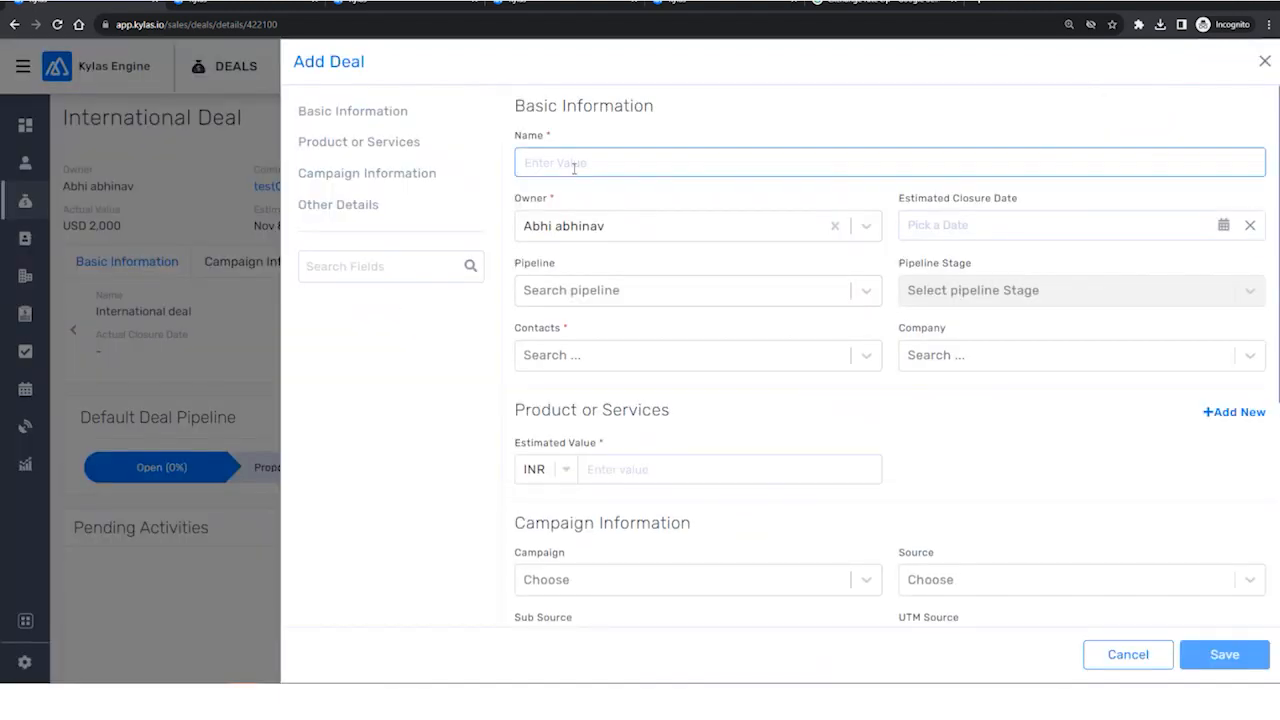
text(internationa)
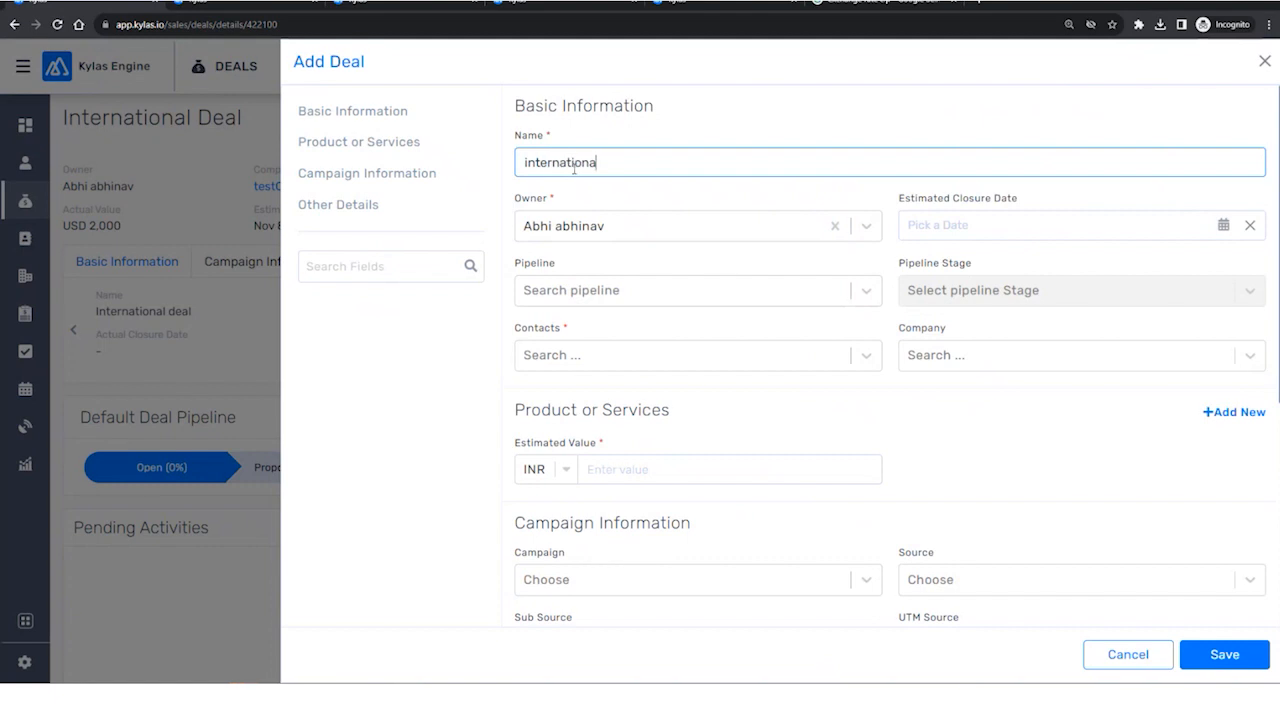
text(deal 1)
click(632, 290)
click(645, 337)
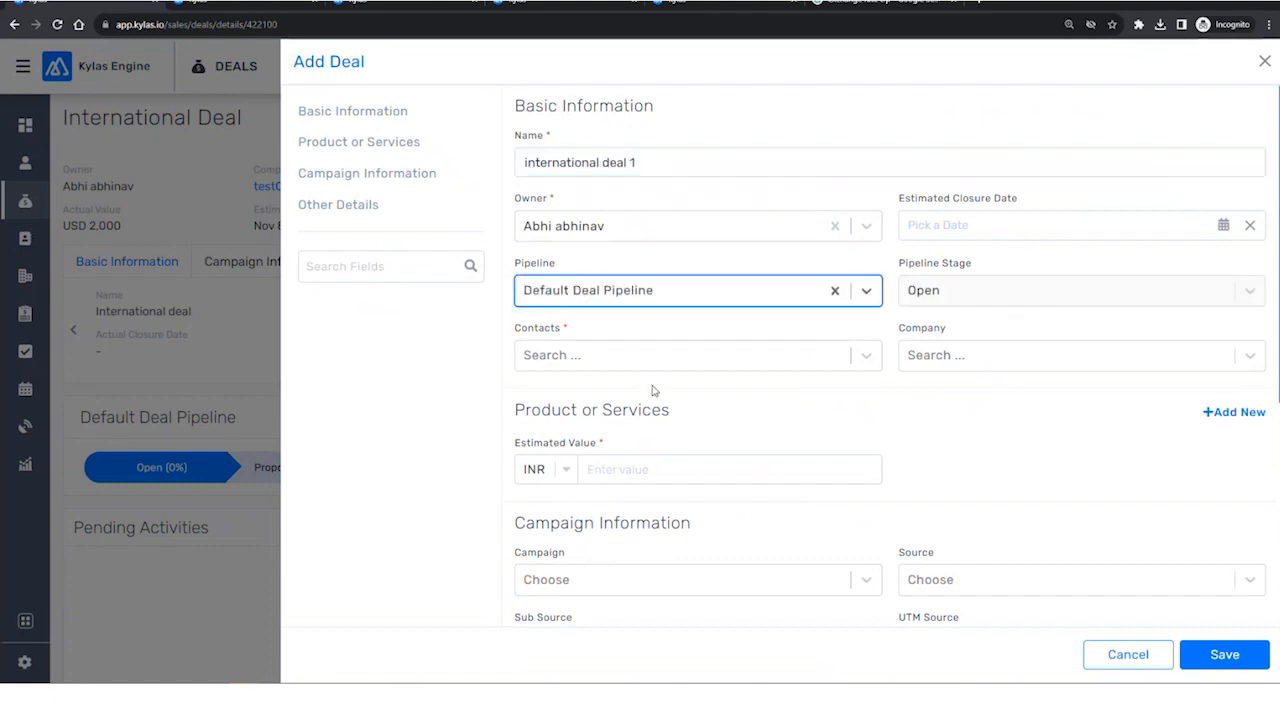
Add the same contact as in the International deal to the new deal and set its company to test company.
click(648, 362)
scroll(646, 470, down, 3)
click(677, 508)
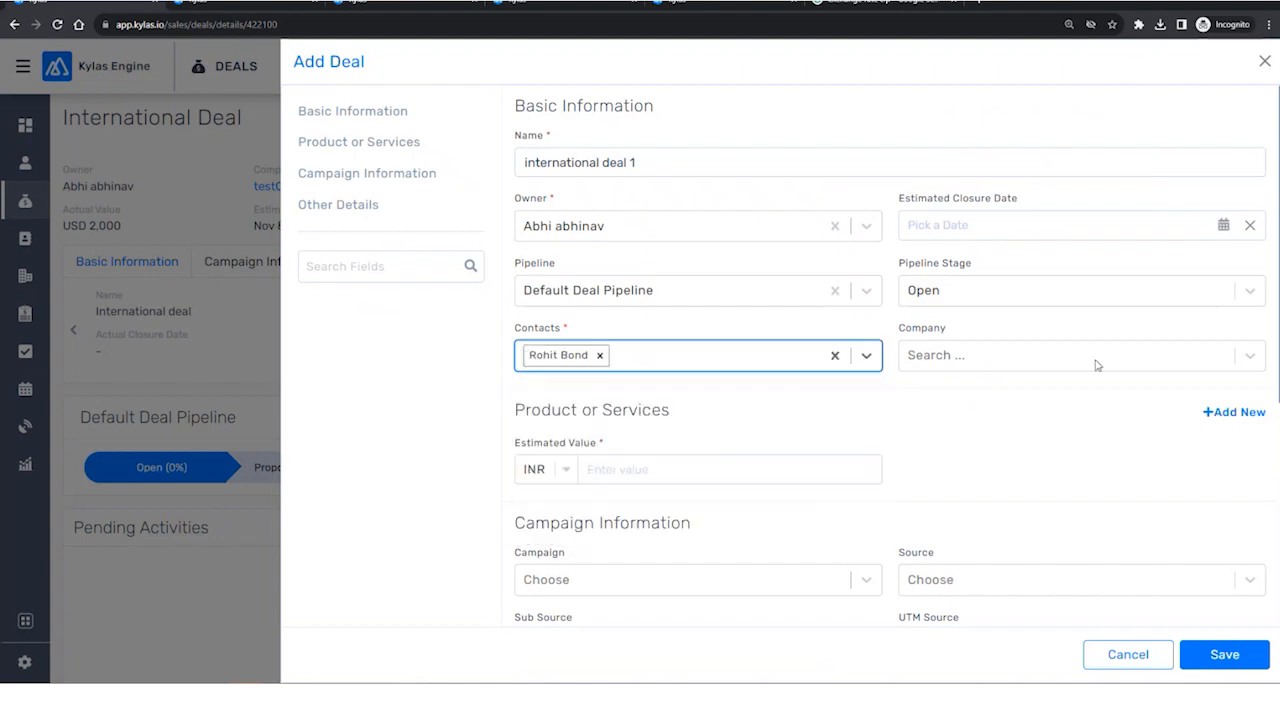
click(1094, 360)
click(946, 514)
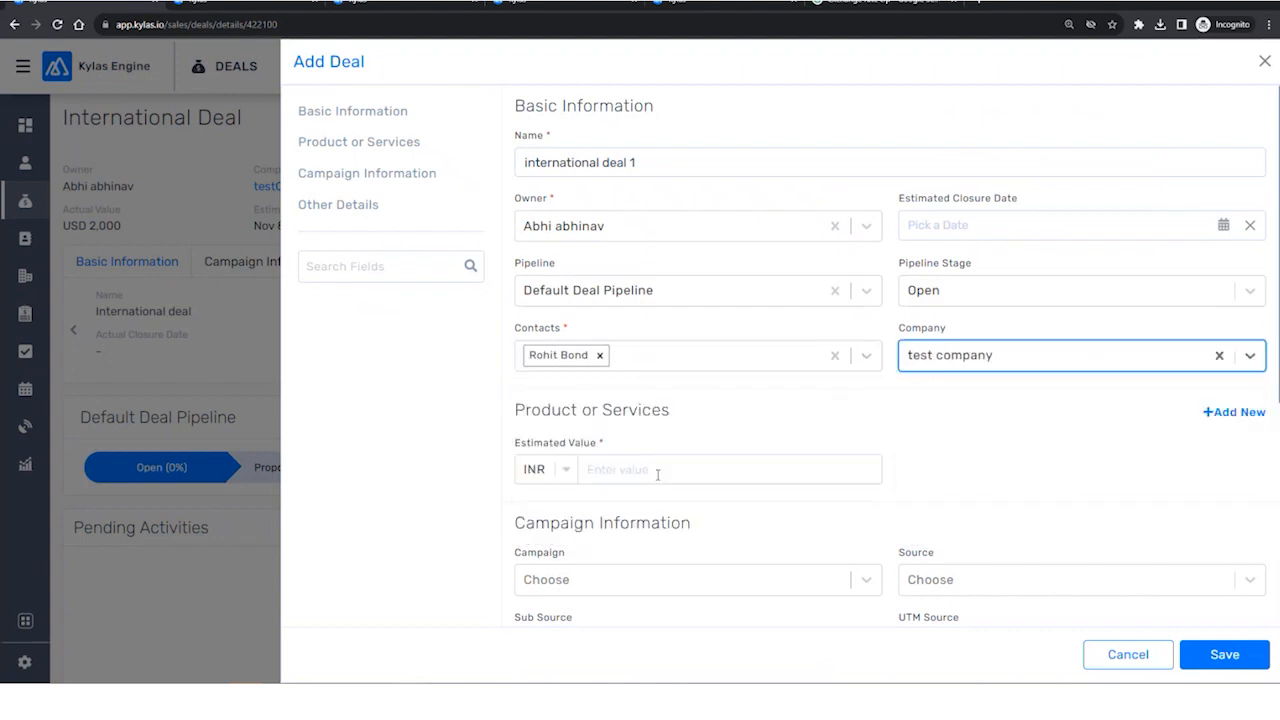
Add ZeroValueProduct to the new deal and set its price currency to United States Dollars (USD).
click(1220, 410)
click(676, 492)
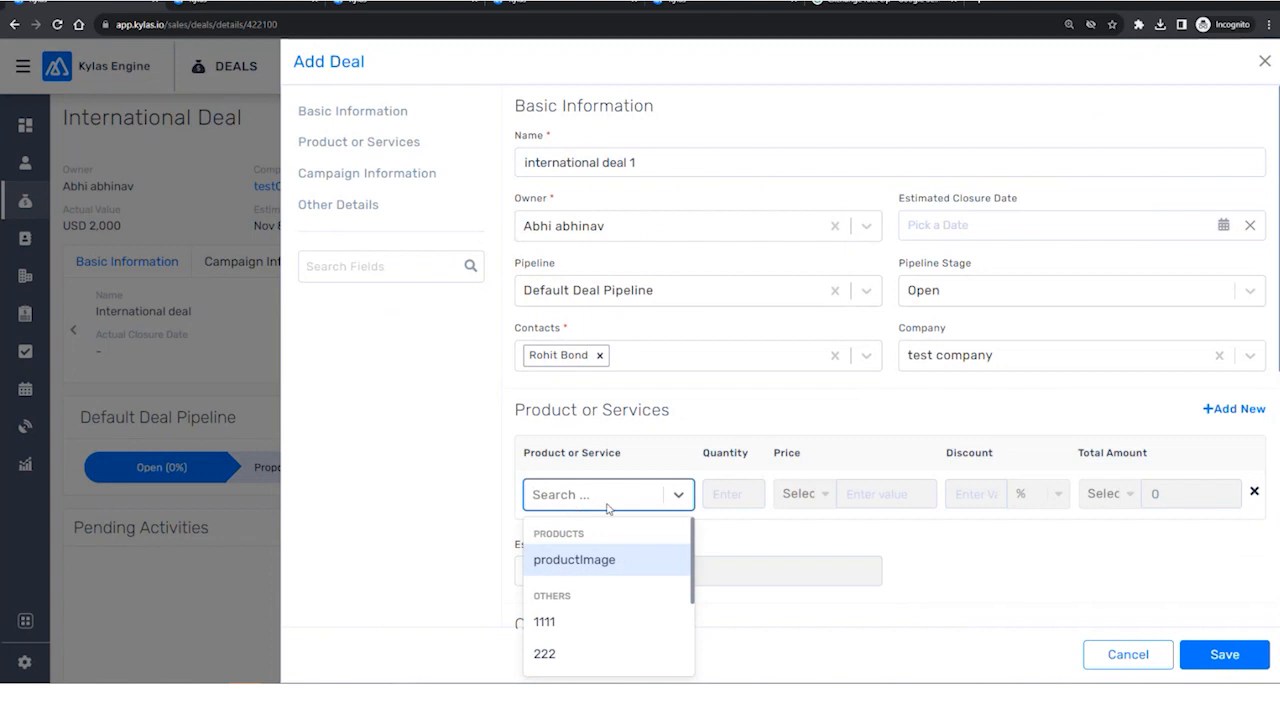
scroll(622, 620, down, 3)
click(592, 649)
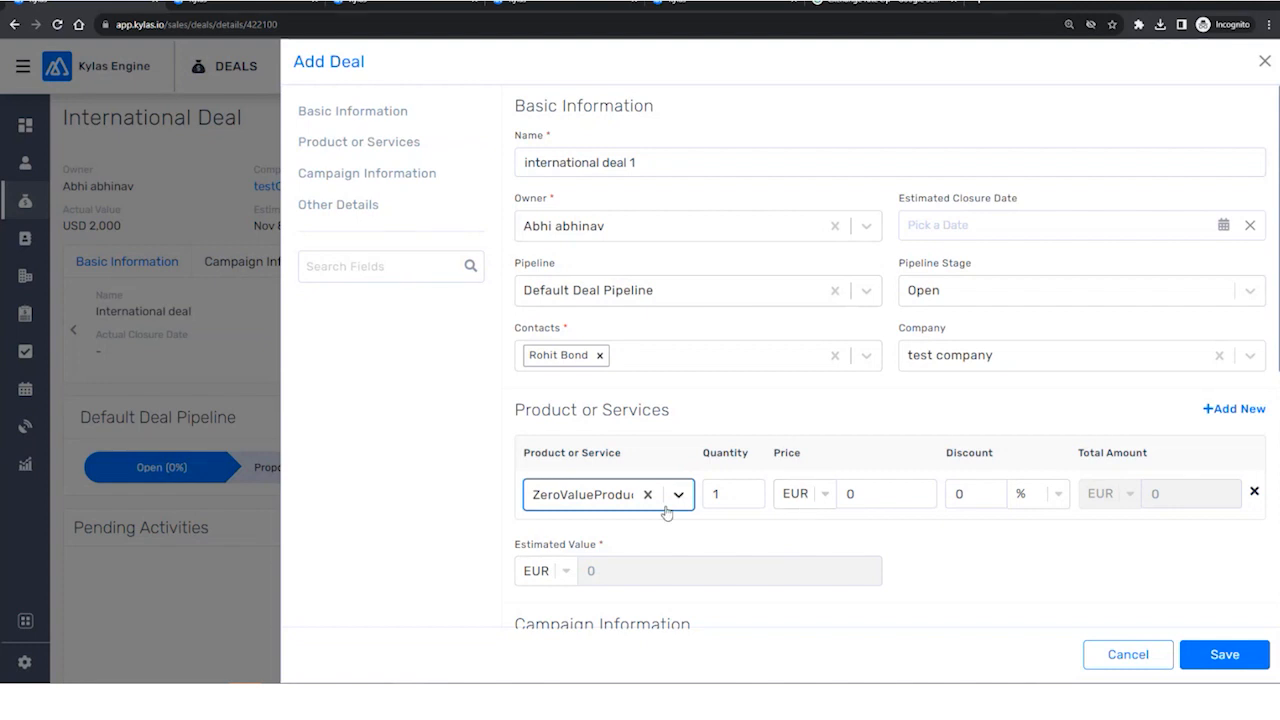
scroll(525, 580, down, 2)
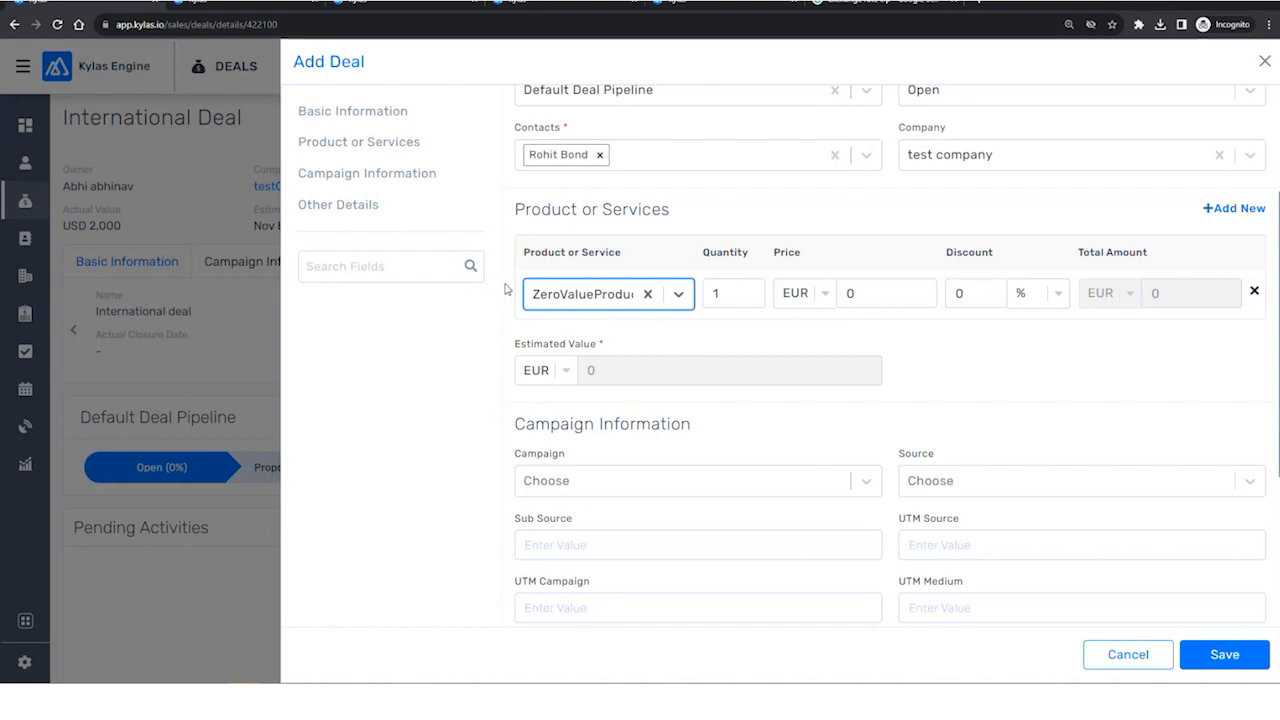
drag(477, 343, 609, 363)
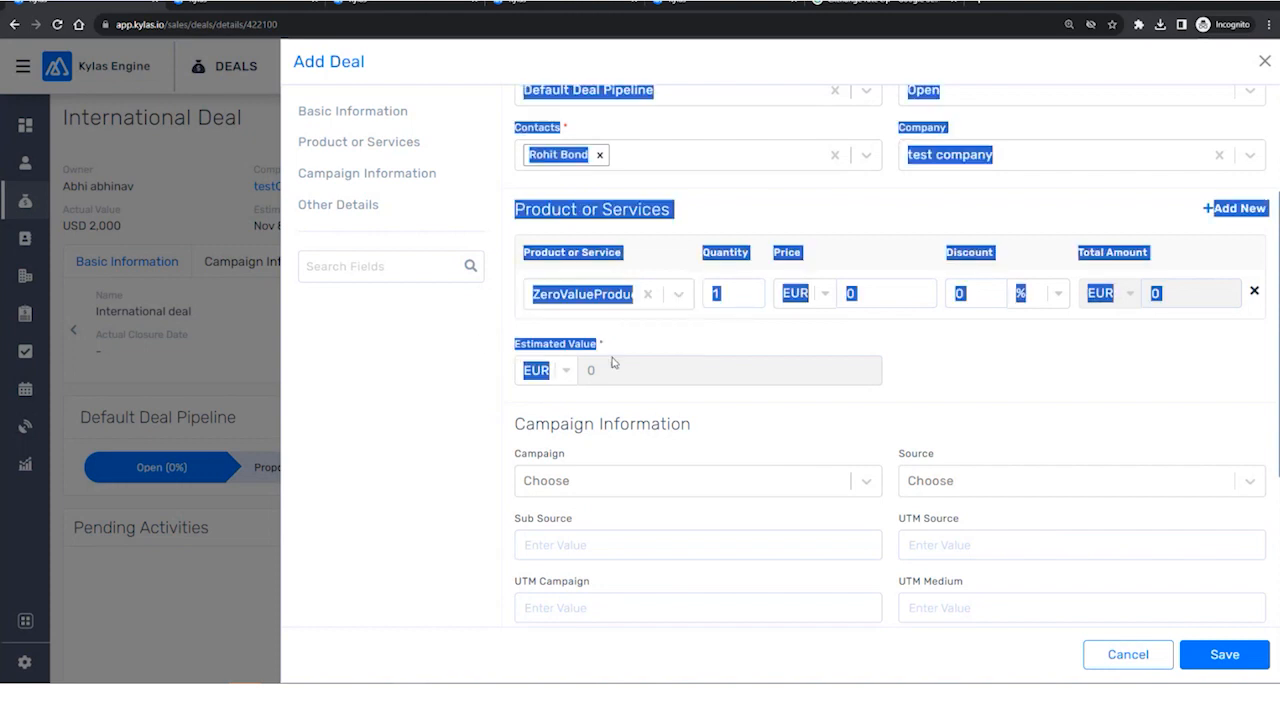
click(629, 343)
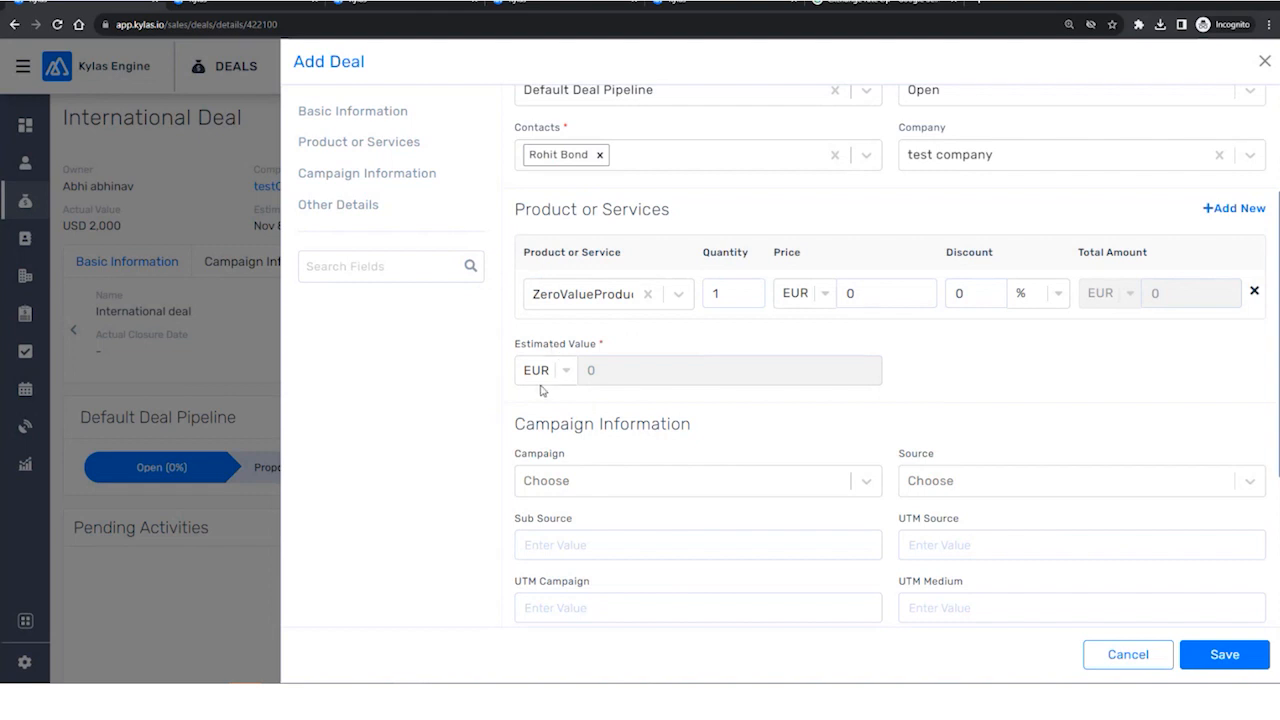
click(824, 296)
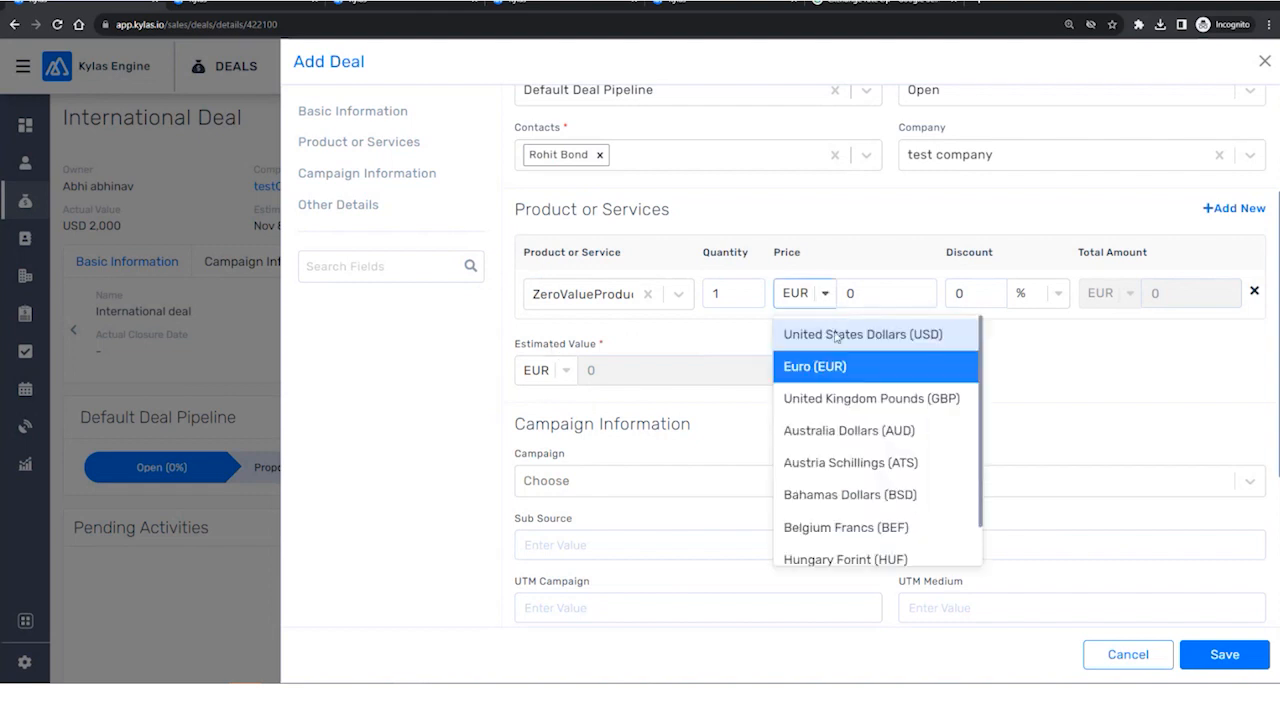
click(836, 337)
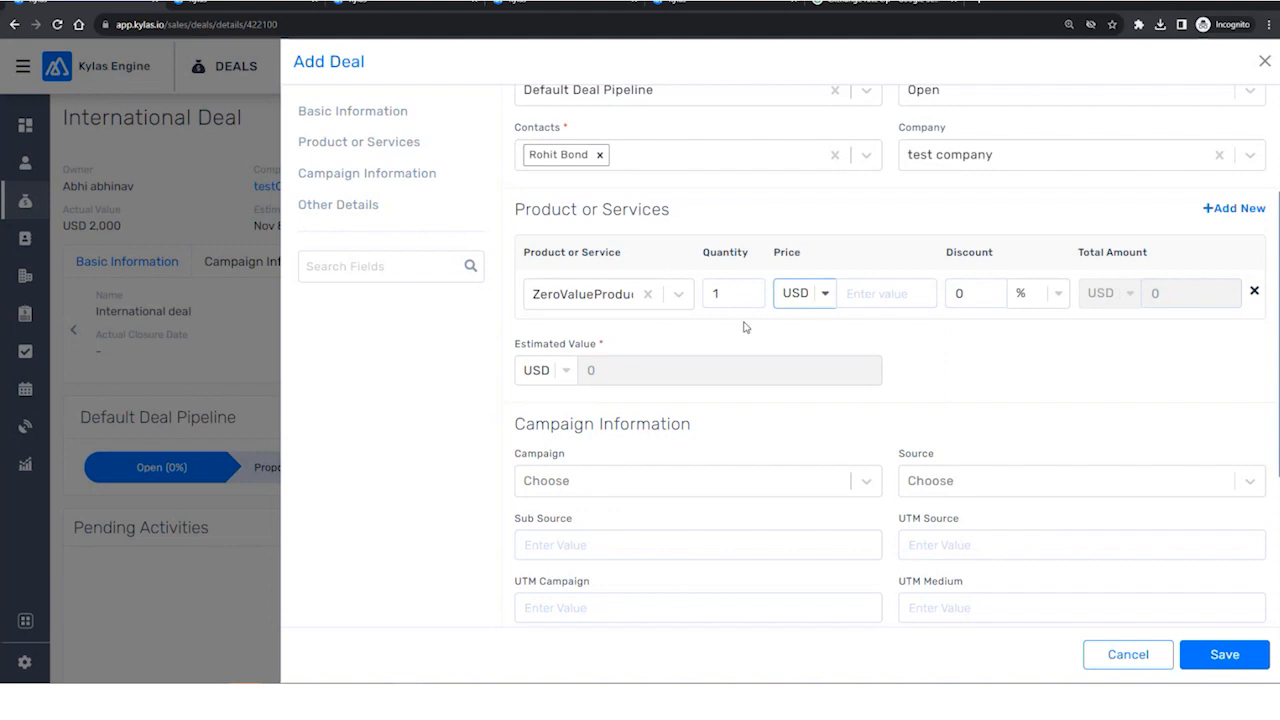
Set the ZeroValueProduct price to 100 and check the deal's estimated value.
drag(514, 343, 598, 345)
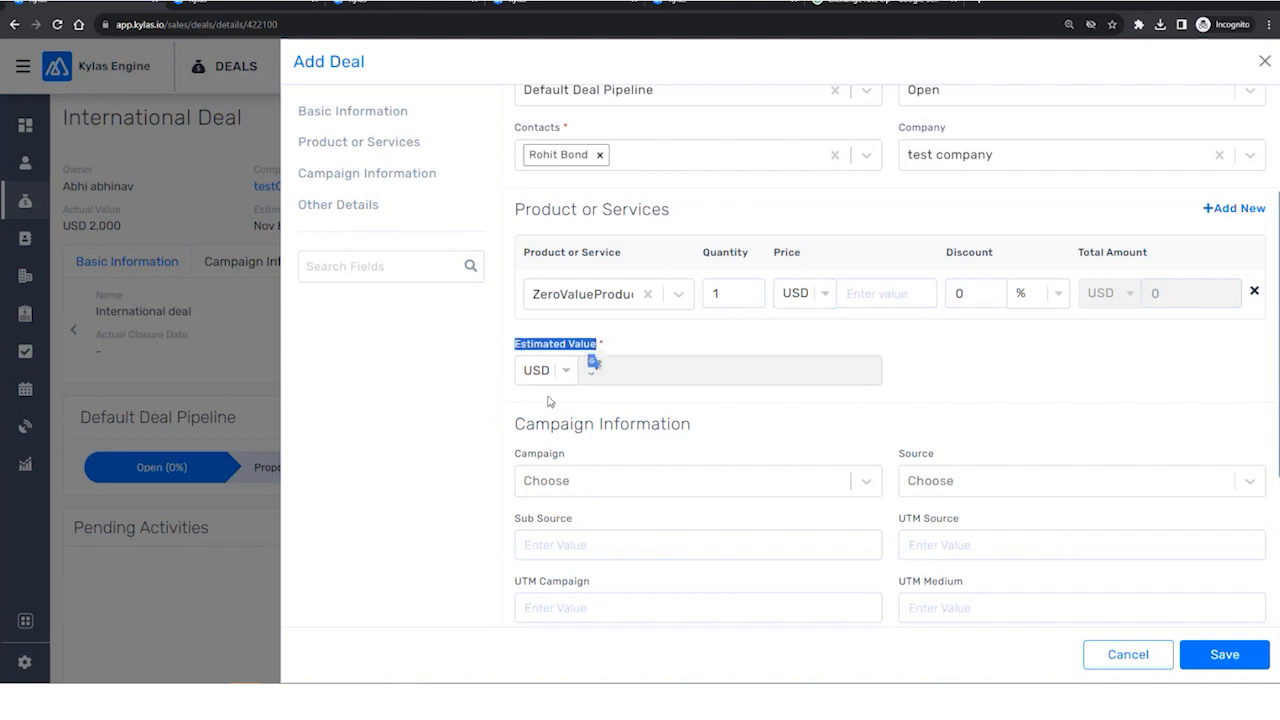
click(968, 296)
click(895, 292)
text(1200)
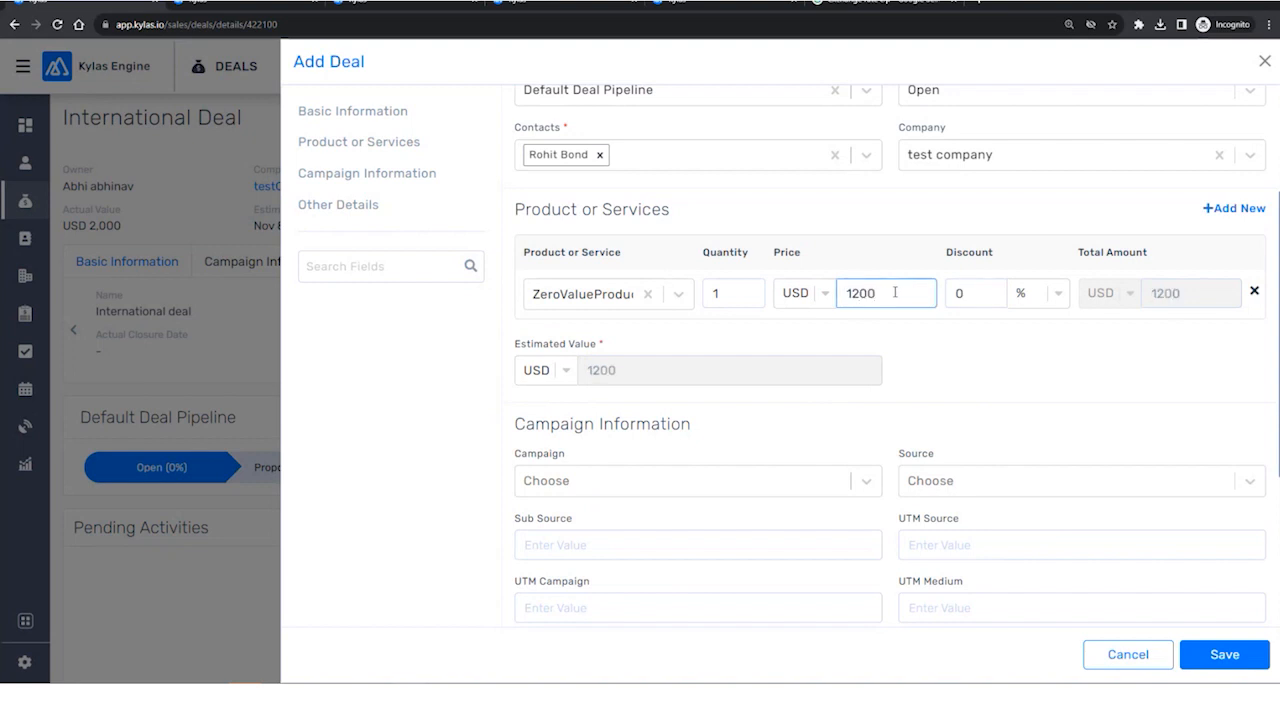
key(BackSpace)
key(BackSpace)
key(BackSpace)
text(00)
drag(508, 355, 650, 367)
click(635, 351)
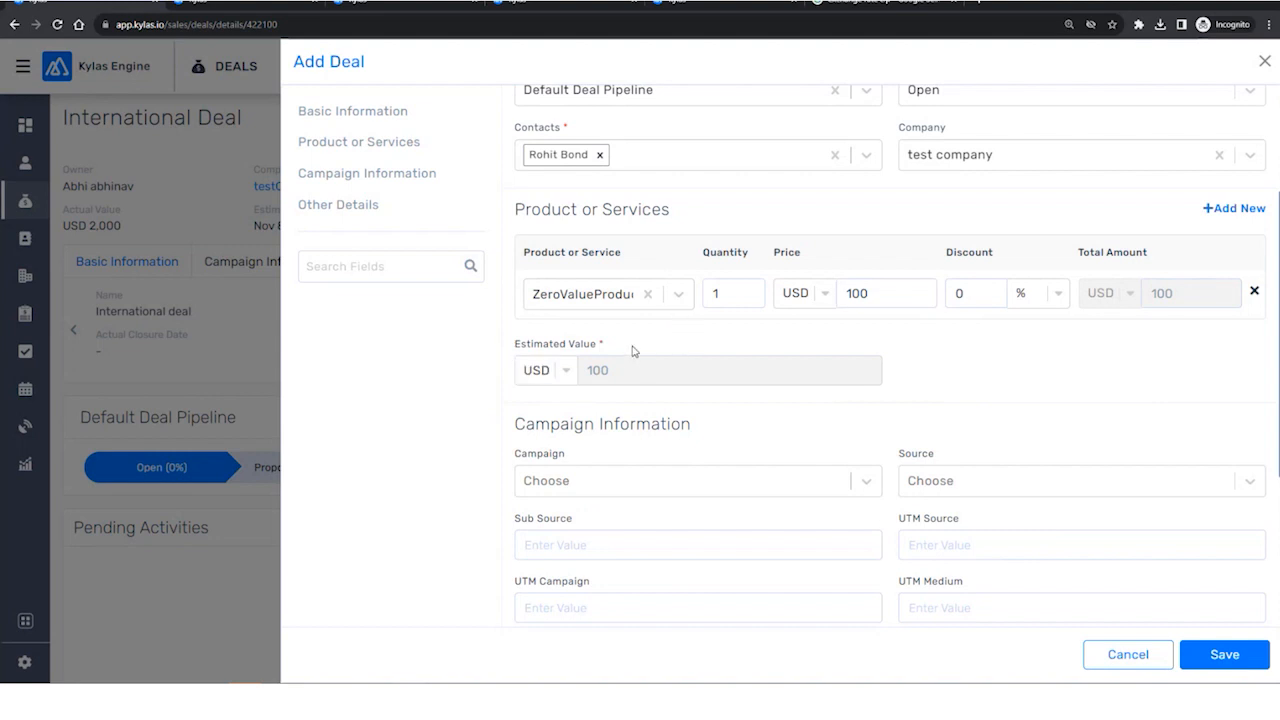
drag(504, 338, 751, 400)
click(920, 370)
Set the new deal's estimated value currency to INR and save the deal.
click(565, 371)
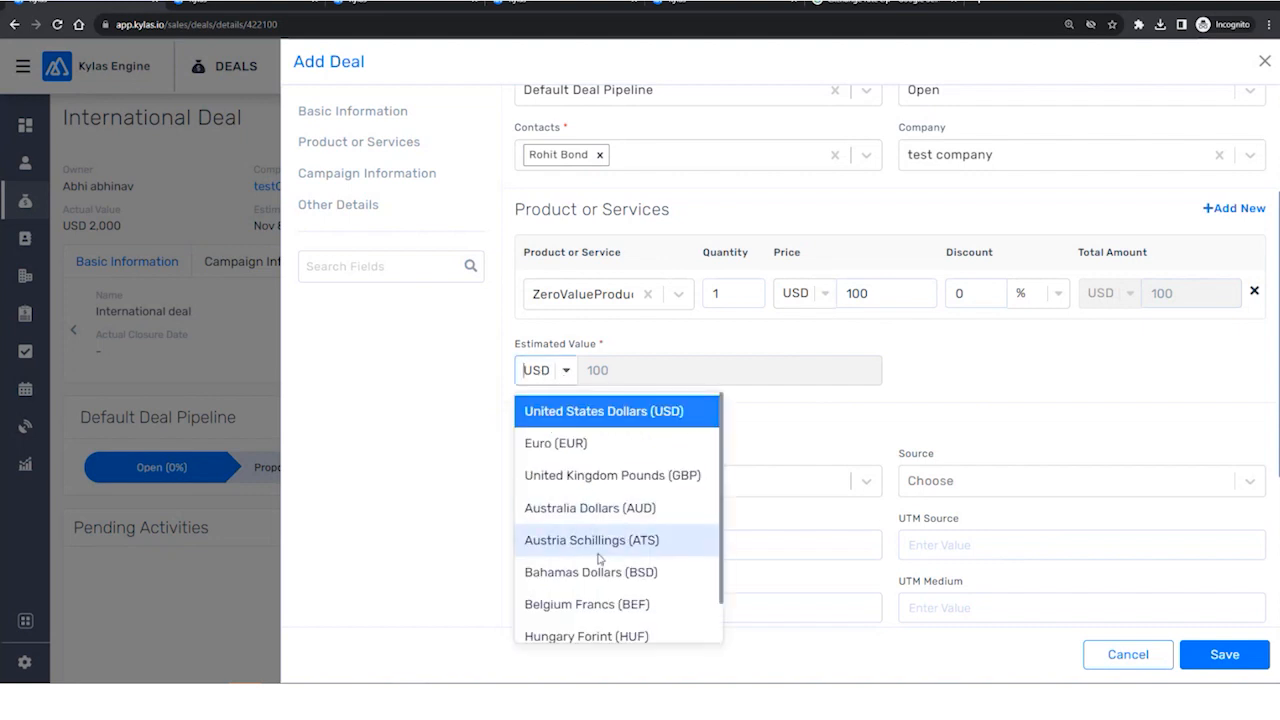
scroll(615, 540, down, 1)
click(580, 623)
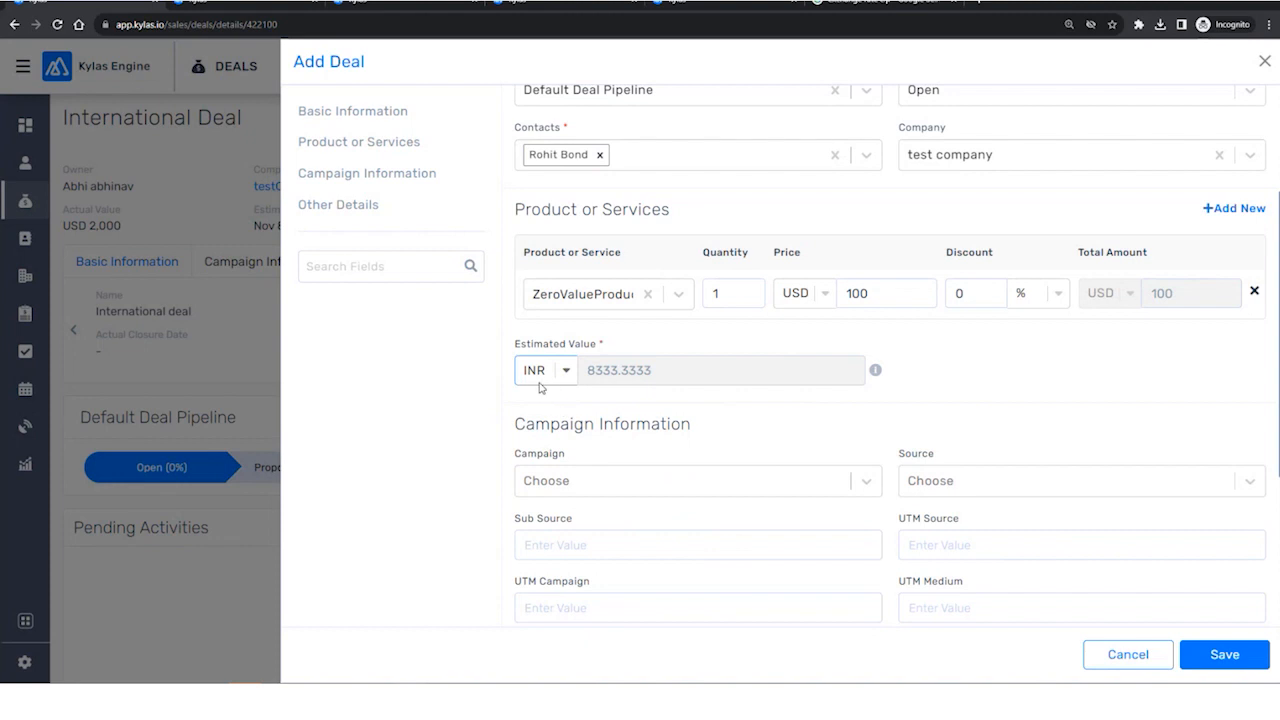
double_click(891, 294)
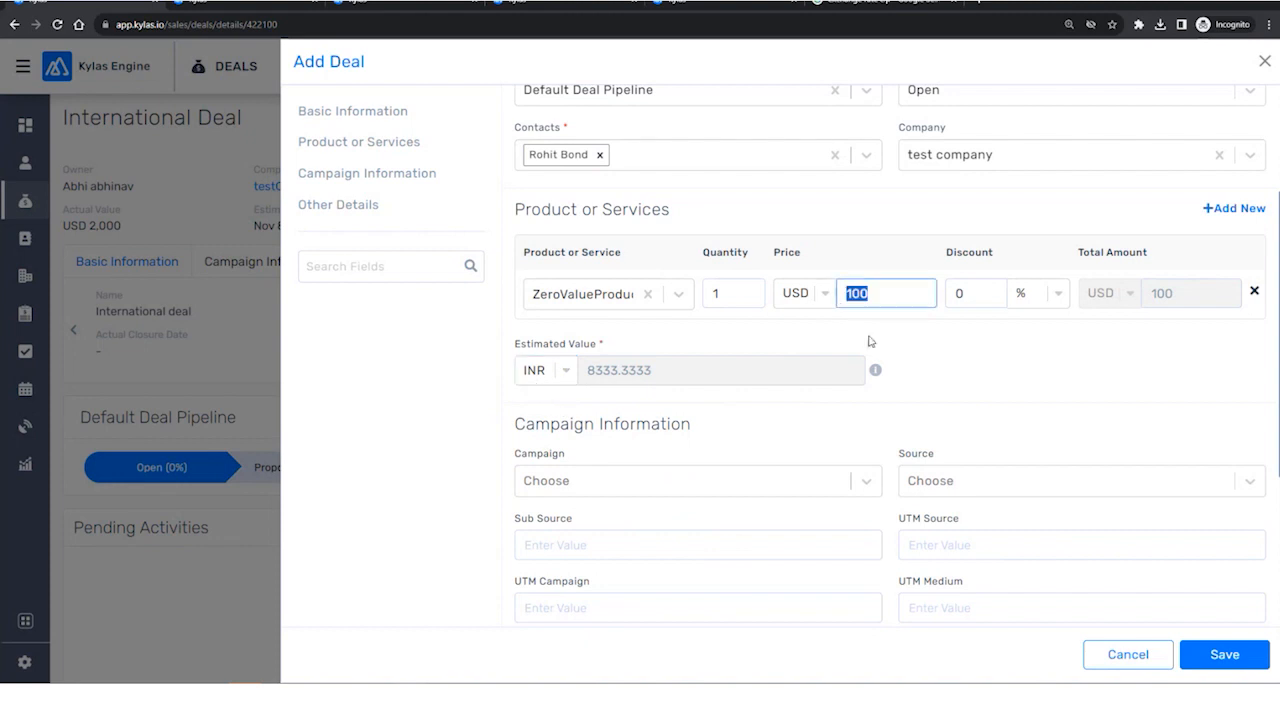
click(869, 341)
click(1226, 655)
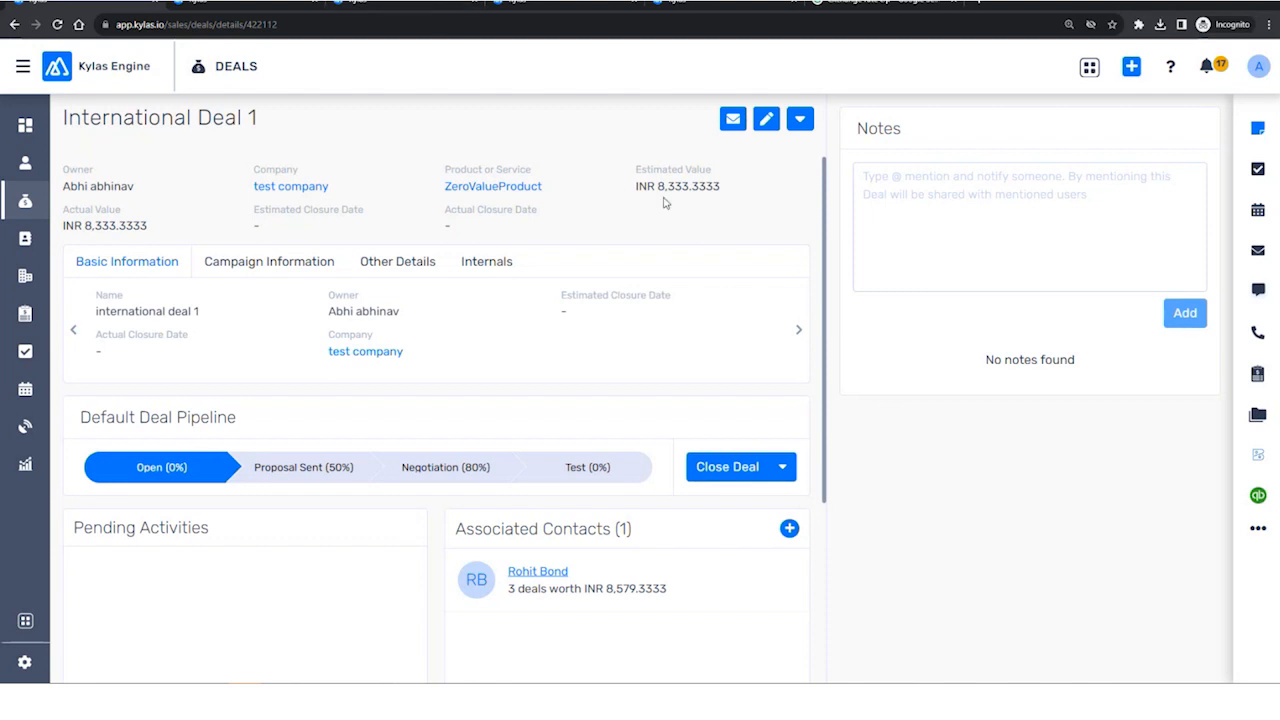
Check the saved deal's estimated value, then open the deal for editing and view the exchange rate used for that value.
drag(637, 188, 731, 203)
click(731, 203)
click(770, 129)
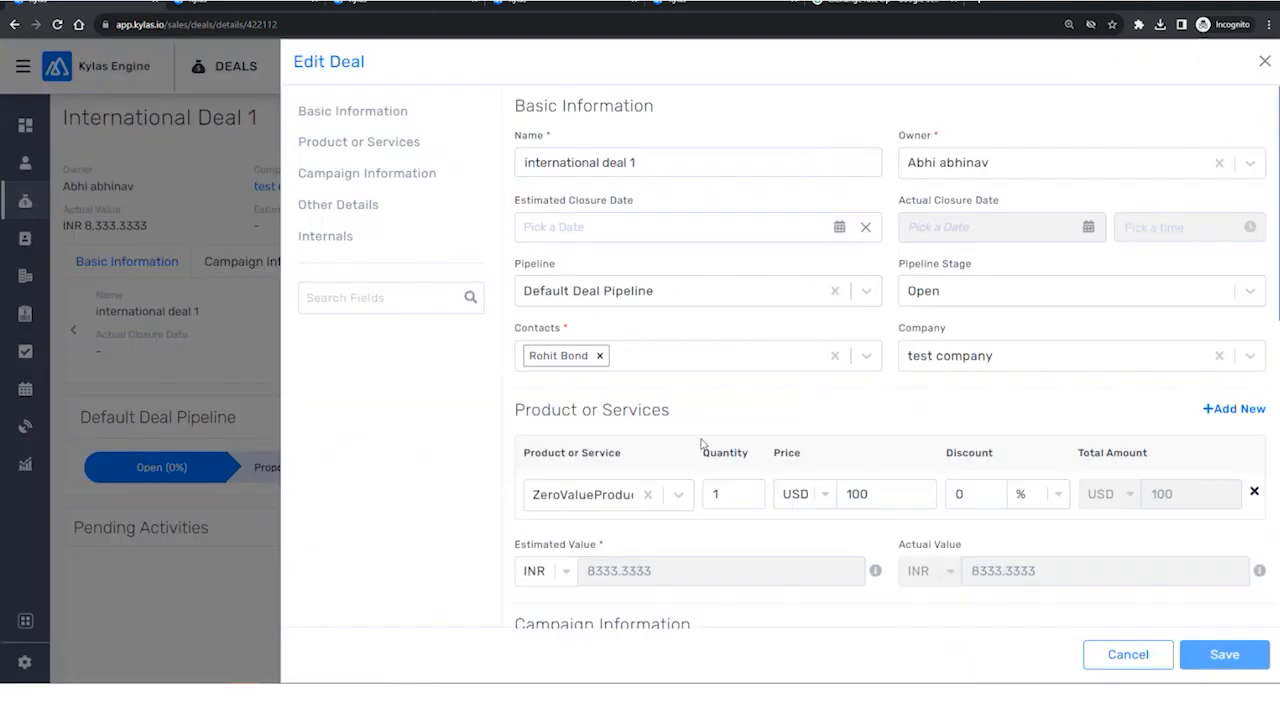
scroll(885, 470, down, 2)
mouse_move(877, 447)
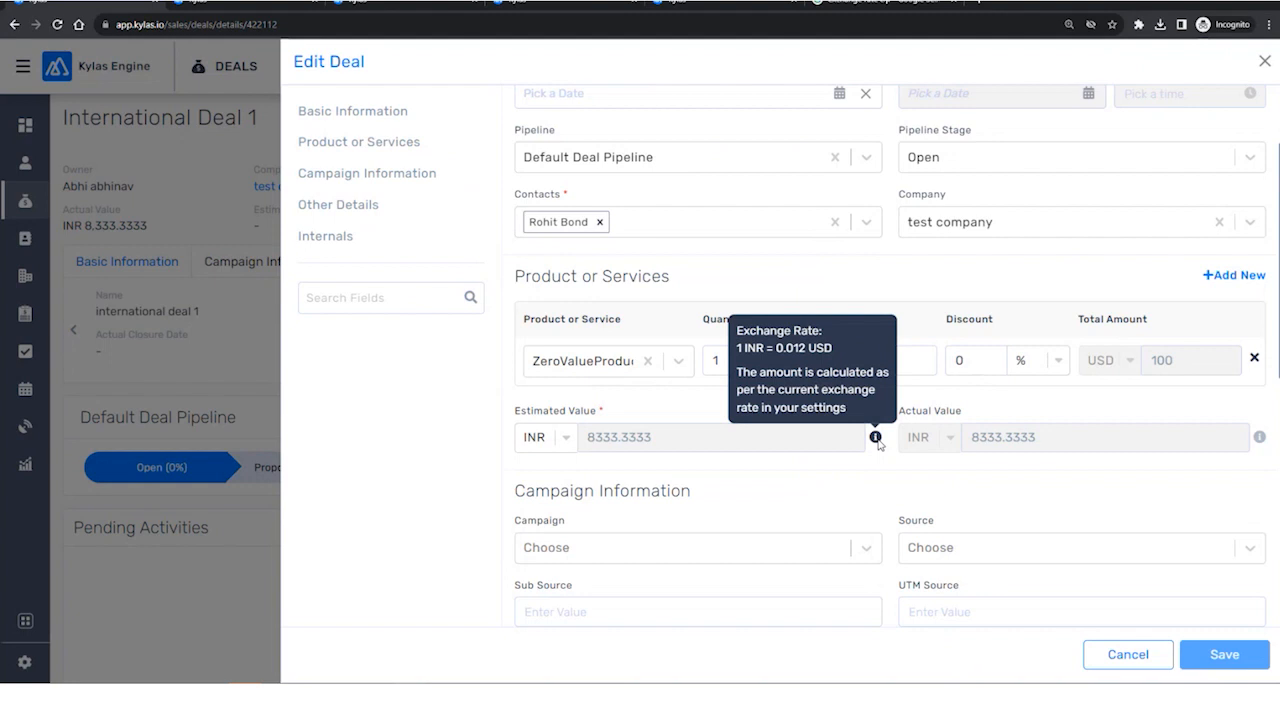
Switch to the account's currency exchange rates and open the list of additional exchange rates for United States Dollars (USD).
right_click(93, 4)
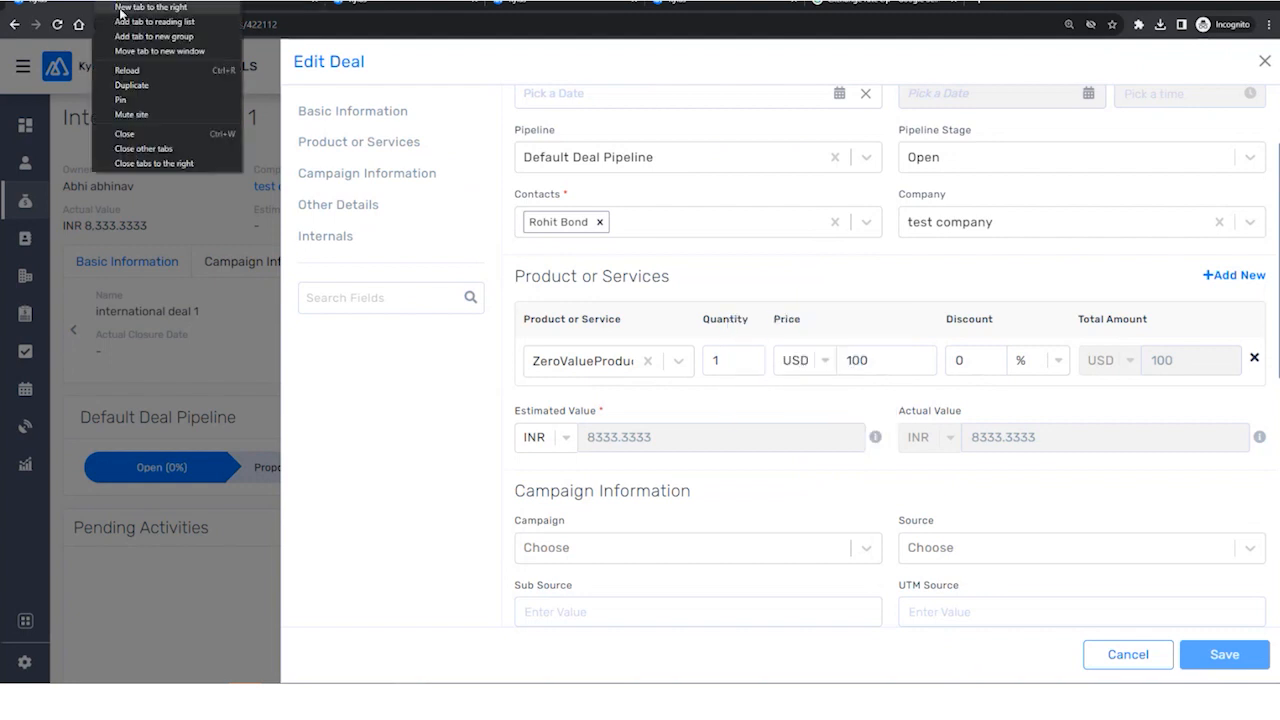
click(259, 6)
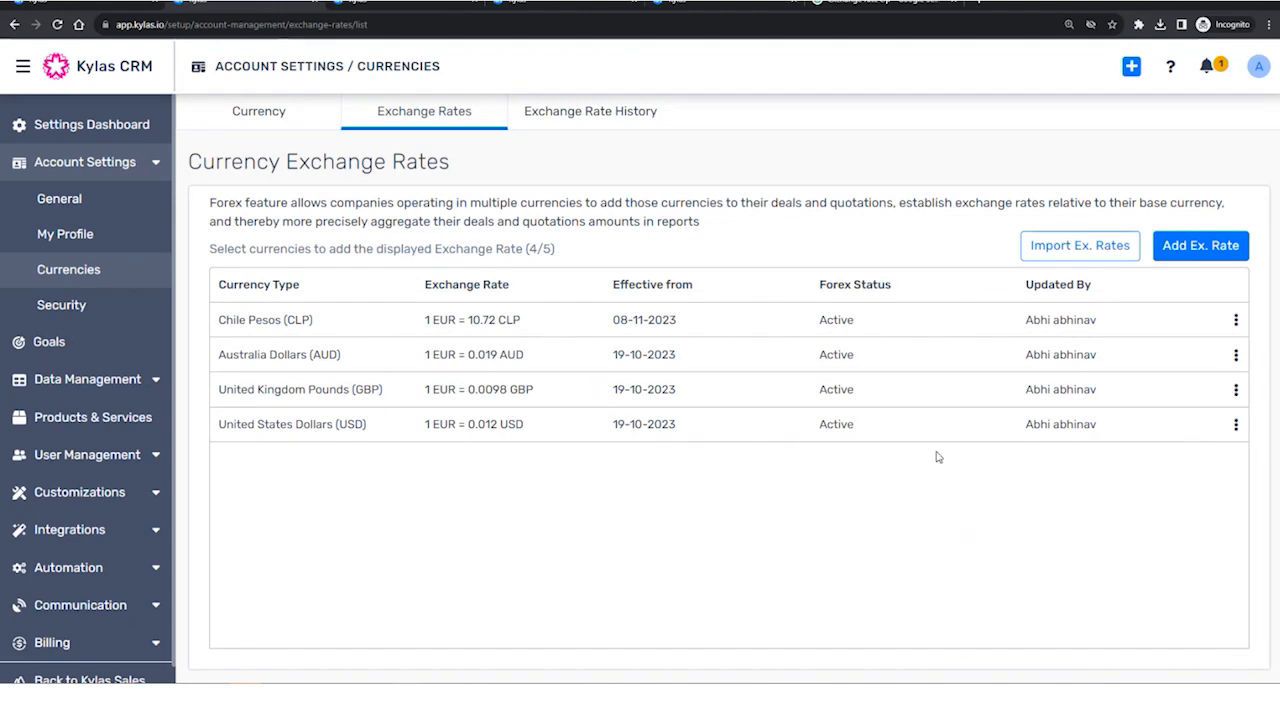
click(1235, 424)
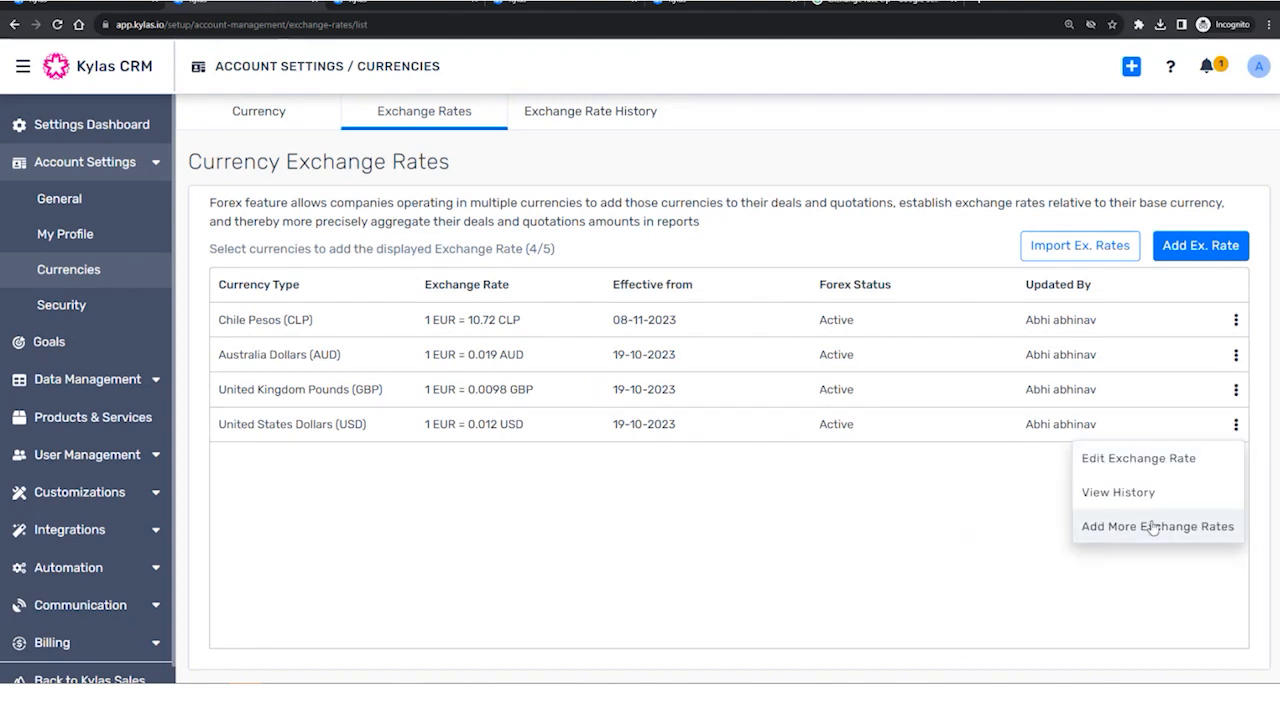
click(1148, 525)
Compare the first two USD effective dates and examine the exchange rate that applies from the earlier one.
drag(216, 326, 318, 334)
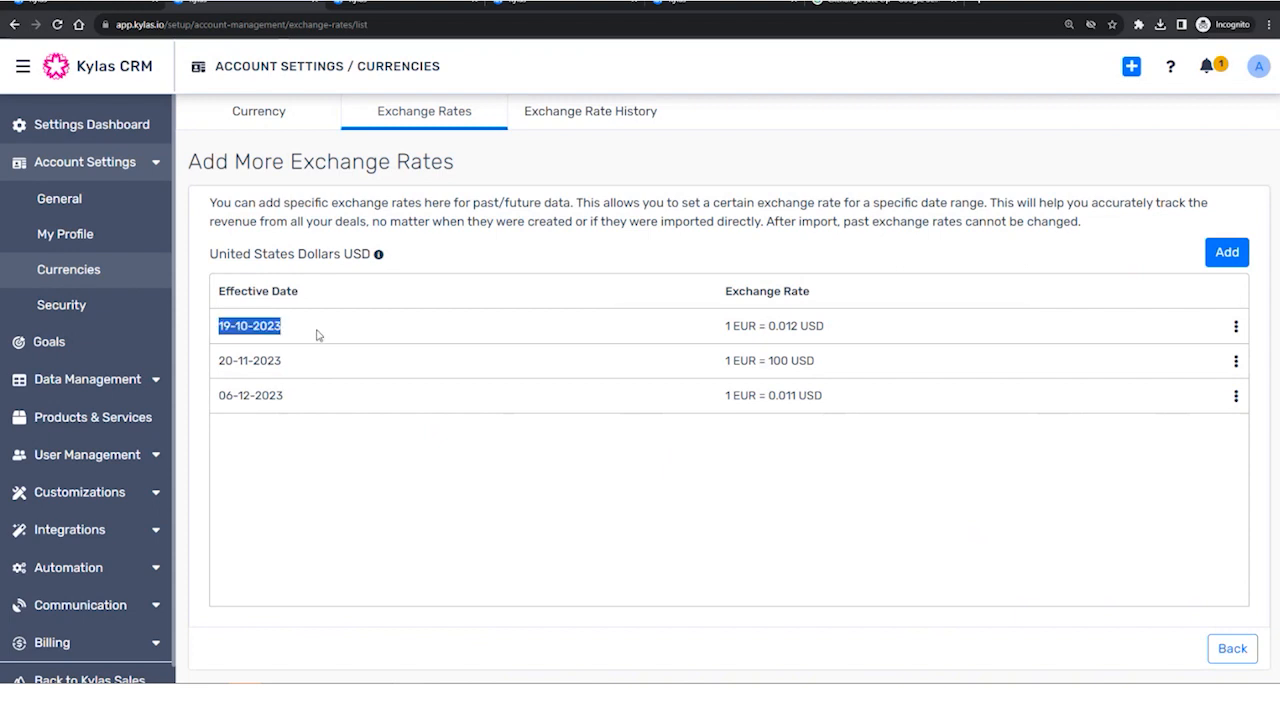
drag(218, 359, 312, 375)
drag(222, 326, 282, 327)
drag(218, 360, 309, 378)
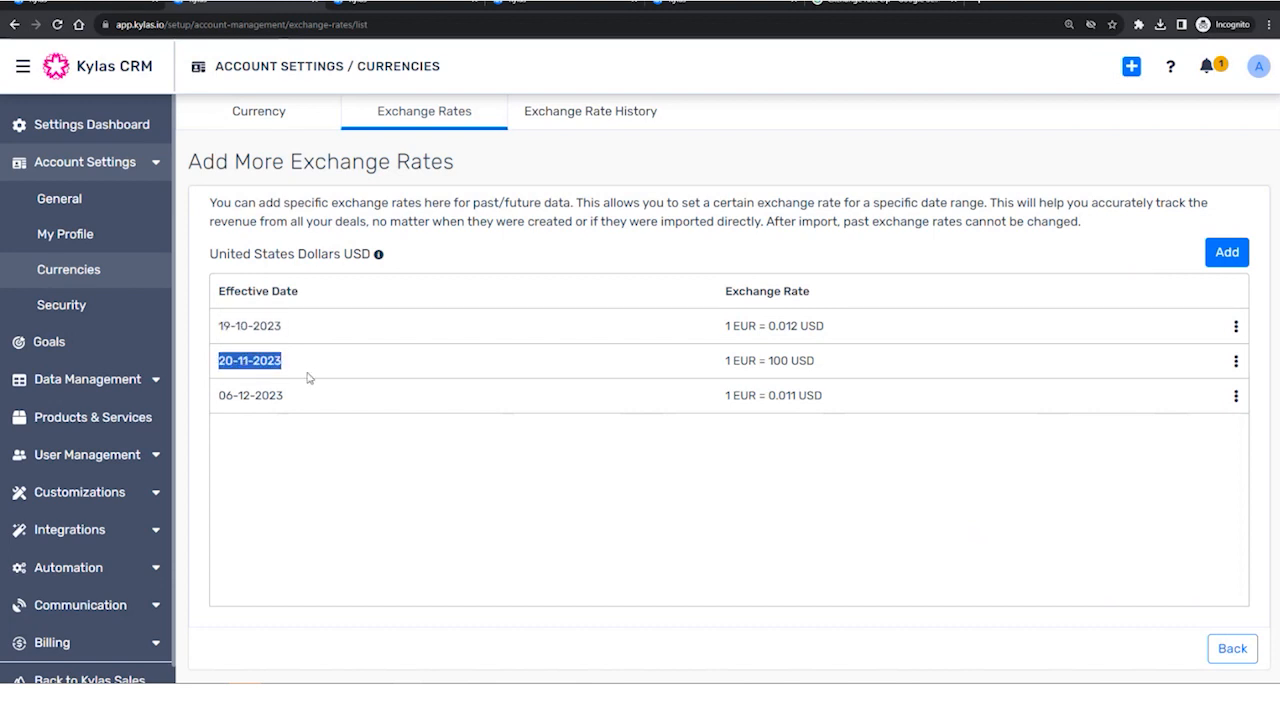
drag(725, 327, 846, 331)
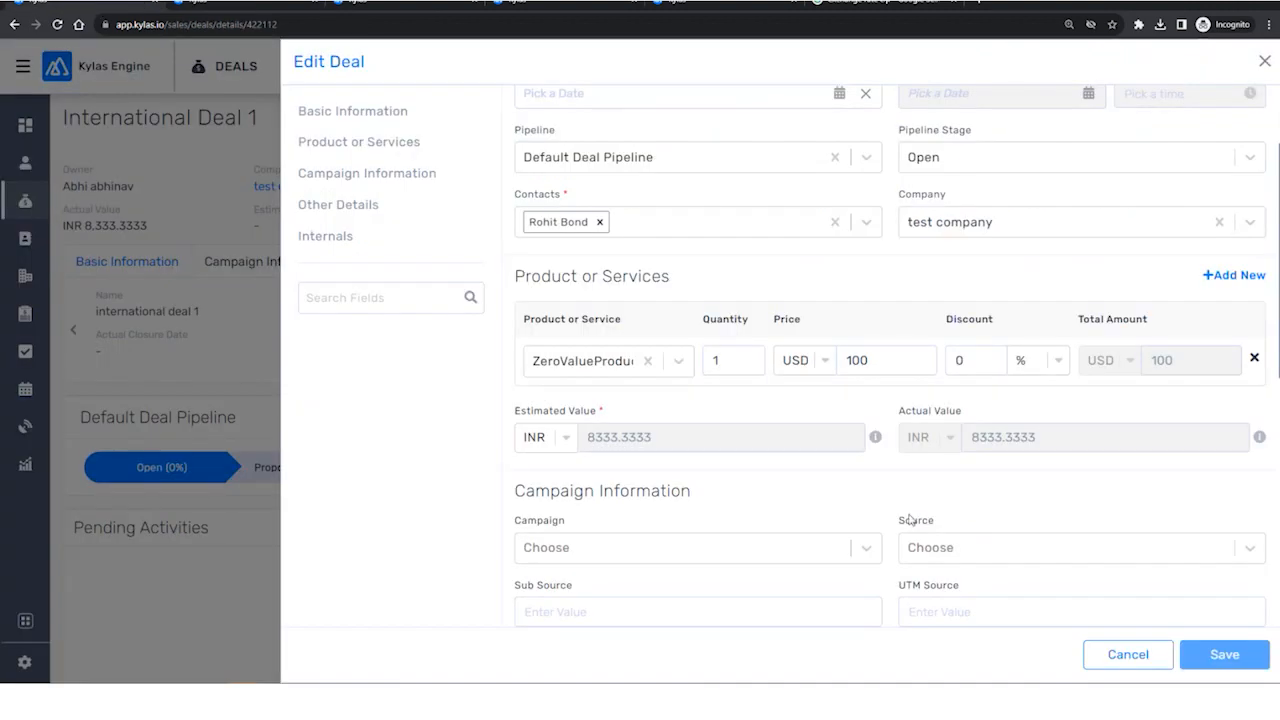
Return to the deal being edited and view the exchange rate details for its estimated value and actual value.
mouse_move(876, 437)
mouse_move(1261, 442)
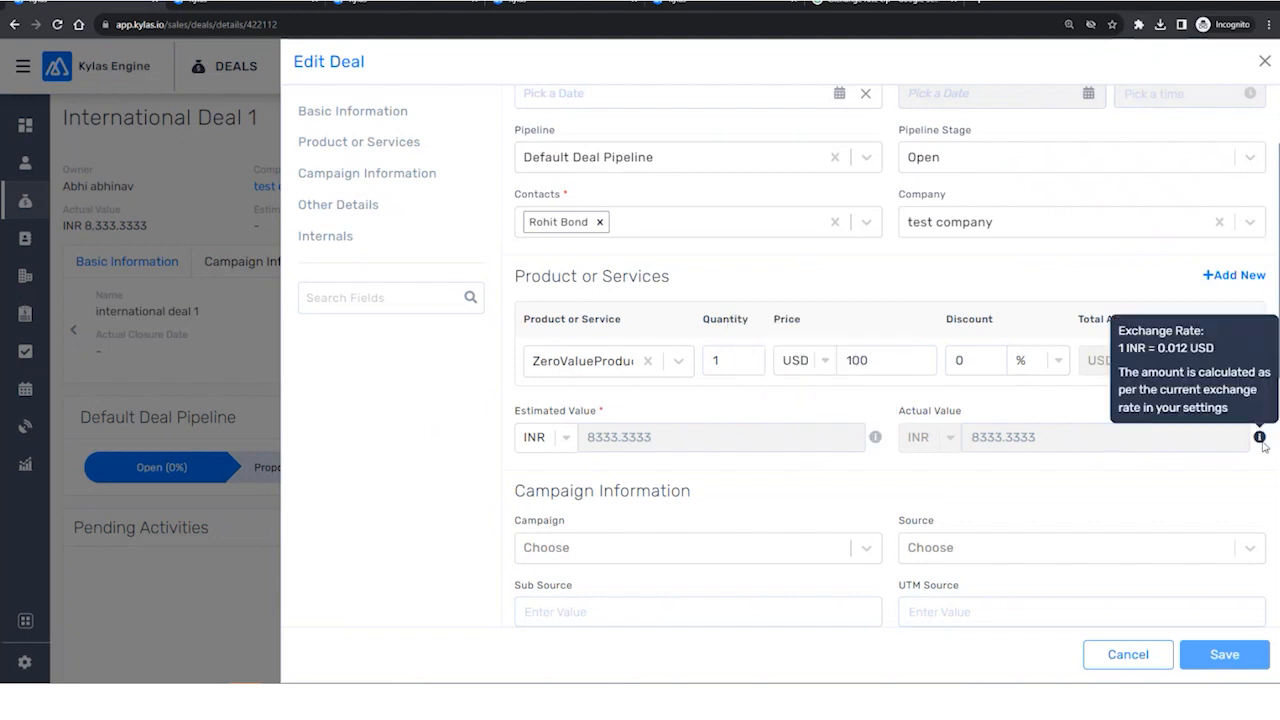
scroll(1000, 465, down, 2)
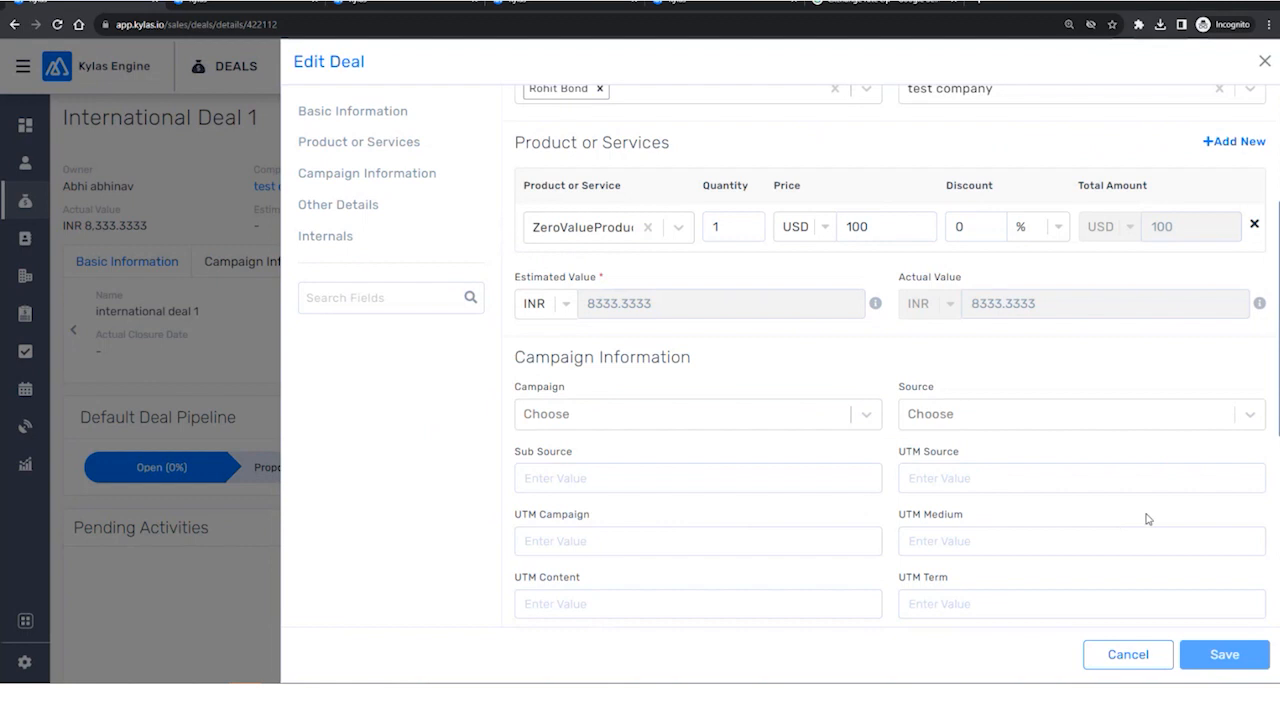
Review the product price and converted values of international deal 1, and close its editor without changes.
scroll(1148, 519, down, 5)
scroll(1000, 400, up, 4)
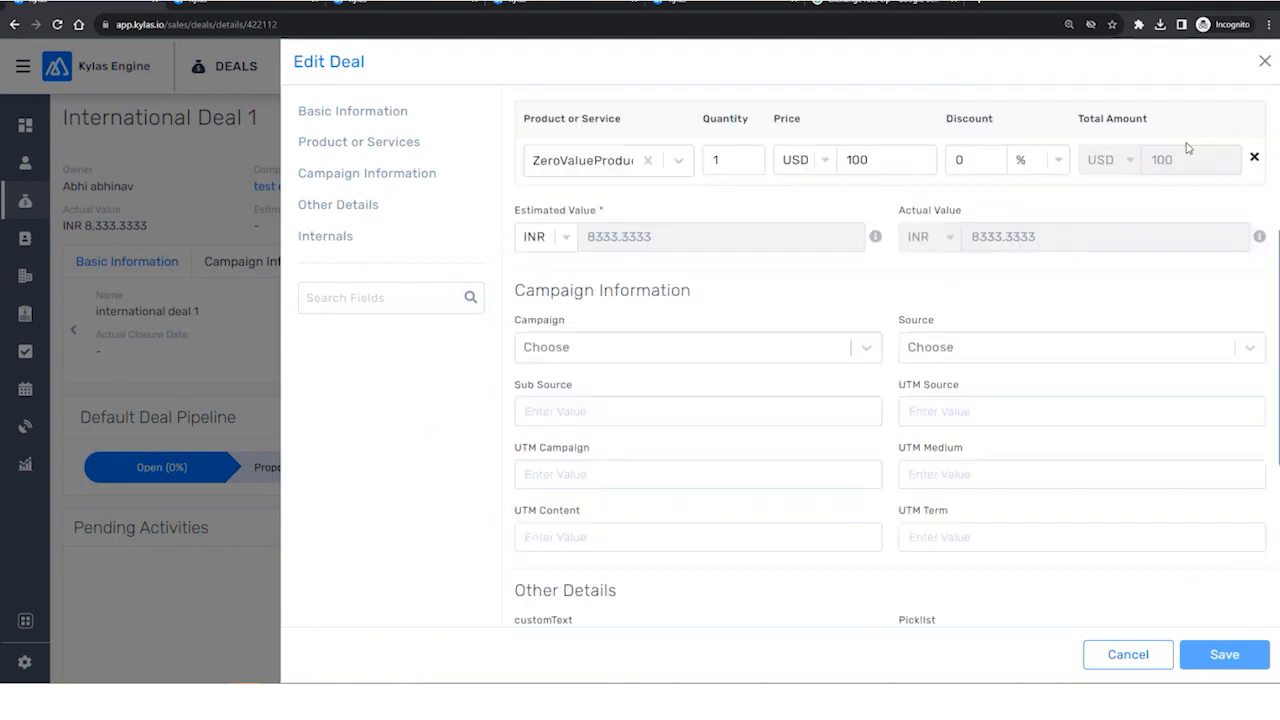
click(1264, 62)
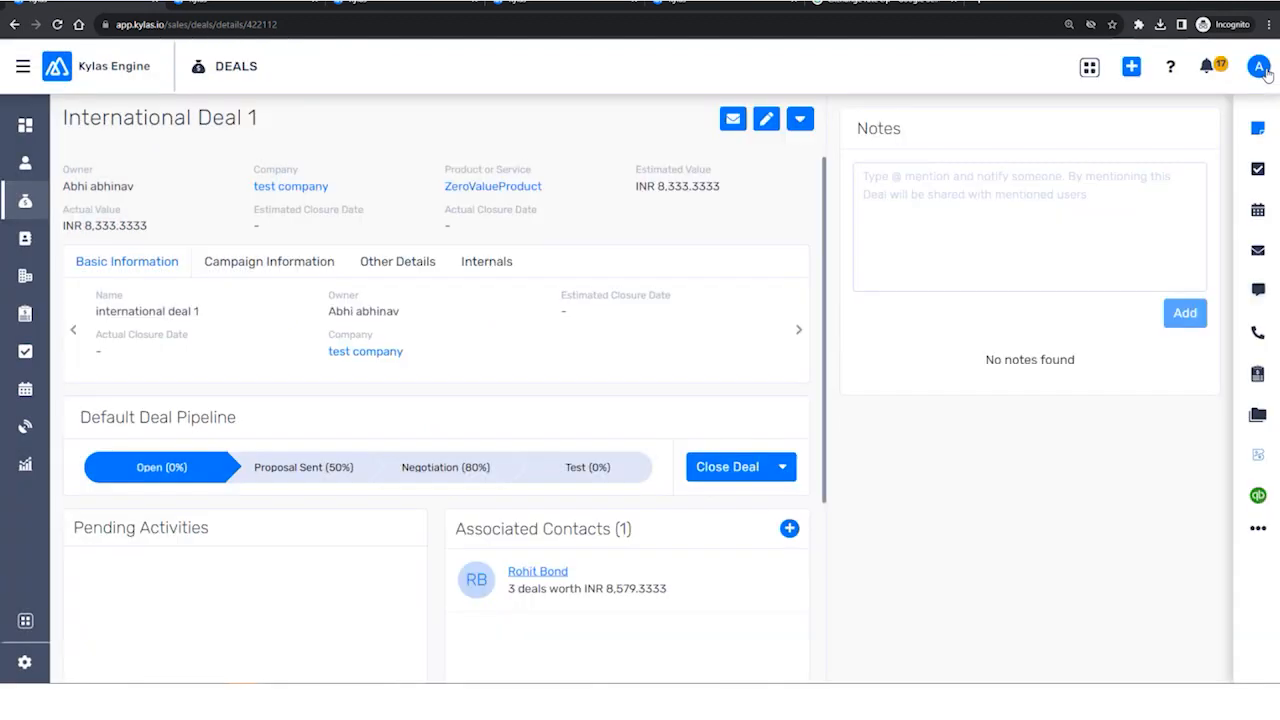
Start a new deal named "international deal 2" and assign it to the Default Deal Pipeline.
click(1131, 66)
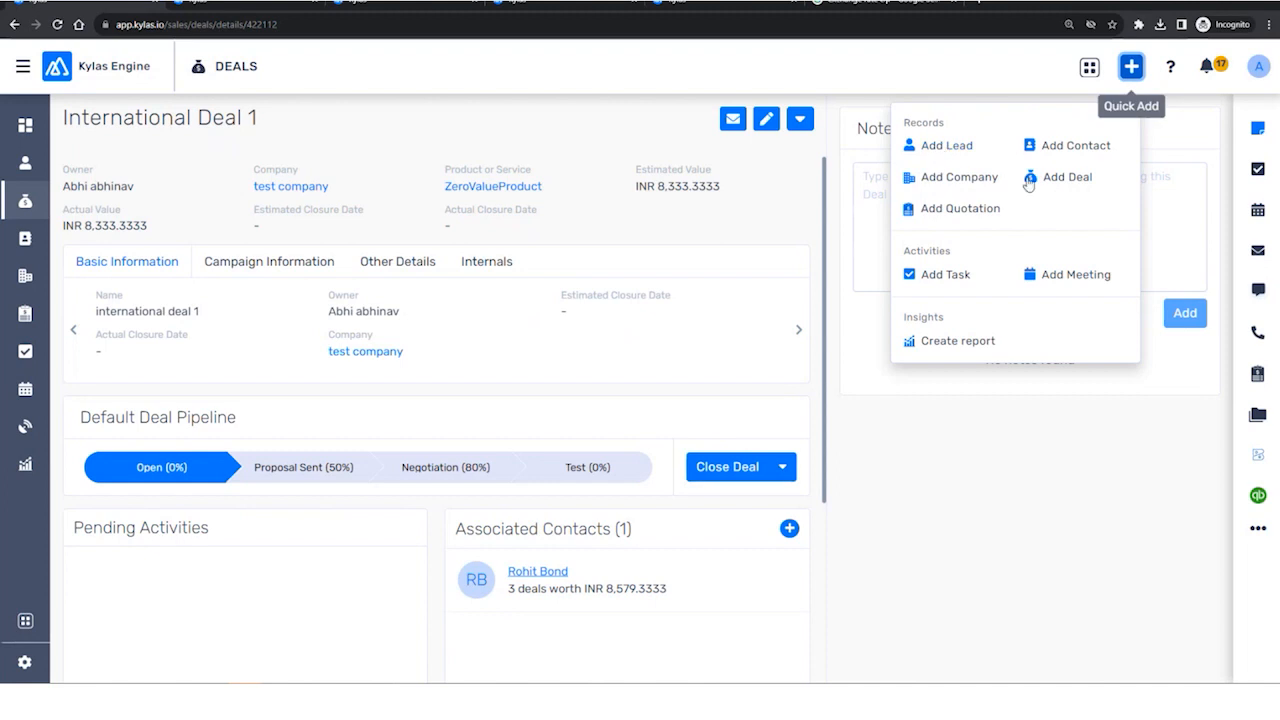
click(1058, 180)
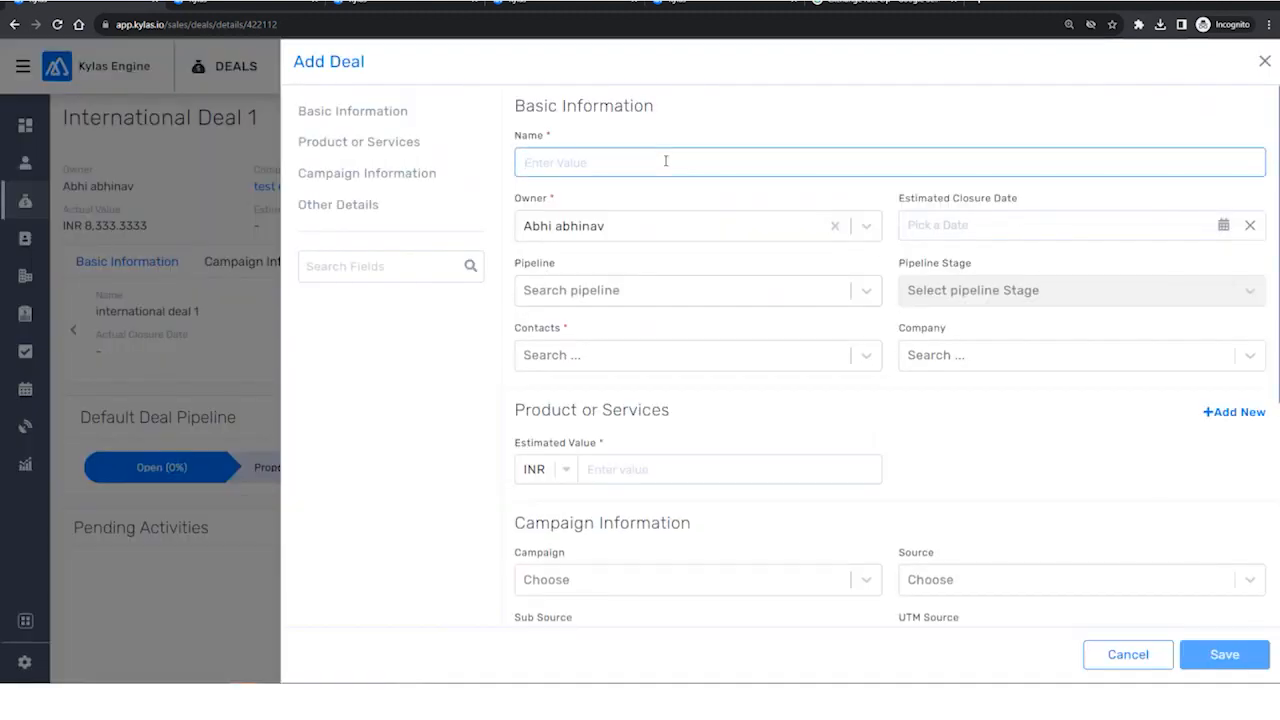
text(international)
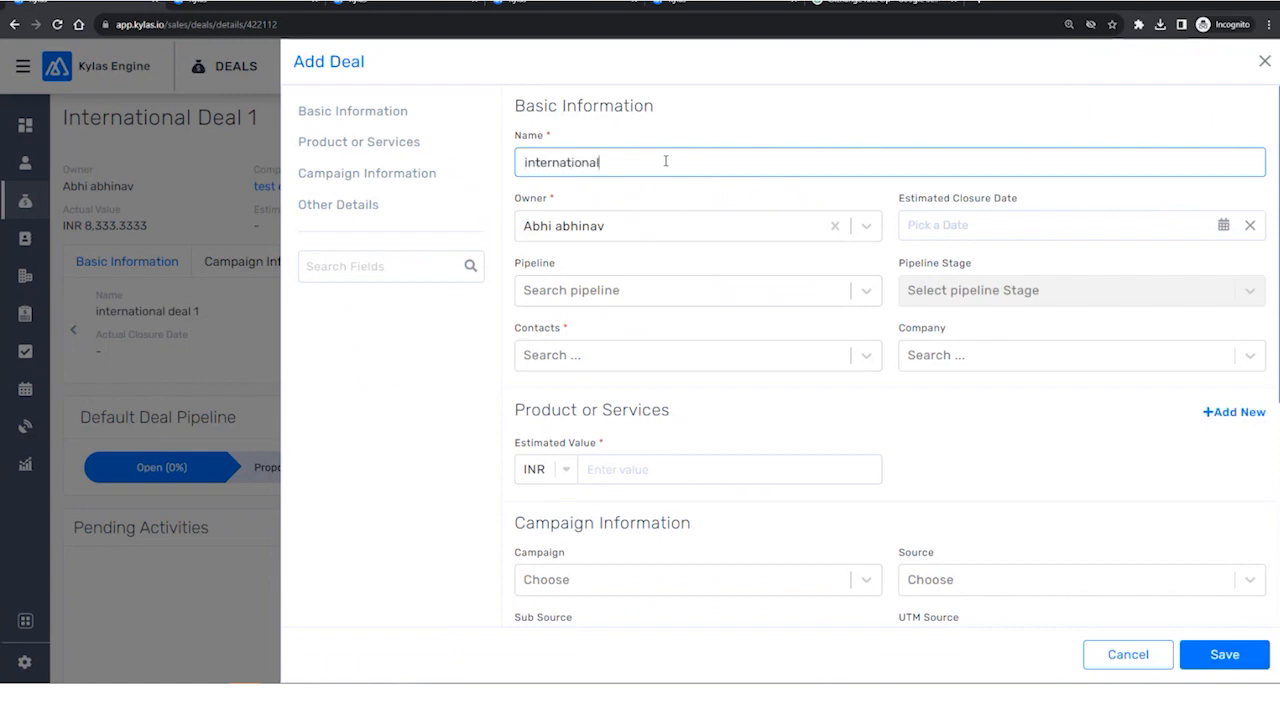
text( deal 2)
click(690, 298)
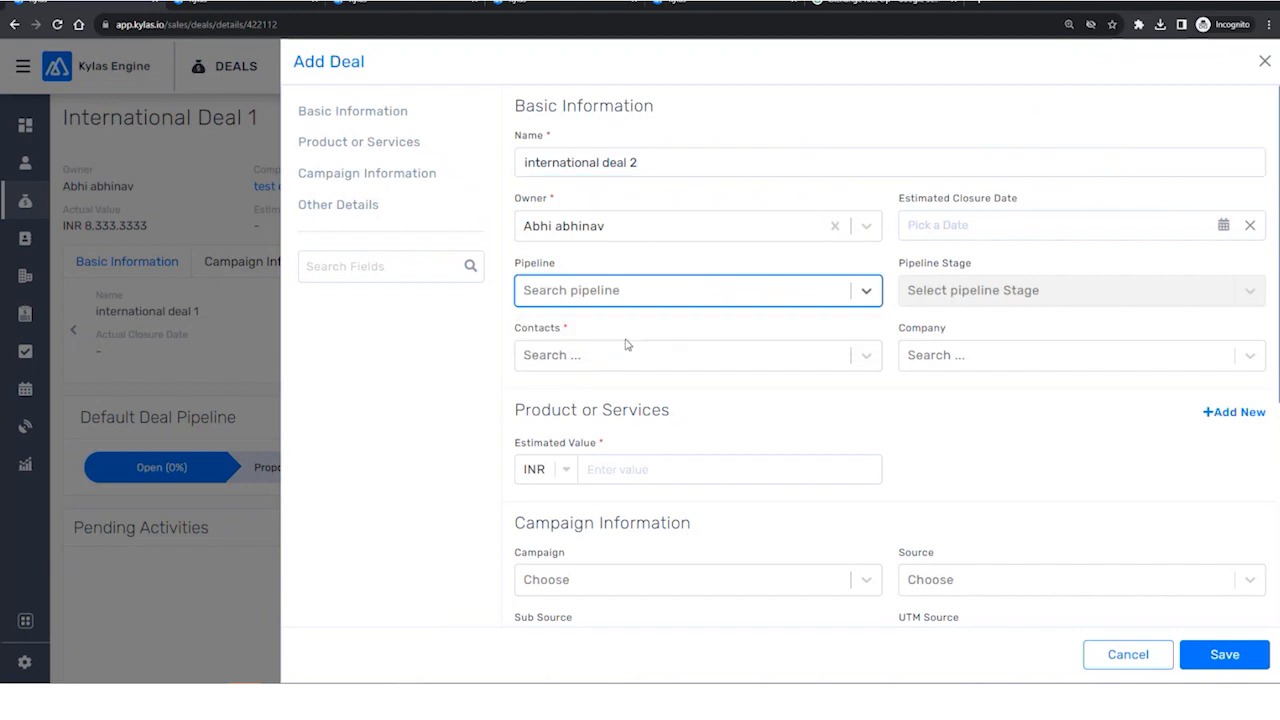
click(620, 335)
Associate the contact "lead createded" and the company "test company" with the new deal.
click(622, 355)
scroll(580, 440, down, 5)
scroll(610, 445, up, 2)
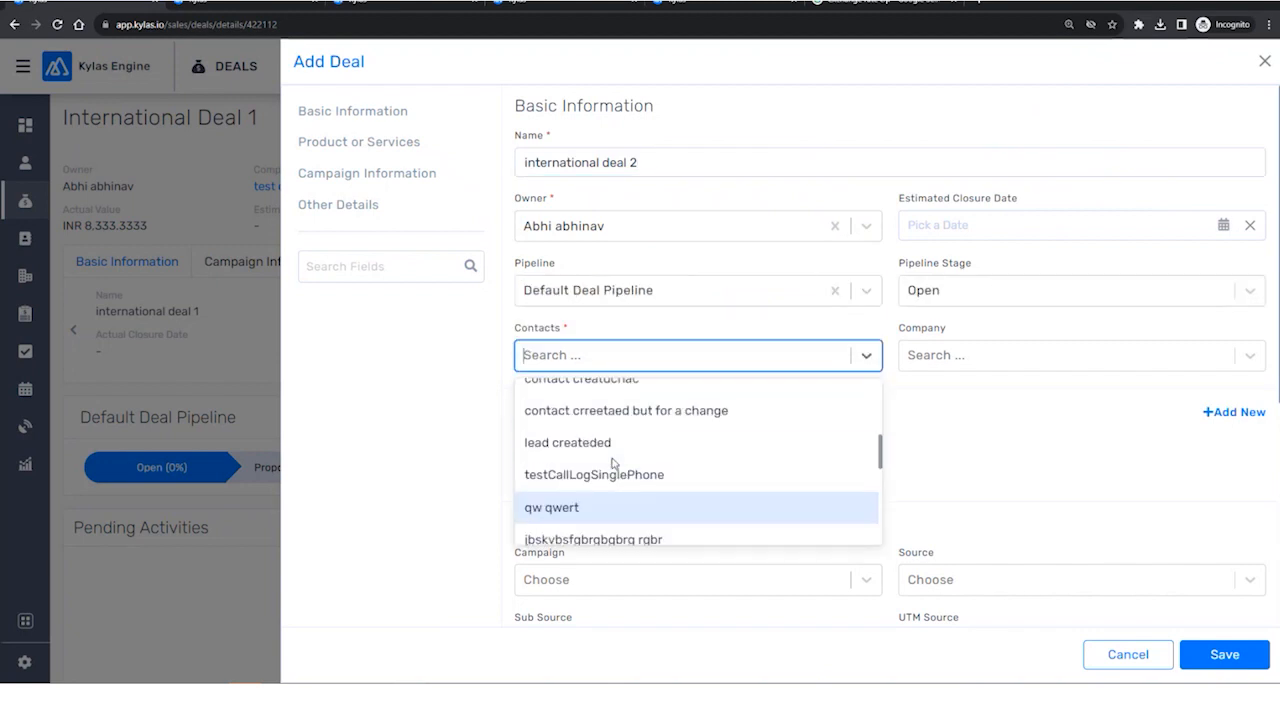
click(612, 448)
click(937, 358)
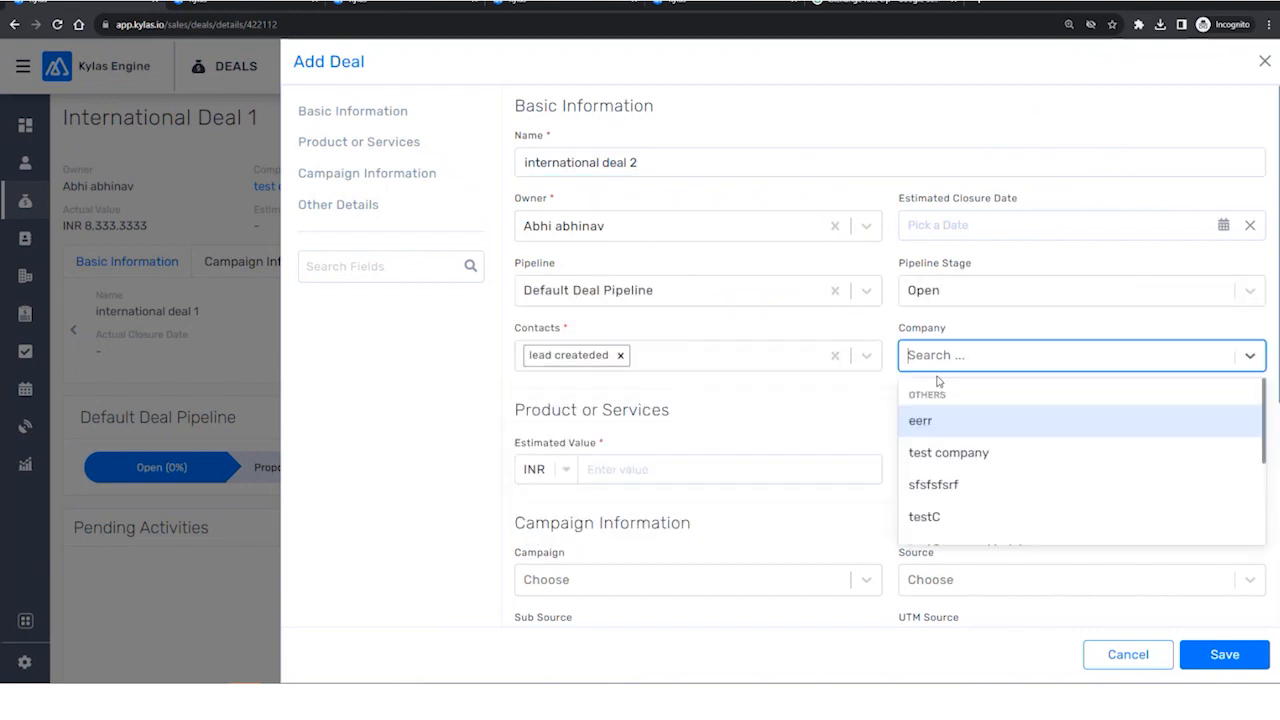
click(949, 447)
Add ZeroValueProduct to the deal's products and set its price to 100.
click(1160, 411)
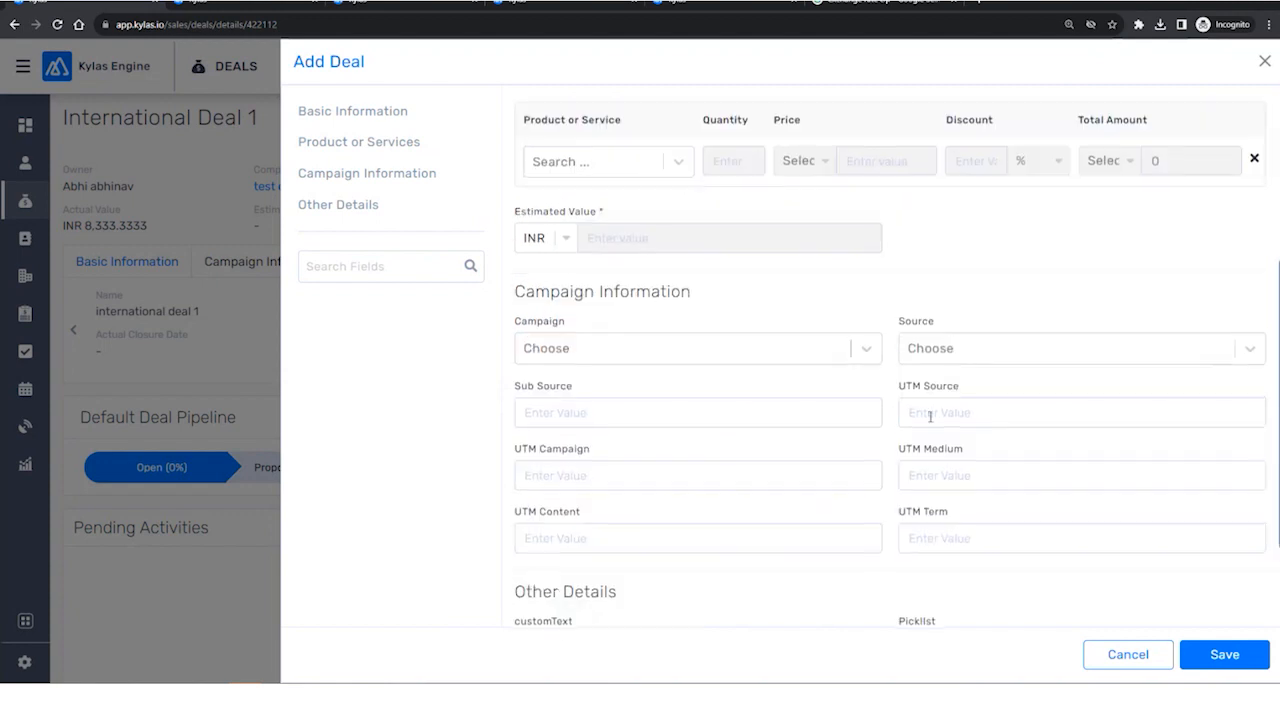
click(660, 150)
scroll(623, 237, down, 3)
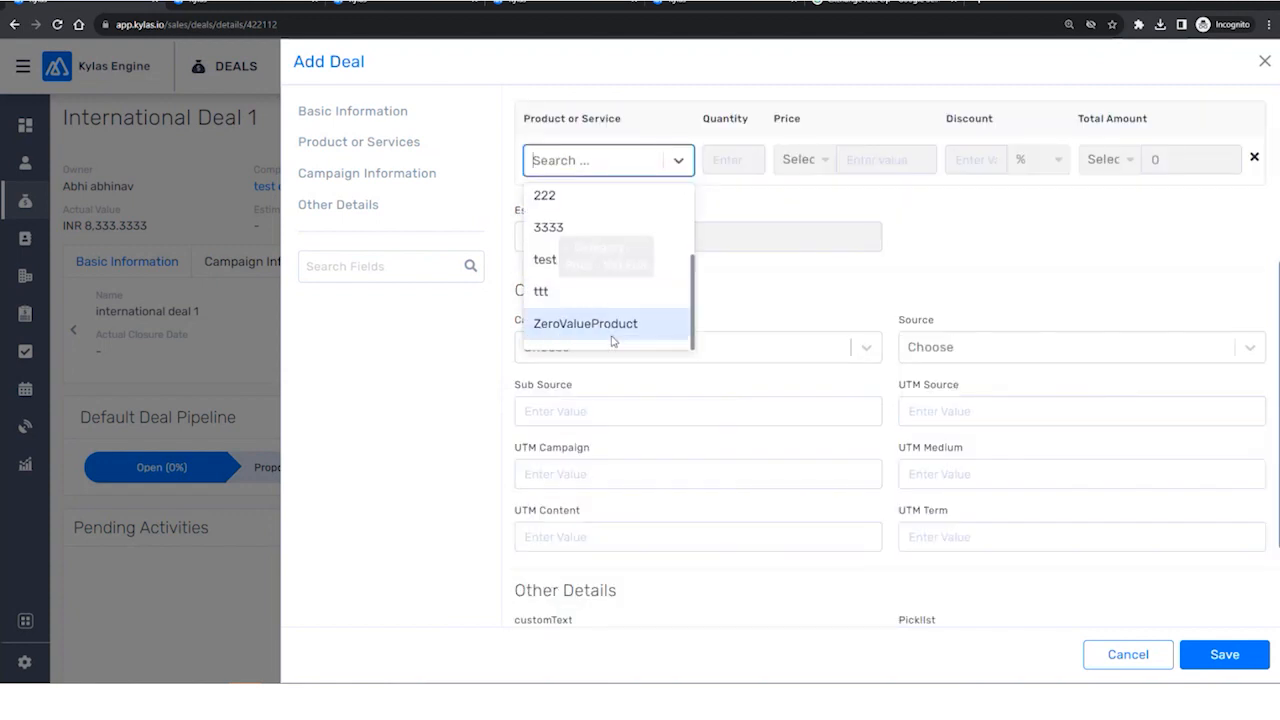
click(610, 324)
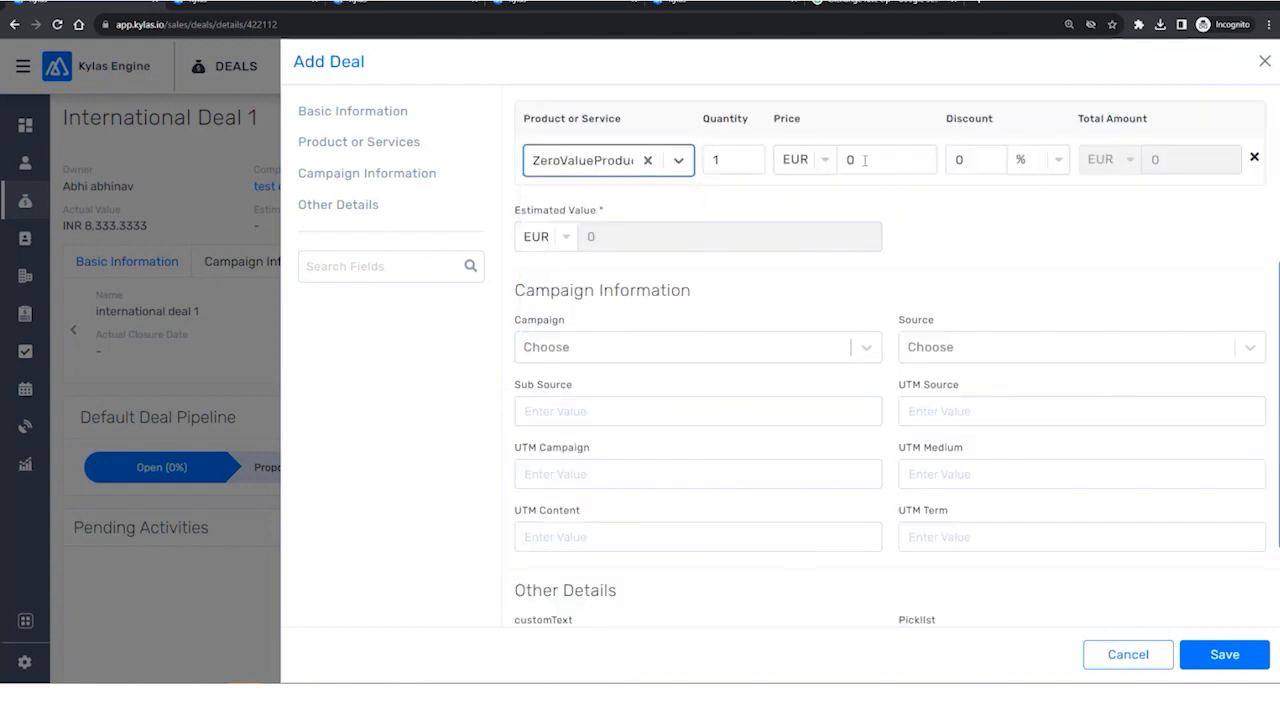
scroll(860, 170, up, 1)
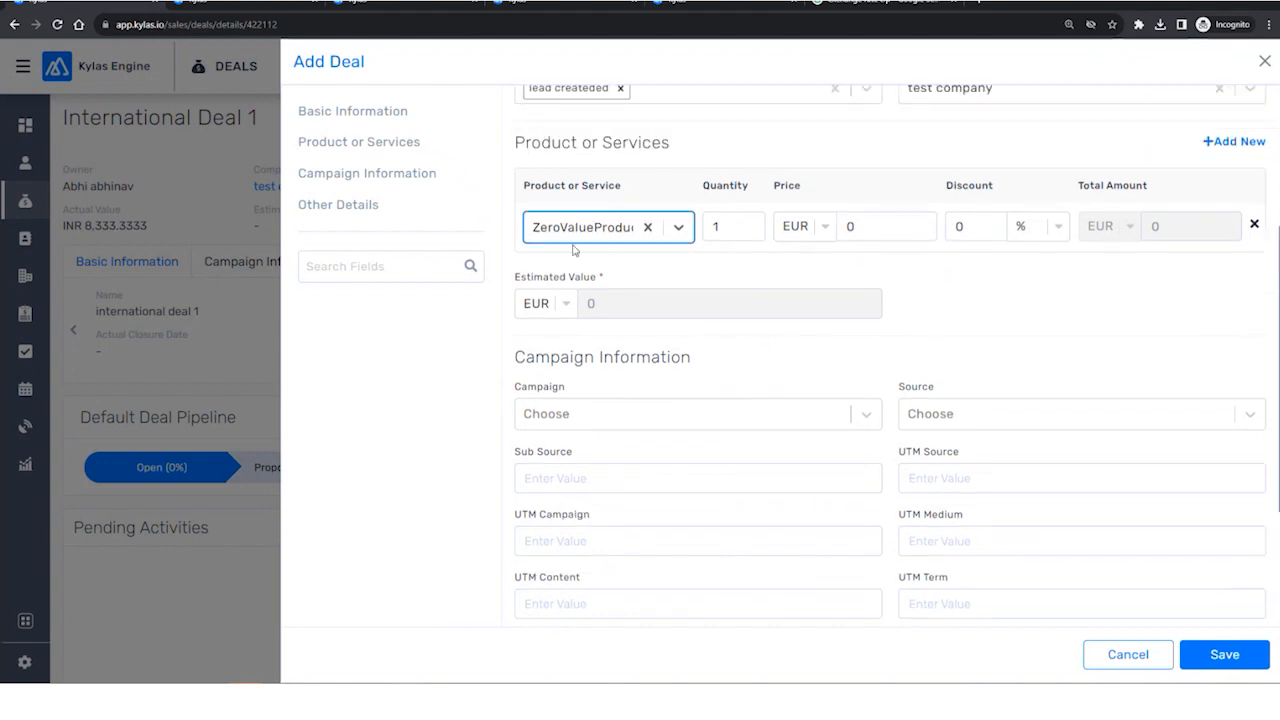
click(930, 227)
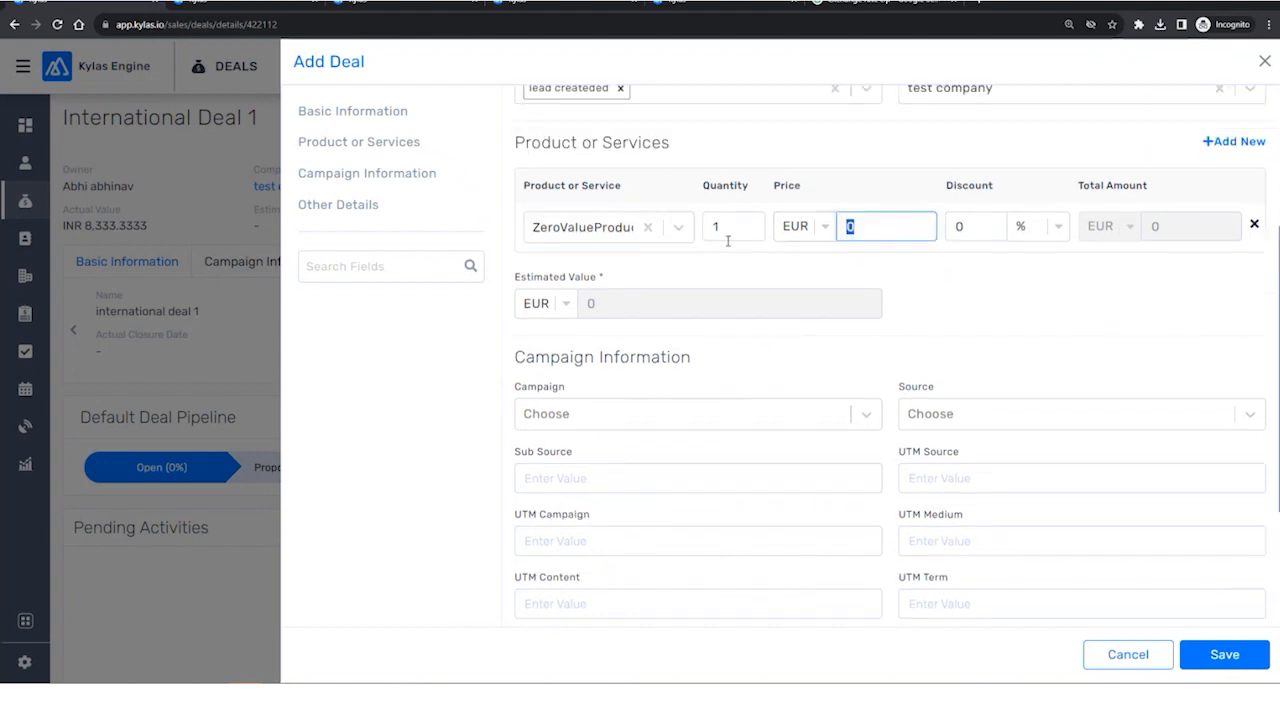
text(100)
Add the product "test" as a second line item and set its price currency to Euro (EUR).
click(1231, 147)
click(645, 285)
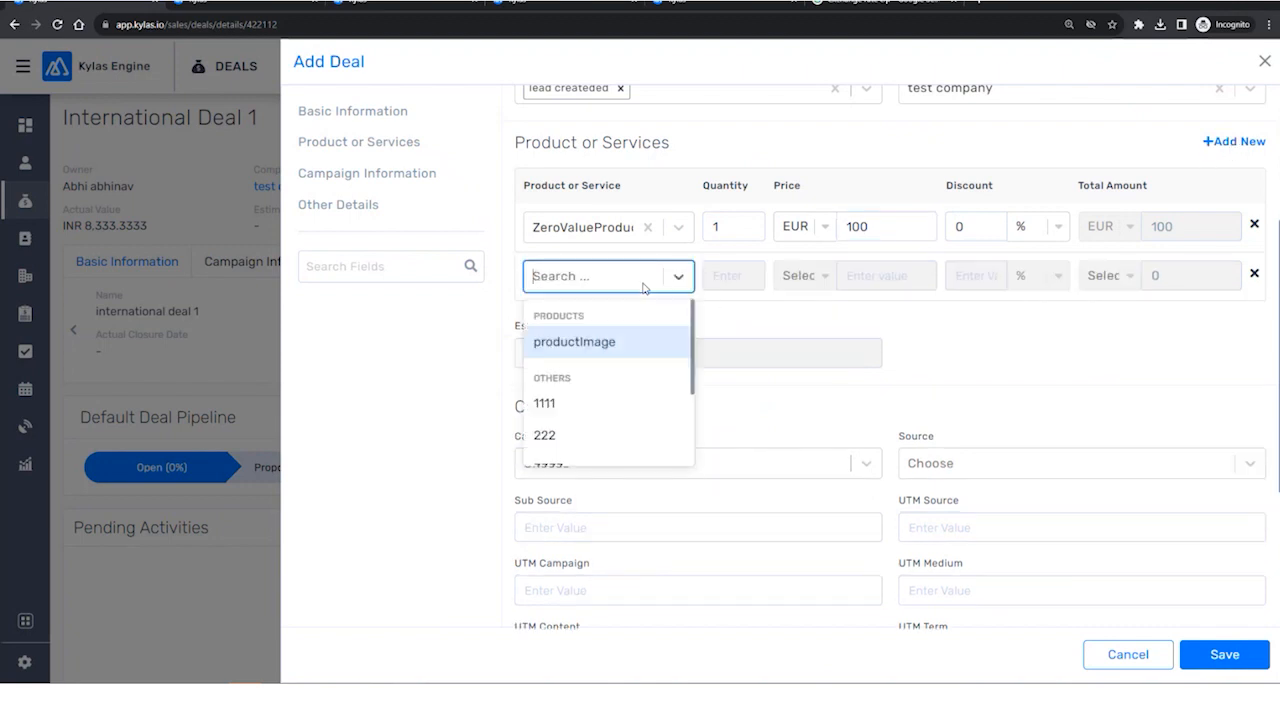
scroll(590, 340, down, 2)
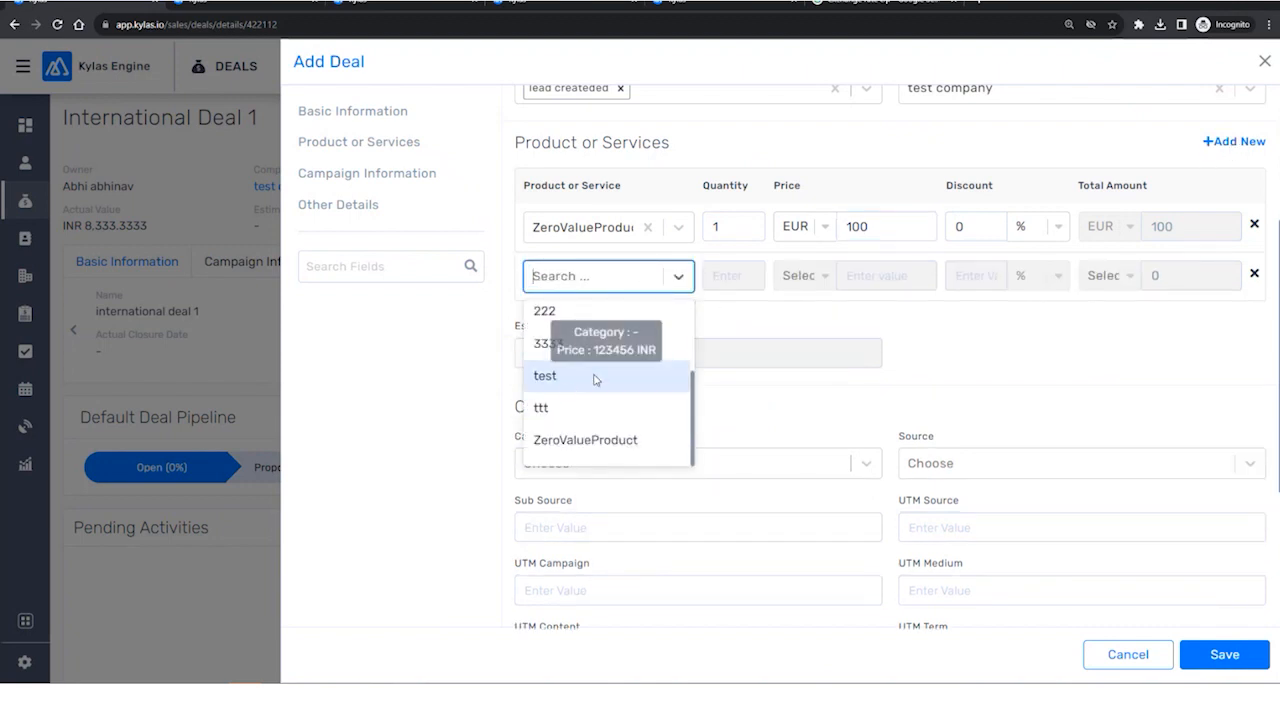
click(590, 375)
click(820, 282)
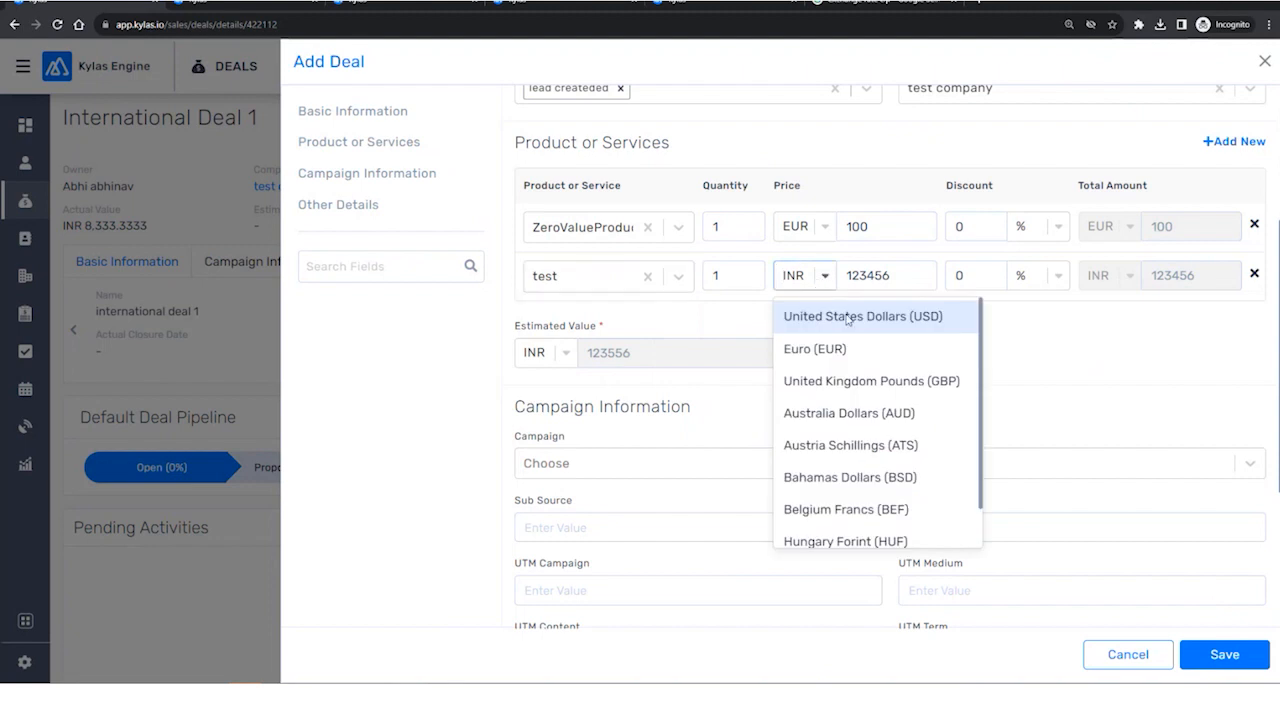
click(812, 349)
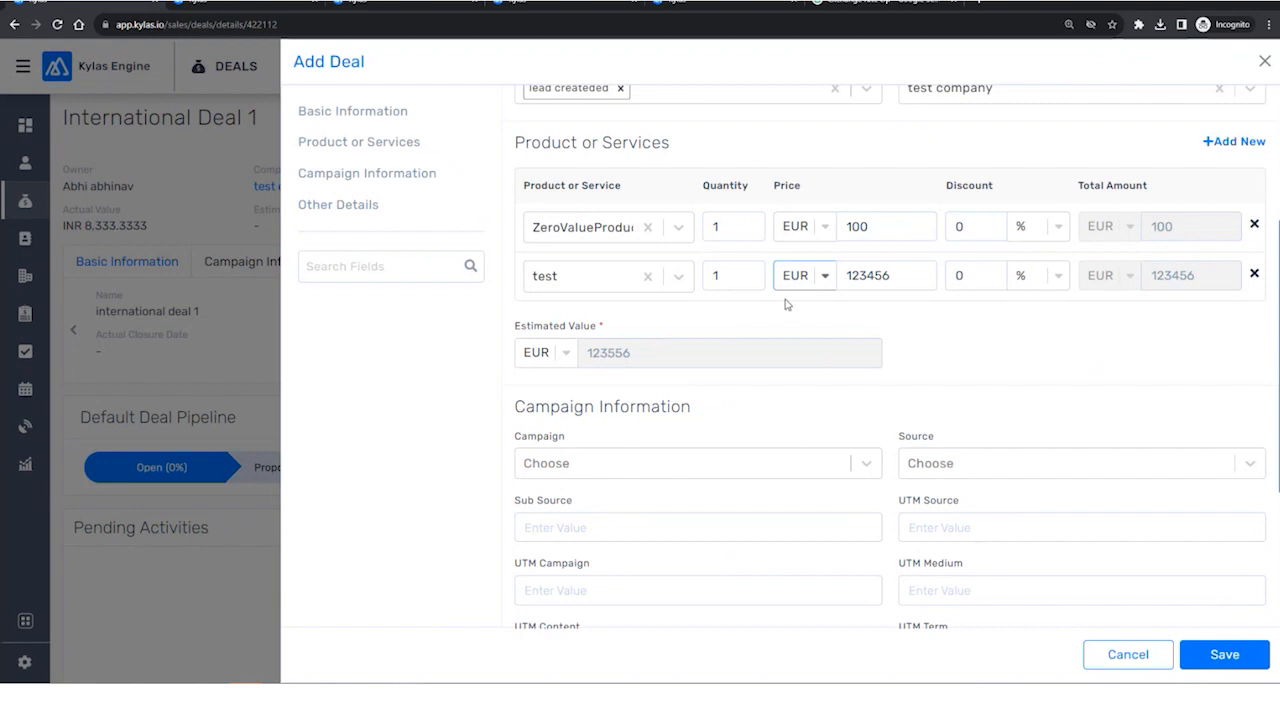
Check the currency used for the deal's estimated value.
drag(491, 326, 625, 335)
click(571, 372)
drag(510, 326, 629, 340)
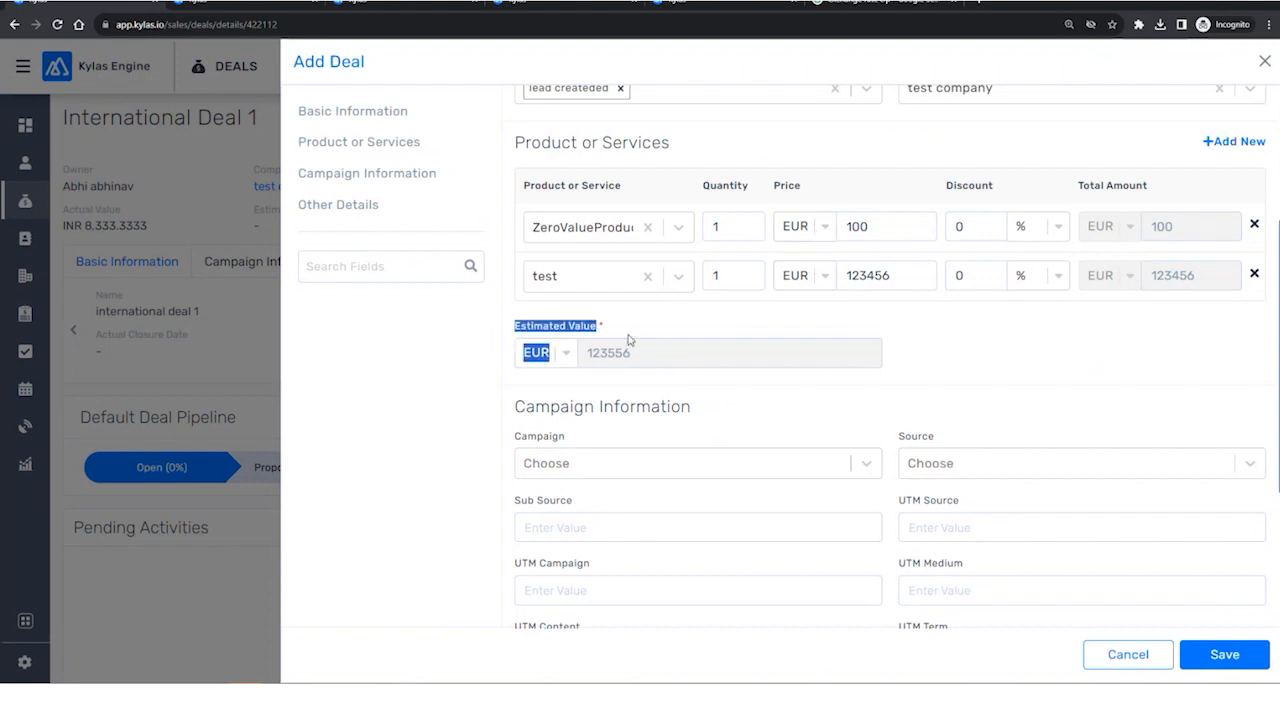
click(553, 389)
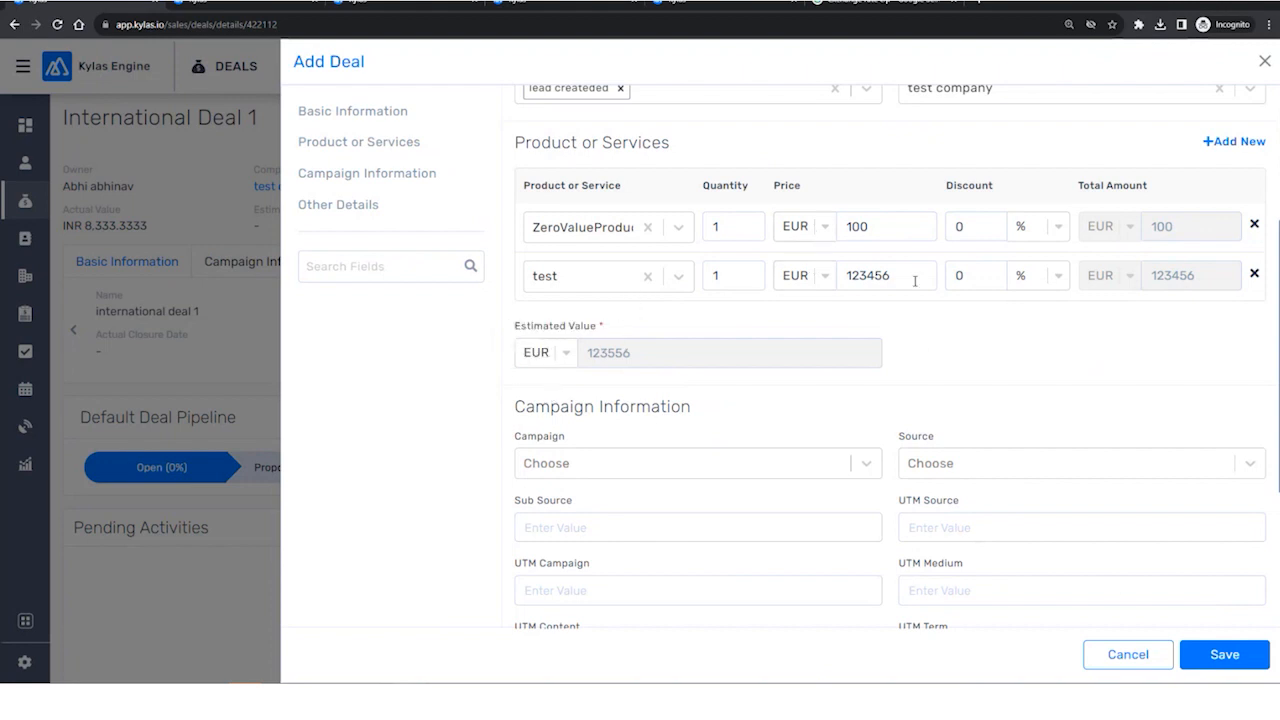
Set the price of the "test" product to 200 and check both prices against the estimated value.
drag(914, 281, 853, 287)
key(BackSpace)
key(BackSpace)
text(200)
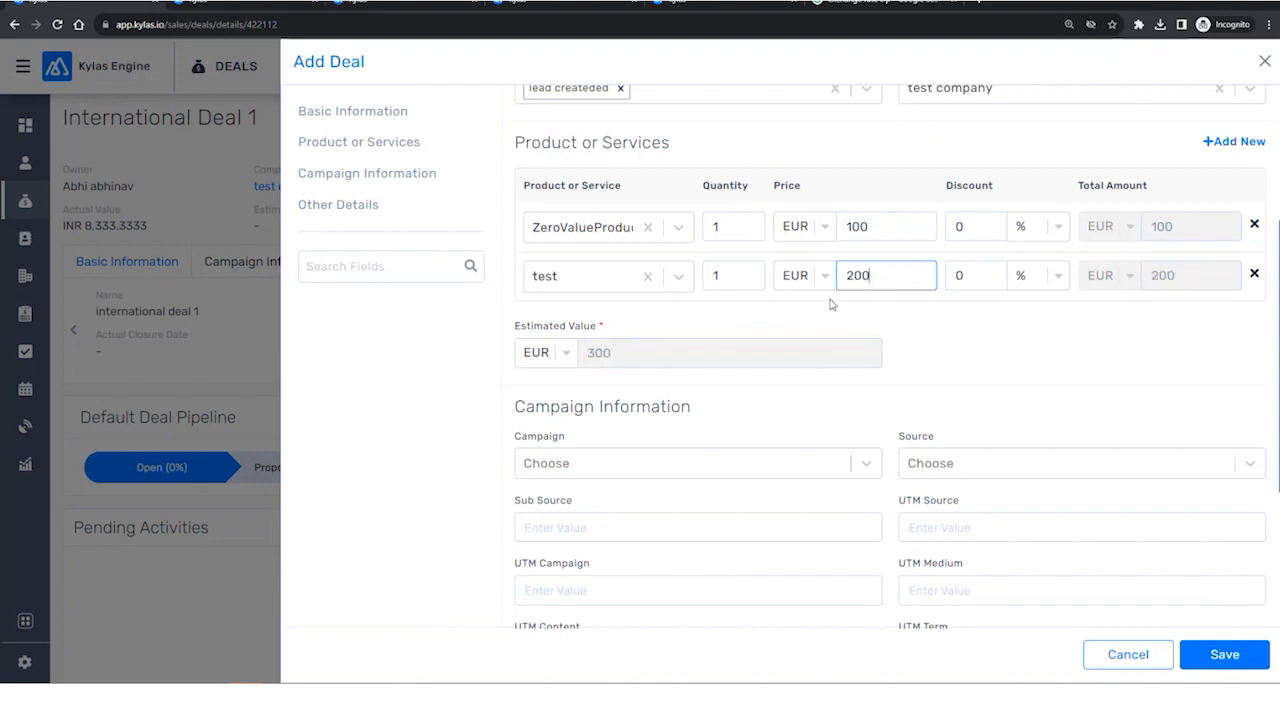
drag(880, 231, 825, 243)
drag(884, 279, 845, 275)
drag(615, 353, 545, 352)
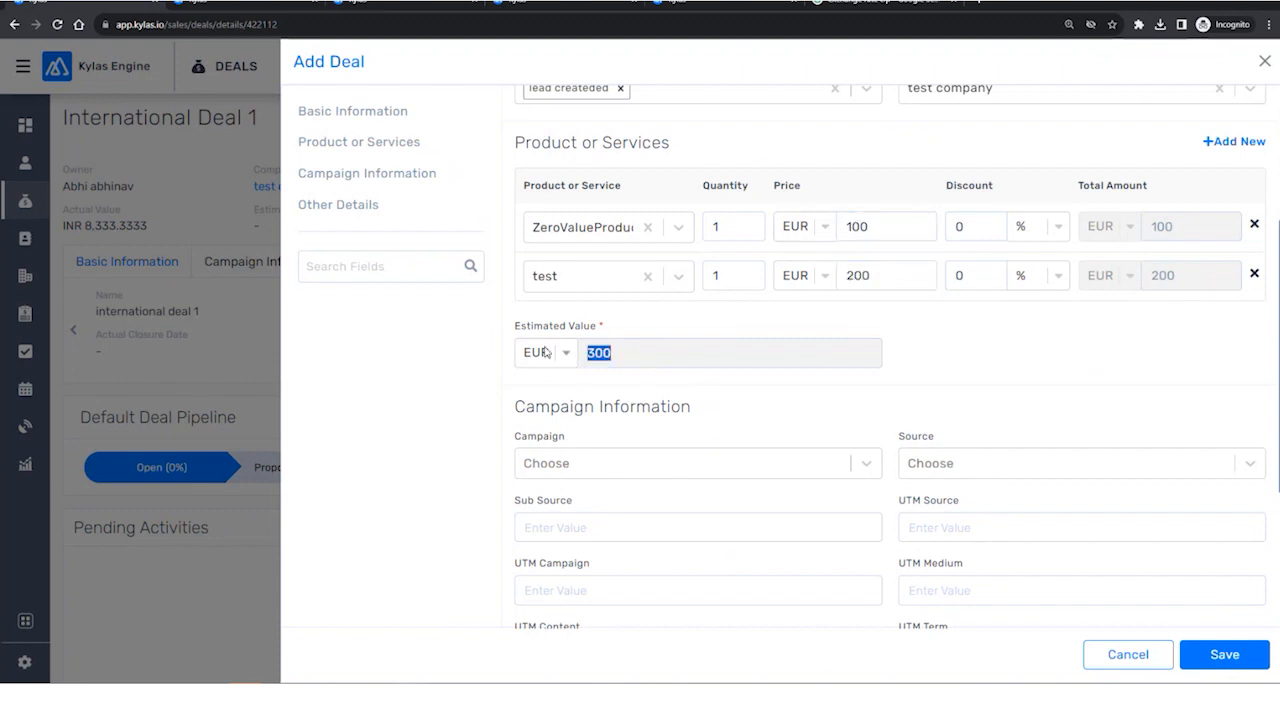
Save the new deal and open its record to check the estimated and actual values.
click(1226, 658)
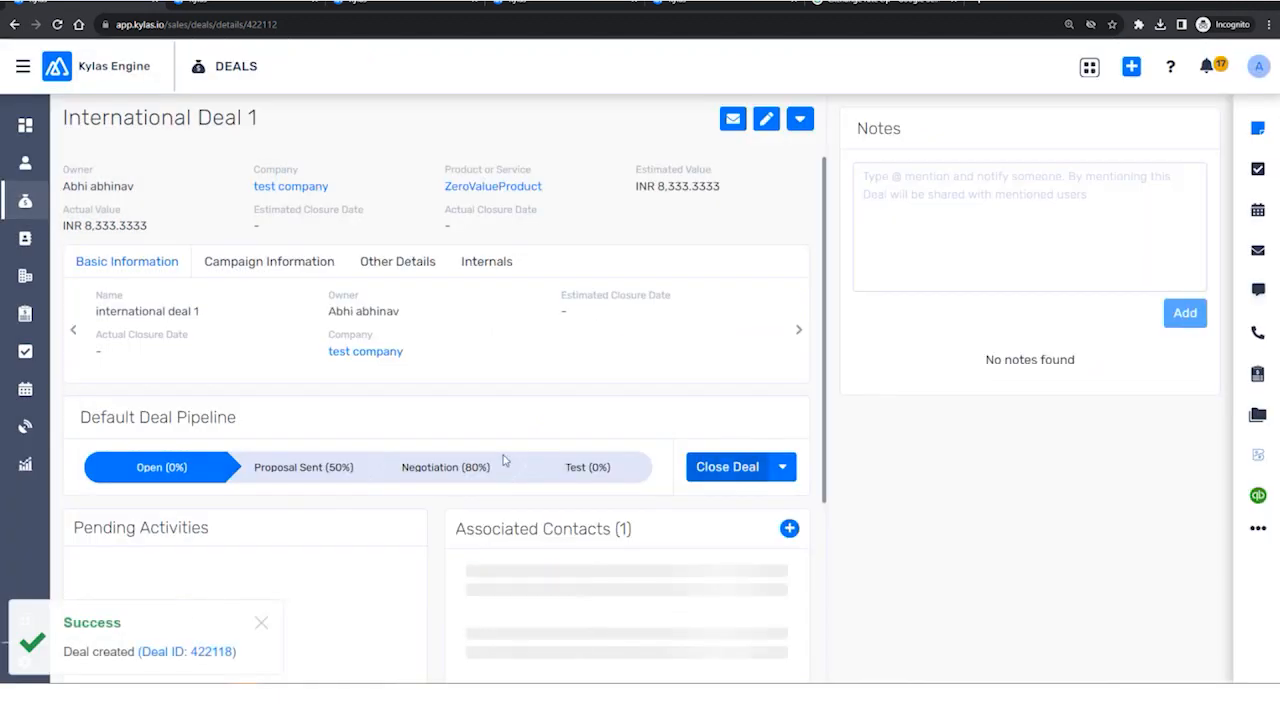
click(186, 651)
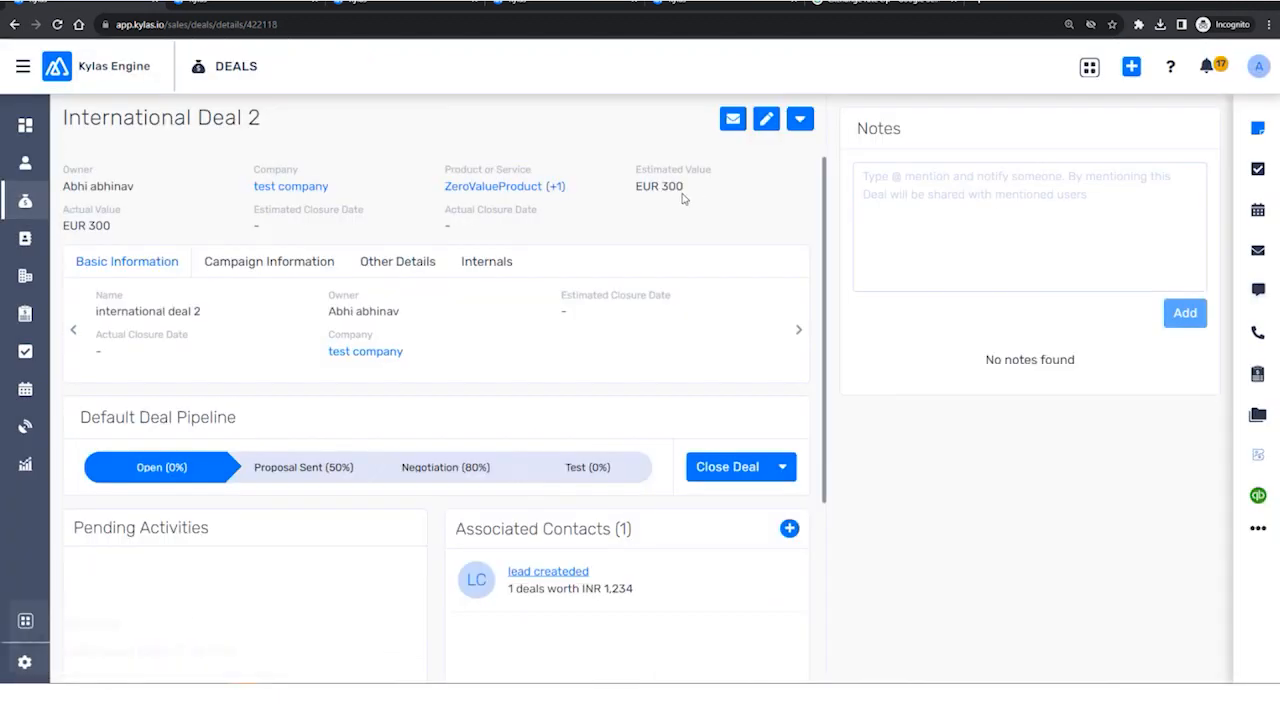
drag(683, 190, 636, 200)
drag(114, 236, 58, 238)
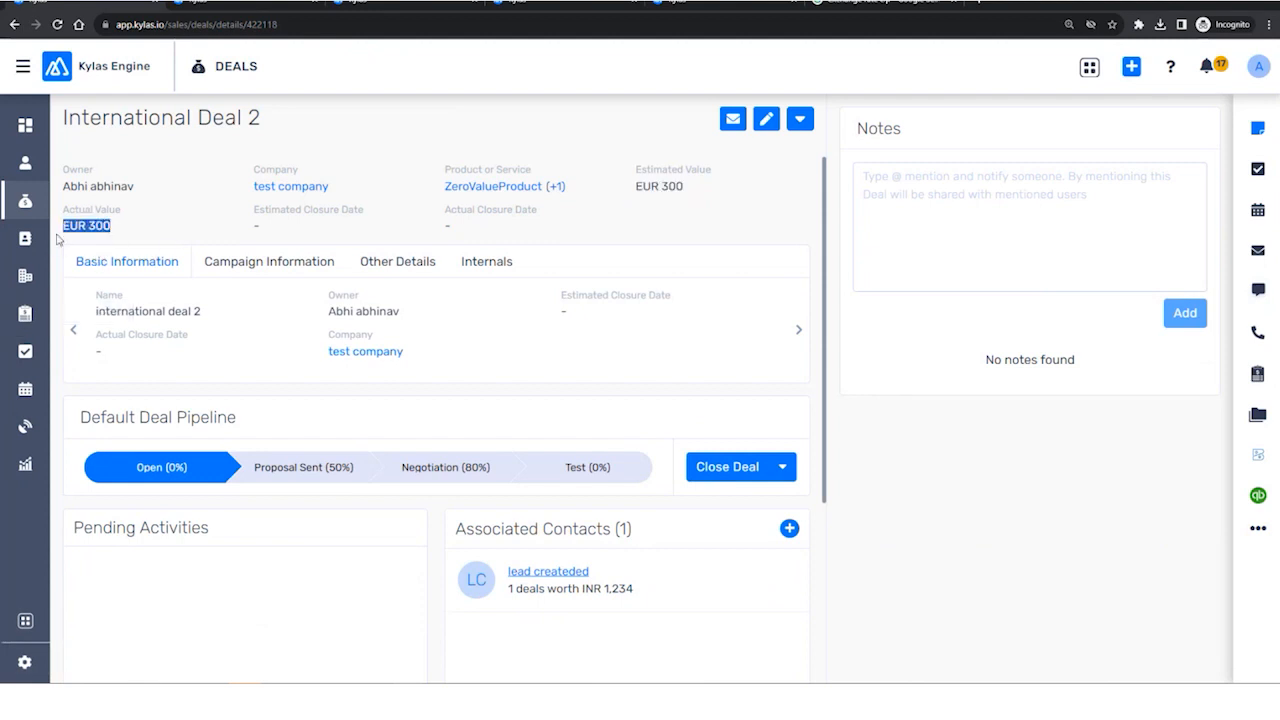
Edit international deal 2 and set the estimated value's currency to India Rupees (INR).
click(766, 122)
scroll(661, 515, down, 2)
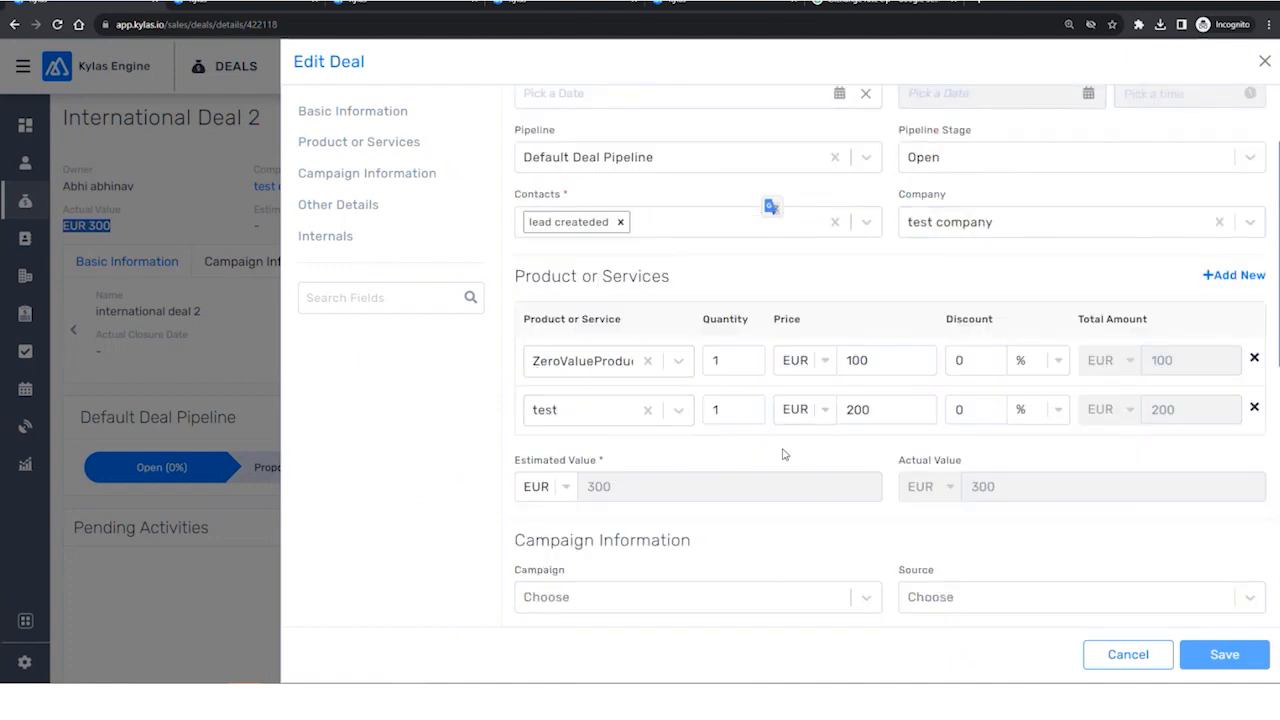
click(556, 496)
scroll(638, 575, down, 2)
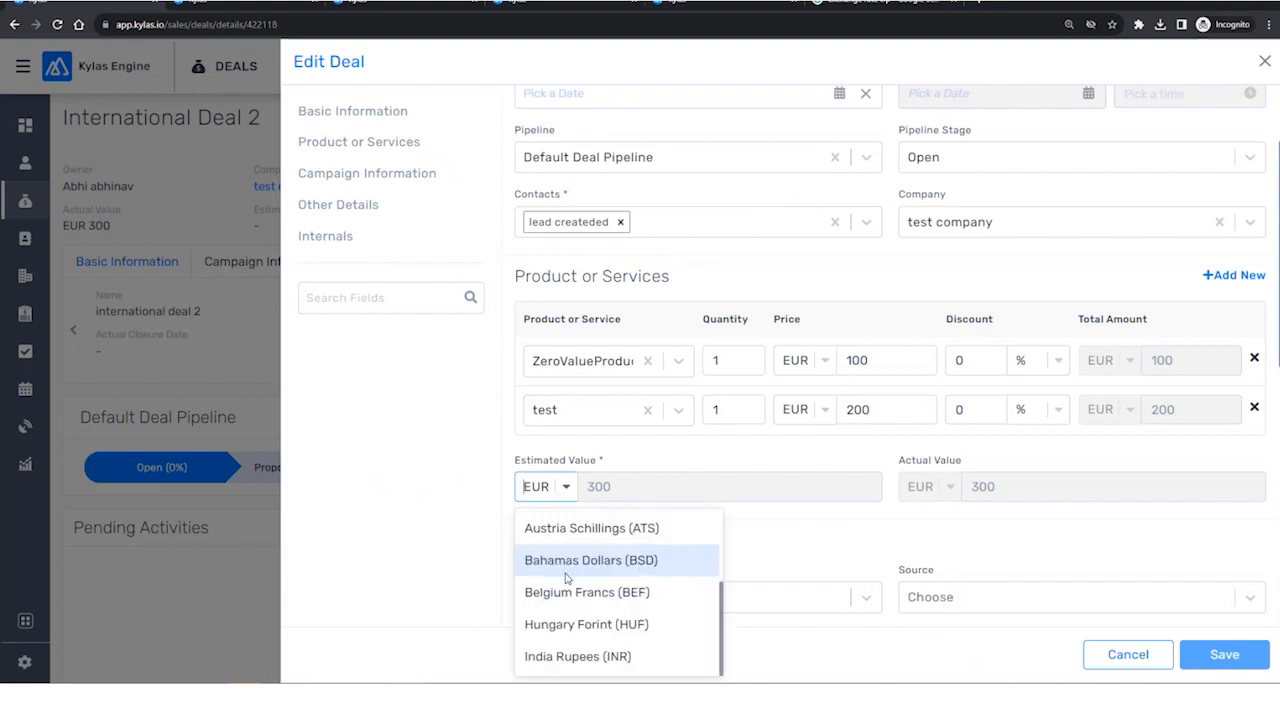
click(622, 658)
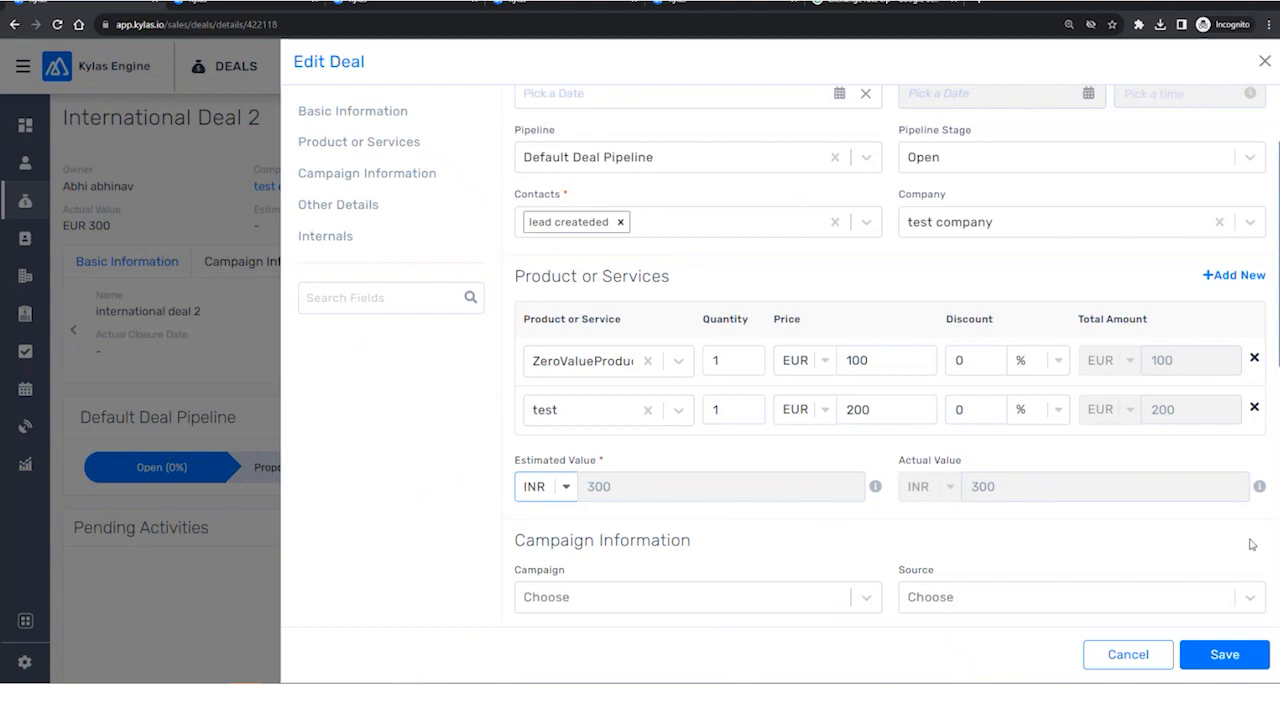
scroll(1055, 565, down, 1)
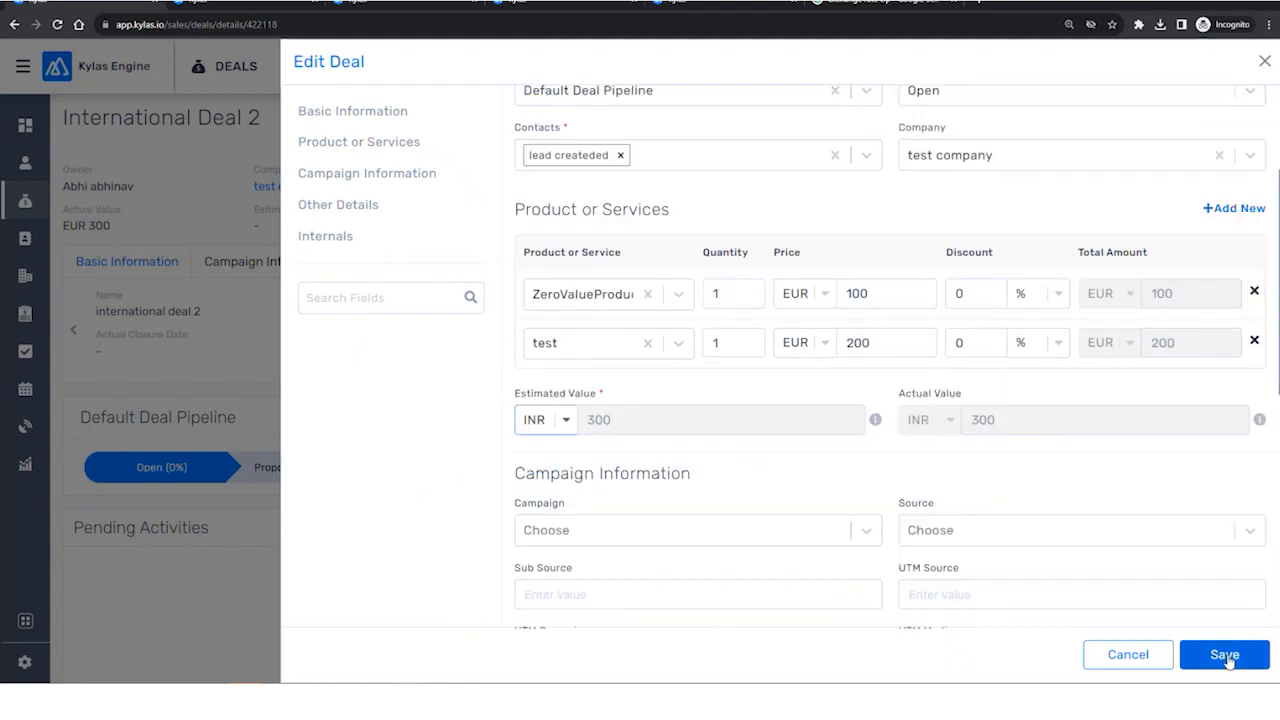
Consult the estimated value's info note and the list of currency exchange rates in the account's currency settings.
mouse_move(877, 421)
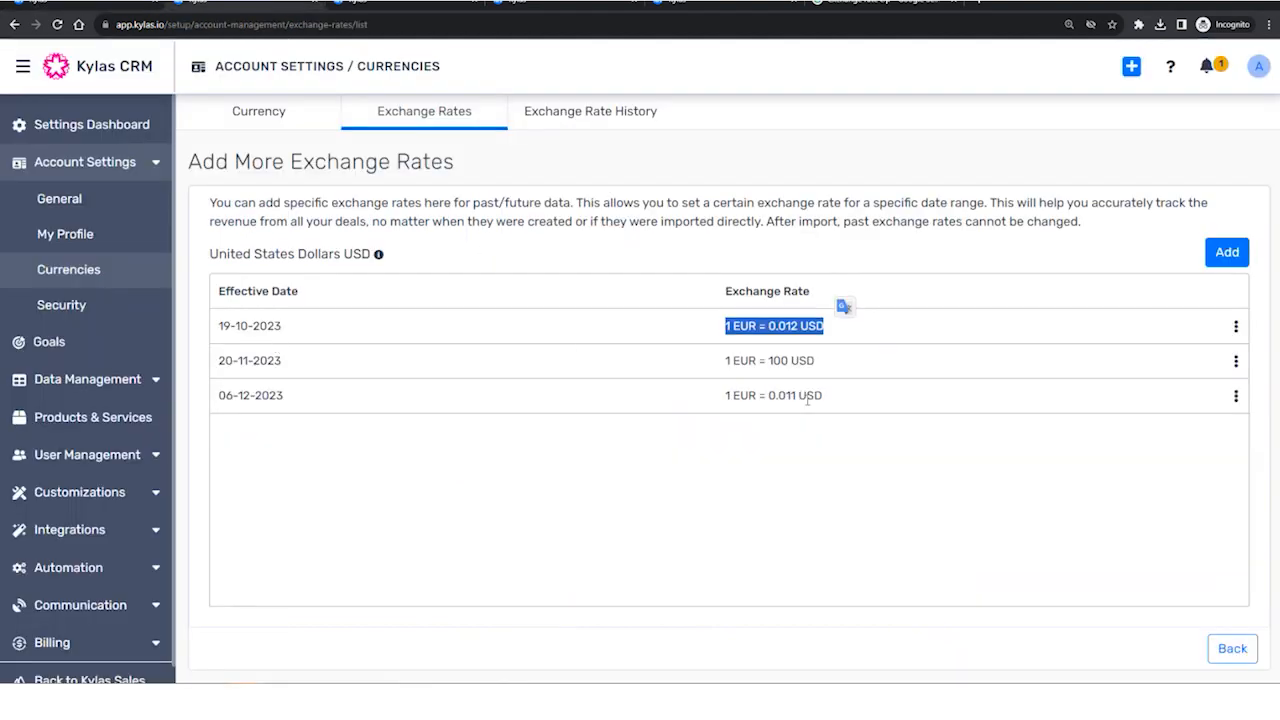
click(466, 106)
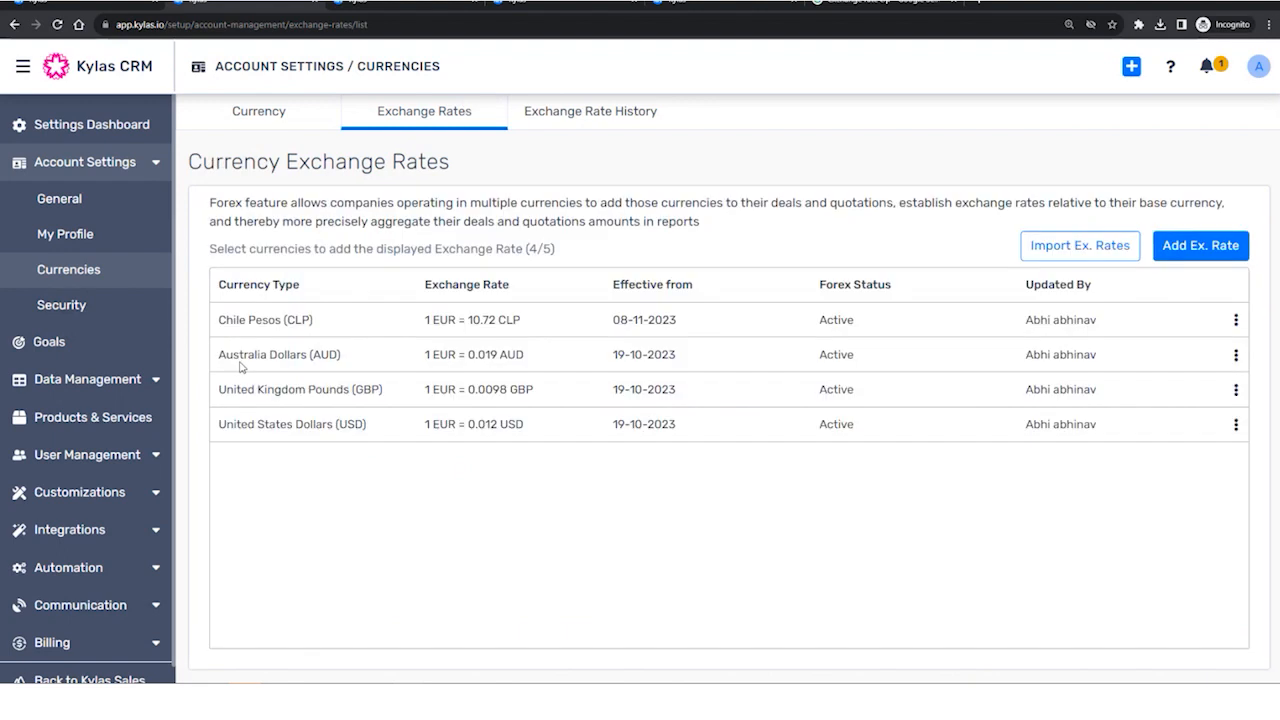
drag(222, 318, 306, 337)
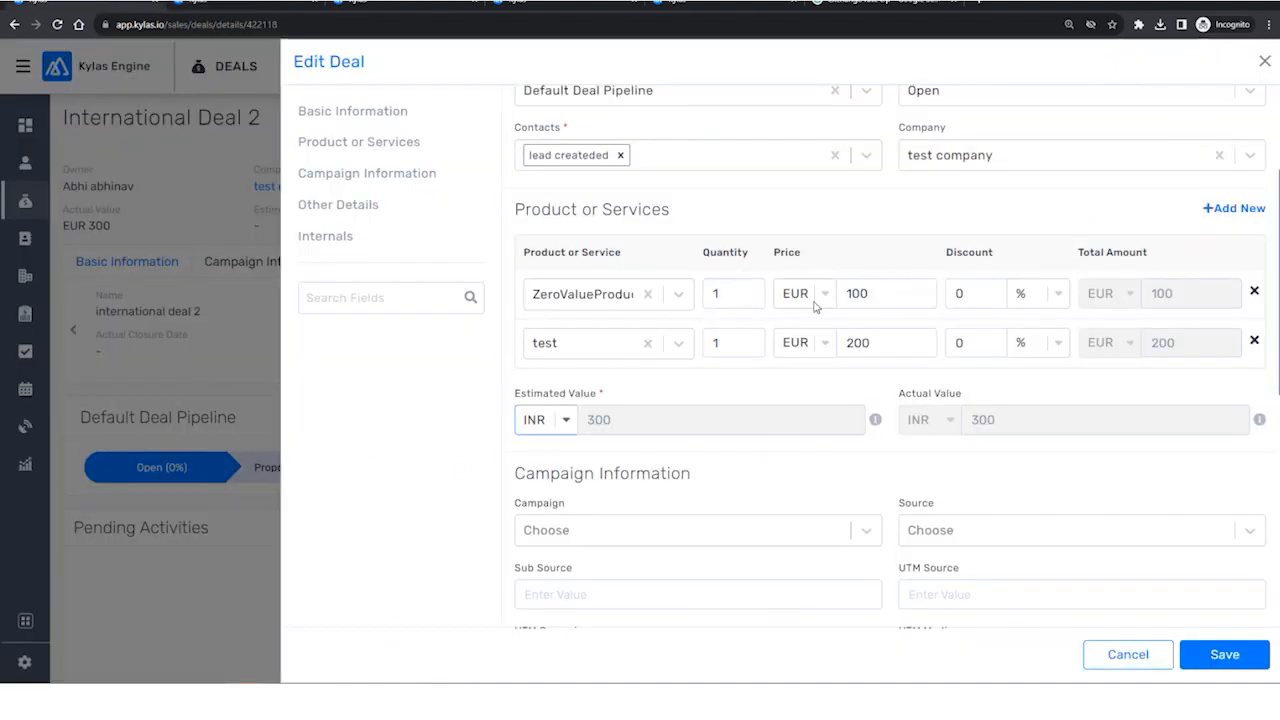
Return to the deal being edited and set the price currency of both products to Australia Dollars (AUD).
click(815, 304)
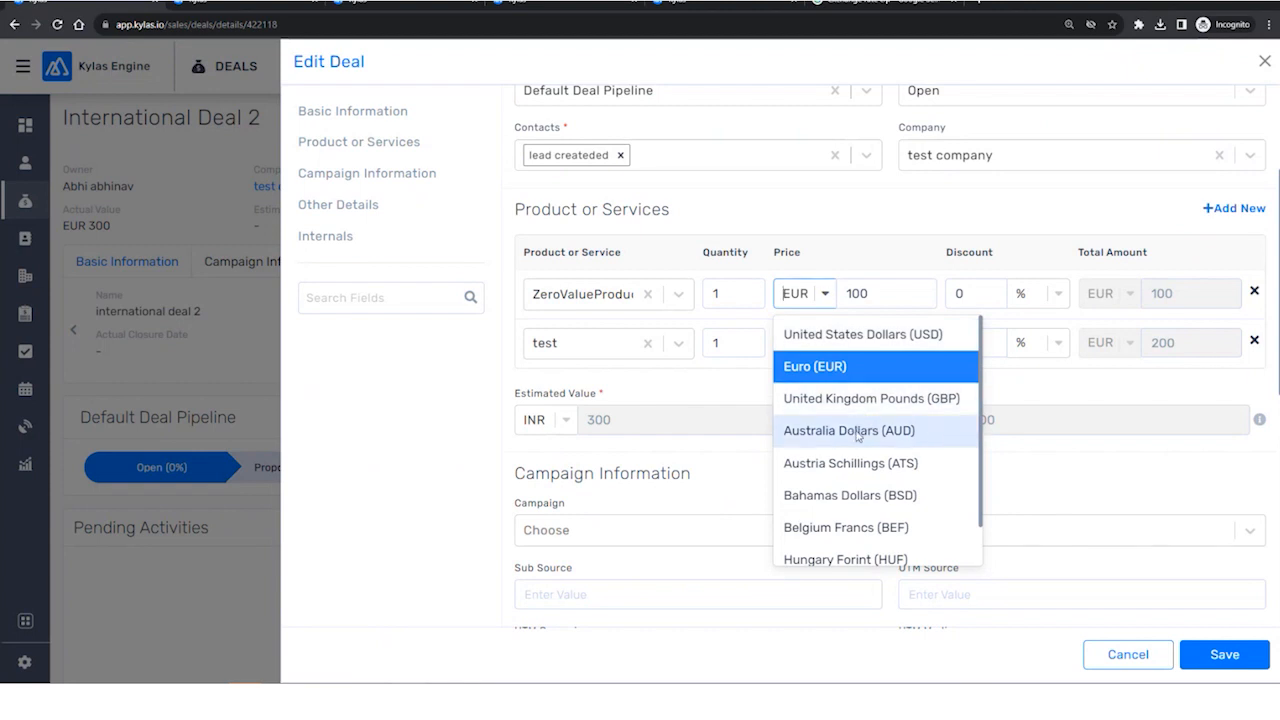
click(858, 432)
click(822, 342)
click(843, 477)
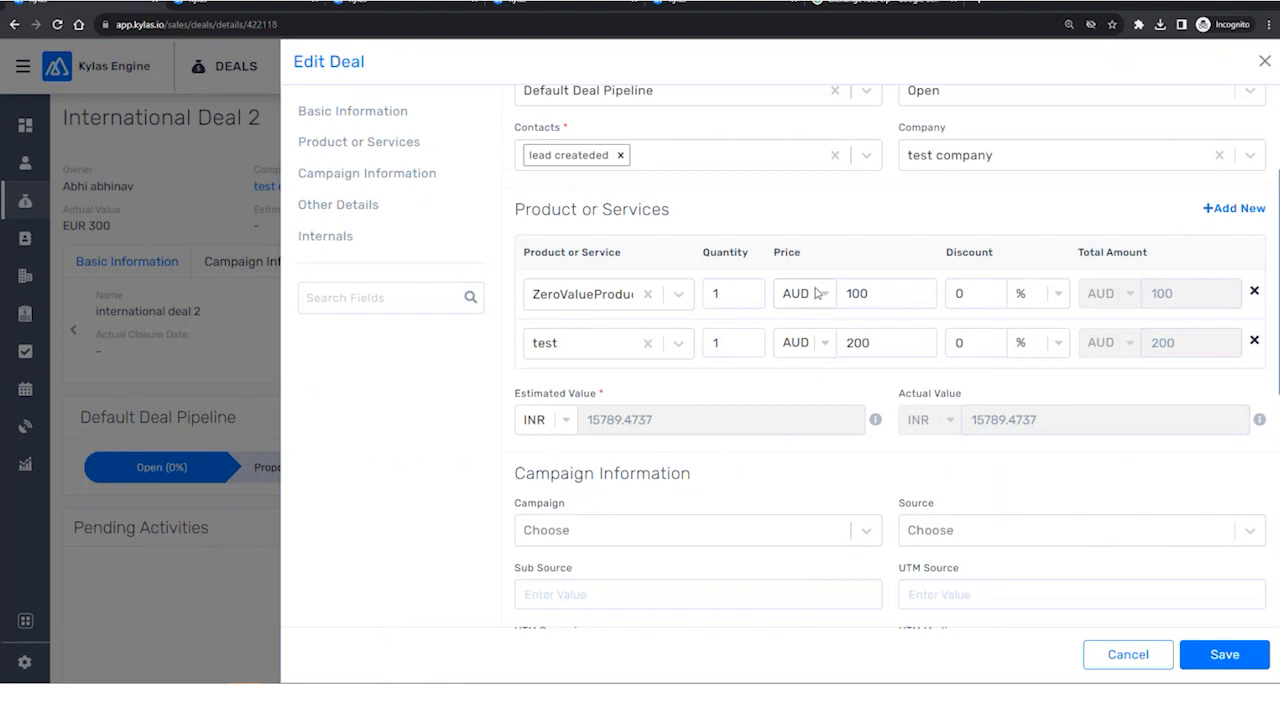
Compare the product prices with the Australia Dollars exchange rate in the currency settings and save the edited international deal 2.
double_click(870, 294)
double_click(860, 342)
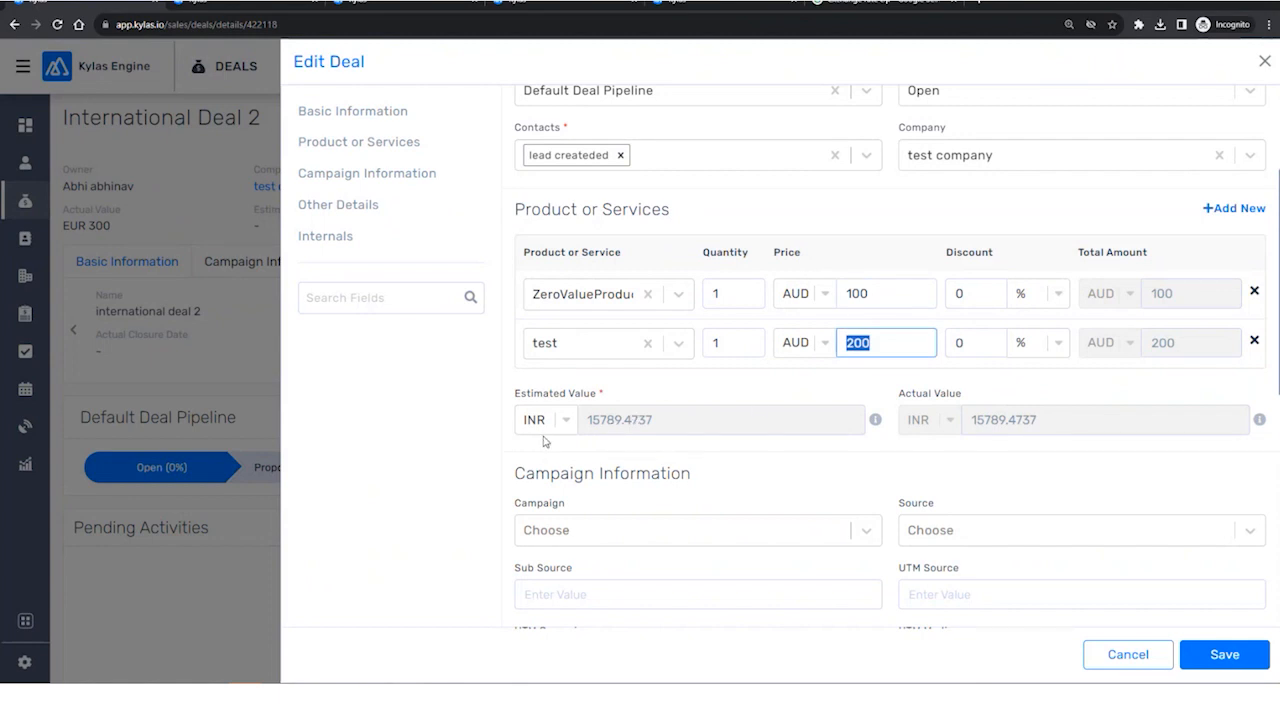
click(255, 4)
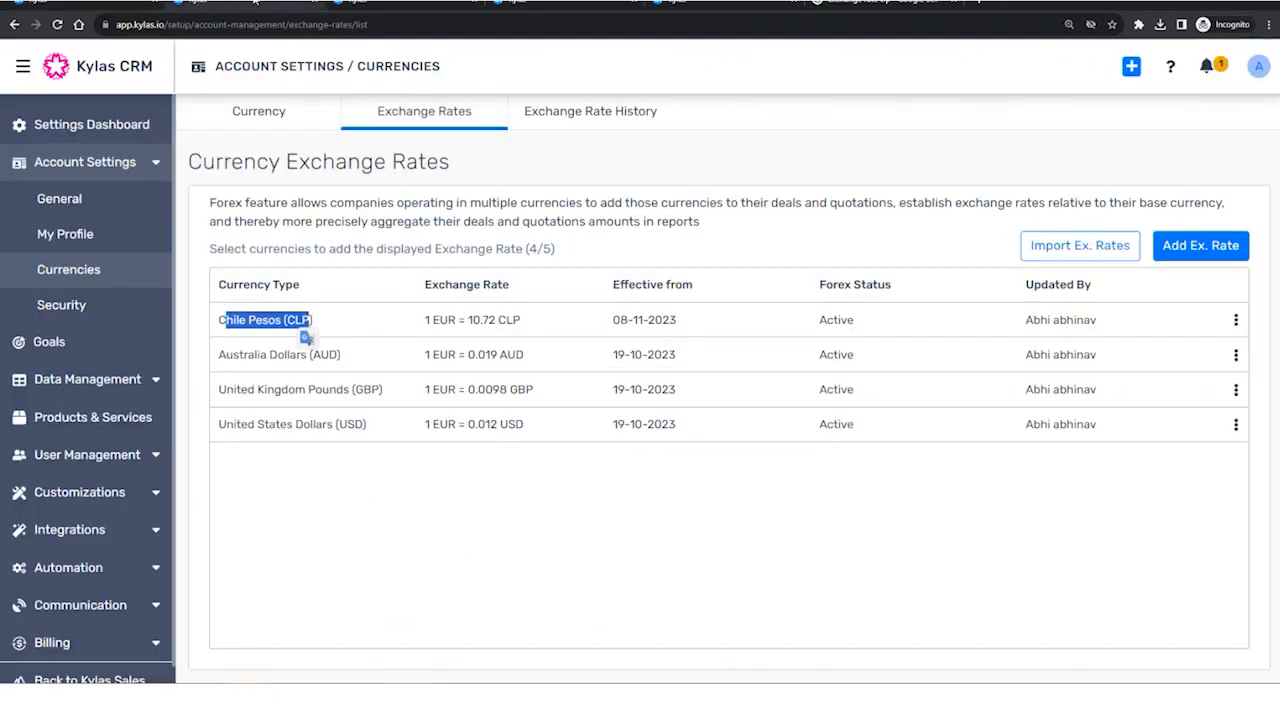
drag(424, 355, 526, 356)
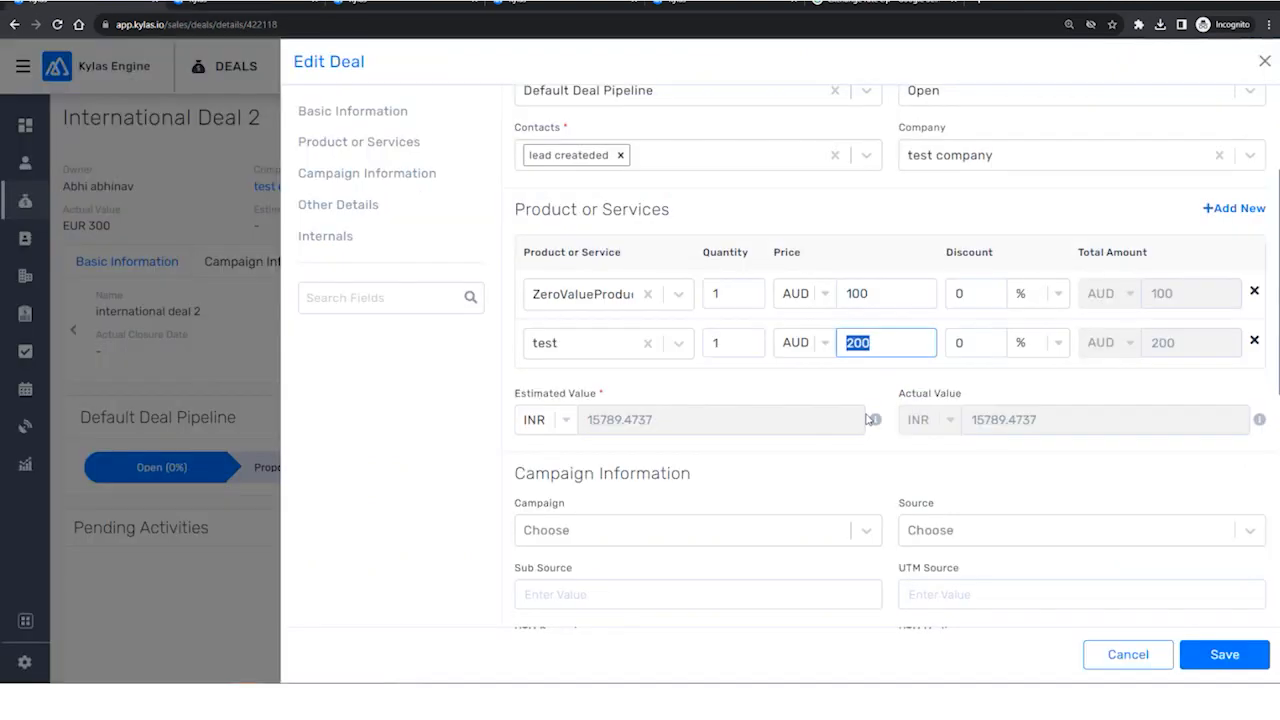
mouse_move(876, 420)
click(1224, 655)
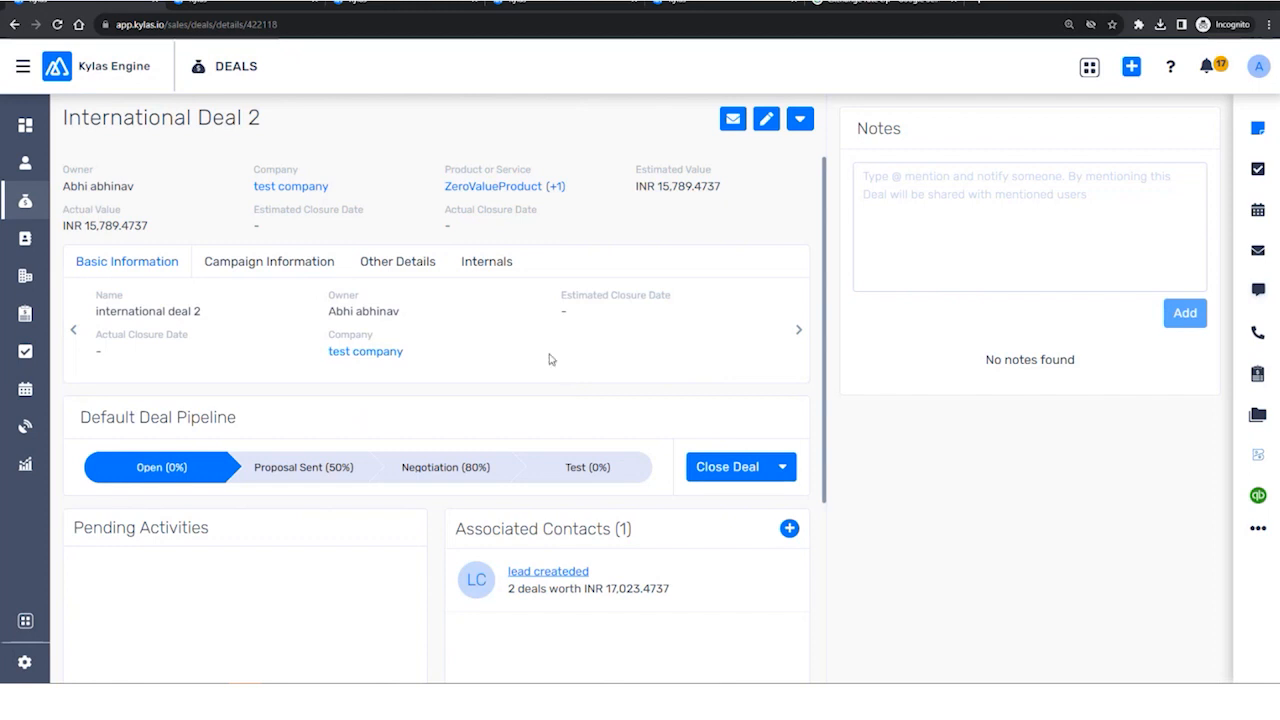
Start a new deal and name it "international deal 3".
click(1131, 66)
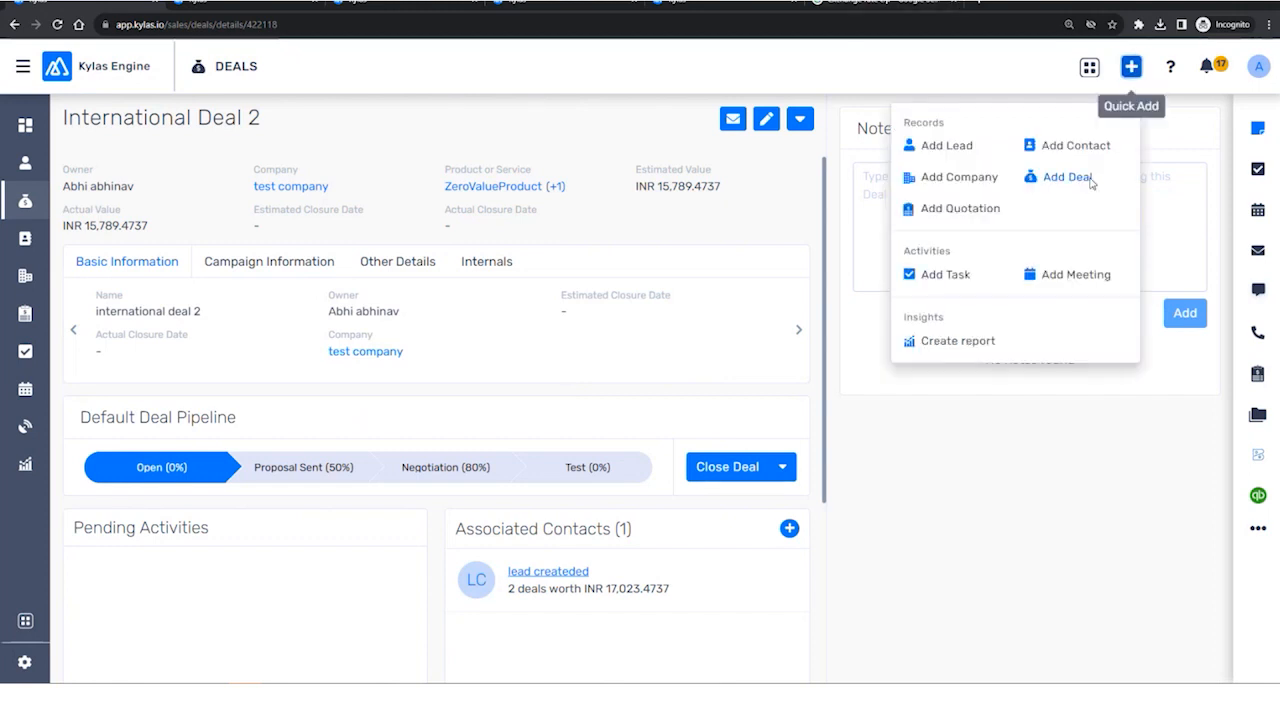
click(1052, 177)
click(655, 163)
text(int)
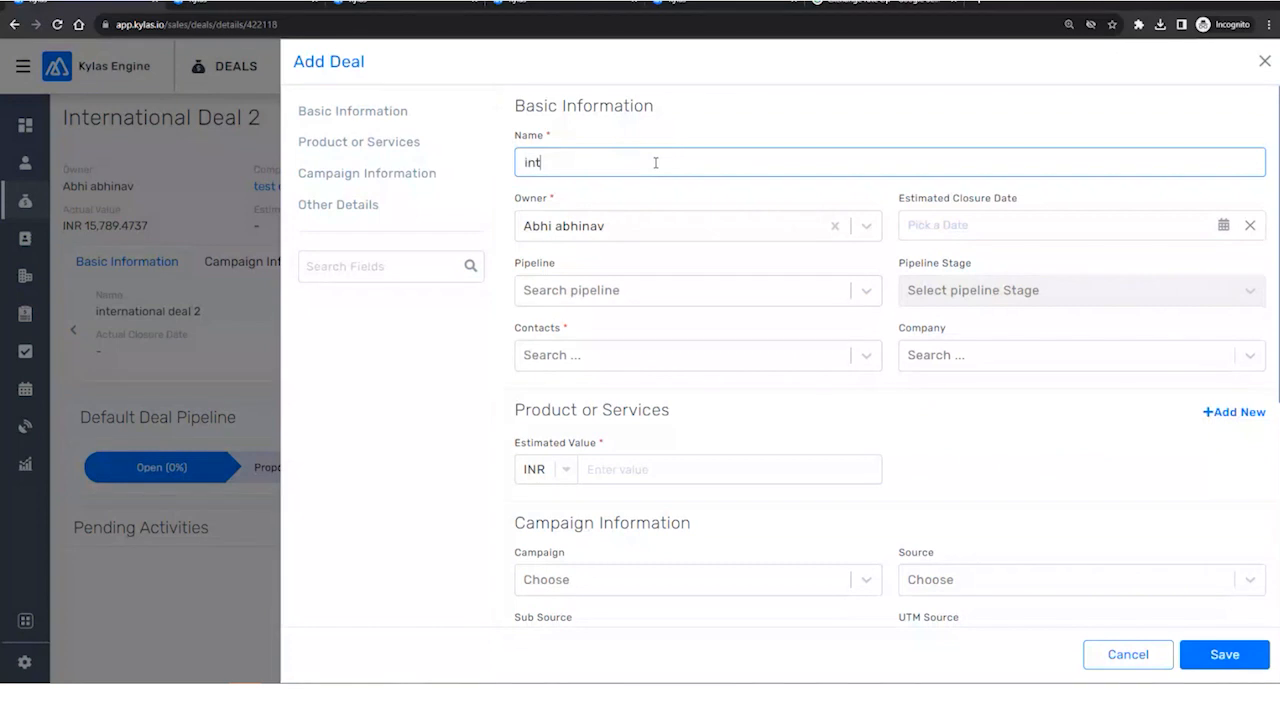
text(ernational deal 2)
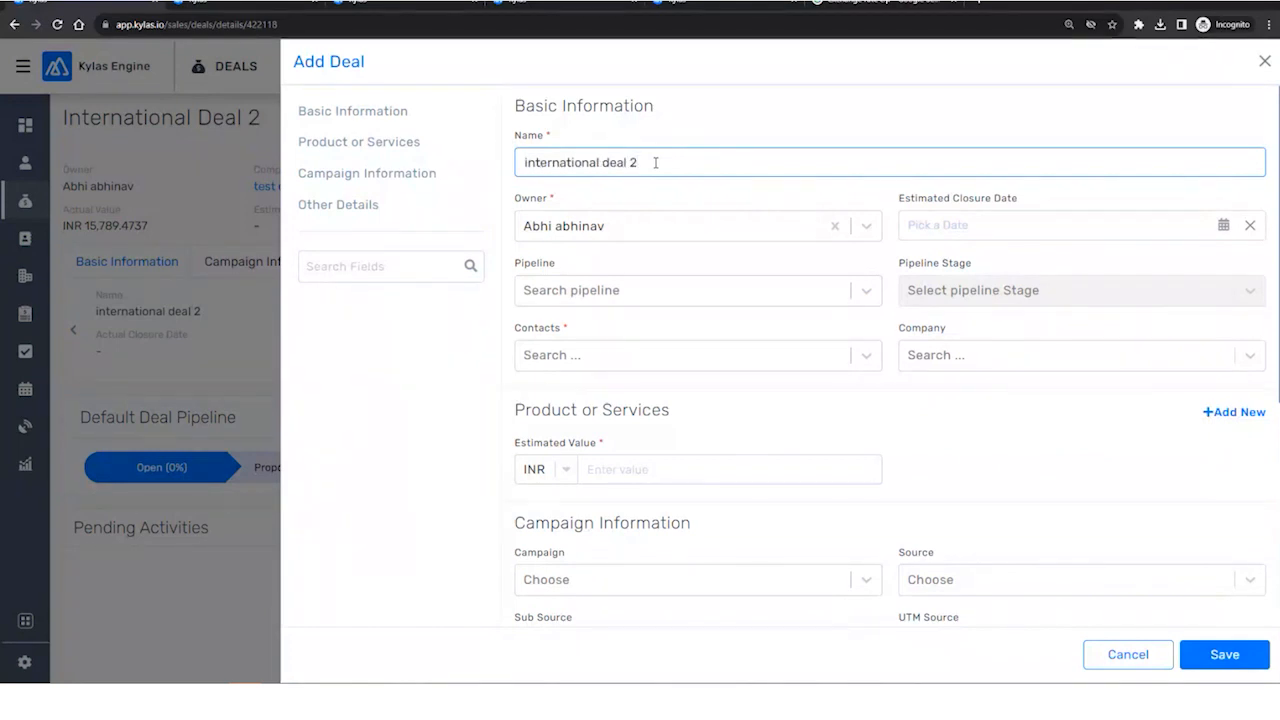
key(BackSpace)
text(3)
Assign the new deal to the Default Deal Pipeline with contact testCallLogSinglePhone and company testC.
click(664, 298)
click(655, 358)
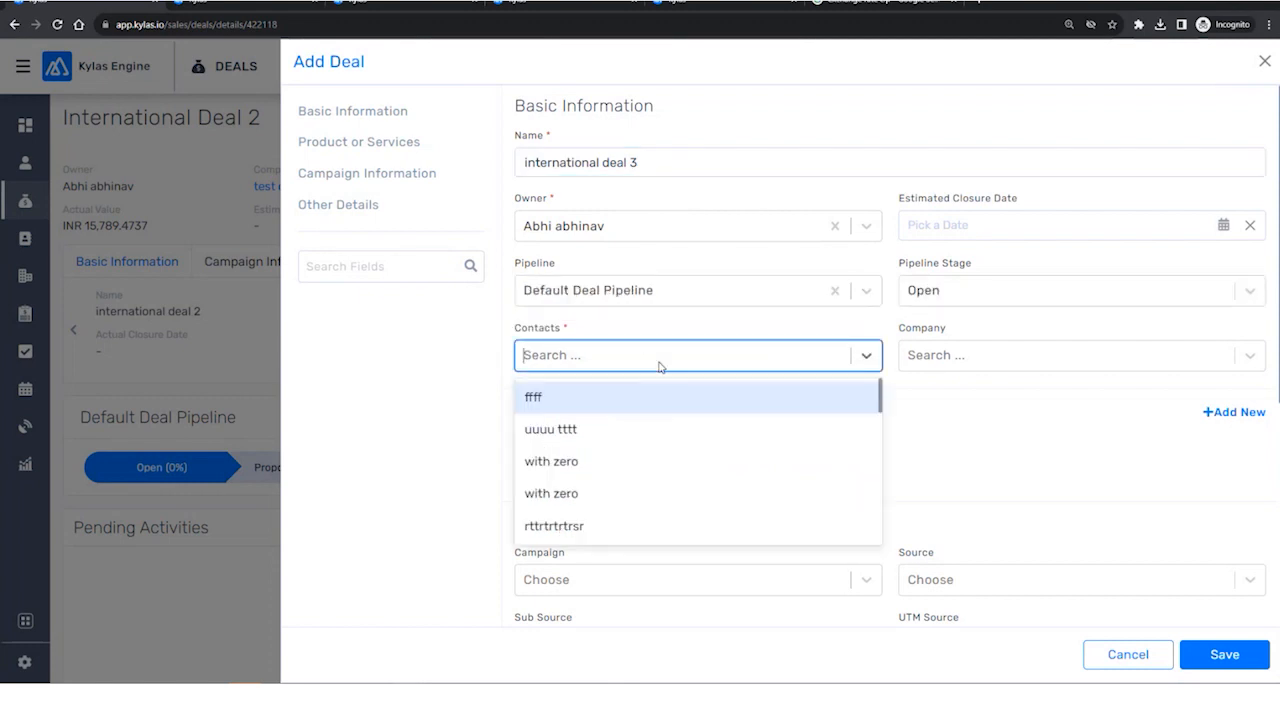
scroll(646, 460, down, 5)
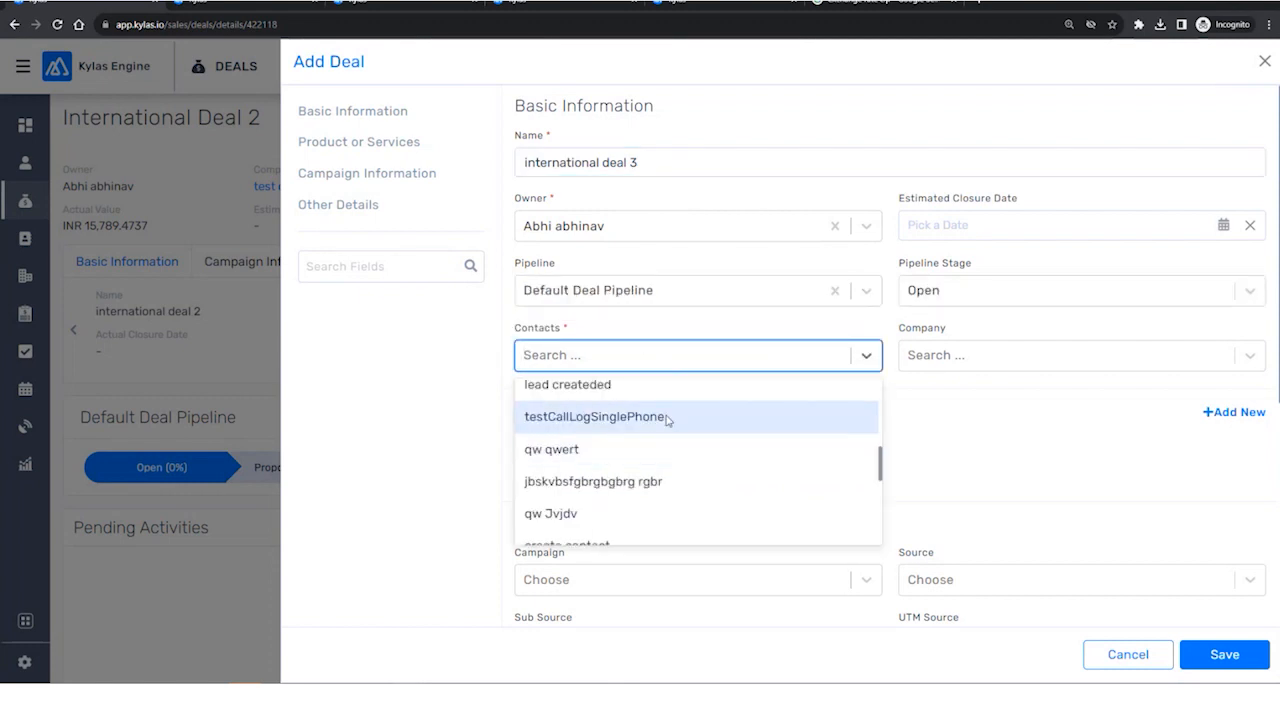
click(666, 418)
click(928, 357)
click(985, 424)
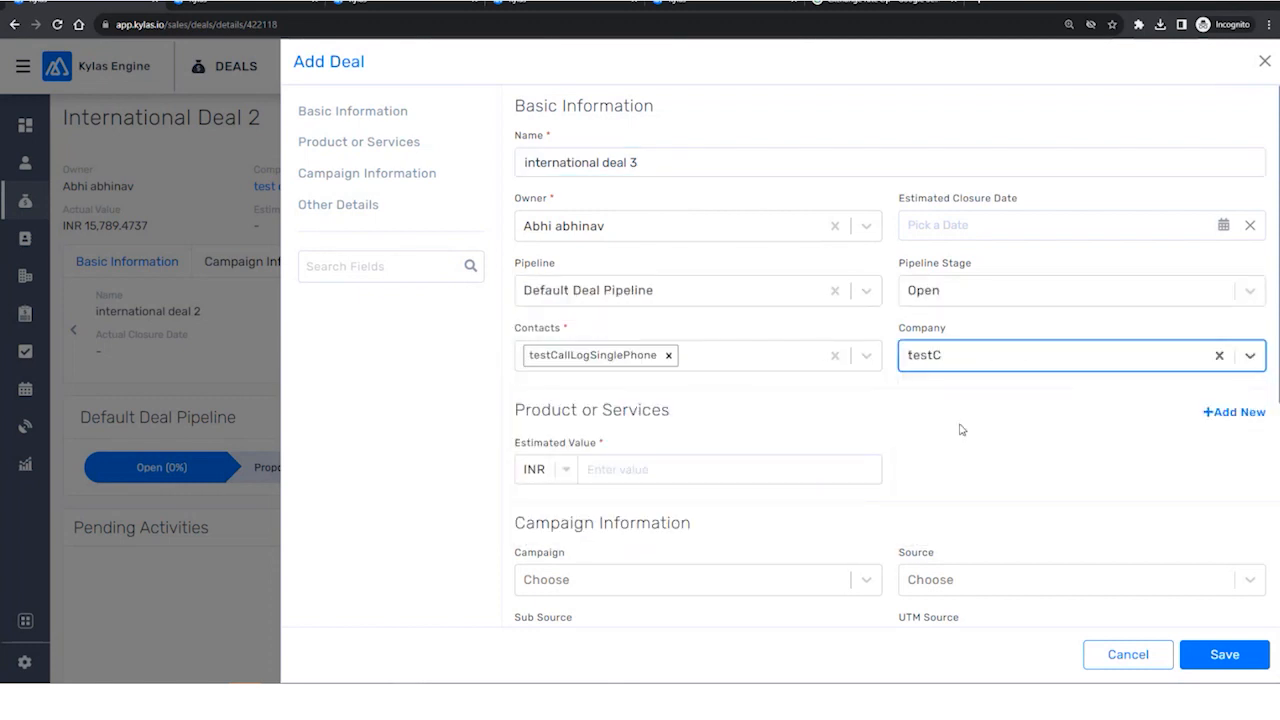
Add ZeroValueProduct to the deal with a price of 100 in United States Dollars (USD).
click(1230, 412)
scroll(620, 400, down, 3)
click(648, 294)
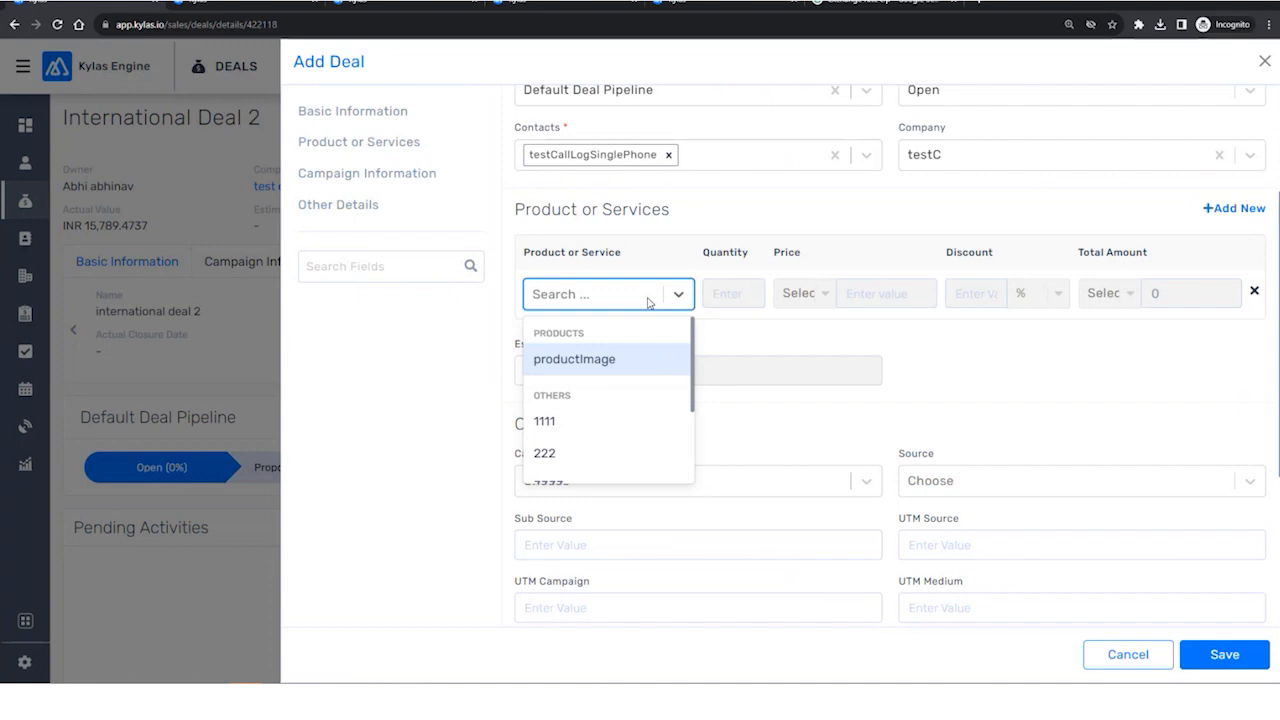
scroll(586, 400, down, 3)
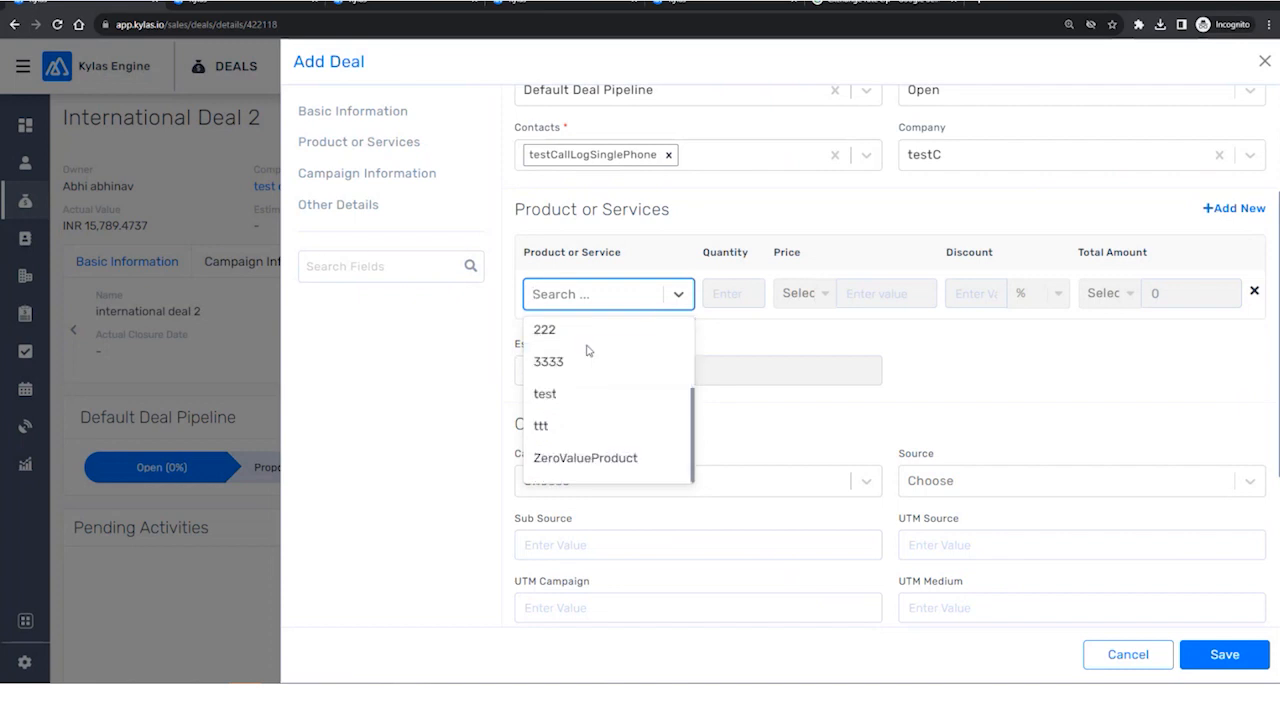
click(603, 471)
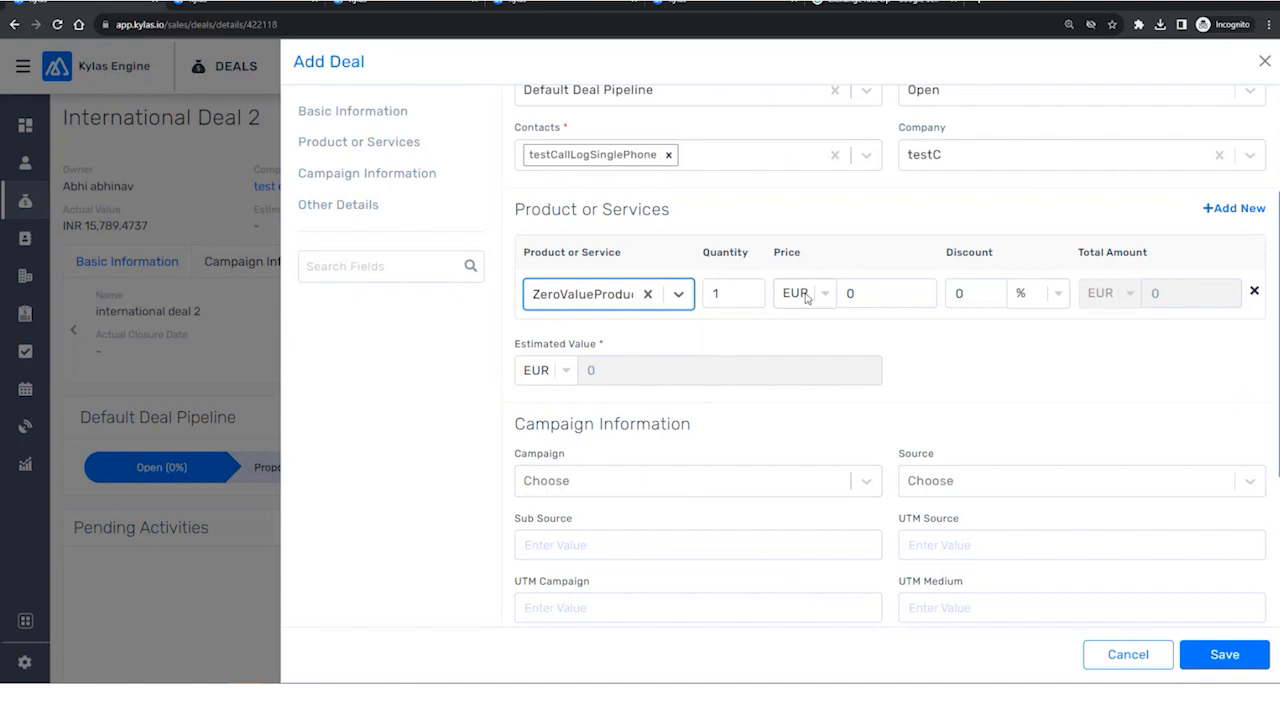
click(806, 293)
click(835, 398)
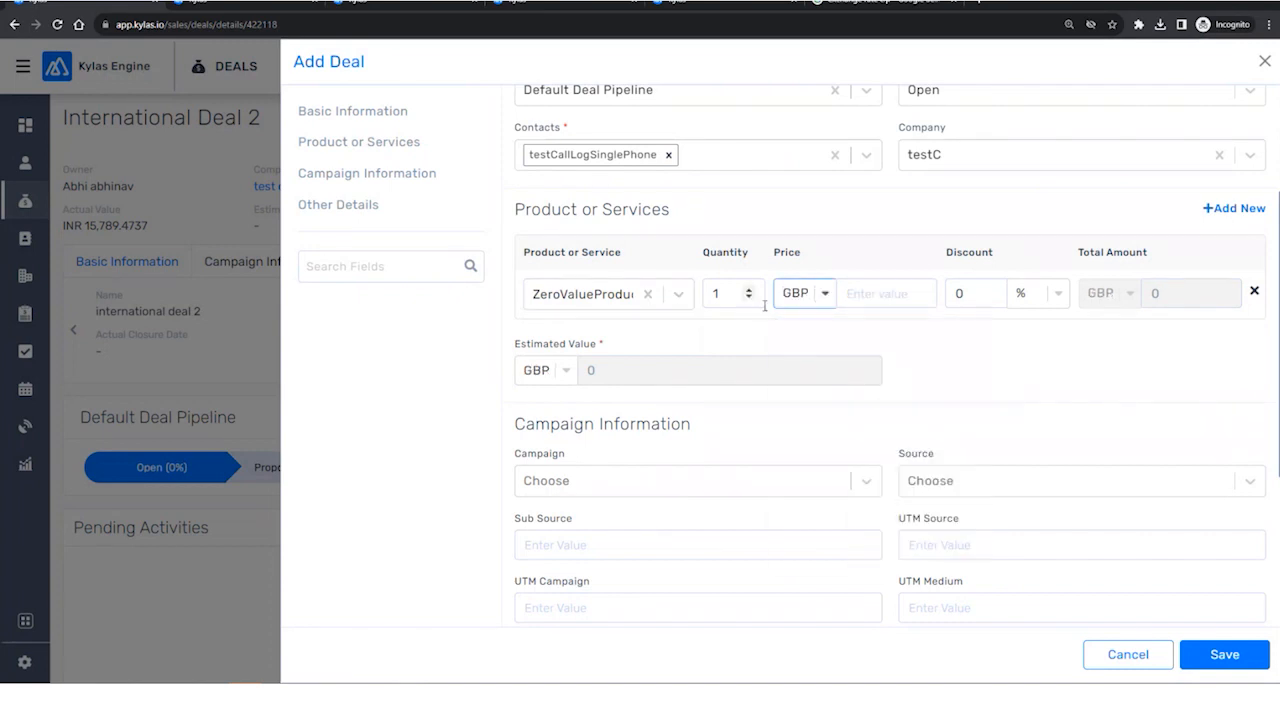
click(825, 300)
click(822, 334)
click(887, 292)
text(100)
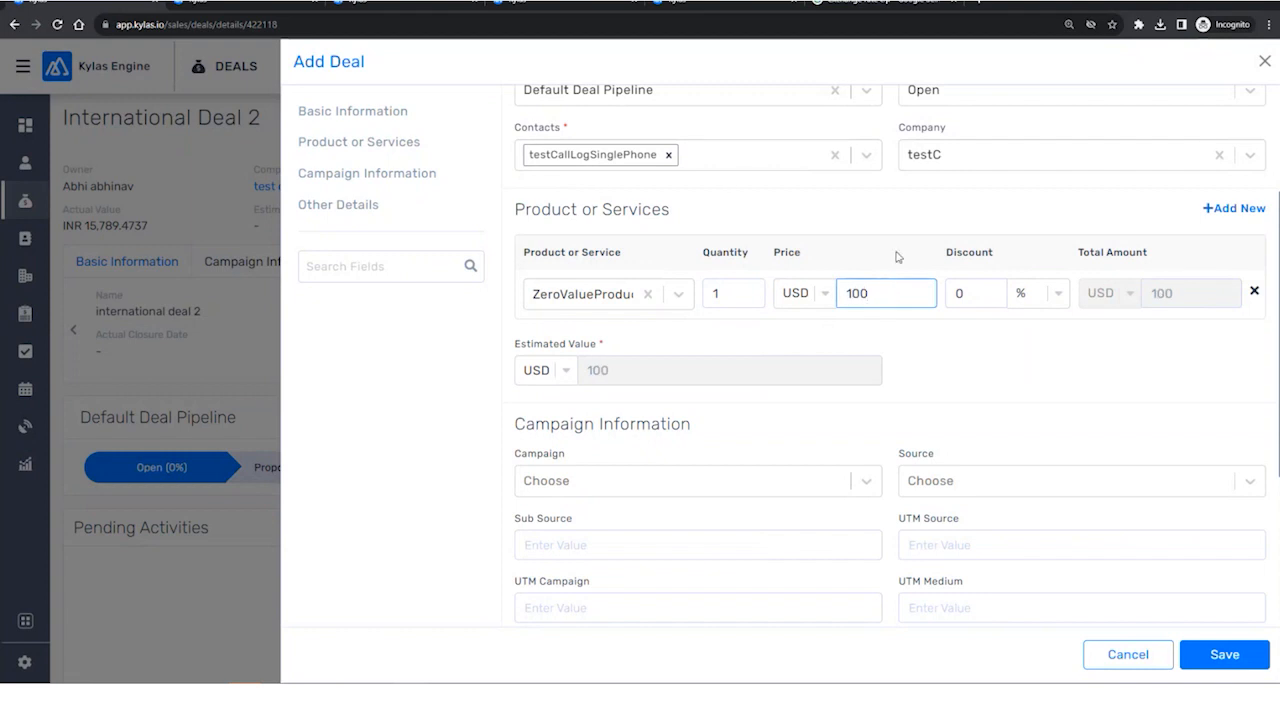
Add the product "test" as a second item with a price of 200 in Australia Dollars (AUD).
click(1225, 210)
click(626, 340)
scroll(588, 455, down, 2)
click(580, 445)
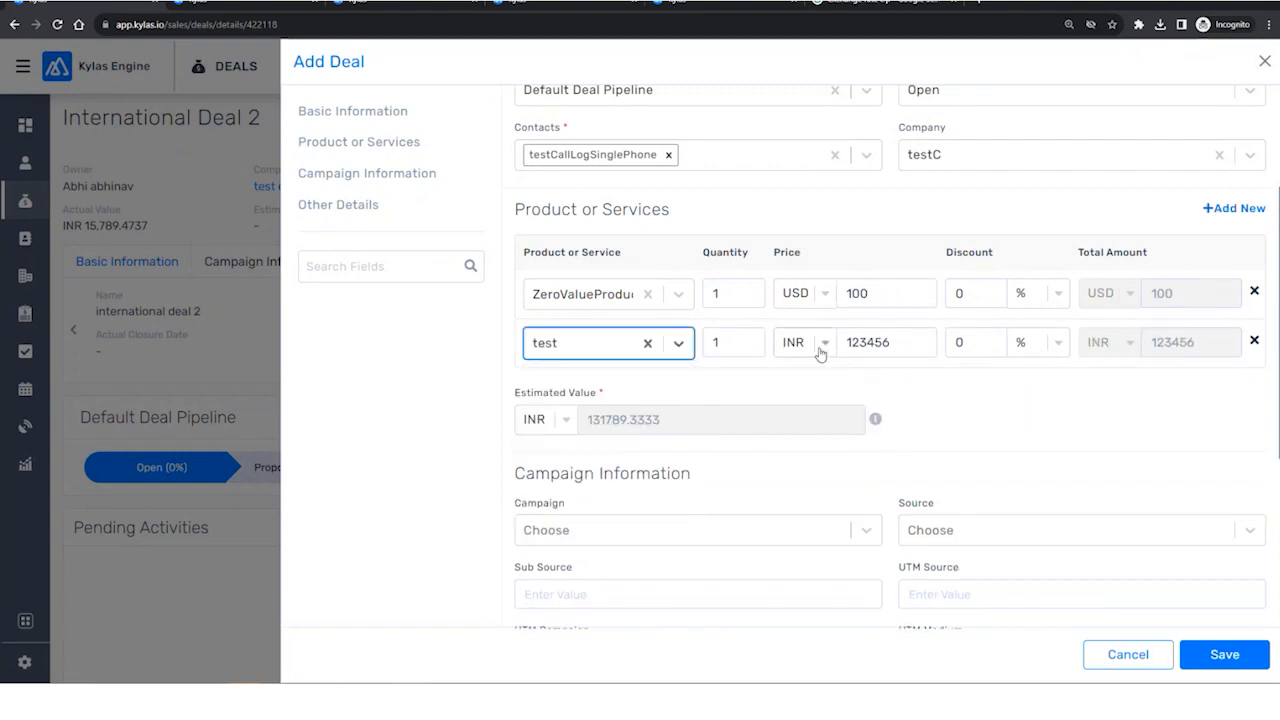
click(820, 345)
click(842, 482)
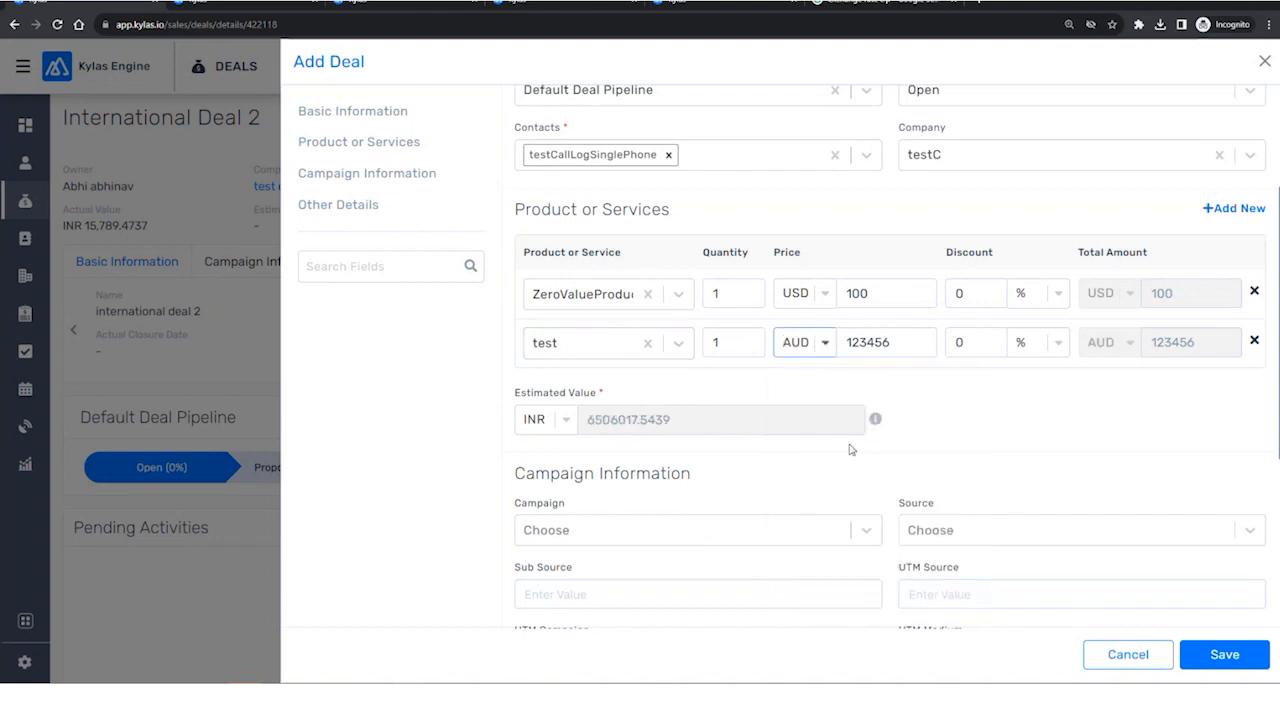
drag(893, 341, 847, 349)
text(1)
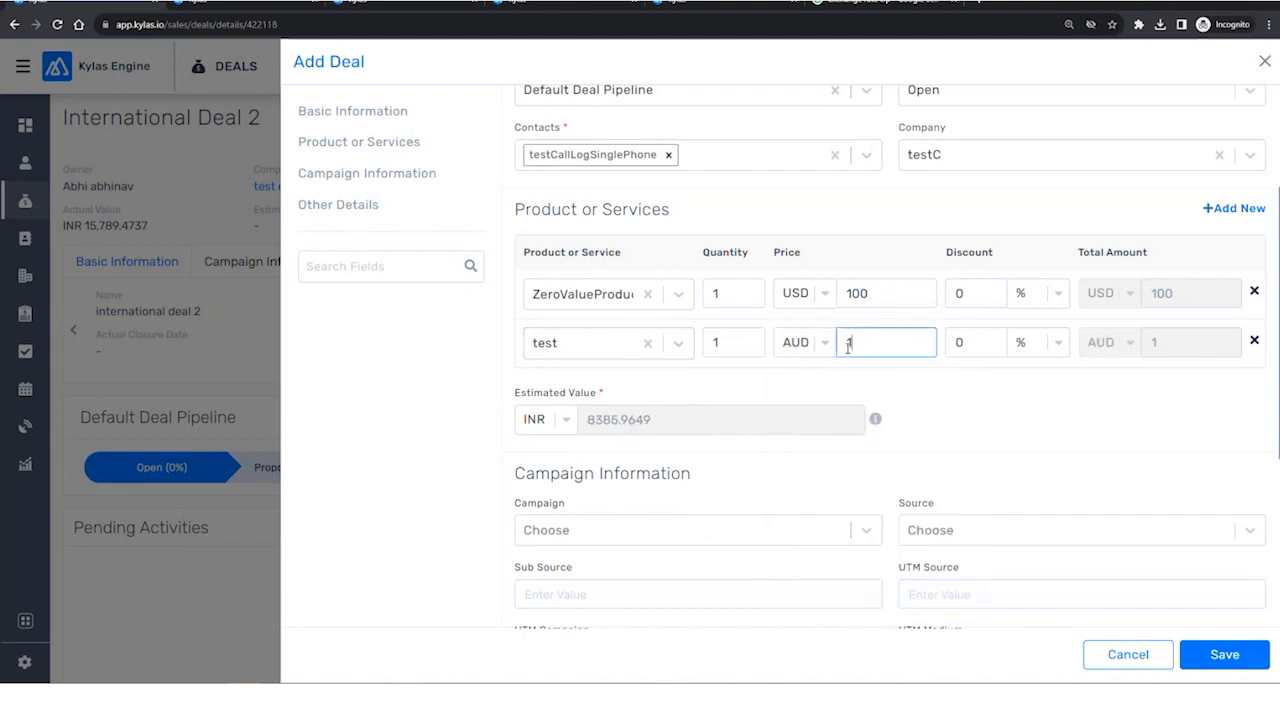
key(BackSpace)
text(200)
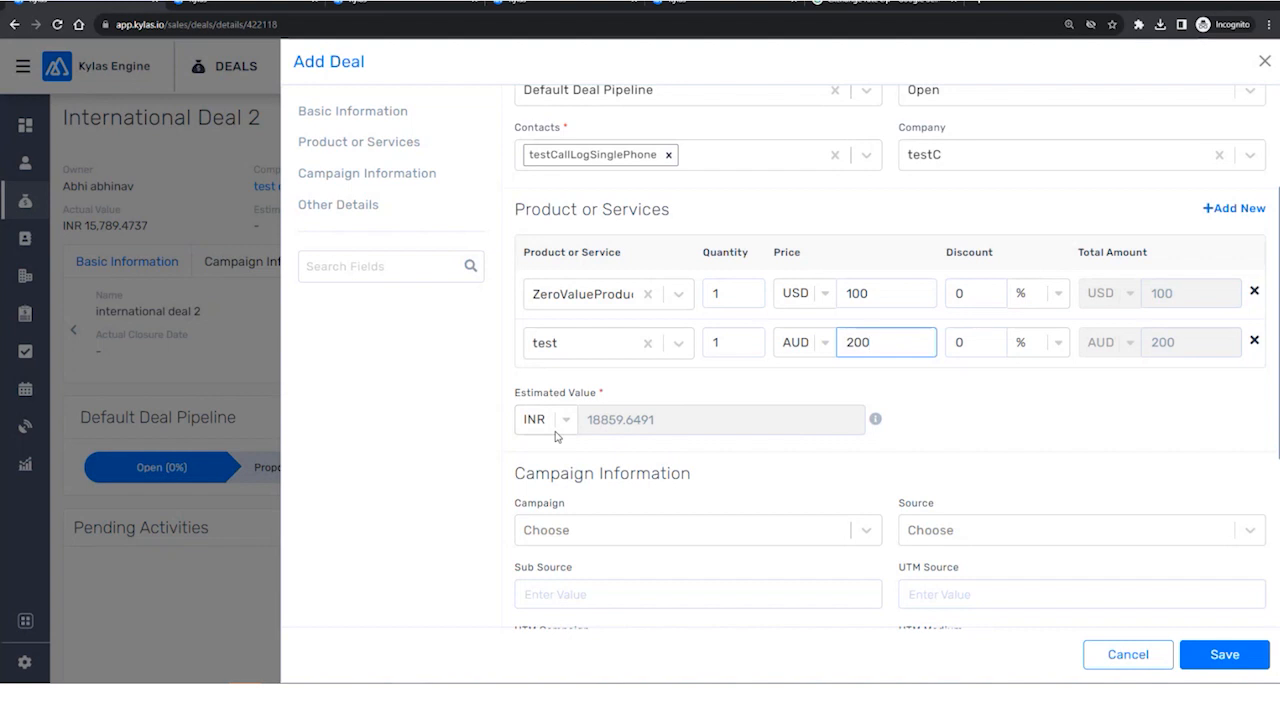
Check the base currency in the account's currency settings and open the My Profile settings.
click(229, 3)
click(252, 111)
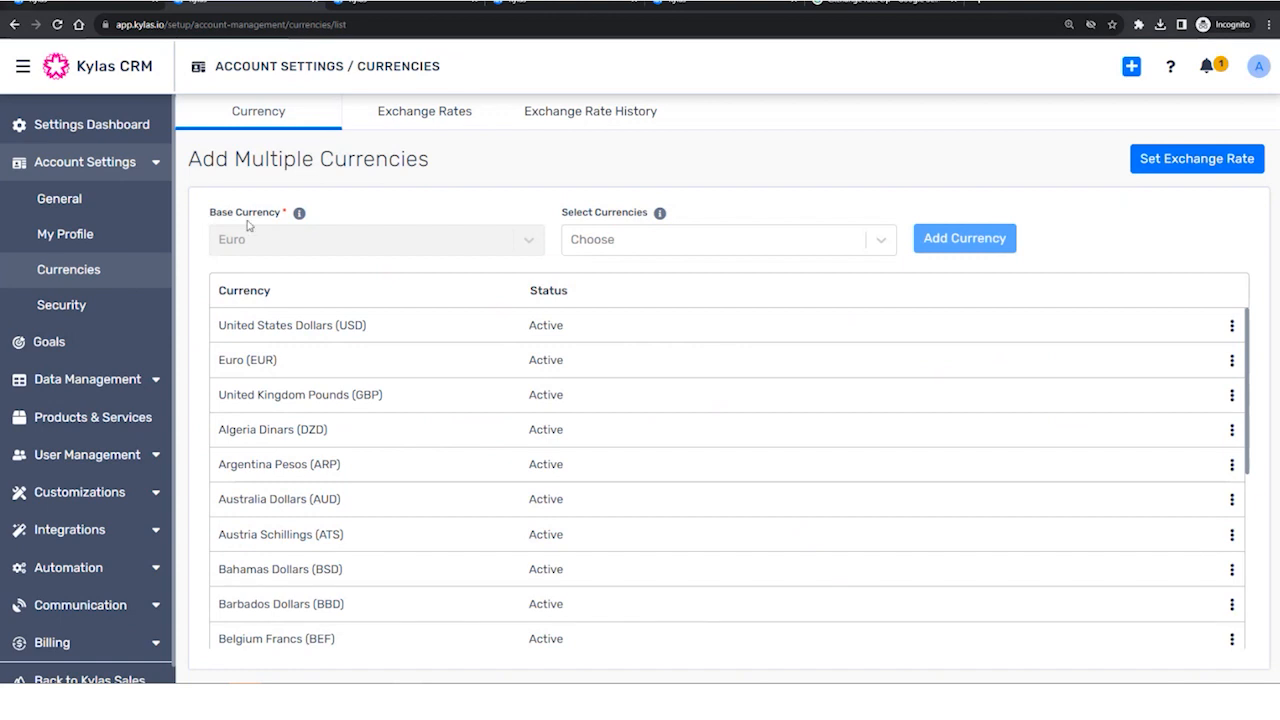
click(75, 236)
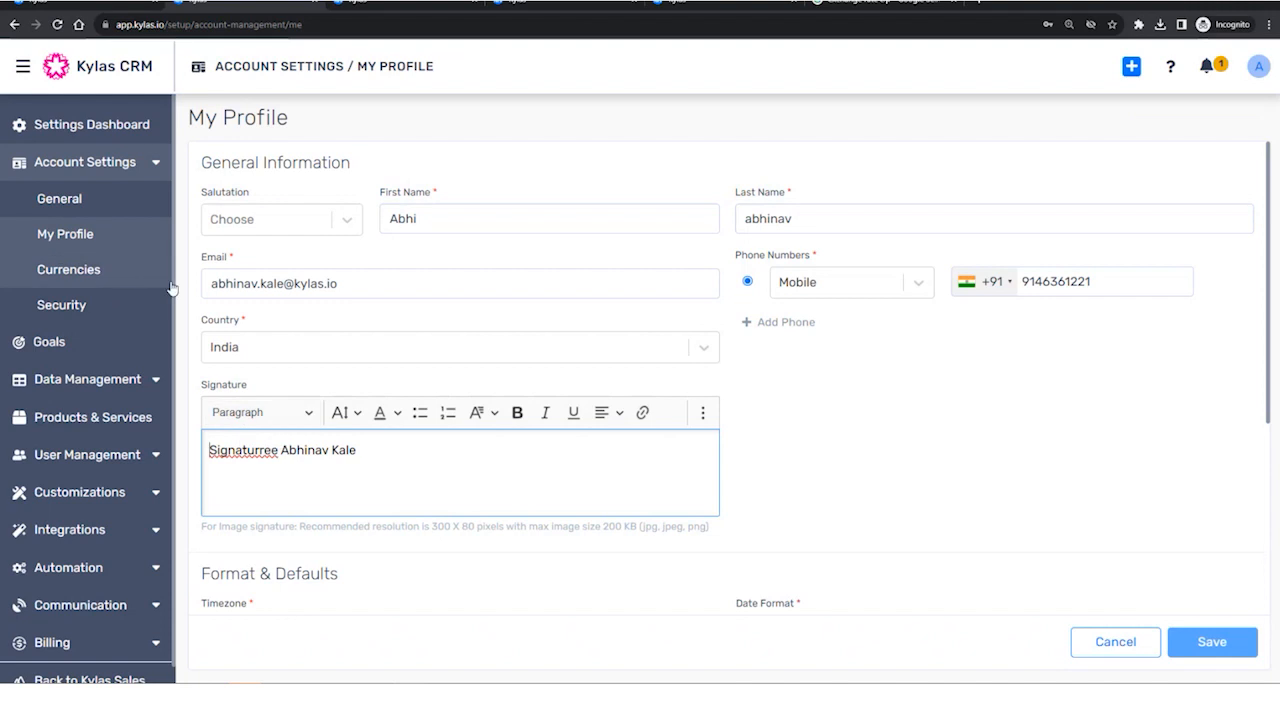
Open the deal owner's user record in user management and examine its currency setting without changing it.
click(90, 454)
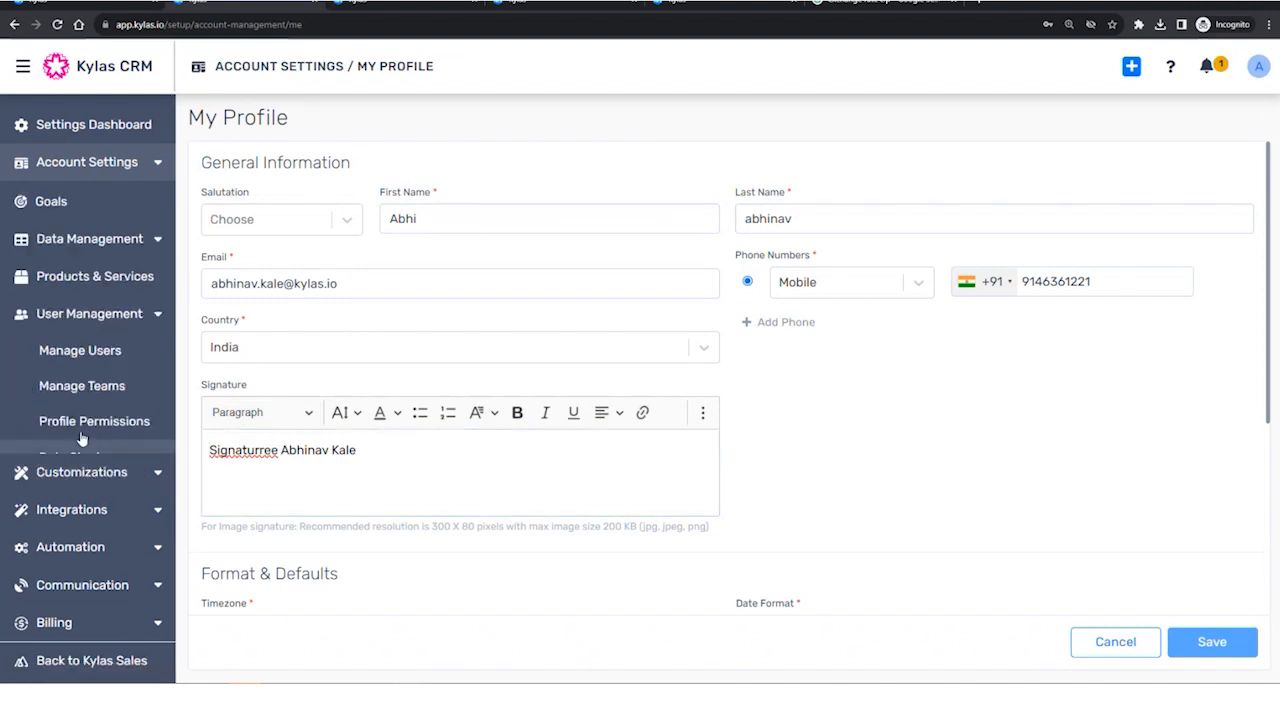
click(68, 360)
click(257, 228)
click(56, 24)
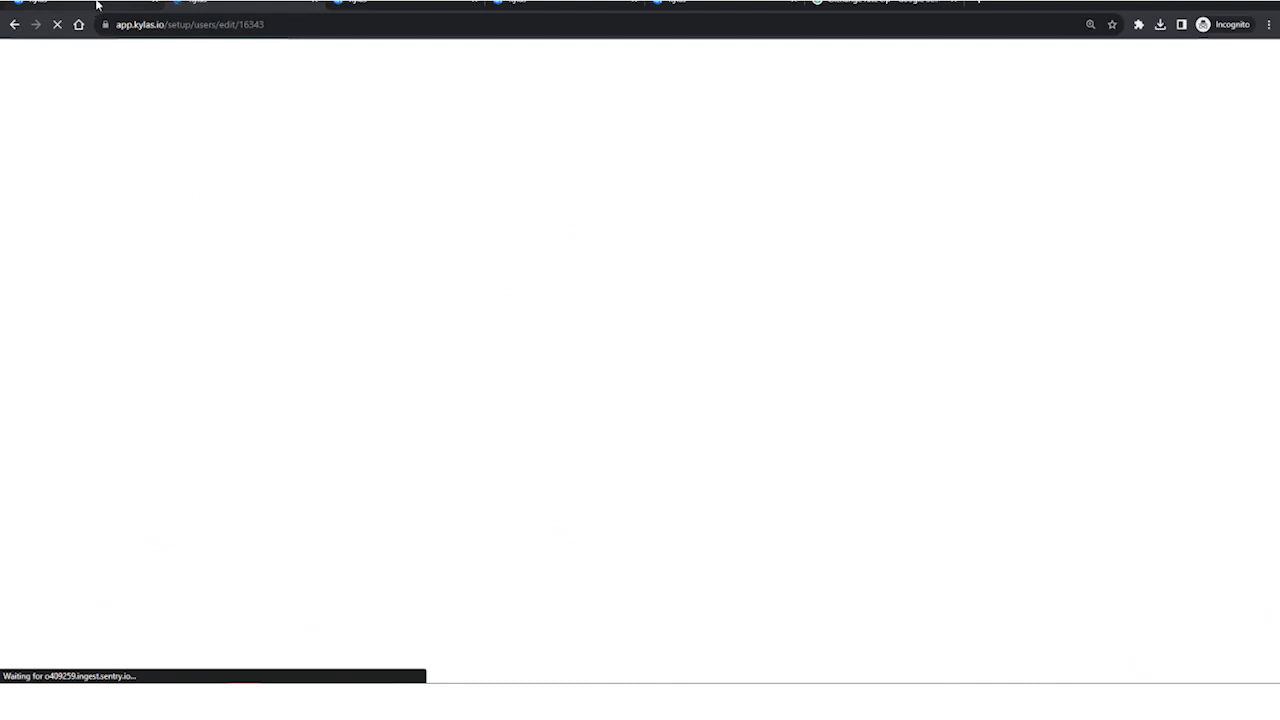
click(97, 5)
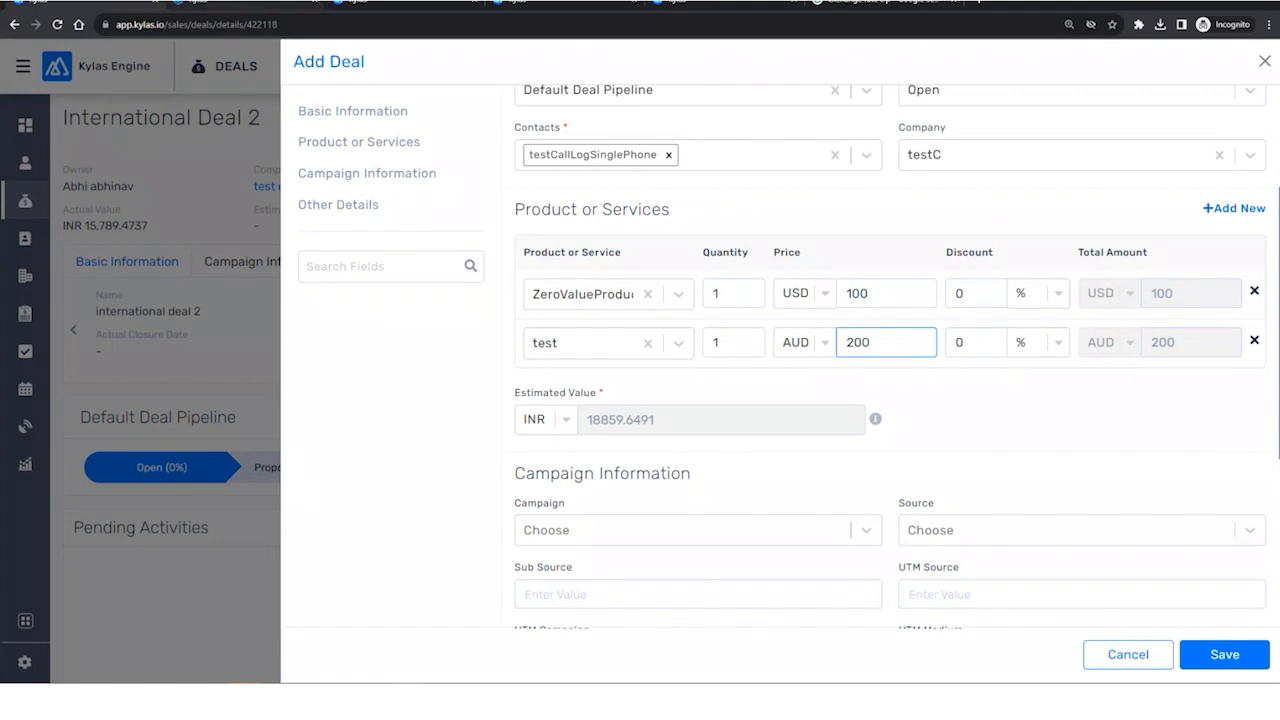
click(238, 5)
scroll(349, 400, down, 4)
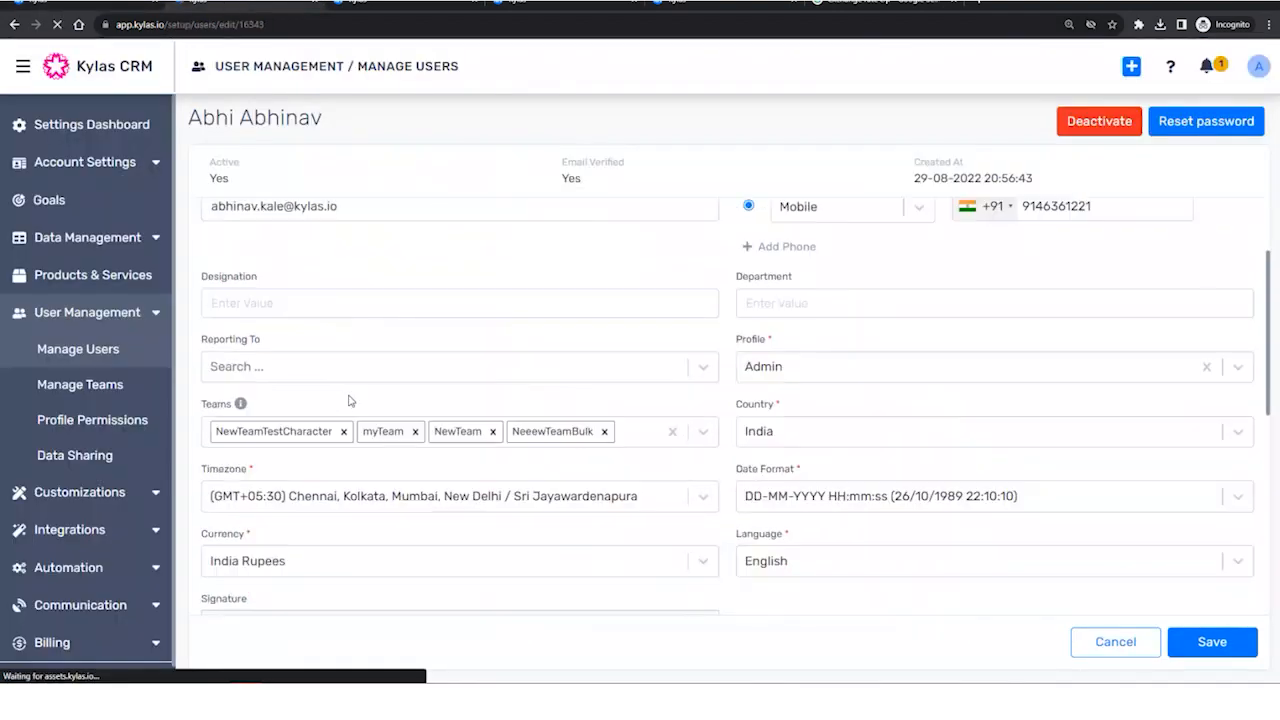
click(213, 494)
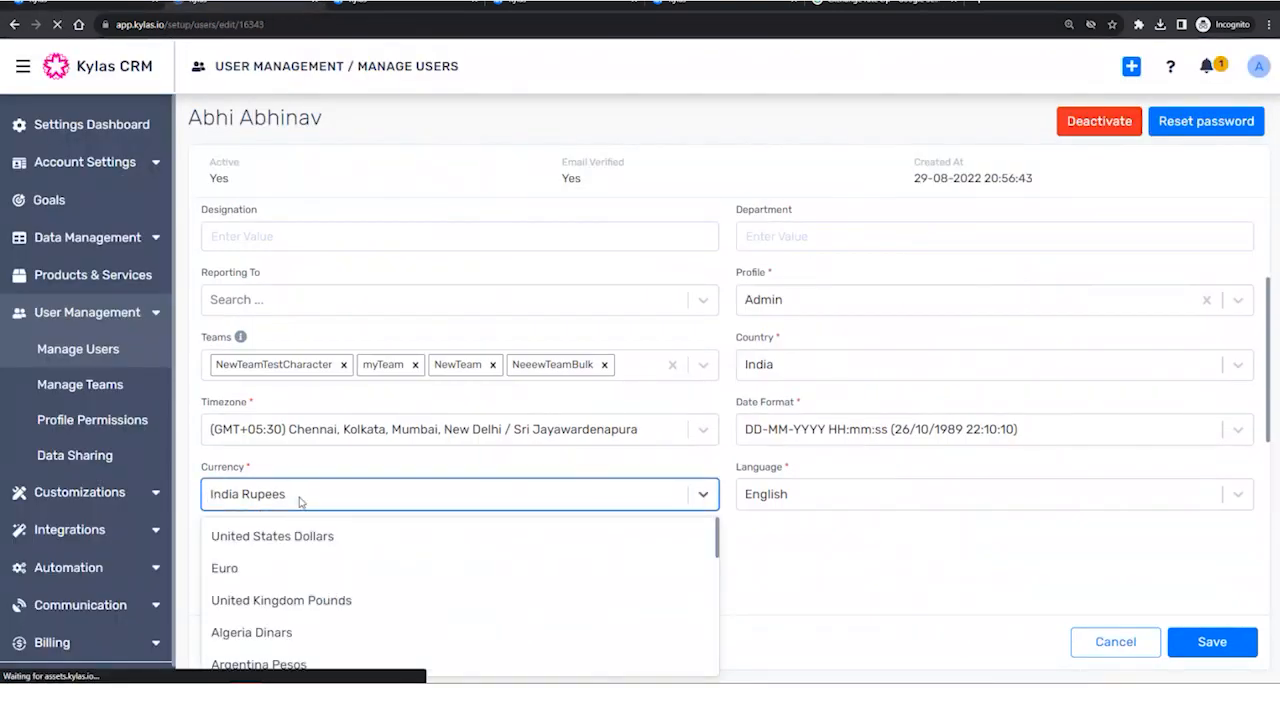
click(407, 465)
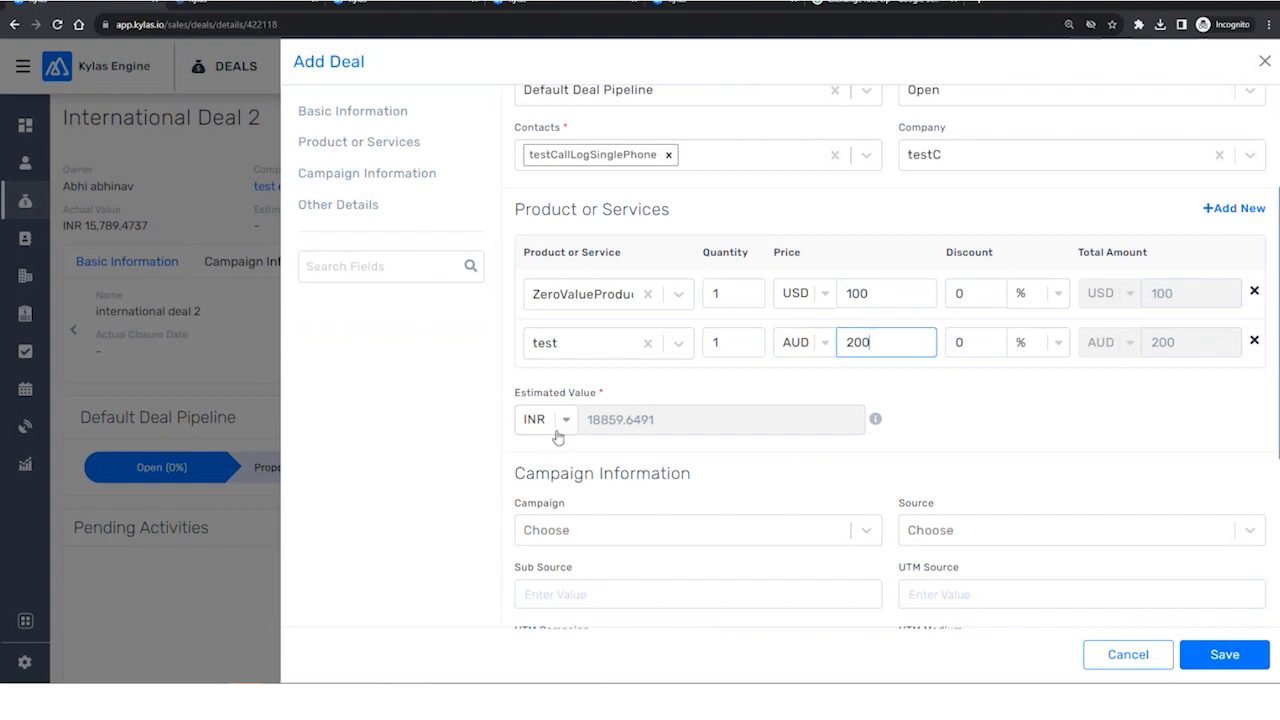
Try the new deal's estimated value in United Kingdom Pounds (GBP) and United States Dollars (USD), and consult its info note.
drag(505, 393, 626, 394)
click(724, 383)
click(566, 420)
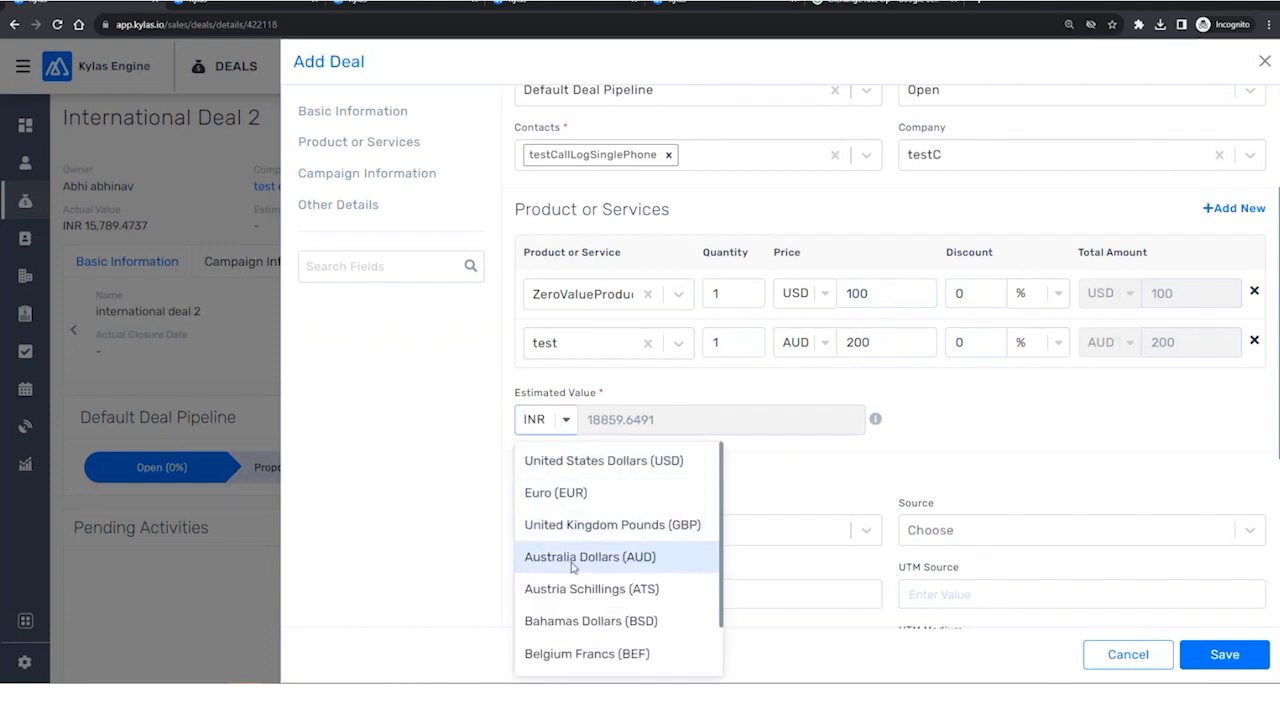
click(566, 525)
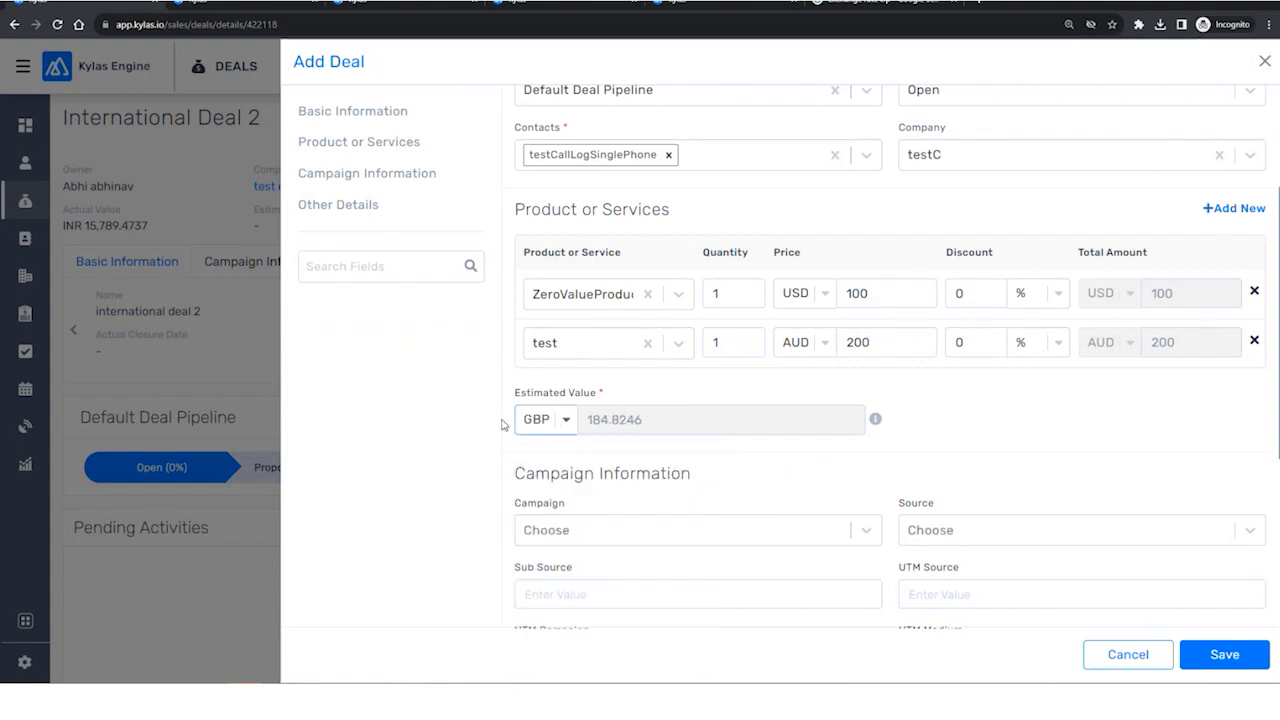
click(558, 420)
click(600, 460)
mouse_move(879, 428)
Set the estimated value's currency to Euro (EUR) and consult its info note.
click(521, 428)
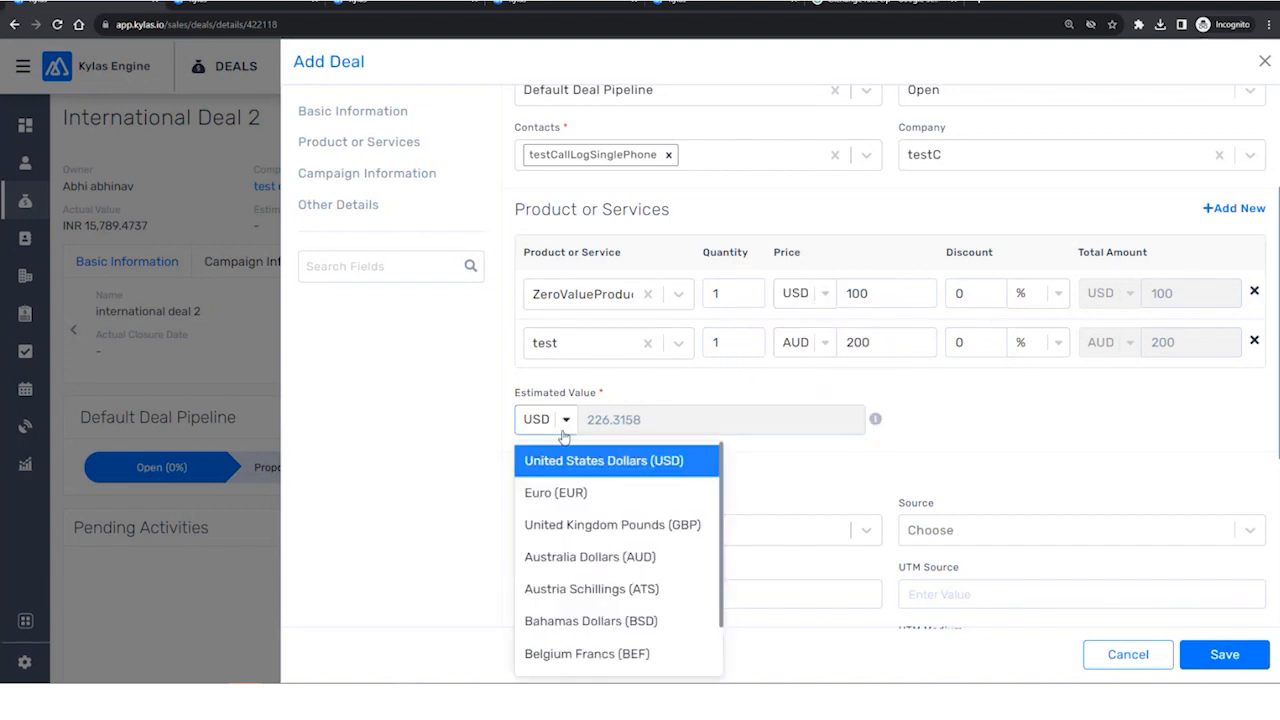
click(568, 496)
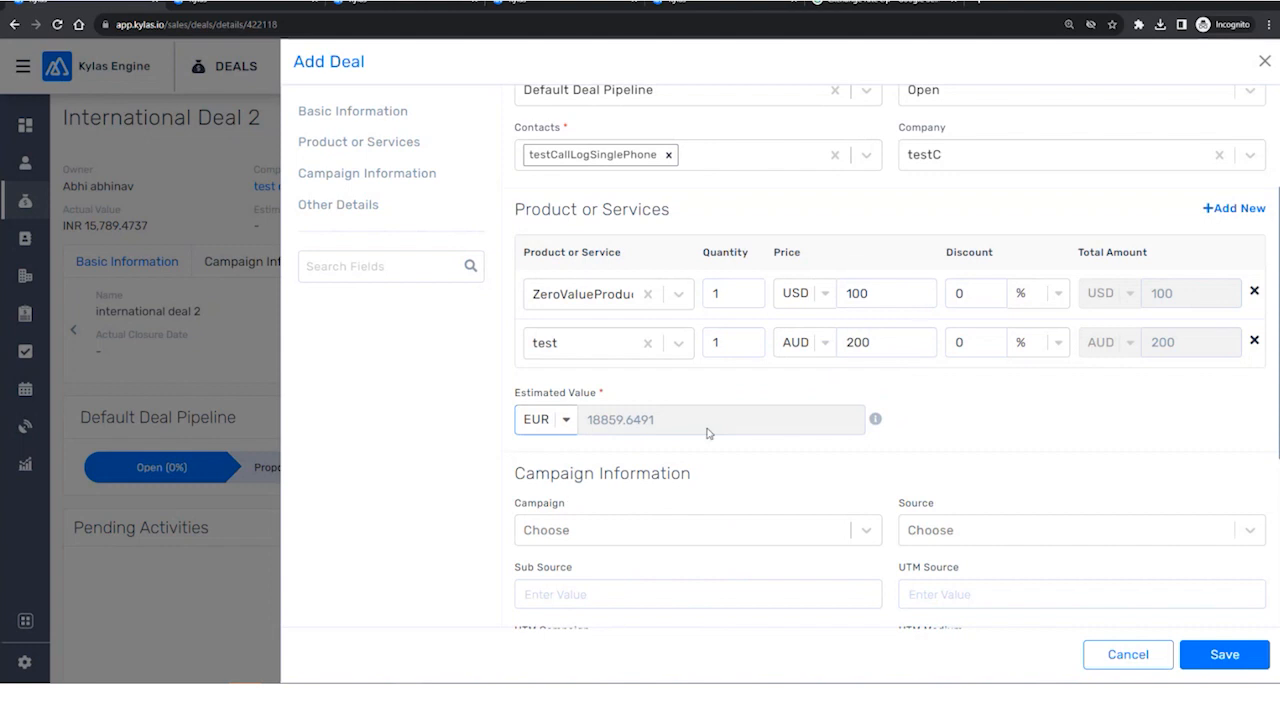
mouse_move(875, 428)
Save international deal 3 and open its record to check the estimated and actual values.
drag(372, 62, 293, 63)
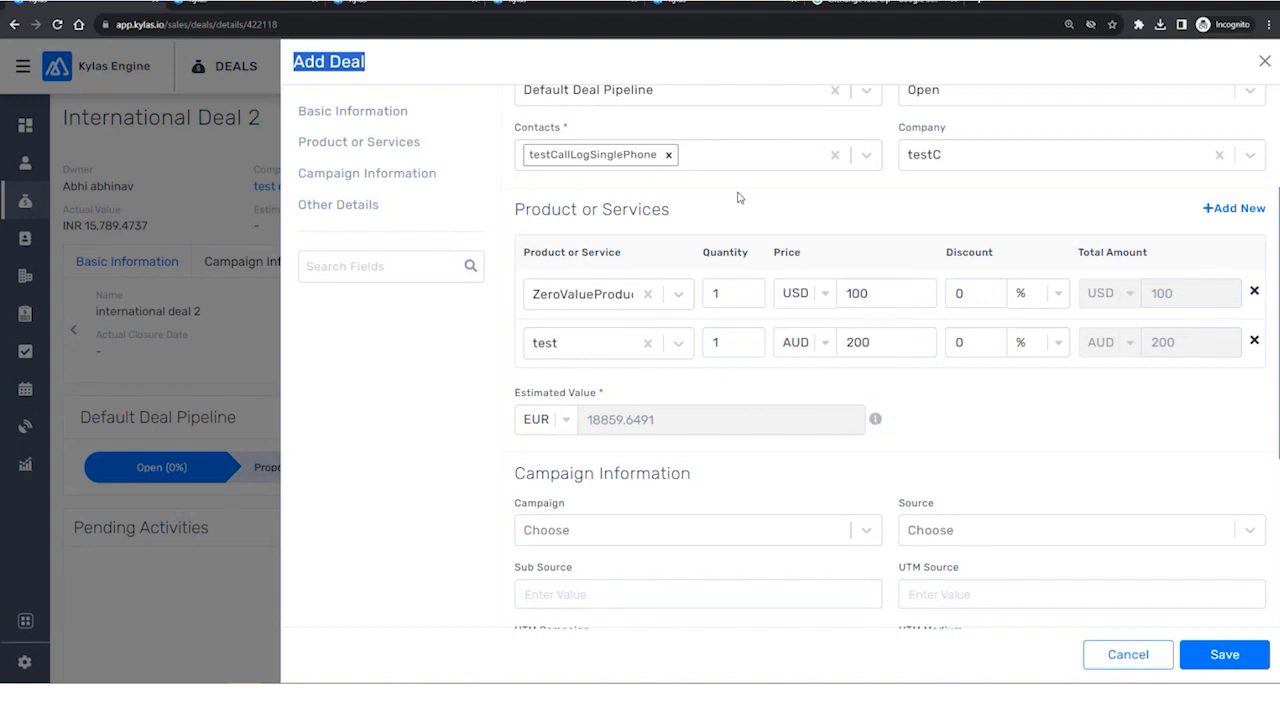
click(1215, 662)
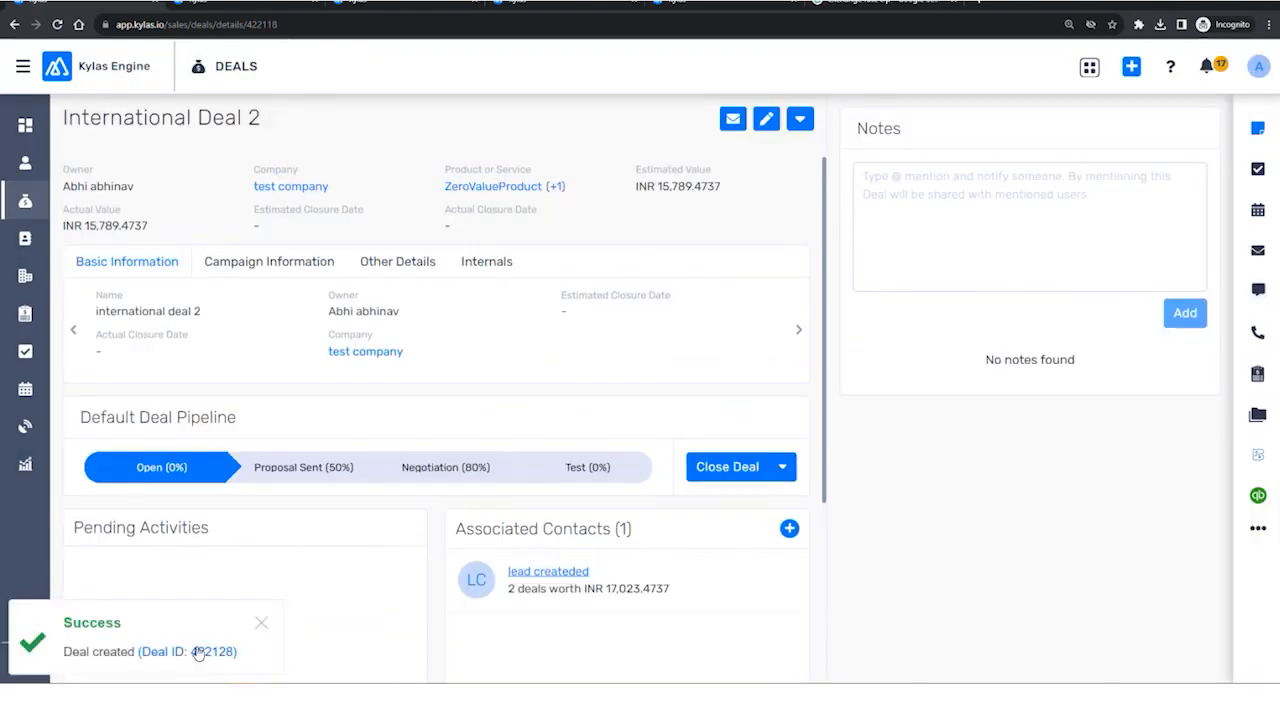
click(200, 651)
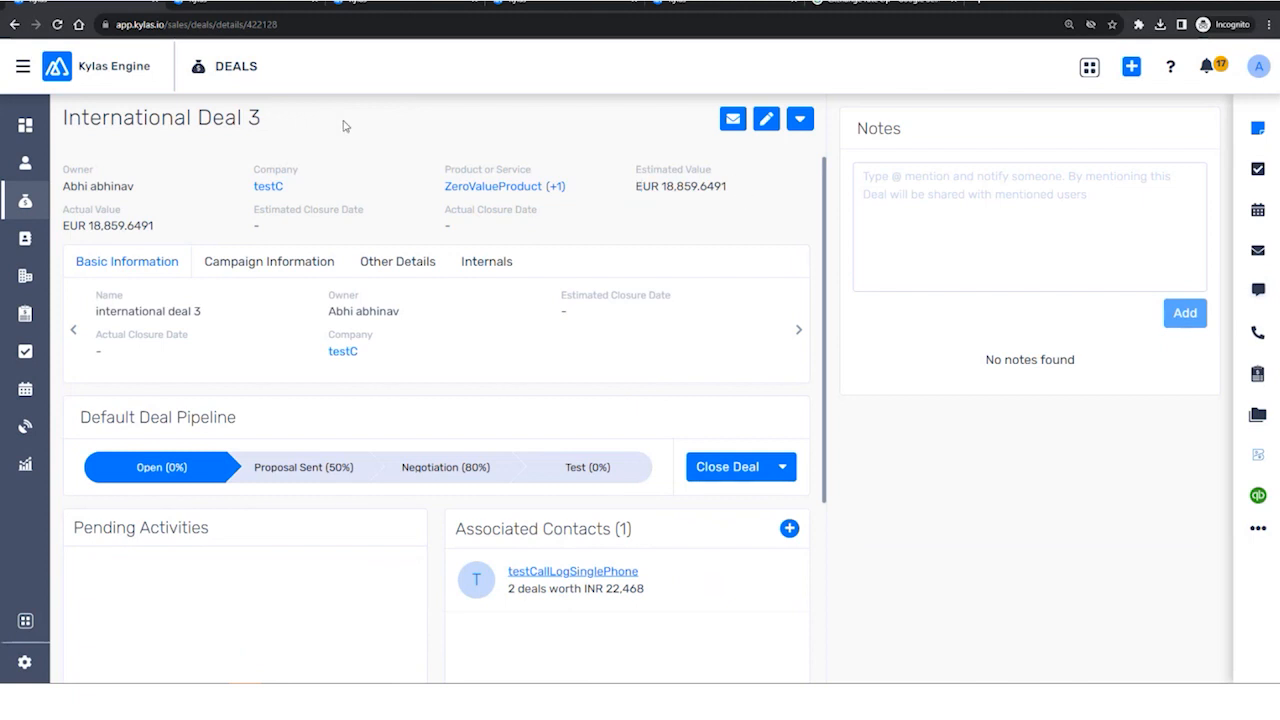
Open the account's currency settings and examine the base currency and the exchange rates.
click(197, 8)
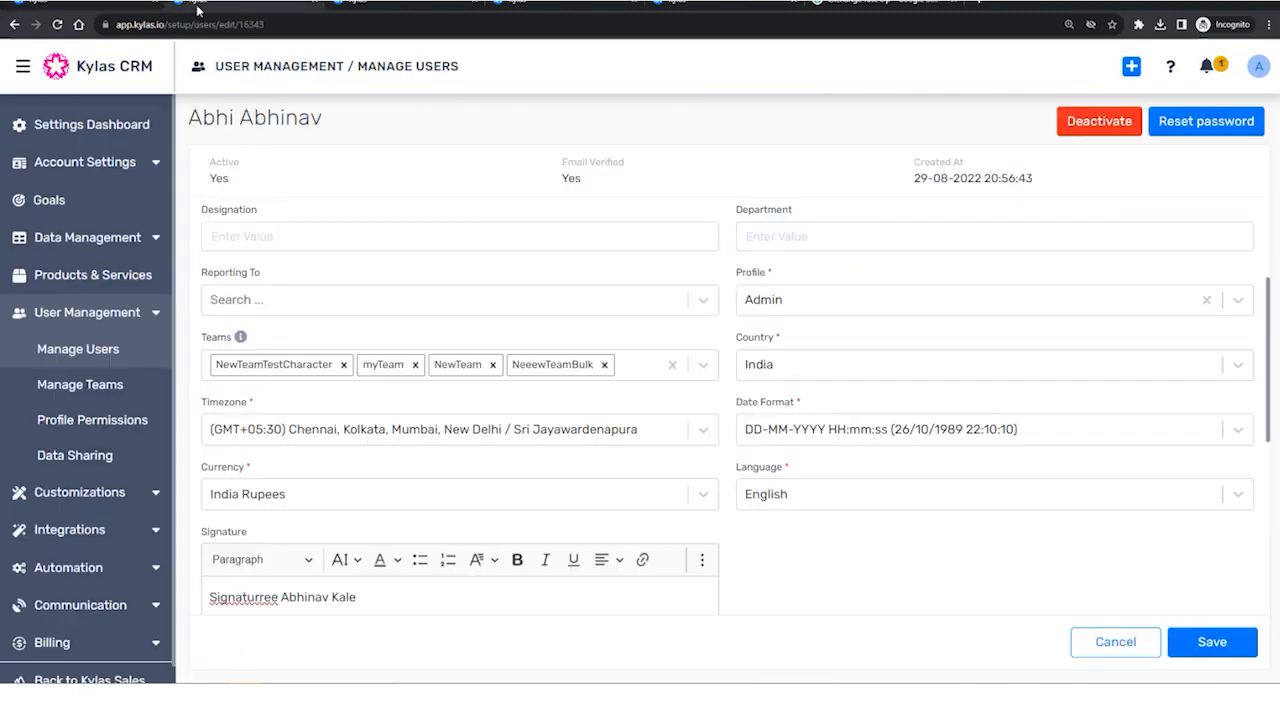
click(88, 164)
click(69, 269)
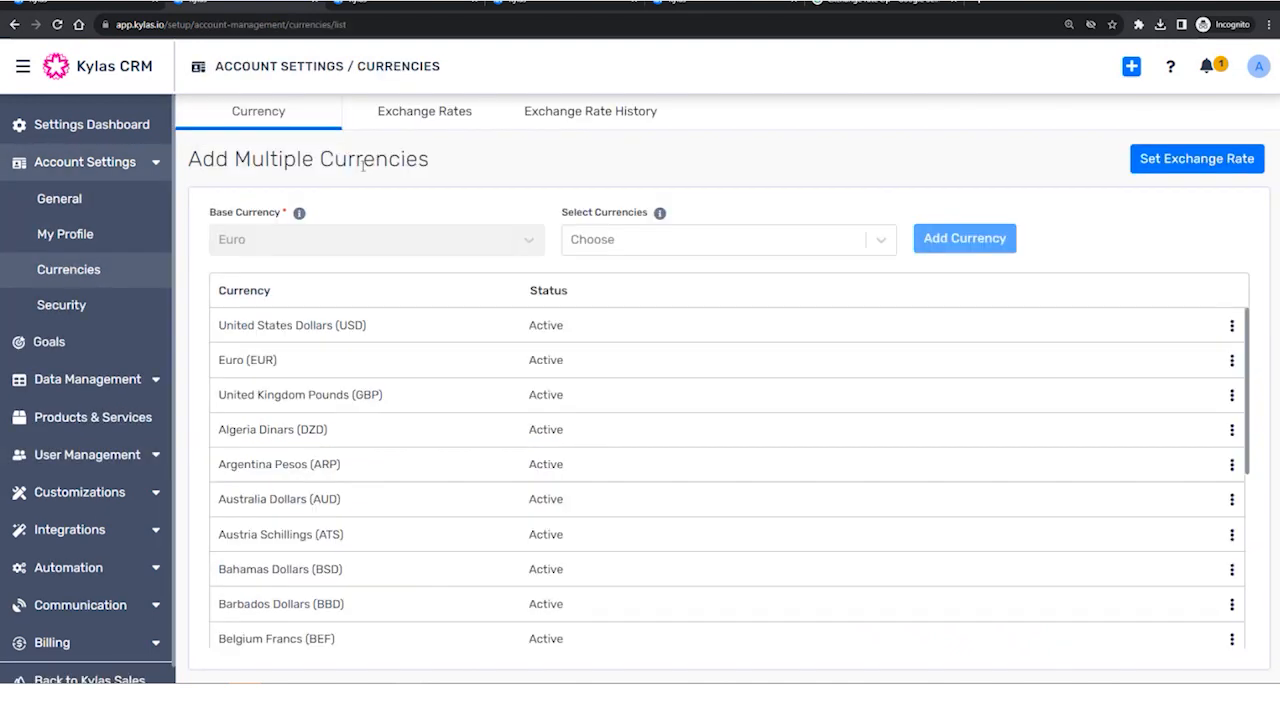
click(395, 118)
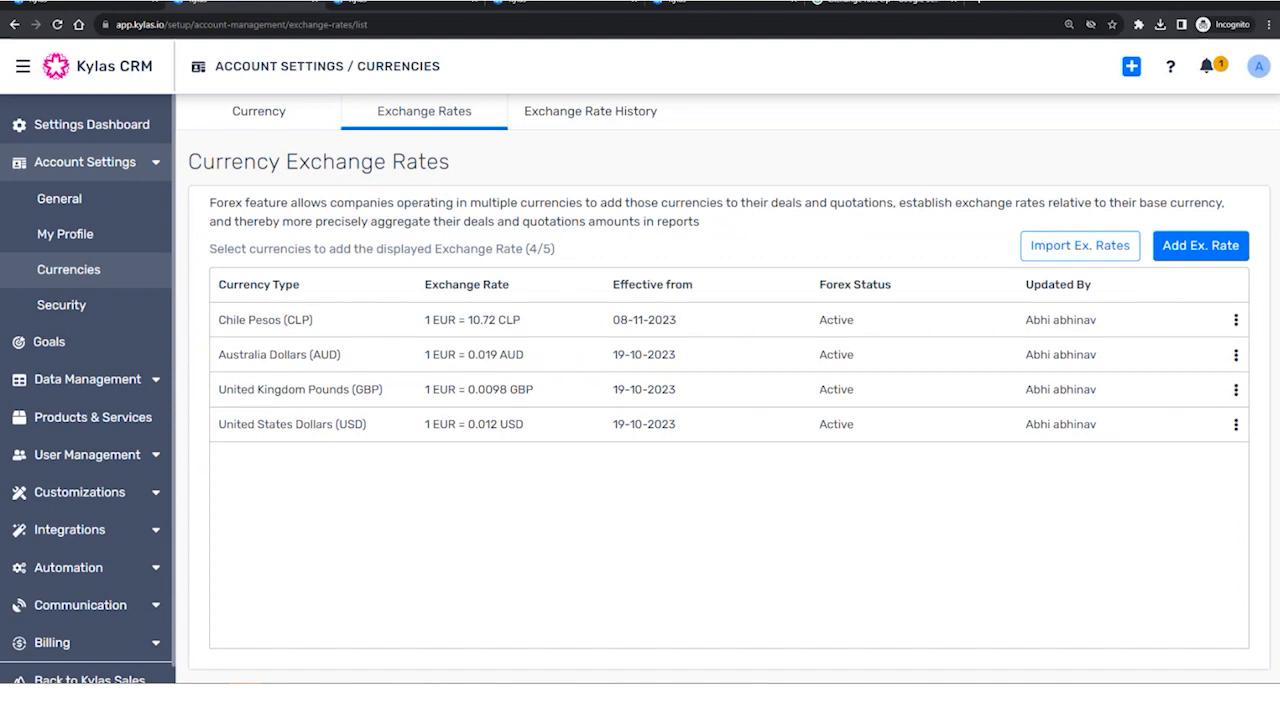
Review international deal 3 and its closing-as-won details without saving, and return to the currency exchange rates.
click(115, 12)
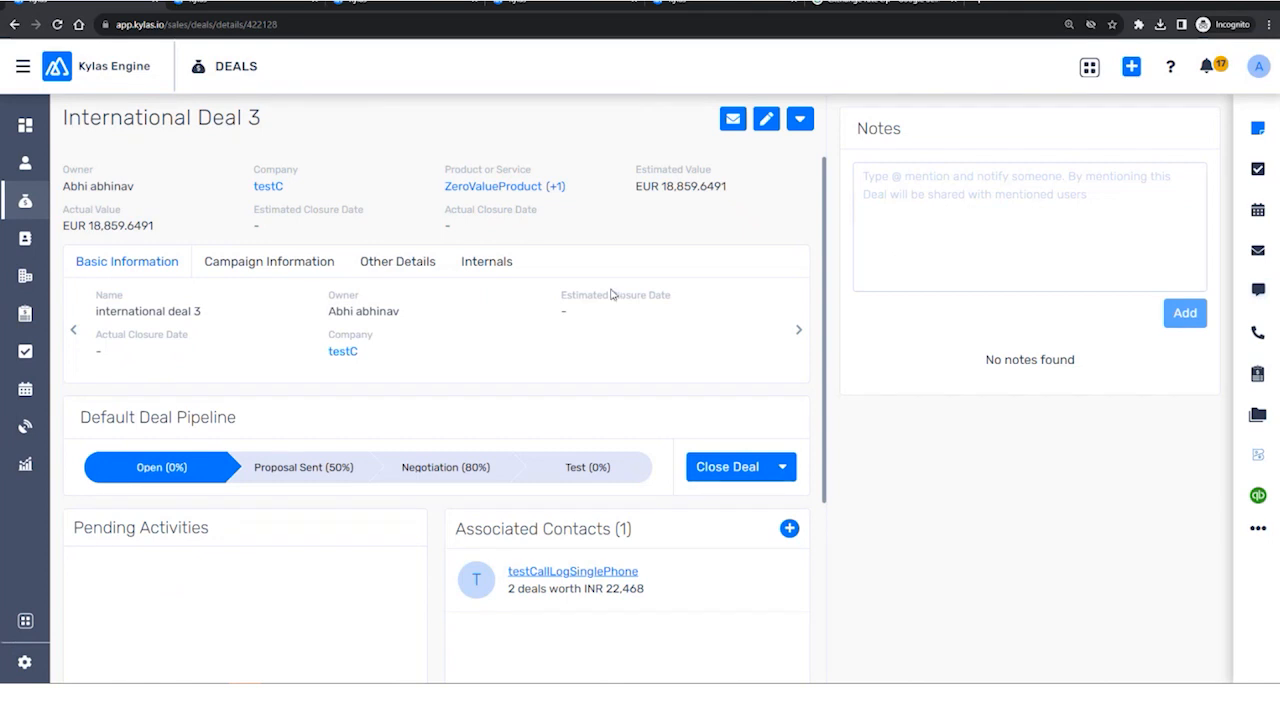
drag(262, 118, 65, 118)
click(113, 141)
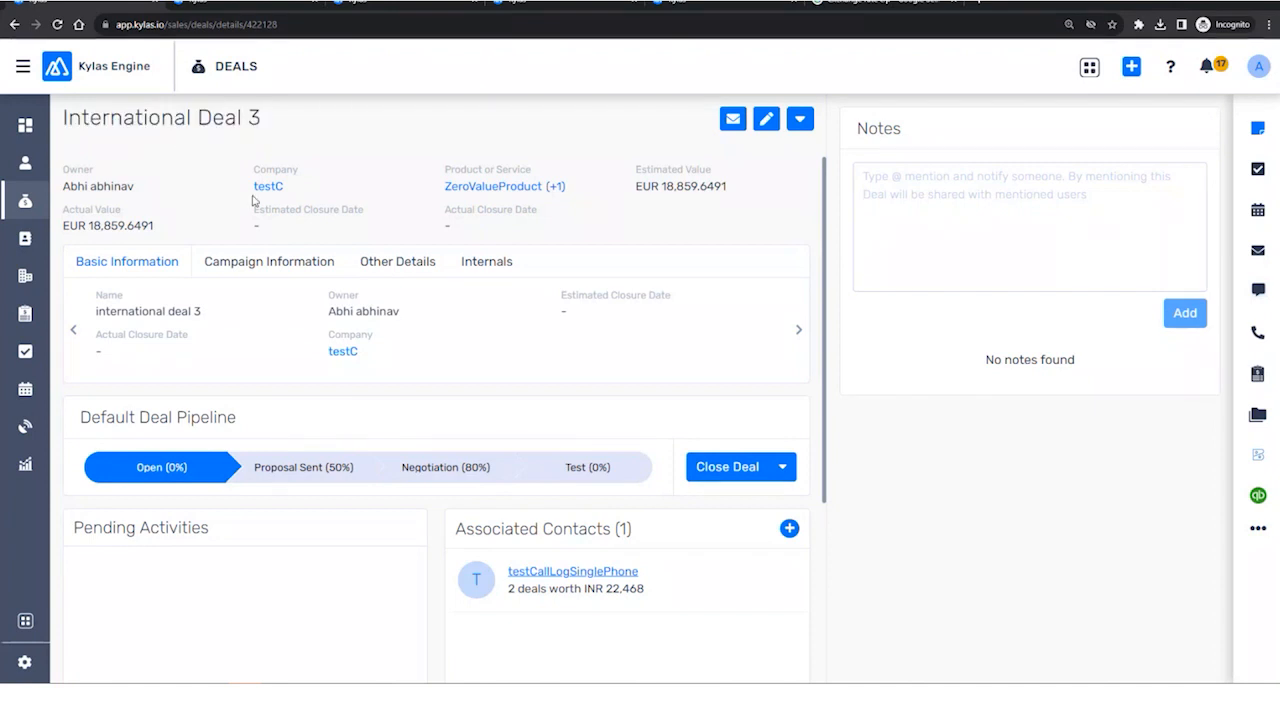
drag(264, 118, 66, 118)
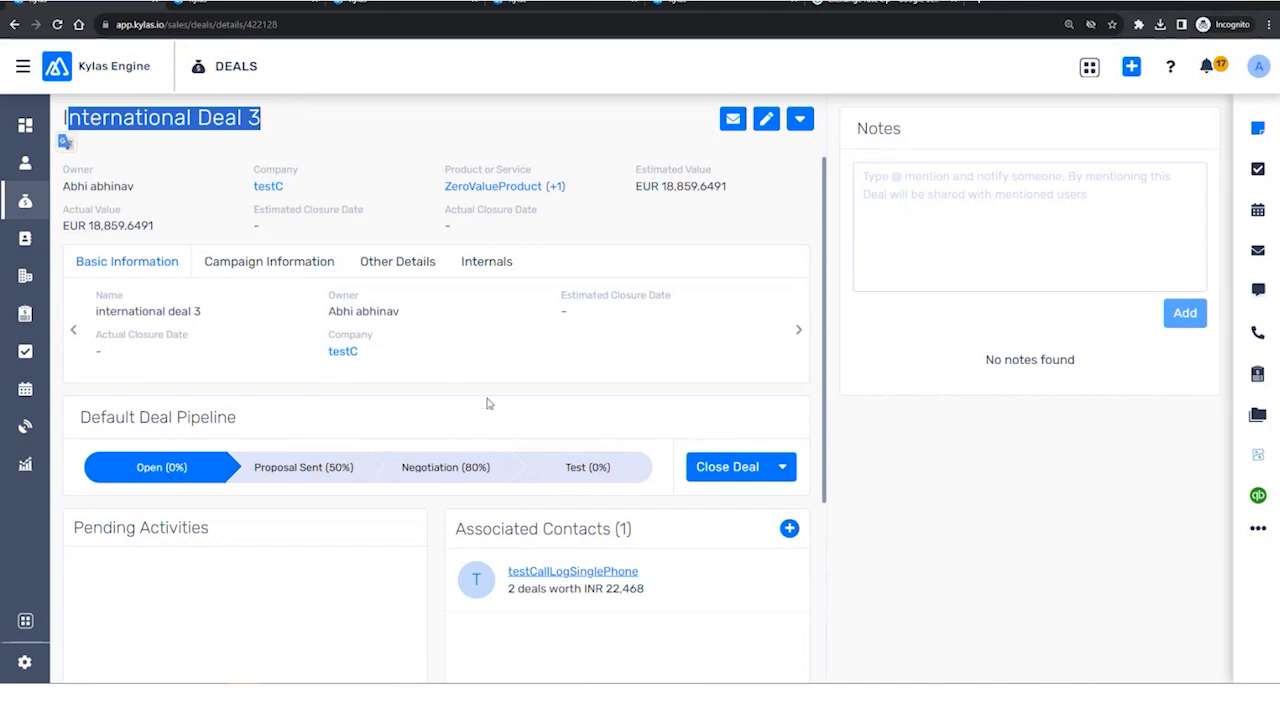
click(360, 134)
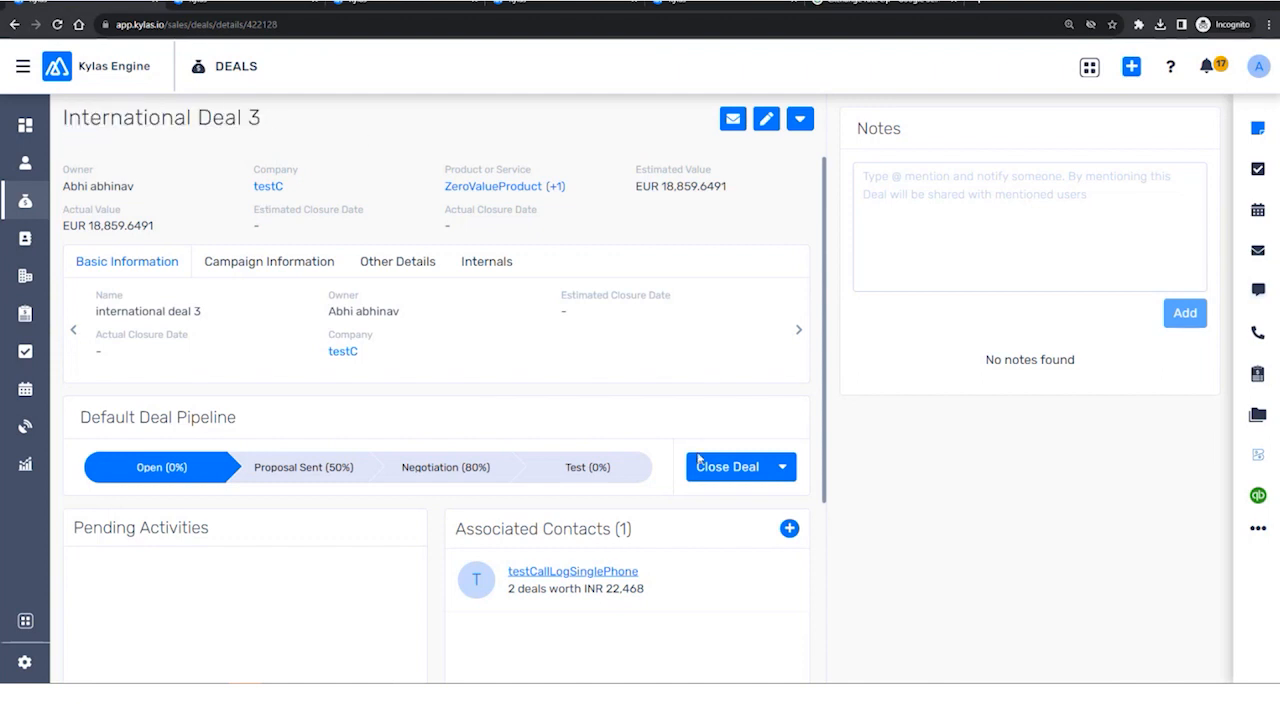
click(757, 474)
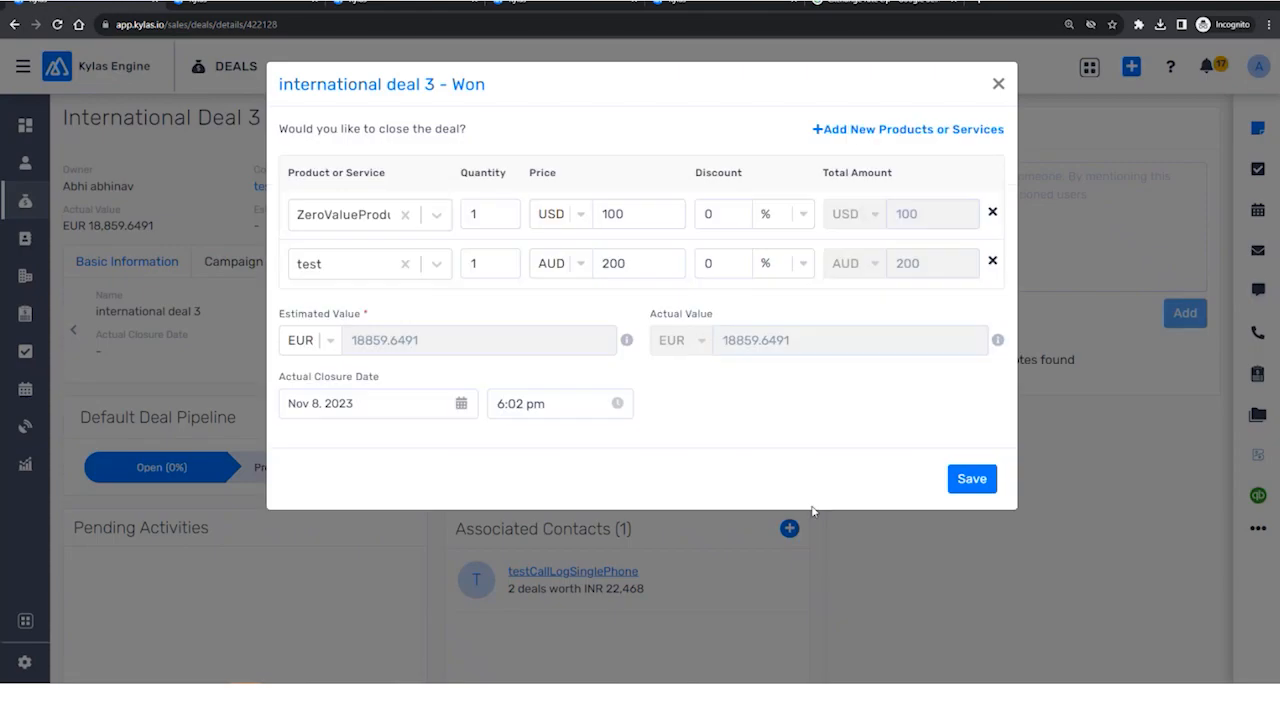
click(998, 85)
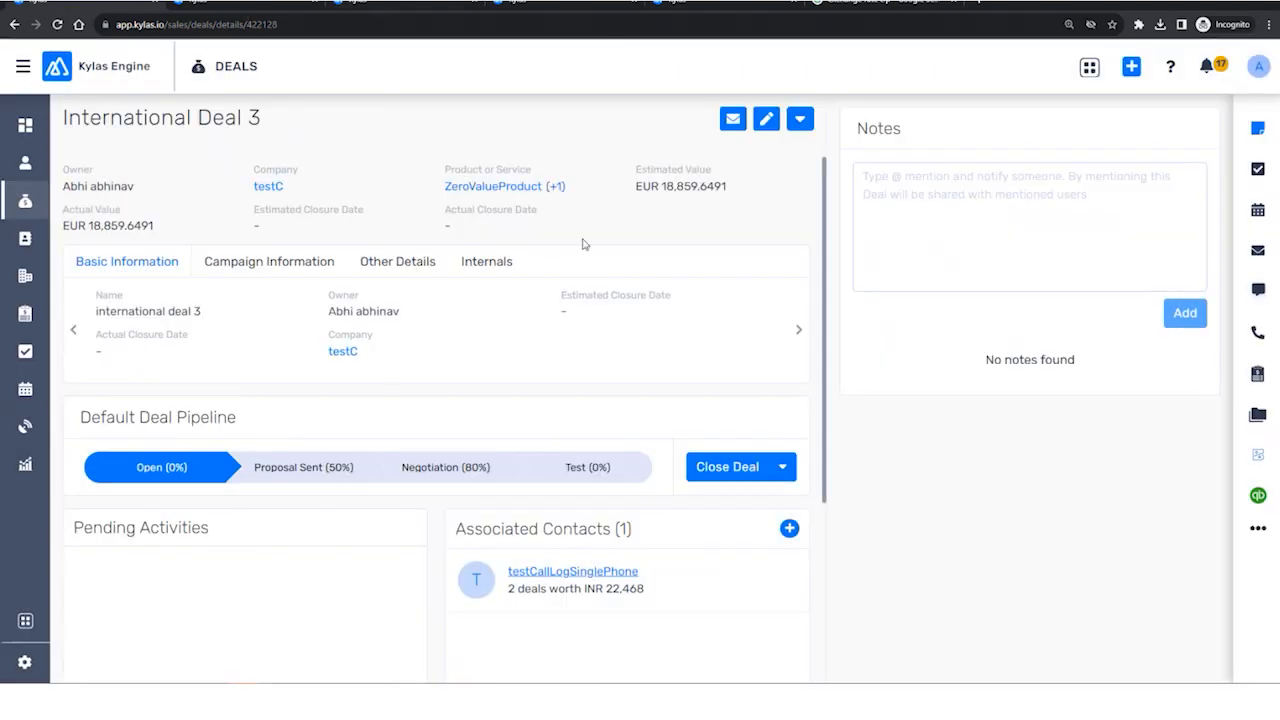
drag(635, 189, 697, 195)
click(760, 132)
click(193, 7)
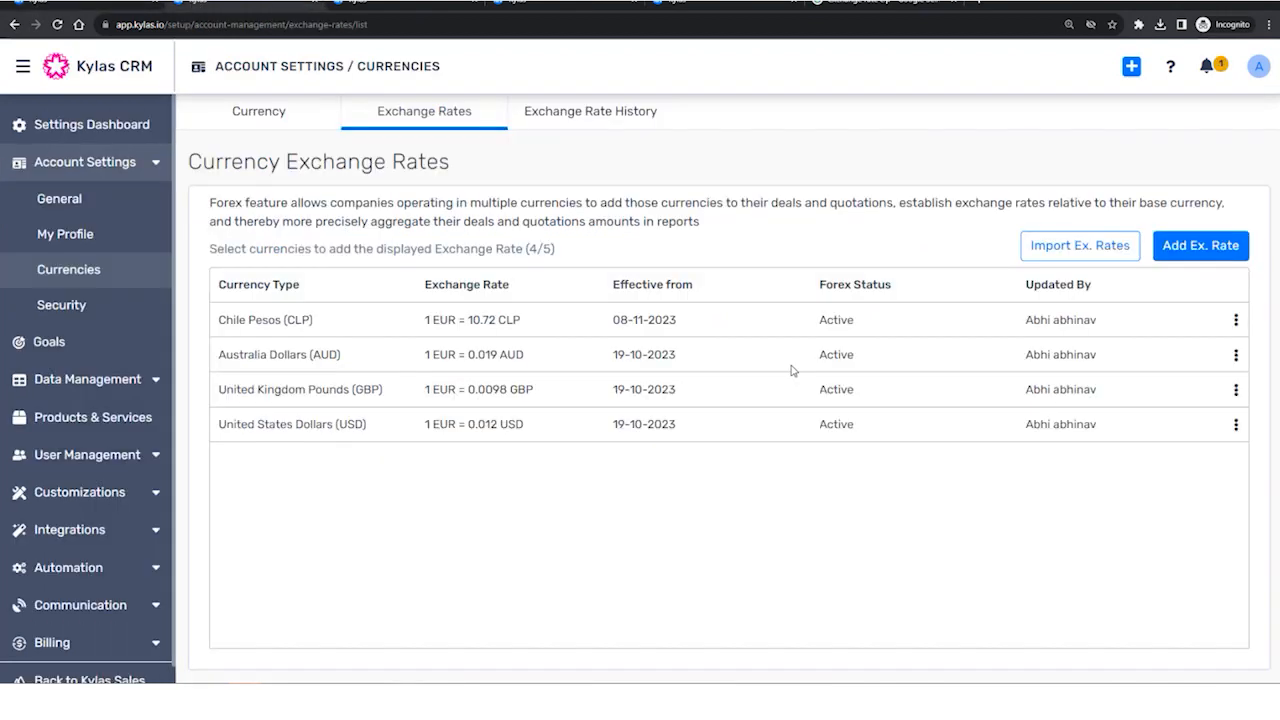
click(1190, 245)
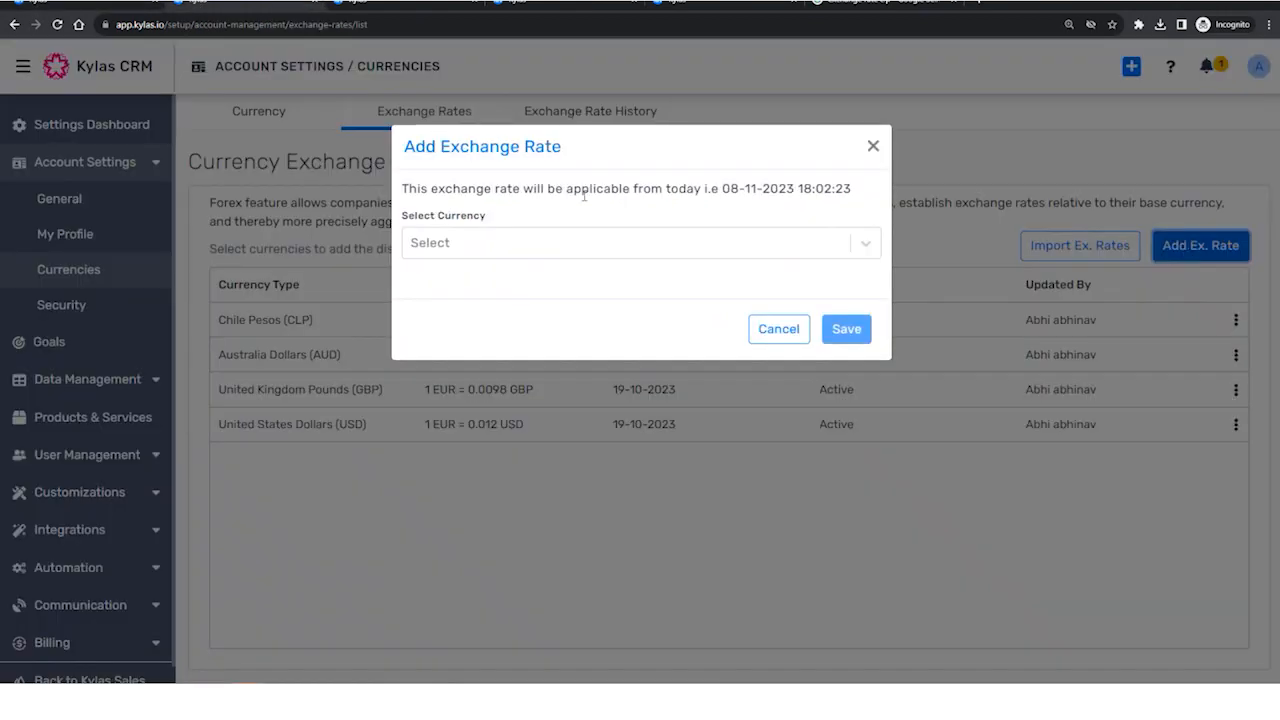
click(443, 243)
scroll(510, 318, down, 1)
text(euro)
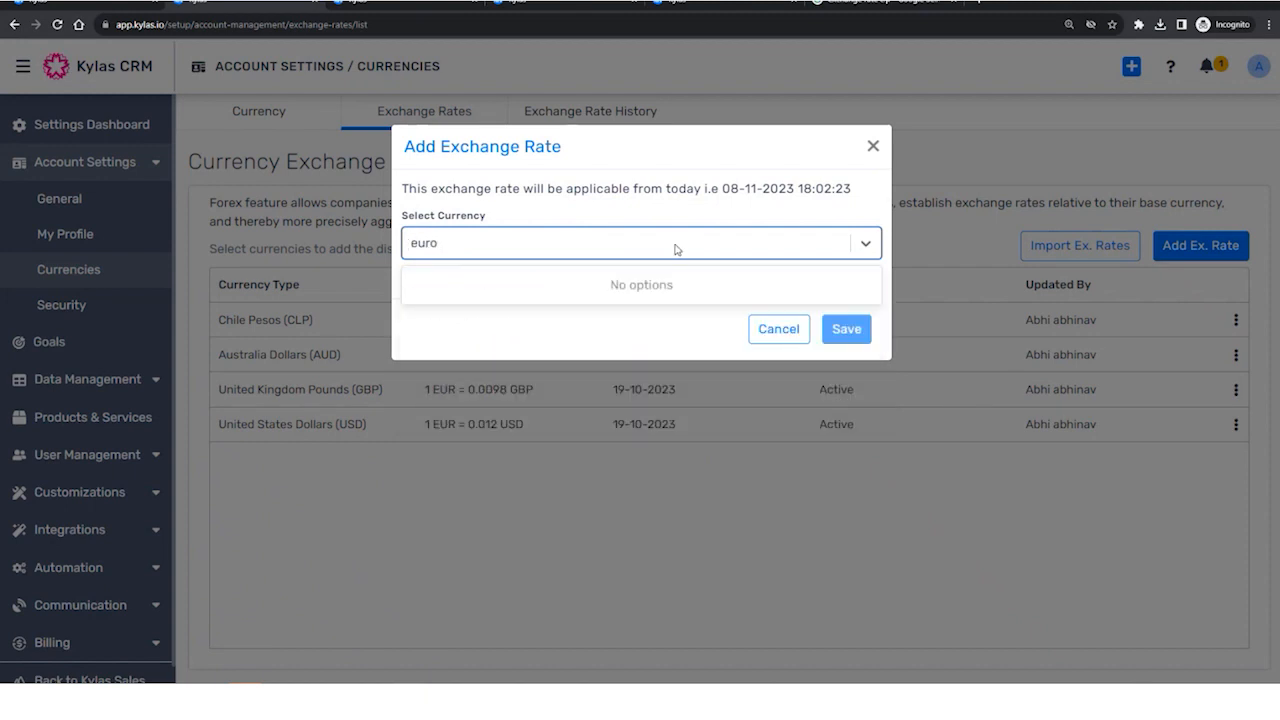
key(BackSpace)
key(BackSpace)
scroll(549, 366, down, 5)
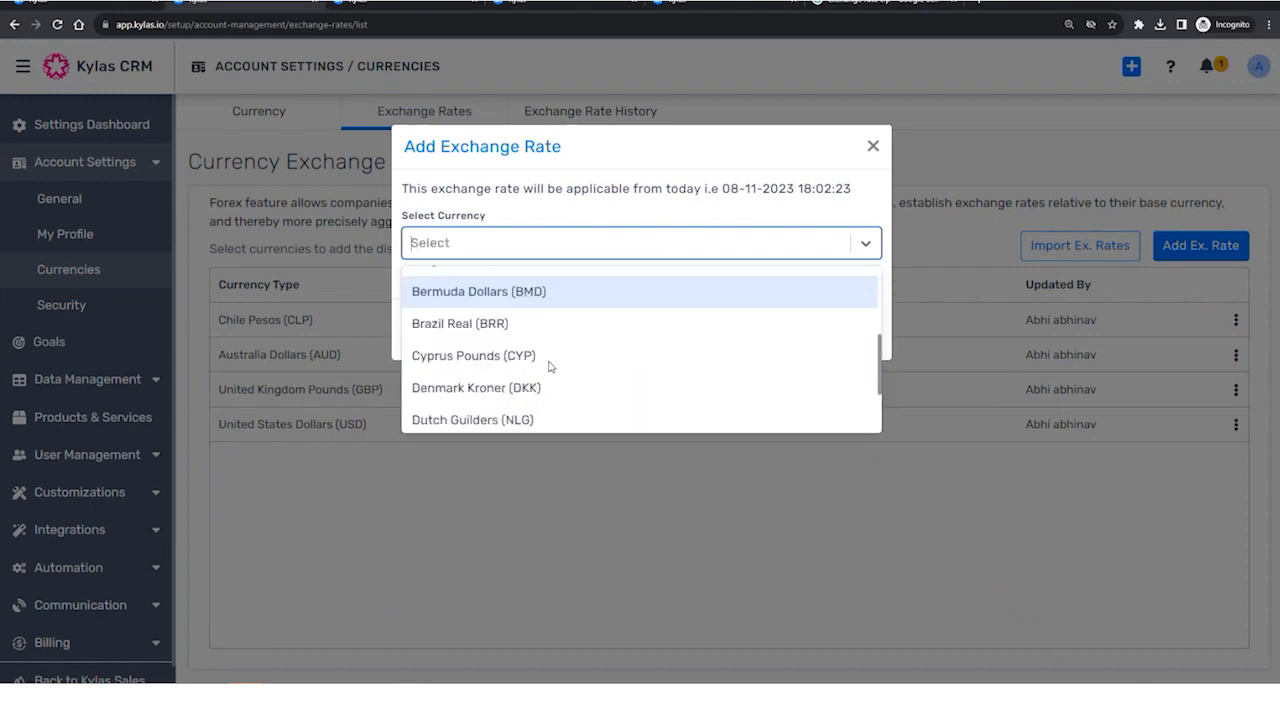
scroll(541, 370, up, 5)
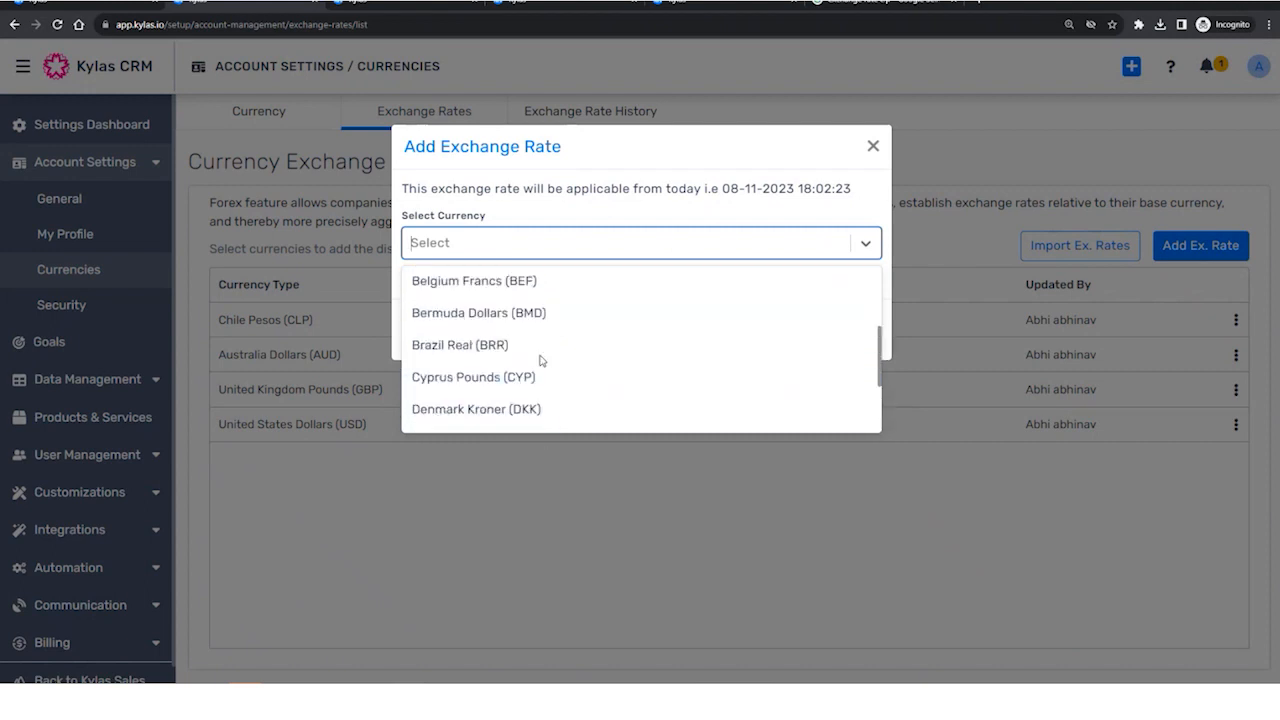
click(748, 226)
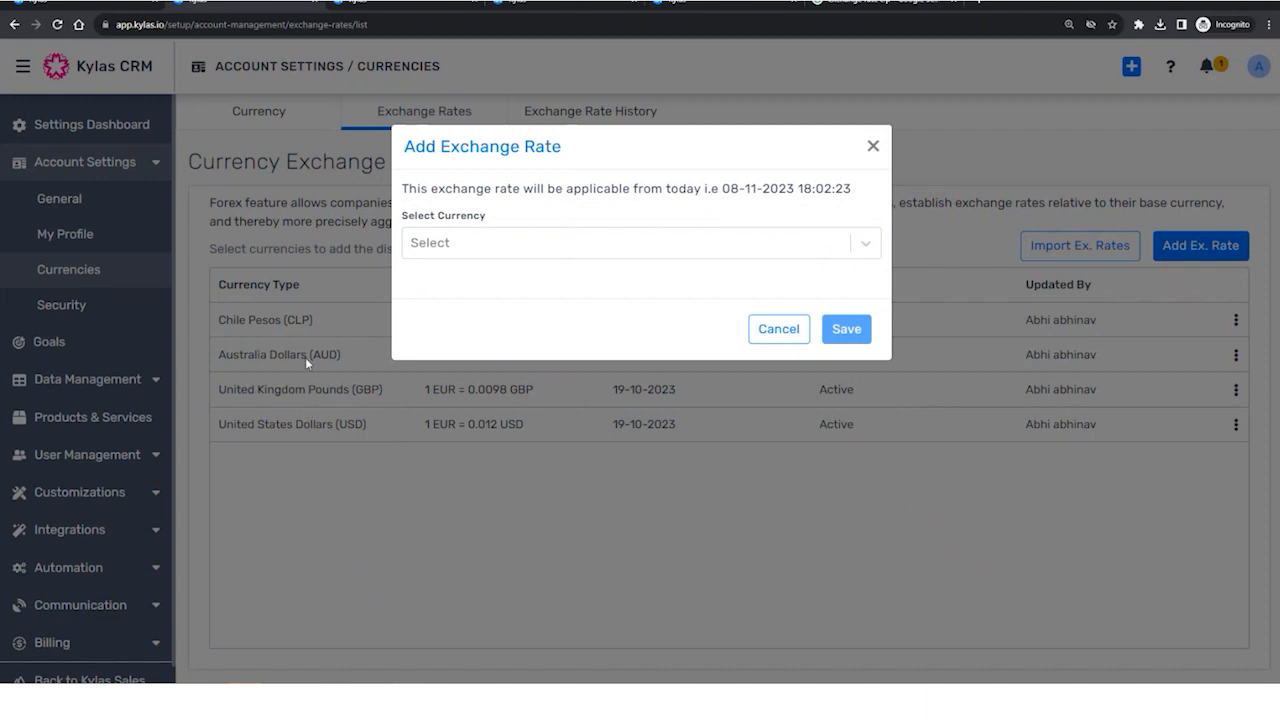
click(872, 147)
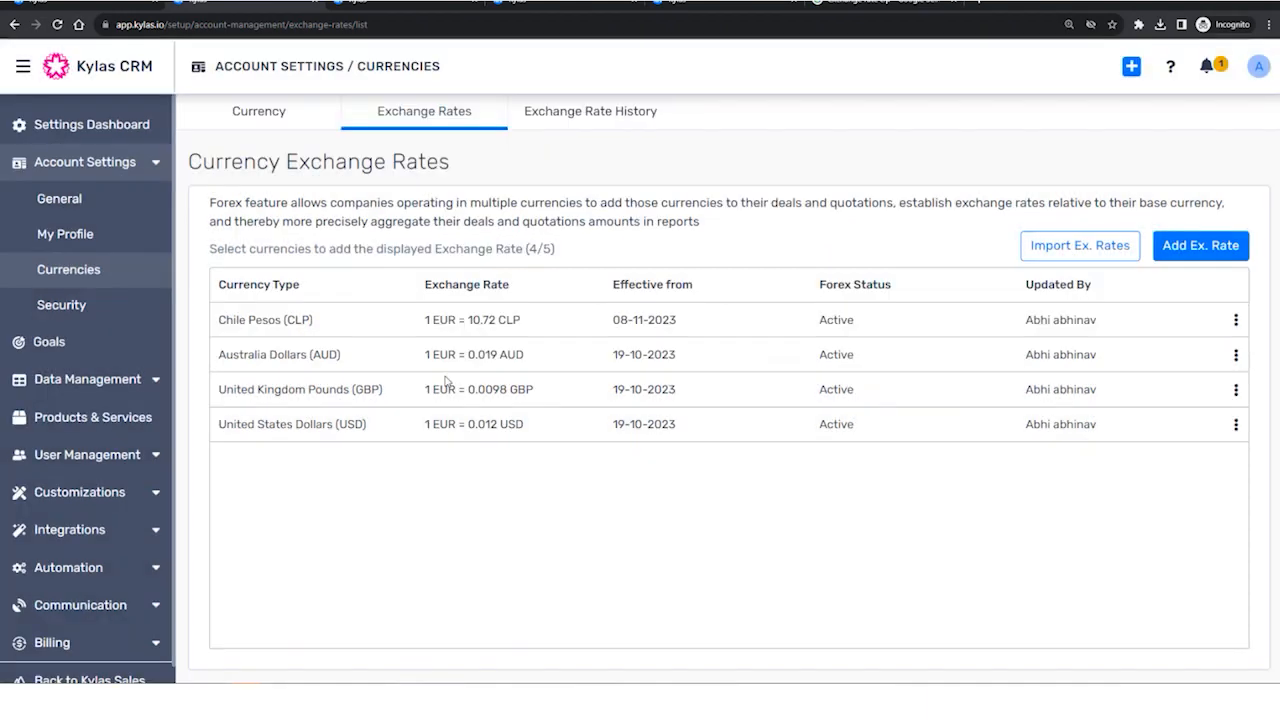
Set the exchange rate for United States Dollars to 1 EUR = 0.019 USD and save it.
click(1236, 320)
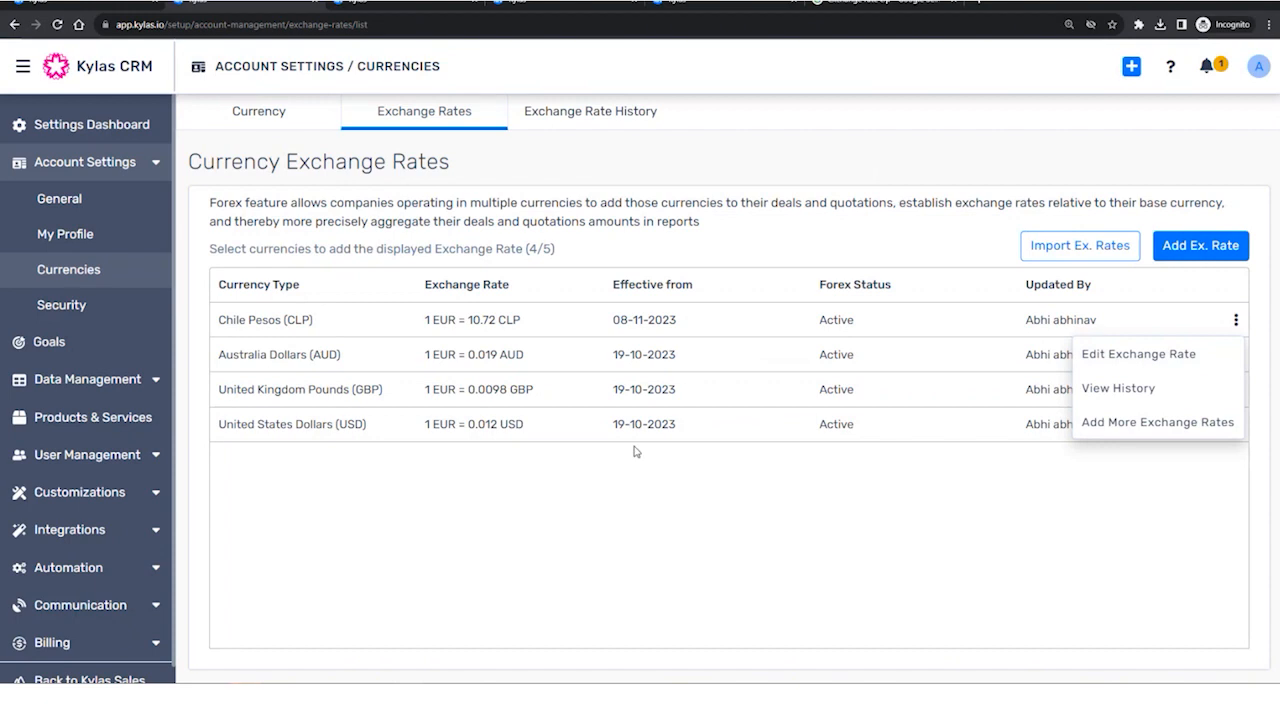
click(1228, 463)
click(1236, 424)
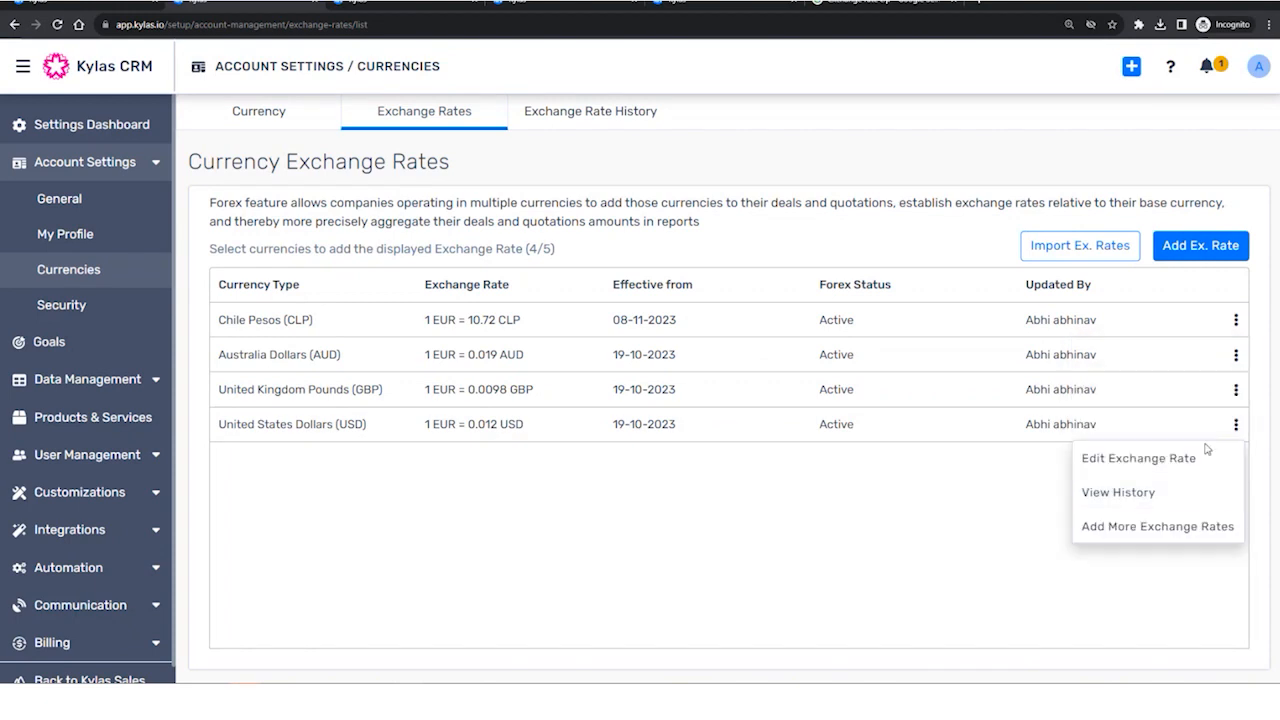
click(1117, 460)
drag(505, 307, 443, 309)
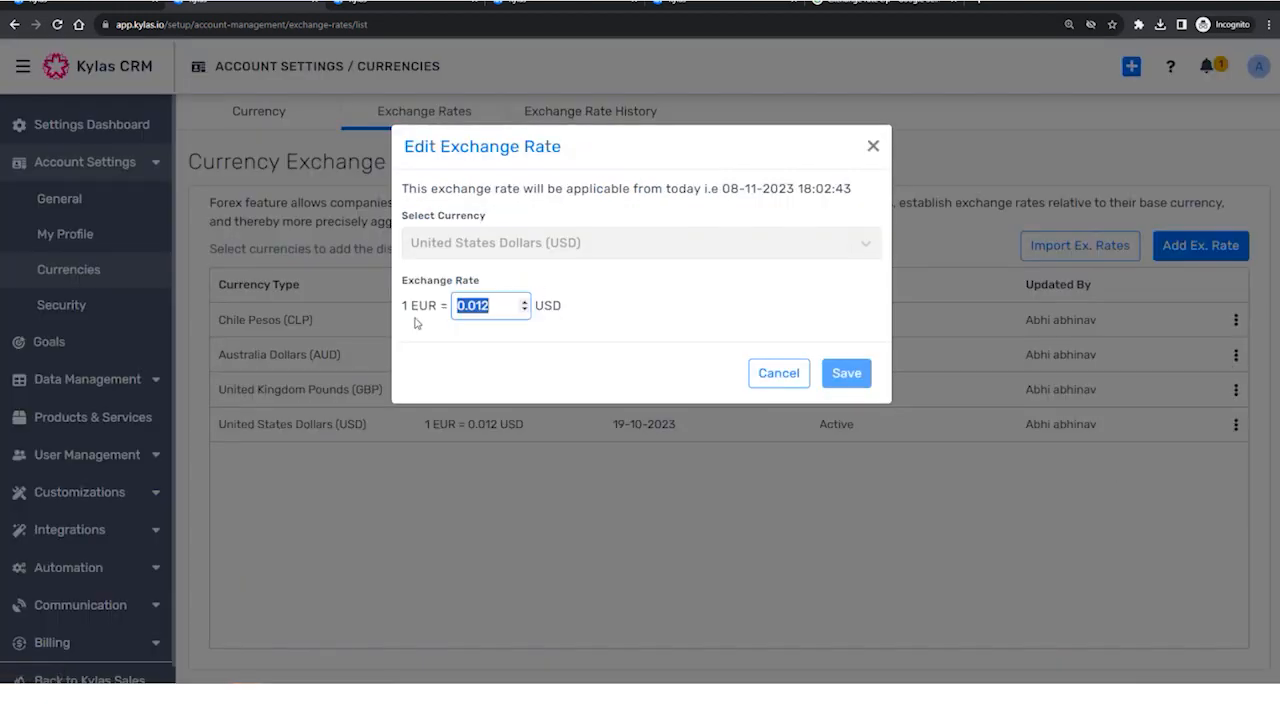
text(0.)
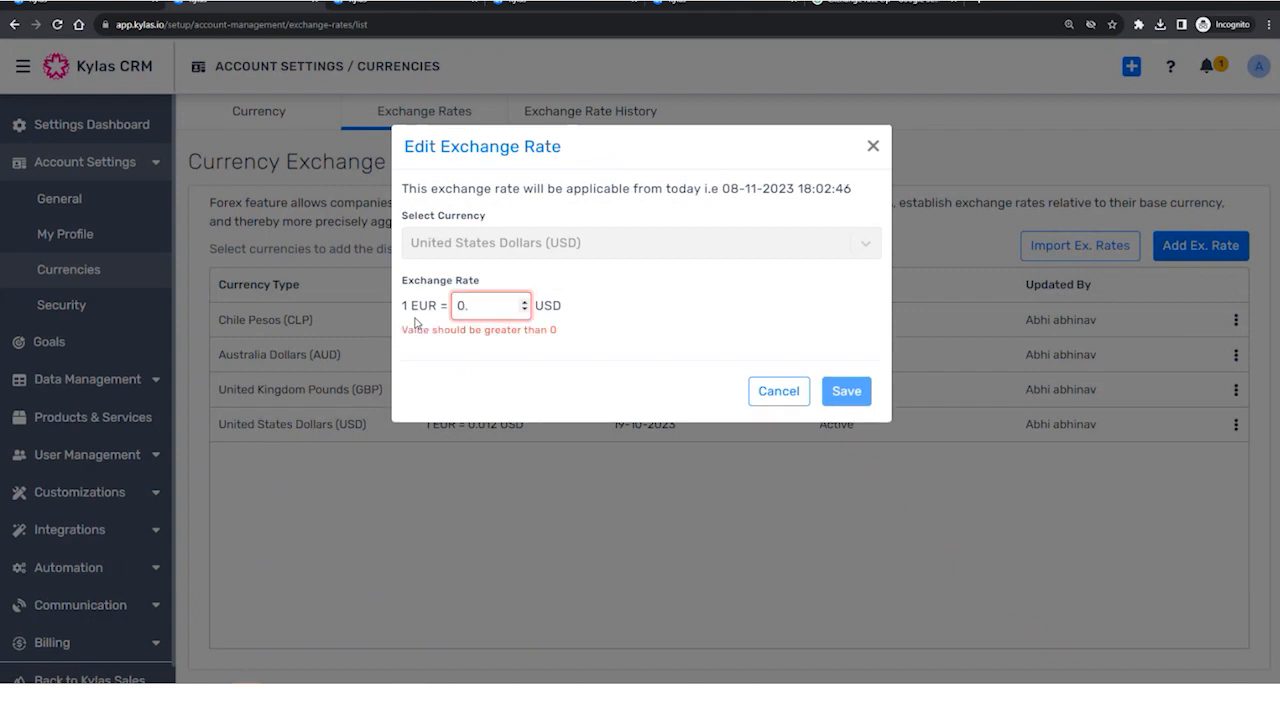
text(019)
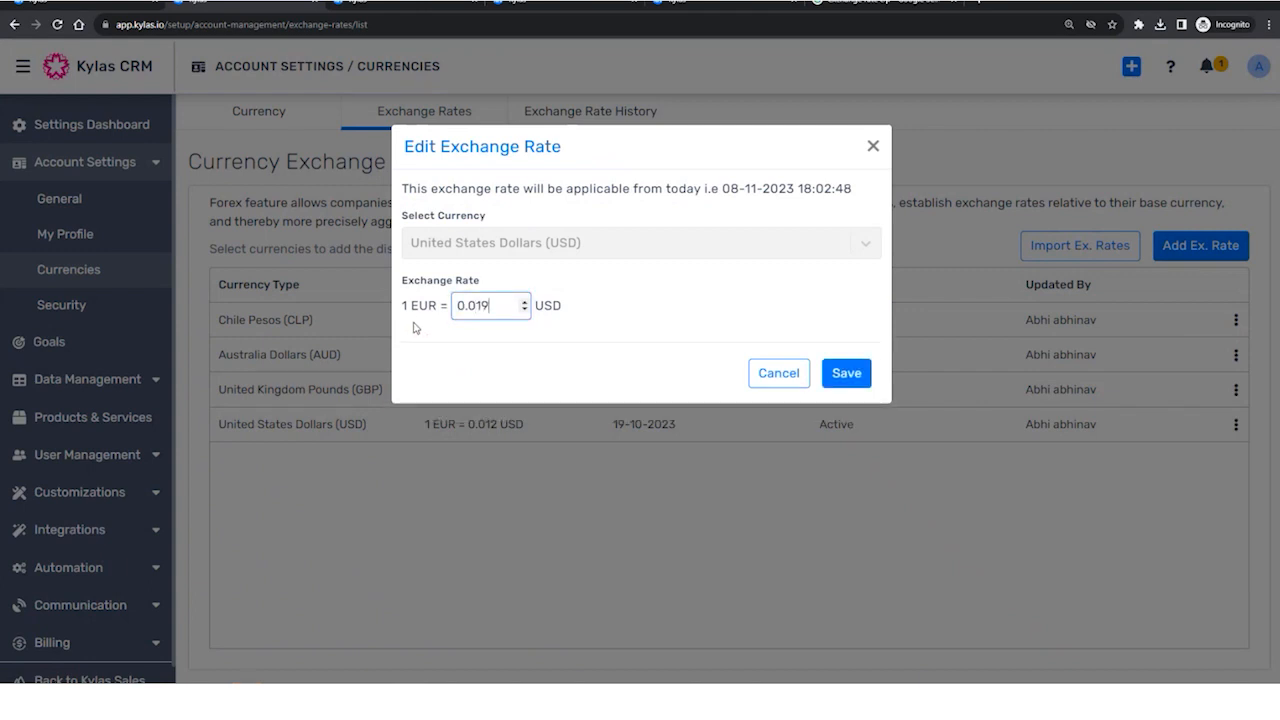
click(845, 382)
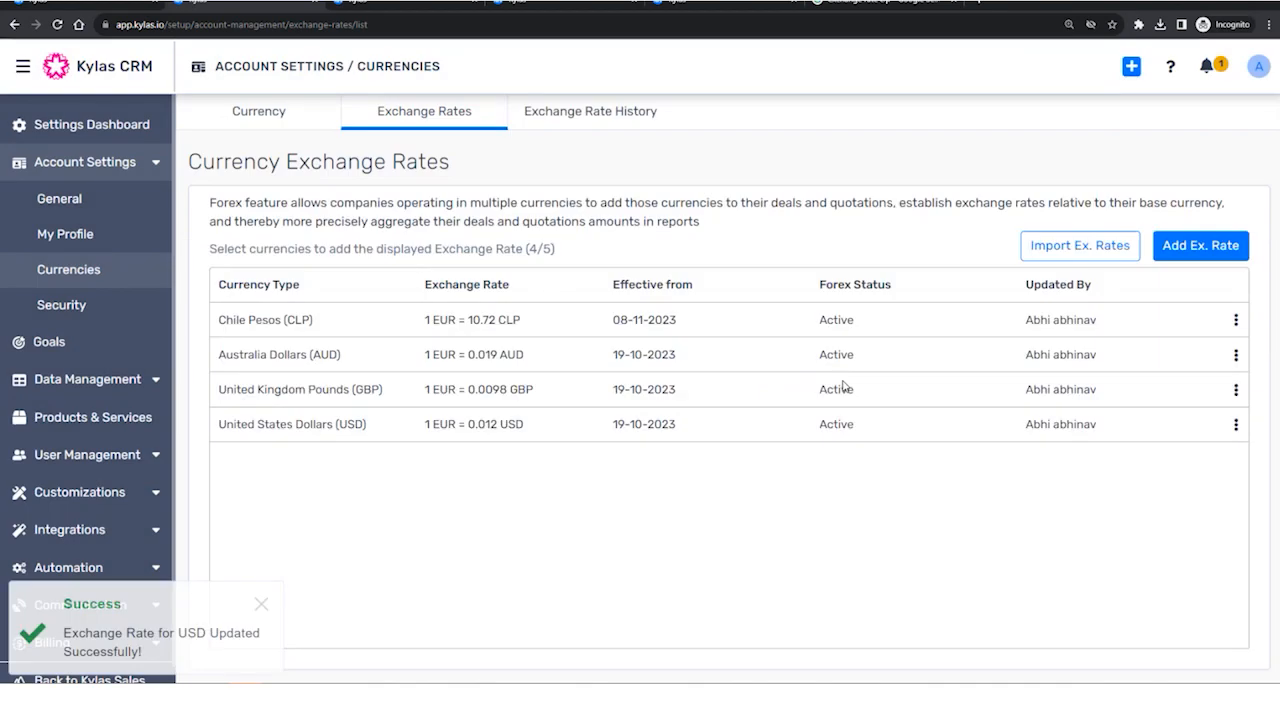
Examine the effective dates of the United States Dollars rates and the latest USD entry in the exchange rate history.
click(1236, 424)
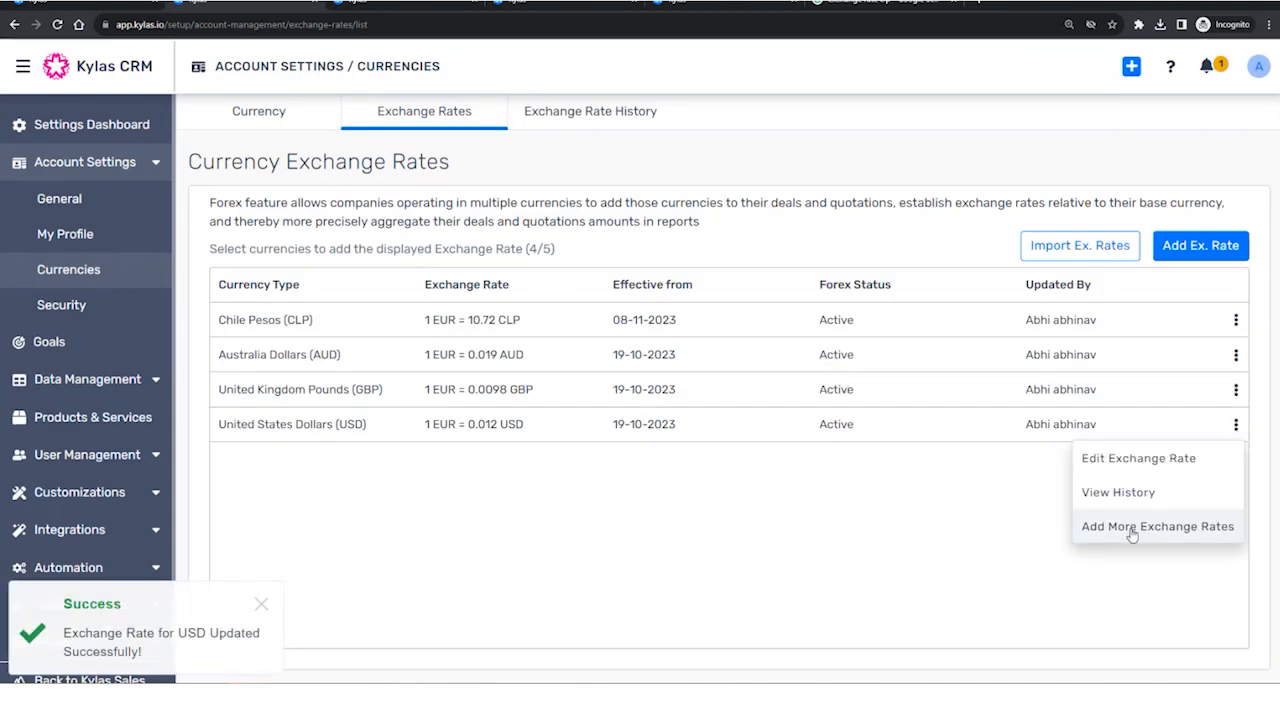
click(1085, 527)
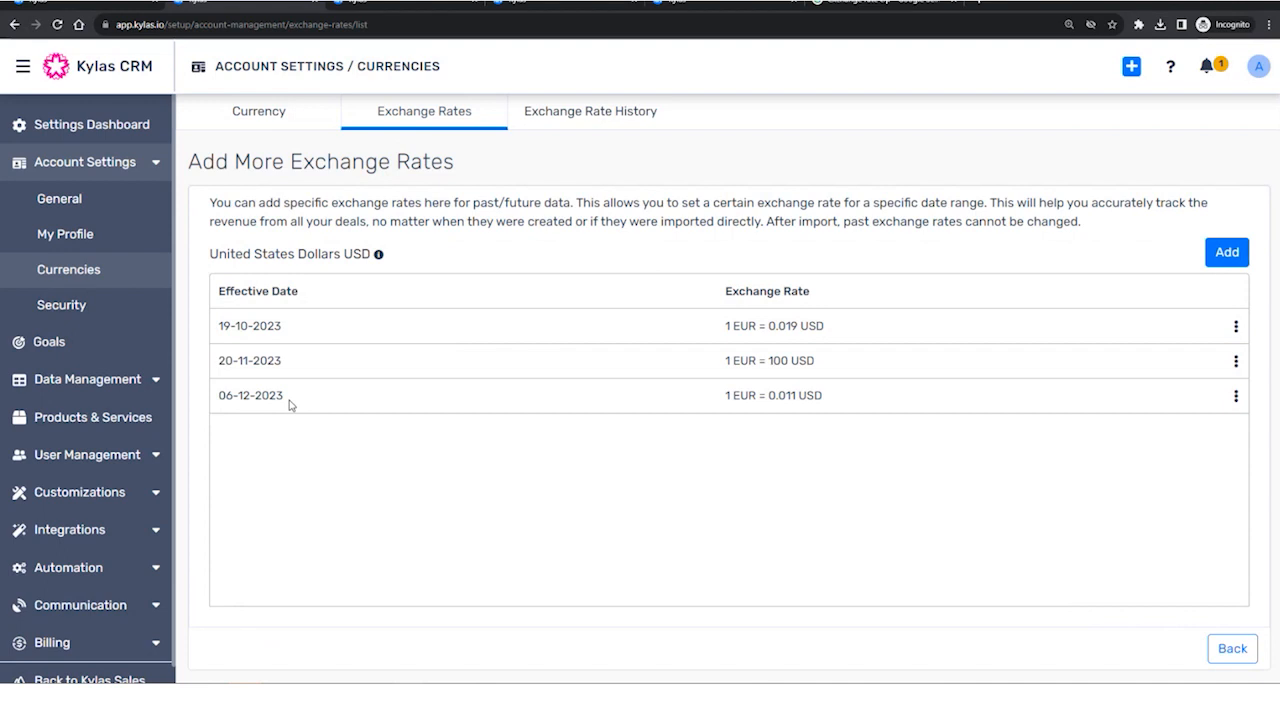
drag(722, 326, 866, 343)
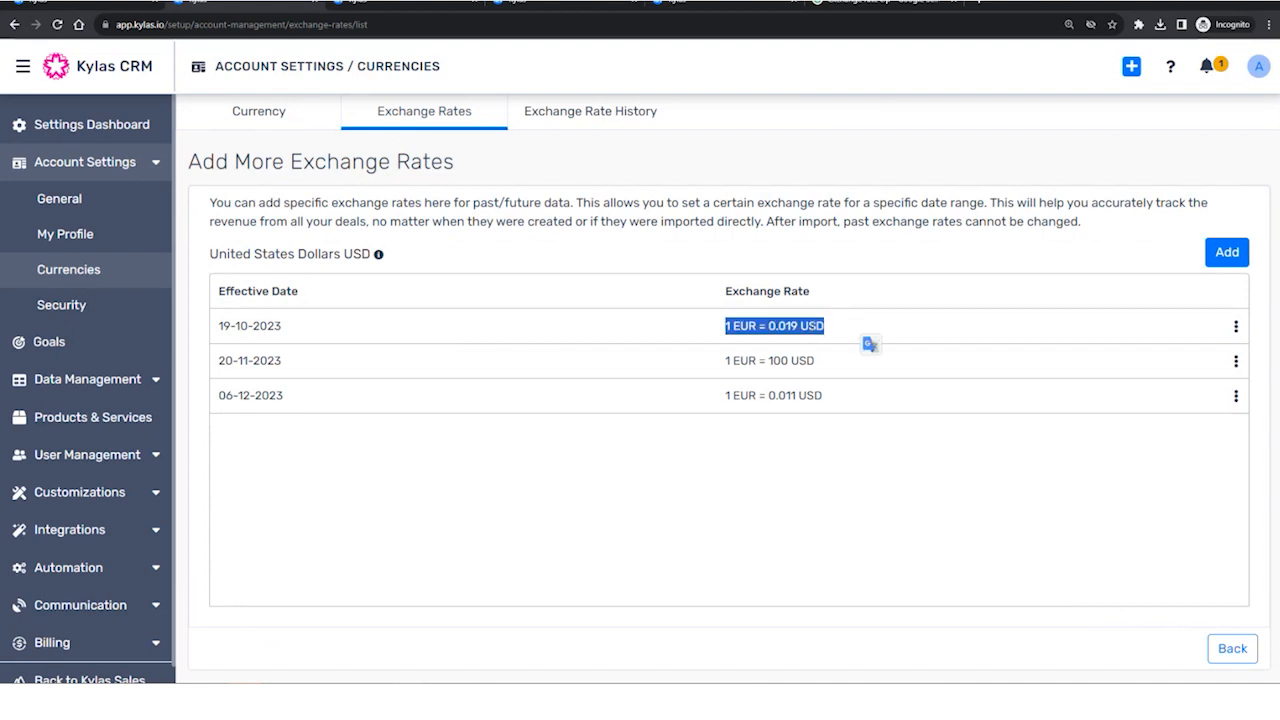
click(543, 111)
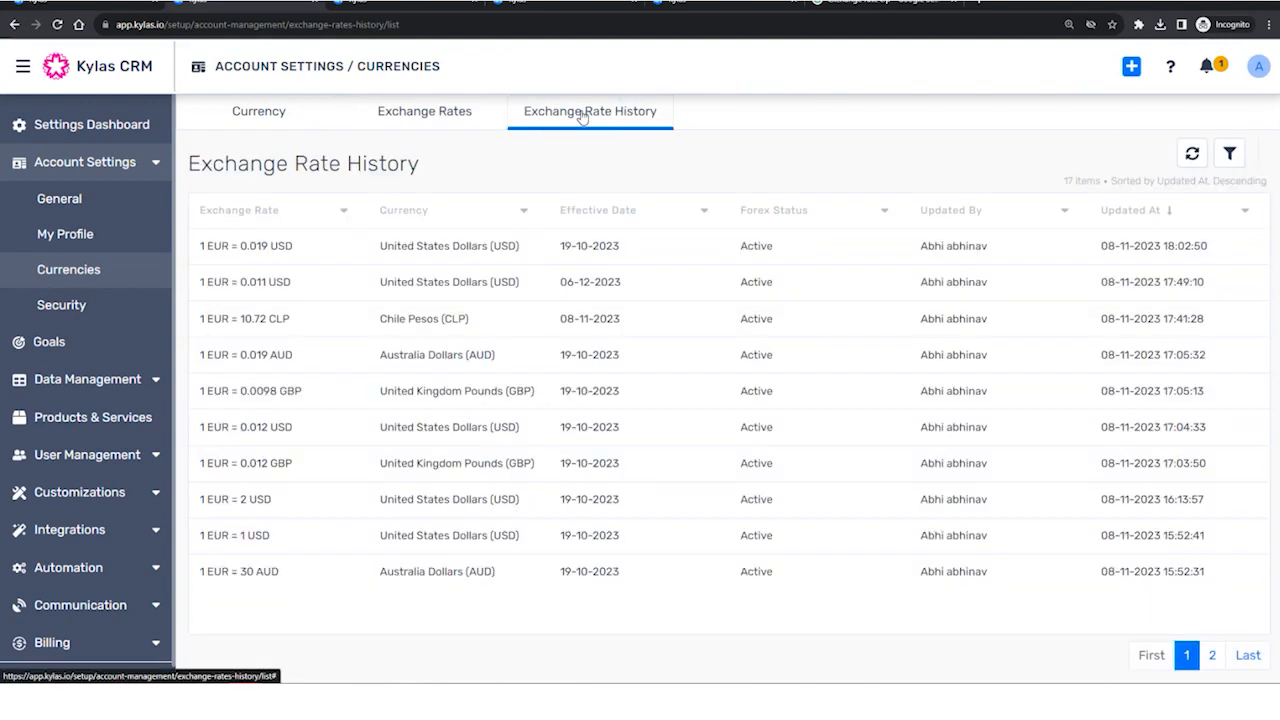
drag(309, 258, 196, 252)
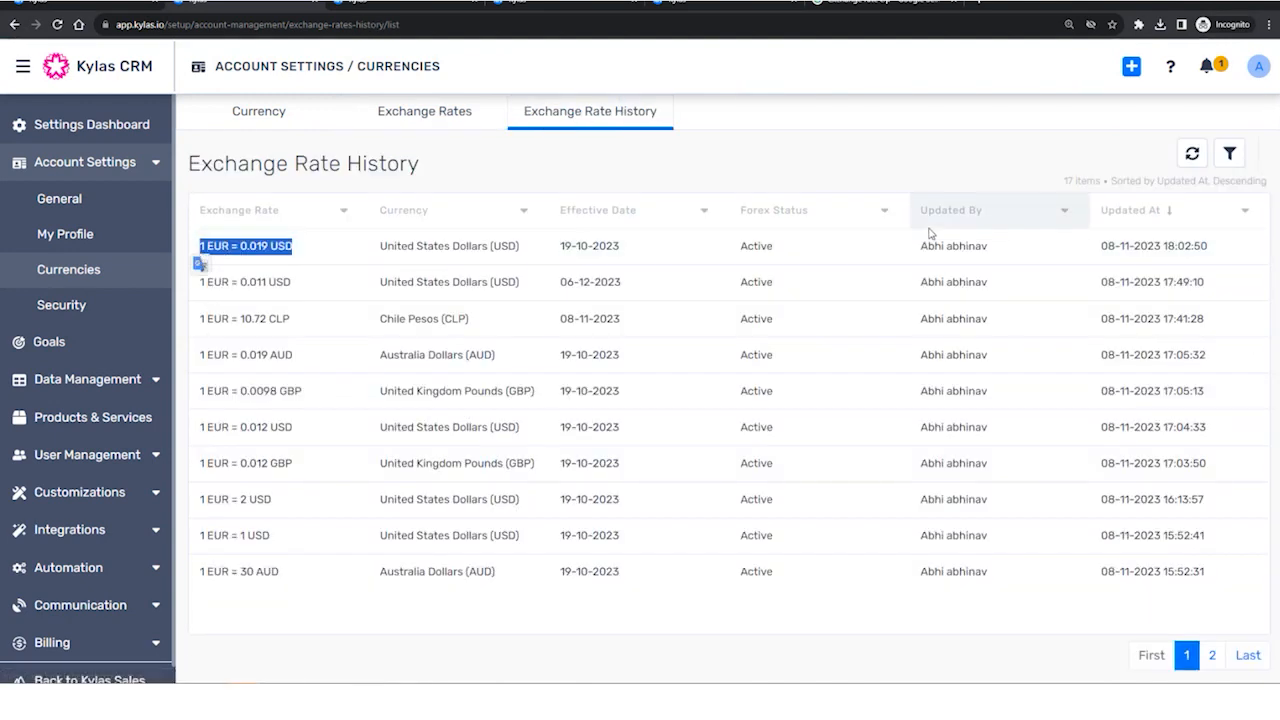
drag(919, 246, 985, 256)
drag(295, 250, 207, 256)
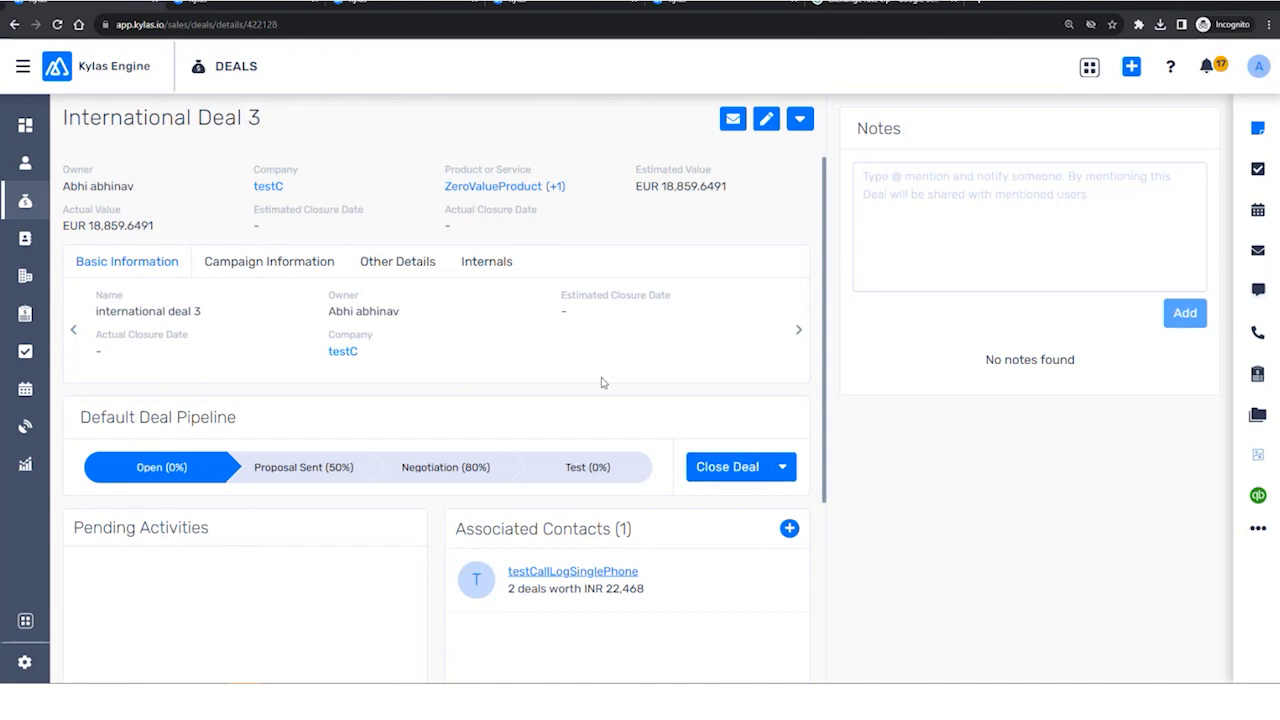
Reload international deal 3, start closing it as won with the estimated value in United States Dollars (USD), and consult the exchange rate note.
click(57, 24)
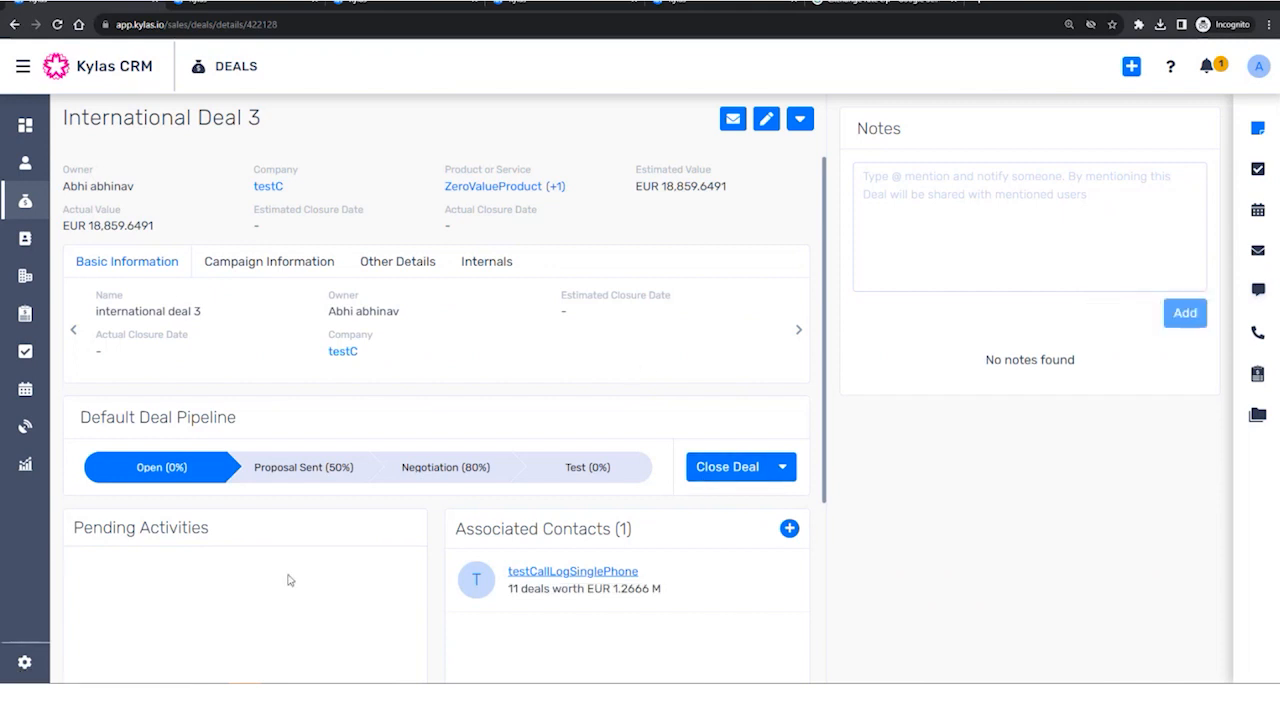
click(735, 479)
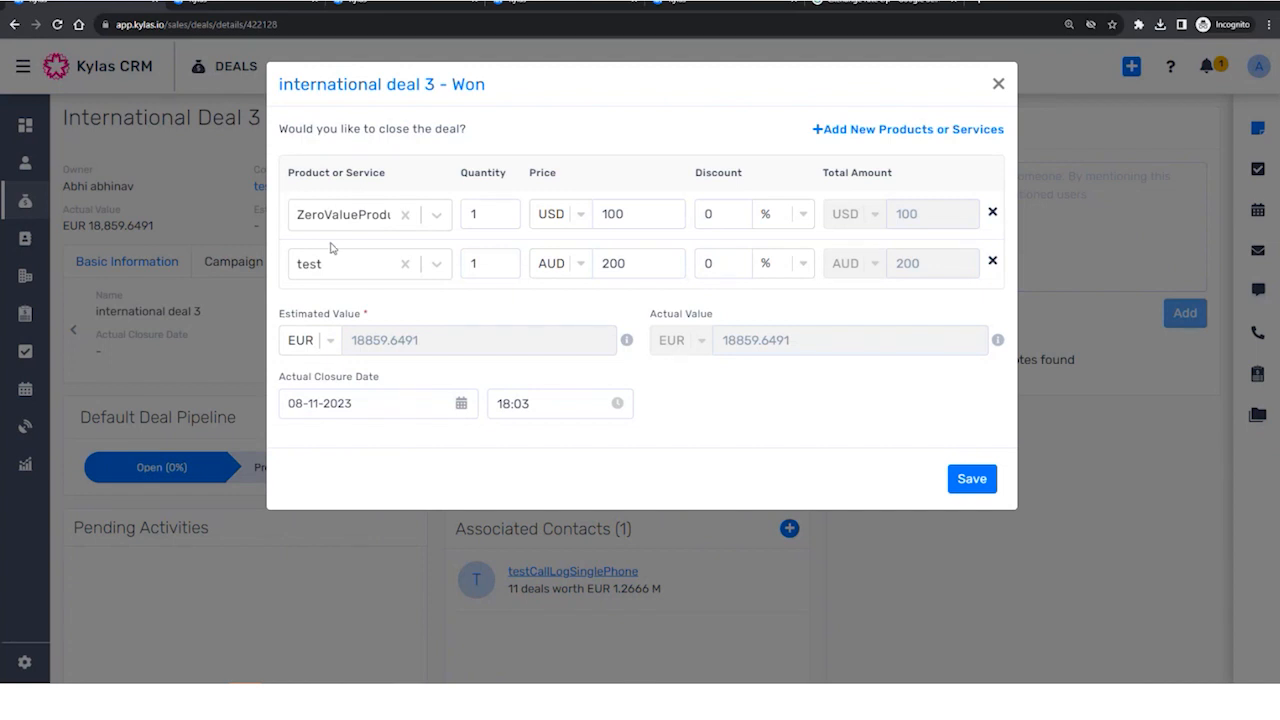
click(331, 341)
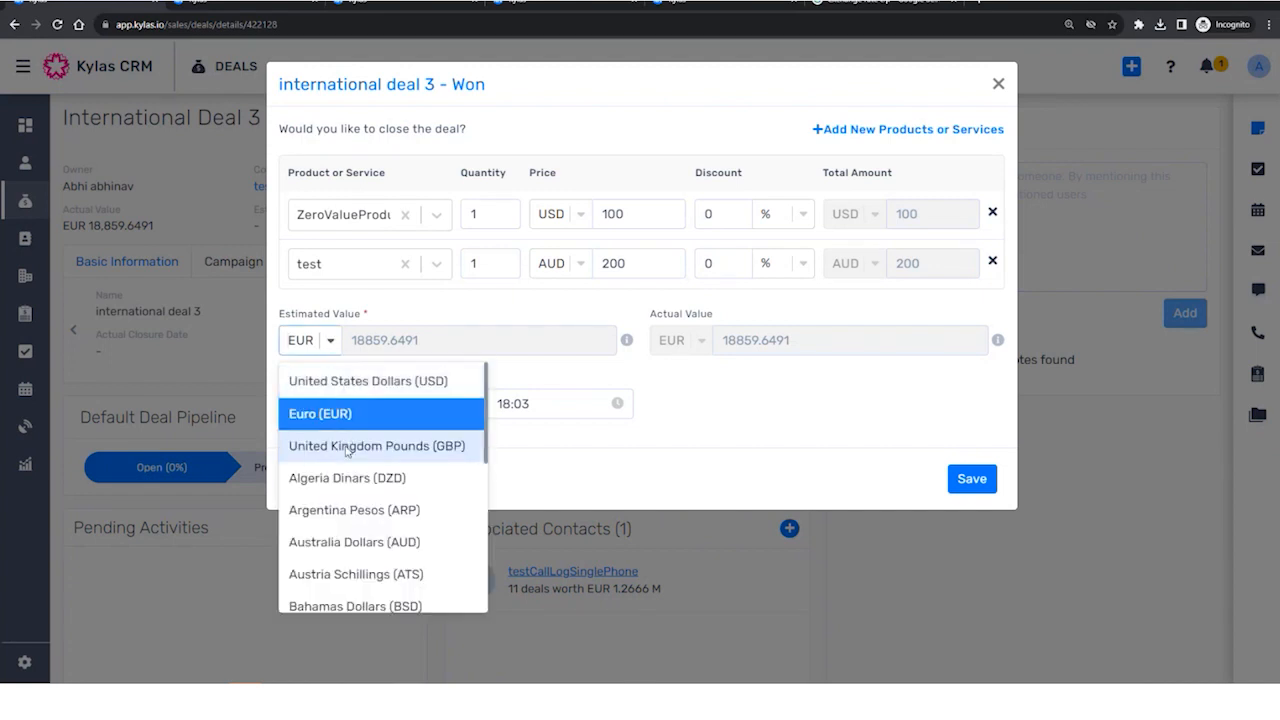
click(395, 381)
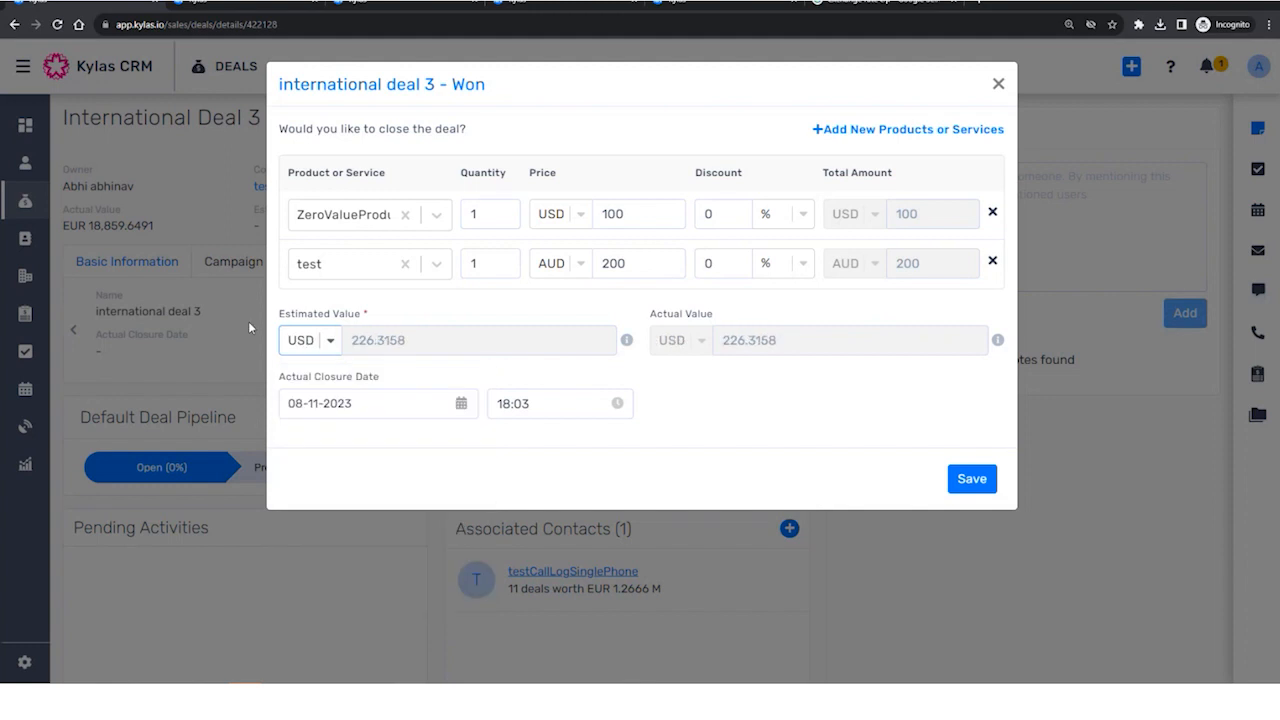
drag(276, 316, 378, 325)
click(511, 303)
mouse_move(625, 345)
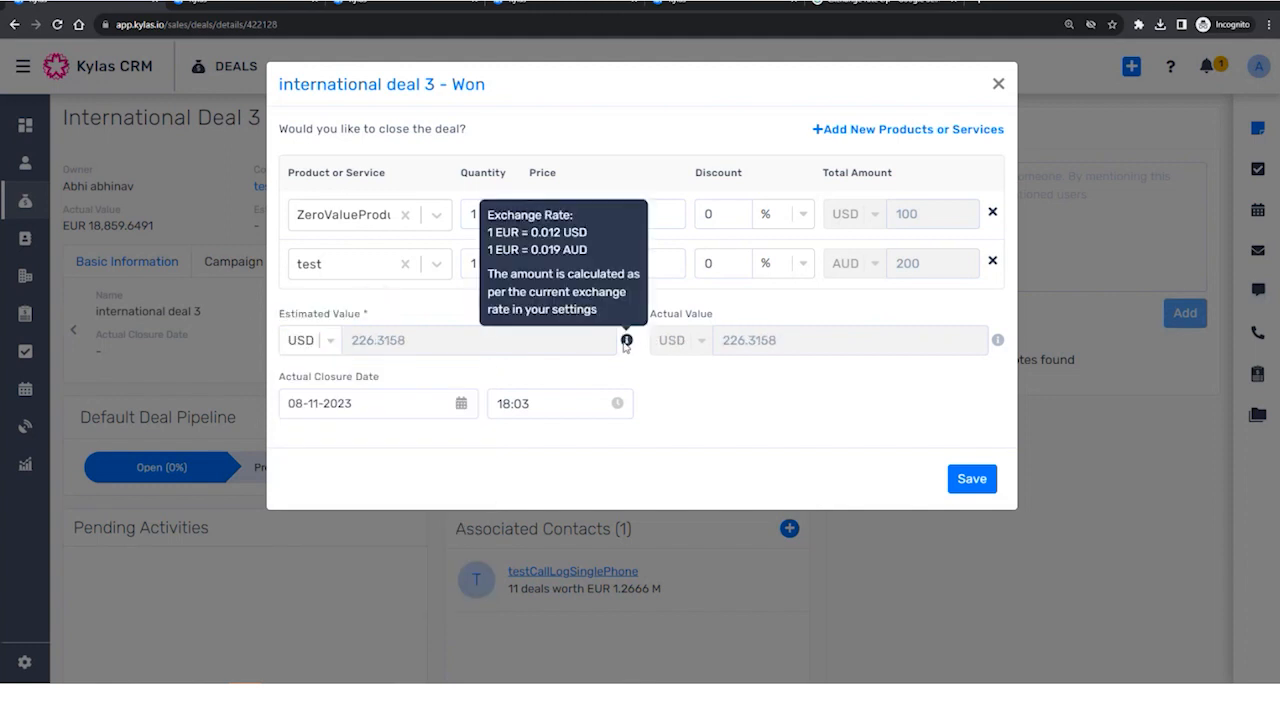
Close international deal 3 as won with 08-11-2023 as the actual closure date, and dismiss the congratulation message.
click(466, 405)
scroll(420, 405, down, 2)
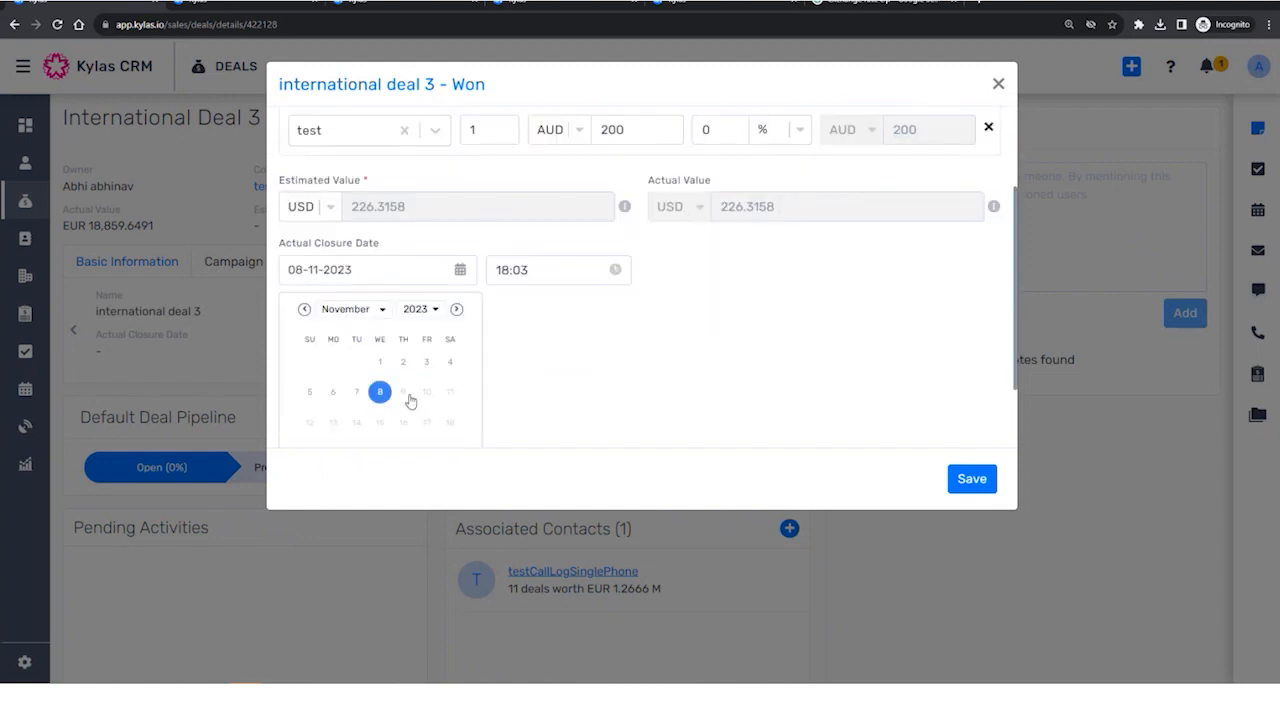
click(378, 309)
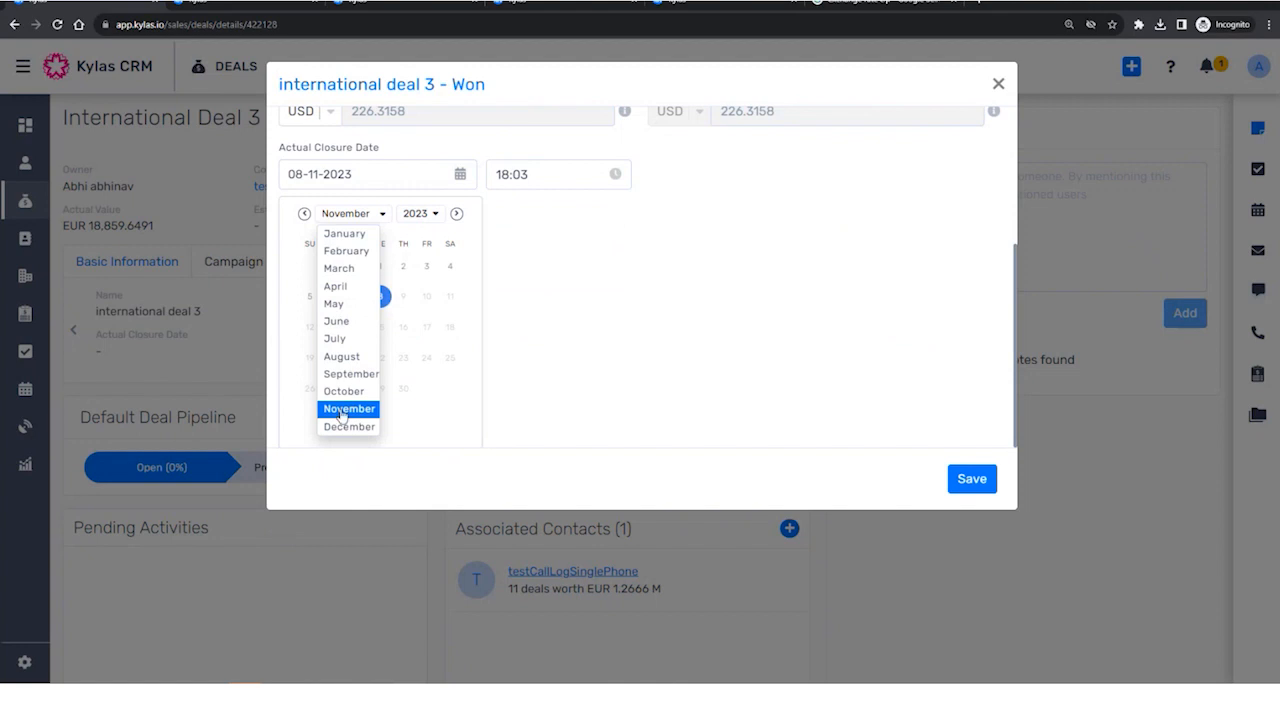
click(345, 408)
click(381, 297)
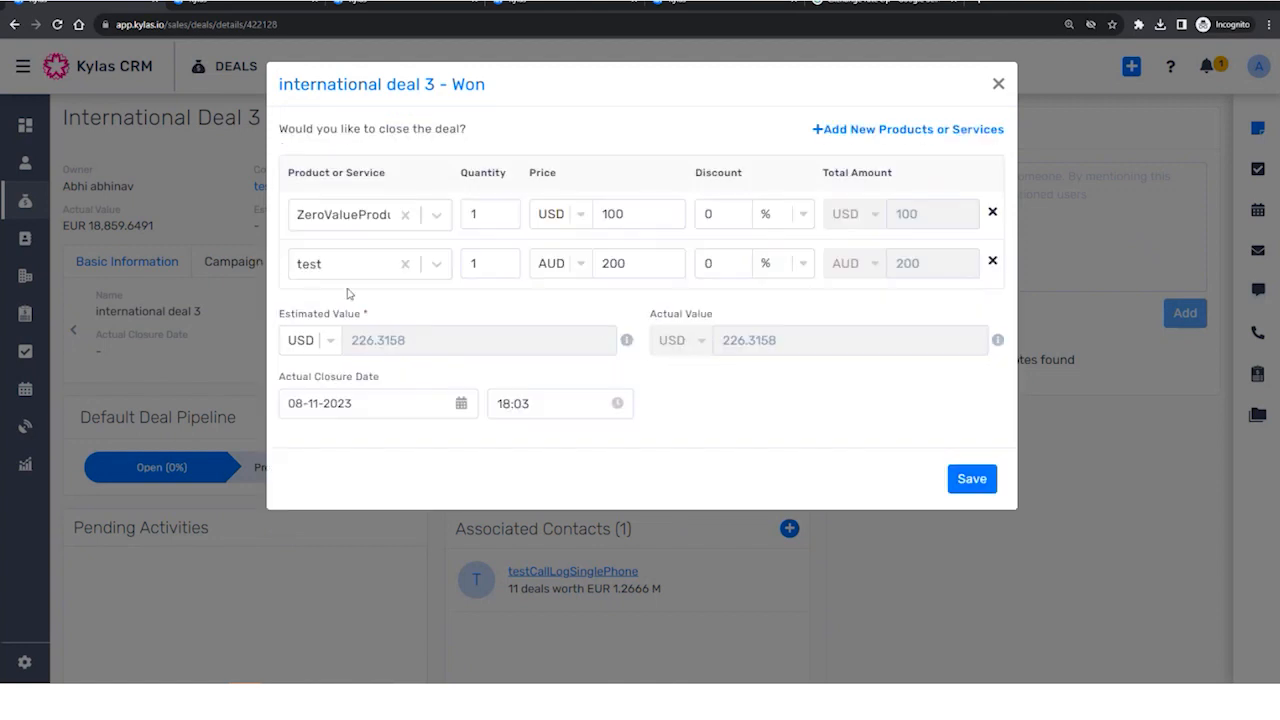
click(970, 479)
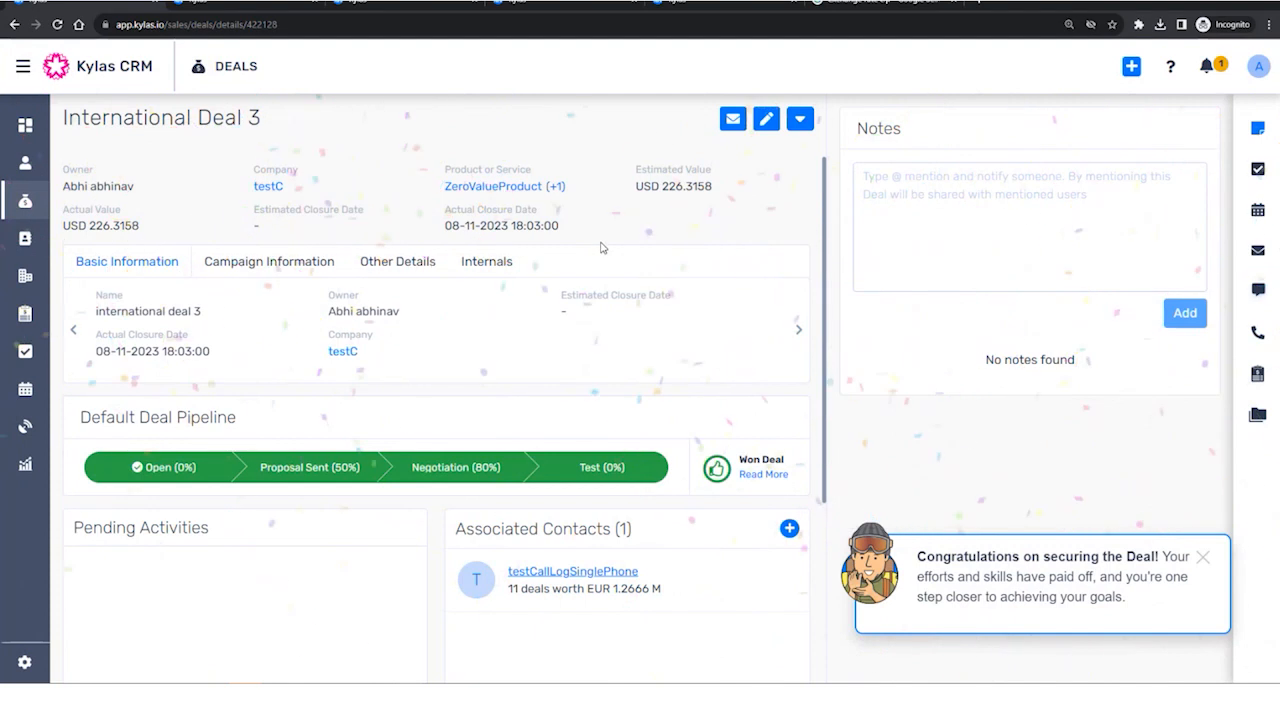
click(1203, 557)
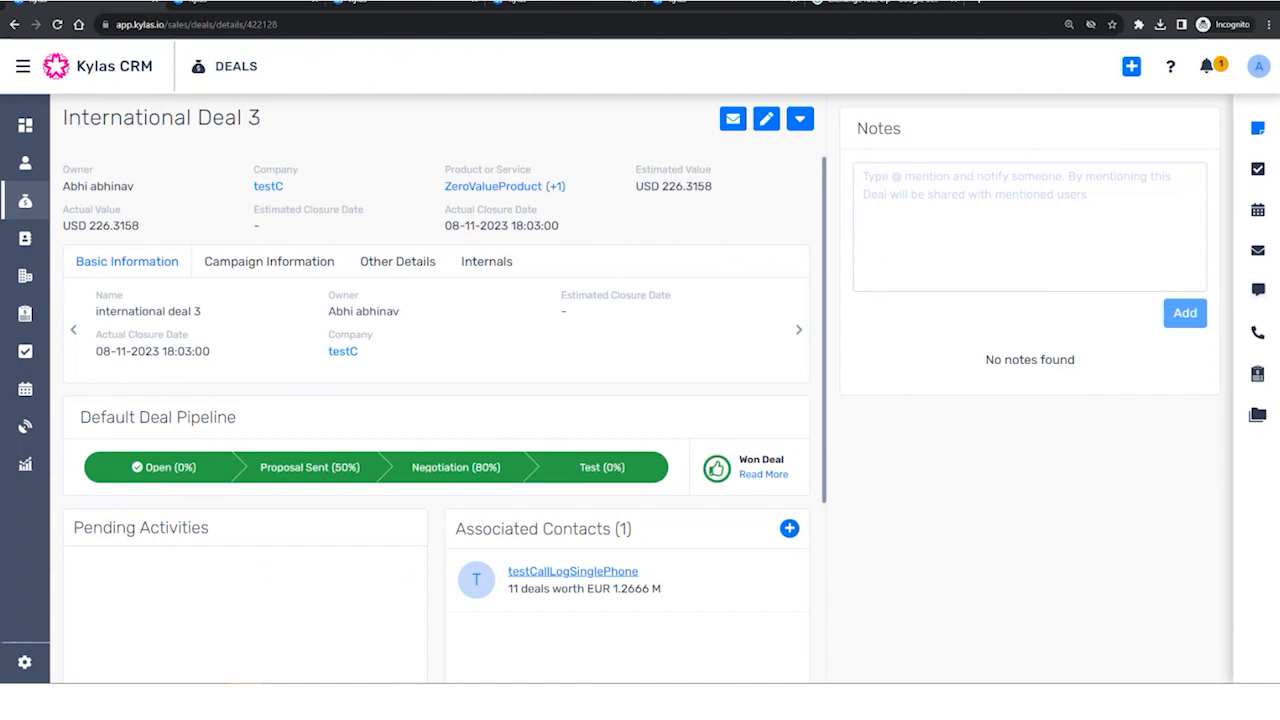
Compare the estimated value and the actual value of the won international deal 3.
drag(734, 179, 636, 189)
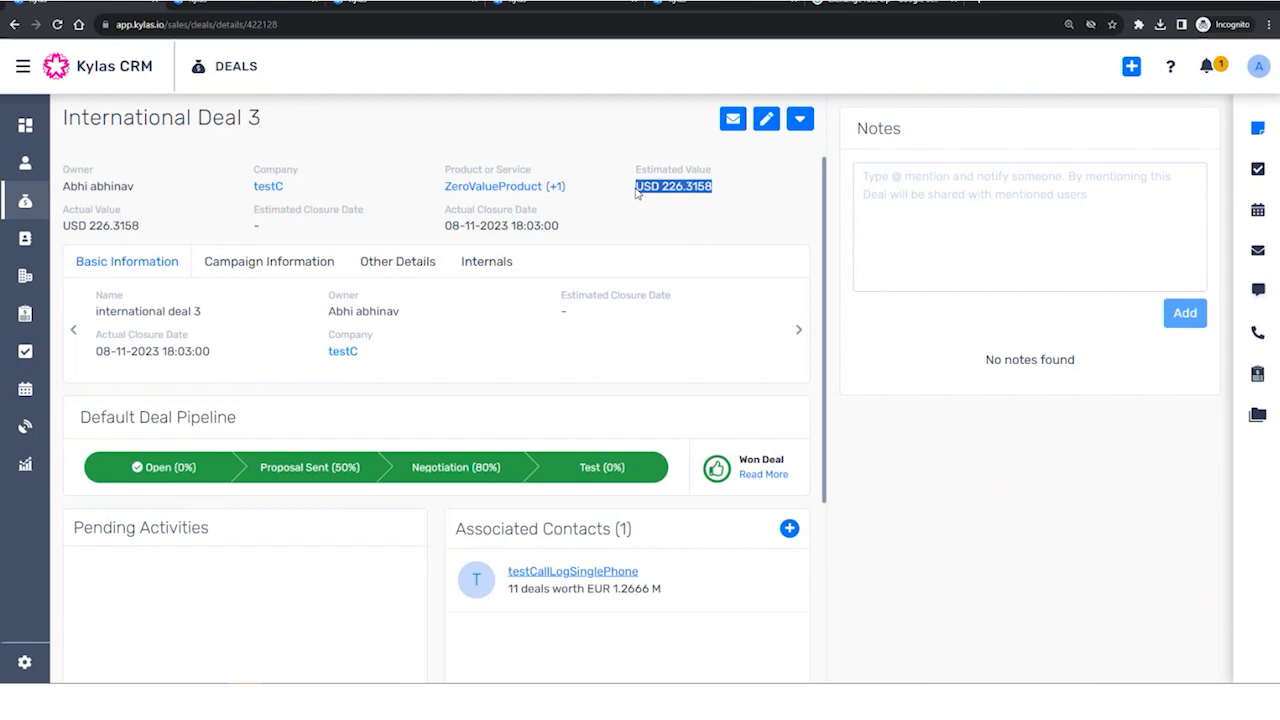
click(139, 231)
drag(139, 228, 62, 226)
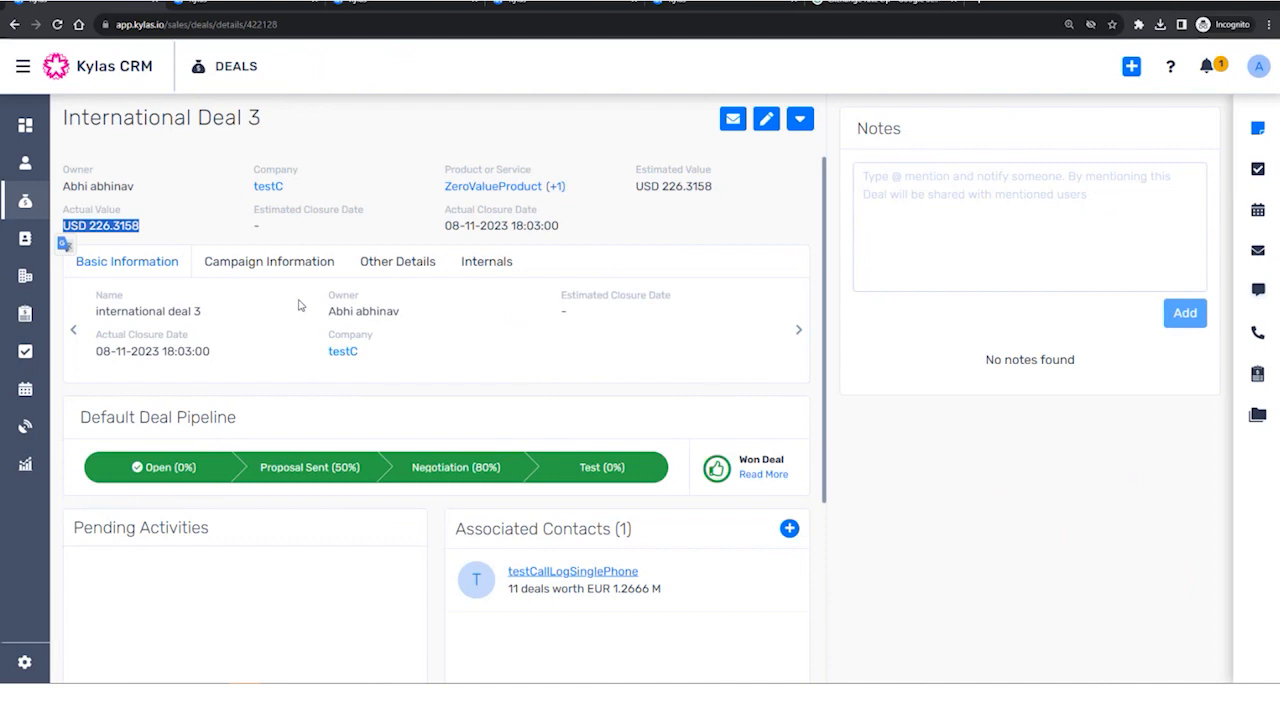
click(202, 227)
drag(264, 120, 64, 119)
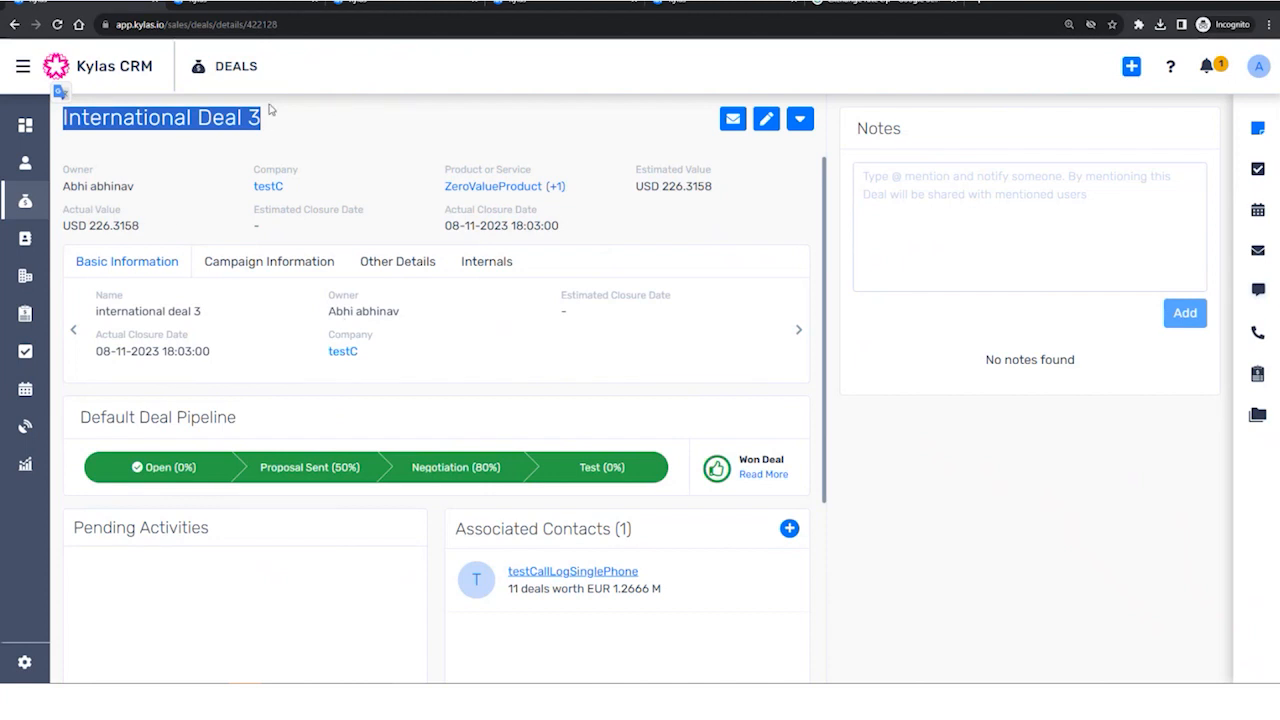
Start a new quotation, enter "international dea" as its number and associate it with international deal 2.
click(38, 320)
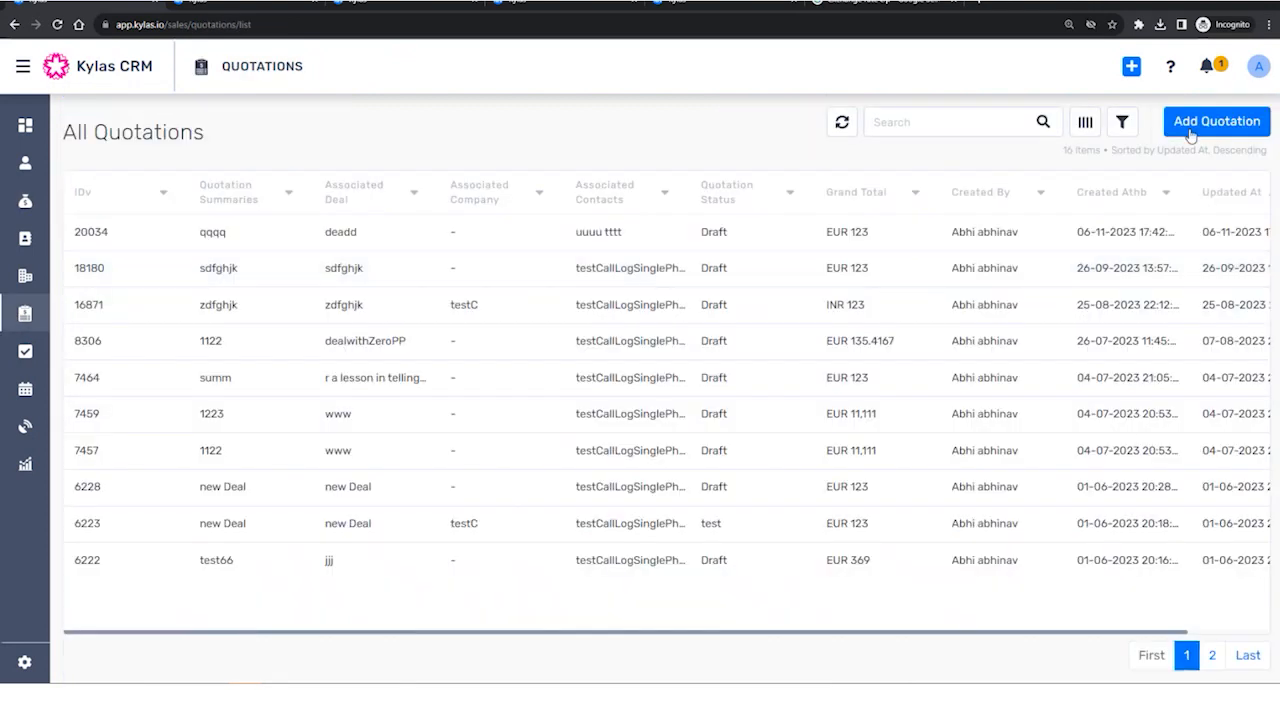
click(1190, 133)
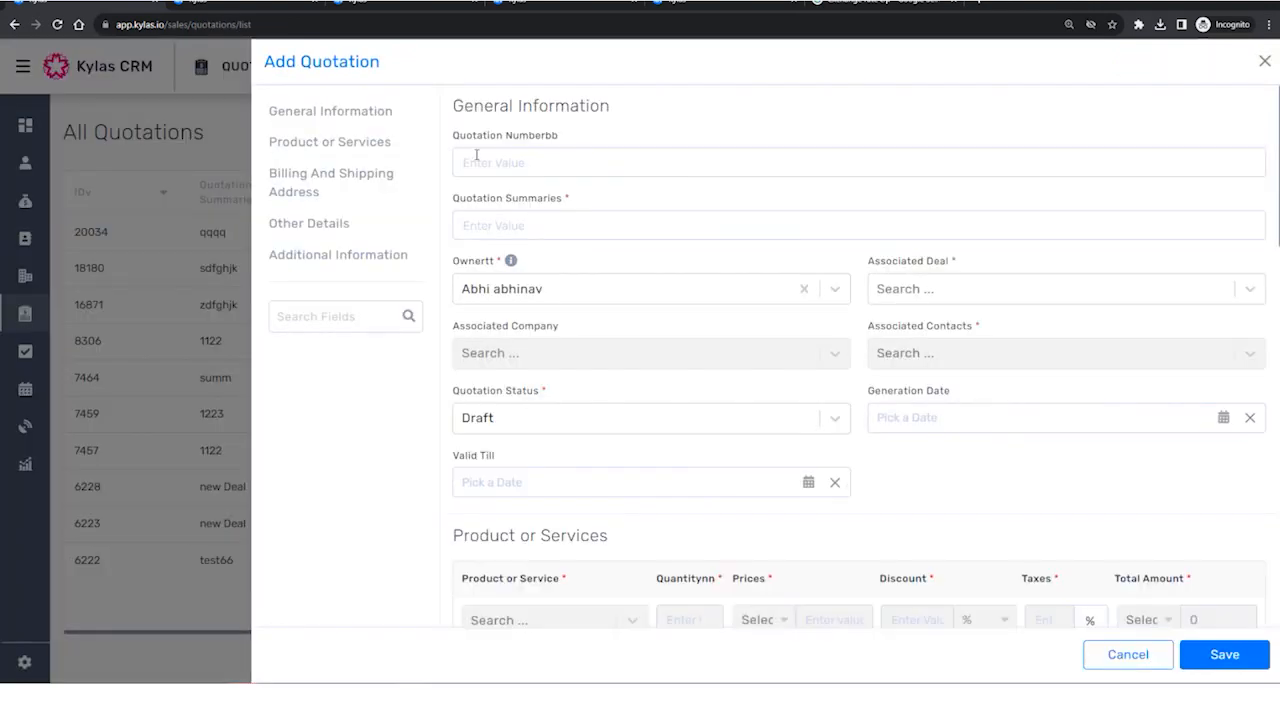
click(518, 163)
text(international dea)
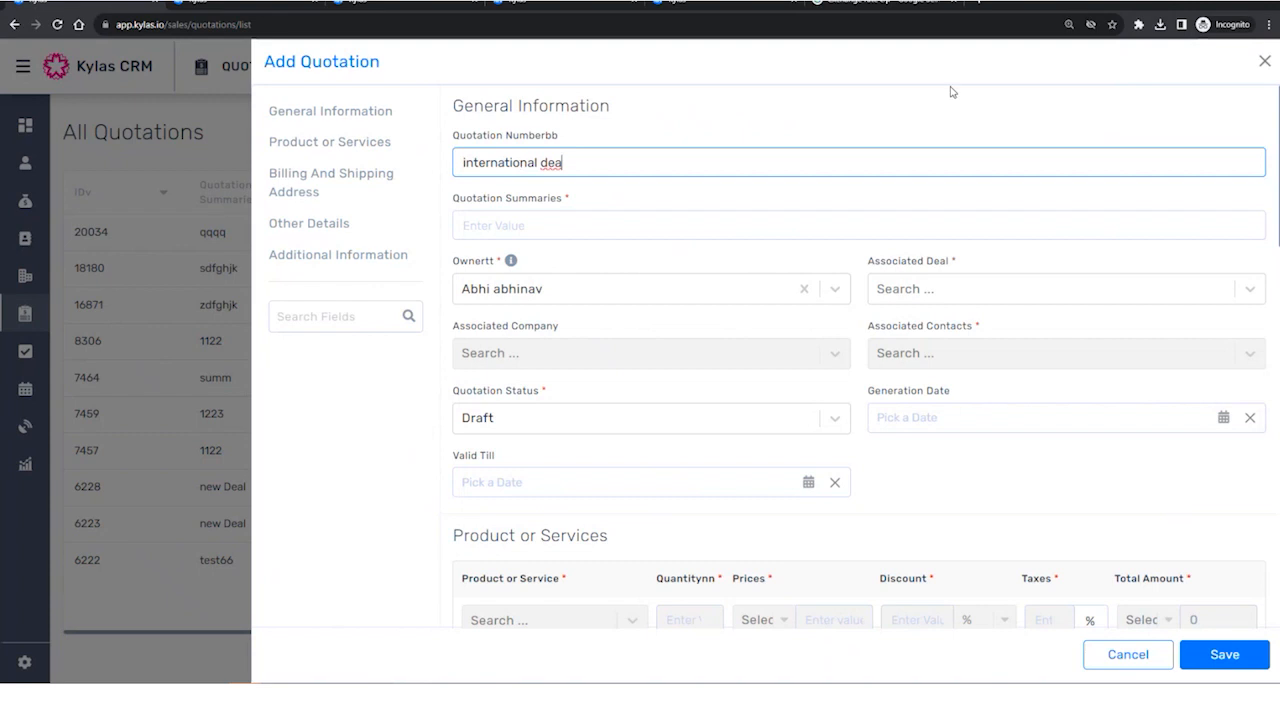
click(952, 280)
click(965, 362)
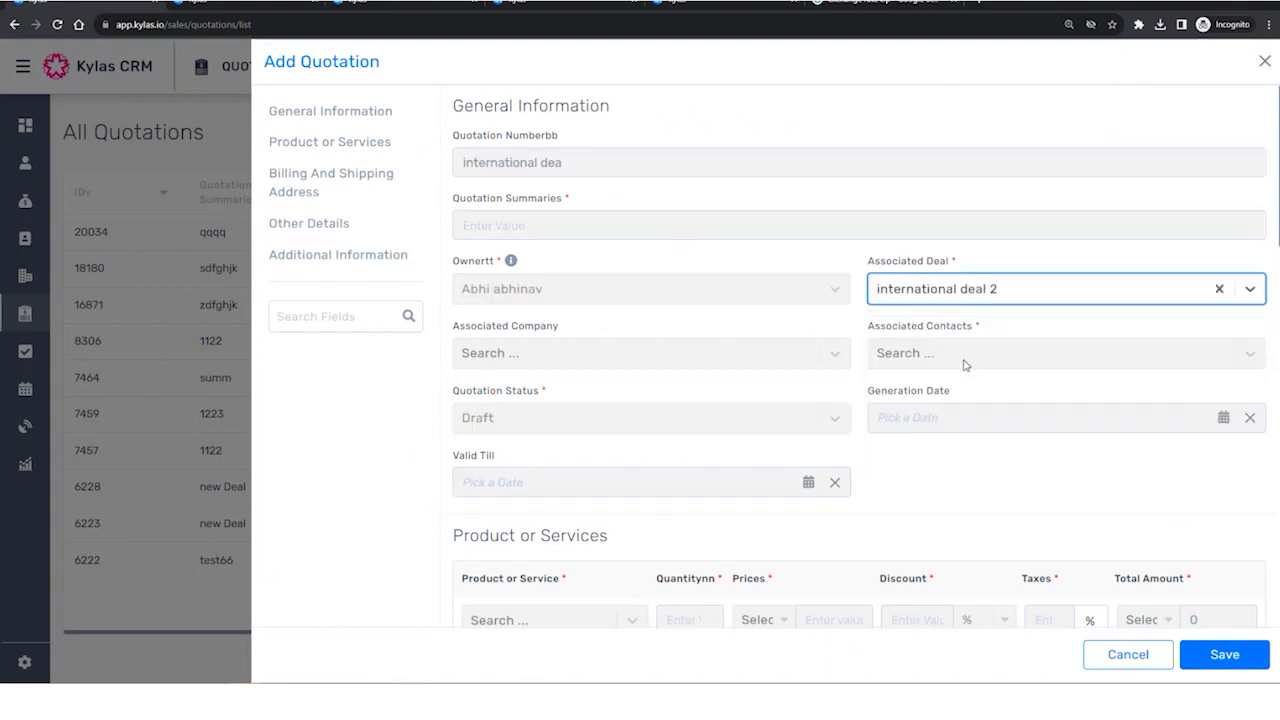
Complete the quotation number as "international deal" and enter "american customer" as the quotation summary.
click(548, 232)
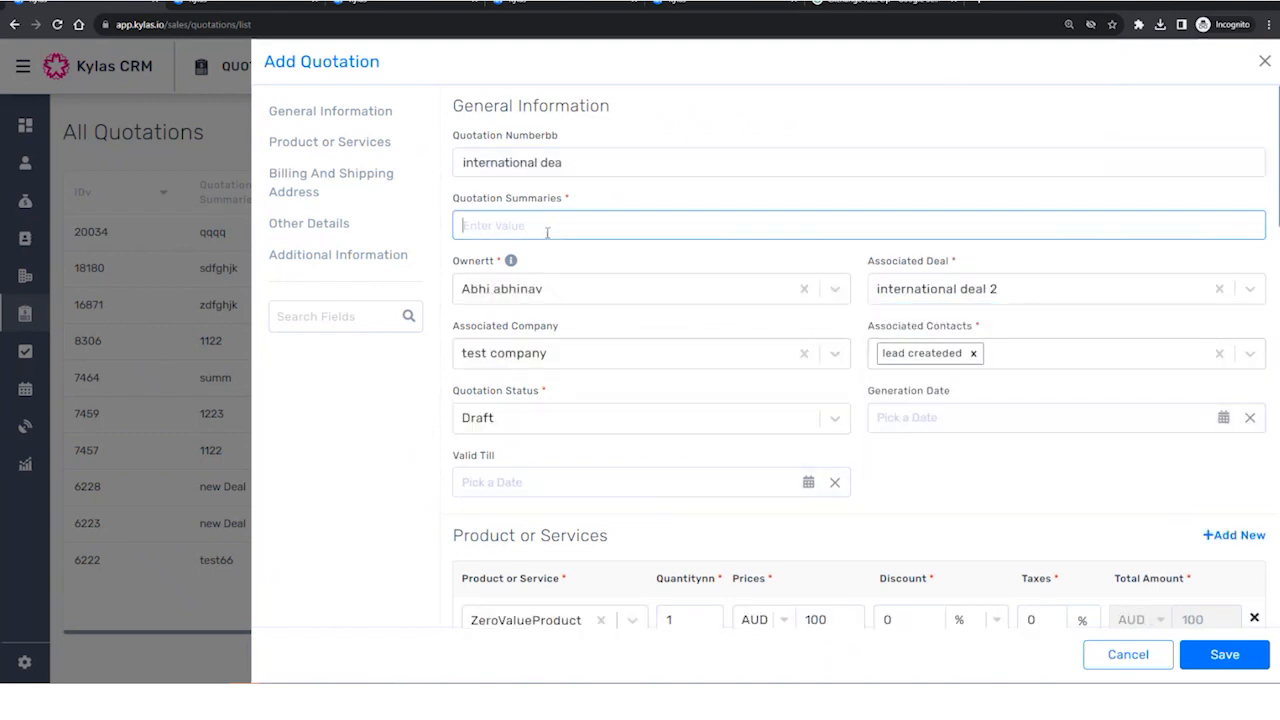
click(587, 167)
text(l)
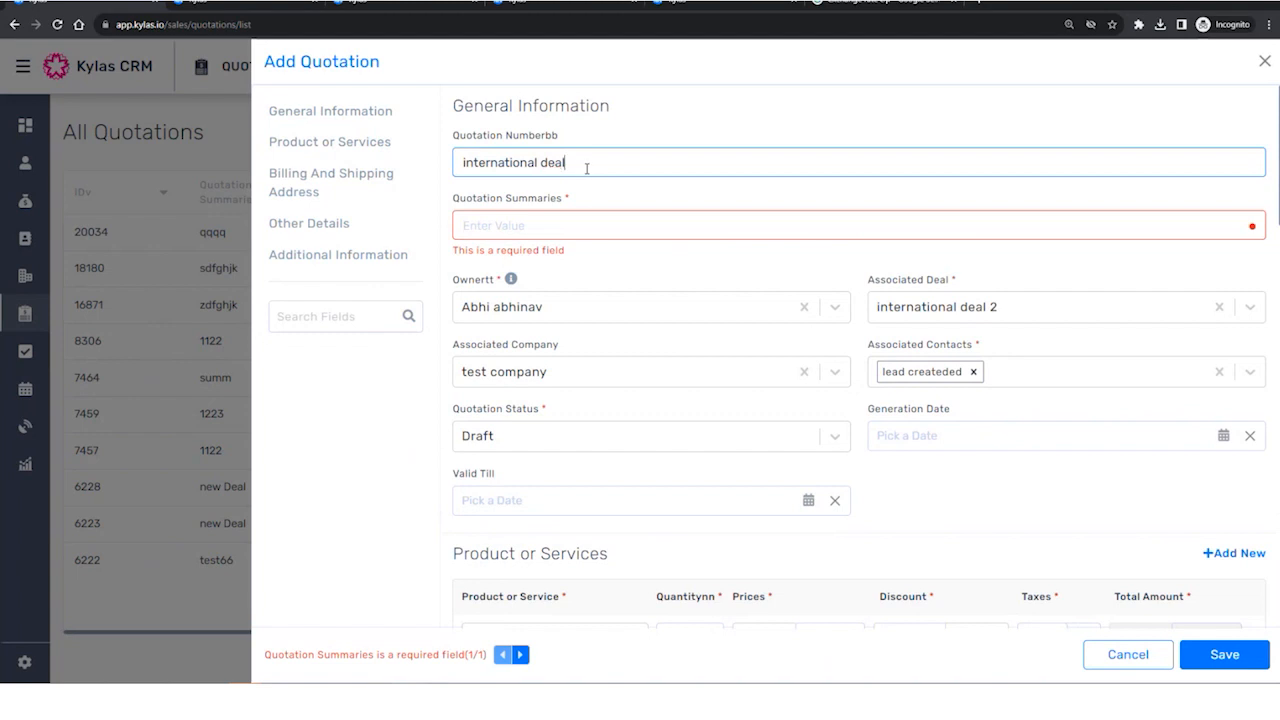
click(748, 230)
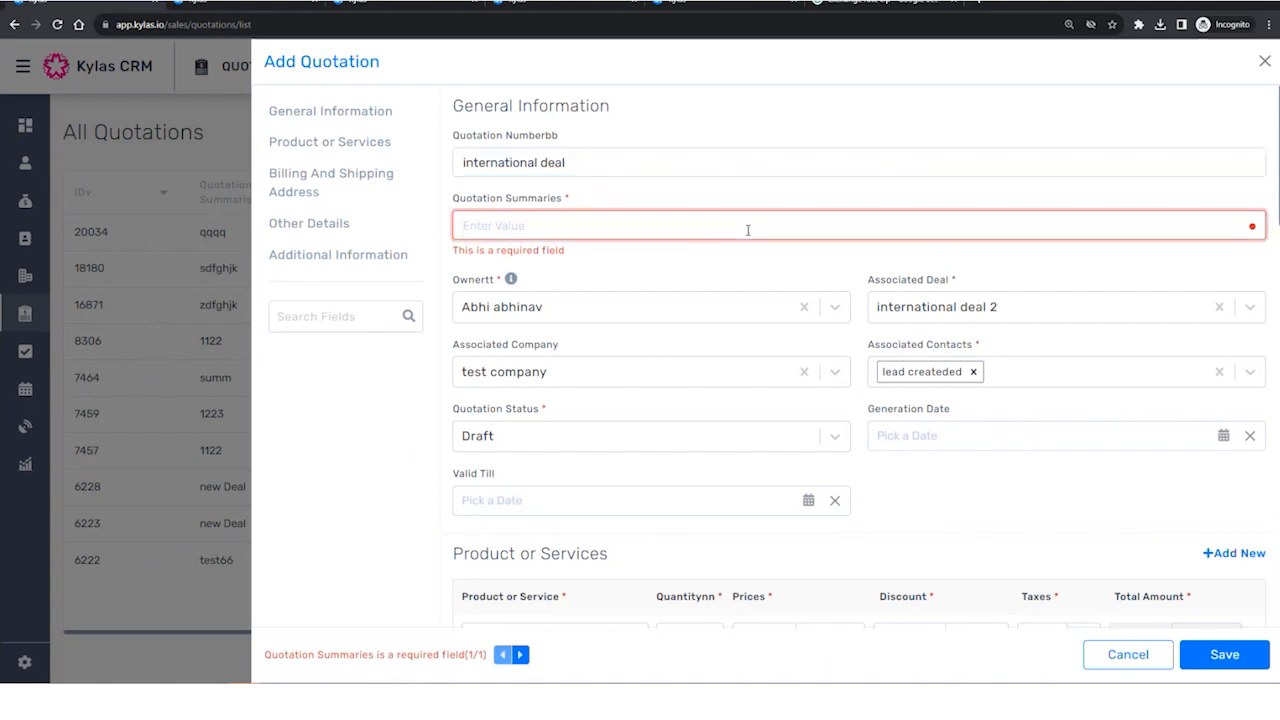
text(americ)
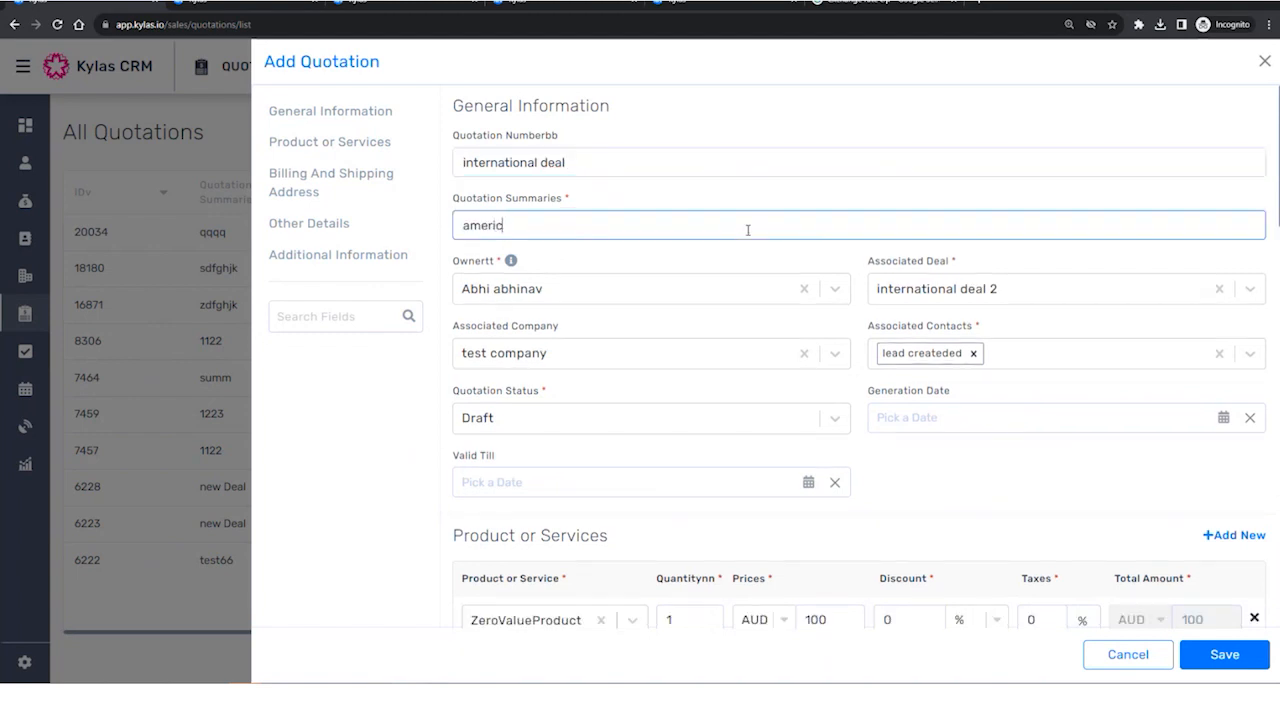
text(an customer)
Examine the price currencies of the quotation's two products and the currency of its sub total and grand total.
scroll(763, 320, down, 3)
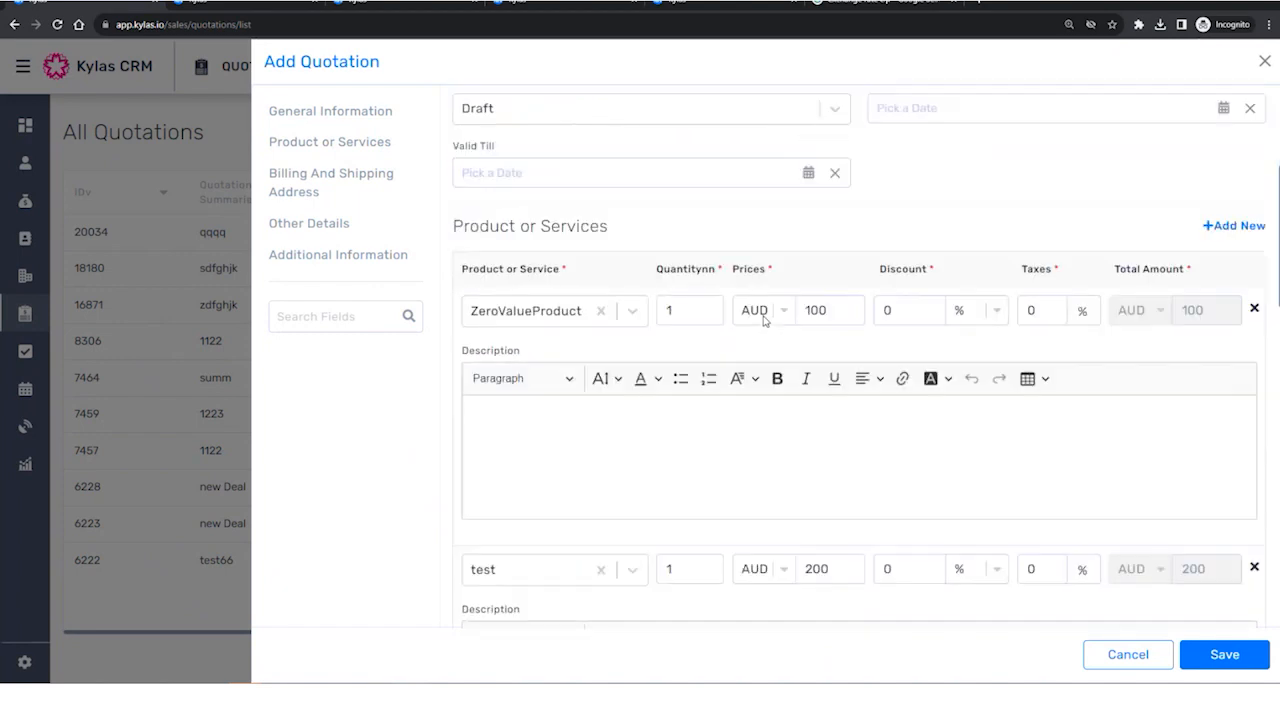
scroll(724, 307, down, 1)
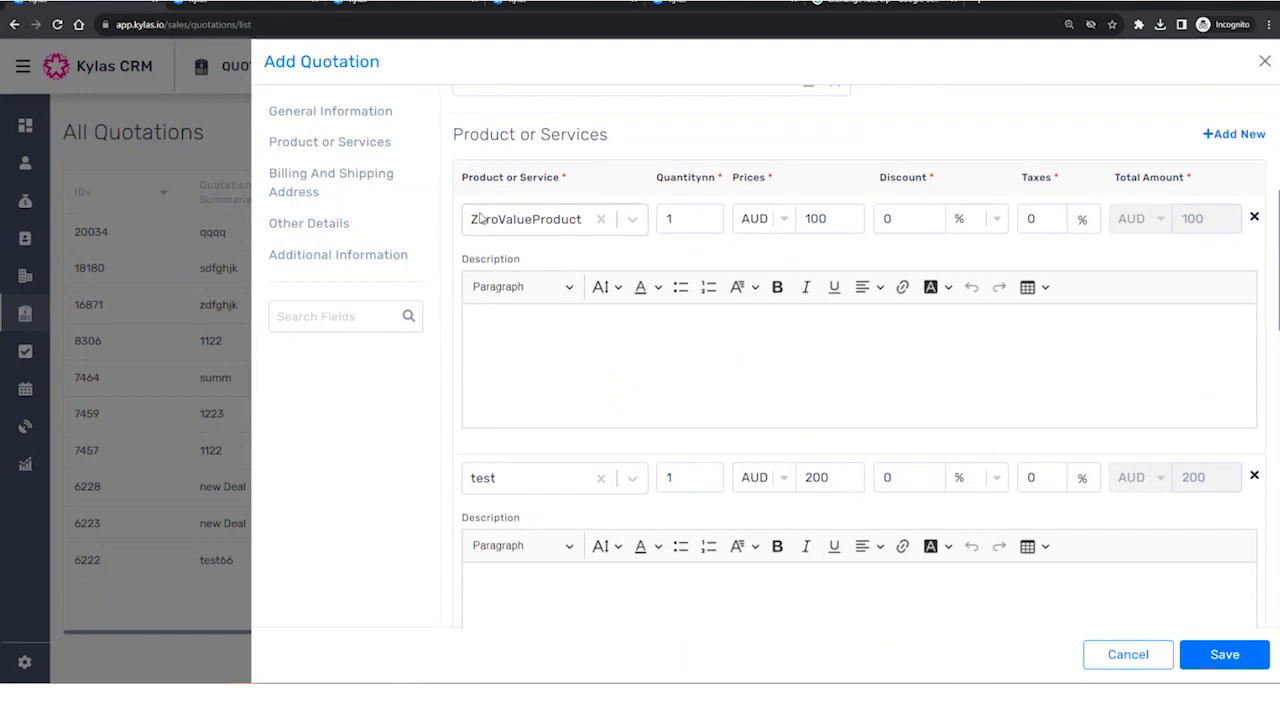
scroll(648, 251, down, 2)
scroll(648, 251, up, 3)
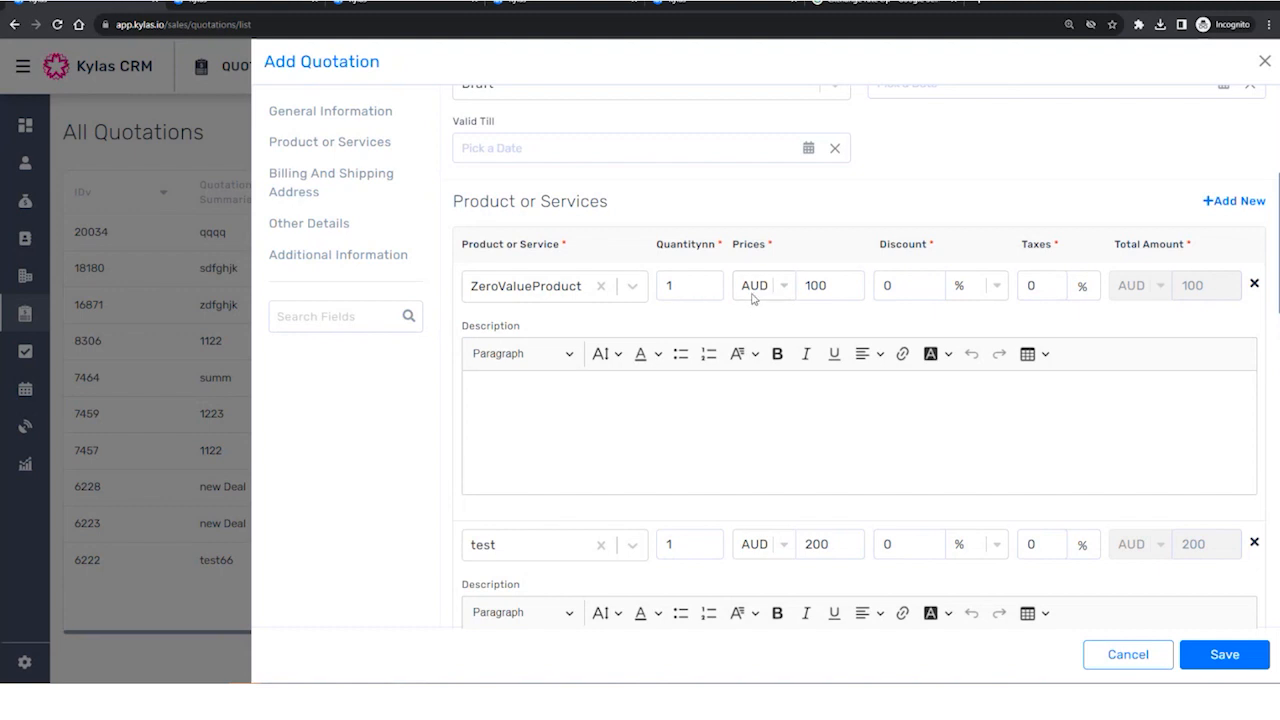
scroll(1011, 334, down, 2)
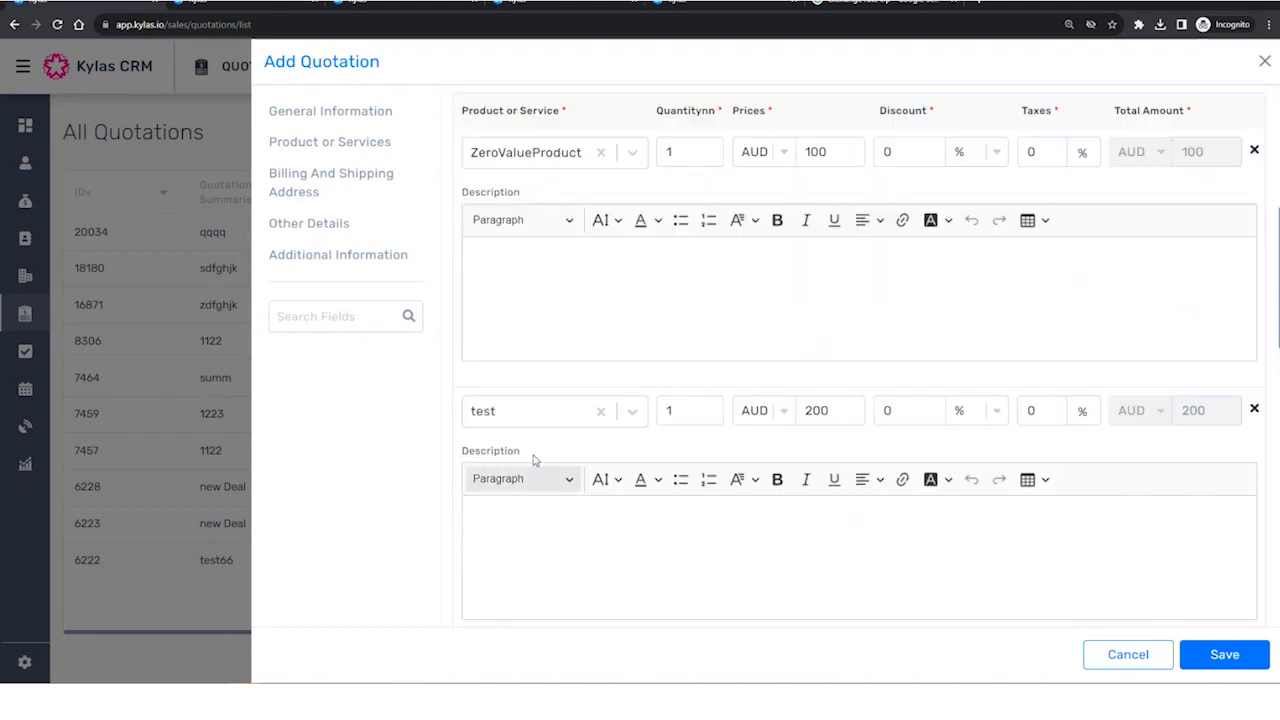
scroll(797, 385, down, 1)
scroll(797, 385, down, 1)
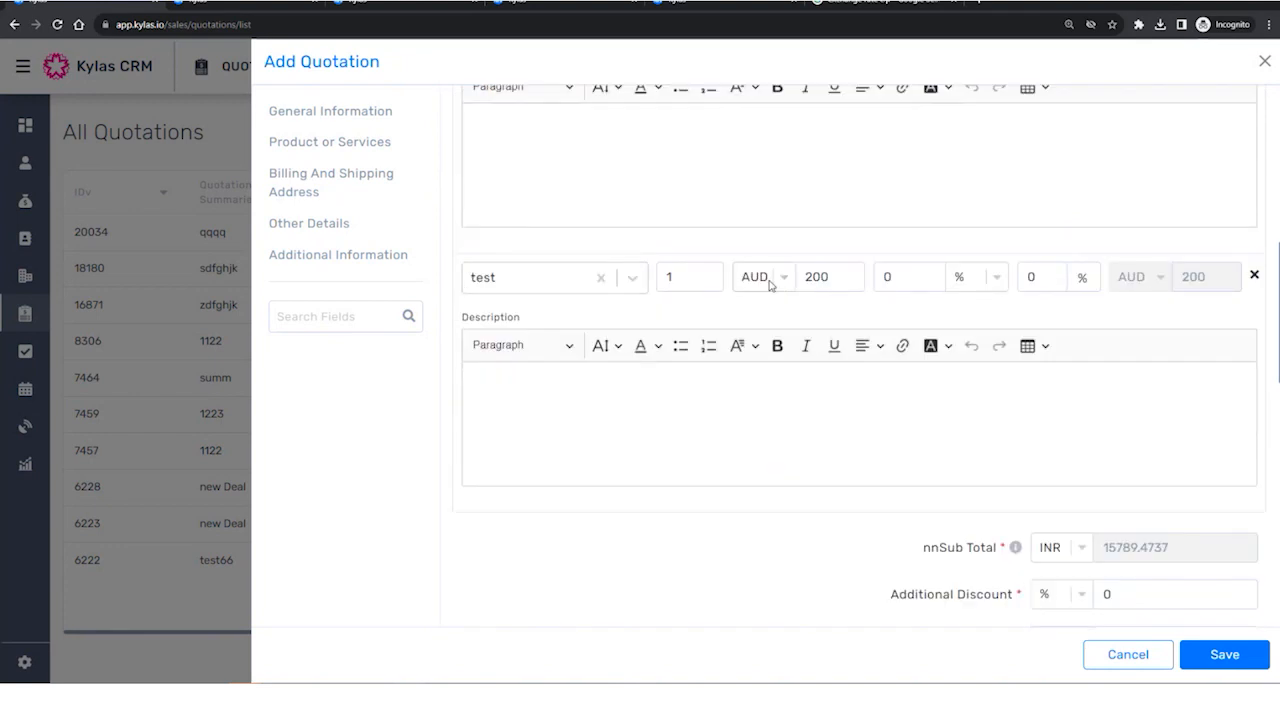
scroll(880, 540, down, 2)
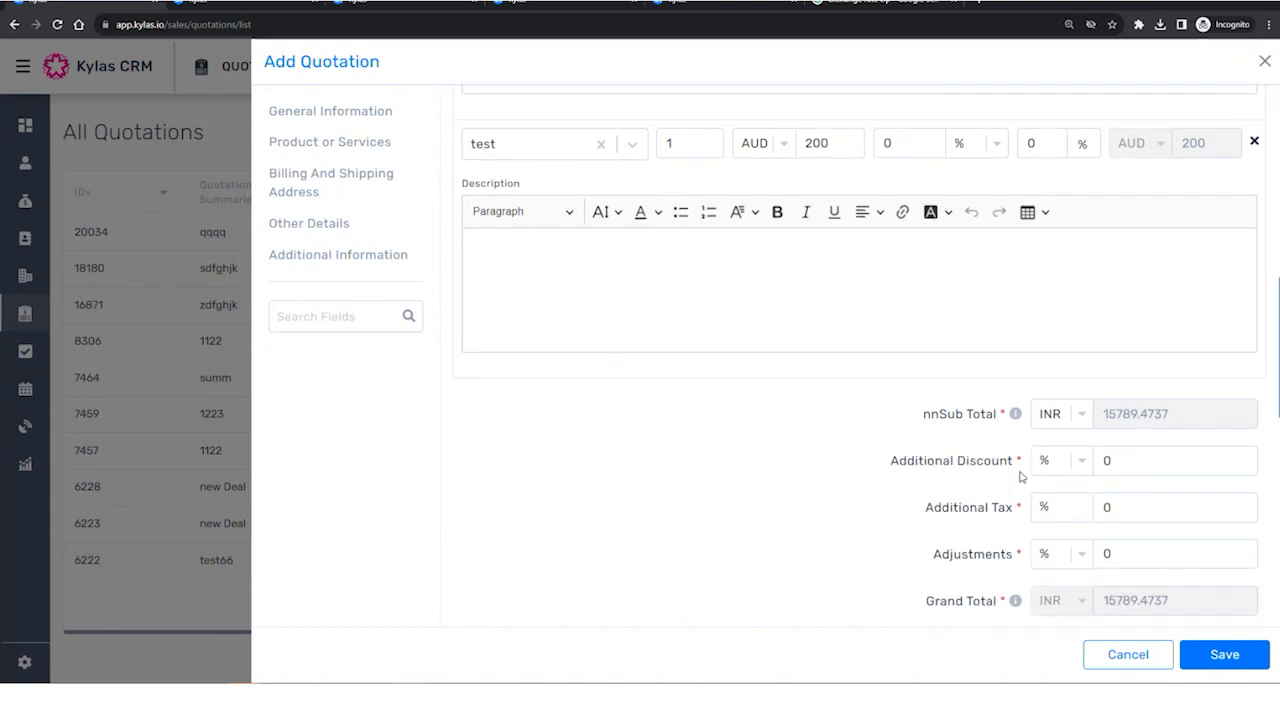
drag(928, 413, 1015, 414)
scroll(1004, 520, down, 2)
click(964, 467)
triple_click(964, 467)
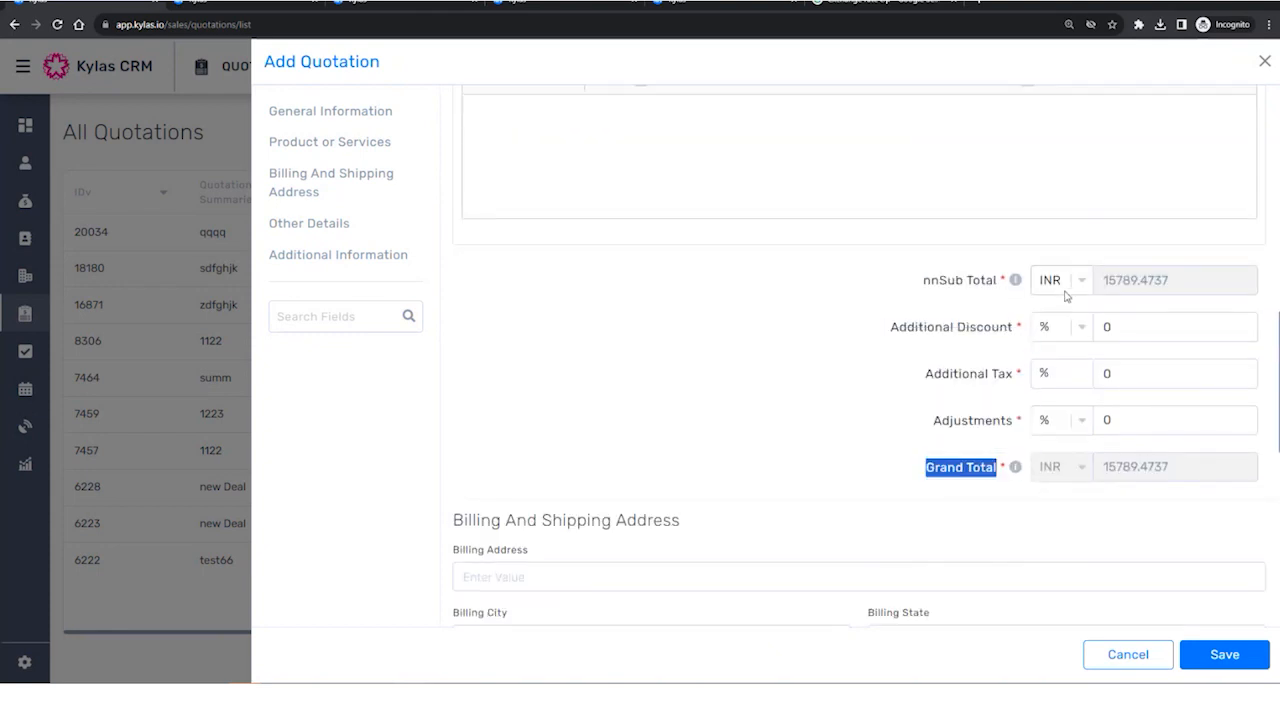
scroll(1066, 296, up, 9)
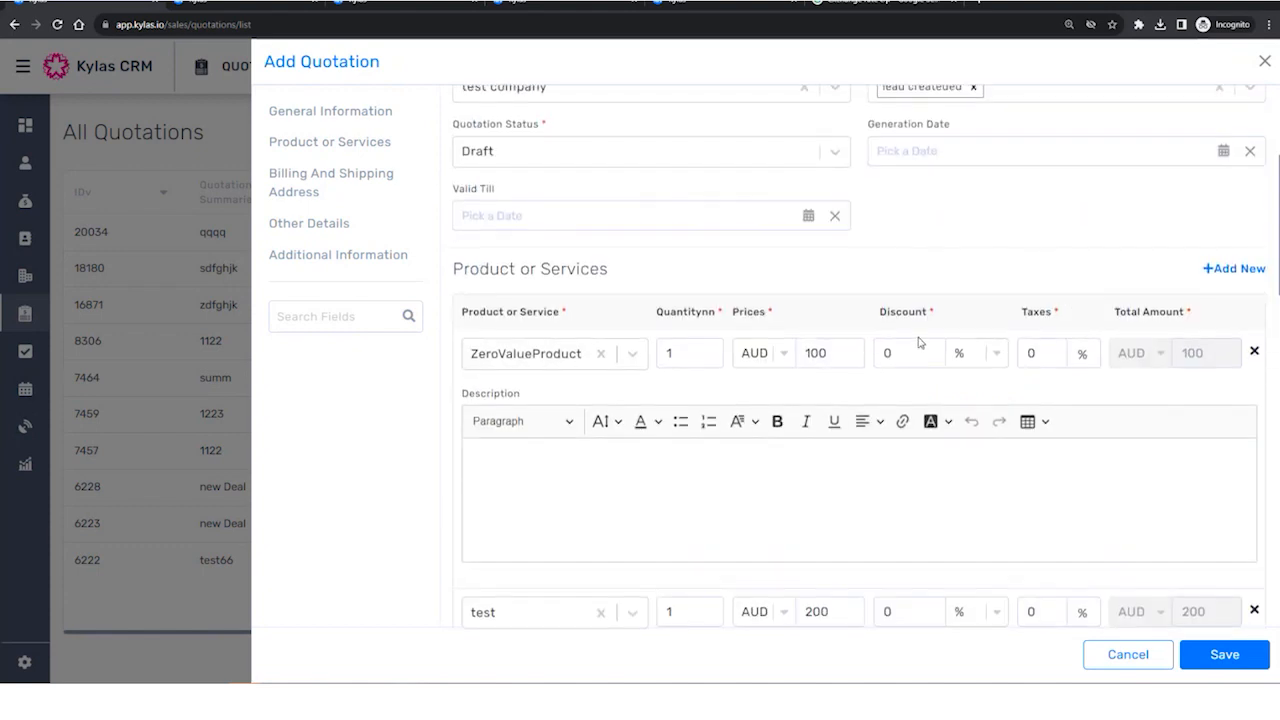
scroll(918, 342, up, 2)
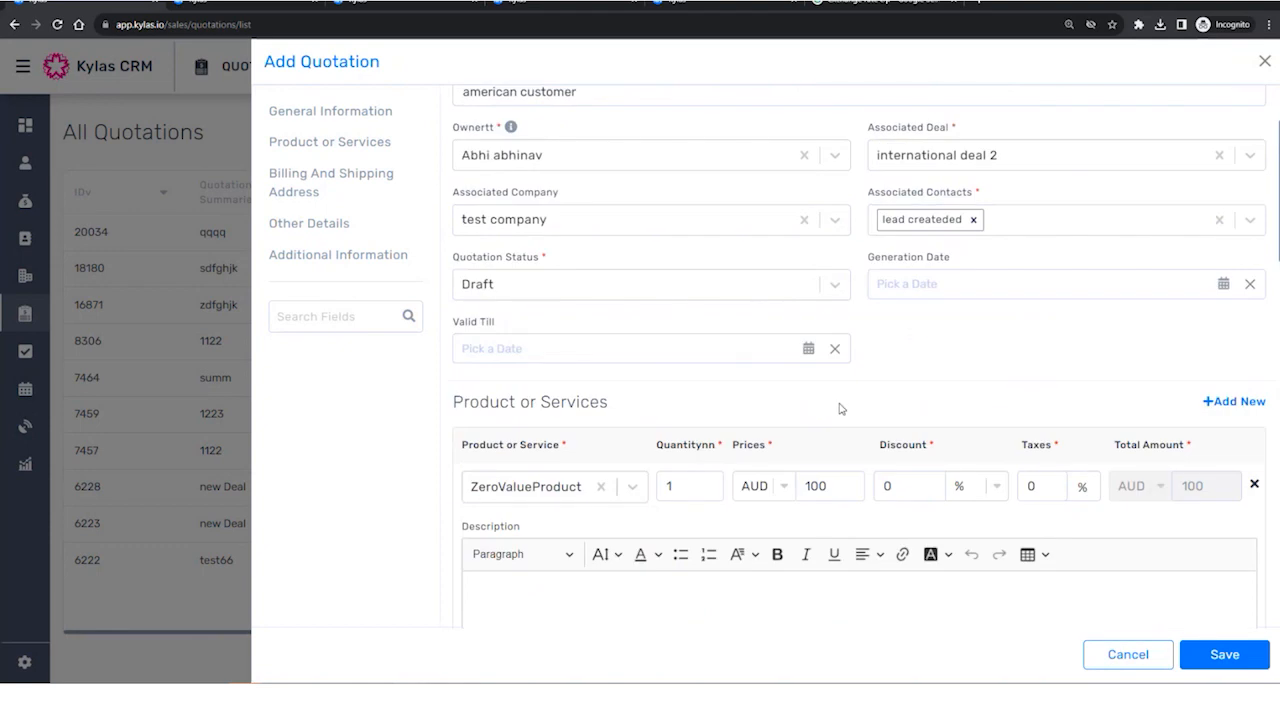
Set the price currency of ZeroValueProduct and test to Euro (EUR), and check the sub total and grand total.
scroll(924, 378, down, 3)
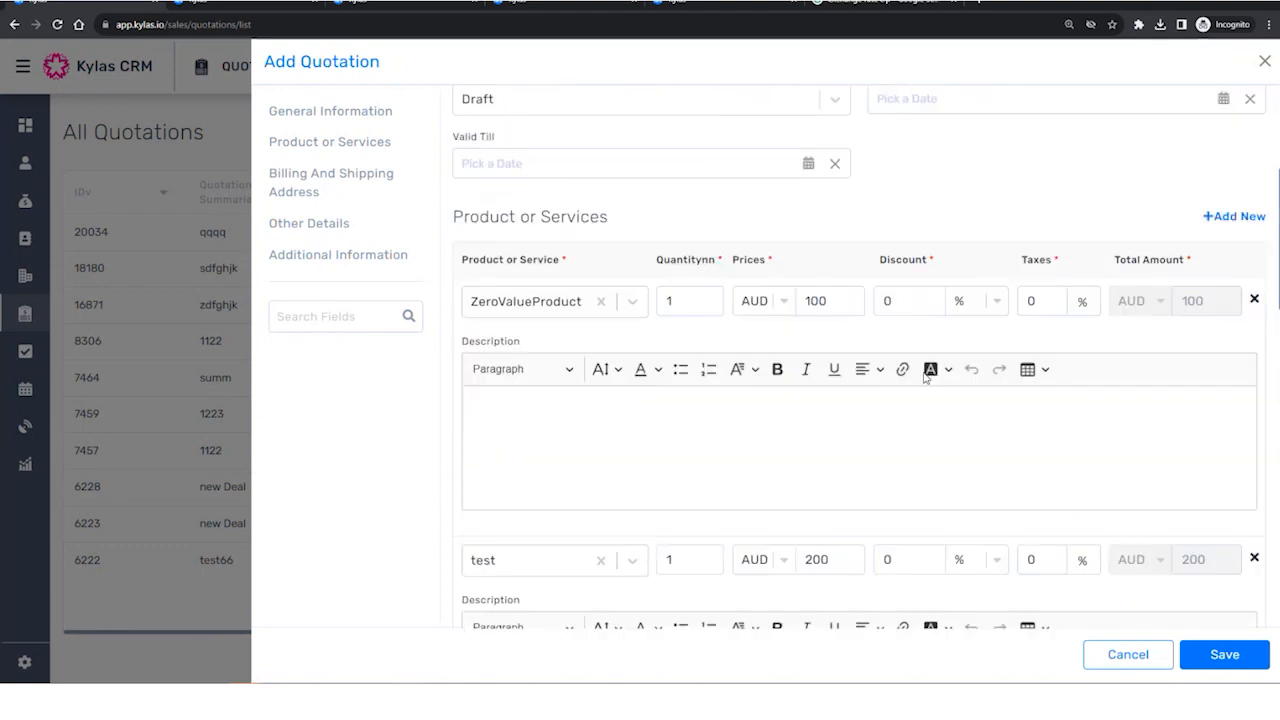
click(777, 286)
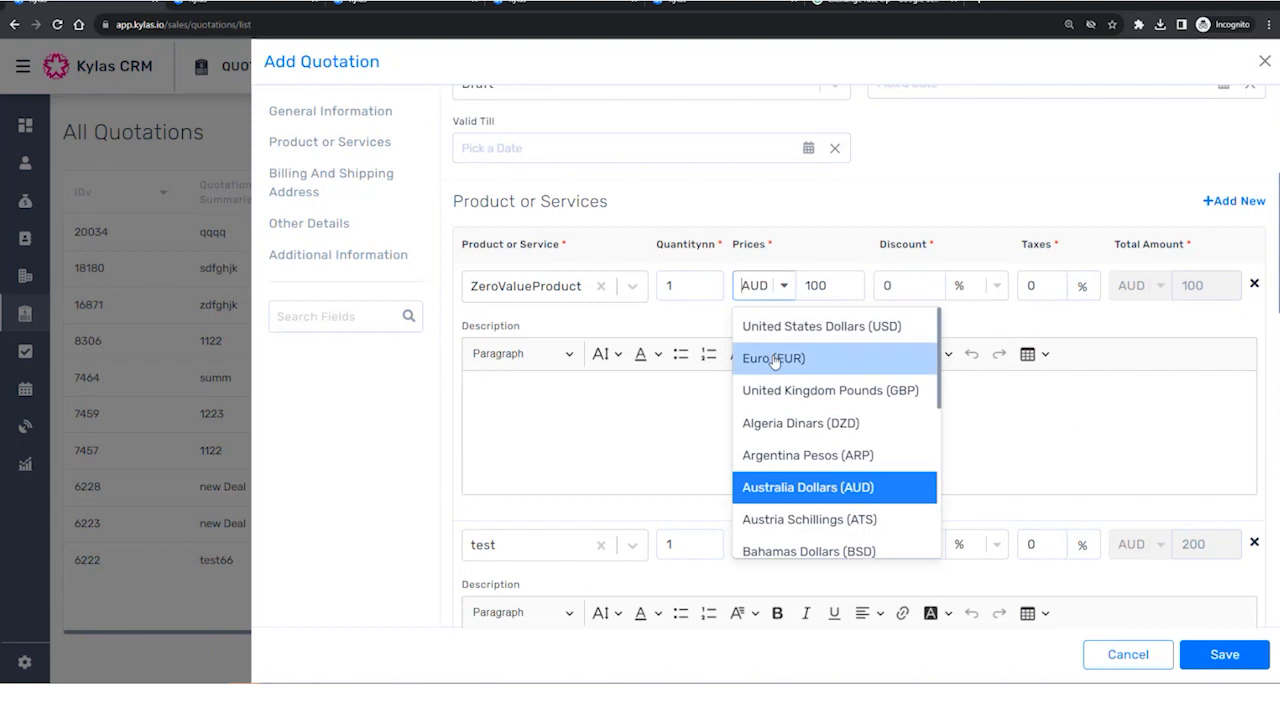
click(775, 360)
scroll(773, 380, down, 3)
click(765, 343)
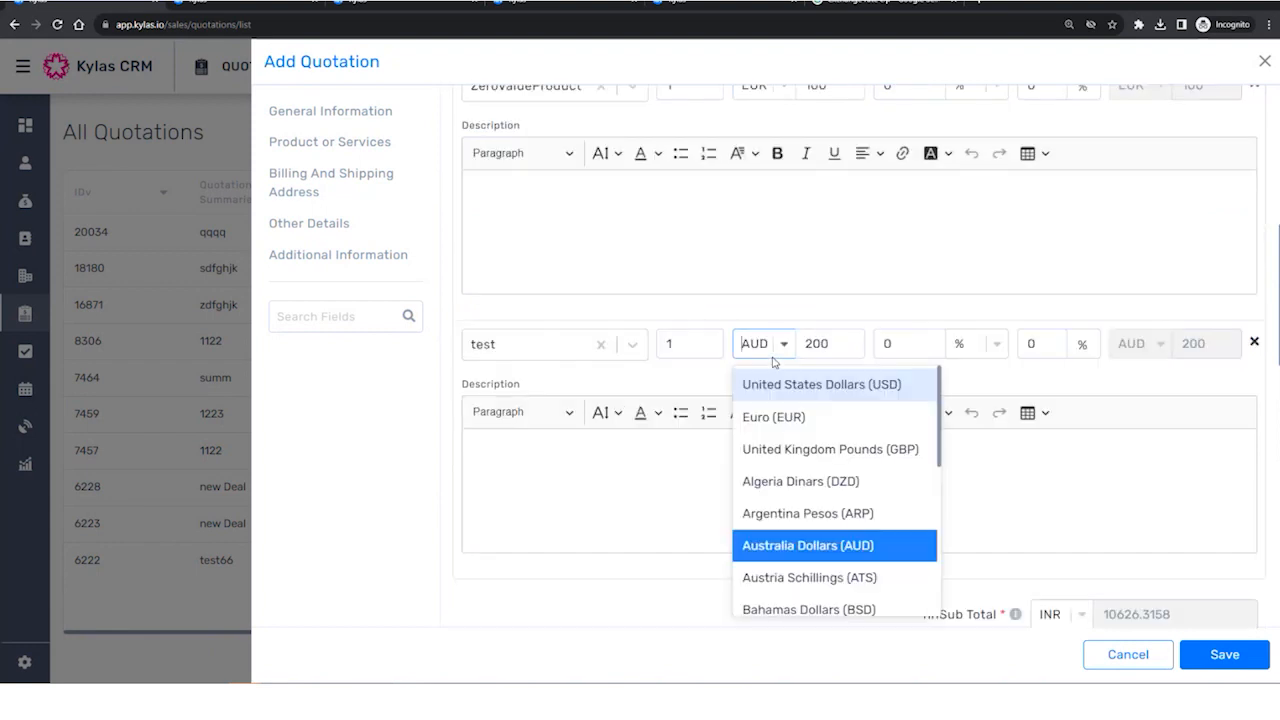
click(771, 414)
scroll(853, 460, down, 3)
drag(930, 428, 1022, 423)
drag(938, 601, 1022, 603)
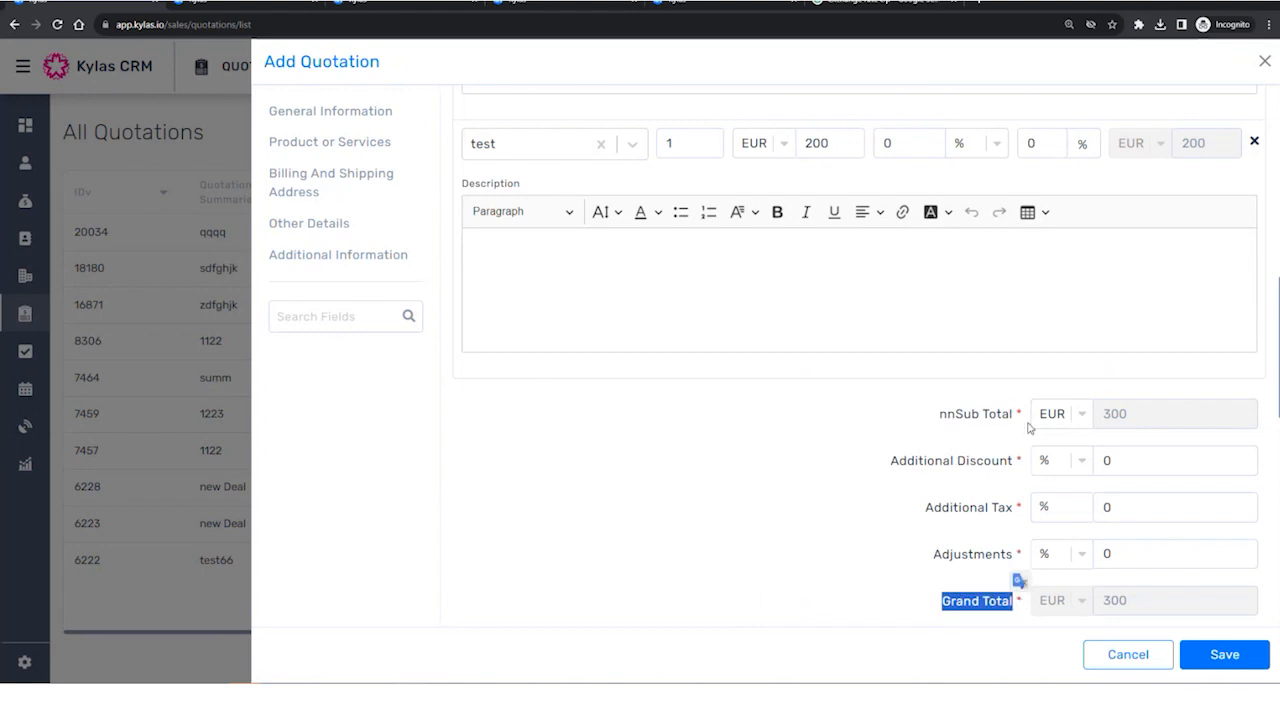
Set the price currency of ZeroValueProduct and test to United States Dollars (USD), and check the quotation totals.
scroll(560, 477, up, 3)
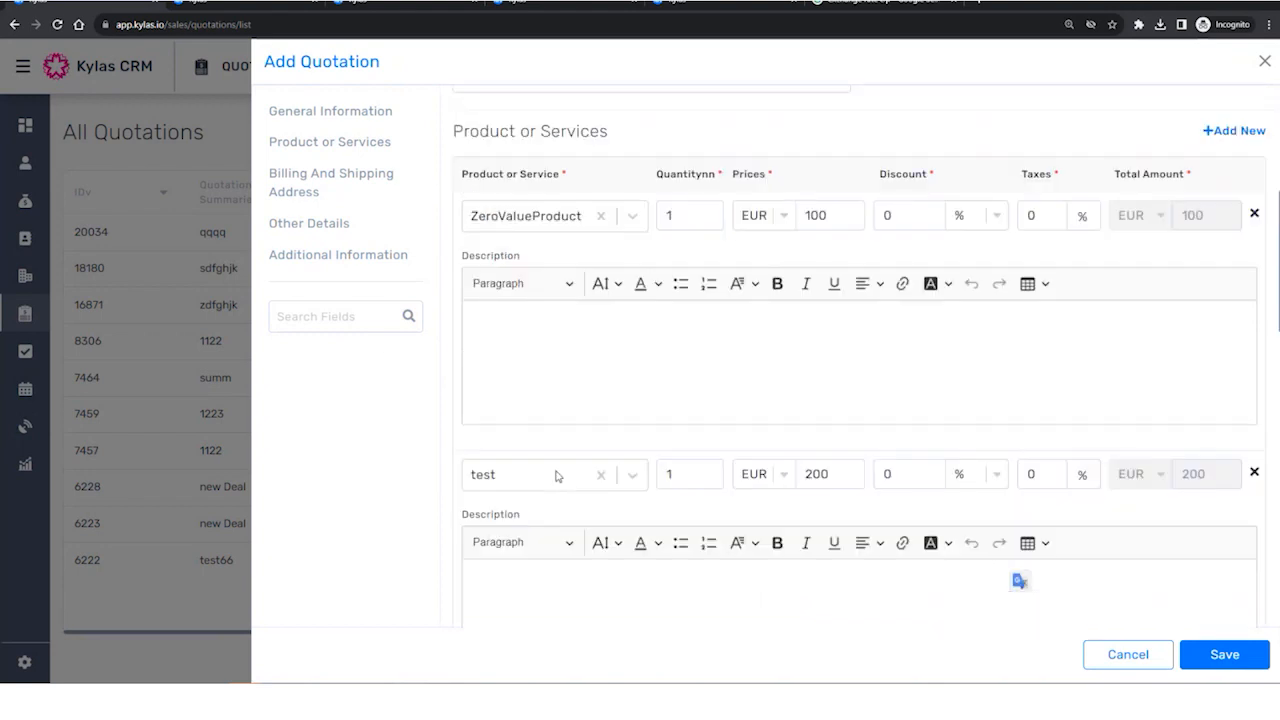
scroll(708, 403, up, 2)
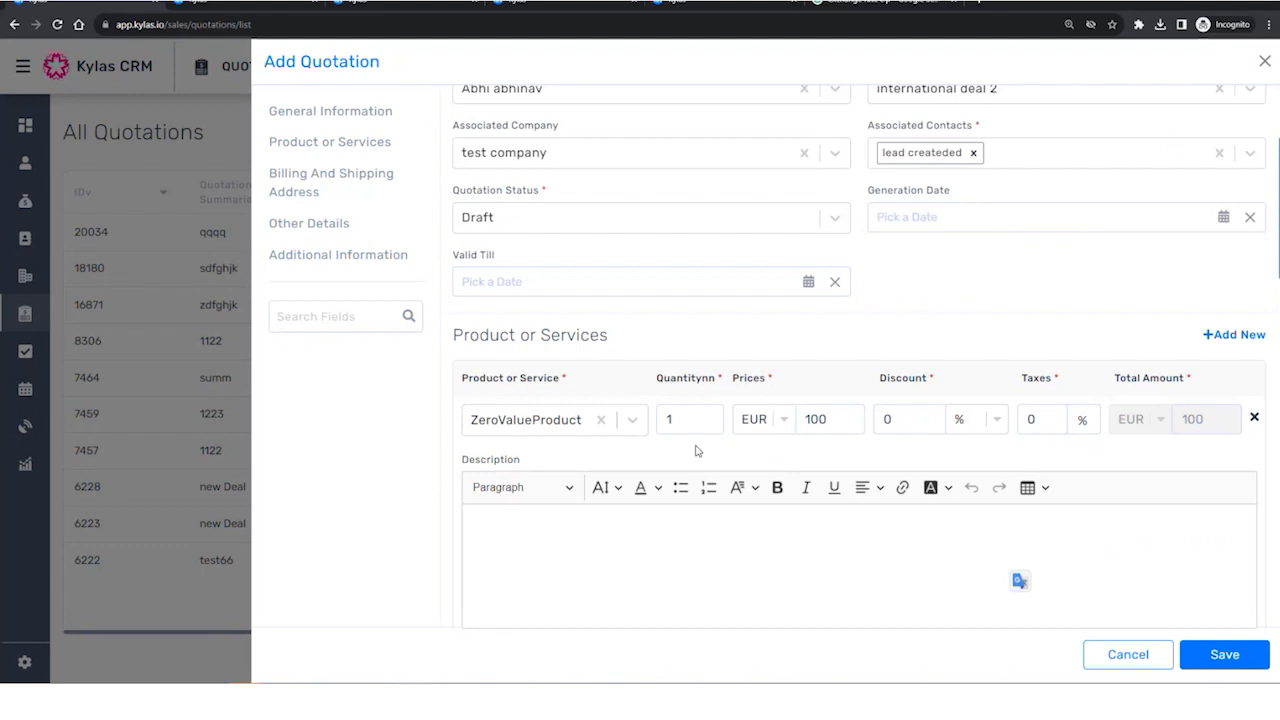
click(784, 419)
click(760, 458)
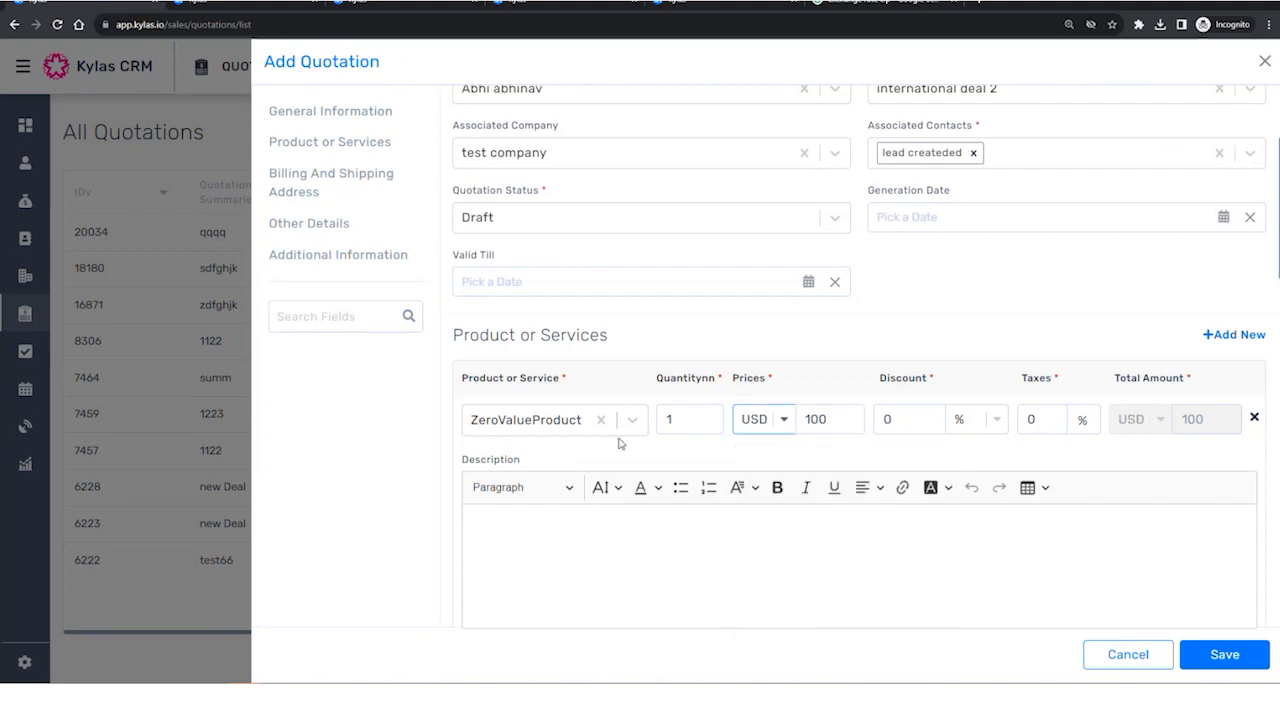
scroll(731, 474, down, 3)
click(784, 410)
click(760, 452)
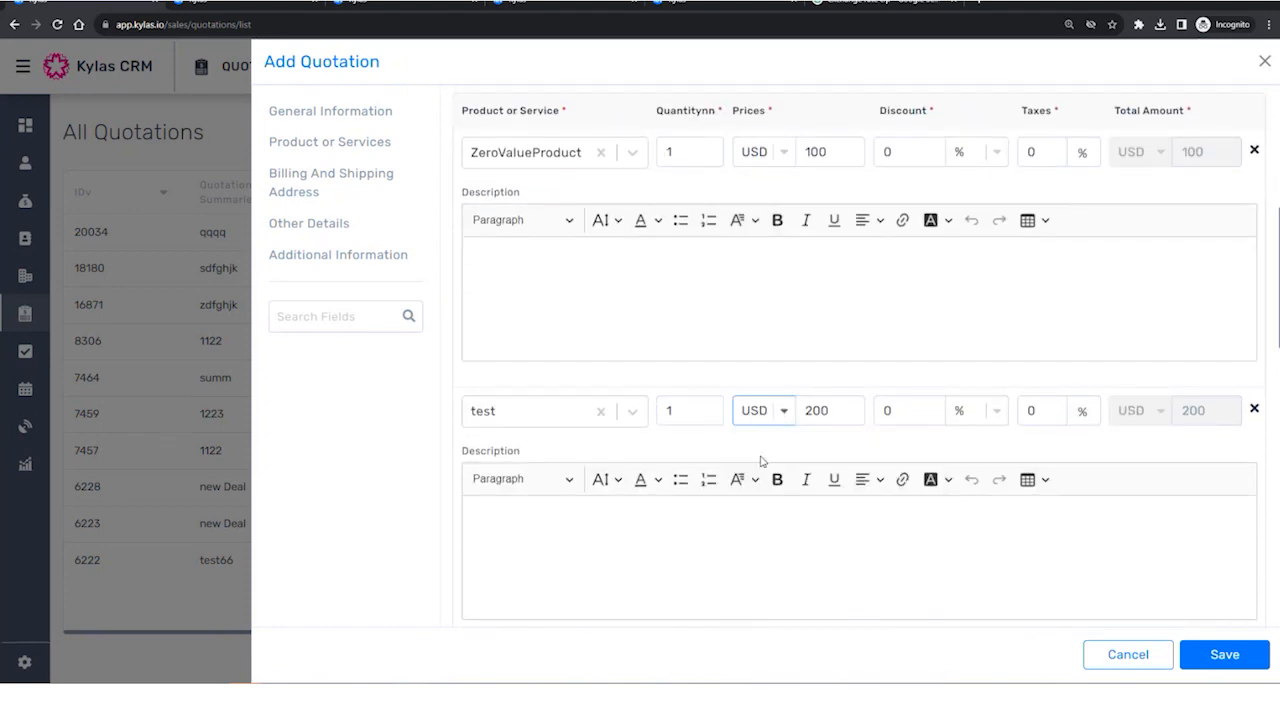
scroll(919, 340, down, 3)
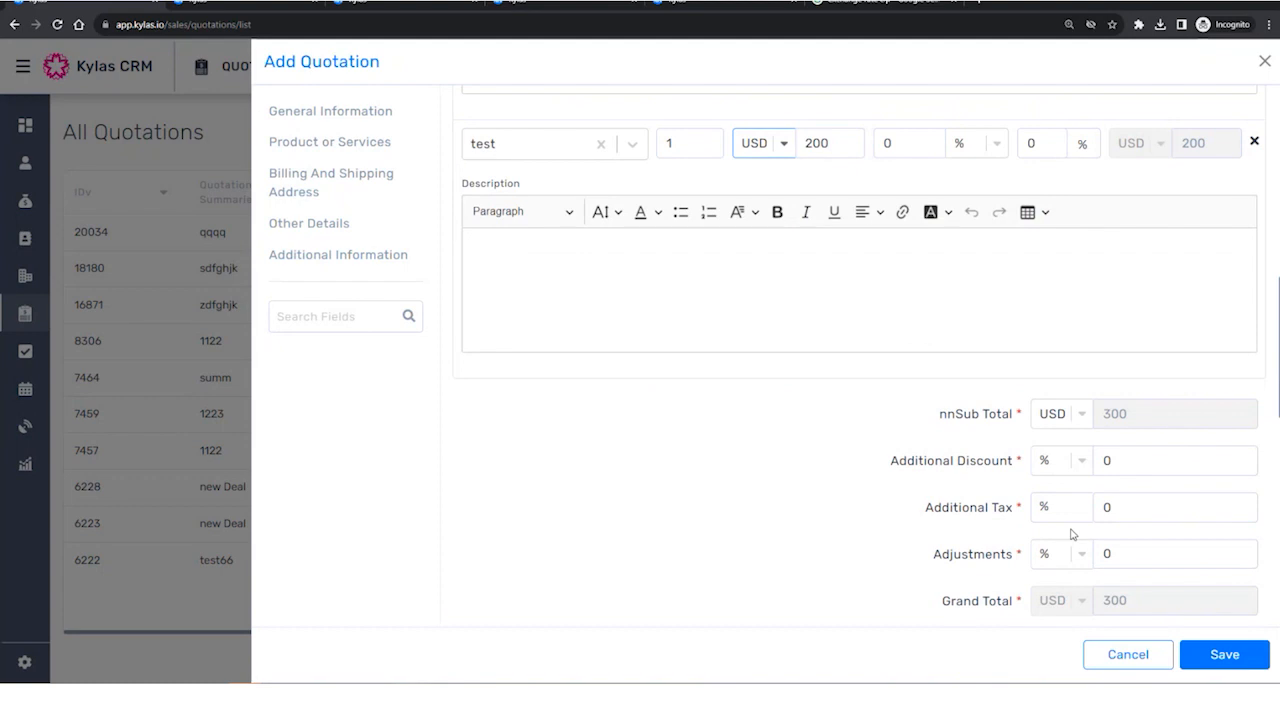
Set the prices of ZeroValueProduct and test to USD 90 each, and check the sub total and grand total.
scroll(1030, 466, up, 3)
double_click(812, 152)
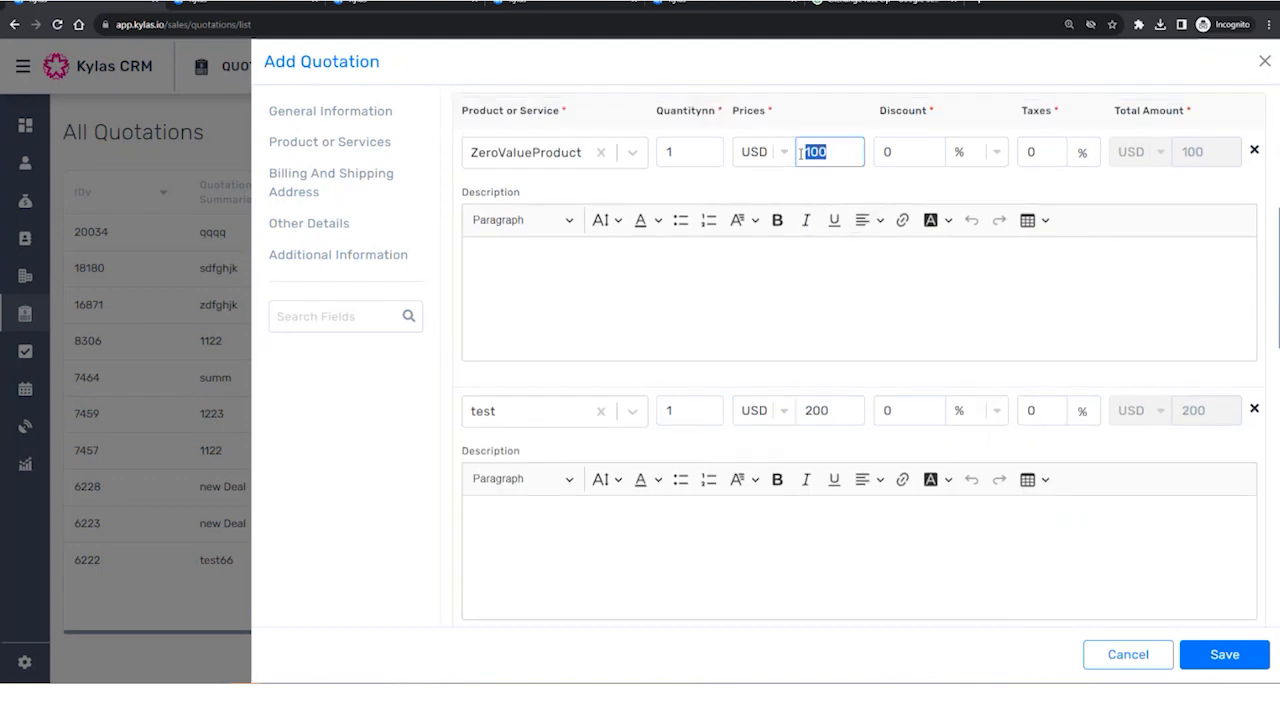
text(90)
double_click(836, 411)
text(90)
scroll(933, 462, down, 3)
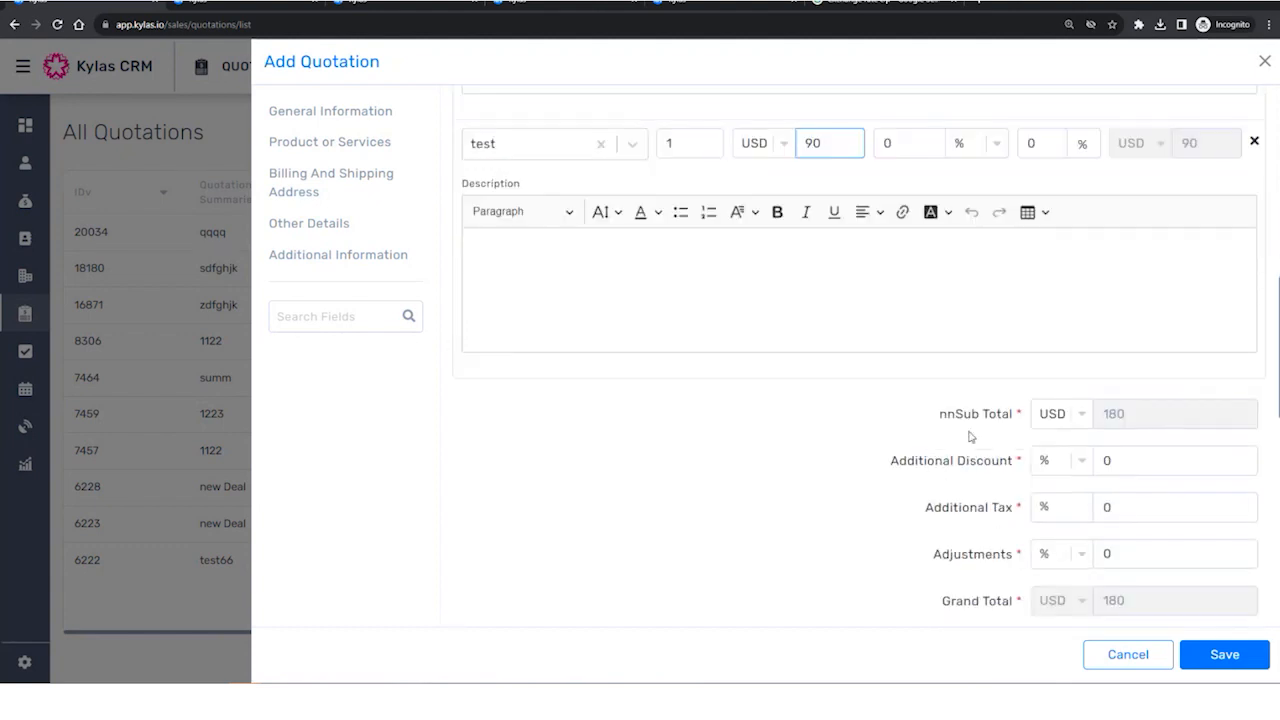
drag(947, 418, 1050, 457)
click(923, 430)
scroll(918, 500, down, 3)
drag(905, 470, 1016, 483)
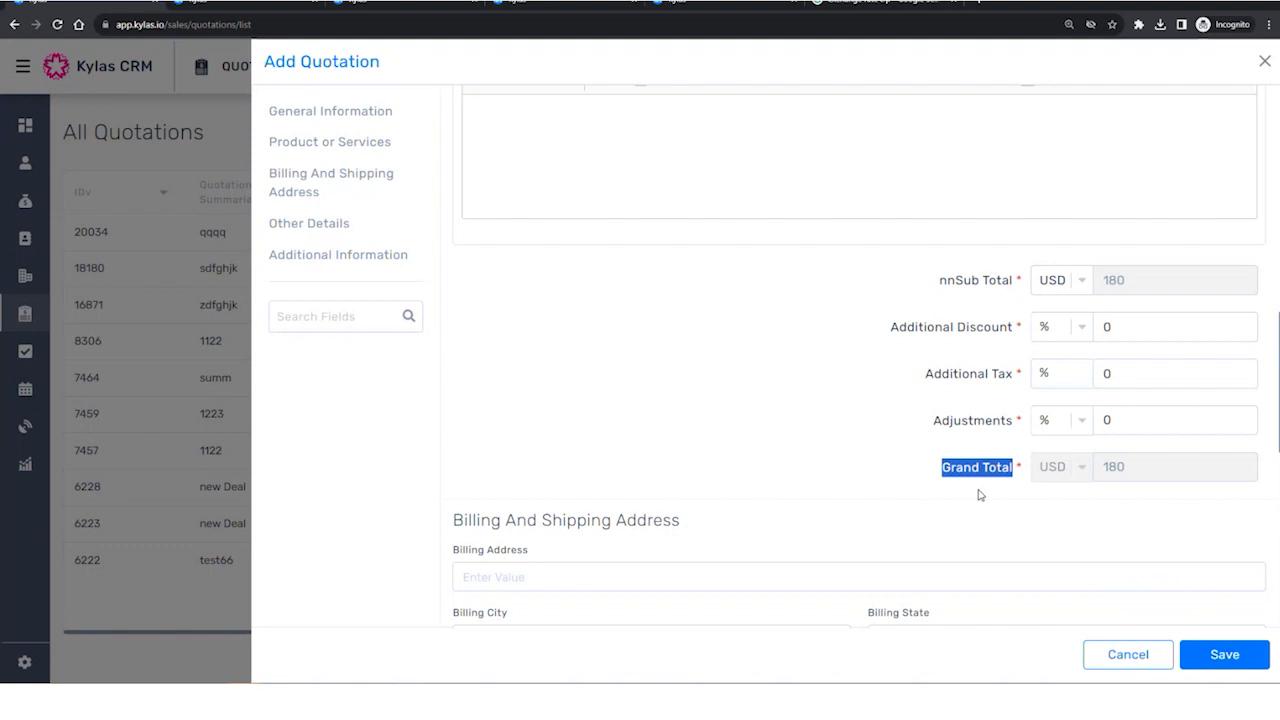
Set the currency of the quotation's sub total to United Kingdom Pounds (GBP) and check the exchange rates used for it.
click(1078, 283)
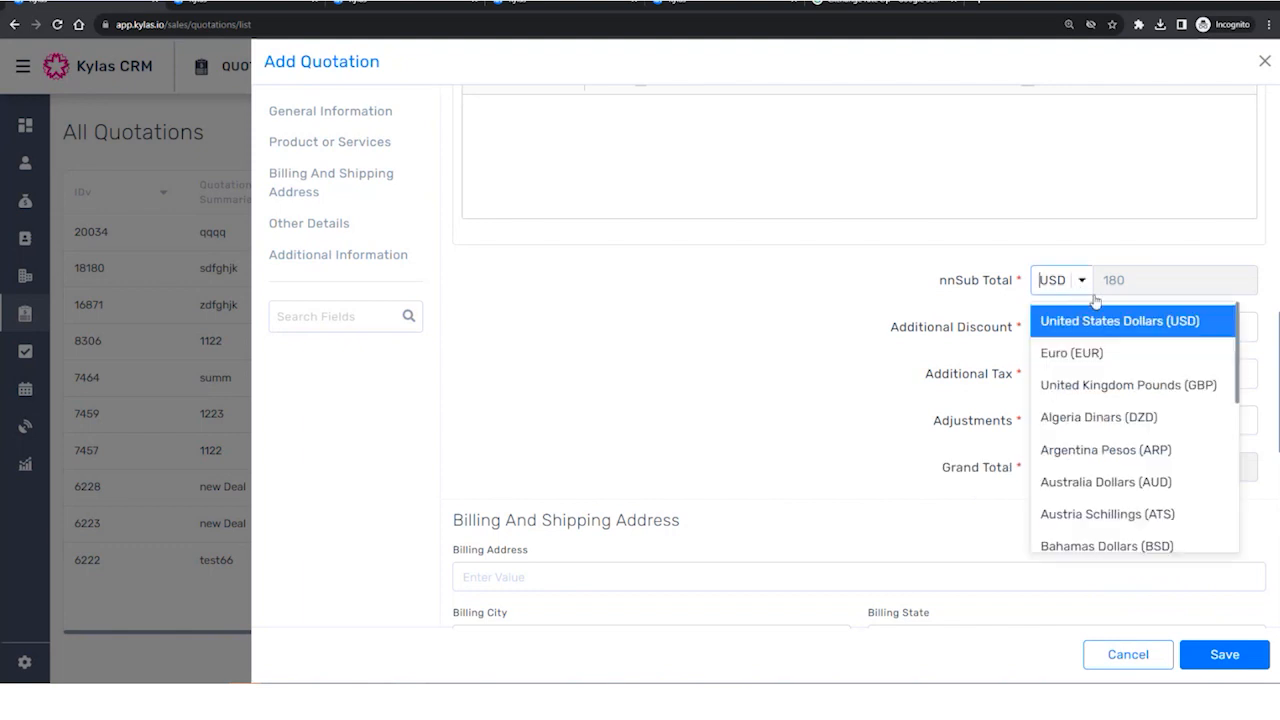
click(1103, 398)
click(1036, 291)
click(1072, 322)
click(1077, 290)
click(1052, 385)
mouse_move(1016, 283)
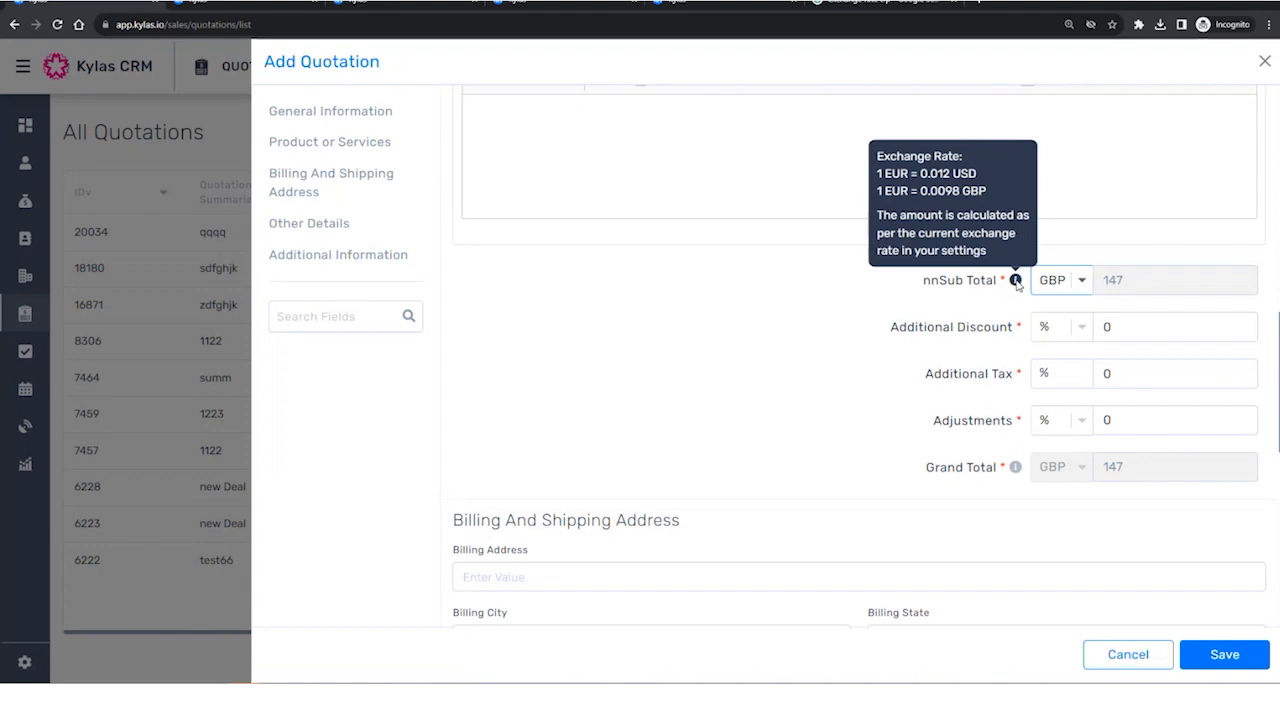
Save the quotation and open its details.
scroll(960, 380, down, 1)
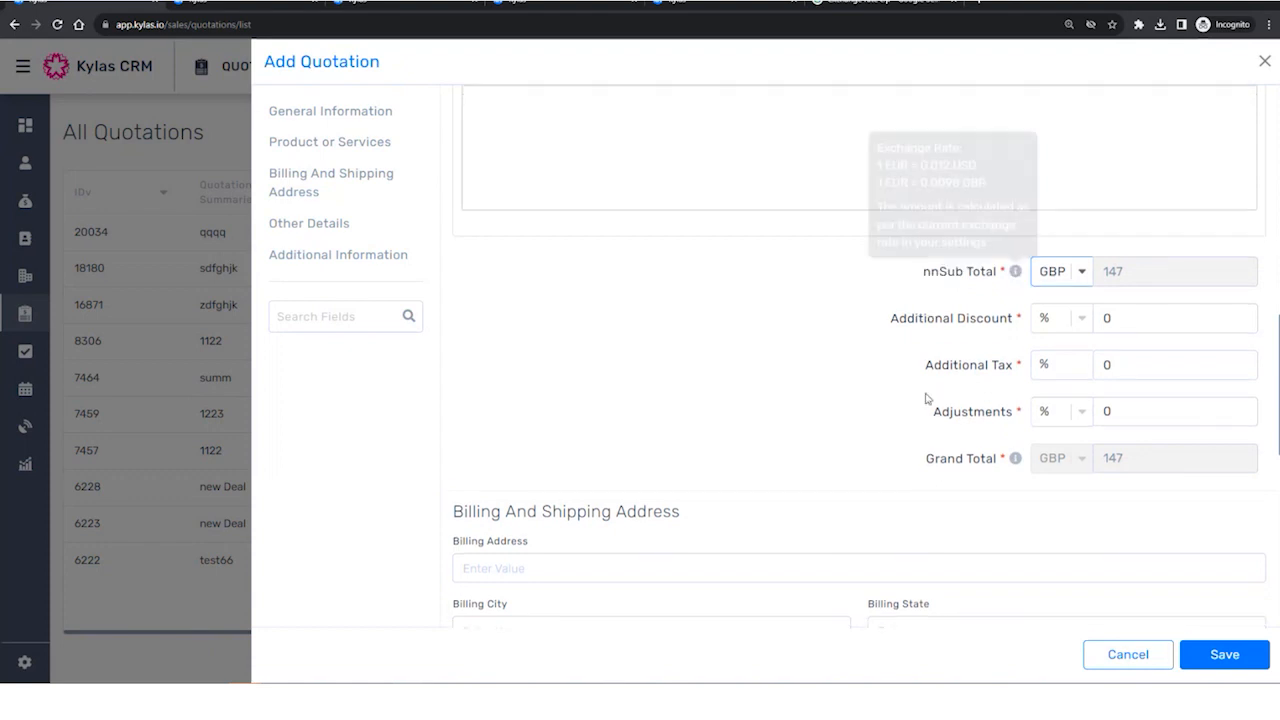
click(1220, 670)
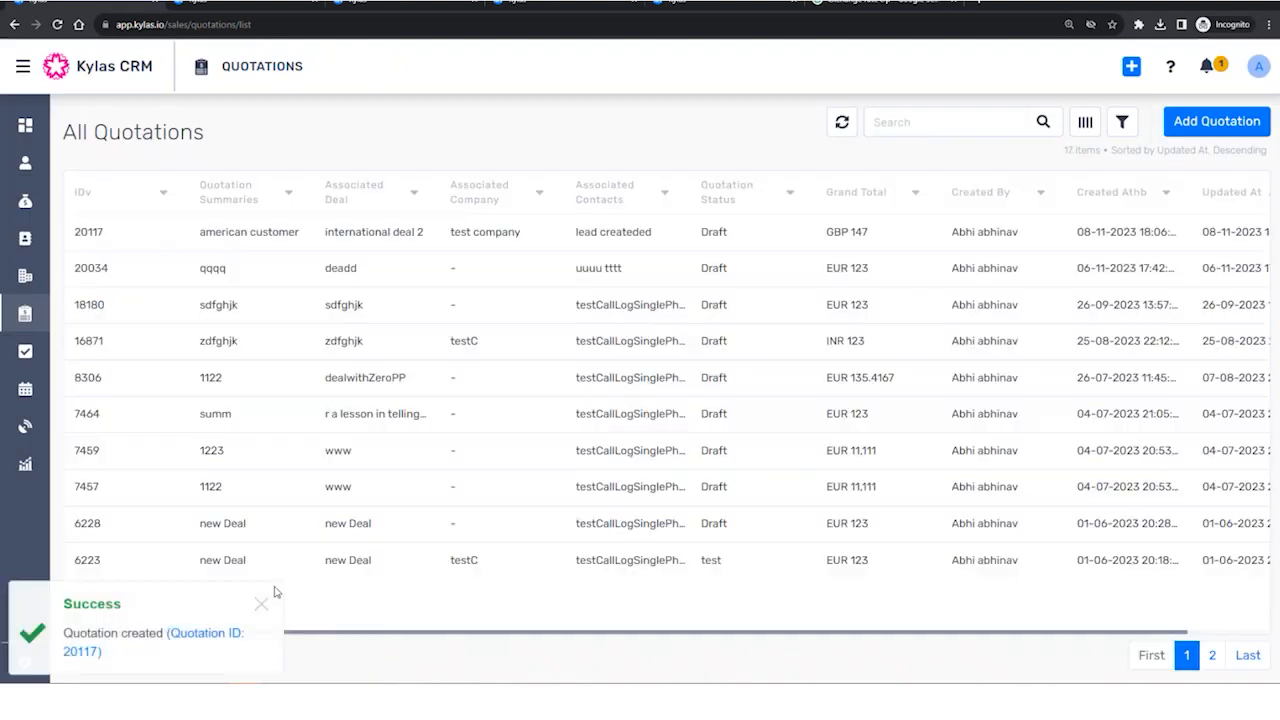
click(234, 633)
Try to send the quotation by e-mail.
click(1249, 125)
click(1194, 223)
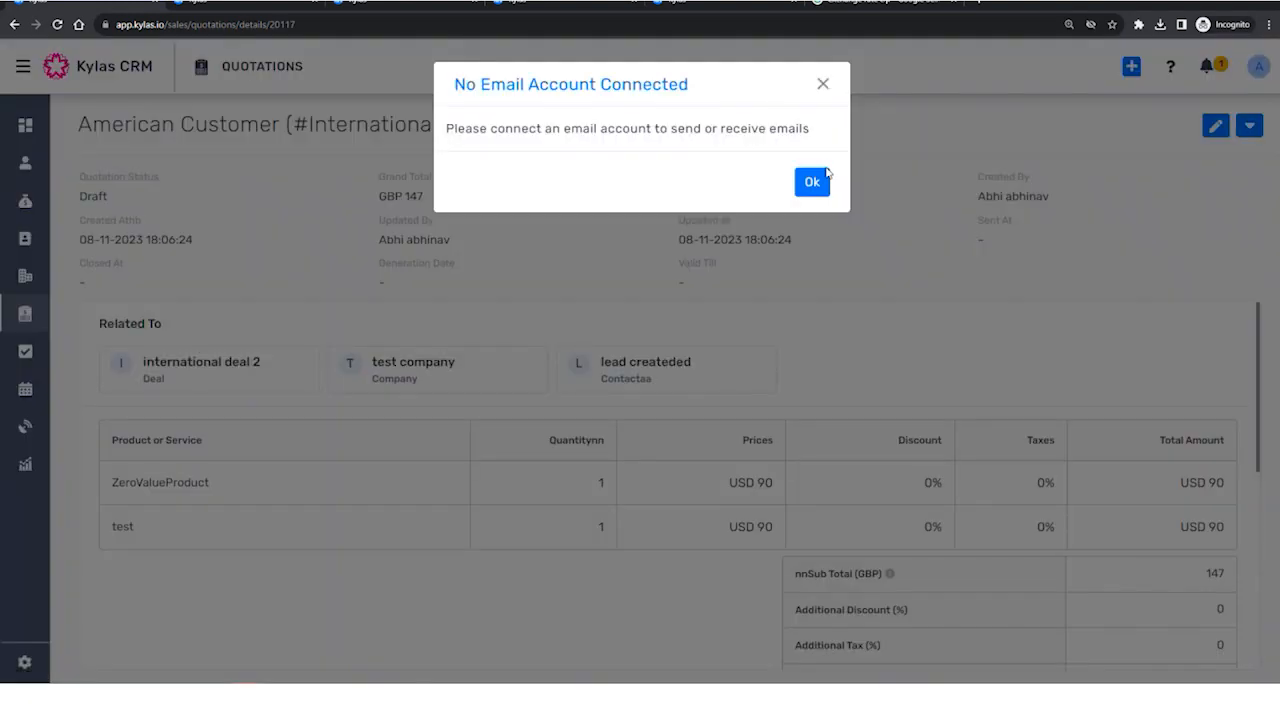
drag(418, 127, 829, 187)
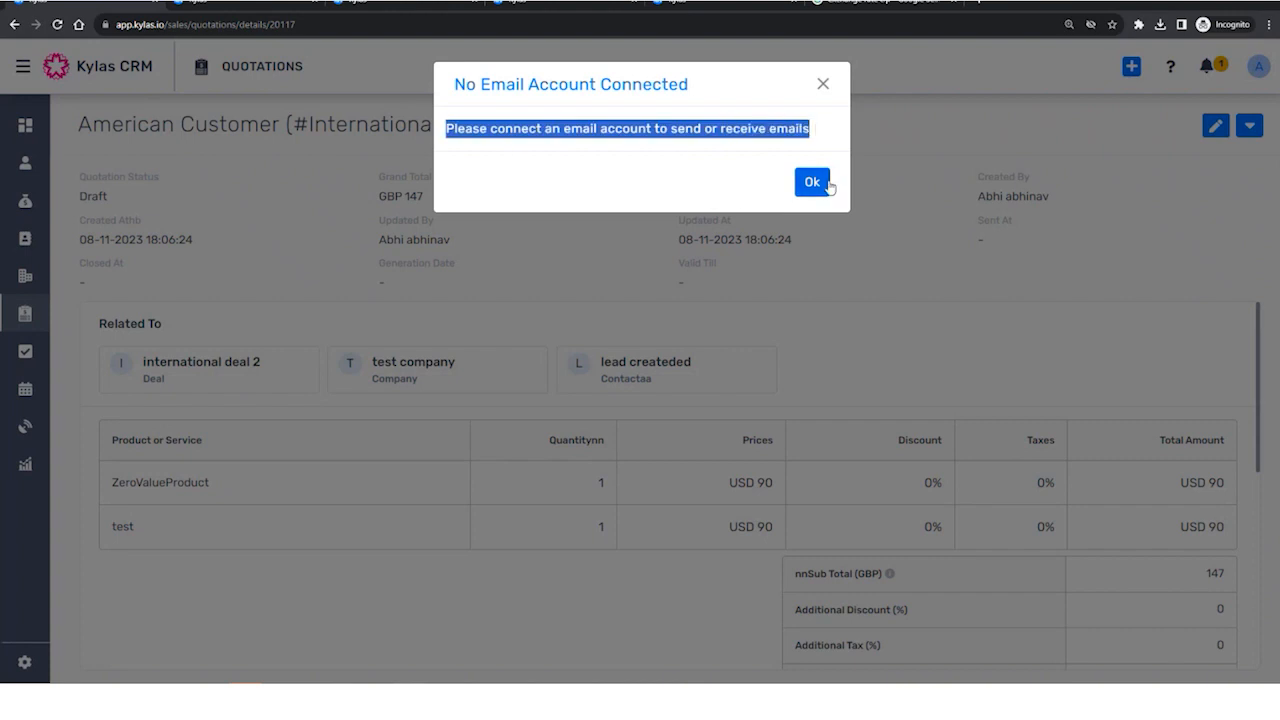
click(827, 184)
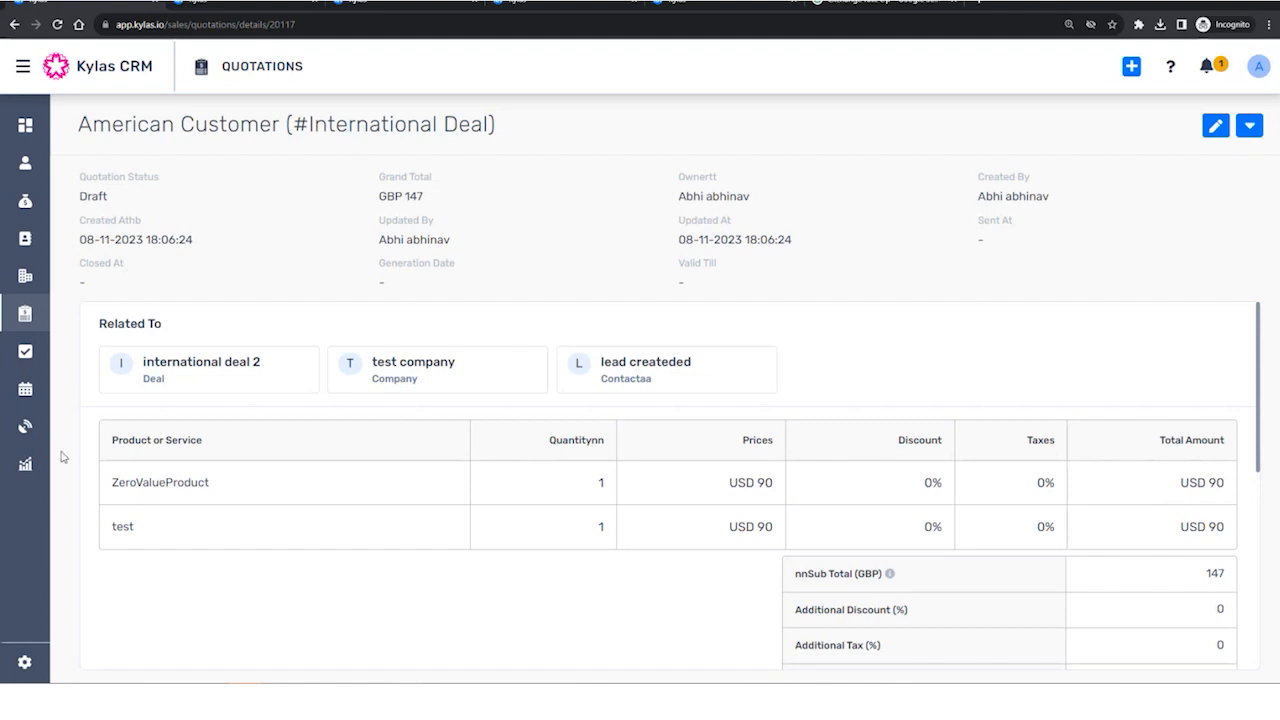
Open the deal report named "report" and set its Created At period to Today.
click(28, 478)
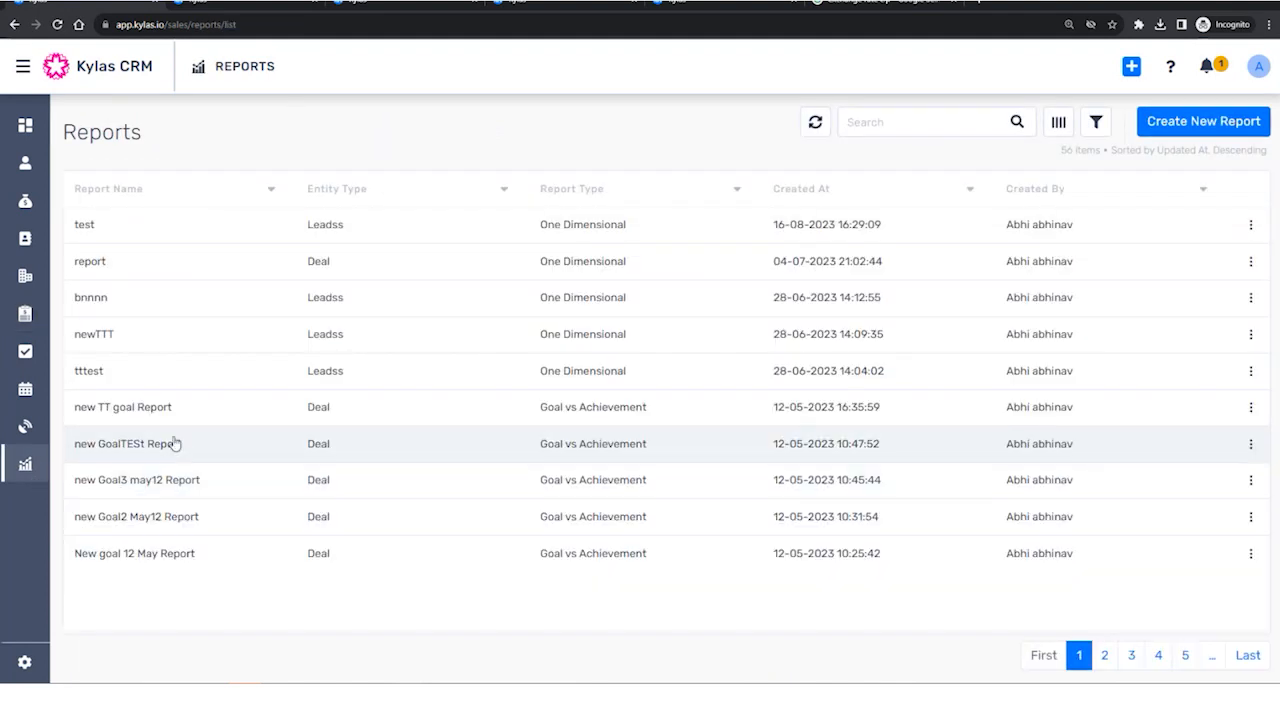
click(239, 281)
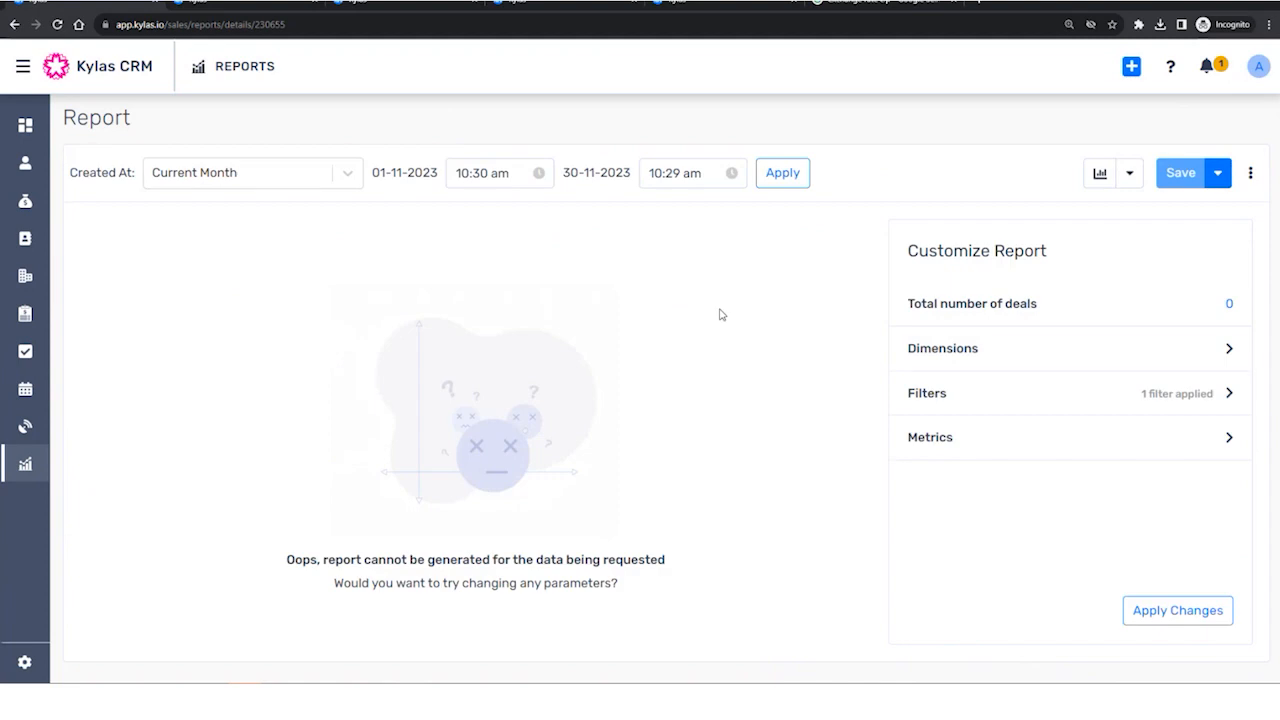
click(328, 189)
click(274, 213)
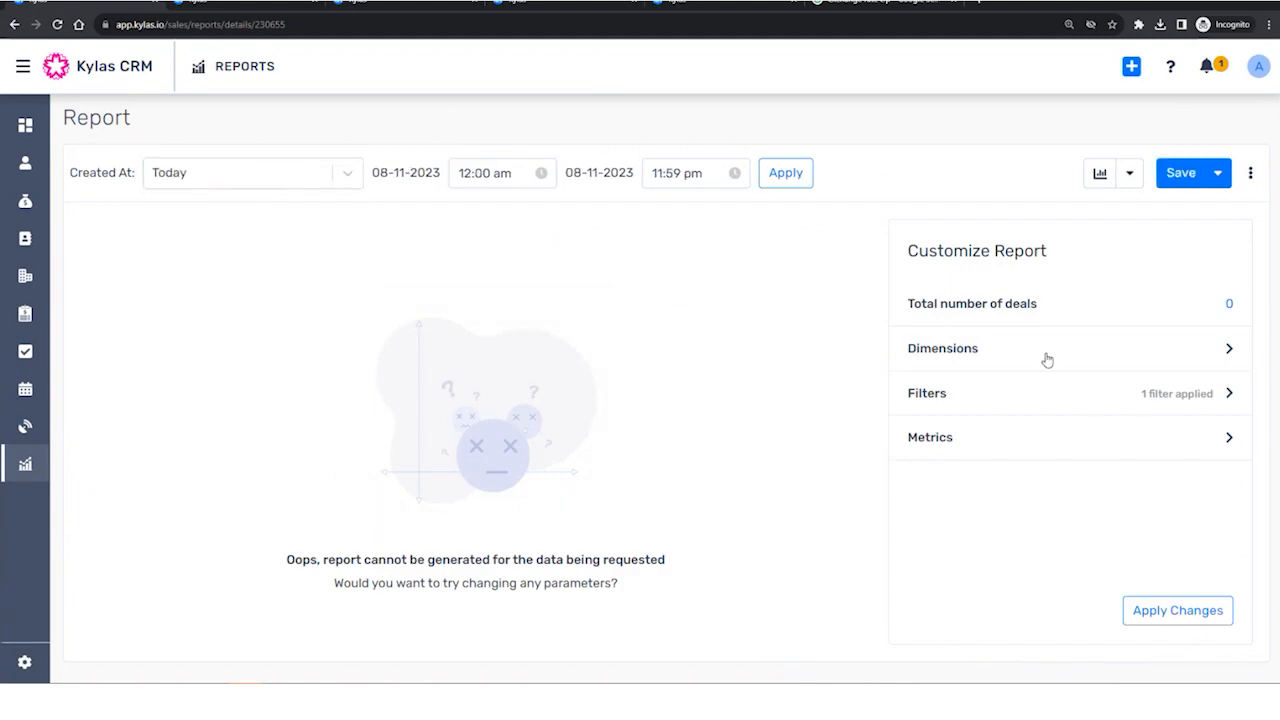
Remove the filter applied to the report, apply the changes with the Number of Deals metric, and check the result.
click(957, 394)
click(1215, 532)
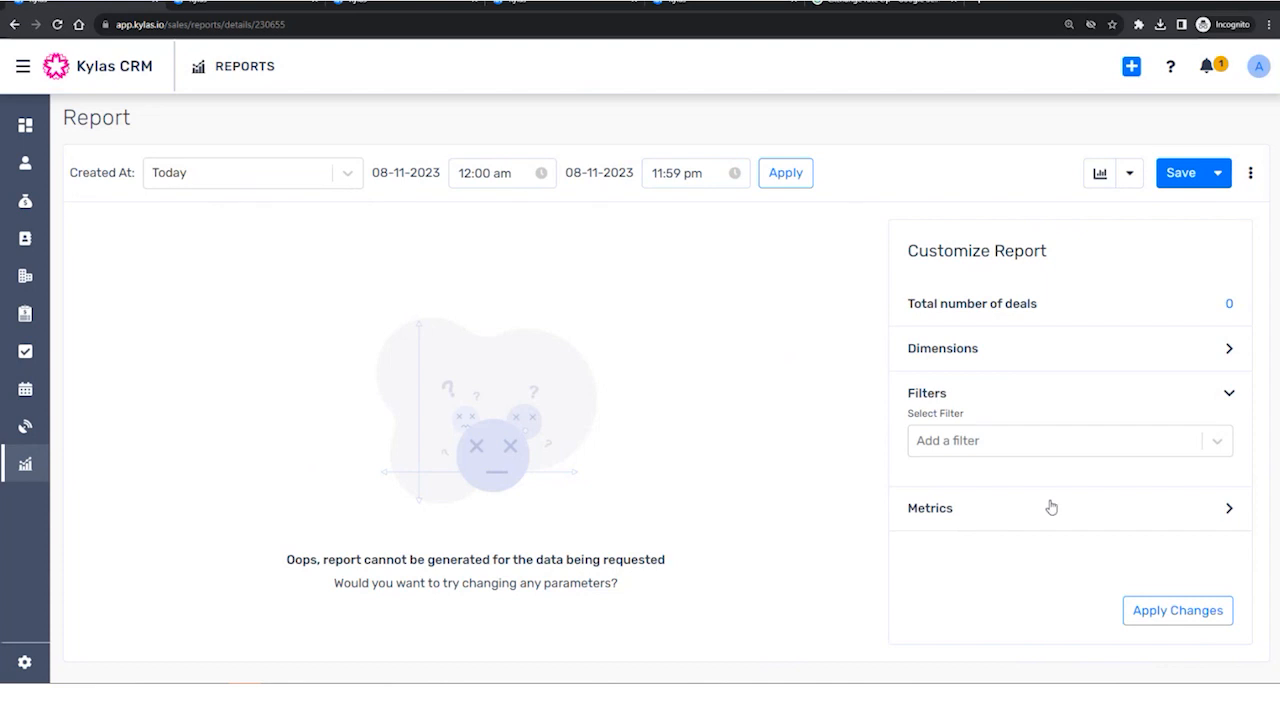
click(1225, 507)
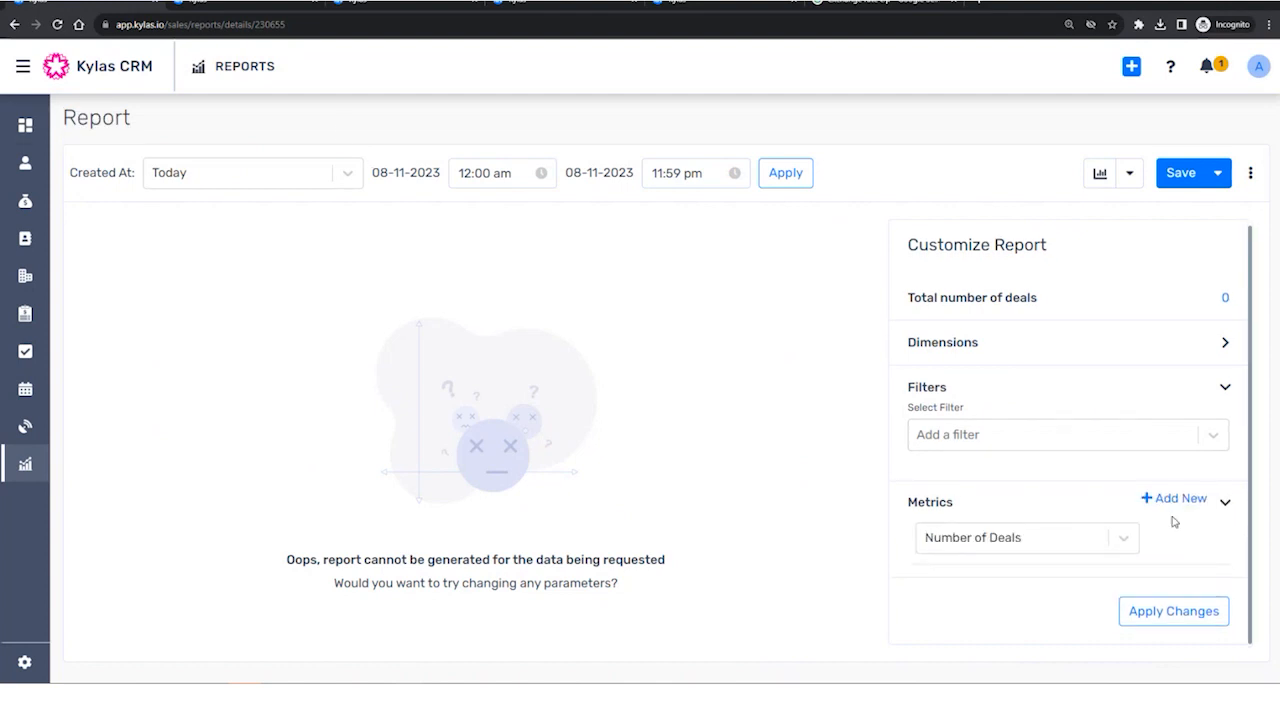
click(1174, 611)
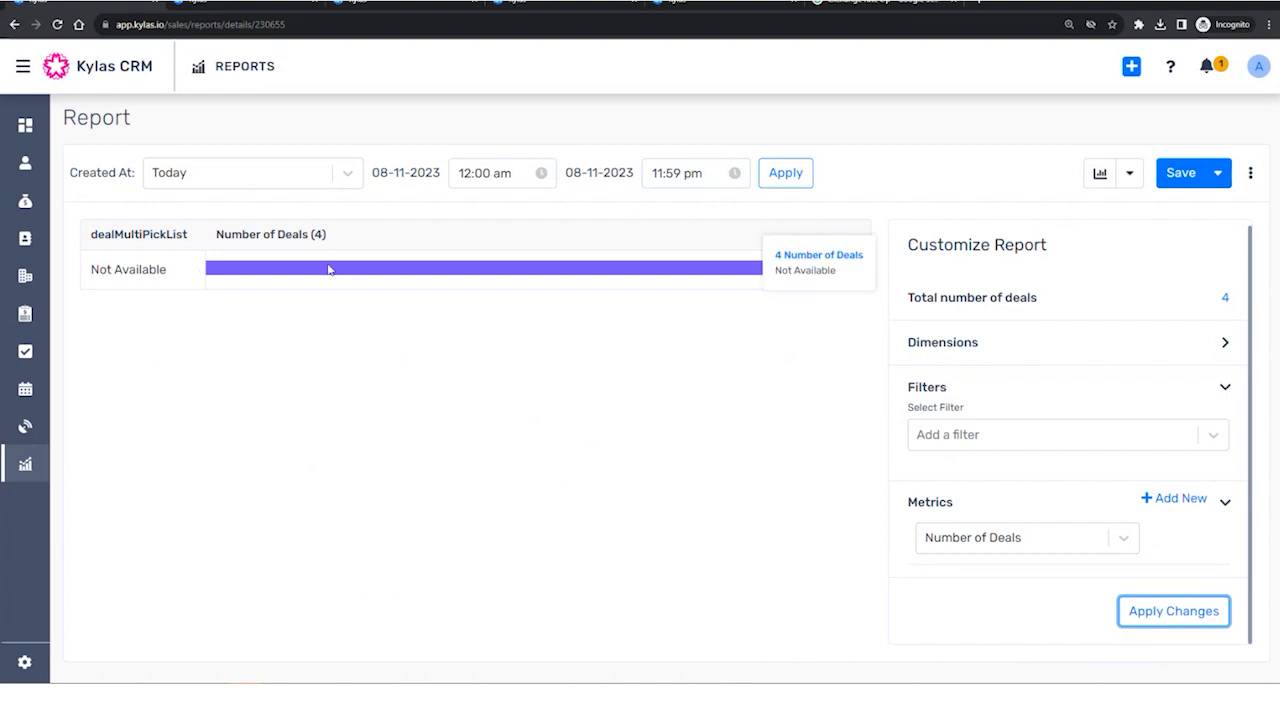
drag(340, 234, 214, 235)
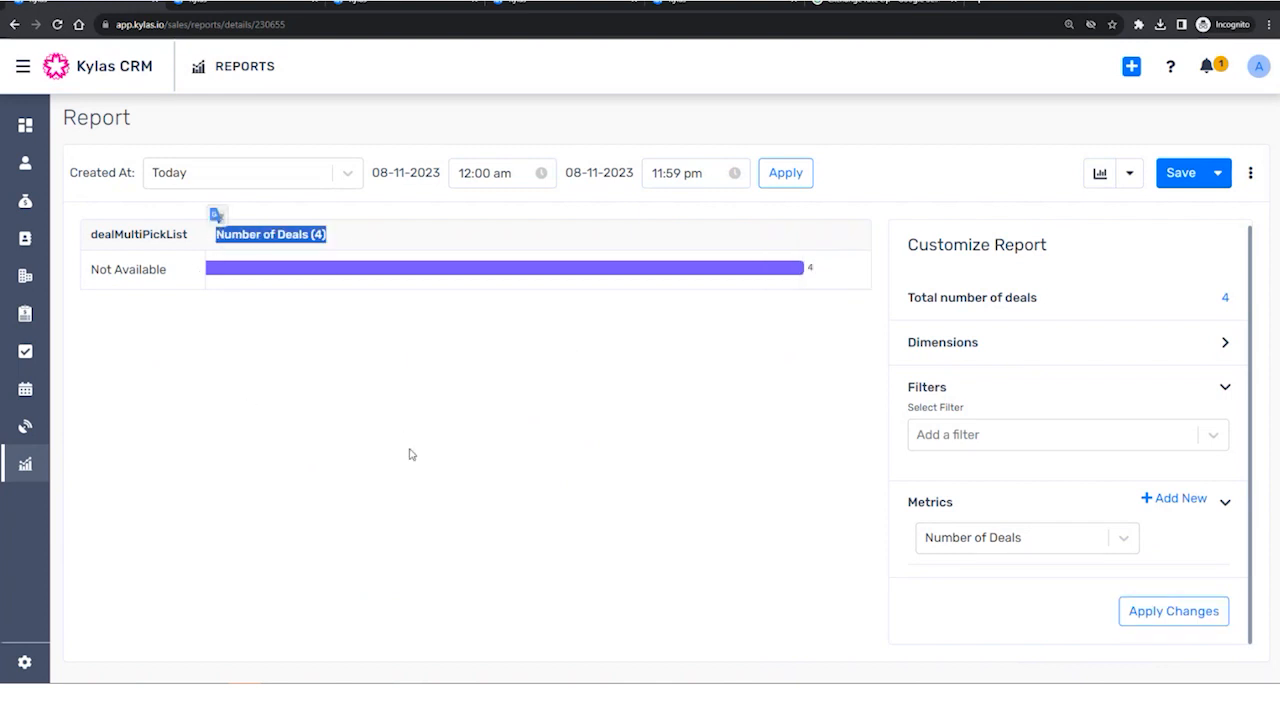
click(473, 472)
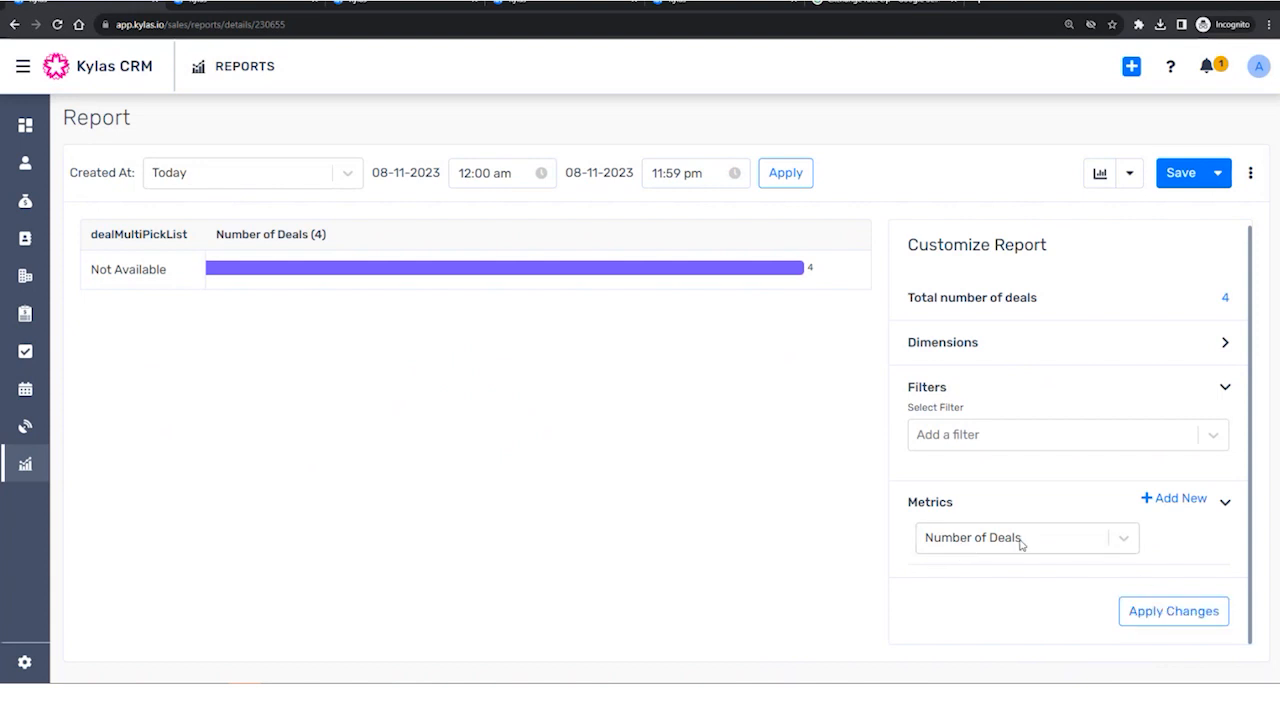
Change the report metric to Sum of Estimated Value, apply the changes, and check the sum in EUR.
click(1087, 542)
click(974, 611)
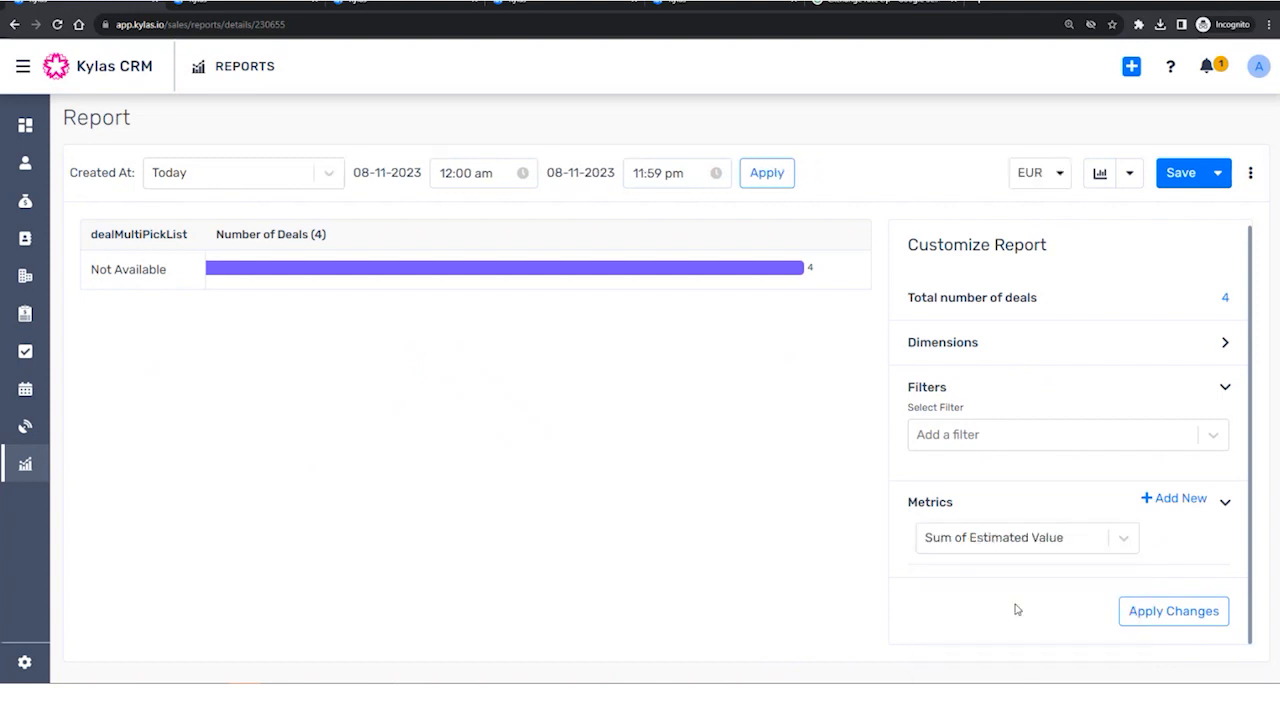
drag(992, 125, 1062, 194)
click(1056, 192)
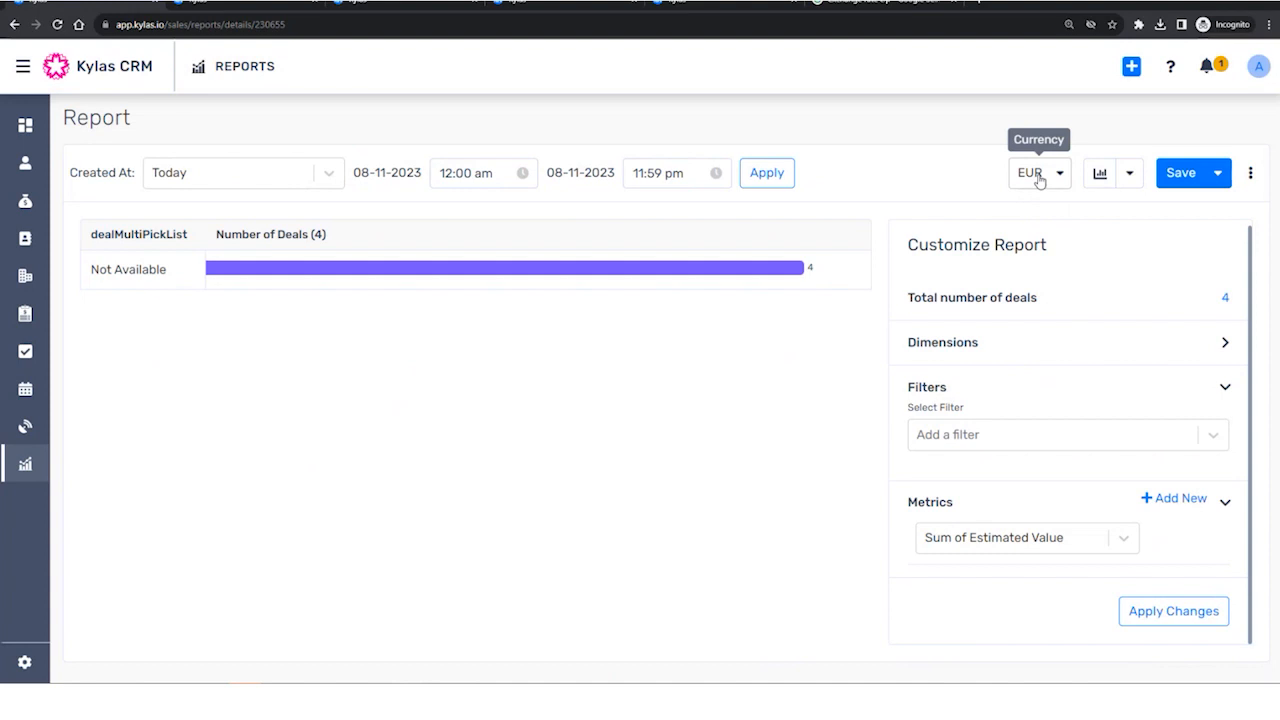
click(1125, 611)
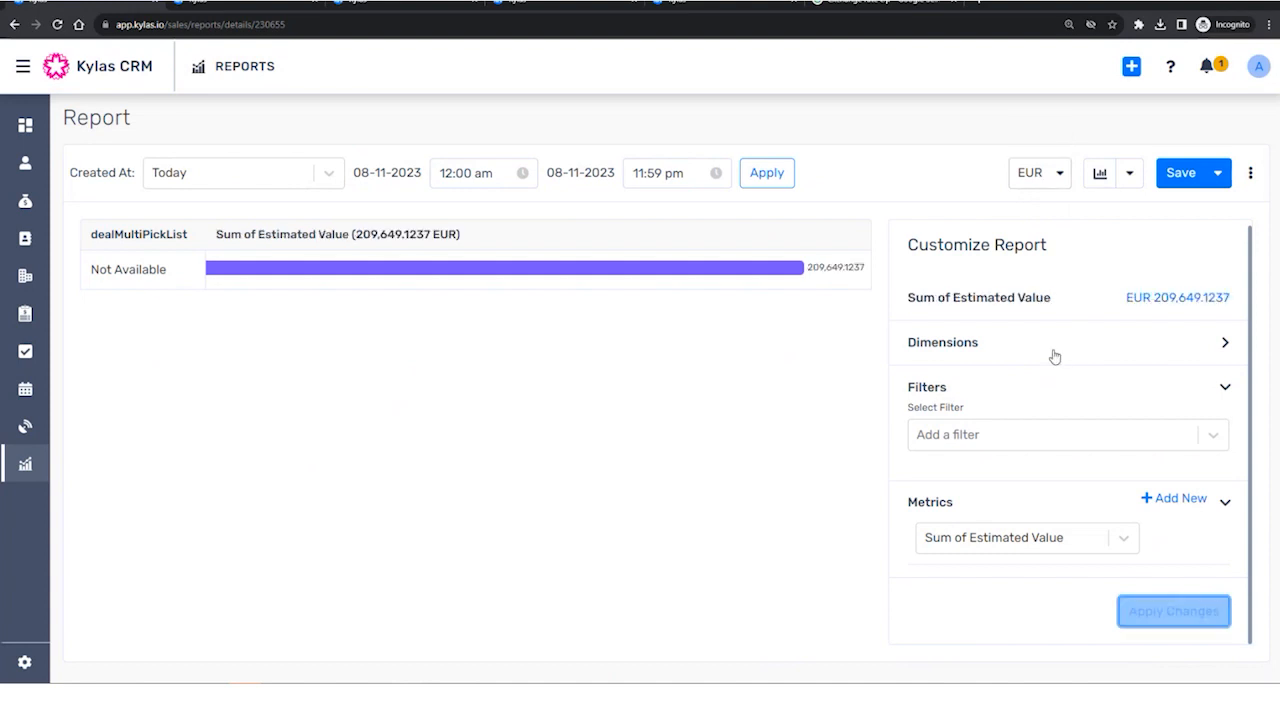
drag(208, 237, 423, 257)
click(623, 249)
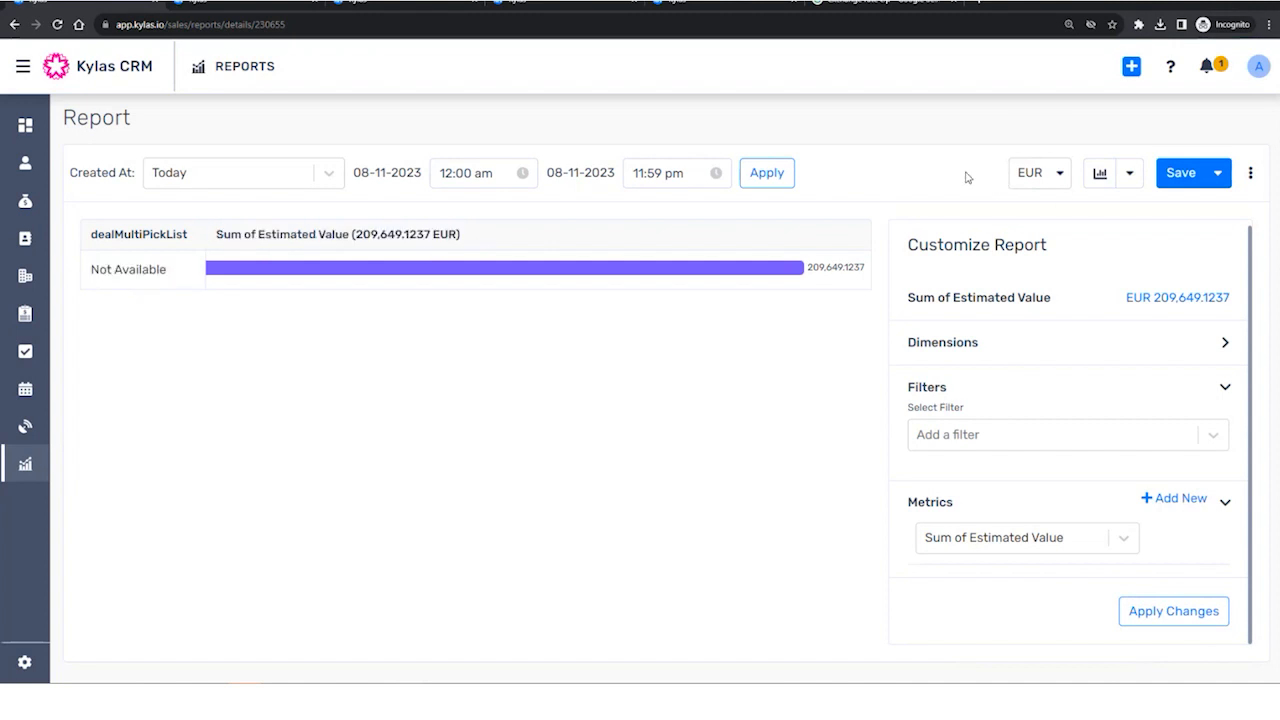
Check the Currency page of the account settings and return to the report.
click(251, 5)
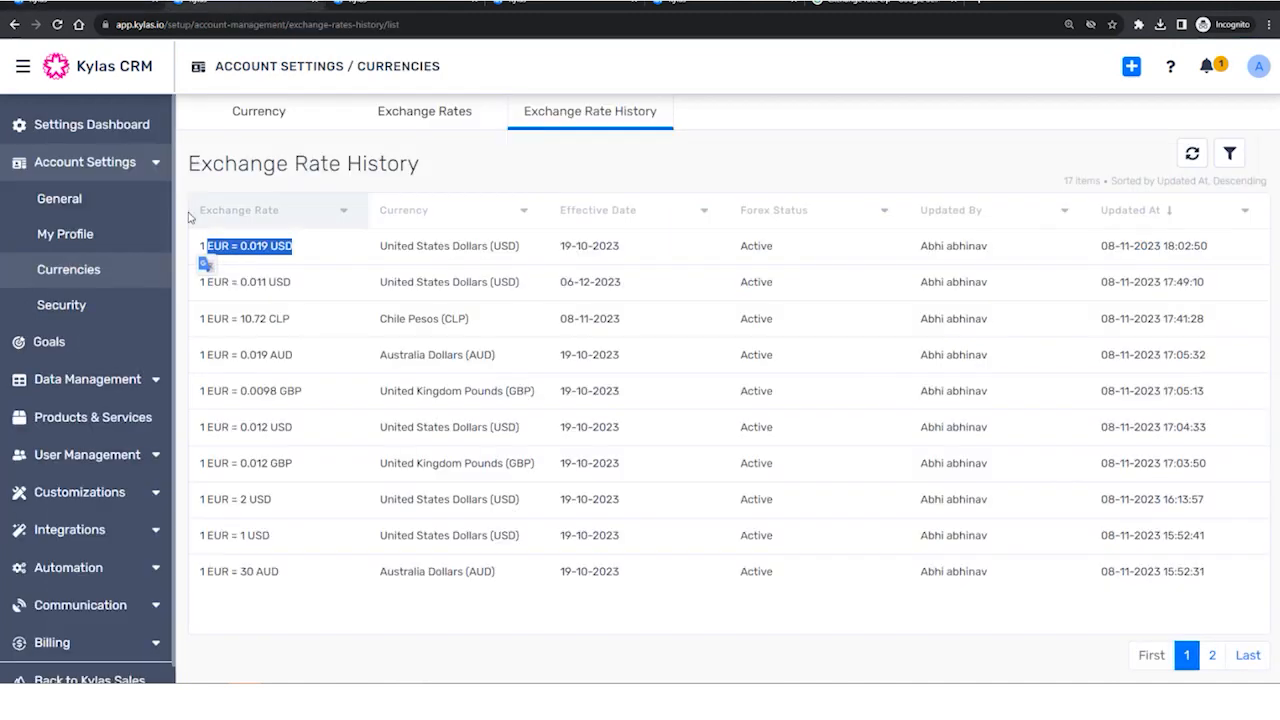
click(245, 125)
click(116, 7)
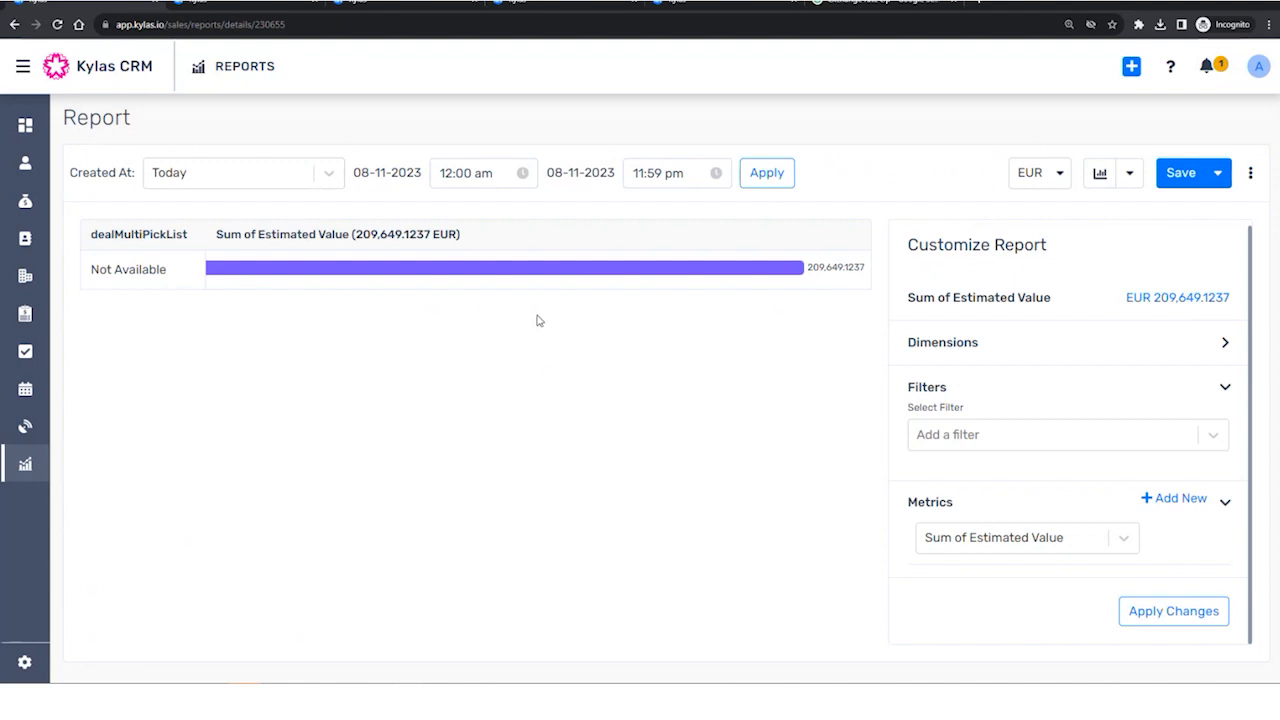
Set the report's currency to USD and check the converted sum of estimated value.
click(1058, 174)
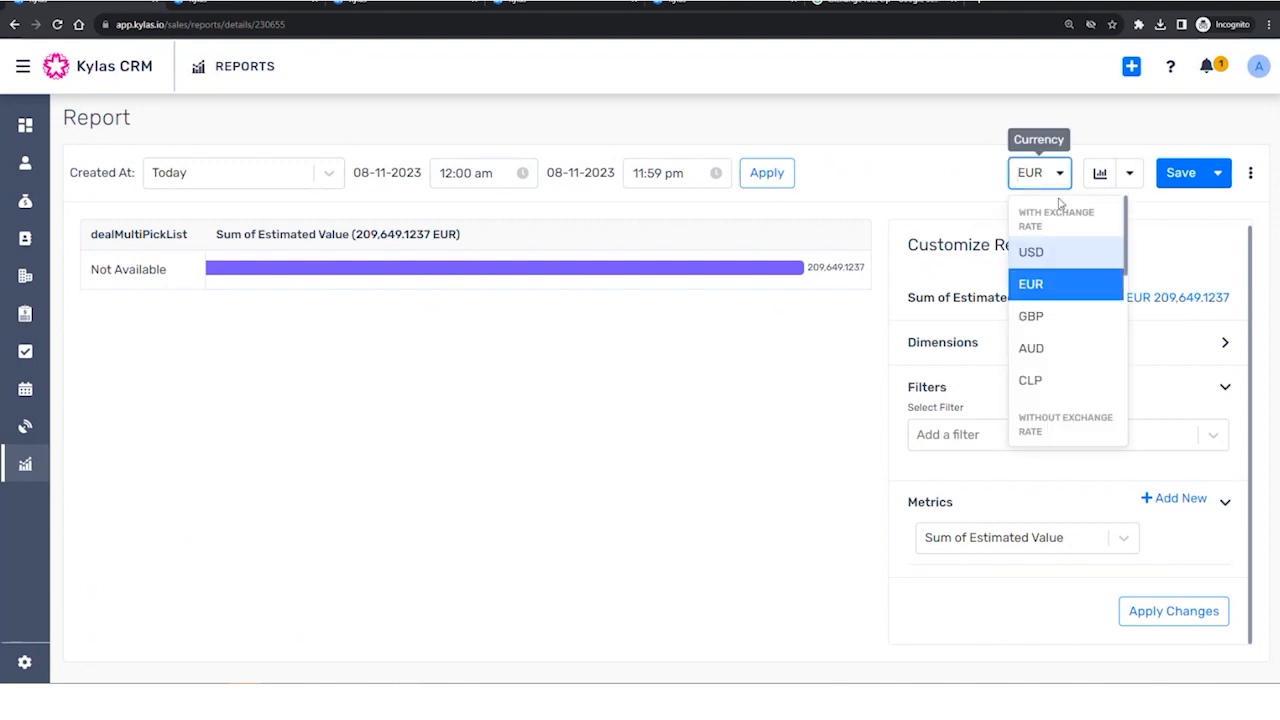
click(1066, 254)
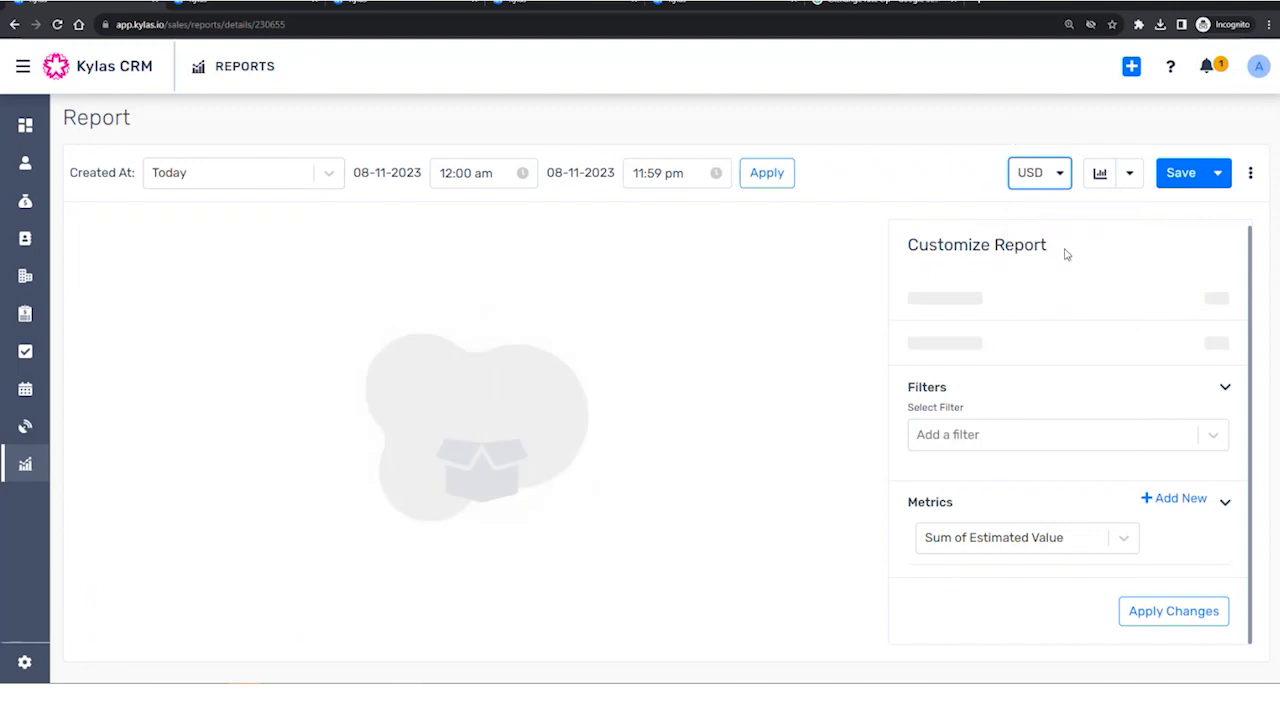
drag(457, 243, 378, 229)
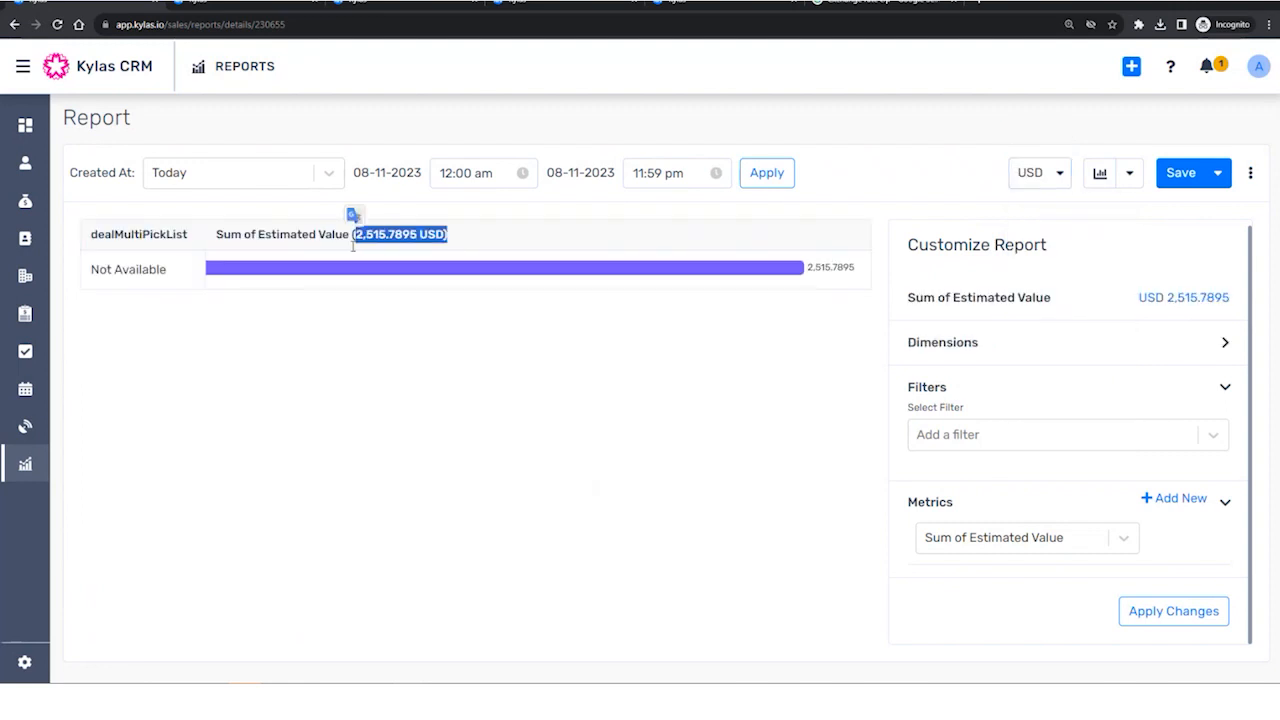
click(444, 352)
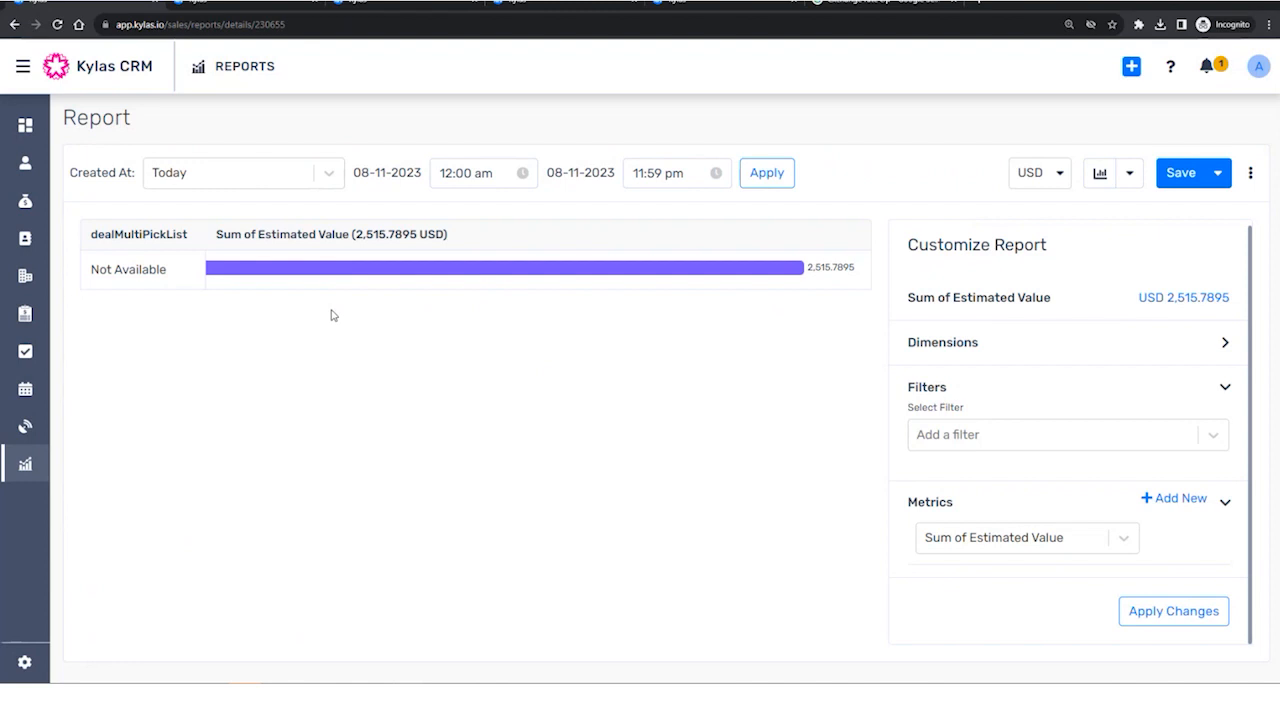
Examine which report currencies are available with an exchange rate, without an exchange rate and as inactive currencies.
click(1062, 184)
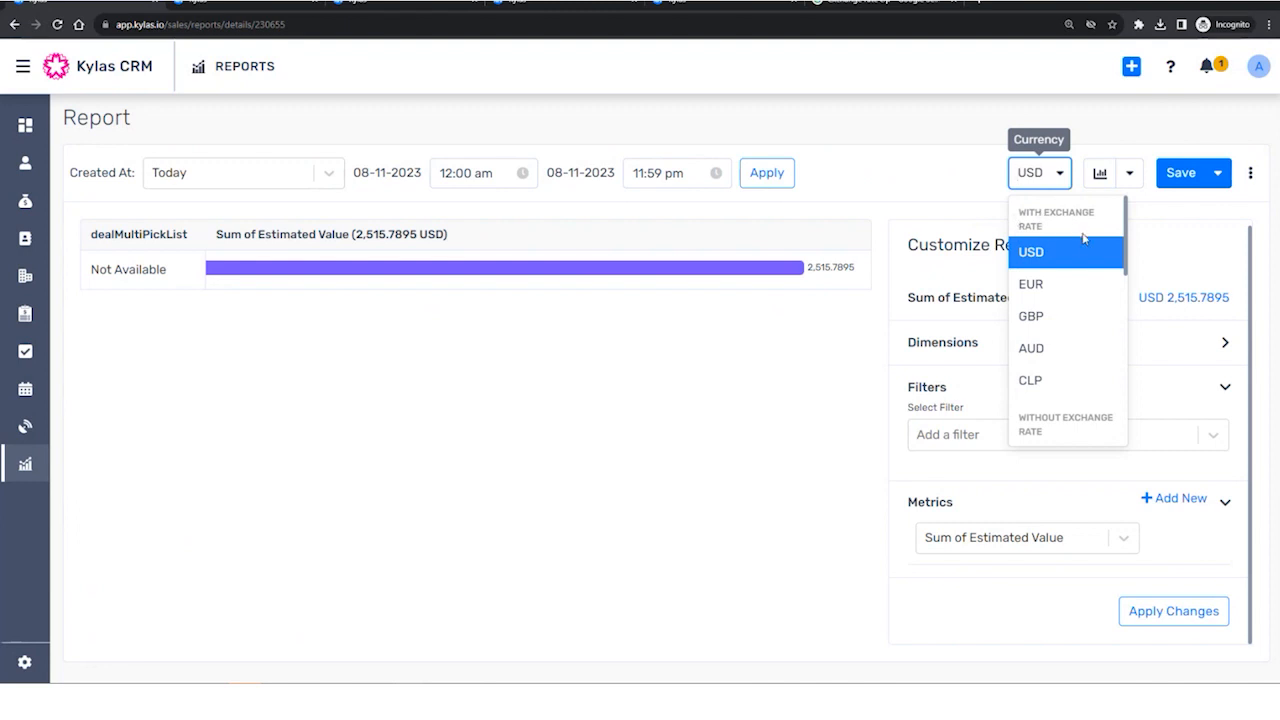
scroll(1080, 283, down, 3)
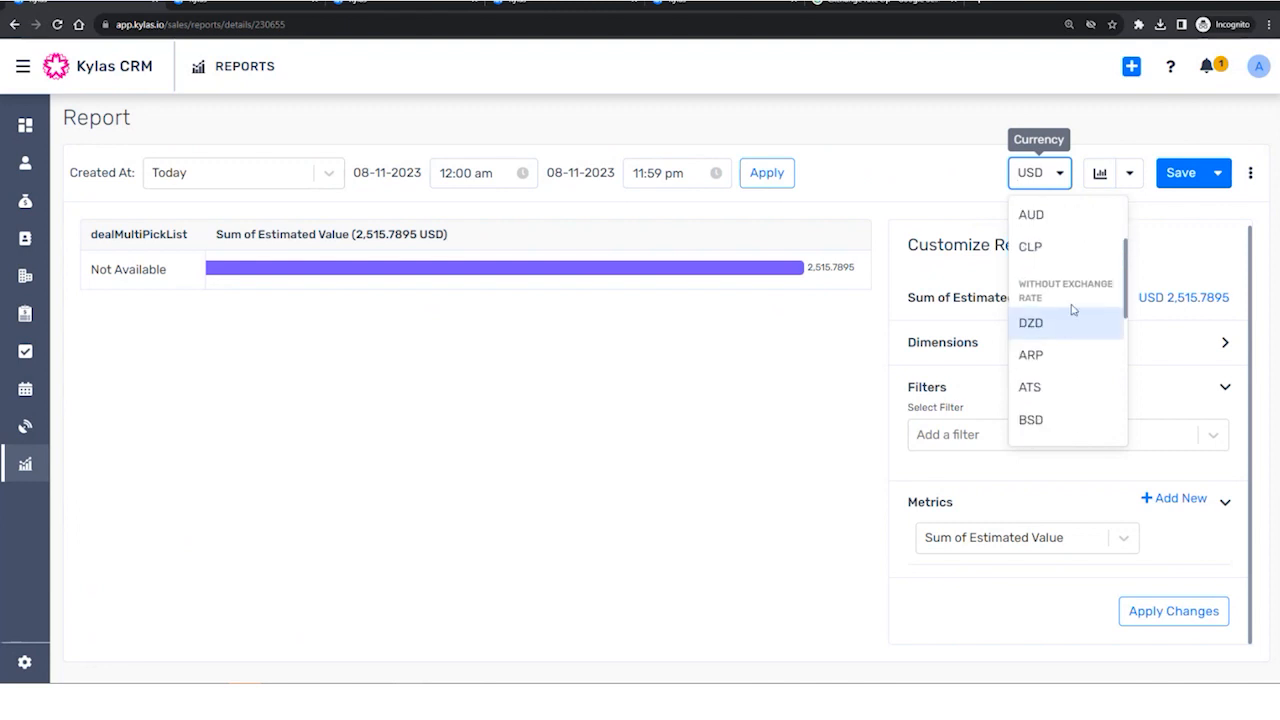
scroll(1072, 310, down, 5)
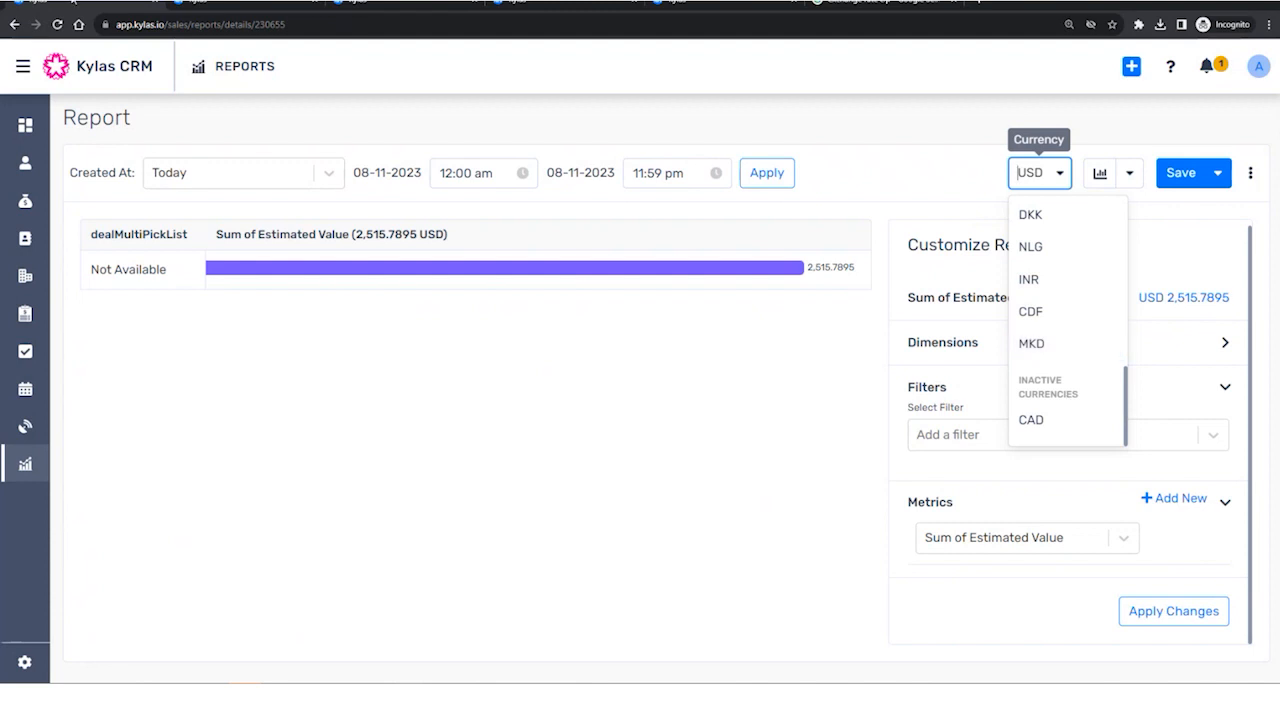
Open the billing usage statistics in a duplicate of the report's browser tab and examine the Forex usage.
right_click(74, 4)
click(100, 66)
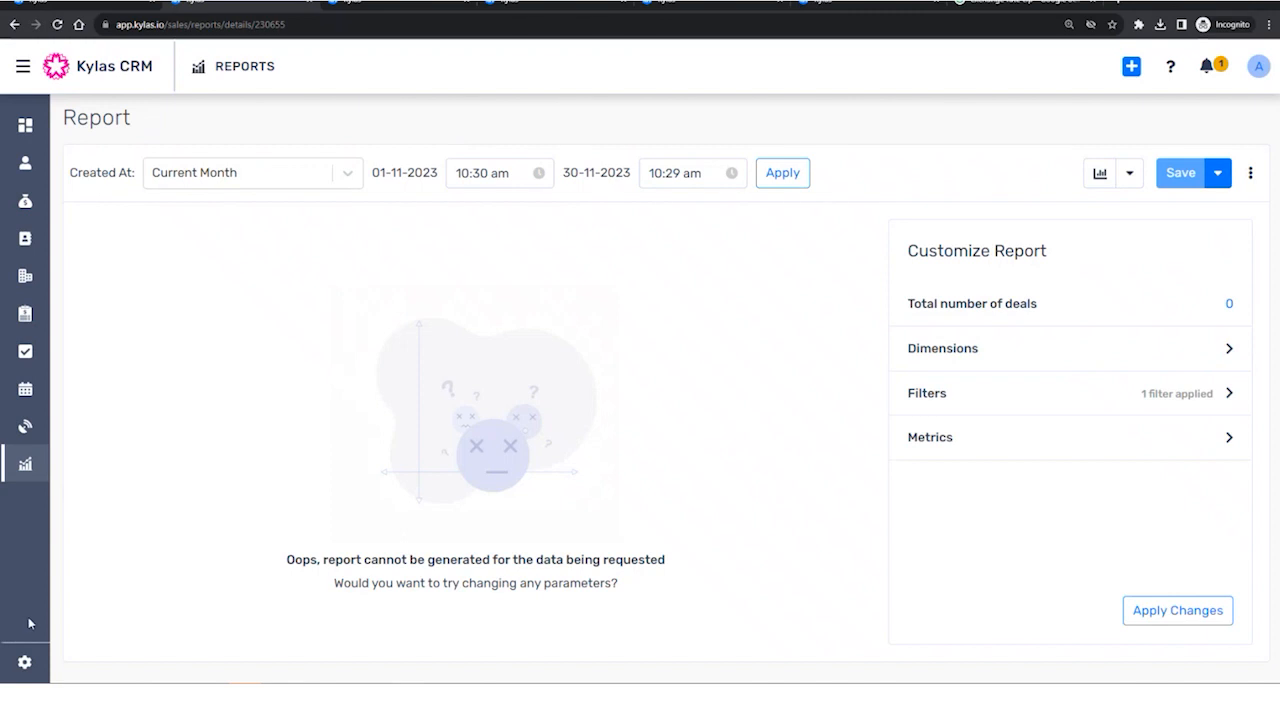
click(25, 662)
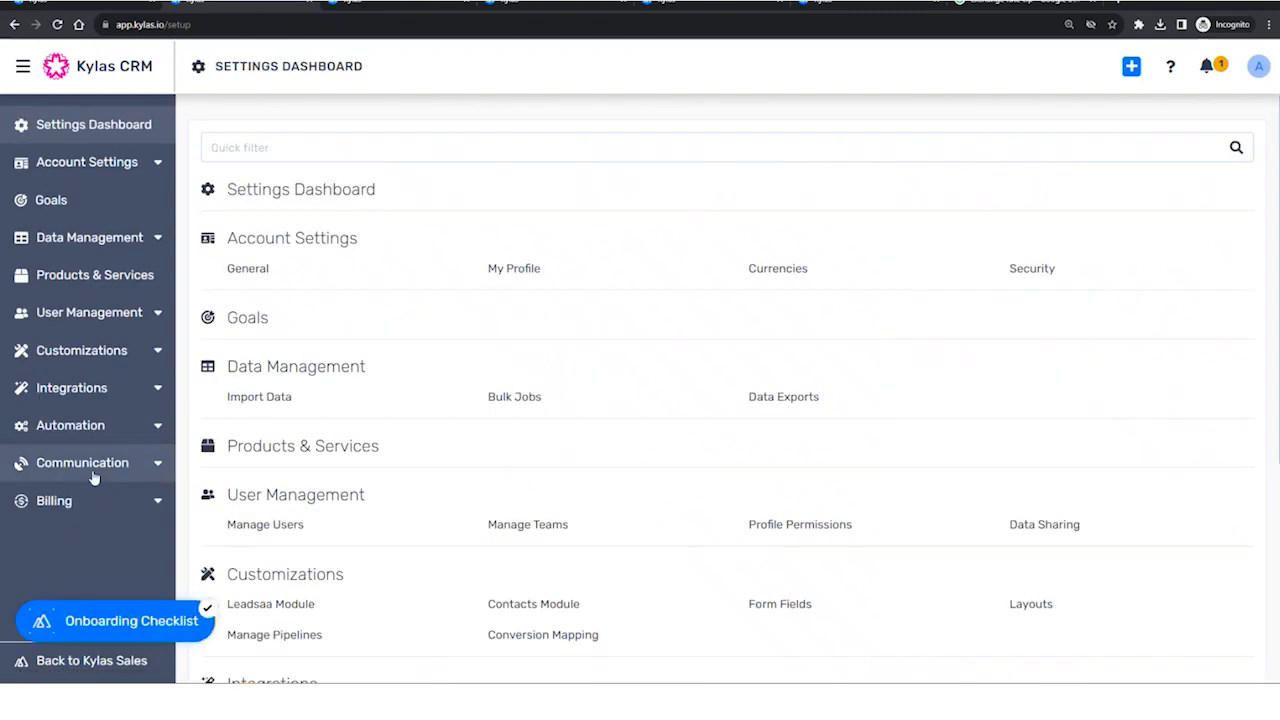
click(77, 502)
click(82, 537)
scroll(1017, 529, down, 1)
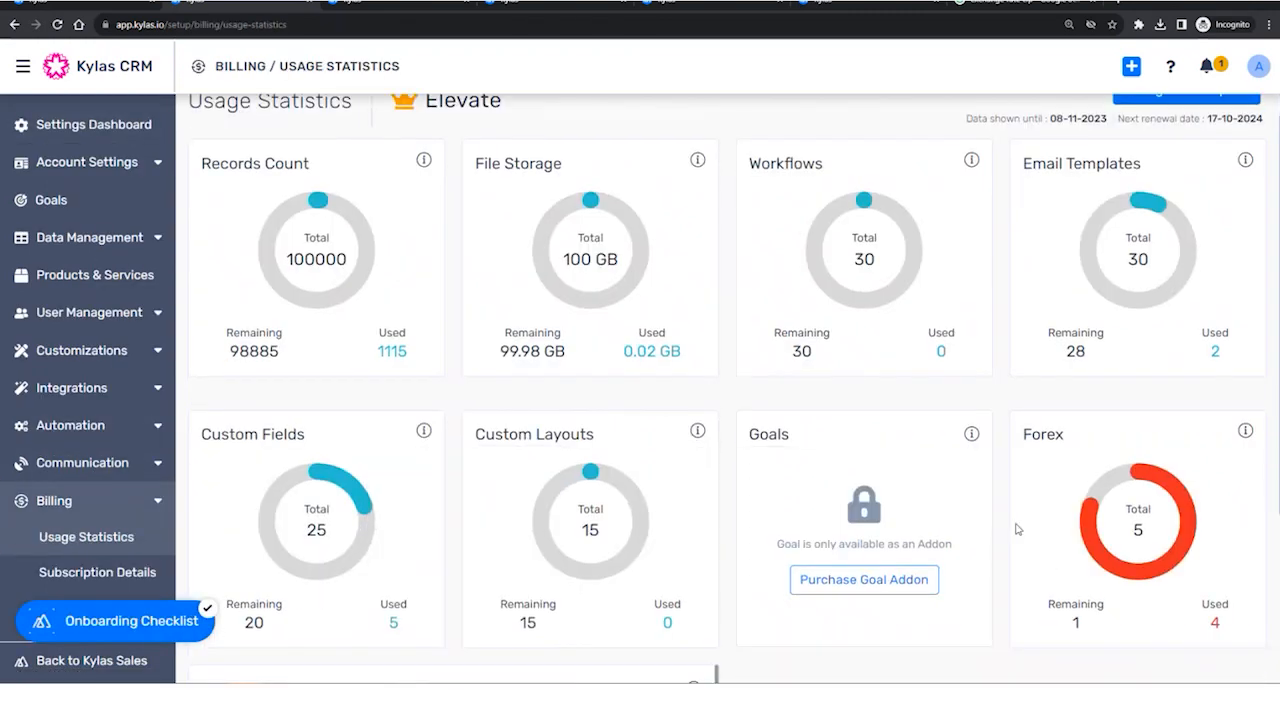
scroll(1017, 529, down, 2)
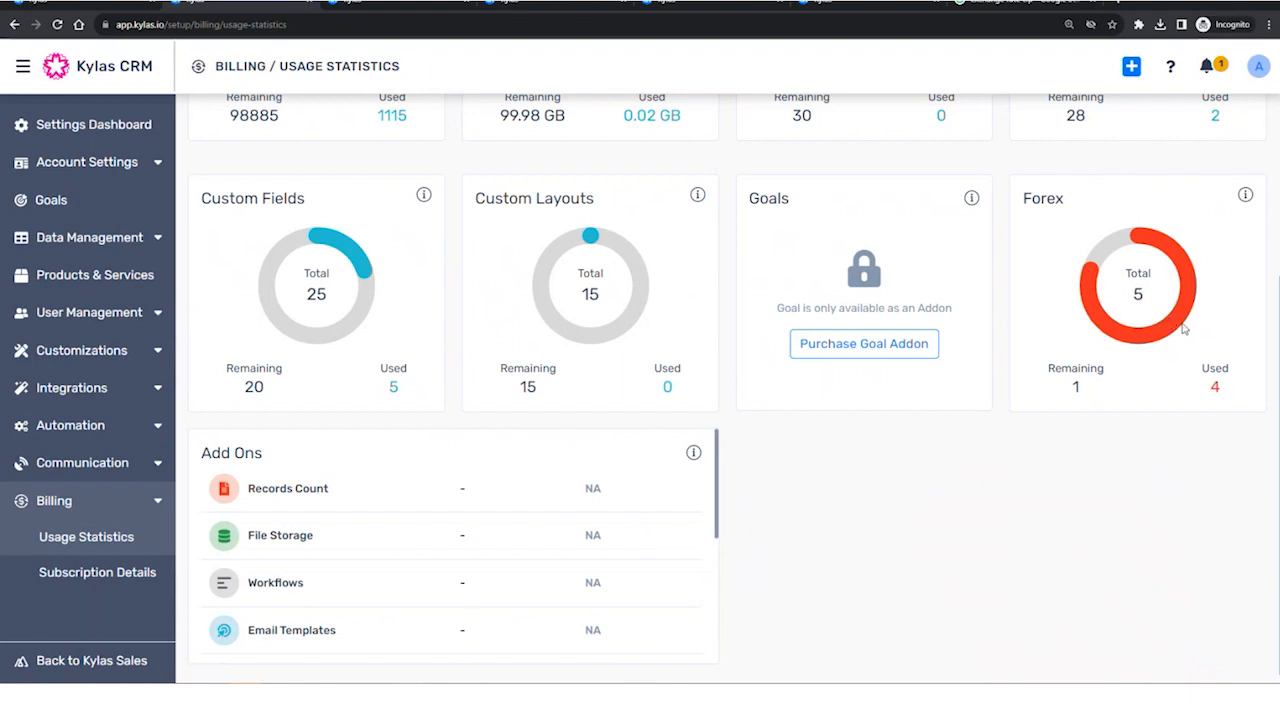
Open the exchange rates in the currency settings of the account.
scroll(1155, 294, up, 3)
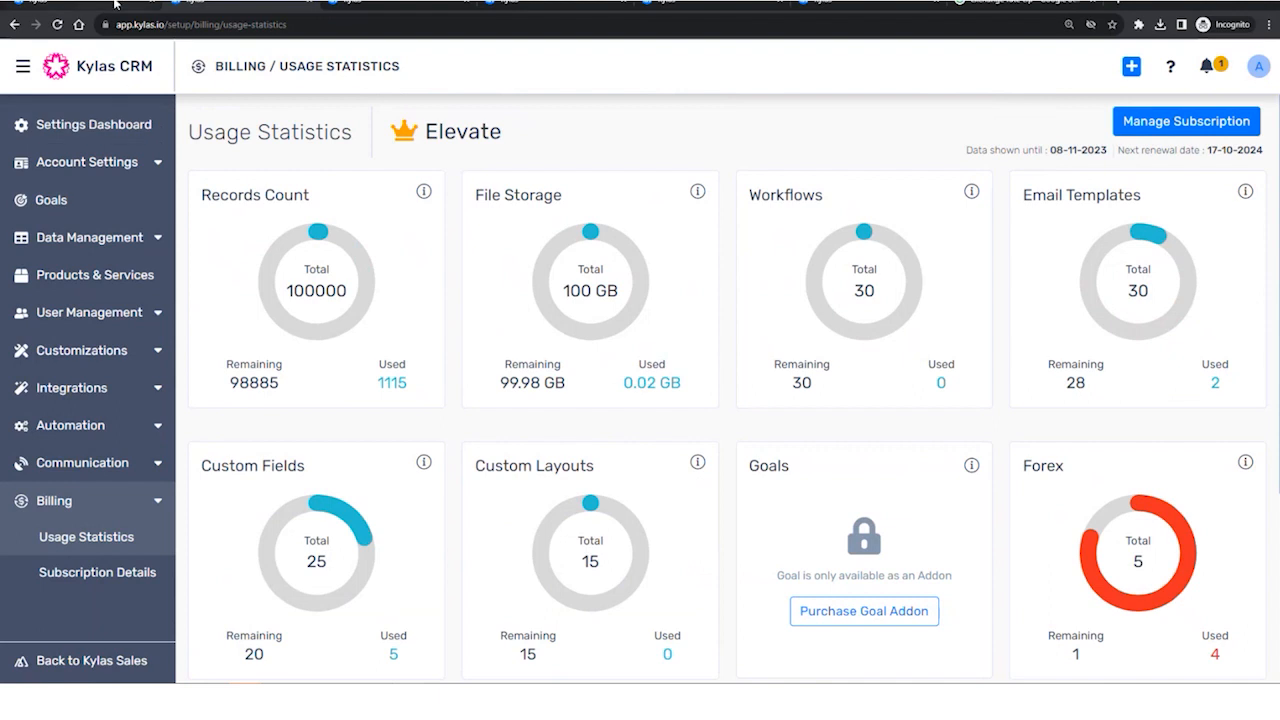
click(210, 5)
click(95, 8)
click(64, 170)
click(66, 270)
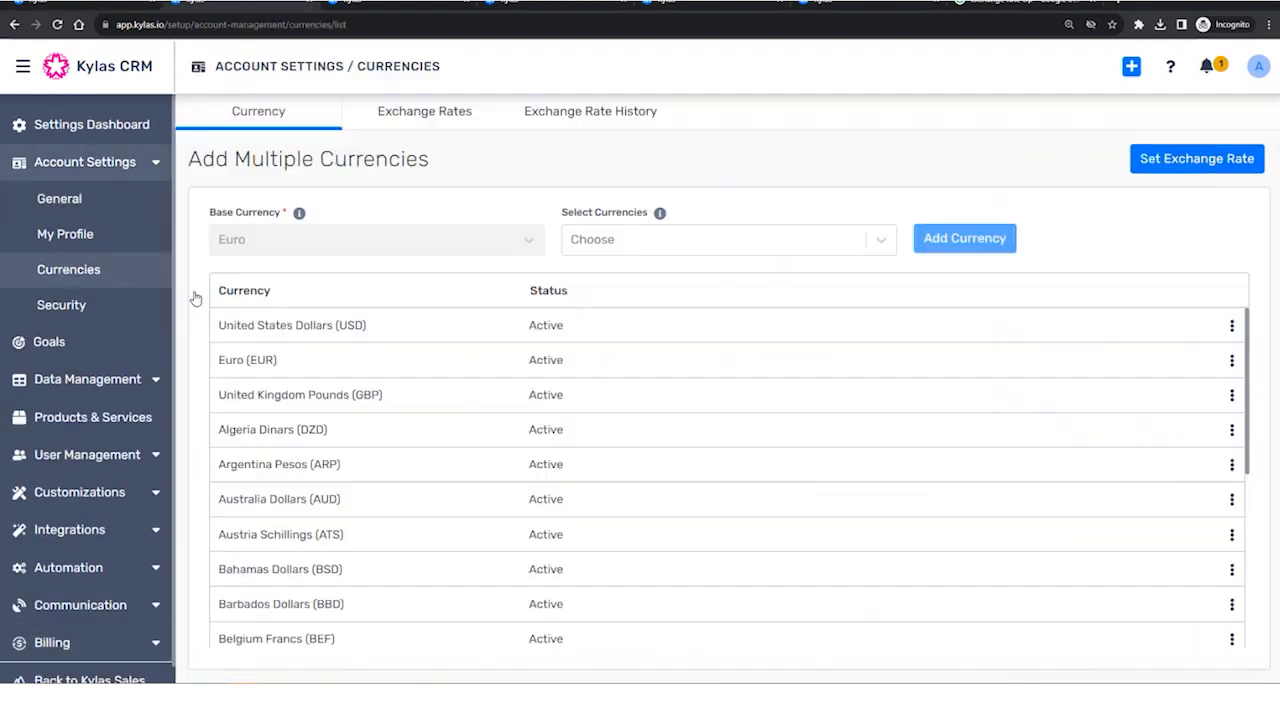
click(435, 122)
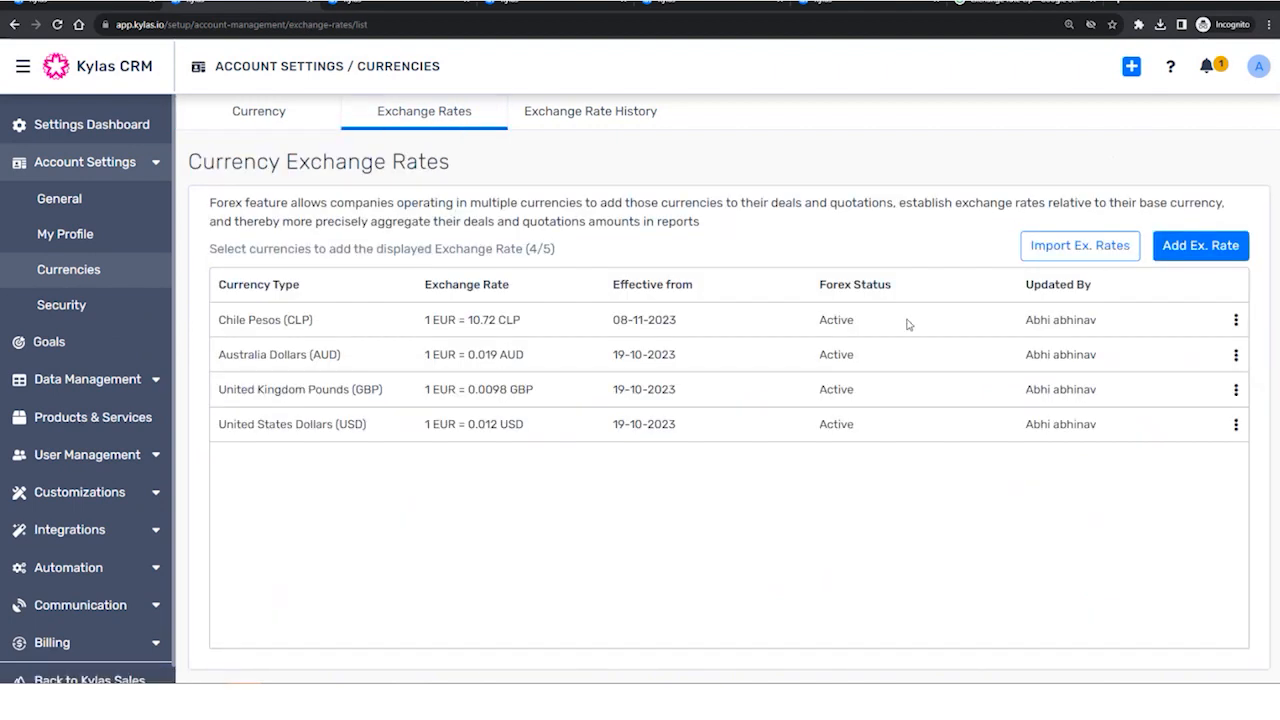
Add and save an exchange rate of 1 EUR = 0.132 for Barbados Dollars (BBD).
click(1200, 245)
click(573, 252)
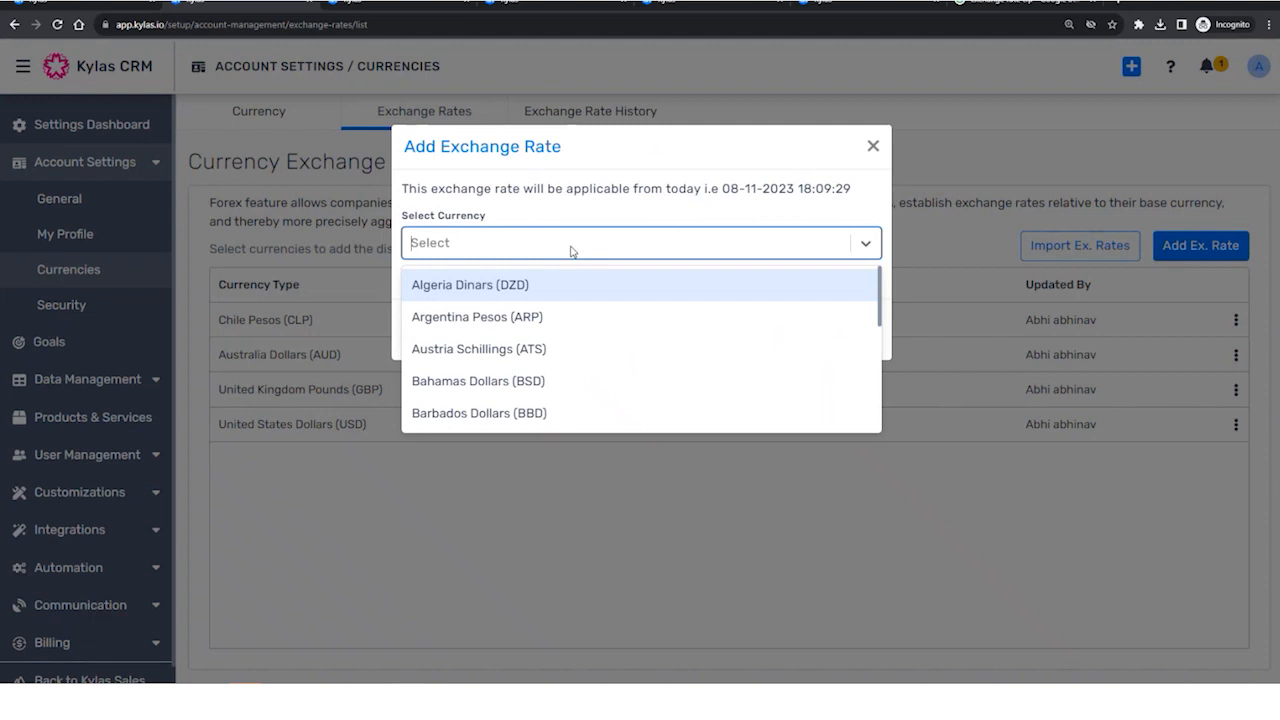
scroll(571, 397, down, 3)
click(563, 355)
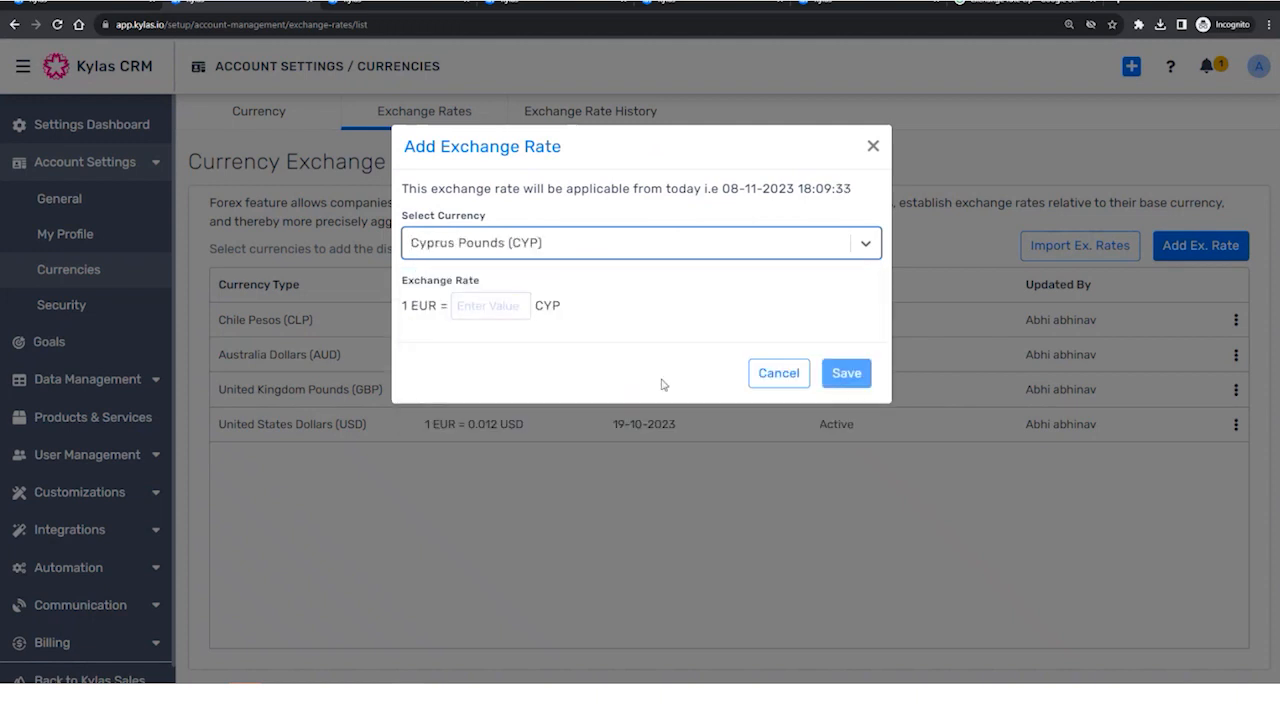
click(535, 250)
click(568, 420)
click(481, 303)
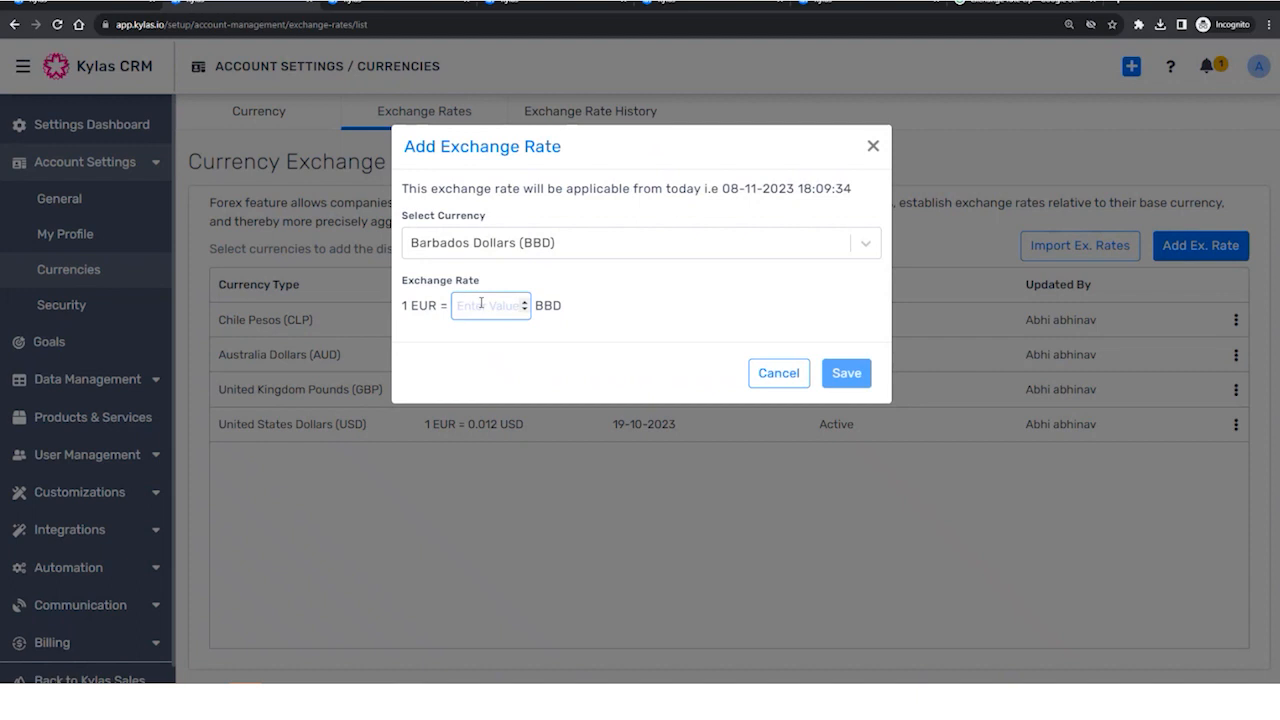
text(0.13)
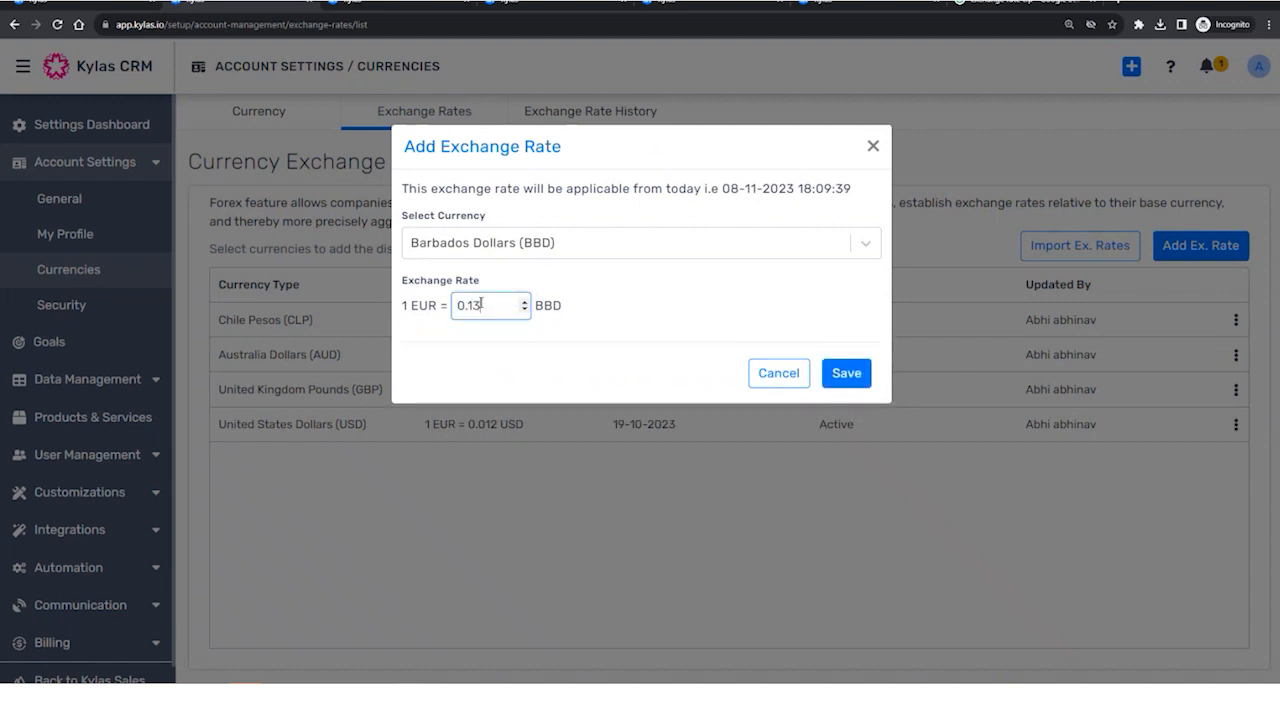
text(2)
click(846, 372)
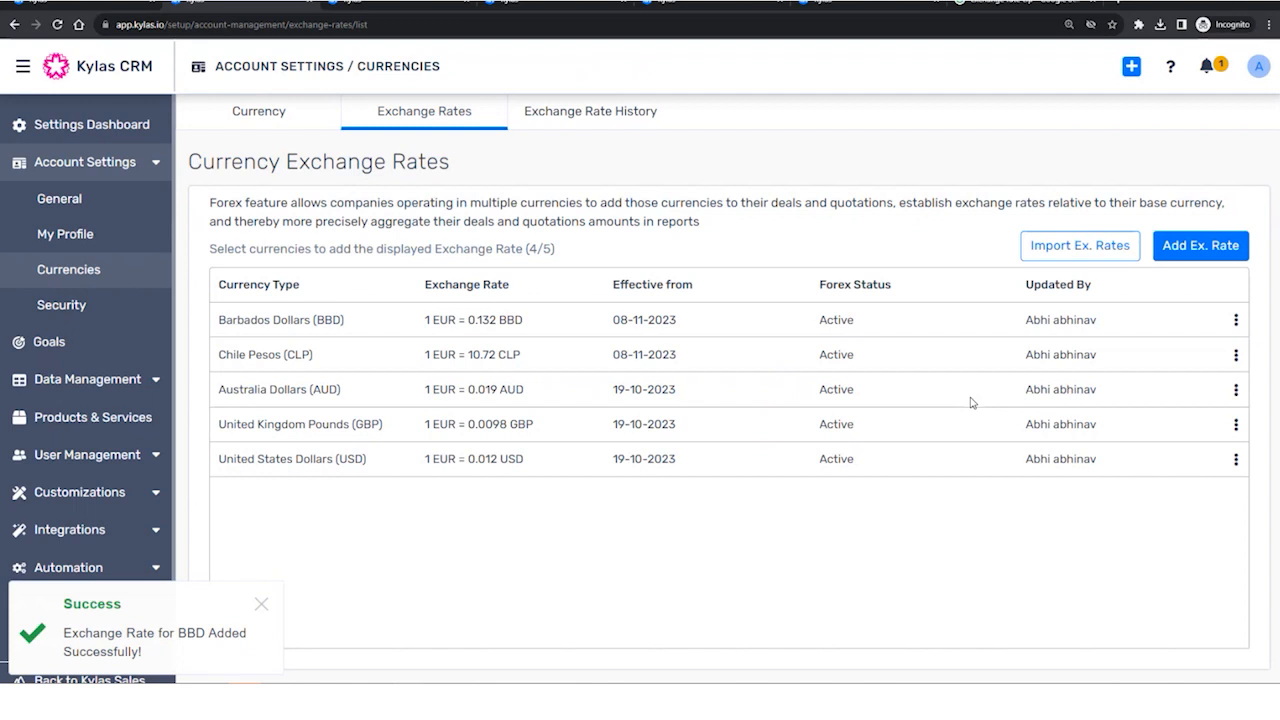
Try to add an exchange rate of 1 EUR = 123 for Congolese franc (CDF), read the response and close the dialog.
click(1190, 252)
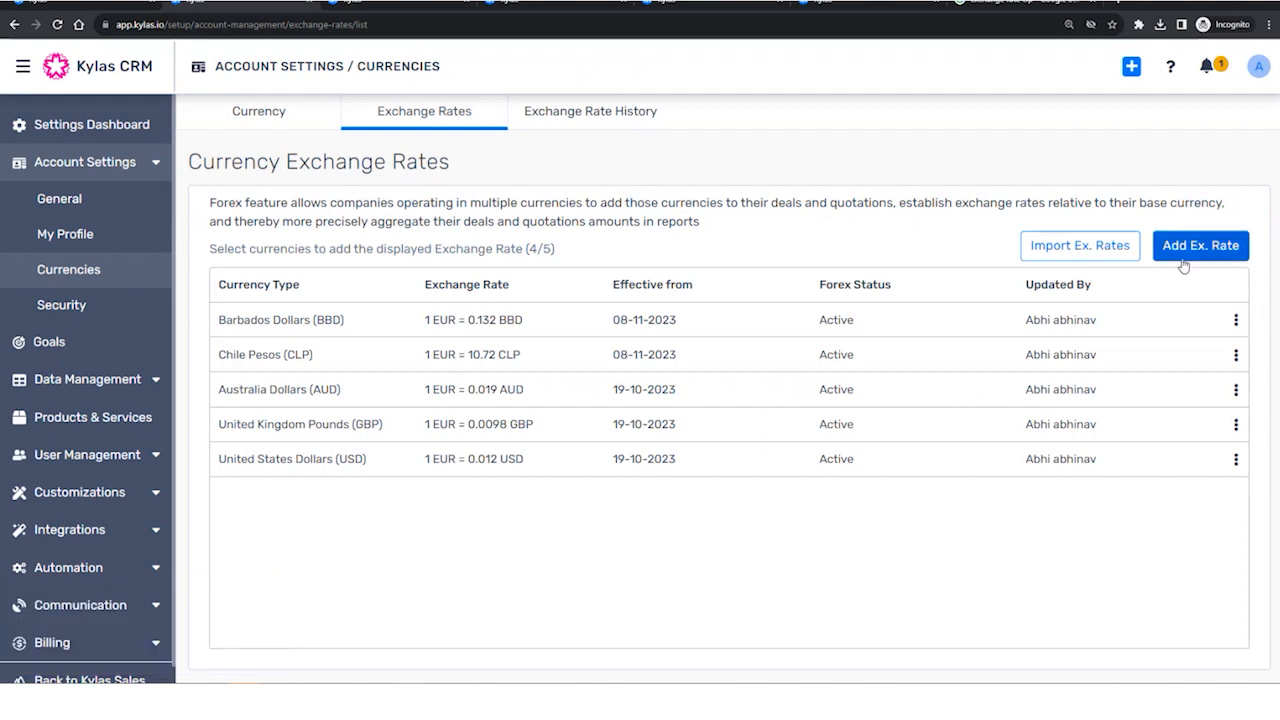
click(629, 248)
scroll(560, 380, down, 5)
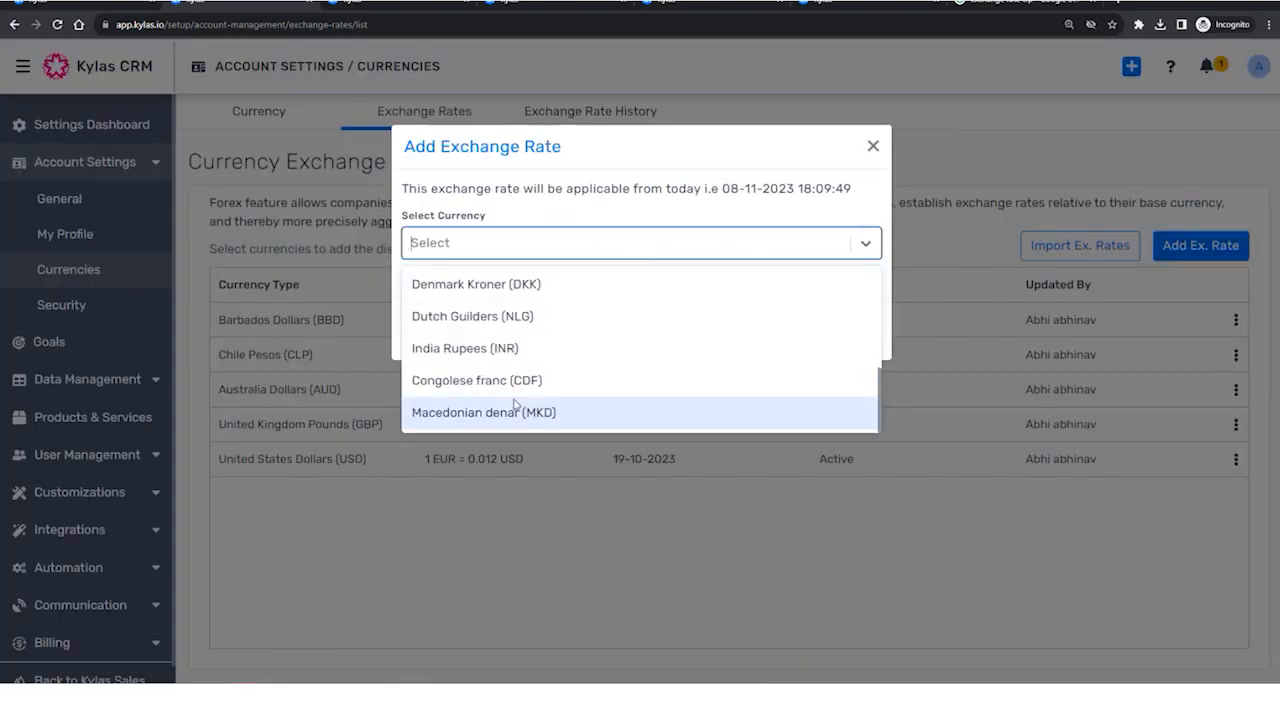
click(516, 378)
click(522, 306)
text(123)
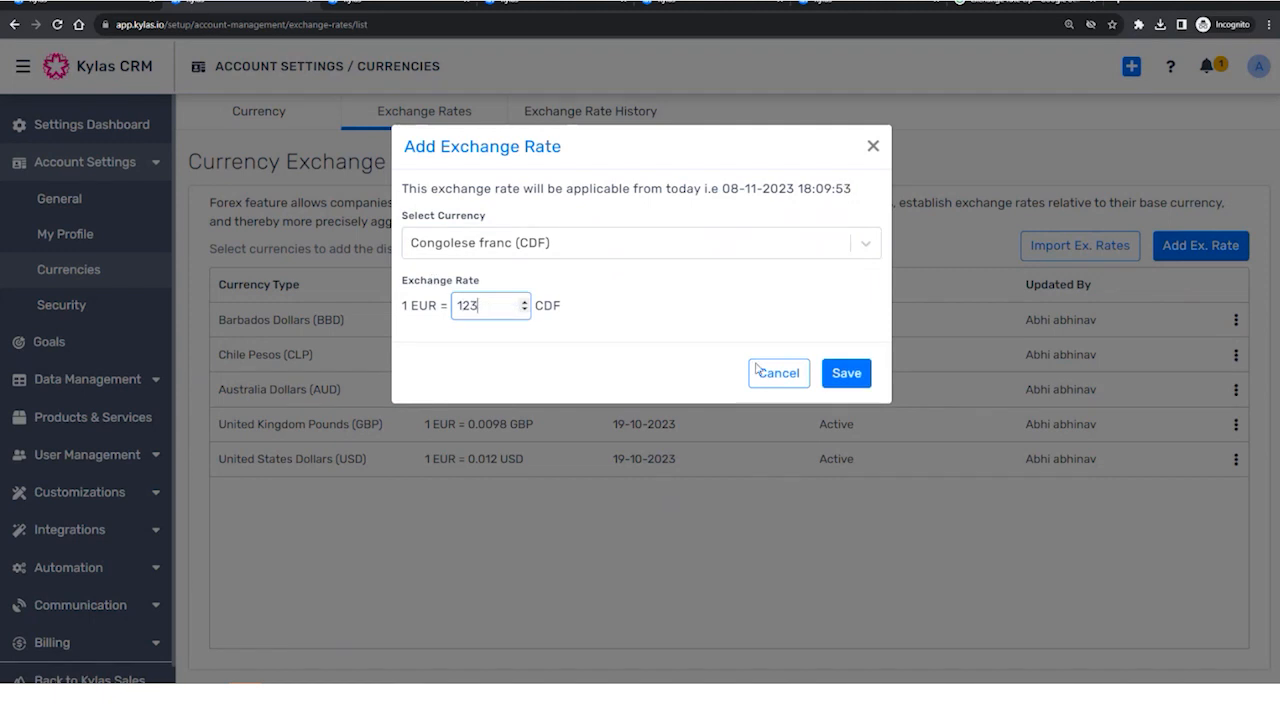
click(858, 375)
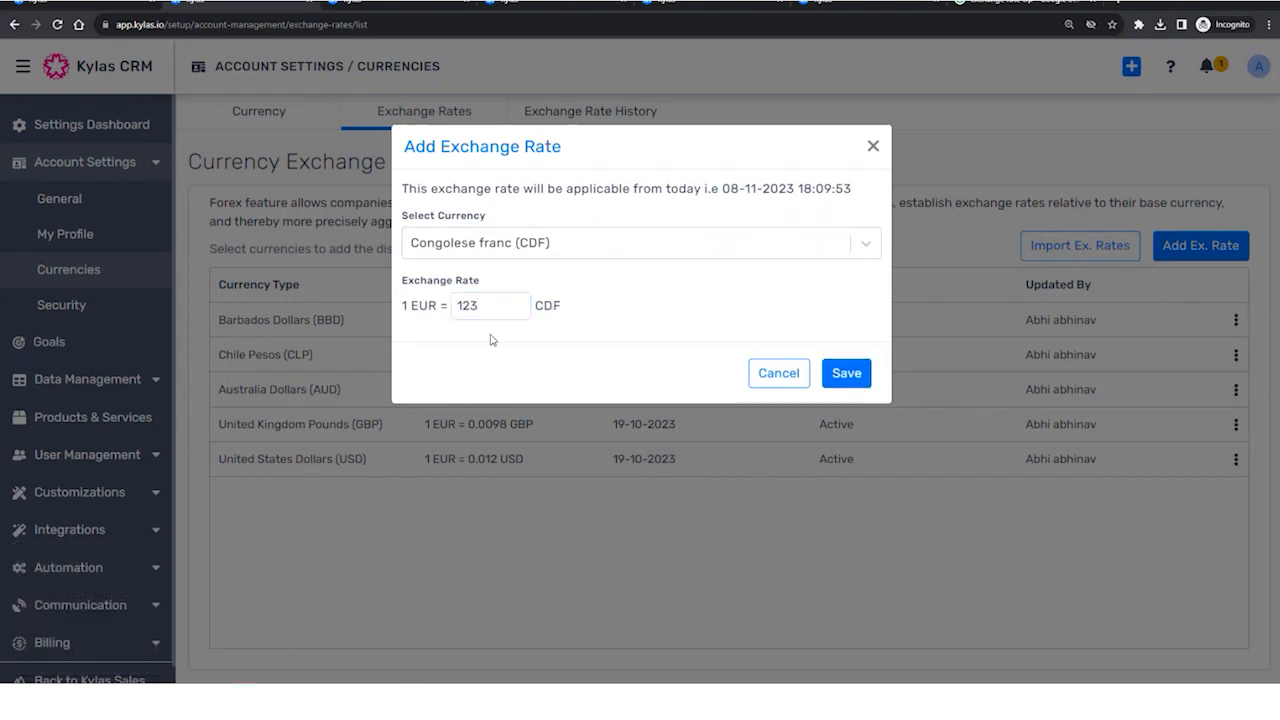
click(846, 372)
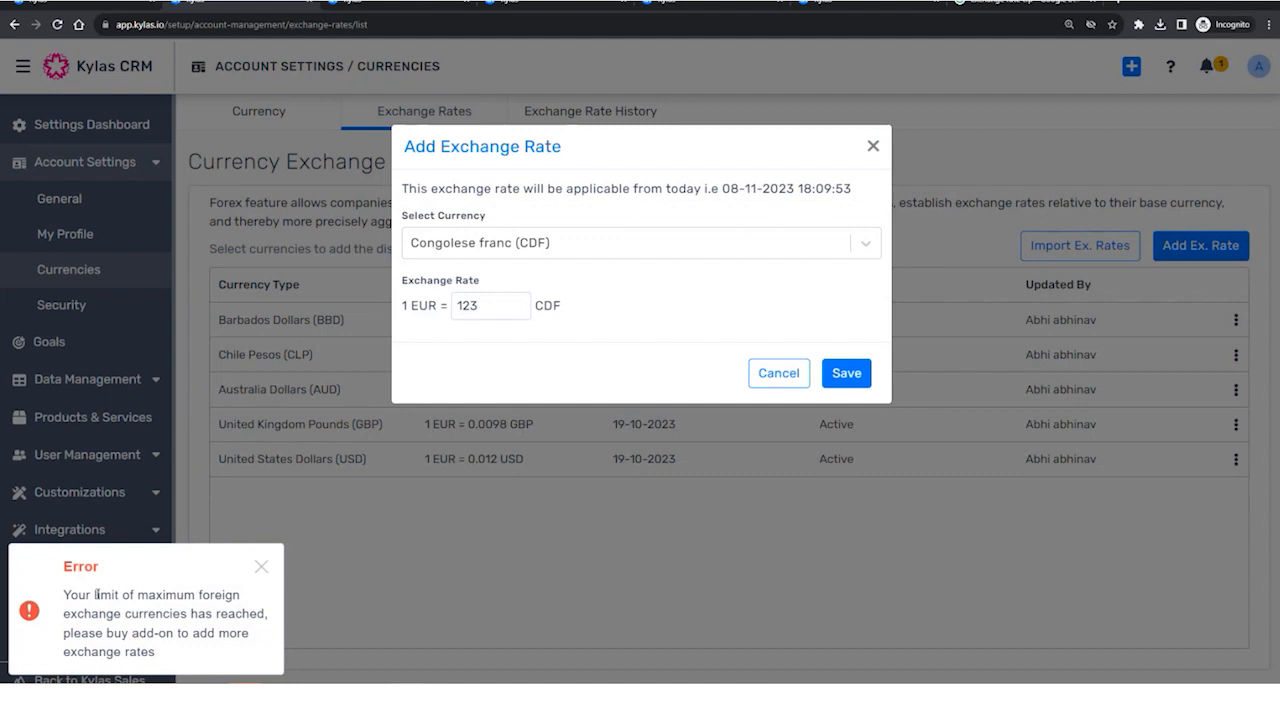
drag(66, 596, 241, 651)
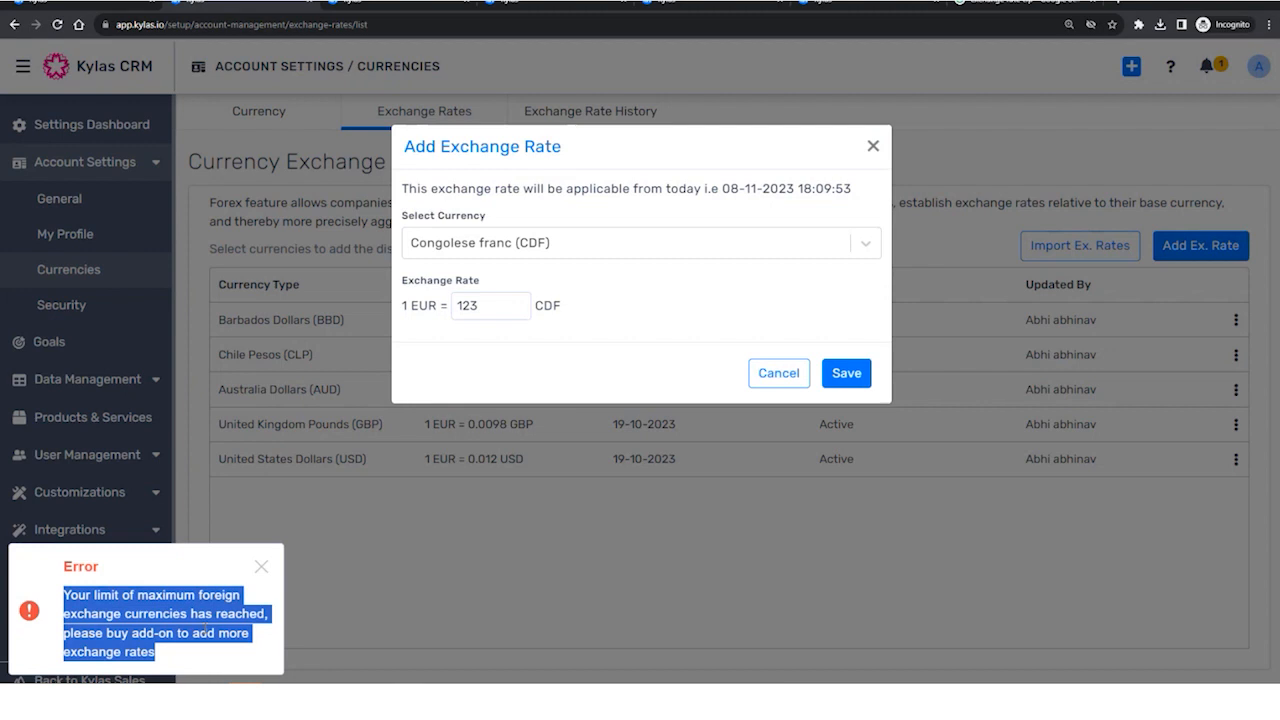
click(873, 146)
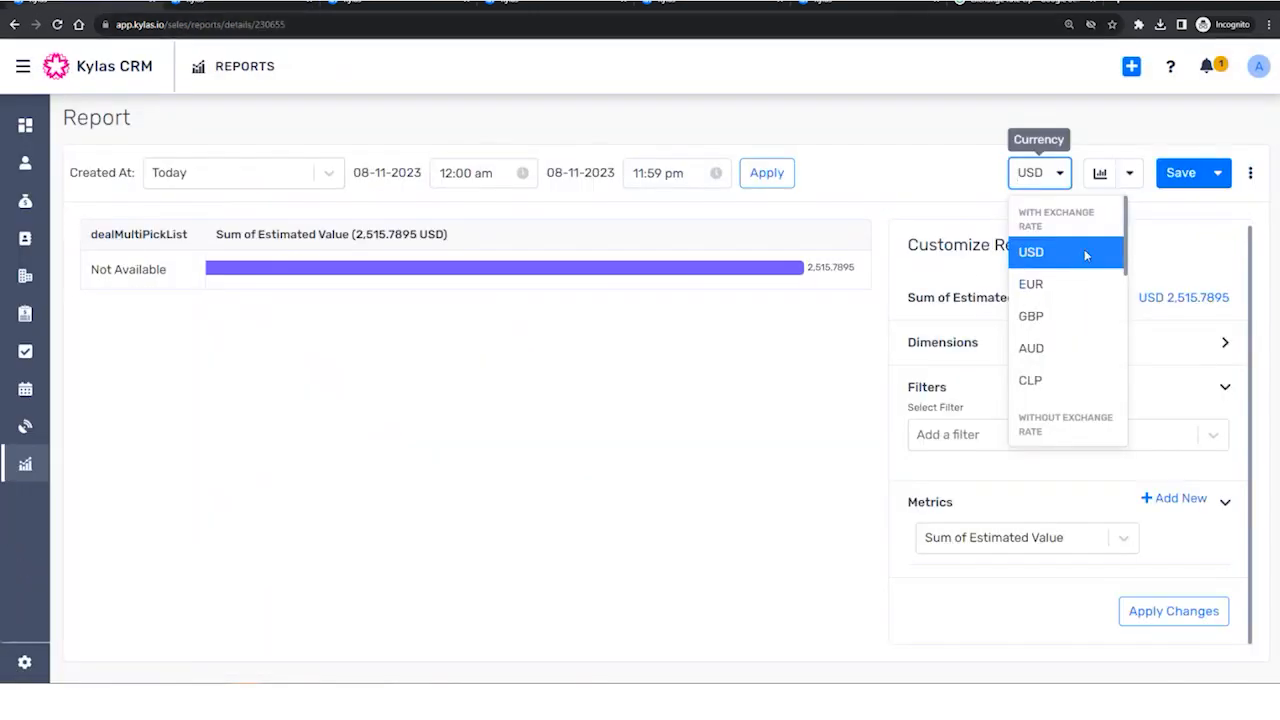
Compare the report's currency choices with an exchange rate to those without one.
scroll(1065, 400, down, 5)
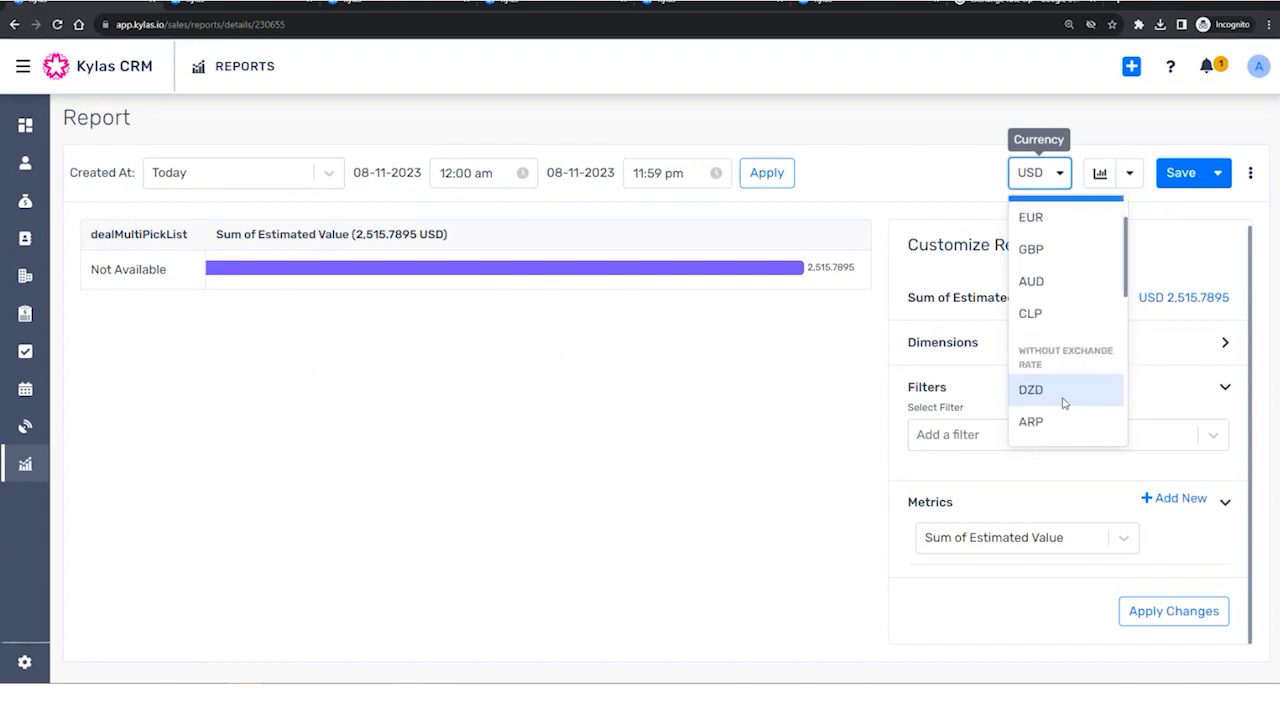
scroll(1066, 410, up, 5)
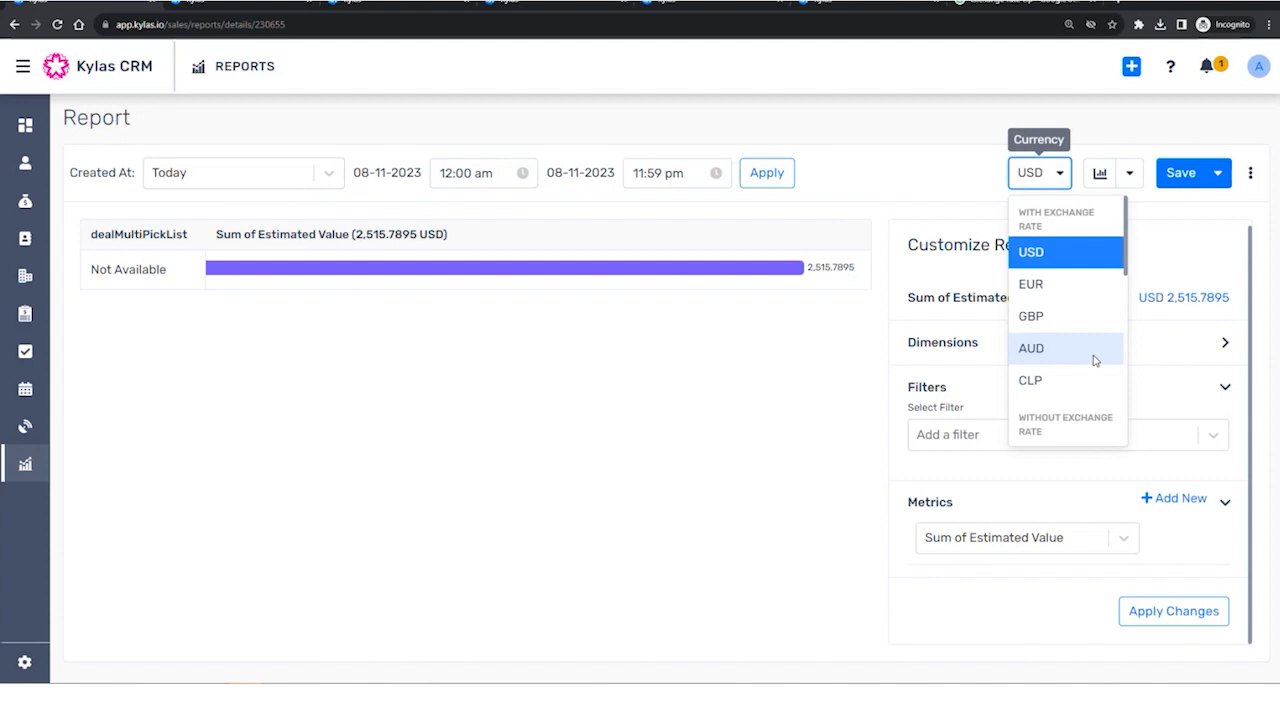
scroll(1094, 360, down, 5)
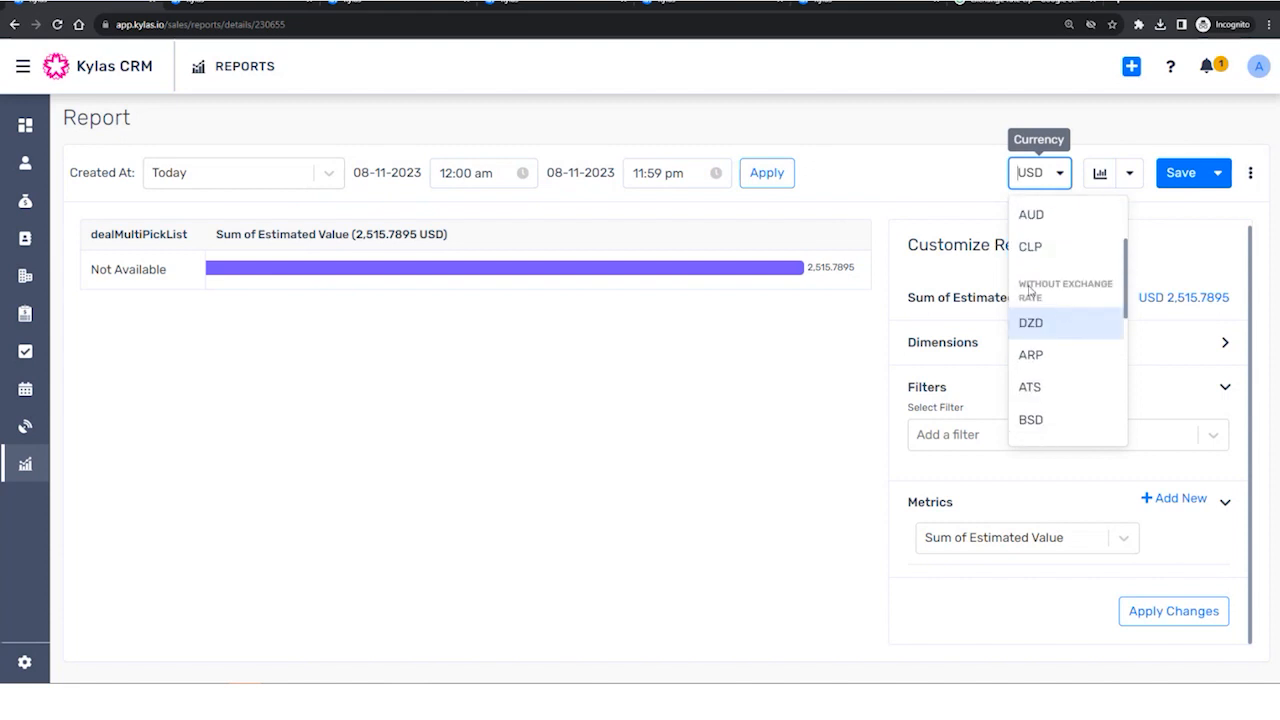
scroll(1083, 349, up, 3)
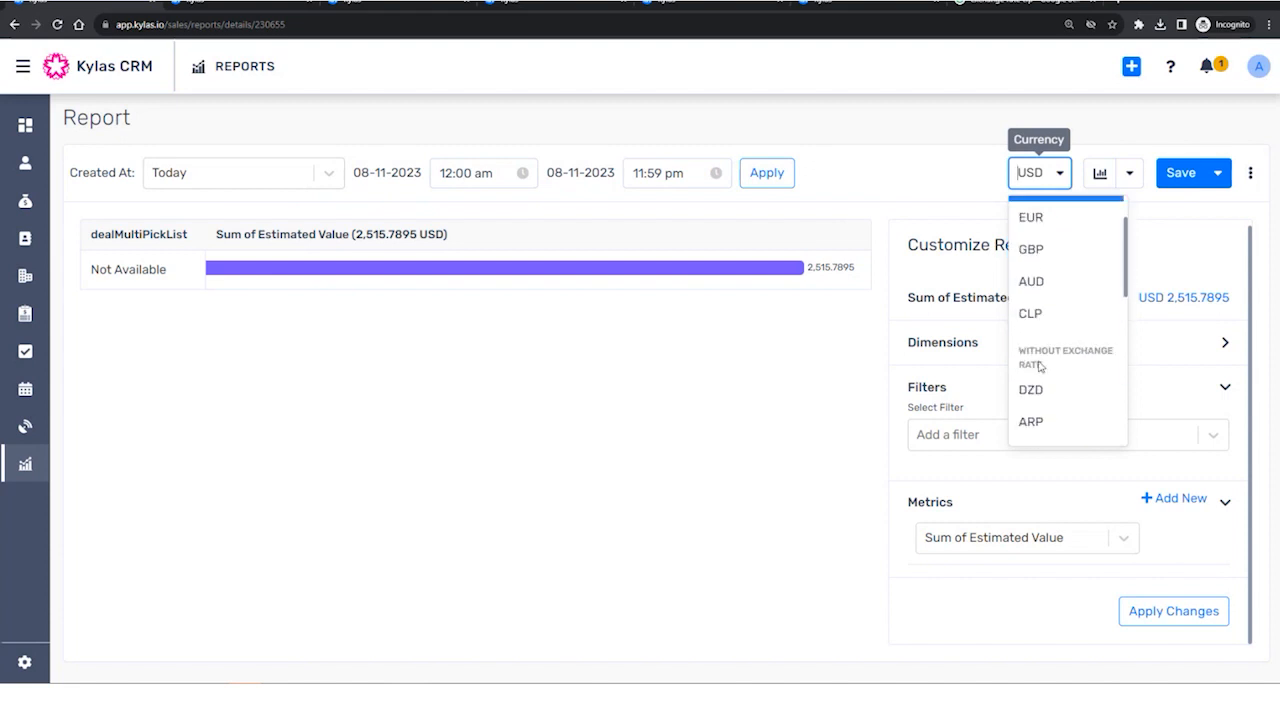
scroll(1074, 404, down, 3)
scroll(1074, 402, up, 2)
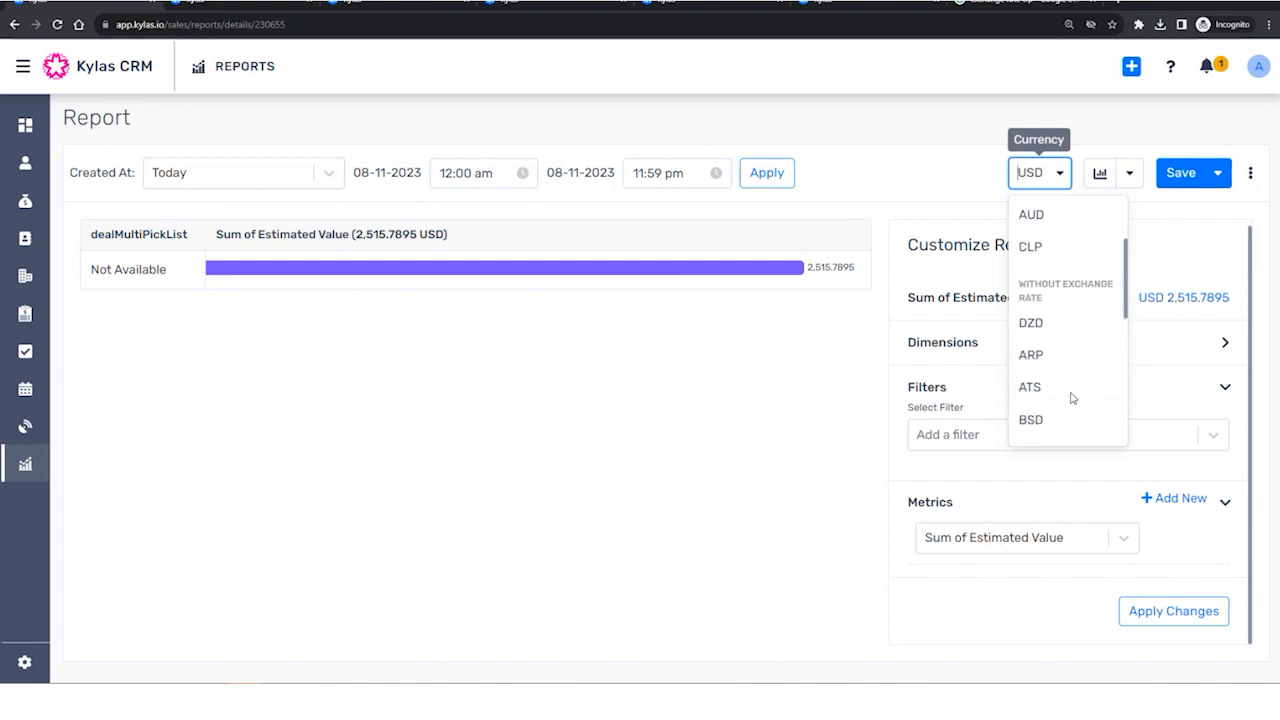
Review the status of the added currencies on the Currency page of the account settings.
click(310, 6)
click(252, 114)
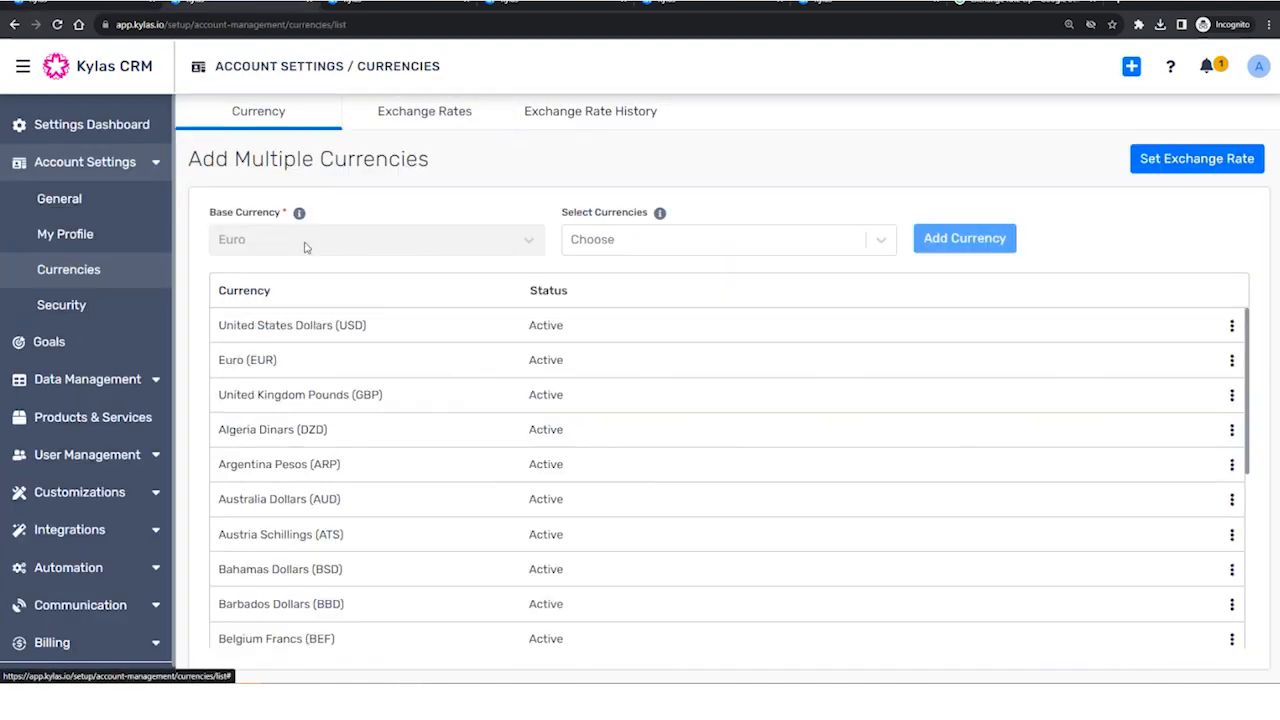
scroll(395, 395, down, 3)
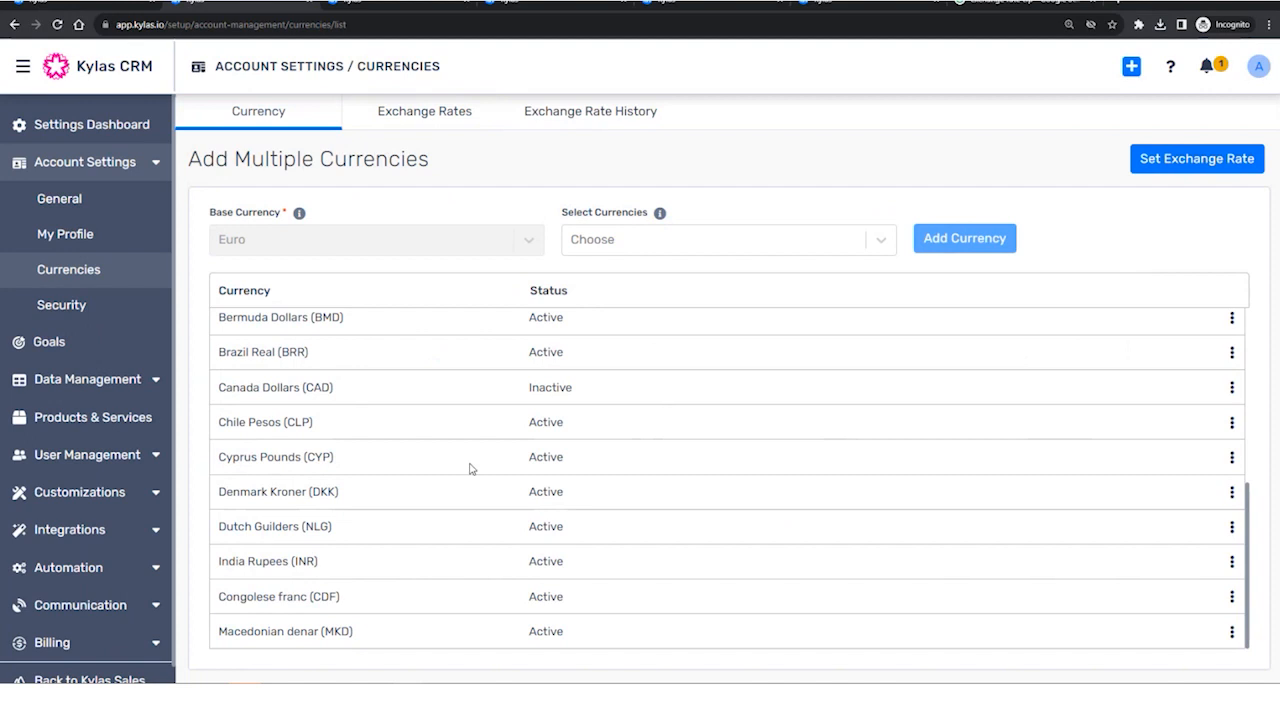
scroll(463, 447, up, 5)
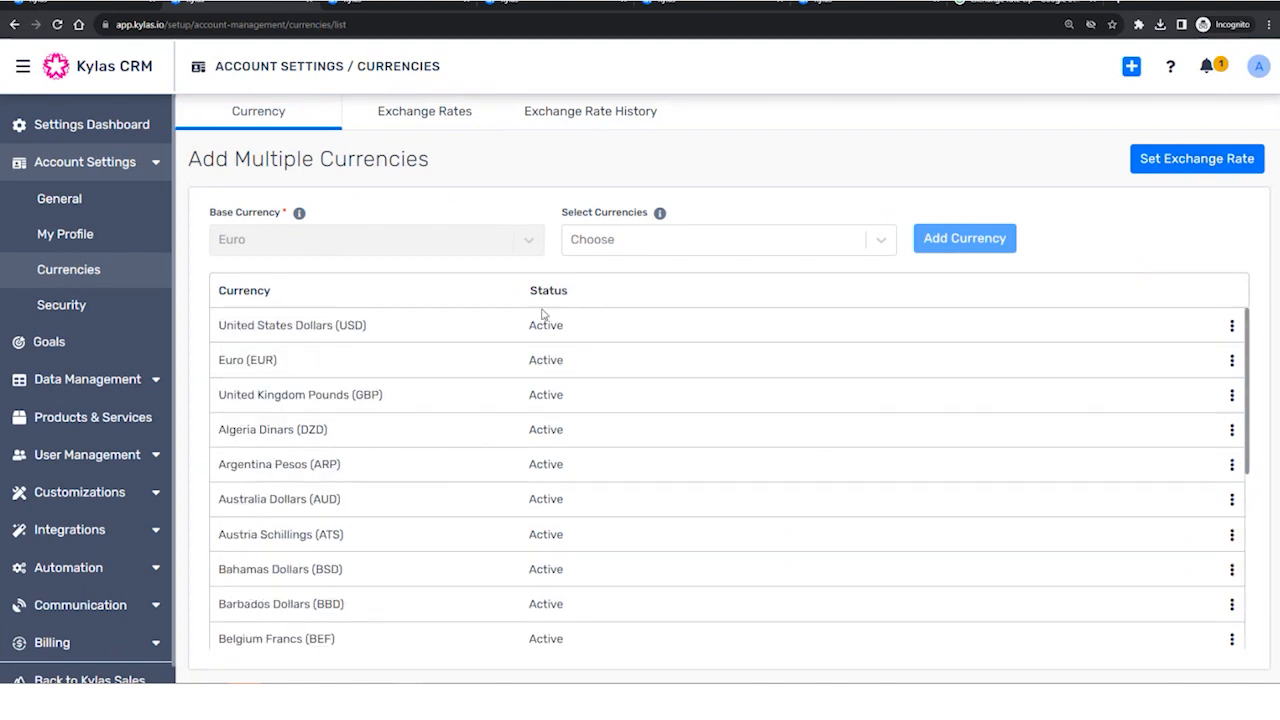
scroll(545, 318, down, 5)
scroll(553, 333, up, 5)
drag(603, 325, 489, 324)
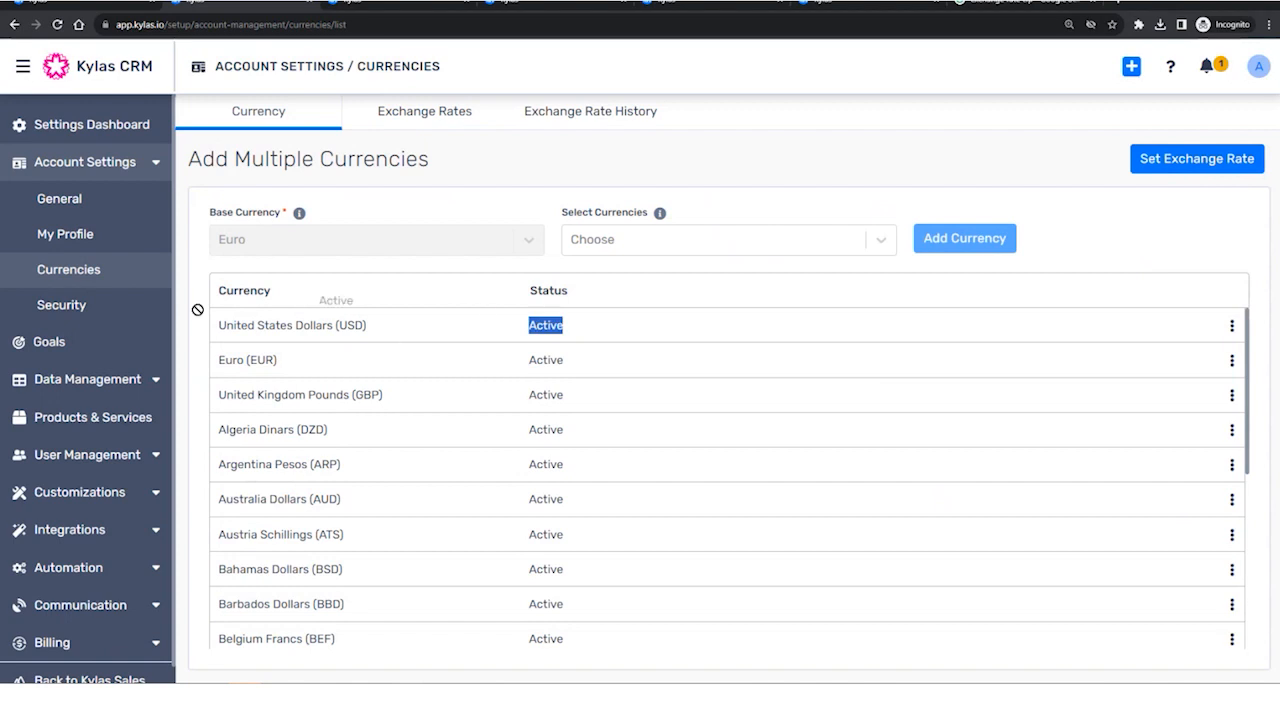
Examine the inactive currencies offered in the report and check the status of Canada Dollars (CAD) in the currency settings.
scroll(556, 508, down, 2)
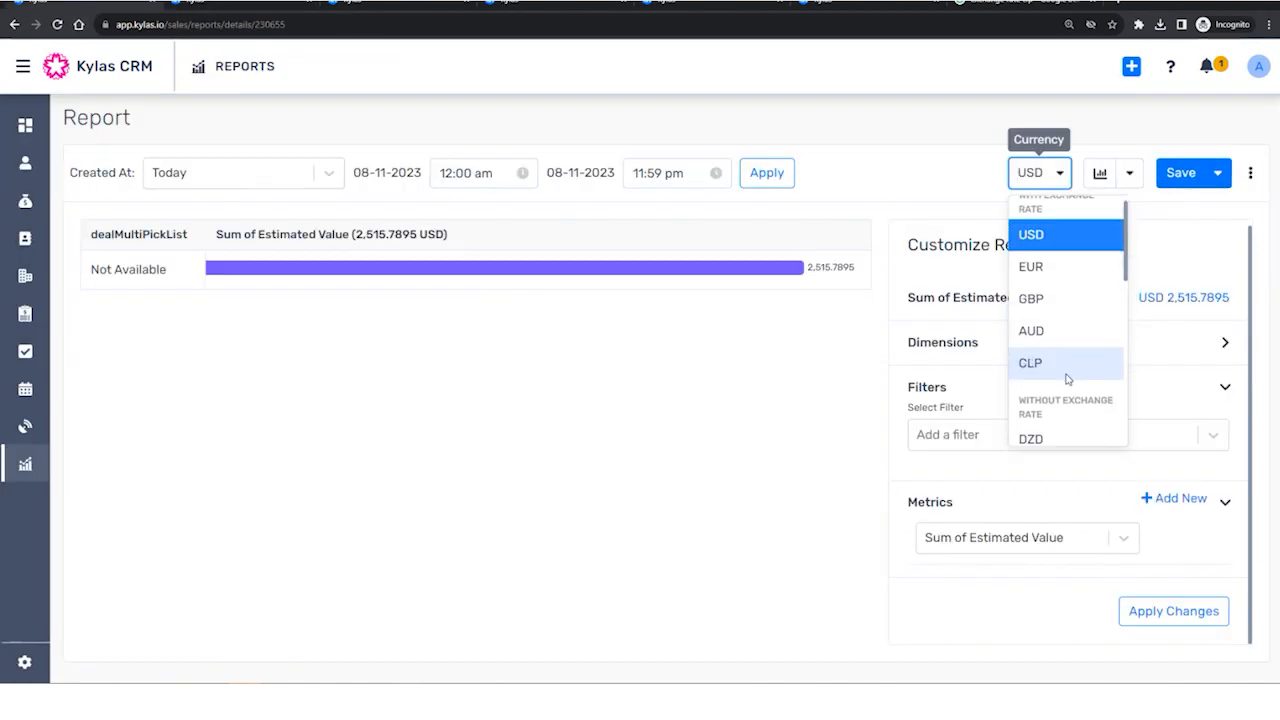
scroll(1067, 379, down, 10)
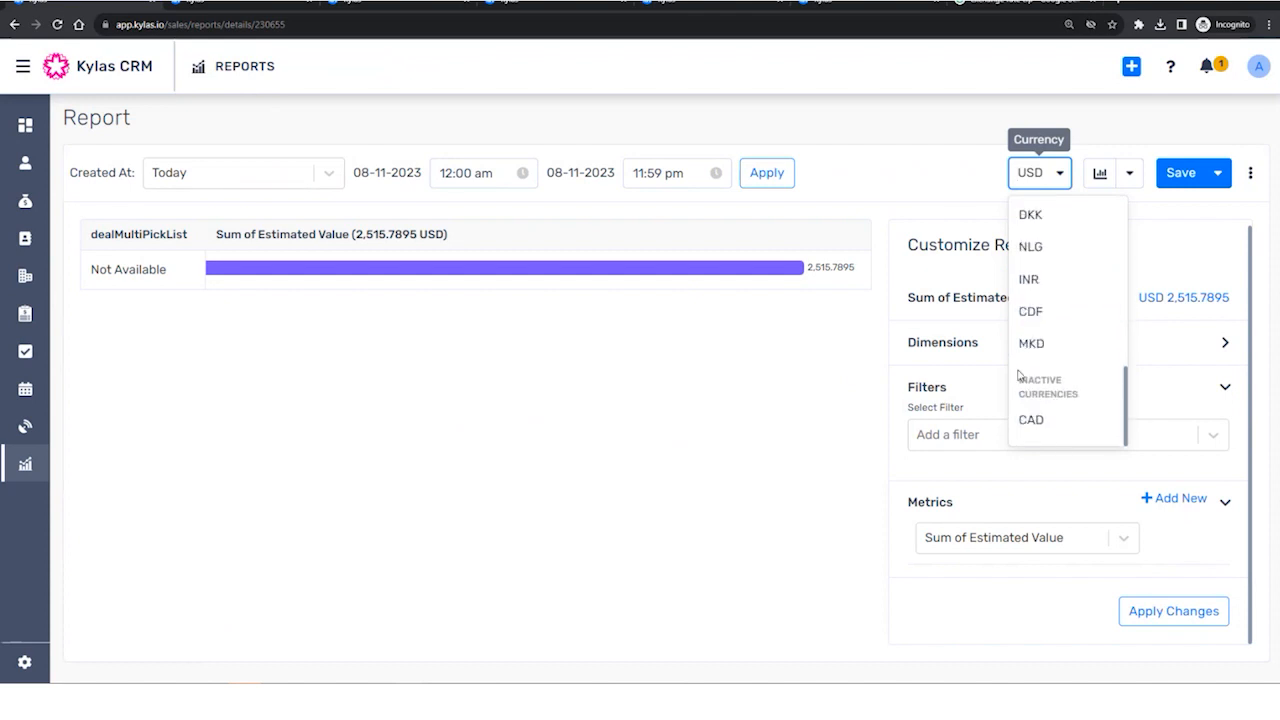
click(213, 11)
scroll(497, 340, down, 2)
scroll(563, 448, up, 2)
drag(350, 520, 214, 522)
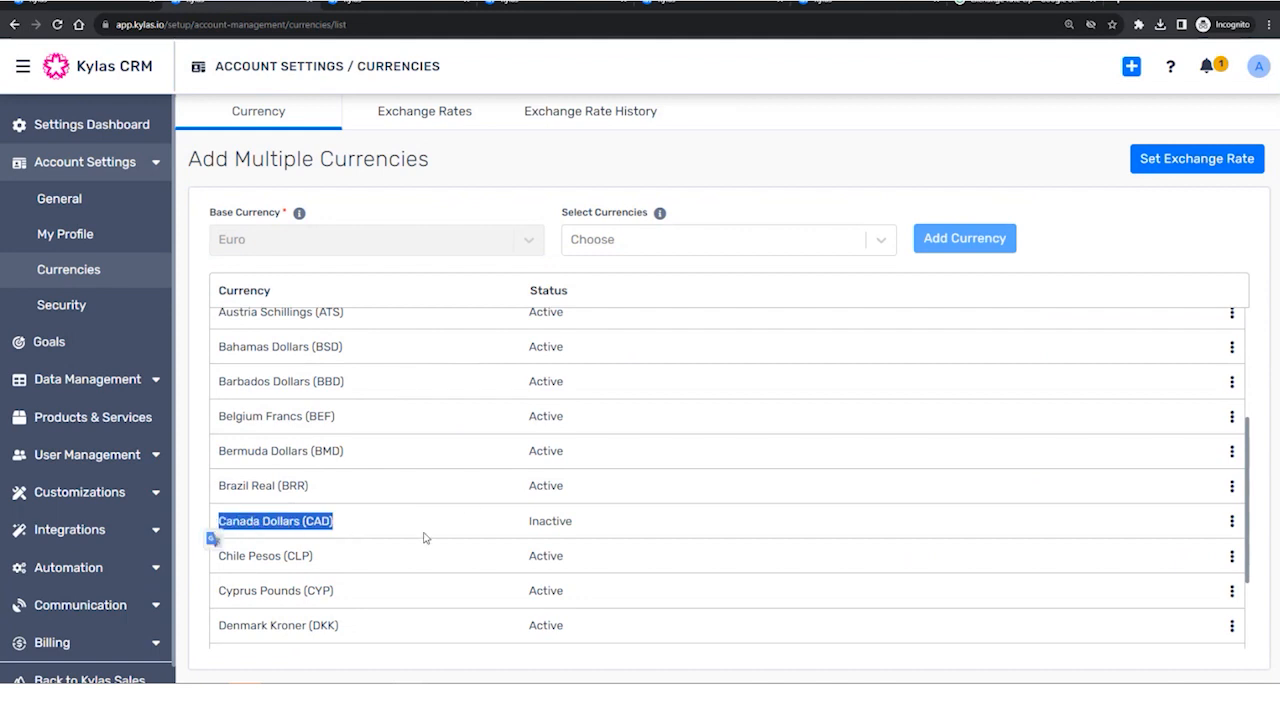
click(402, 512)
drag(354, 522, 218, 508)
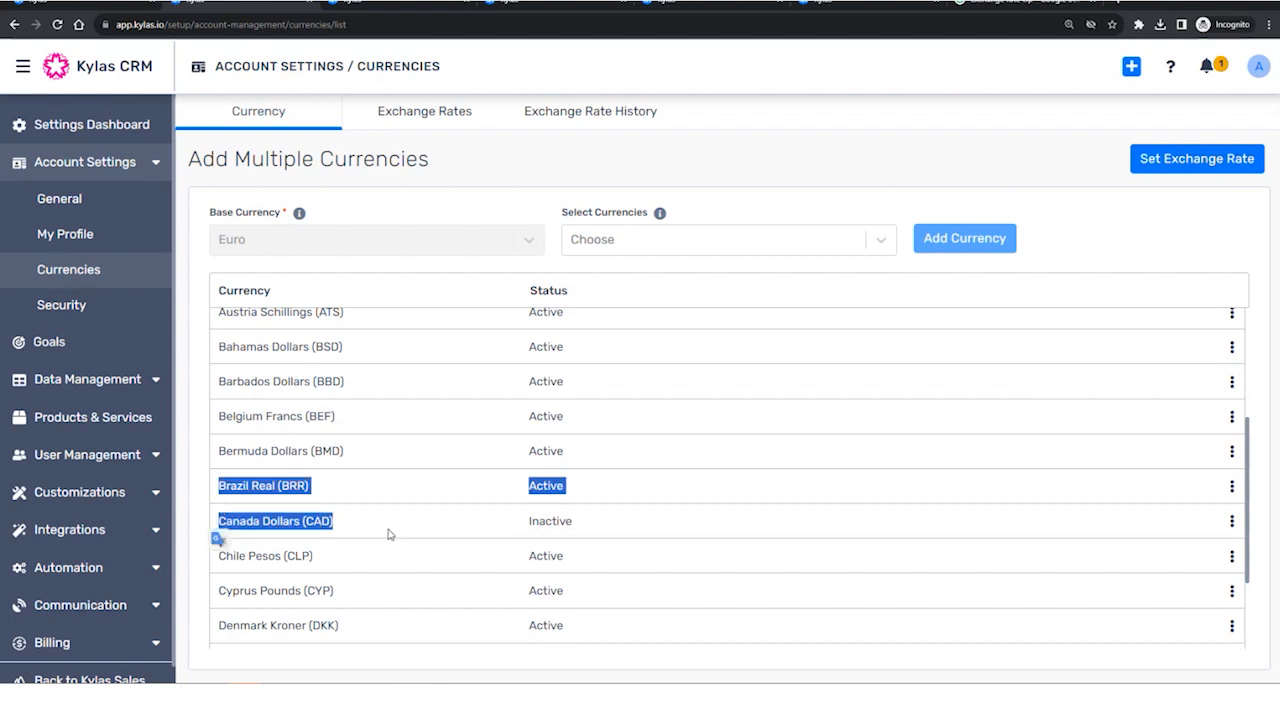
click(636, 538)
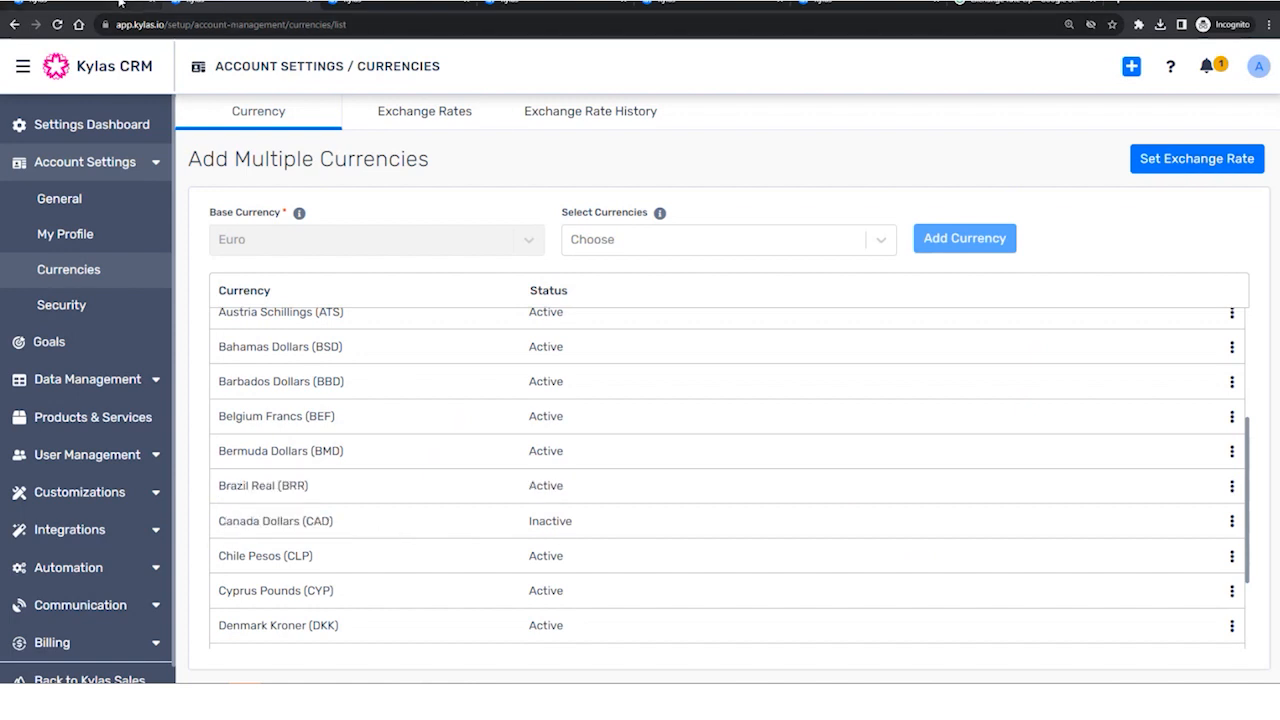
Set the report's currency to EUR and check the converted sum of estimated value.
click(120, 3)
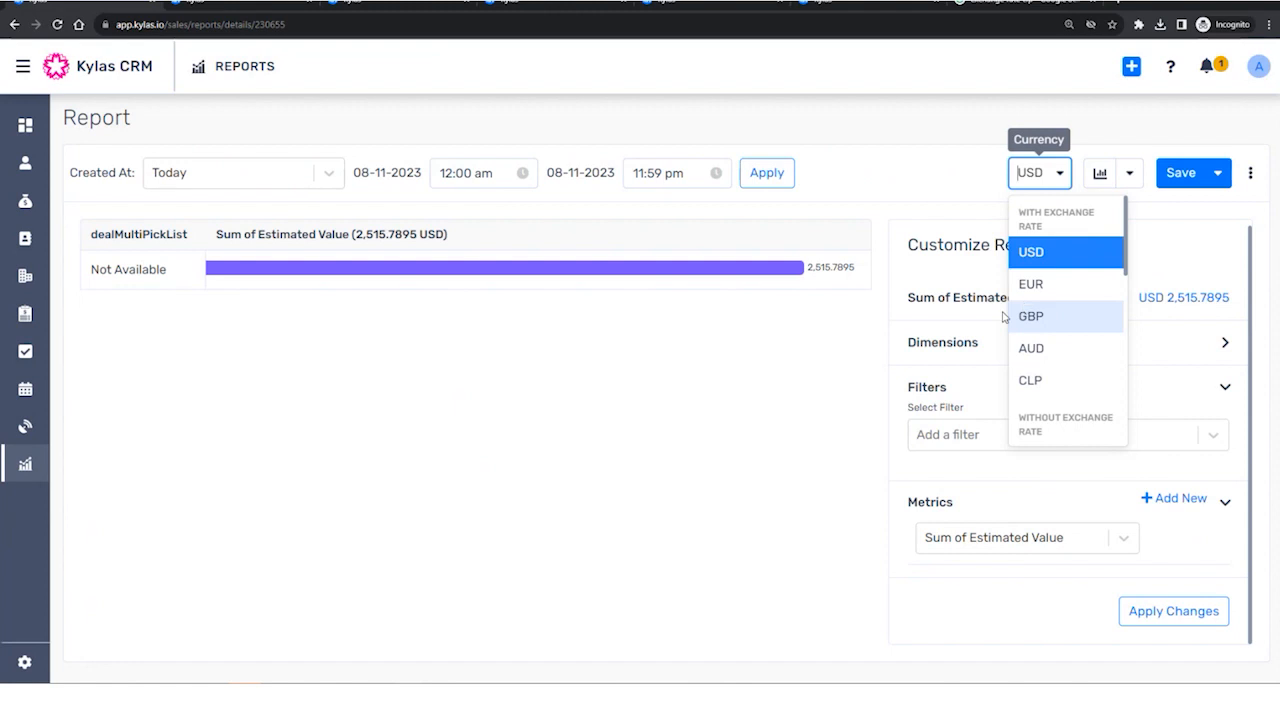
click(1040, 284)
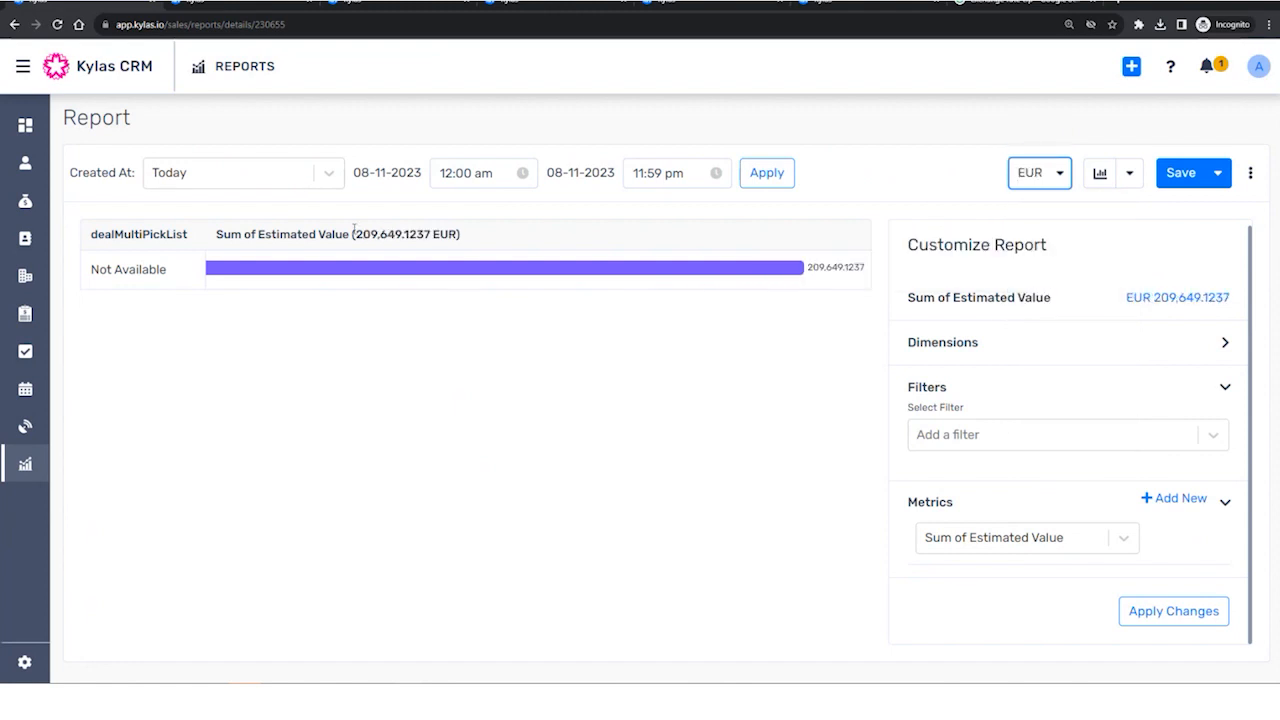
drag(466, 240, 214, 234)
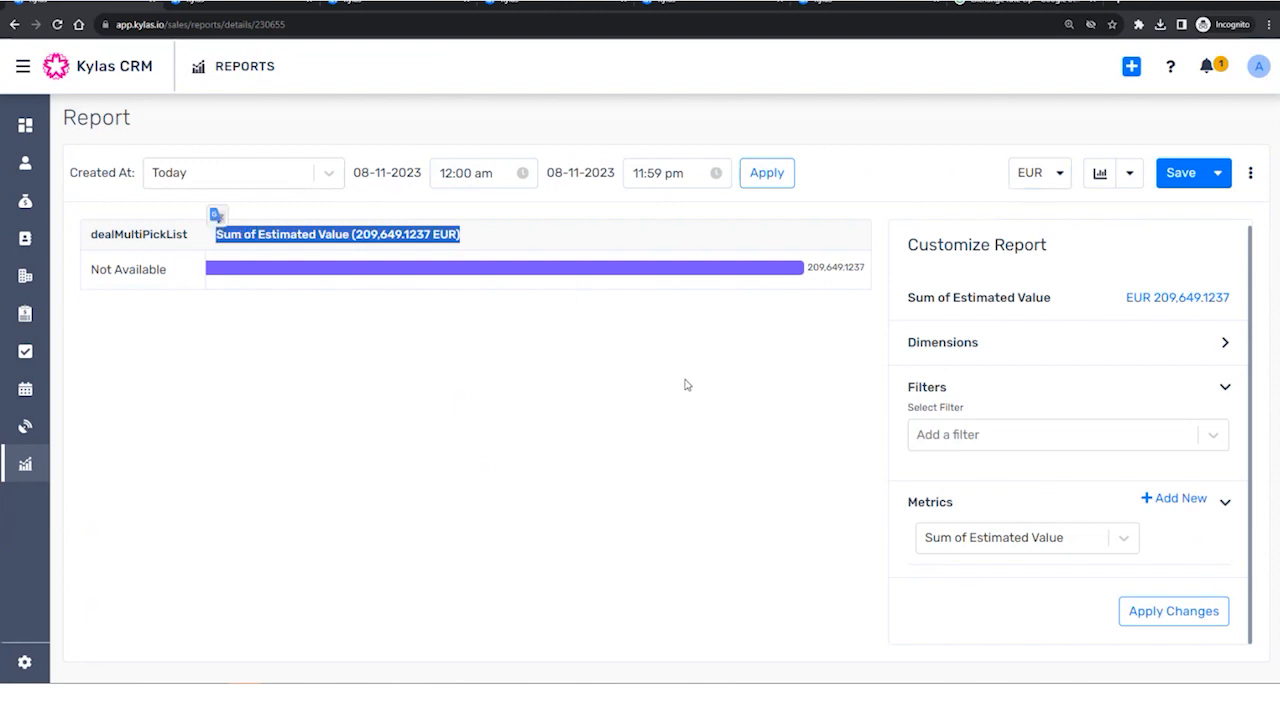
click(477, 250)
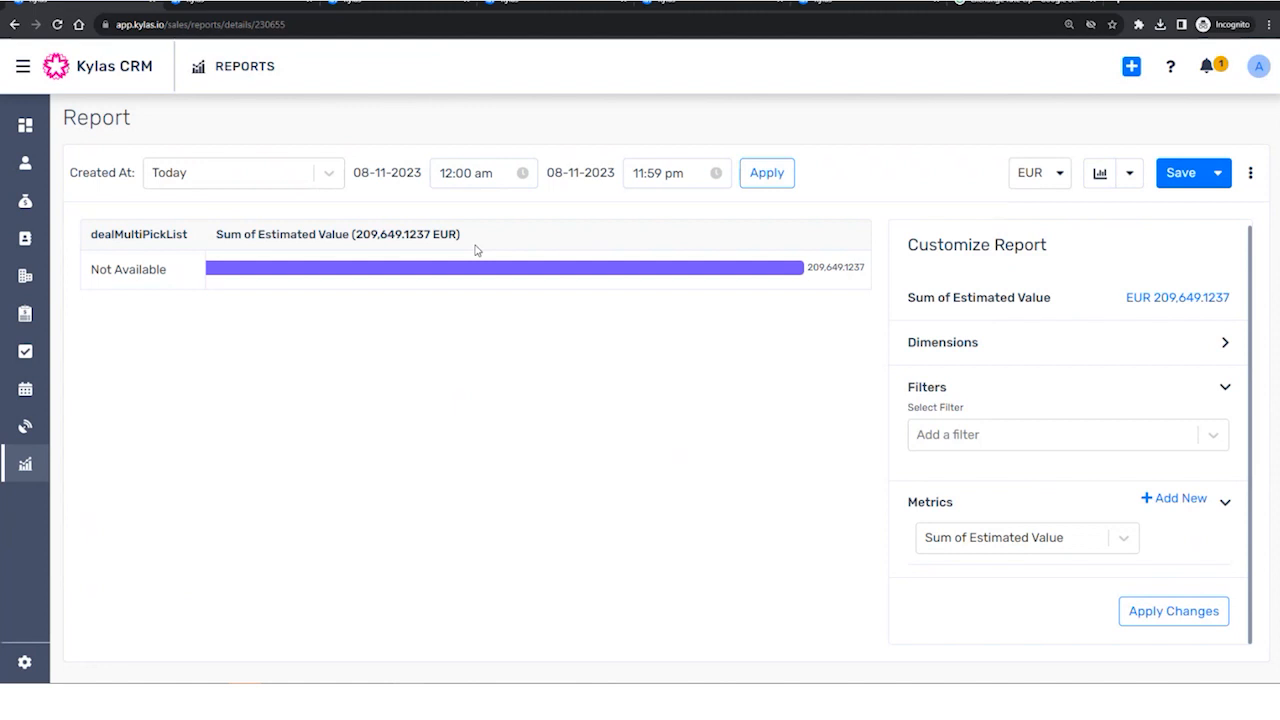
Set the report's currency to ATS, declining the plan upgrade for now, and read the notice above the report table.
click(1035, 178)
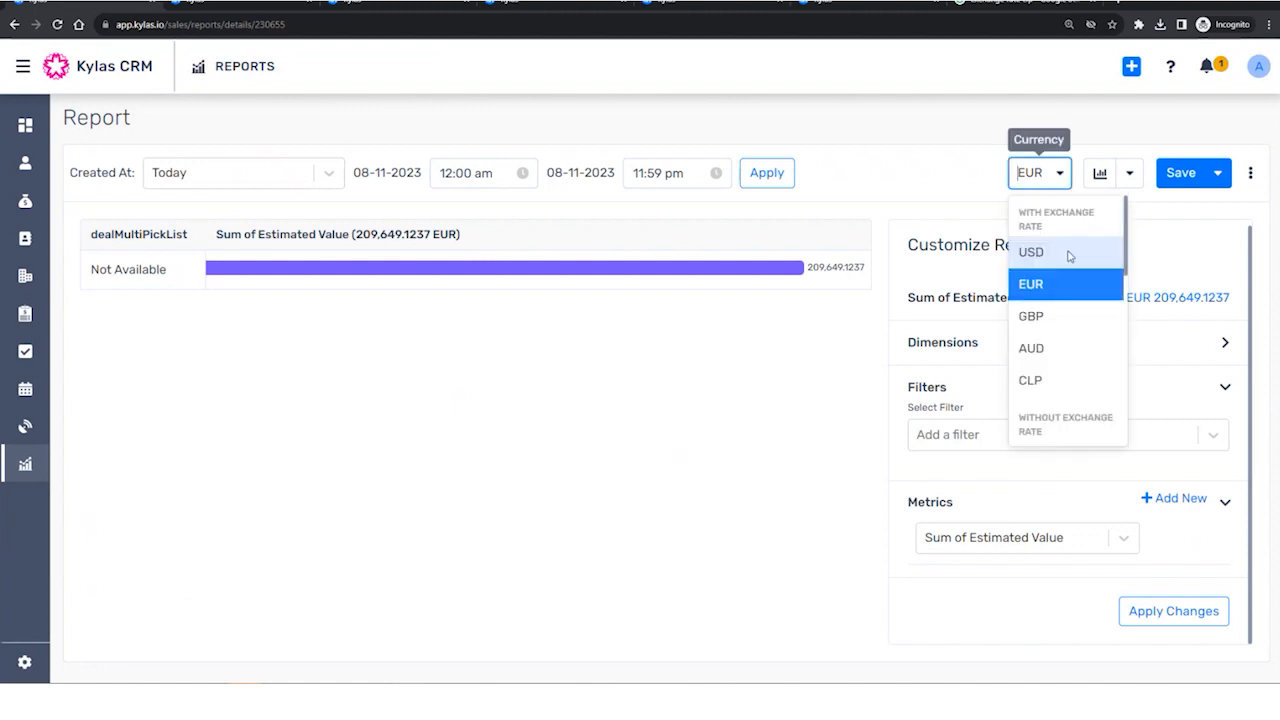
scroll(1075, 316, down, 1)
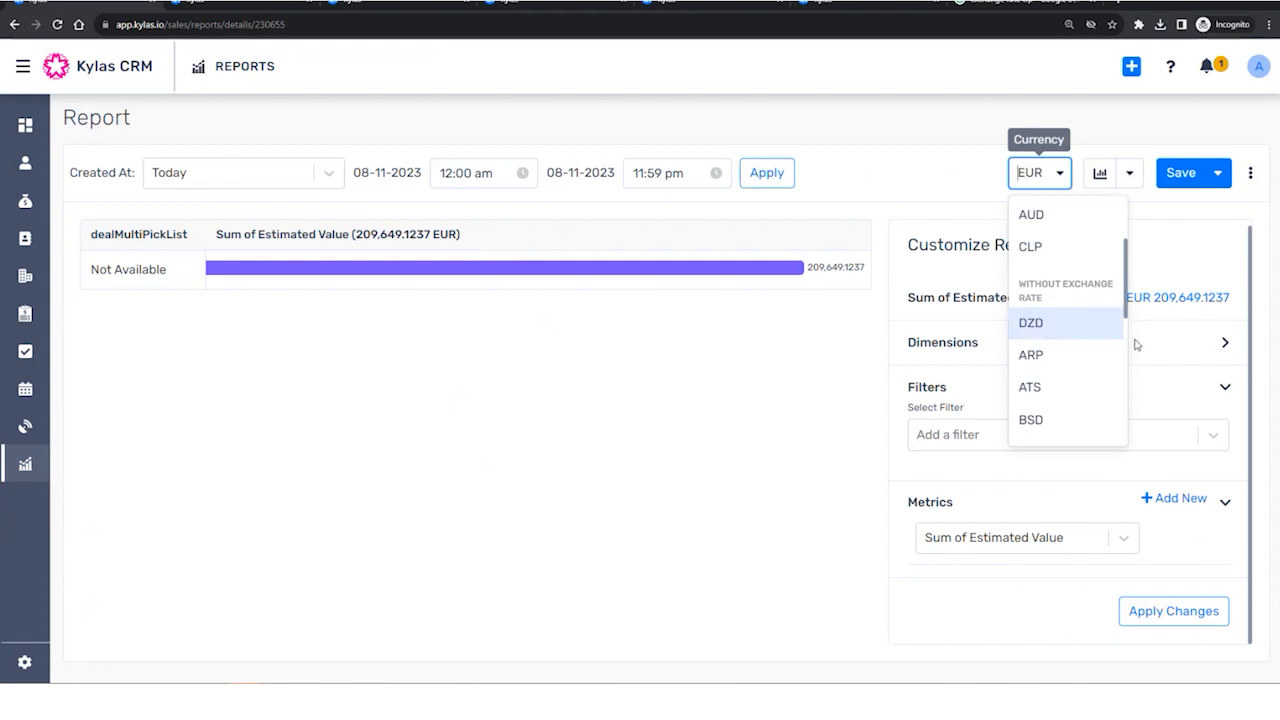
click(1050, 391)
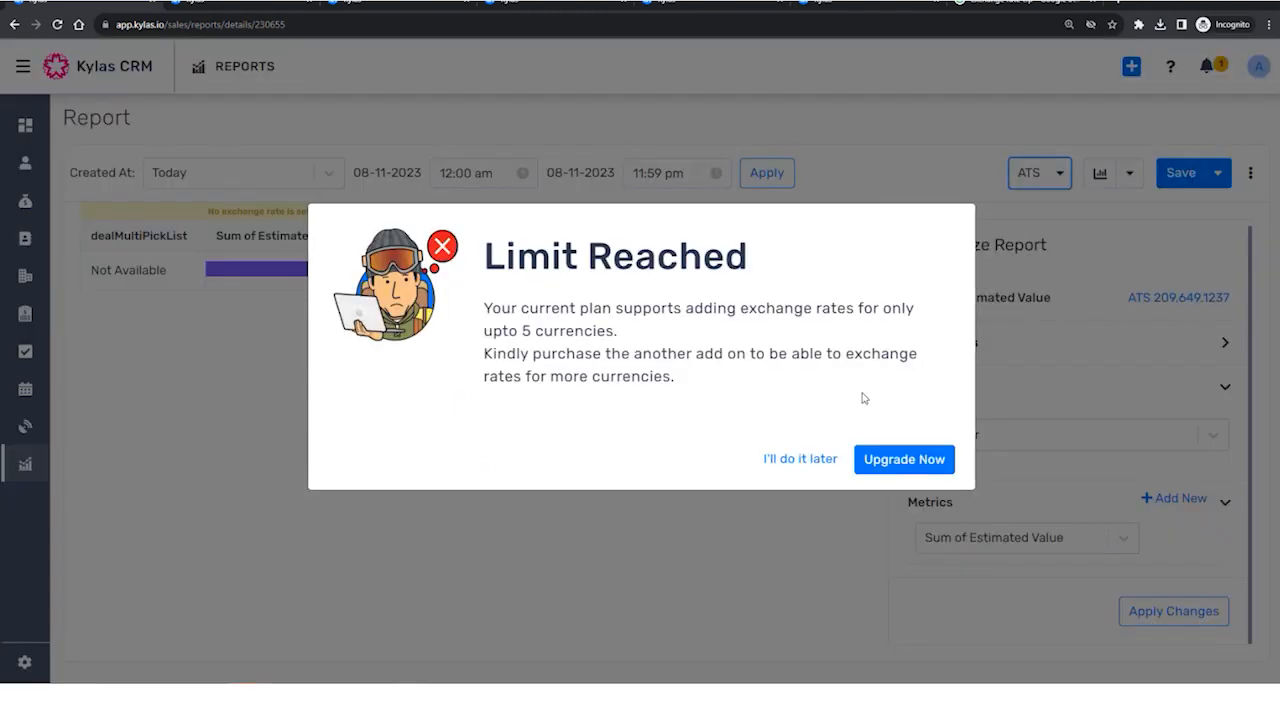
click(797, 462)
drag(198, 218, 763, 218)
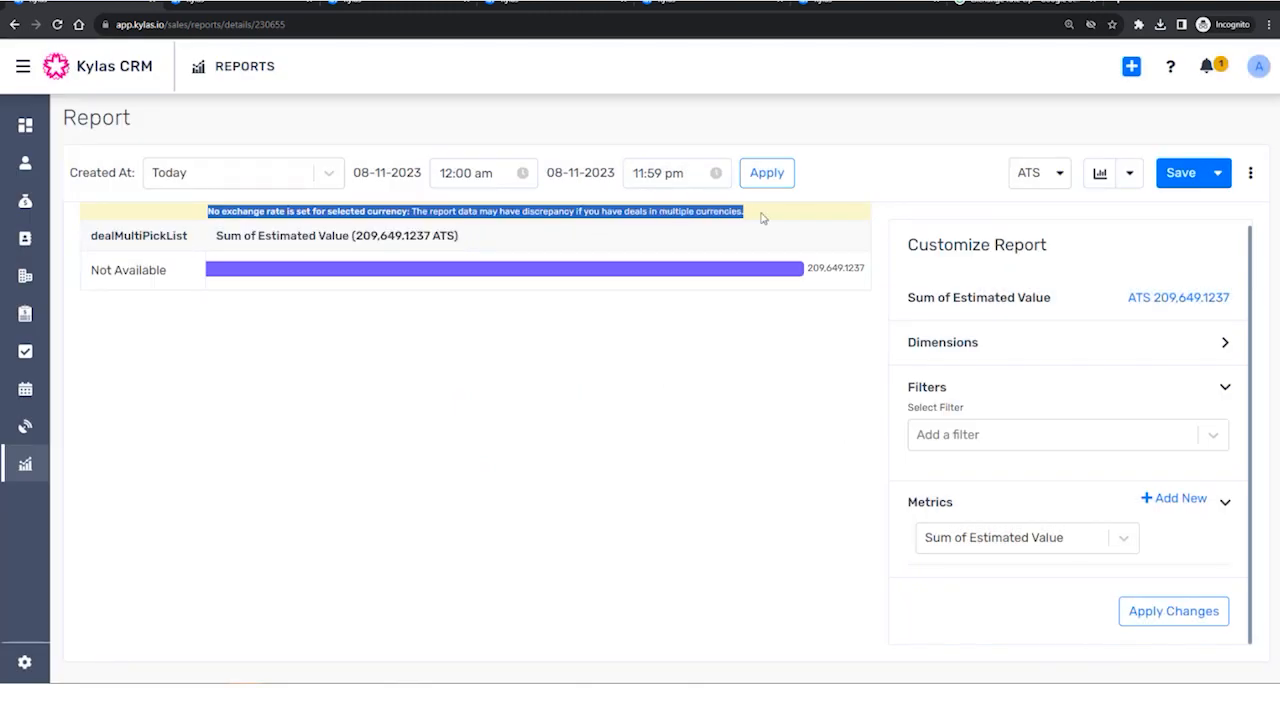
click(763, 218)
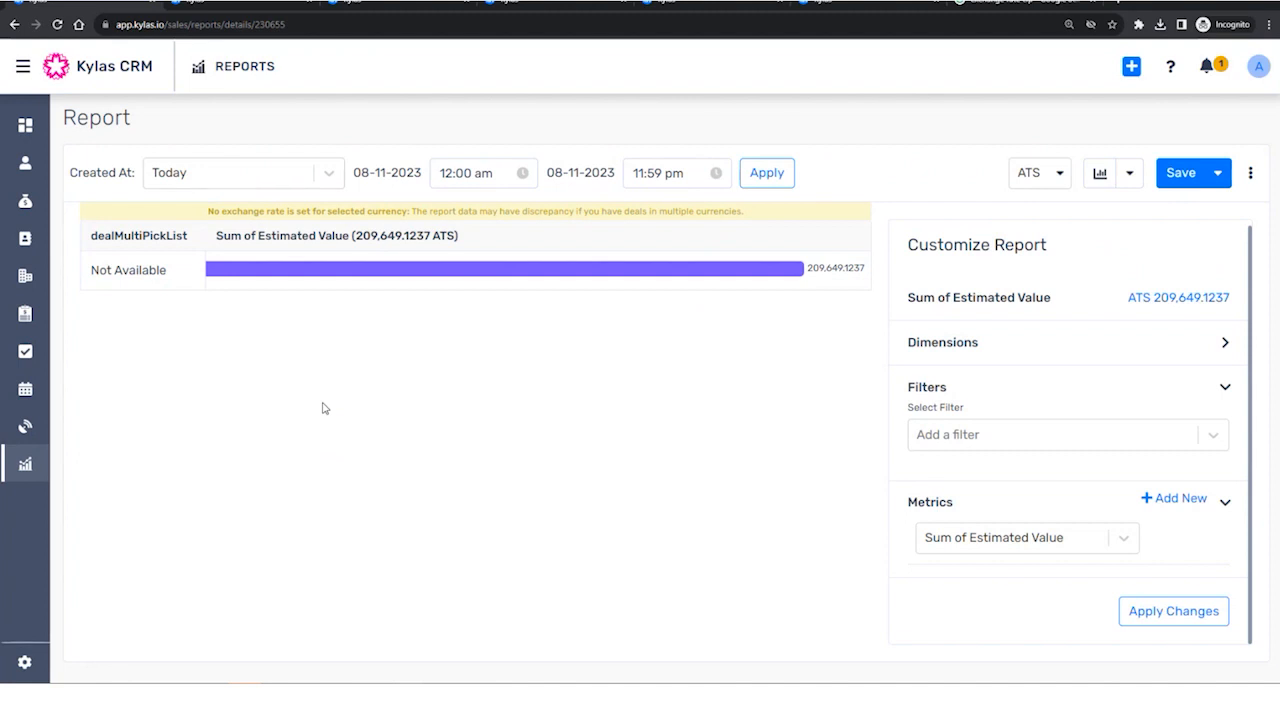
Set the report's currency to BBD, declining the plan upgrade for now, and examine the sum of estimated value.
click(1057, 177)
scroll(1040, 340, down, 3)
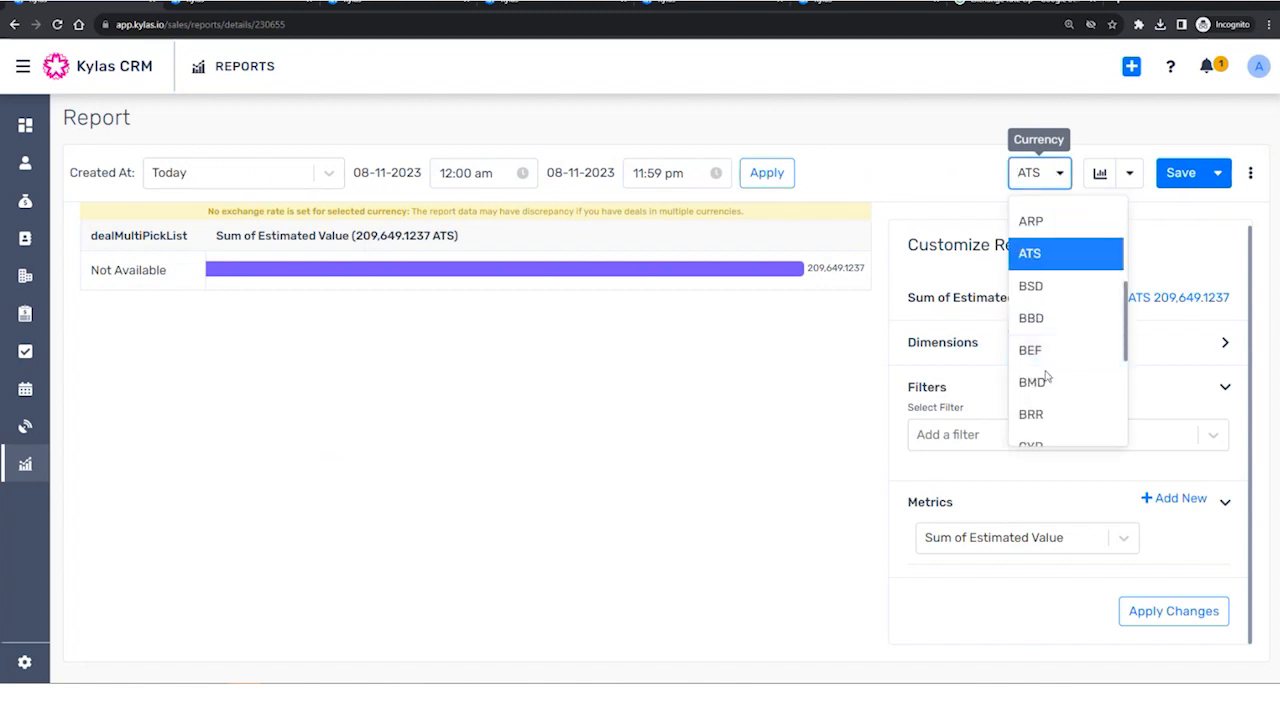
click(1051, 330)
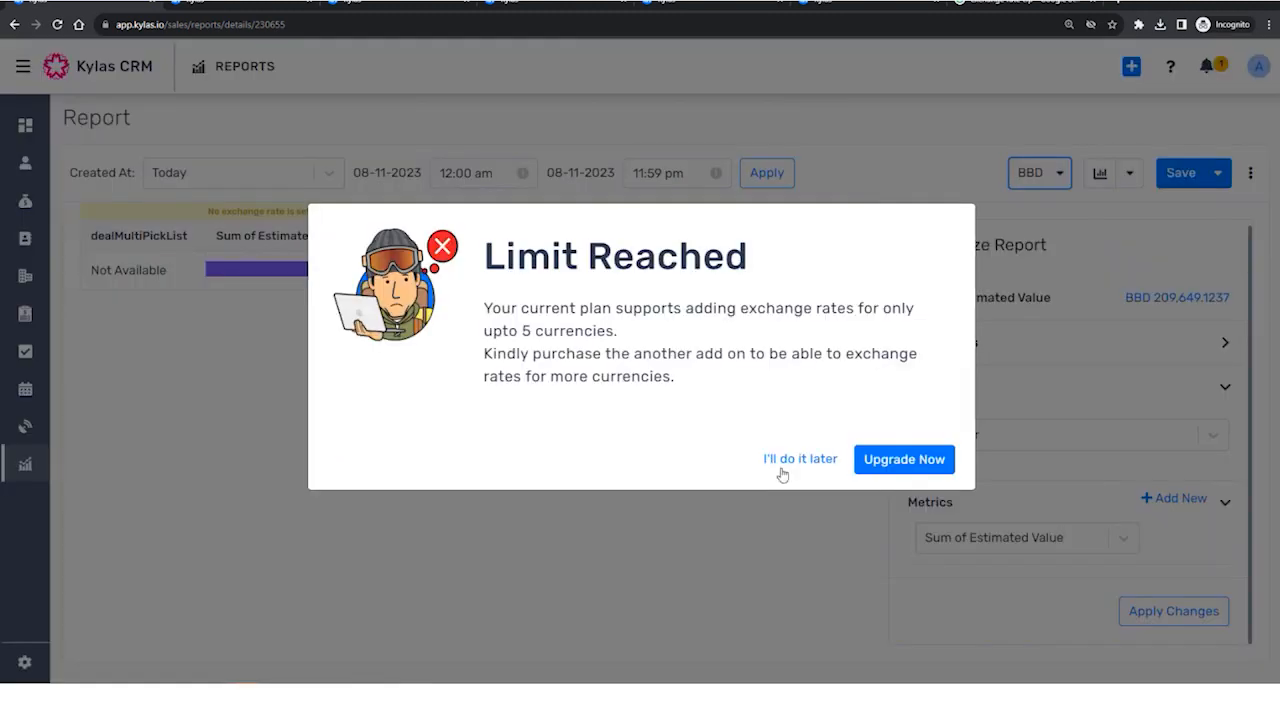
click(799, 459)
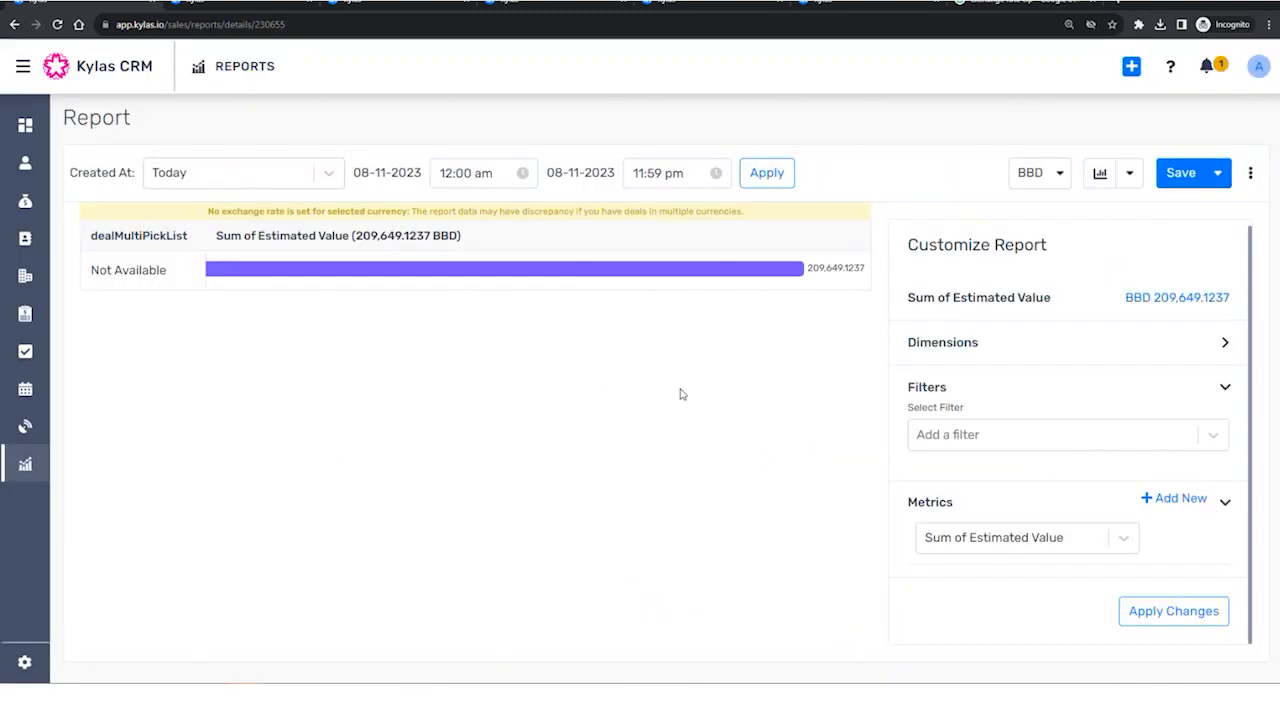
drag(462, 243, 344, 233)
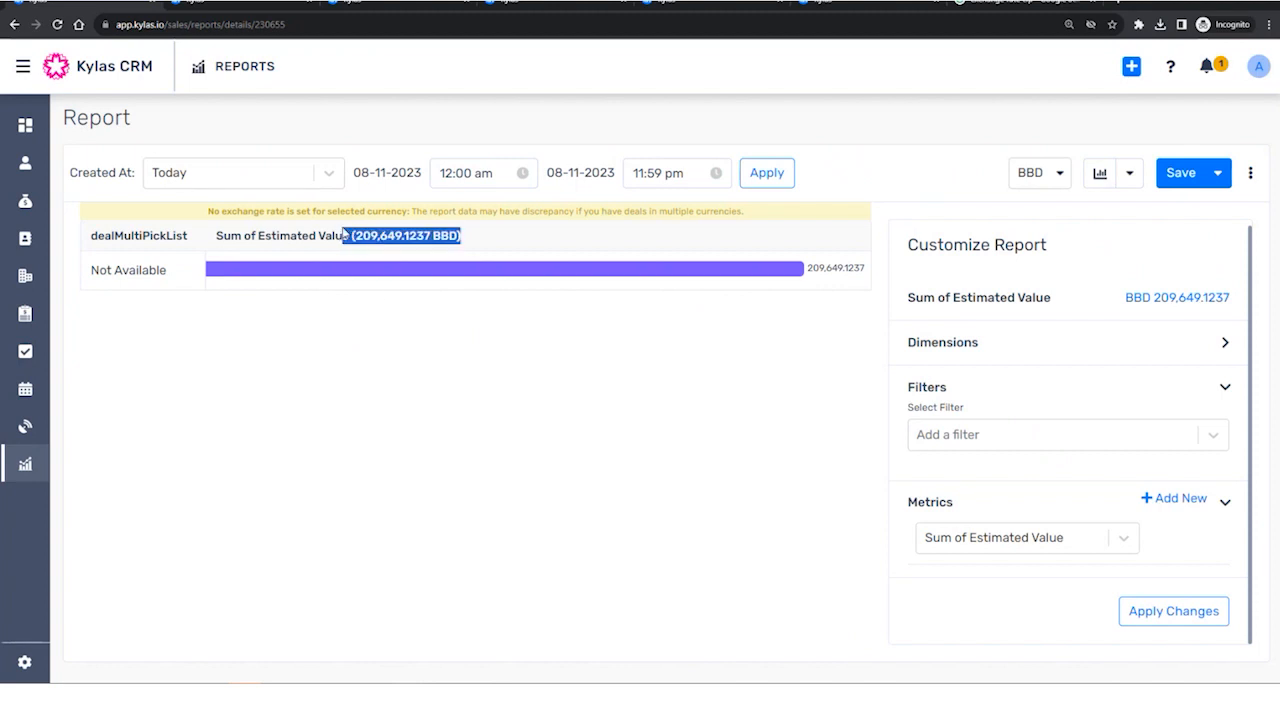
click(235, 237)
drag(235, 237, 461, 245)
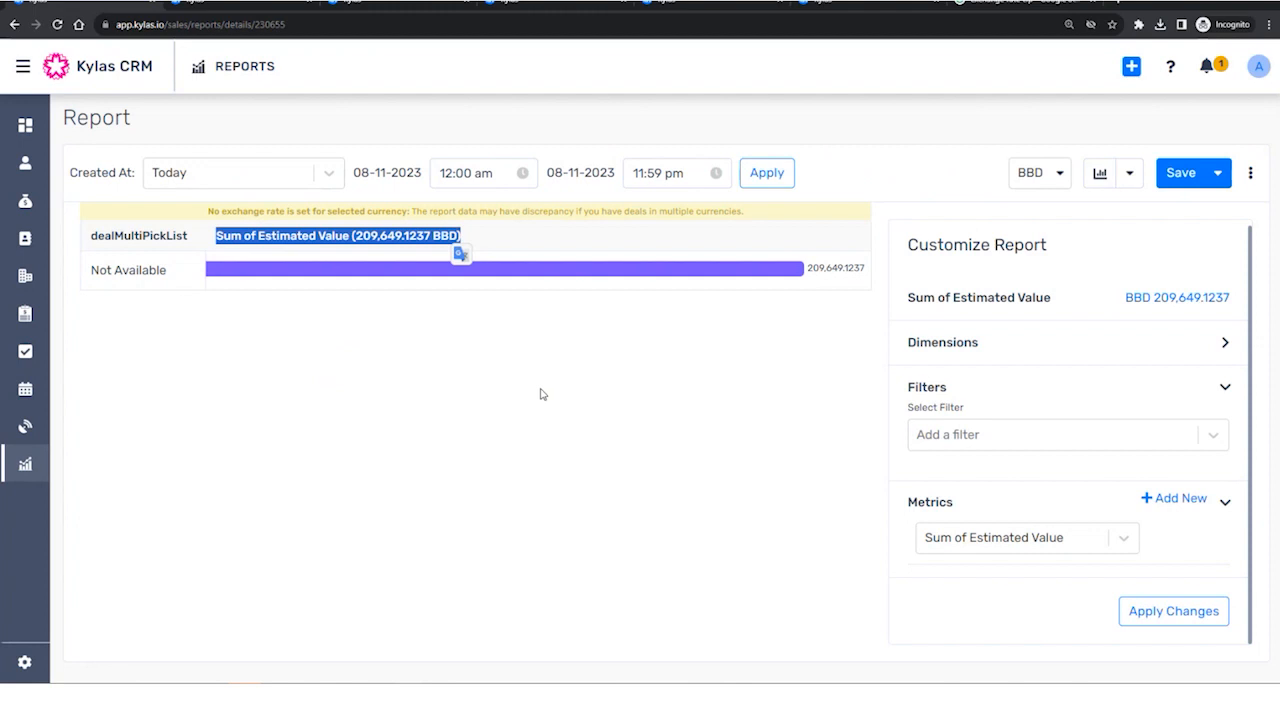
click(531, 422)
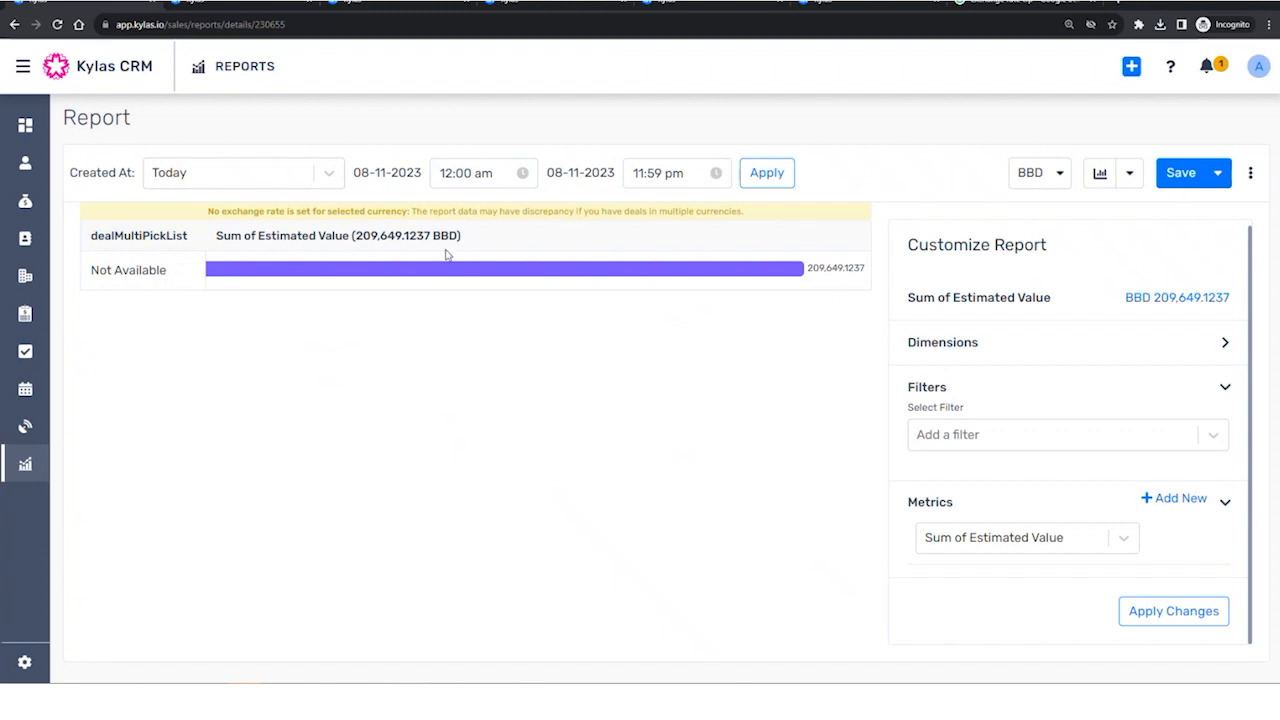
drag(345, 231, 468, 240)
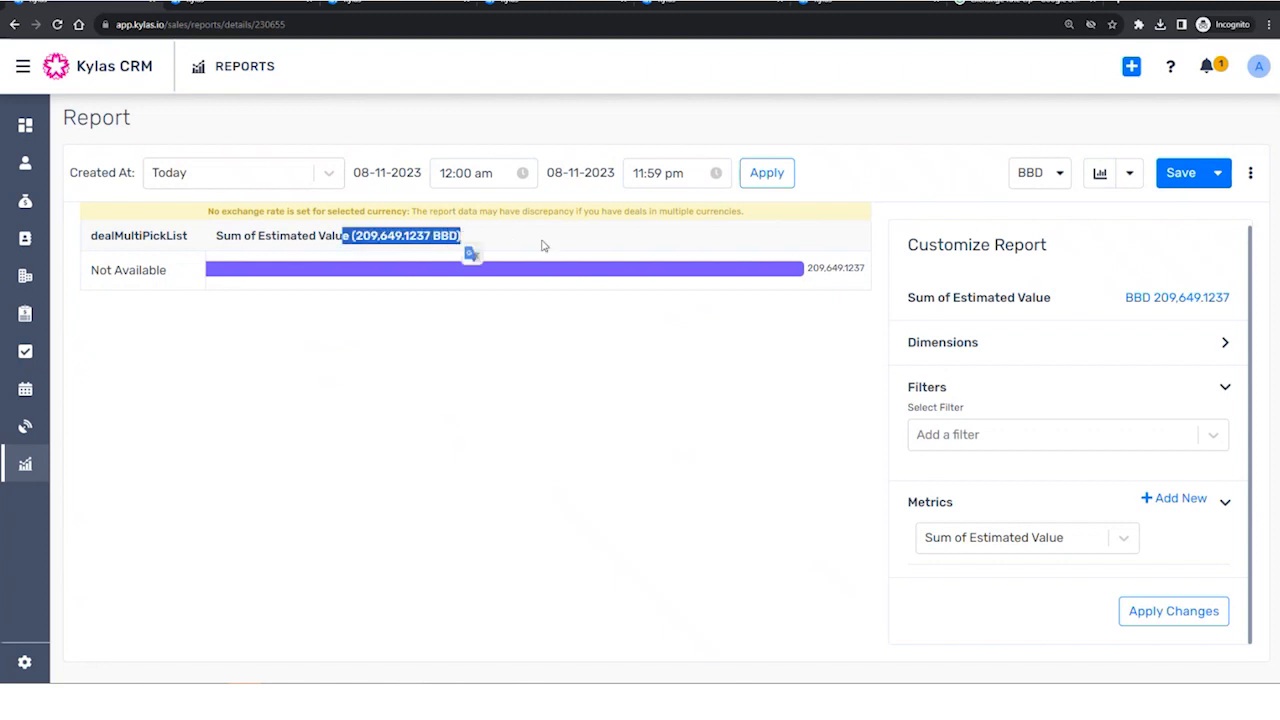
click(685, 228)
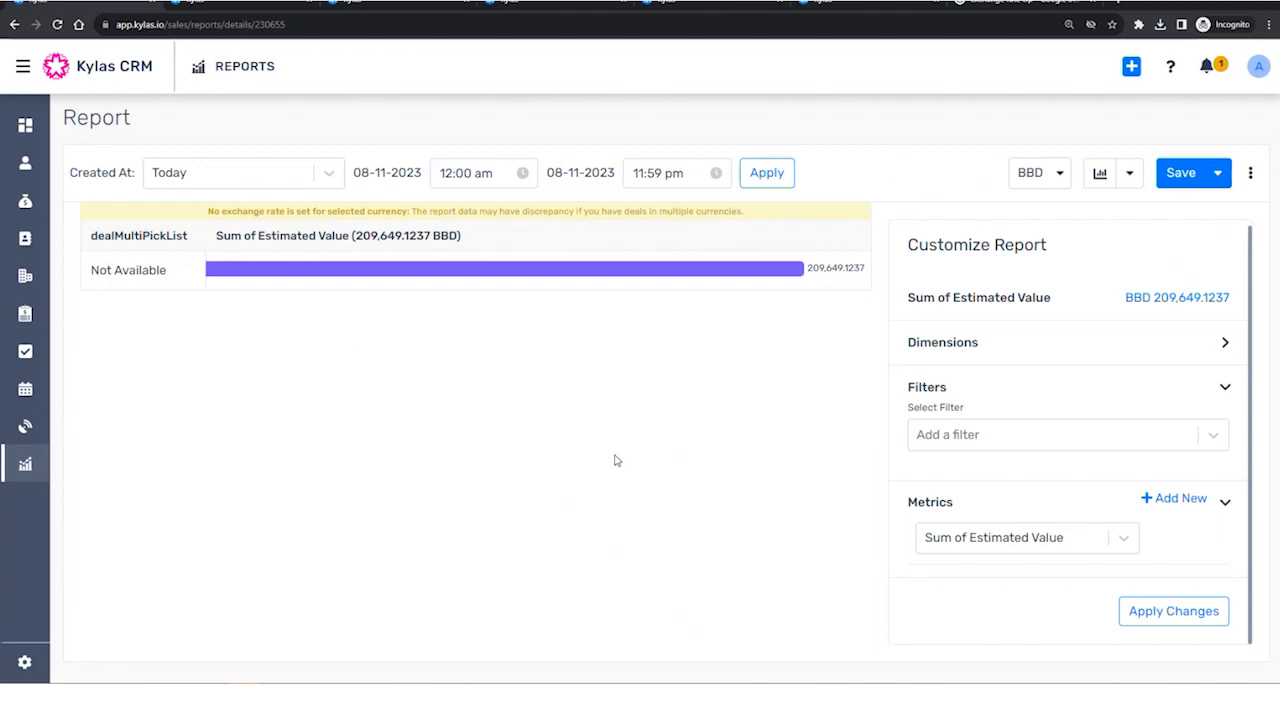
Switch the report's currency back to EUR, one of the currencies with an exchange rate.
click(1060, 173)
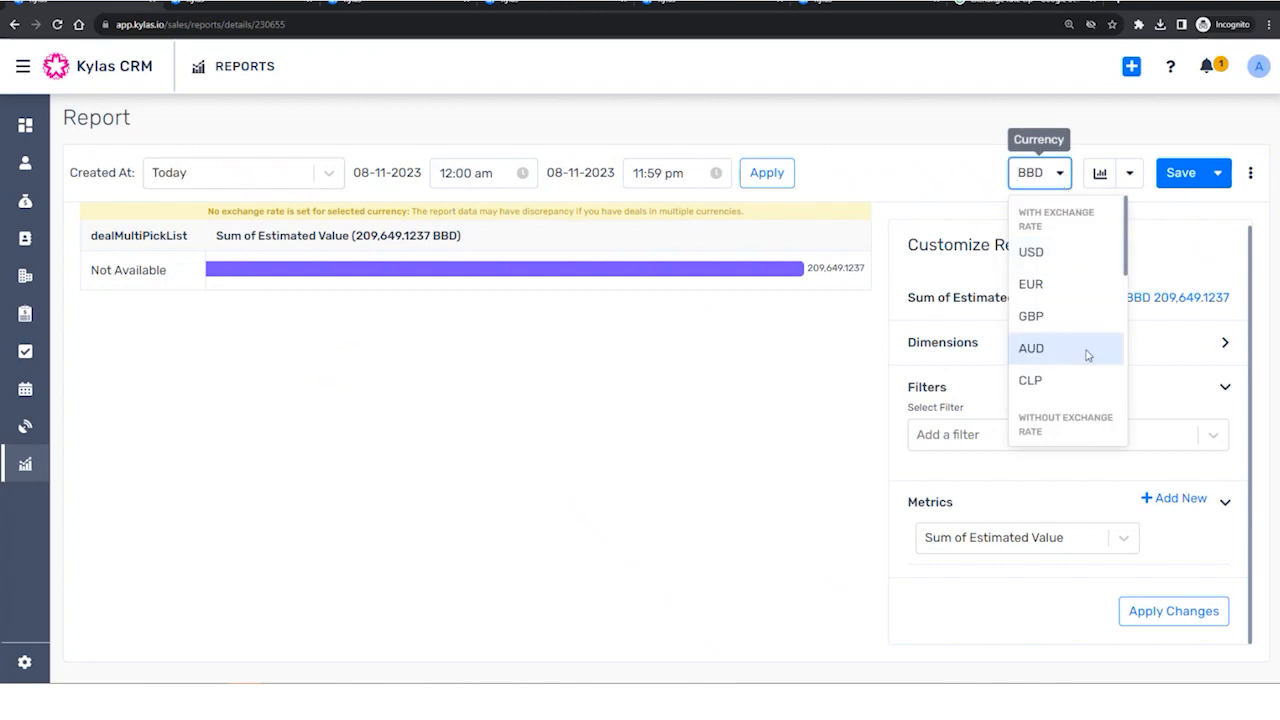
click(1038, 285)
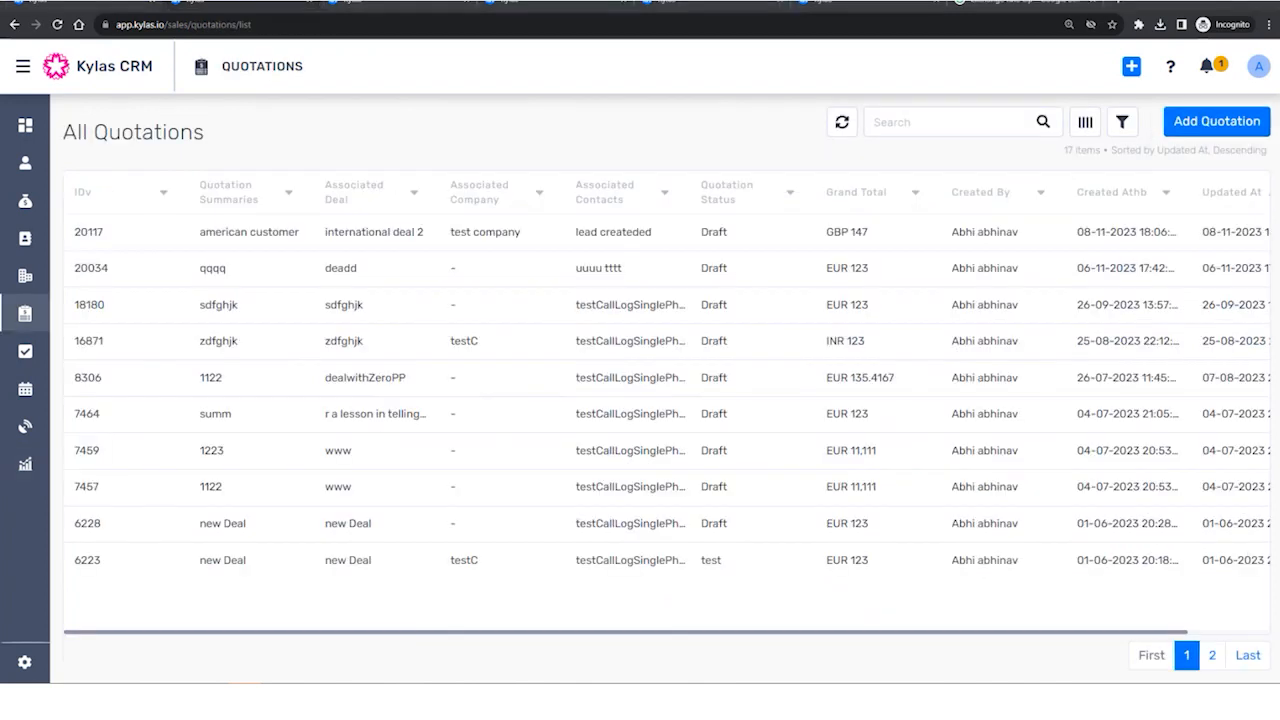